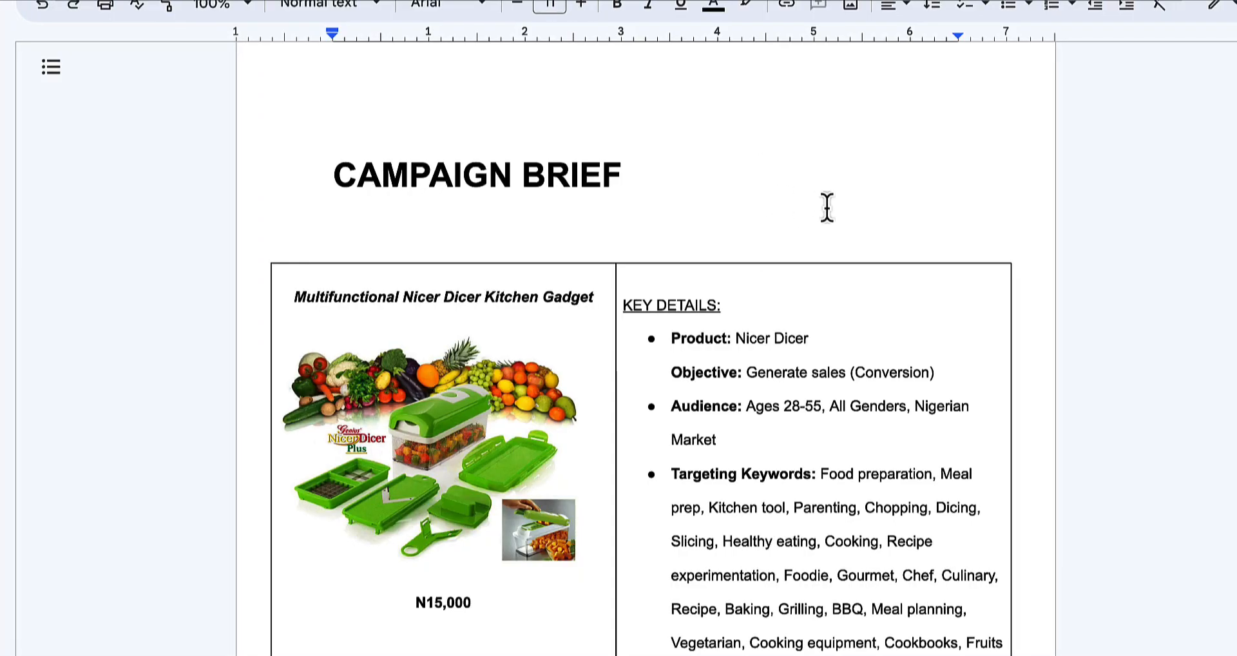
Scroll through the campaign brief to review it
scroll(826, 207, down, 14)
scroll(854, 254, down, 18)
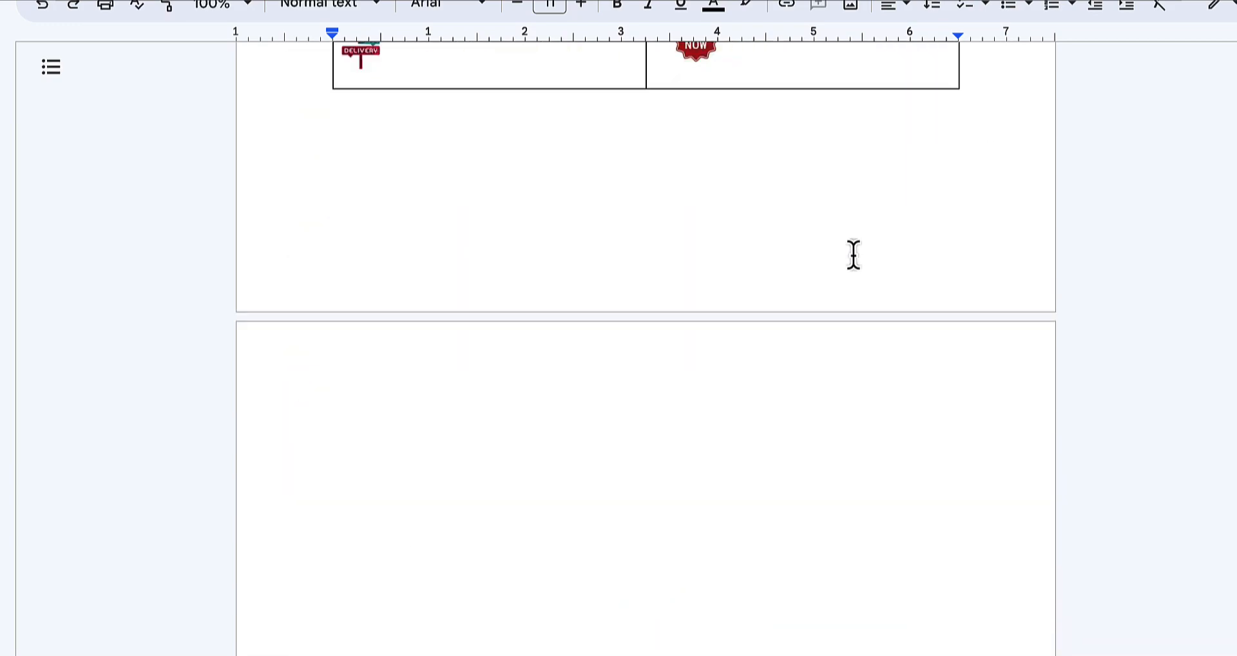
scroll(853, 257, up, 6)
scroll(853, 257, up, 12)
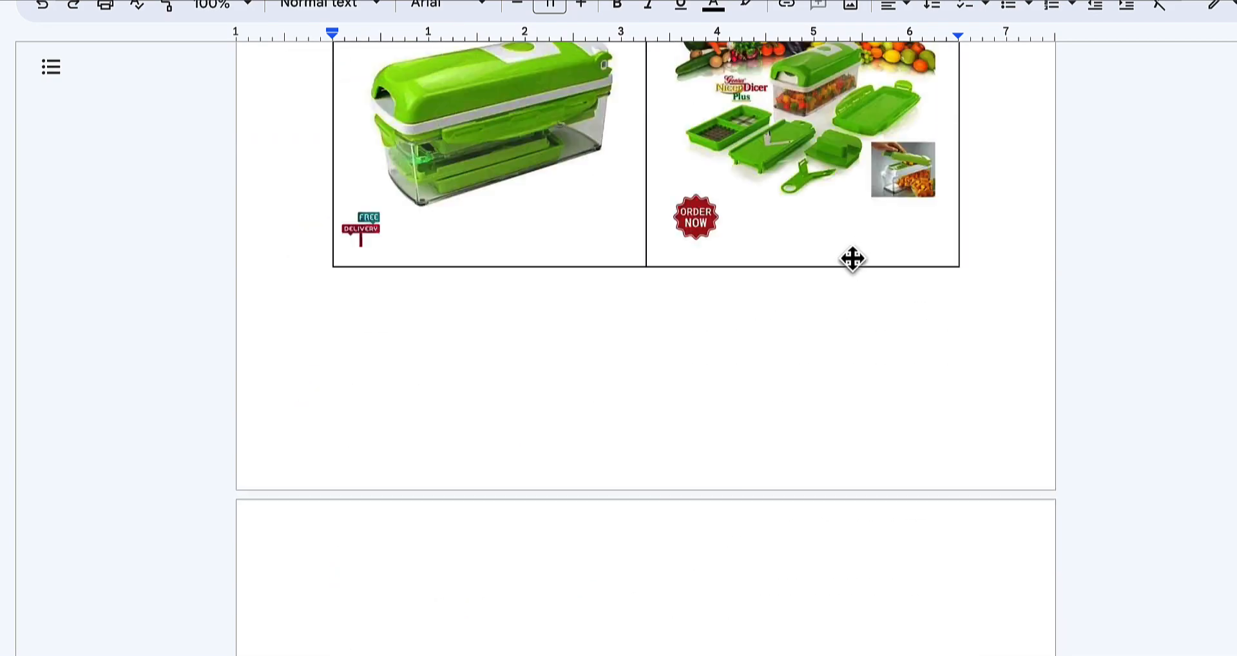
scroll(852, 257, up, 3)
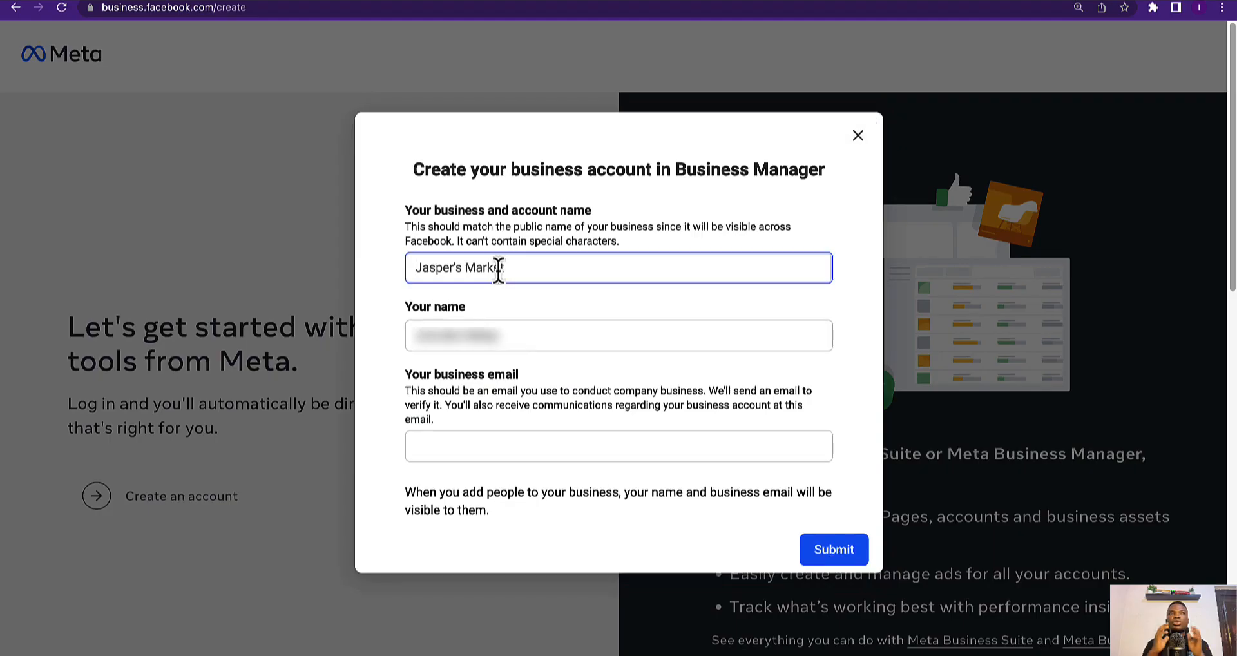
Enter the business name, owner's name and business e-mail, submit, and continue to verification
text(Sam's Business)
key(Tab)
key(Tab)
text([blurred email])
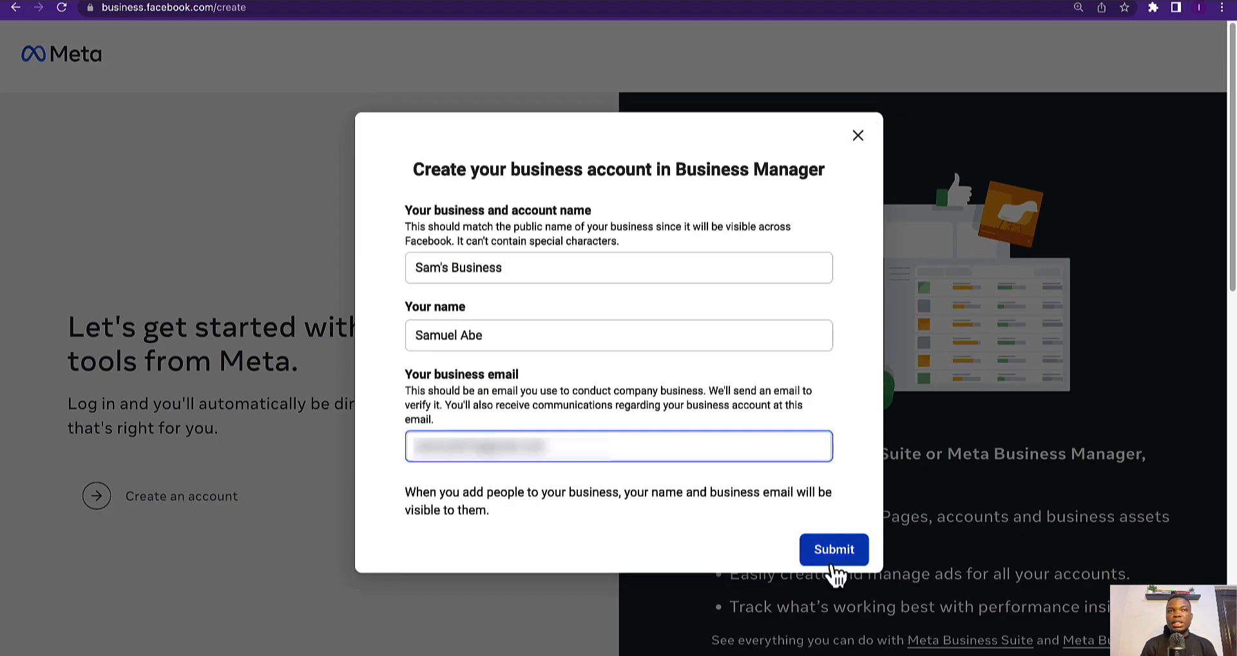
click(833, 561)
click(550, 353)
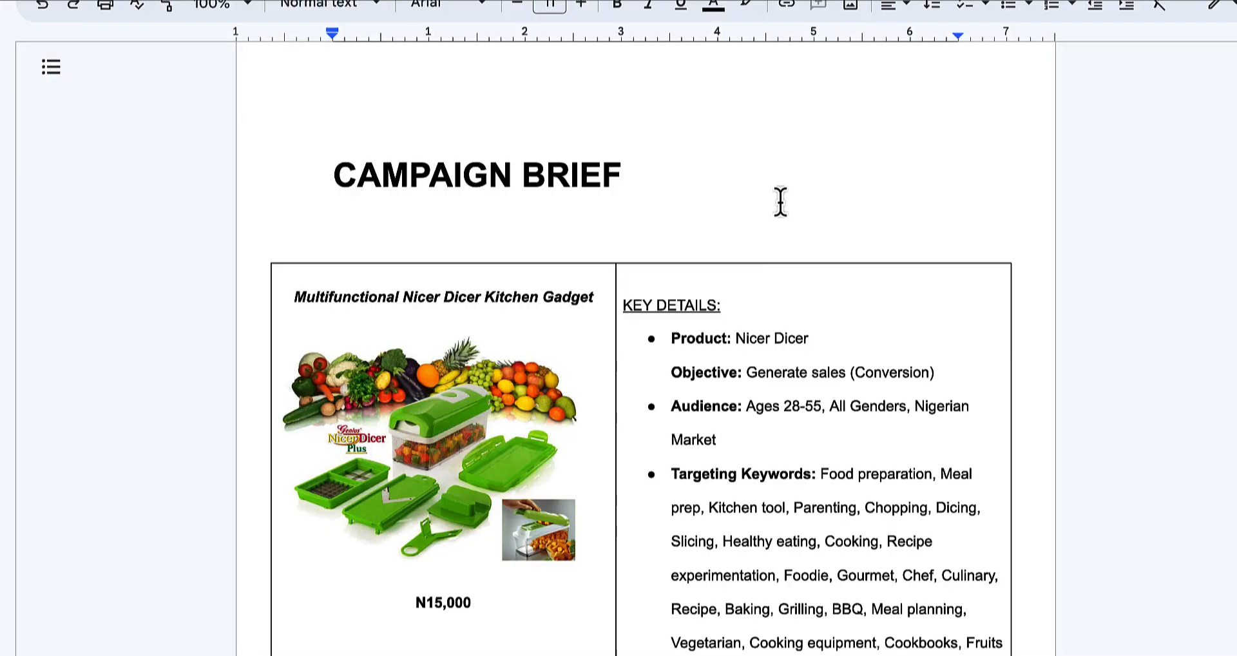
scroll(781, 201, down, 20)
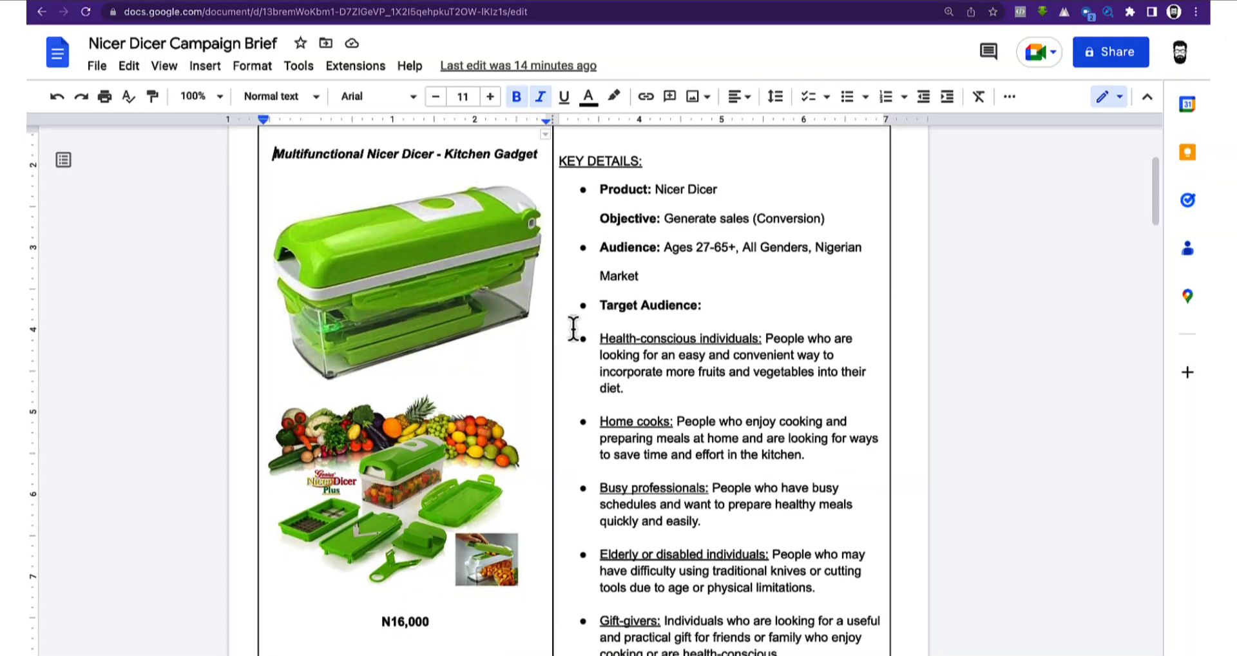
scroll(644, 311, up, 1)
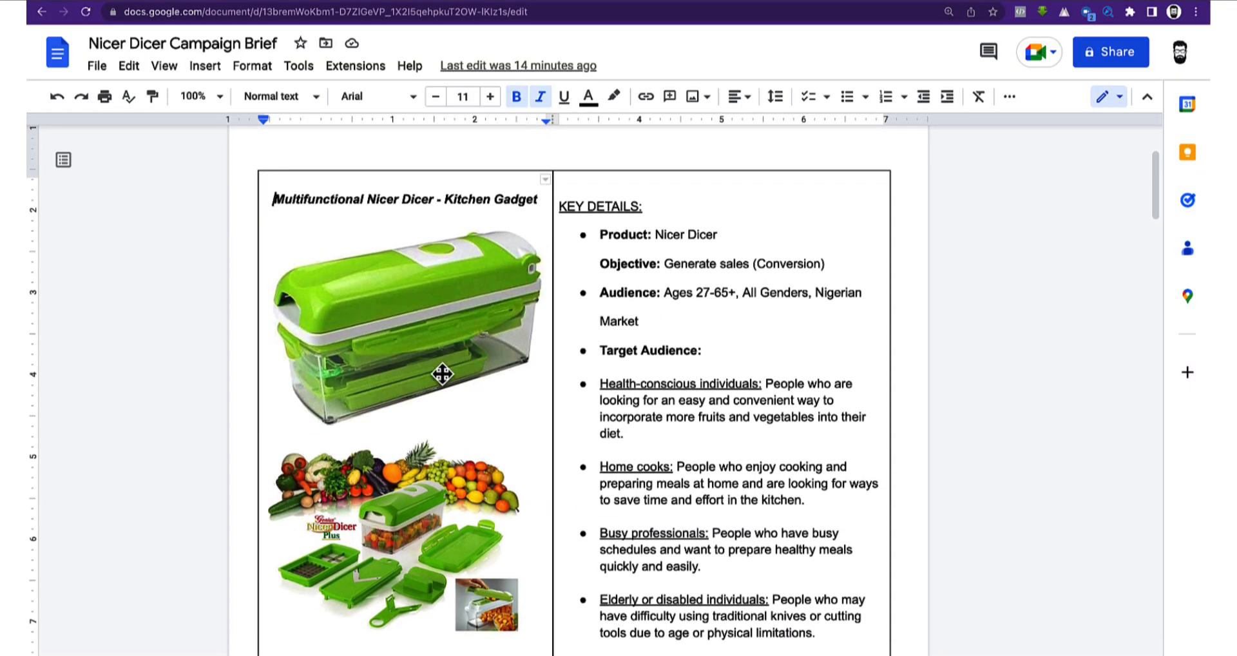
scroll(442, 372, down, 5)
scroll(443, 372, up, 4)
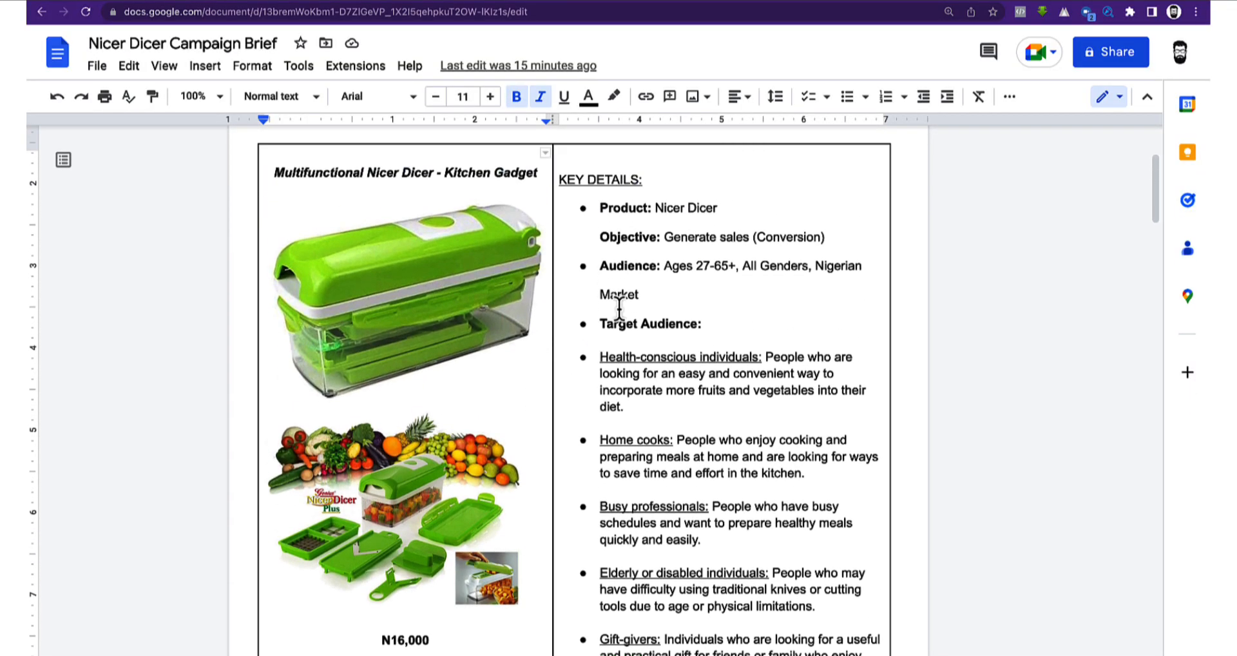
scroll(615, 305, up, 3)
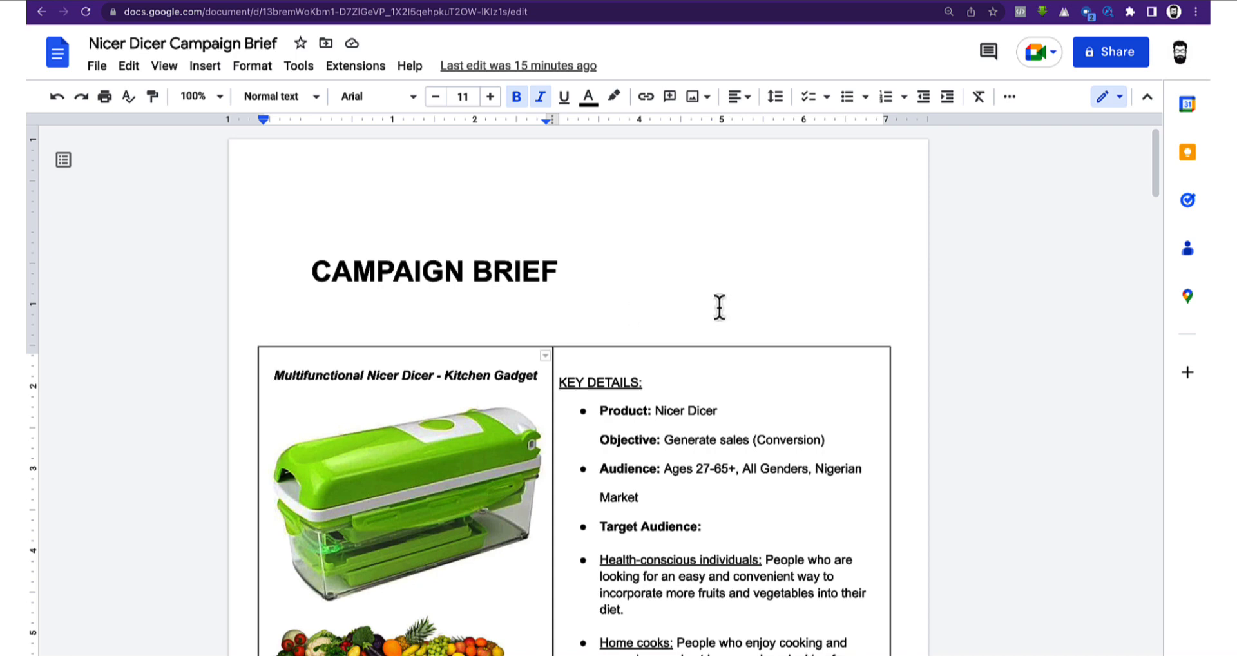
scroll(728, 300, down, 1)
scroll(747, 290, down, 5)
scroll(762, 288, up, 1)
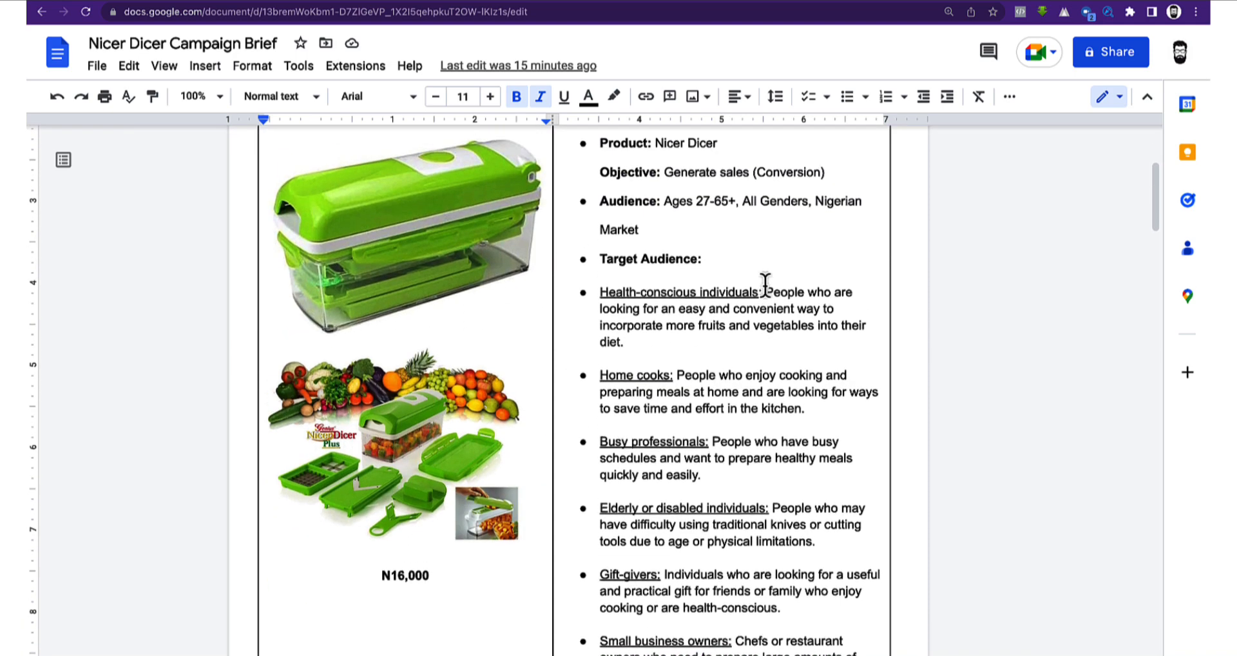
scroll(761, 286, up, 1)
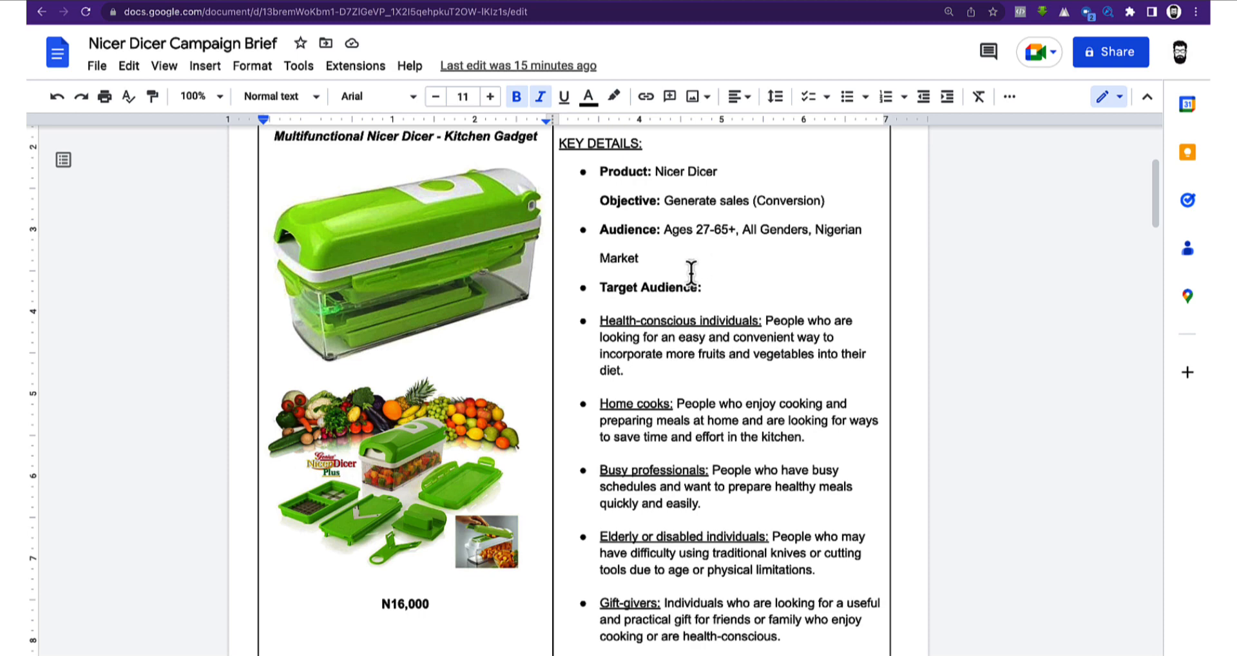
scroll(699, 276, up, 1)
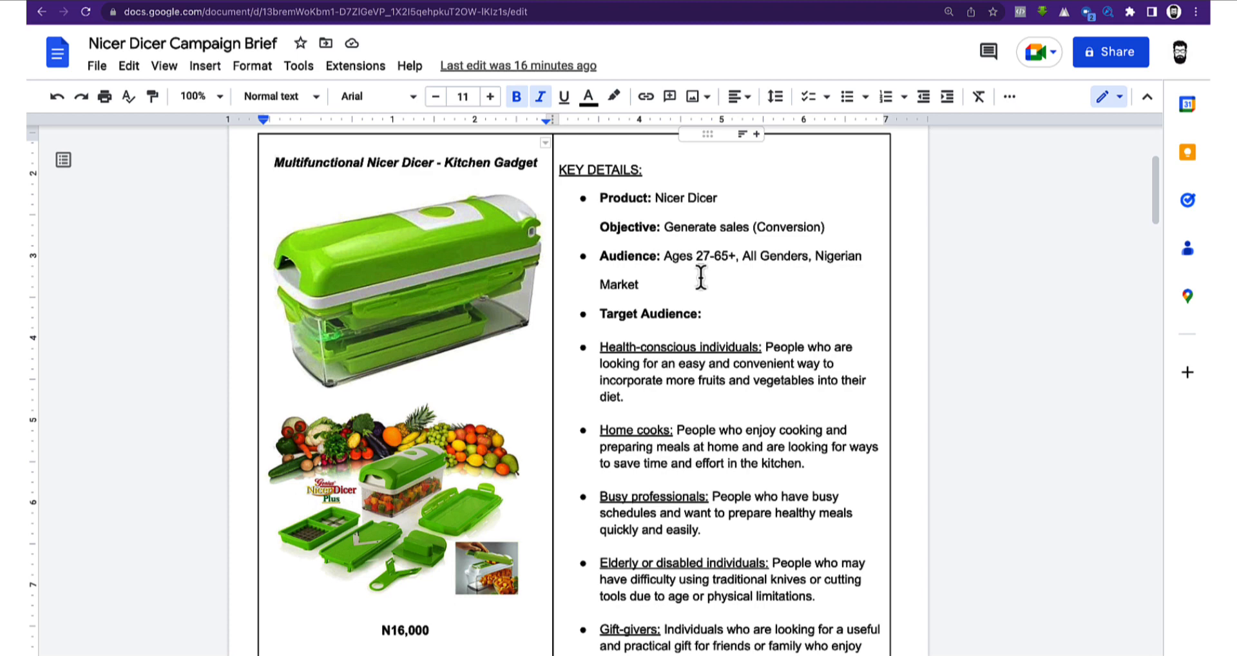
scroll(706, 287, down, 1)
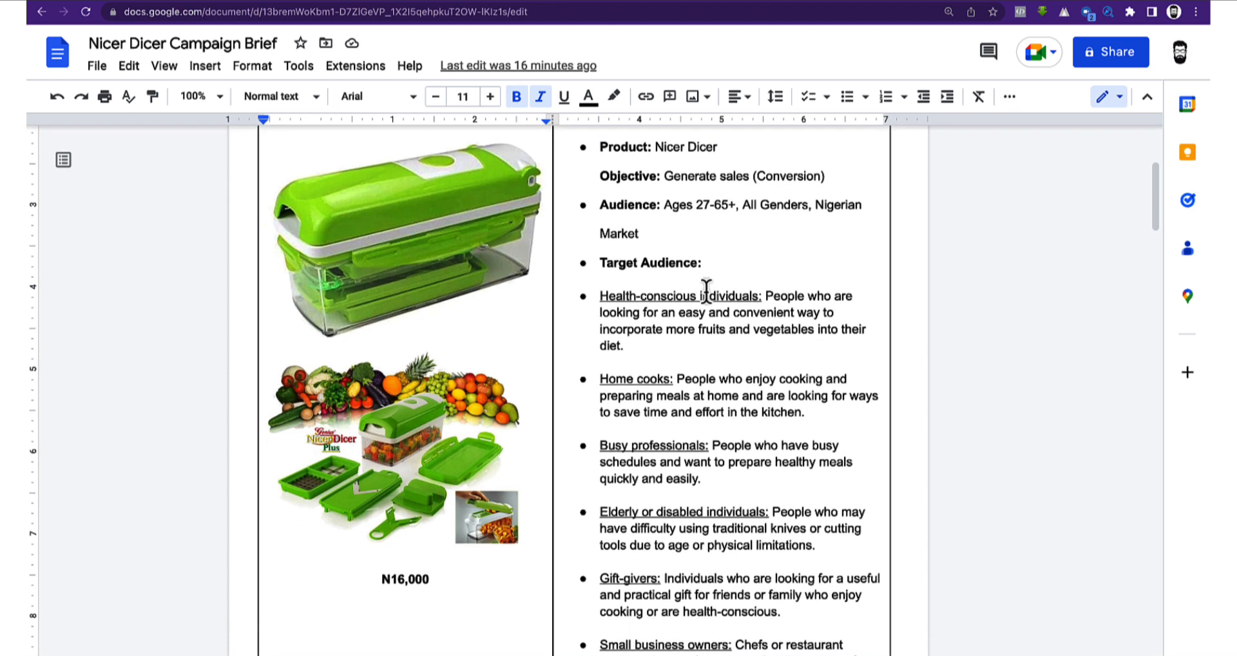
scroll(708, 277, down, 1)
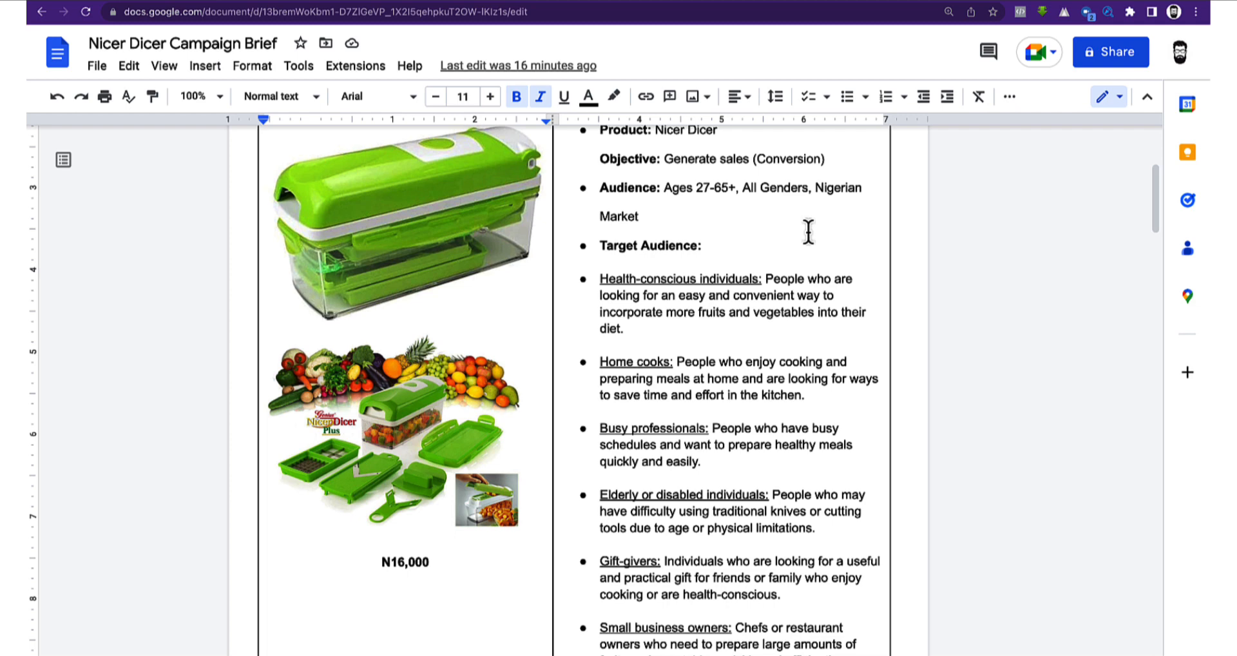
scroll(786, 265, down, 1)
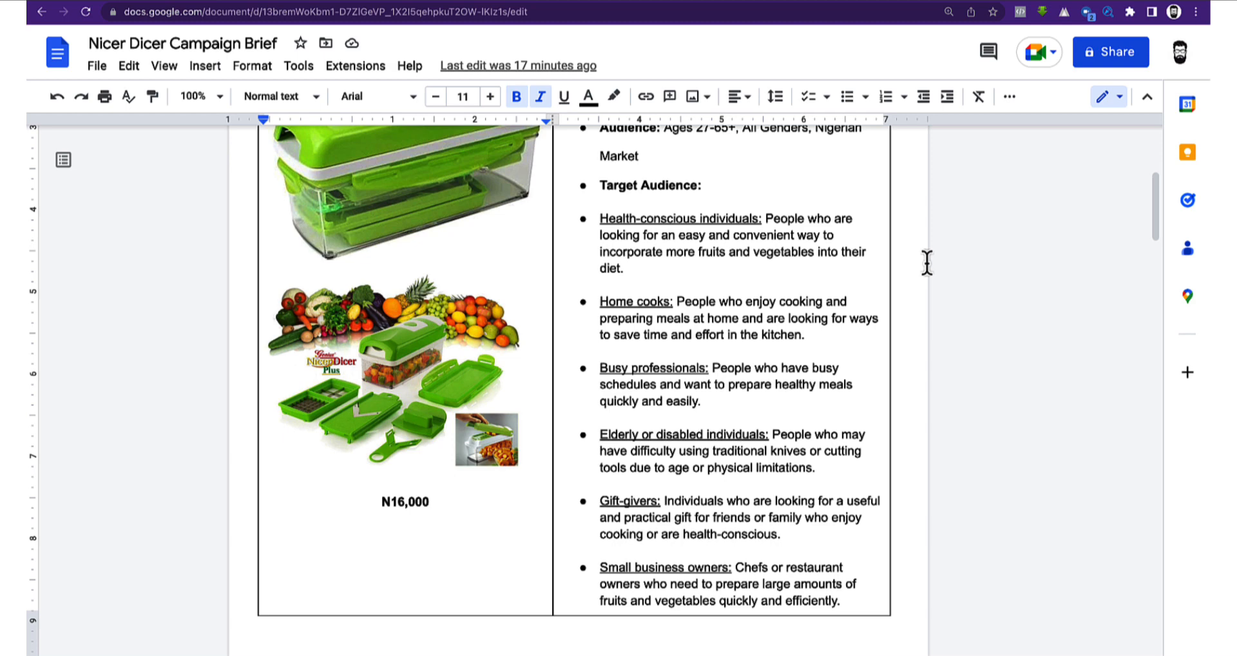
scroll(824, 329, down, 1)
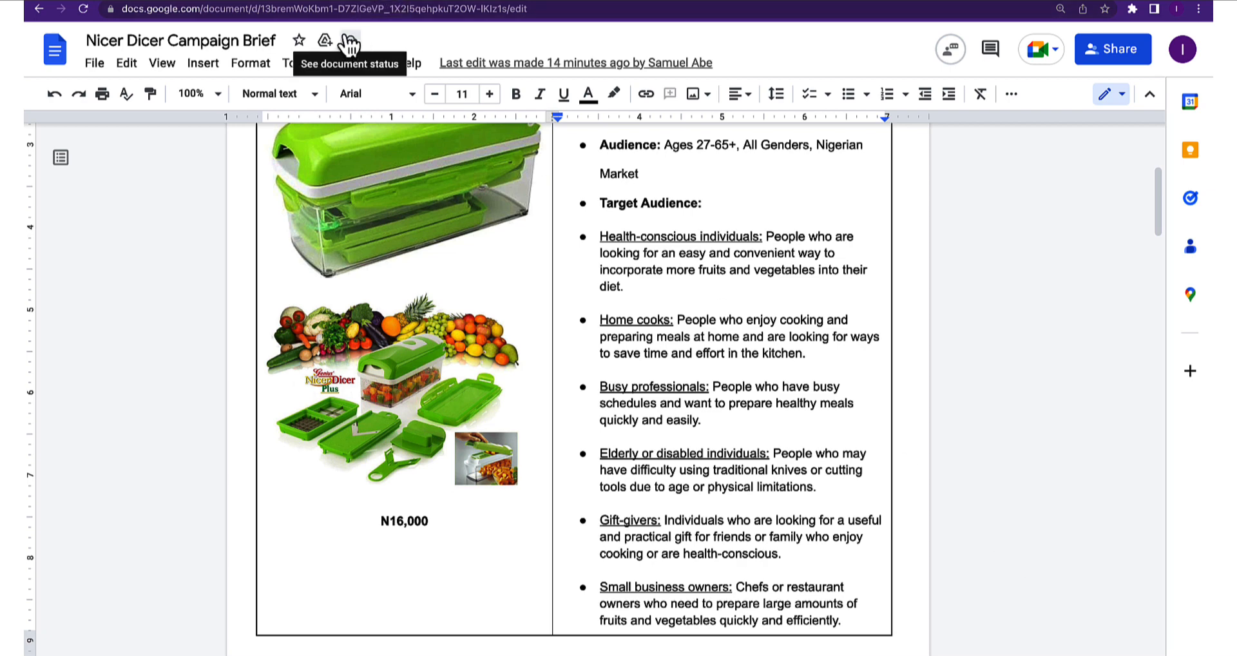
Load ai.com in a new Chrome tab
key(ctrl+t)
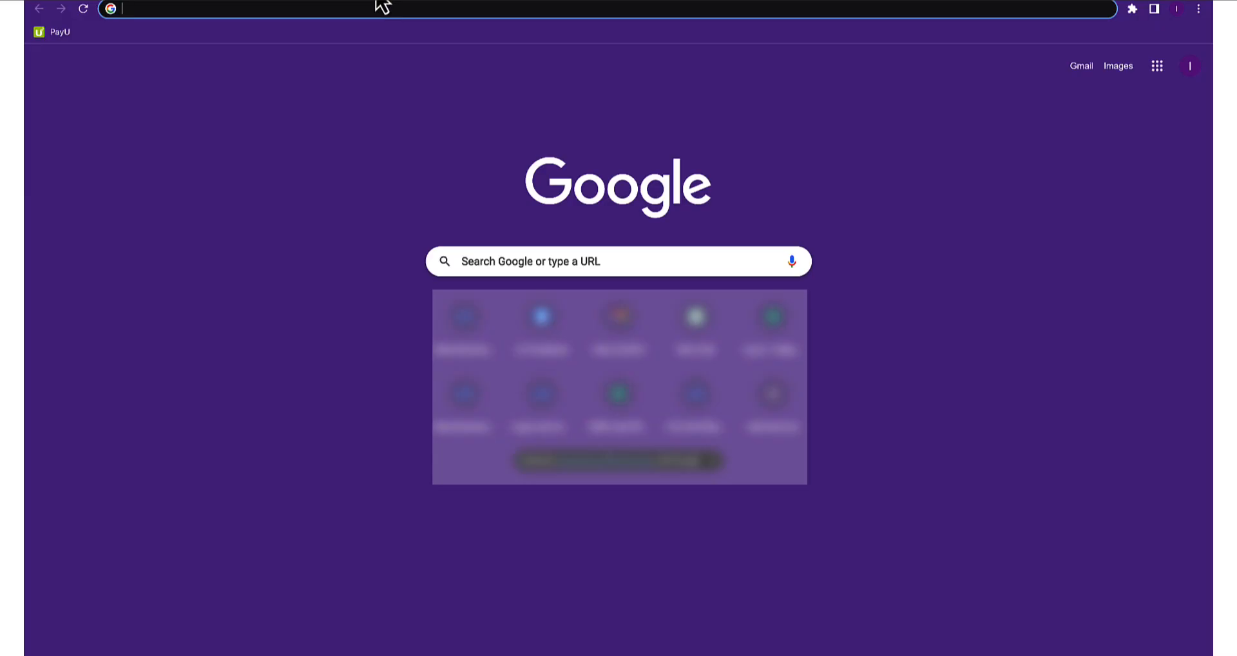
text(ai.com)
key(Return)
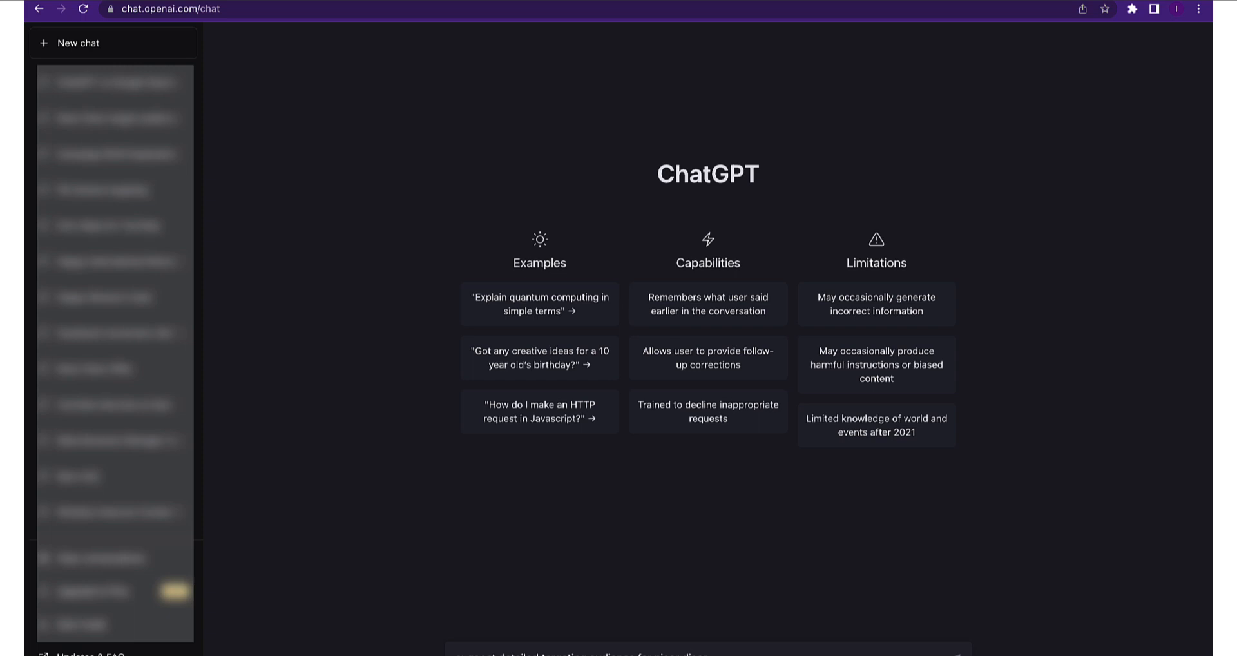
Send the Nicer Dicer targeting-audience prompt, then return to the brief document
key(Return)
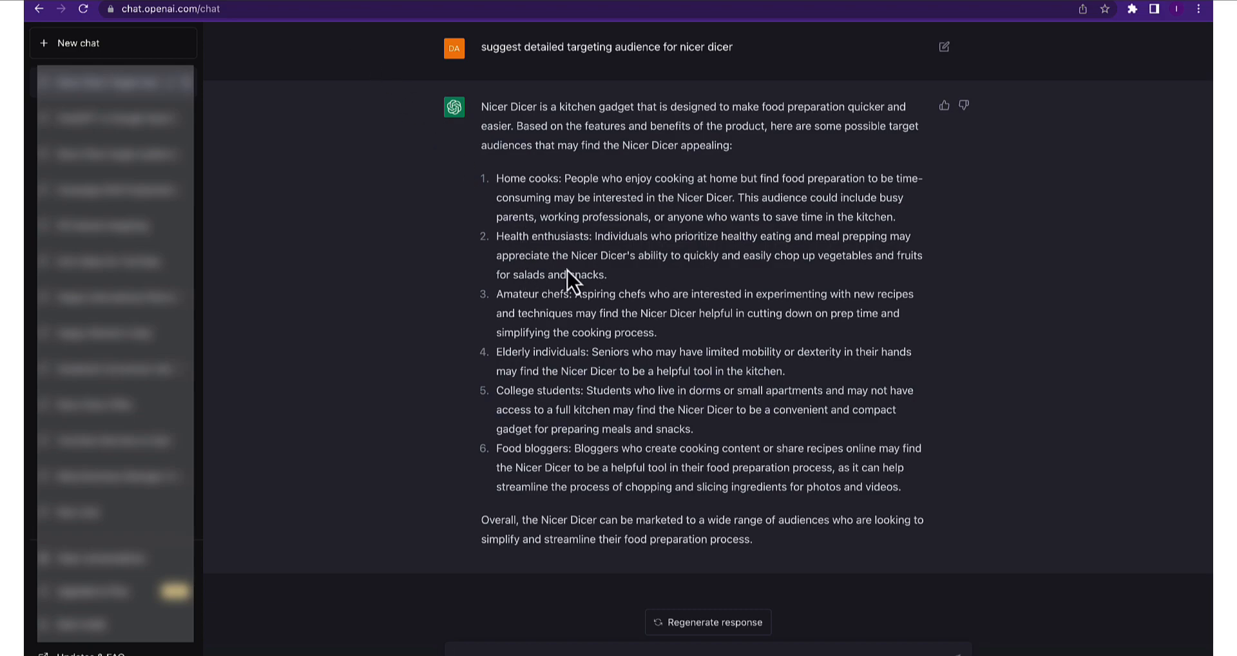
key(ctrl+Tab)
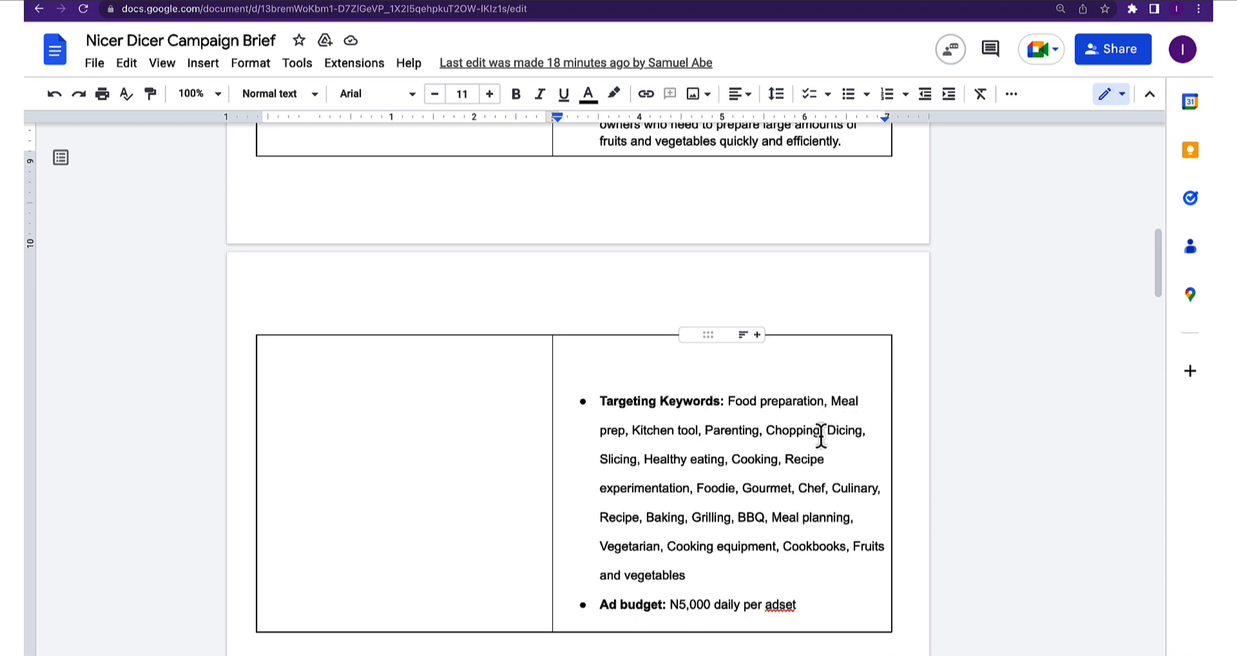
Scroll the brief down to the Campaign Ad Copy section with the '30% OFF Today' headline
scroll(740, 425, down, 3)
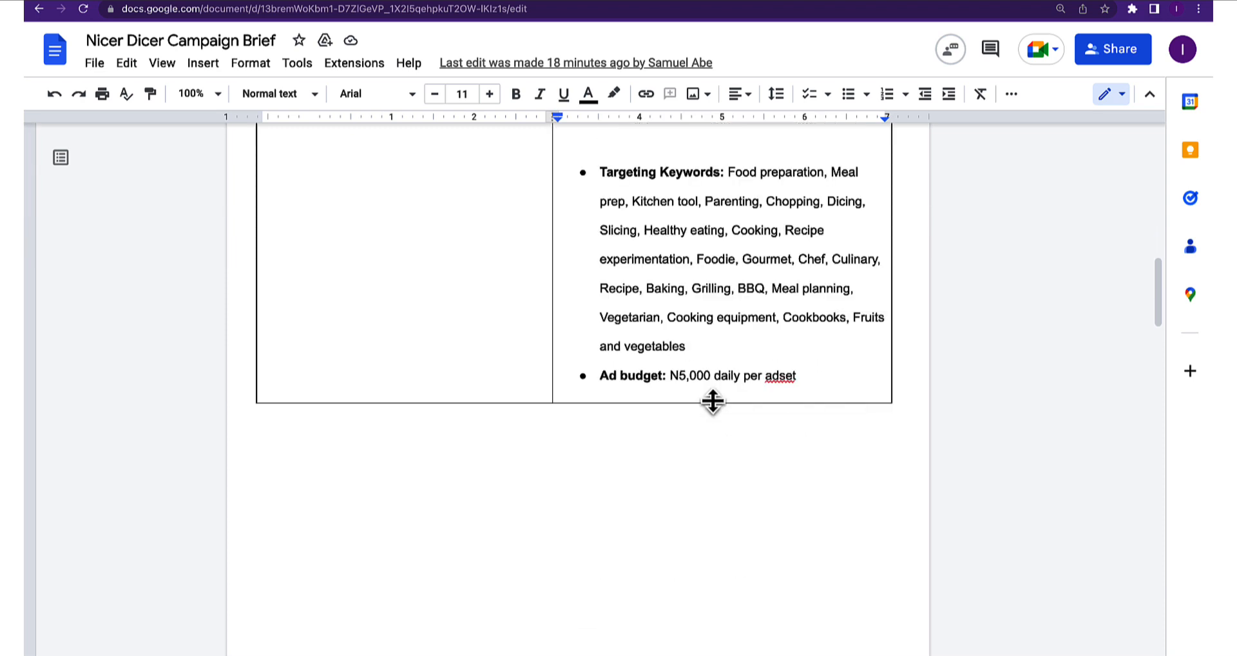
scroll(712, 400, down, 7)
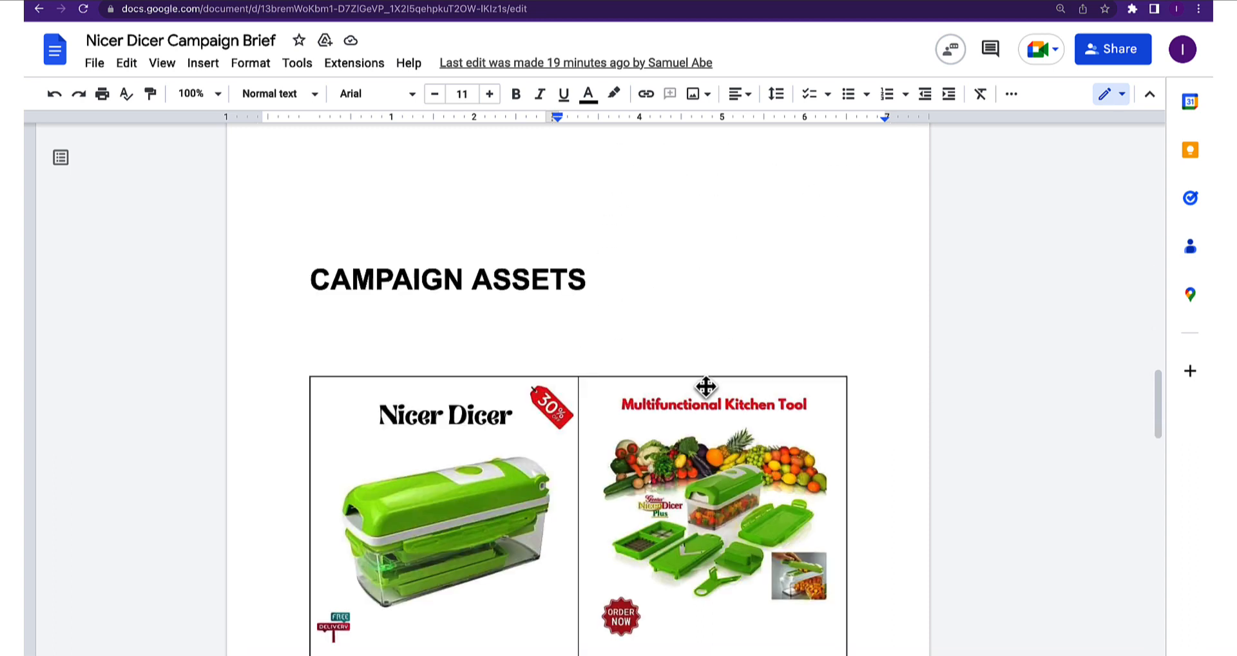
scroll(705, 386, down, 1)
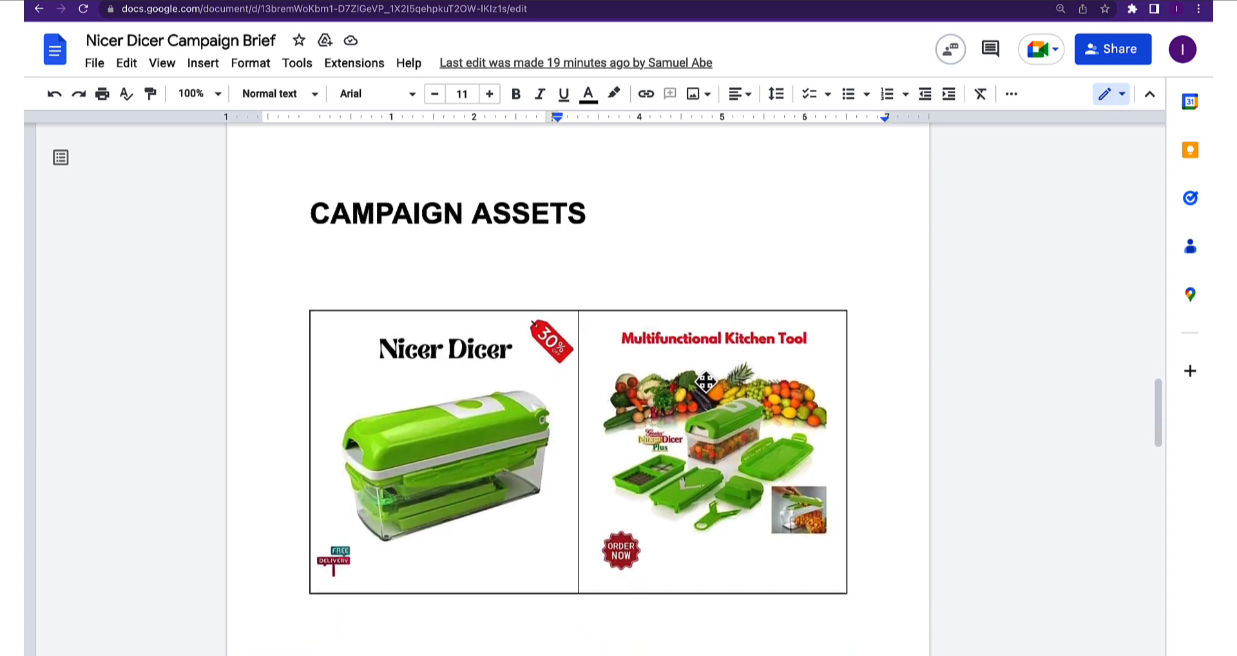
scroll(722, 406, down, 10)
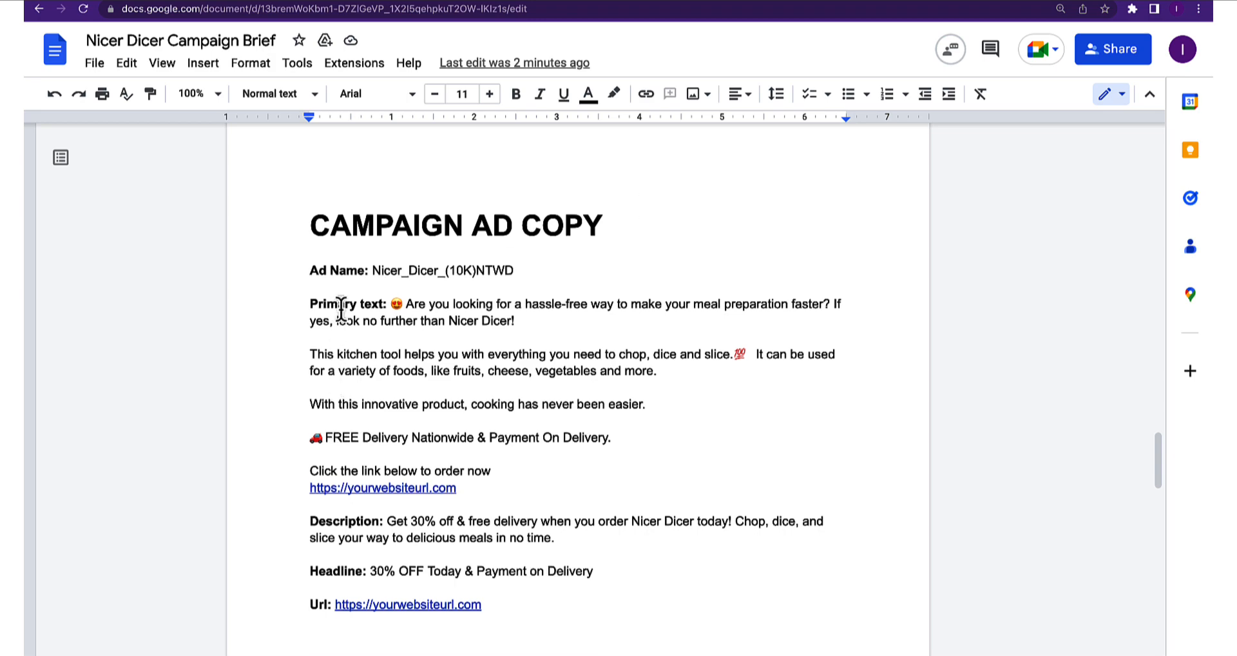
scroll(337, 309, down, 3)
scroll(365, 271, up, 1)
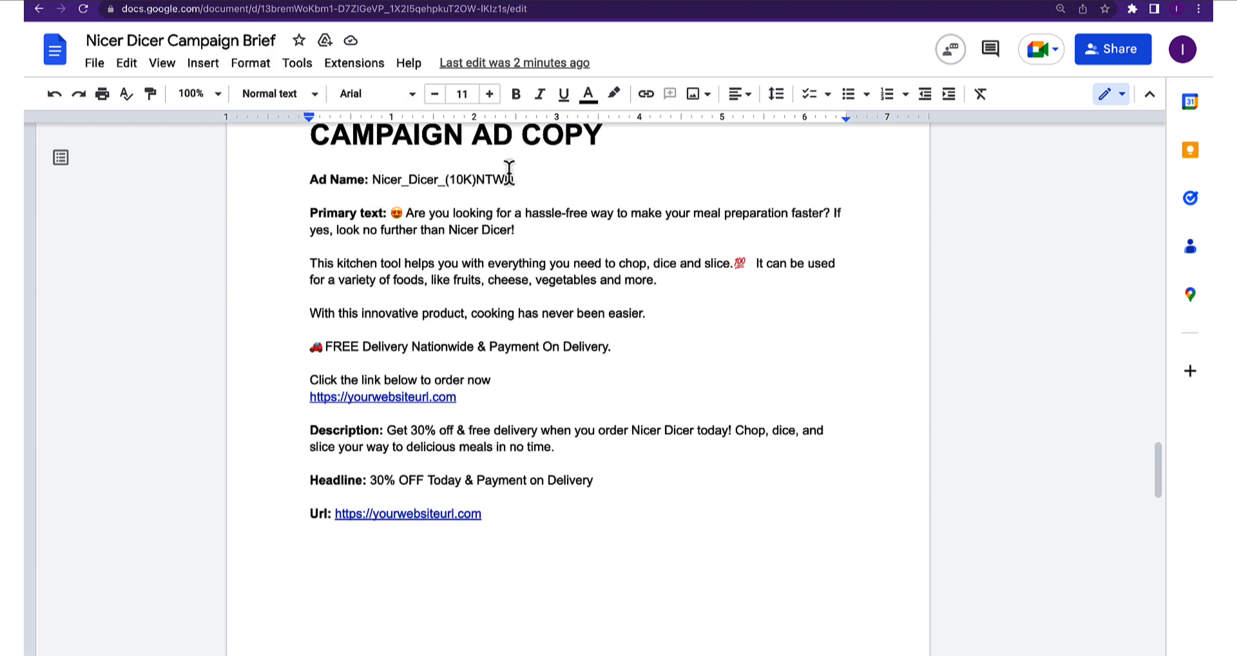
Change (10K) to (5K) in the brief's ad name, making Nicer_Dicer_(5K)NTWD
click(464, 180)
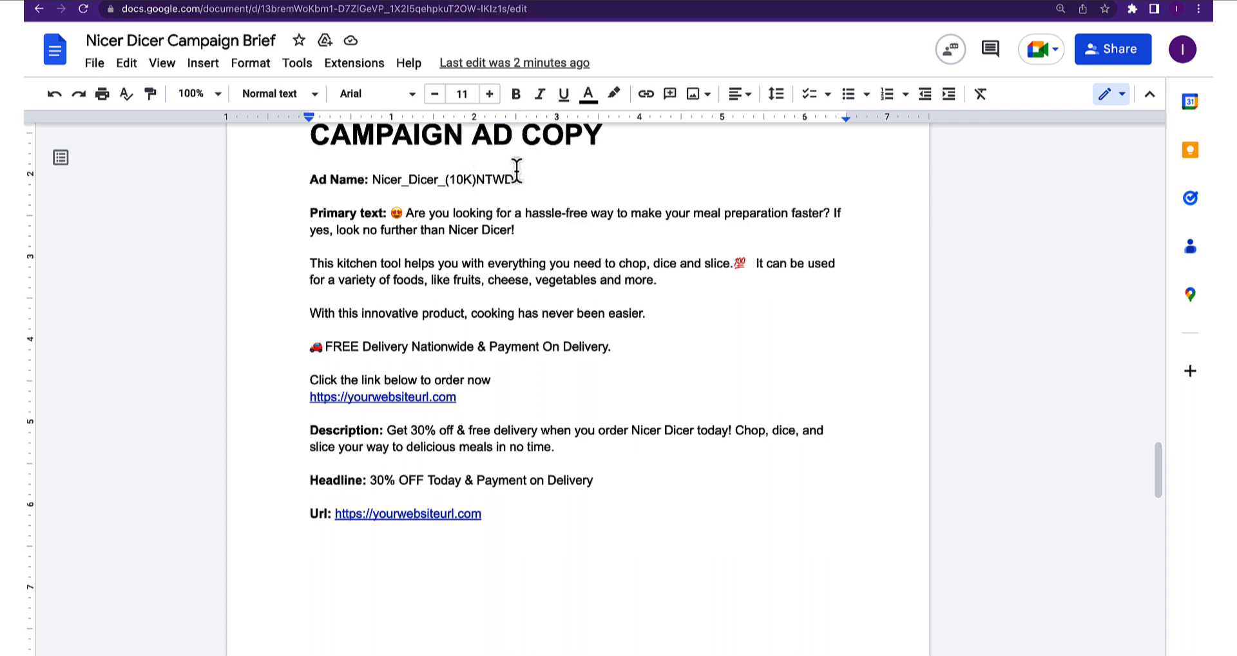
key(BackSpace)
key(BackSpace)
text(5)
Read through the ad copy and primary text in the brief
double_click(516, 194)
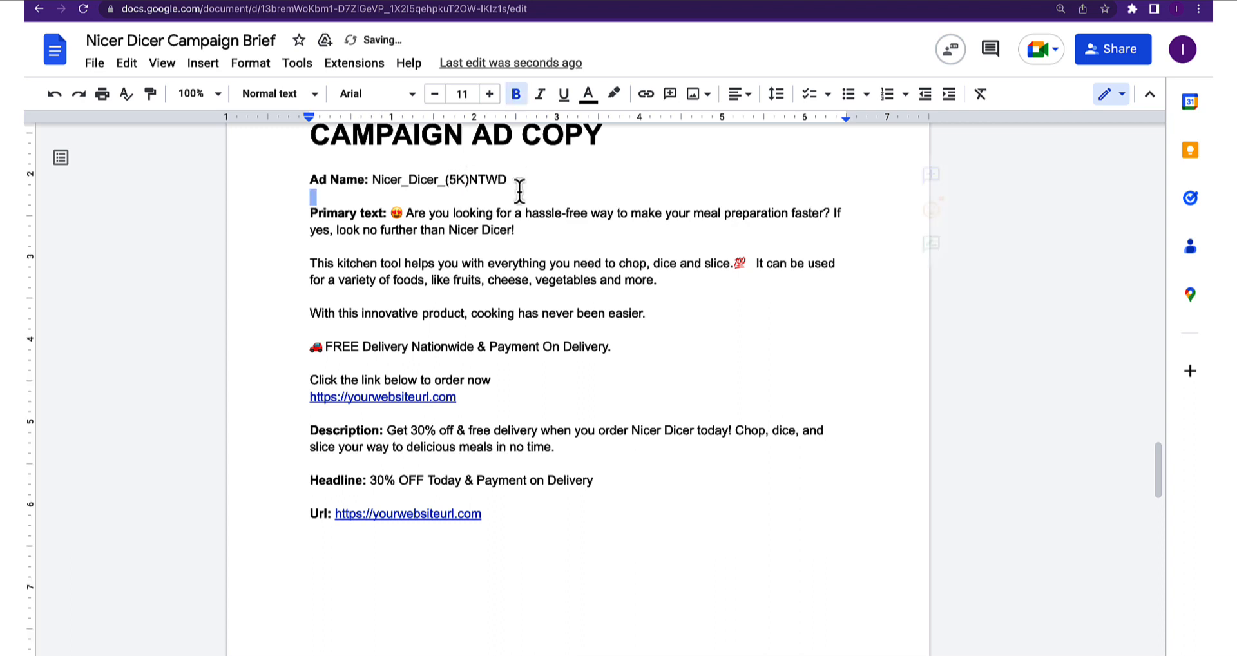
double_click(502, 246)
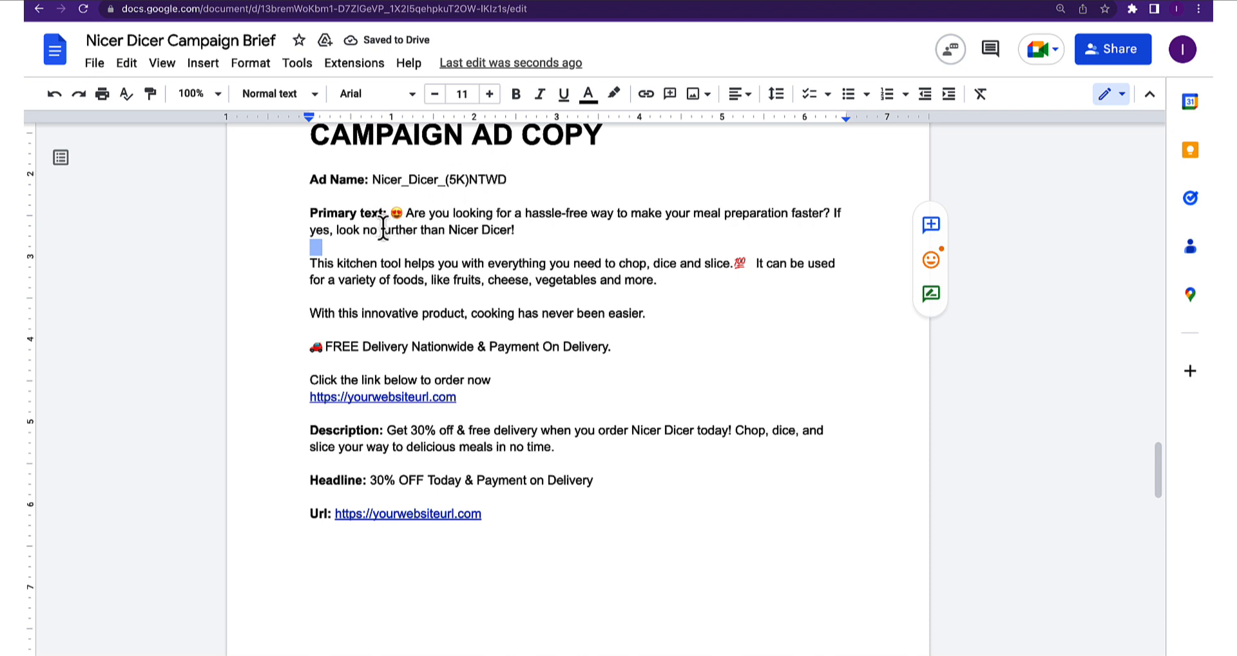
scroll(441, 247, up, 1)
click(441, 247)
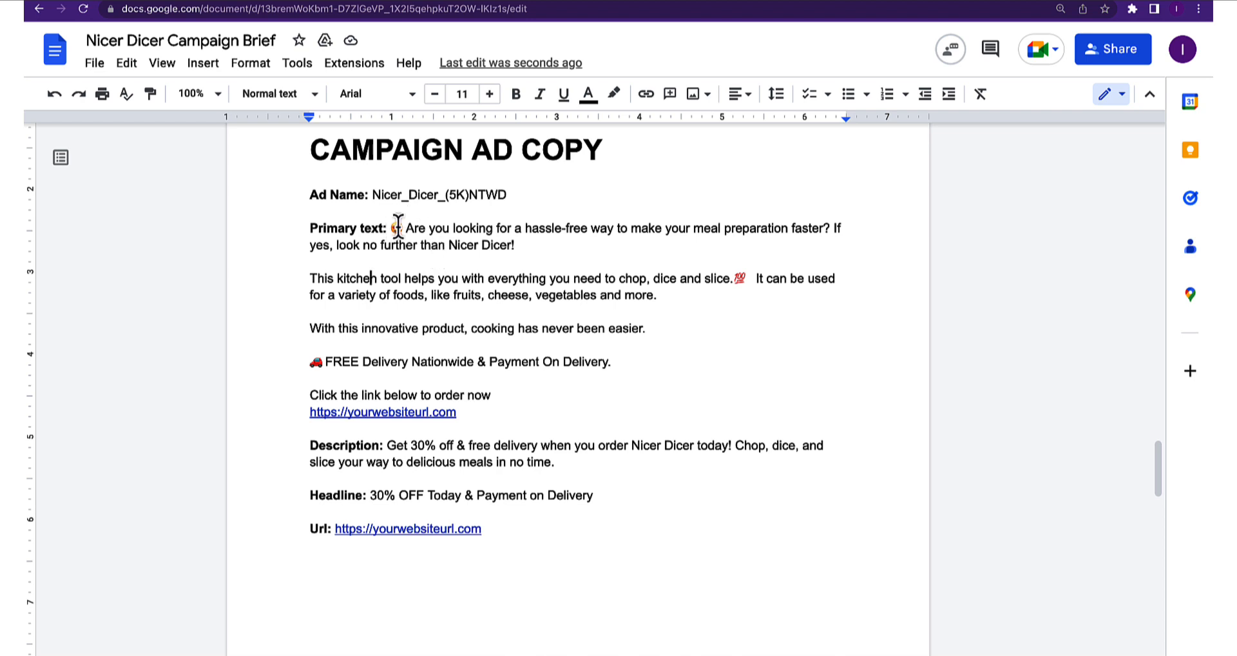
drag(403, 228, 671, 379)
click(684, 368)
scroll(433, 454, down, 1)
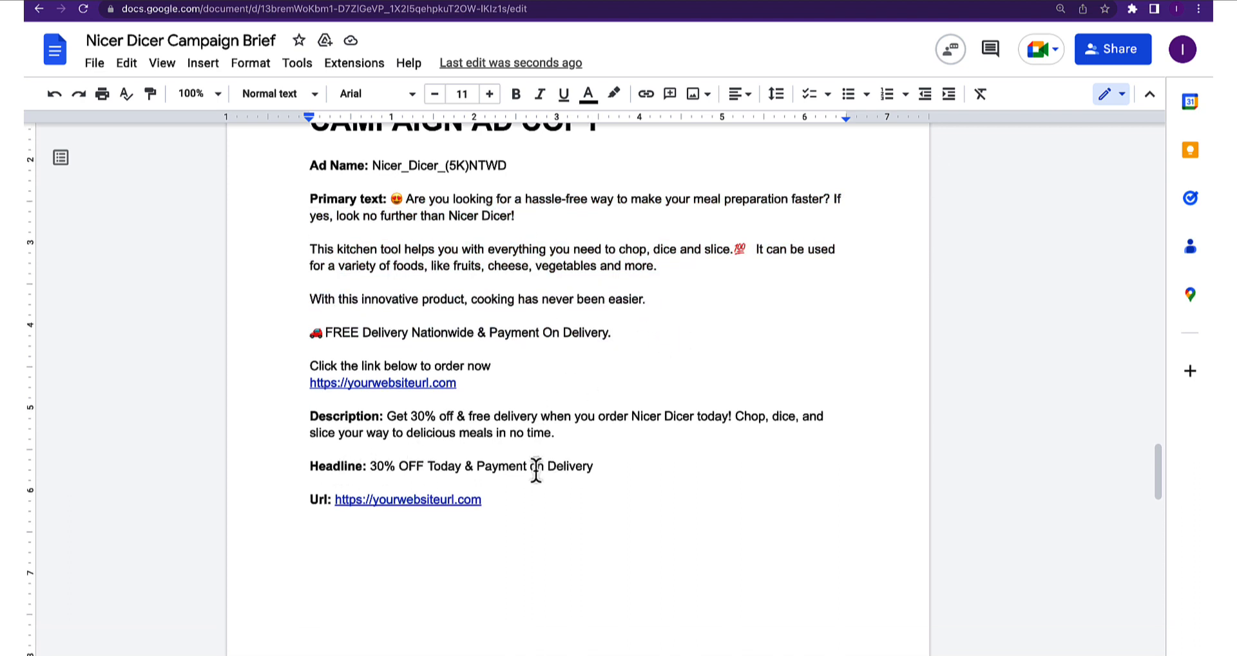
scroll(583, 461, up, 2)
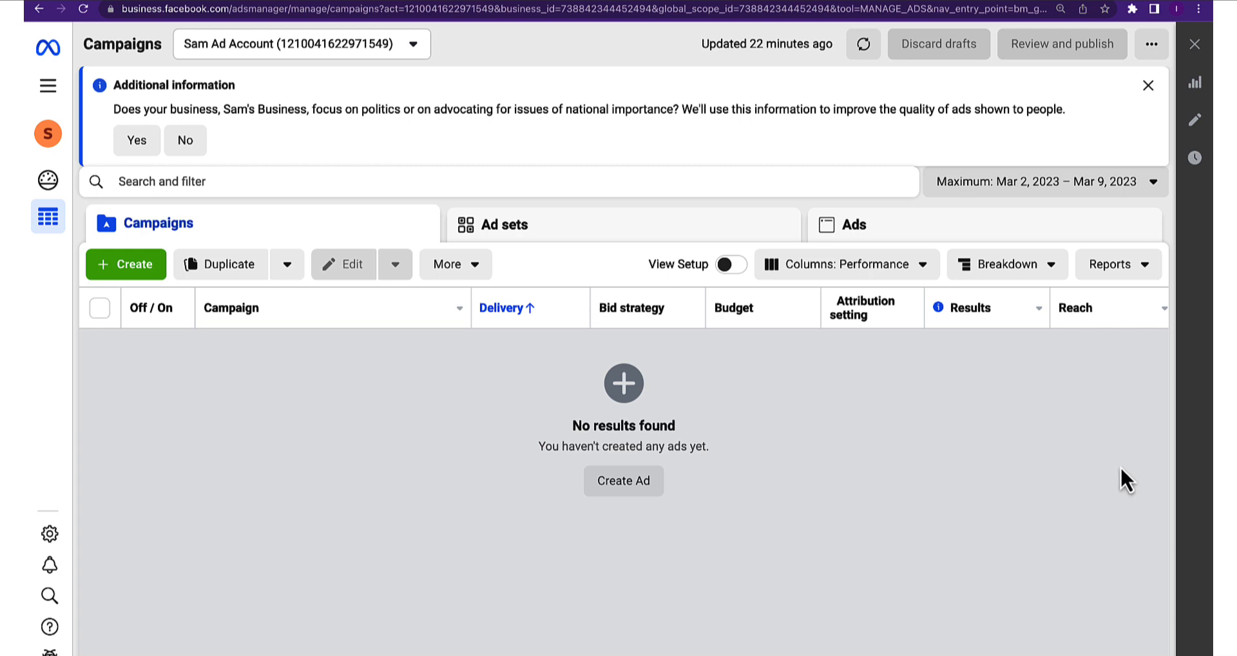
Close the Additional information notice on the Campaigns page
click(1148, 85)
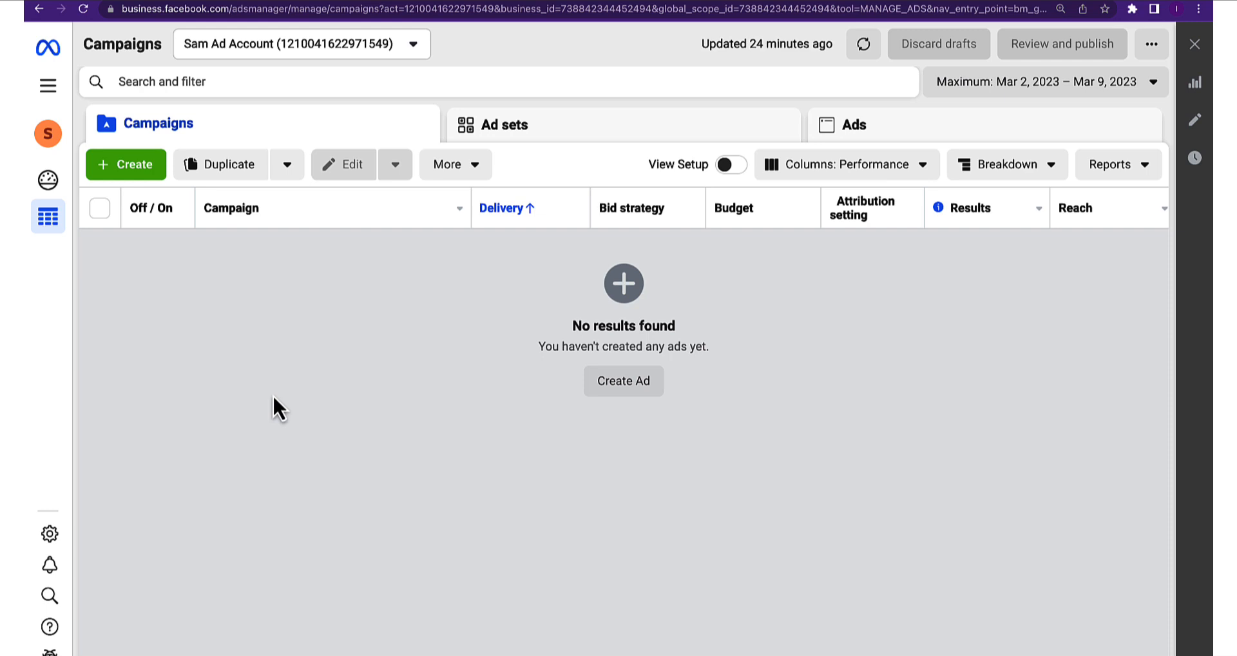
Create a new campaign with the Sales objective and continue to its draft
click(142, 173)
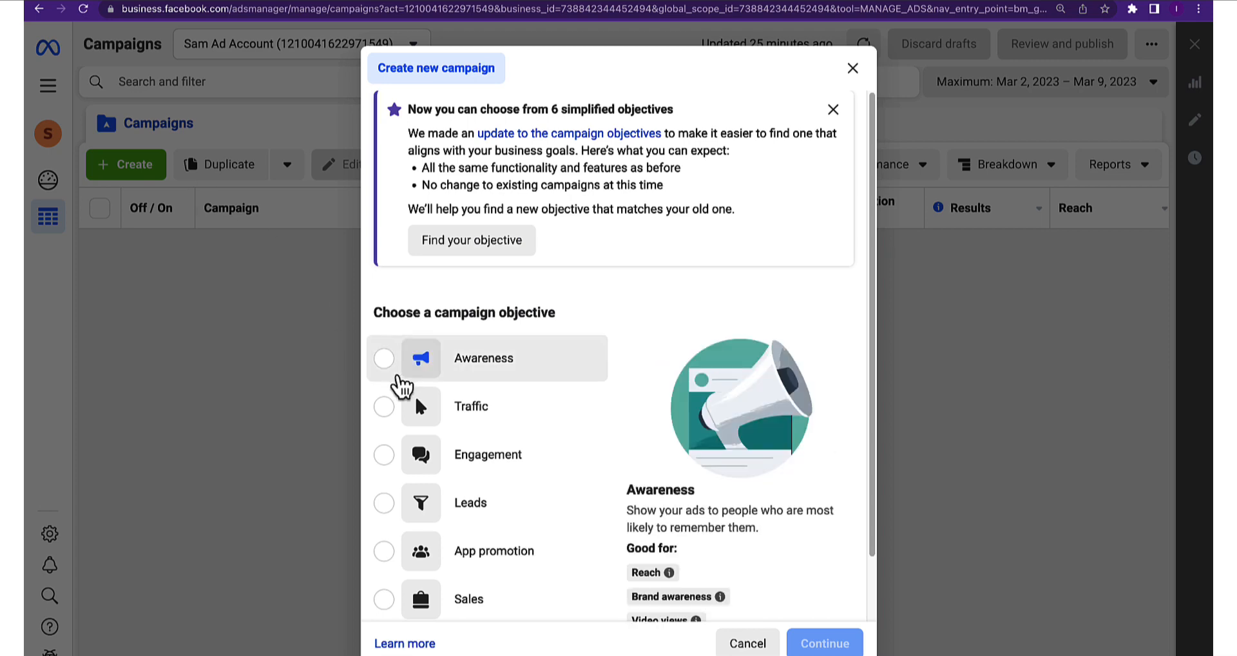
scroll(423, 390, down, 1)
scroll(436, 370, up, 1)
scroll(497, 417, down, 1)
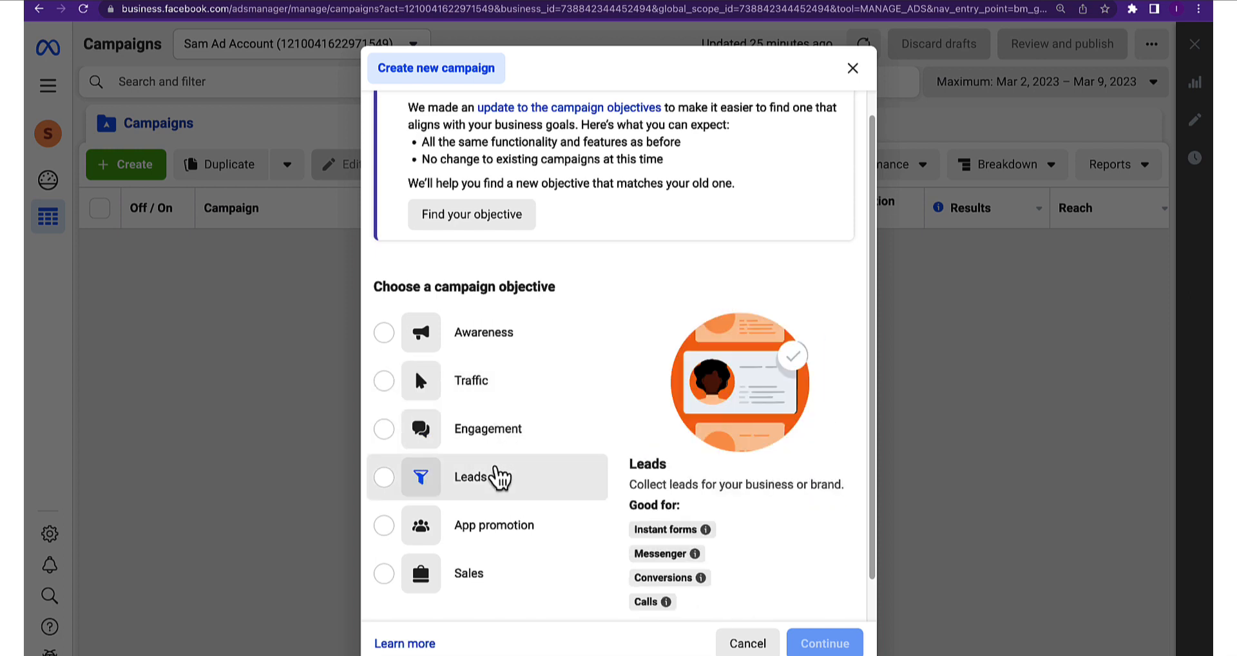
scroll(477, 512, down, 1)
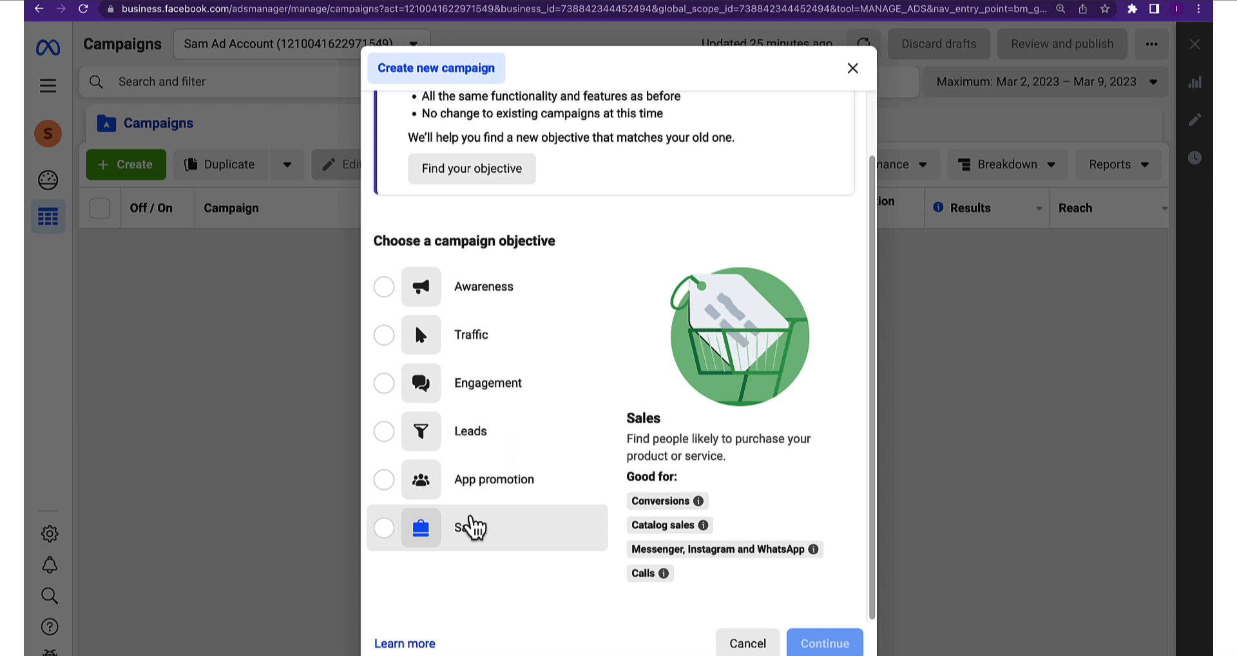
click(472, 529)
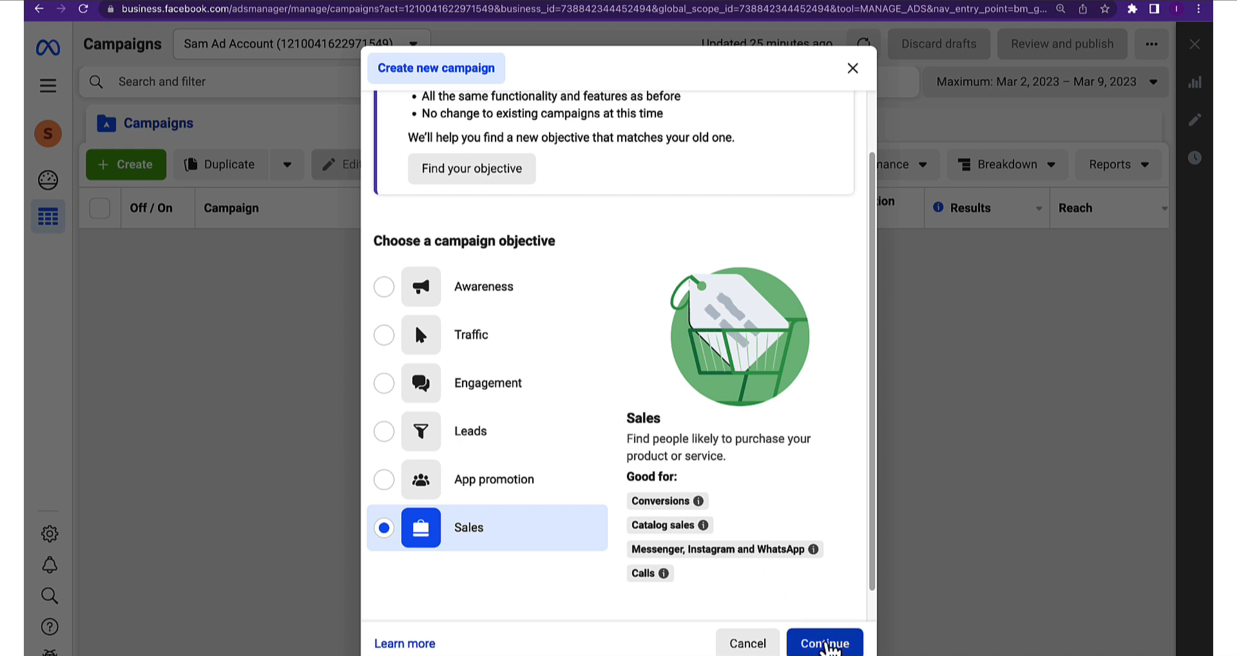
click(828, 644)
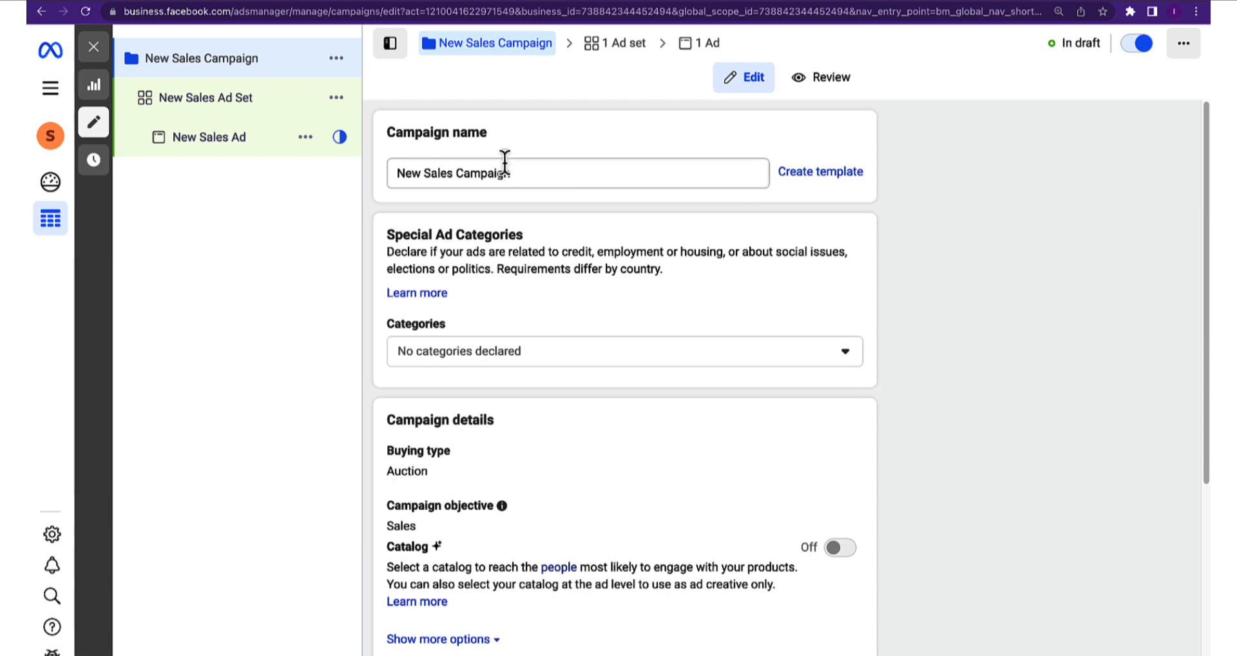
Paste the brief's ad name as the campaign name and insert 25-65+, giving Nicer_Dicer_(5K)25-65+NTWD
click(518, 171)
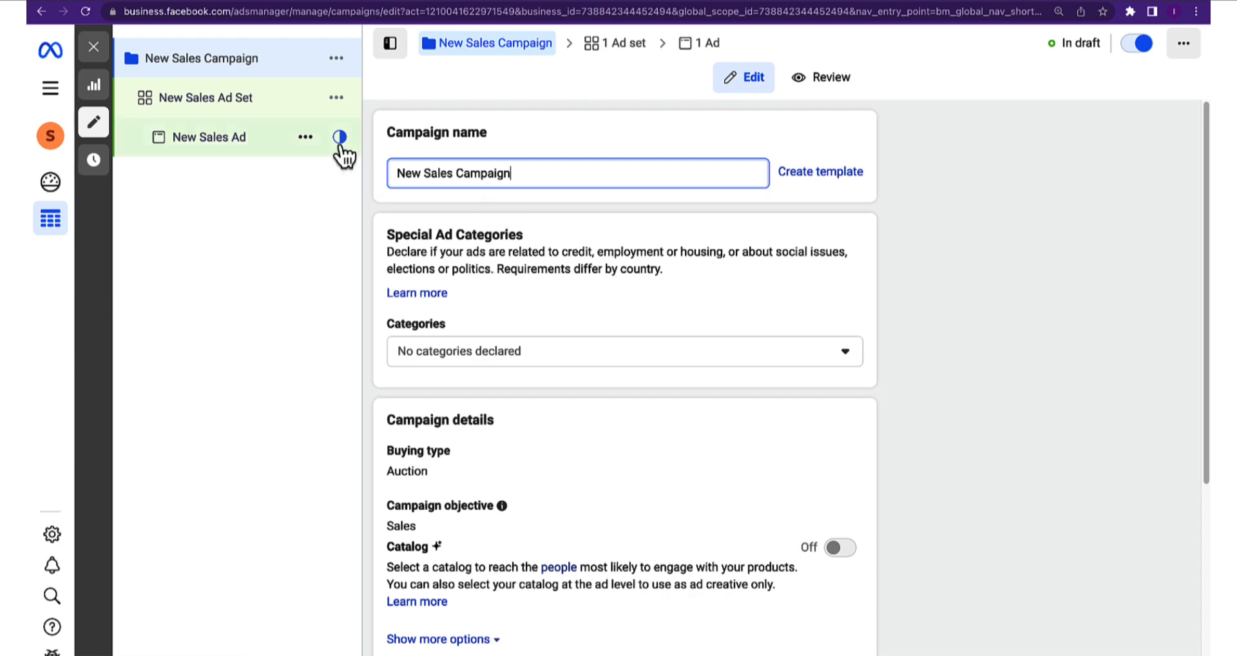
click(253, 0)
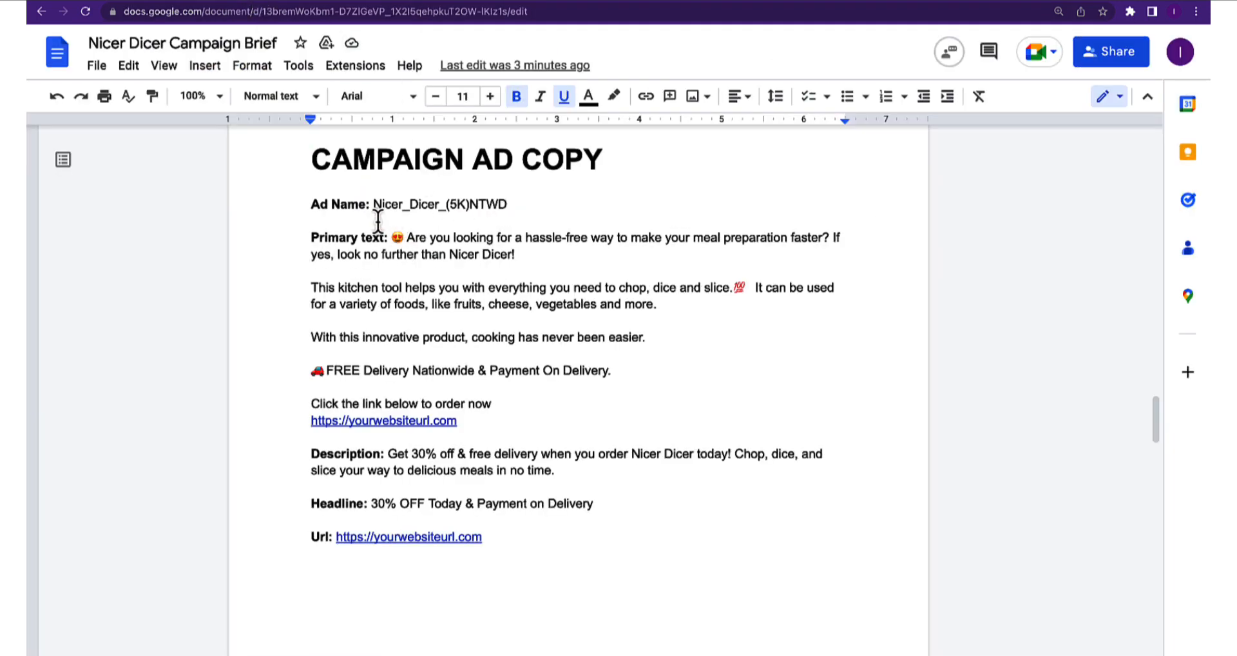
click(242, 1)
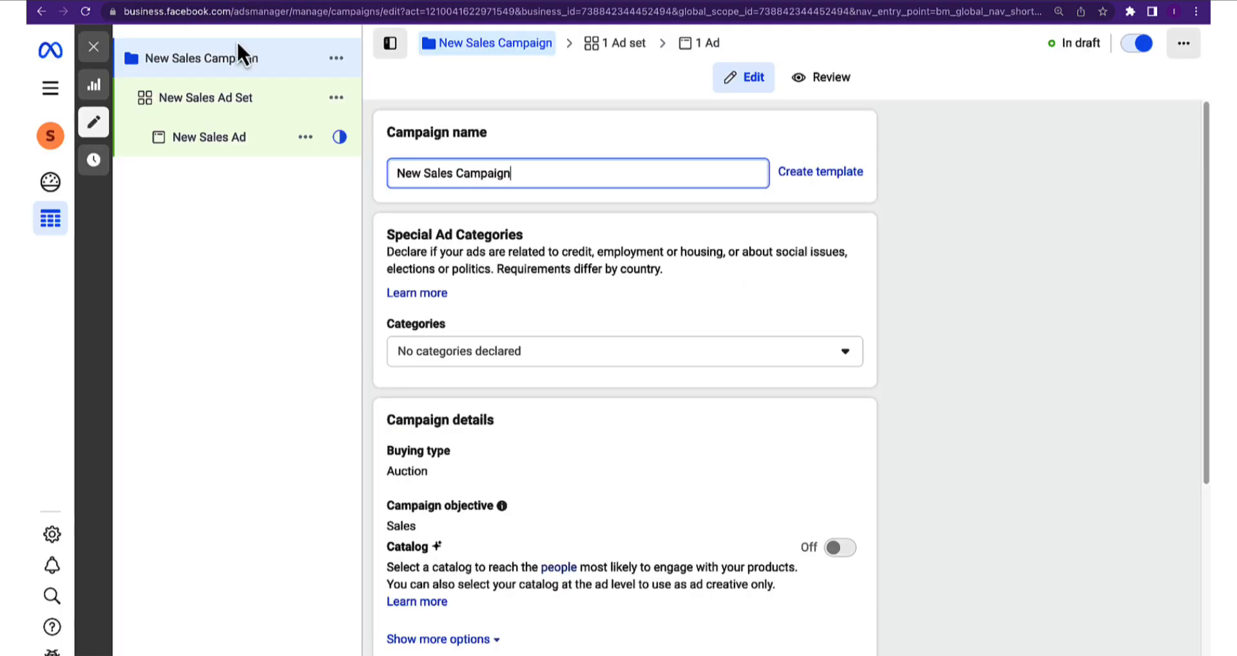
triple_click(477, 171)
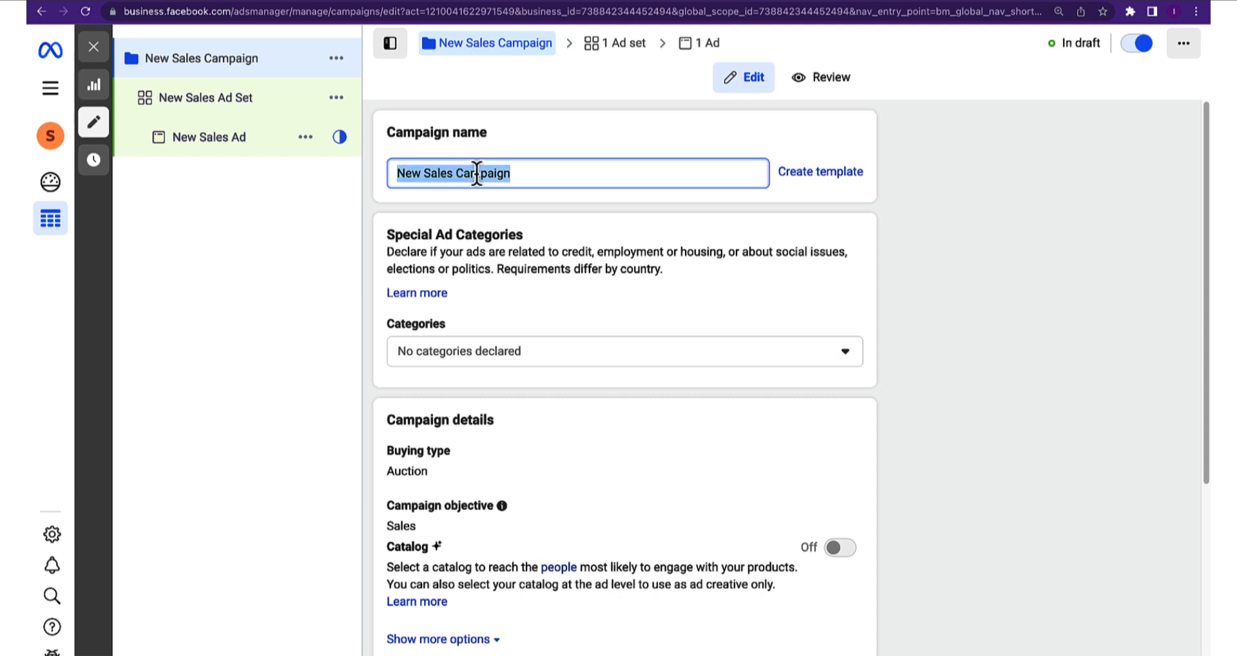
text(Nicer_Dicer_(5s)NTWD)
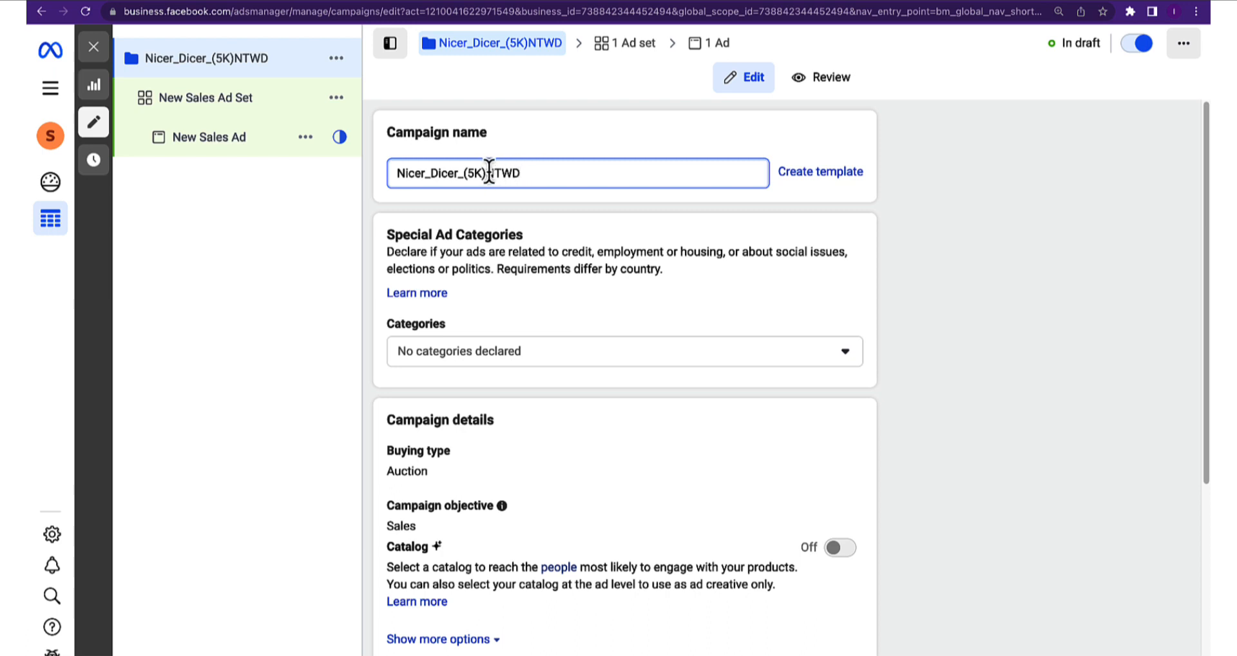
click(488, 171)
text(25-)
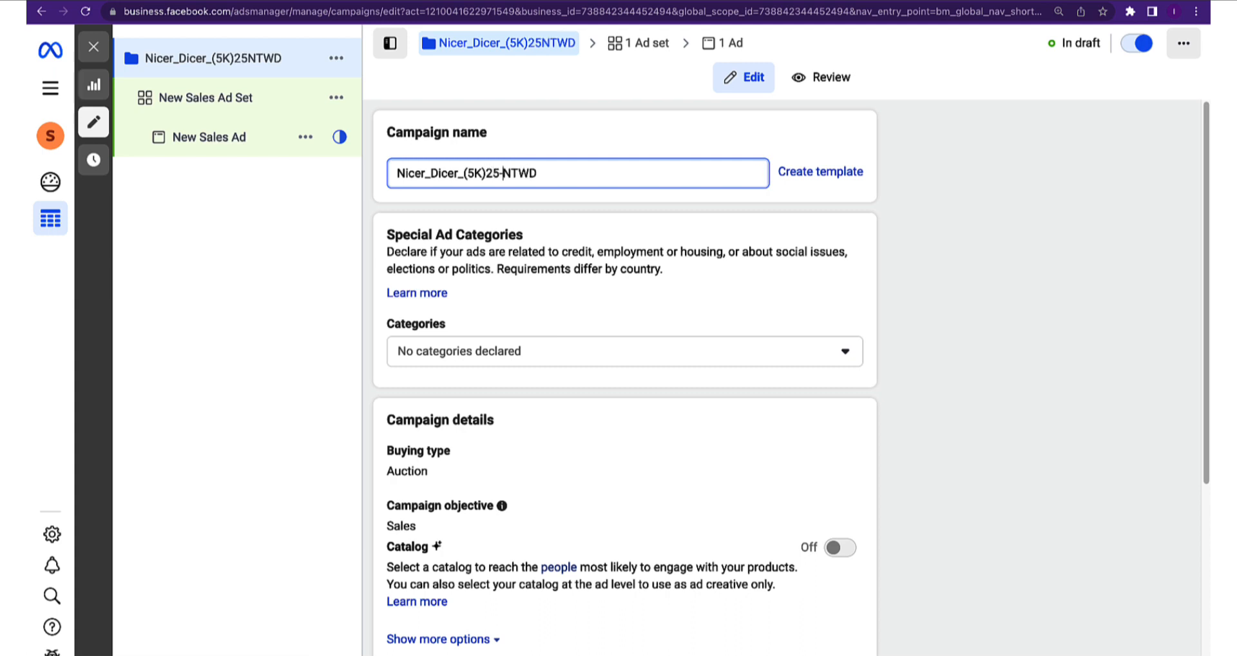
text(65+)
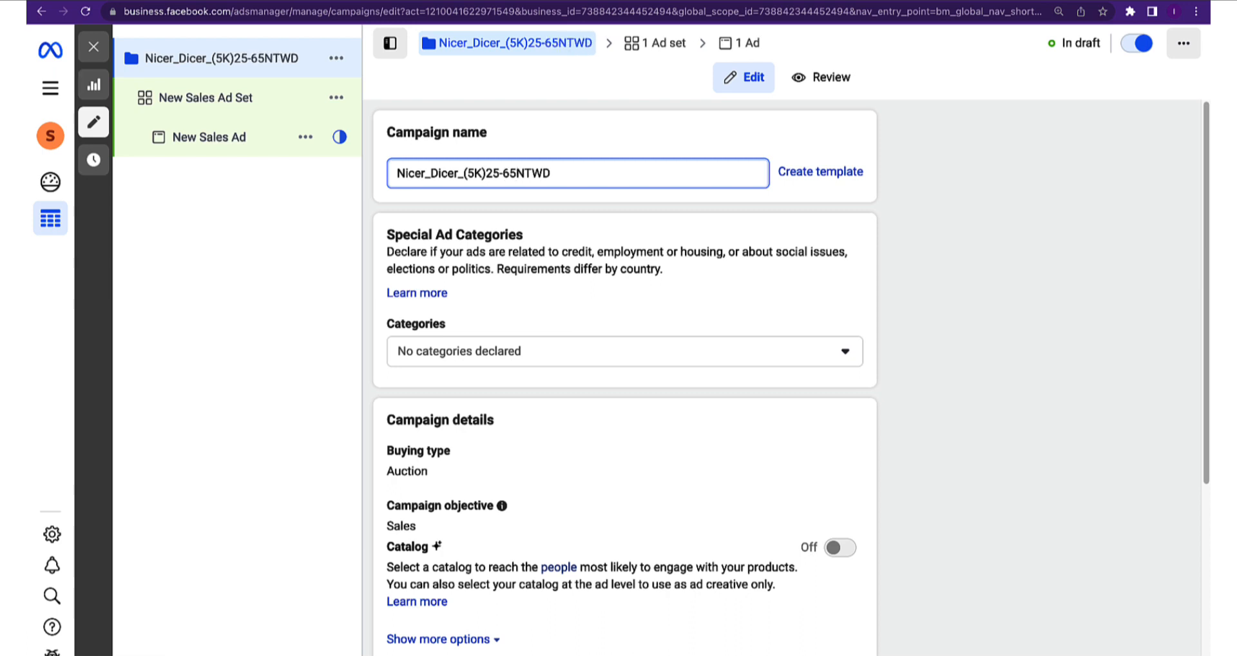
scroll(540, 366, down, 2)
click(539, 365)
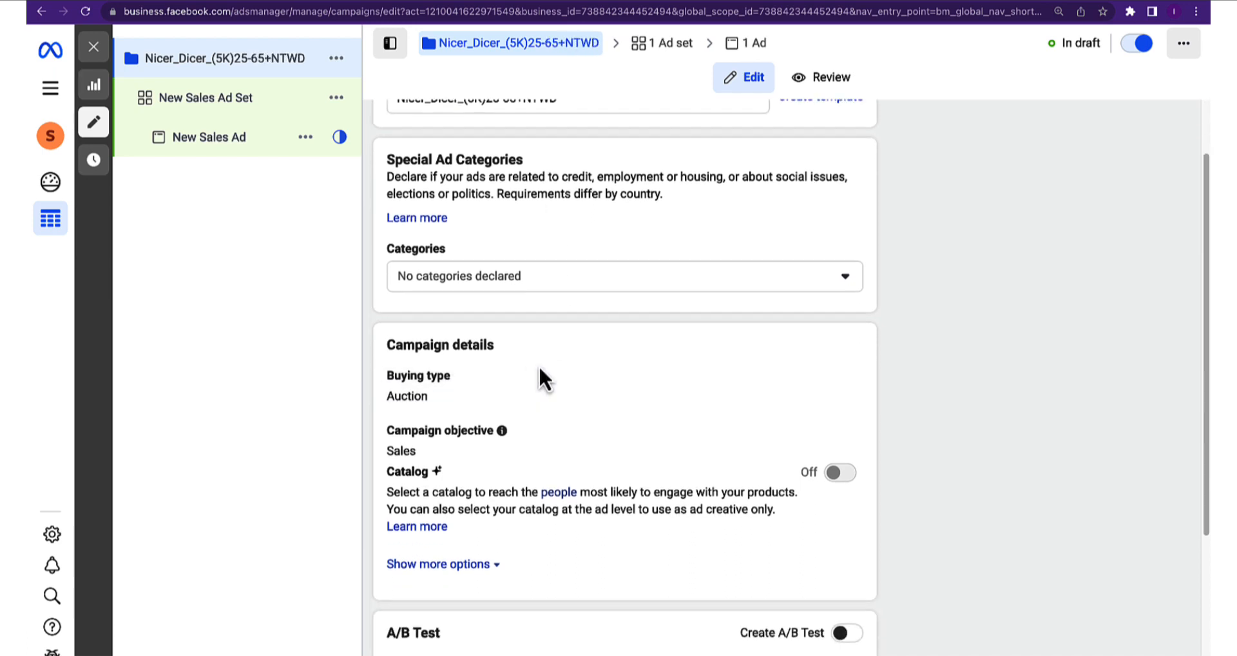
Leave the special ad categories empty, declaring none
scroll(502, 364, up, 2)
scroll(579, 365, down, 1)
click(454, 287)
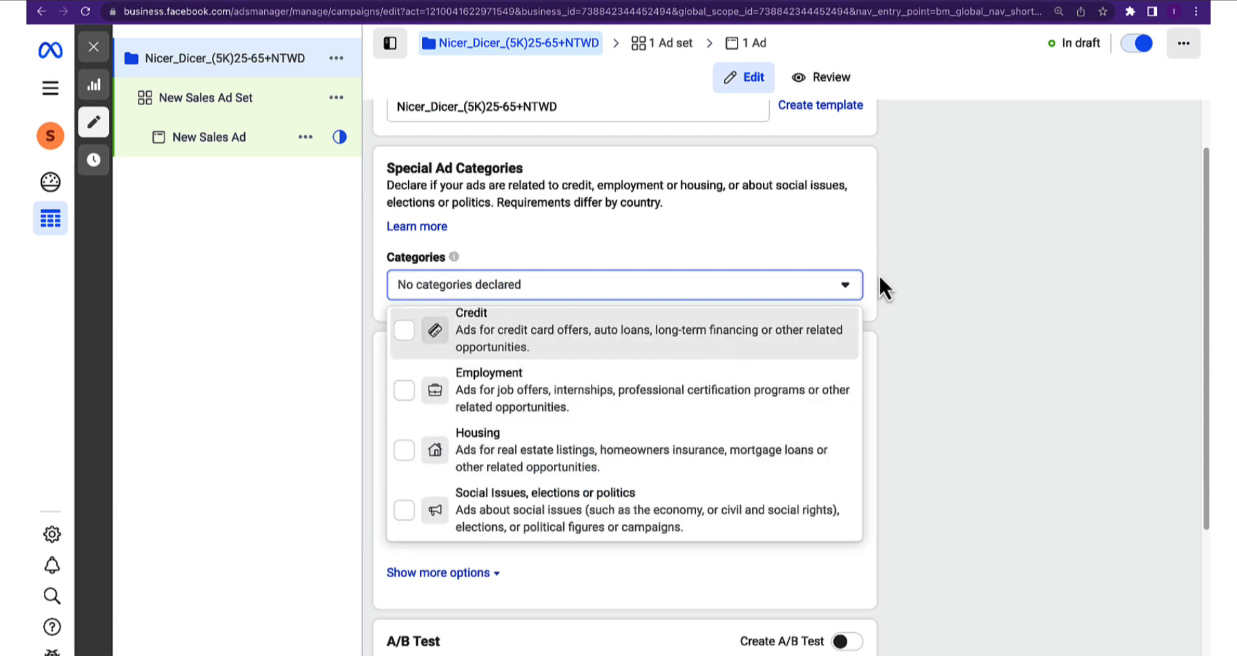
click(841, 248)
Keep Auction buying and show more campaign options, revealing no spending limit set
scroll(616, 406, down, 2)
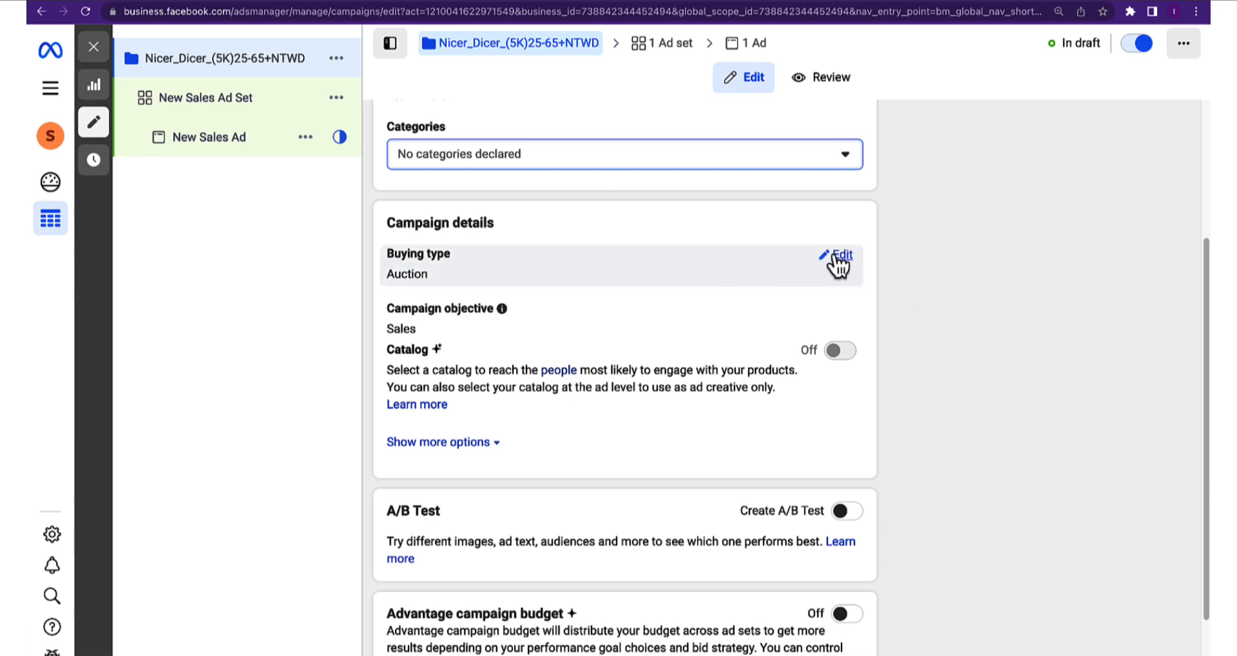
click(833, 252)
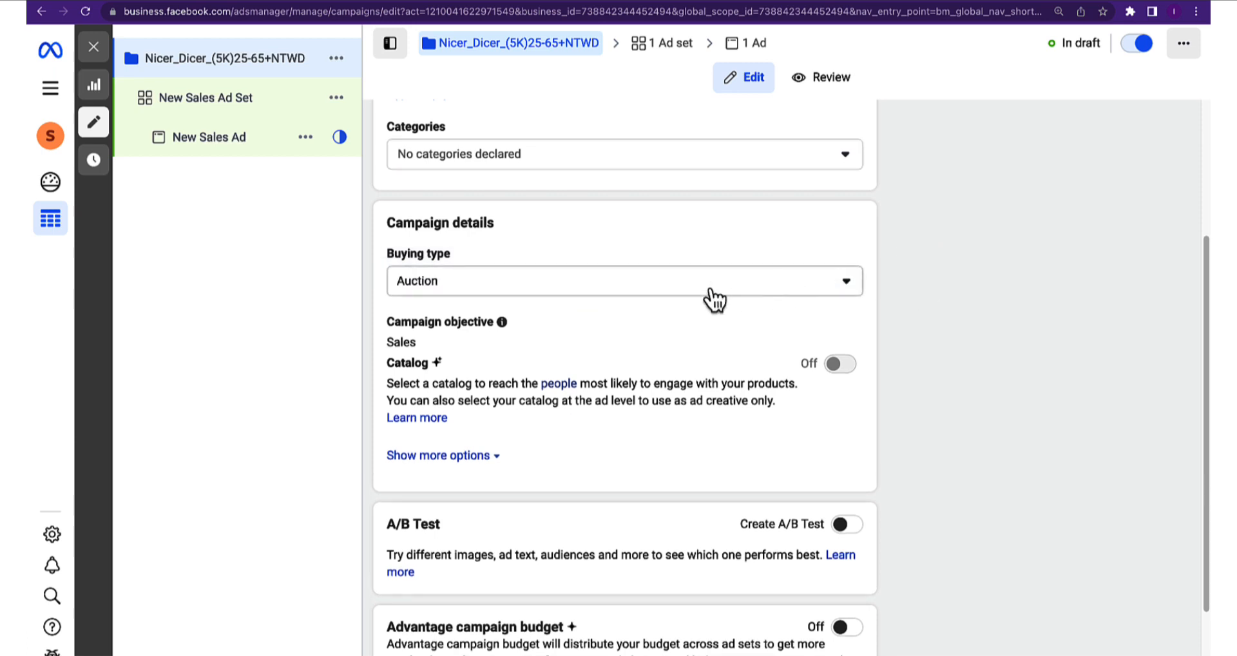
scroll(573, 303, down, 1)
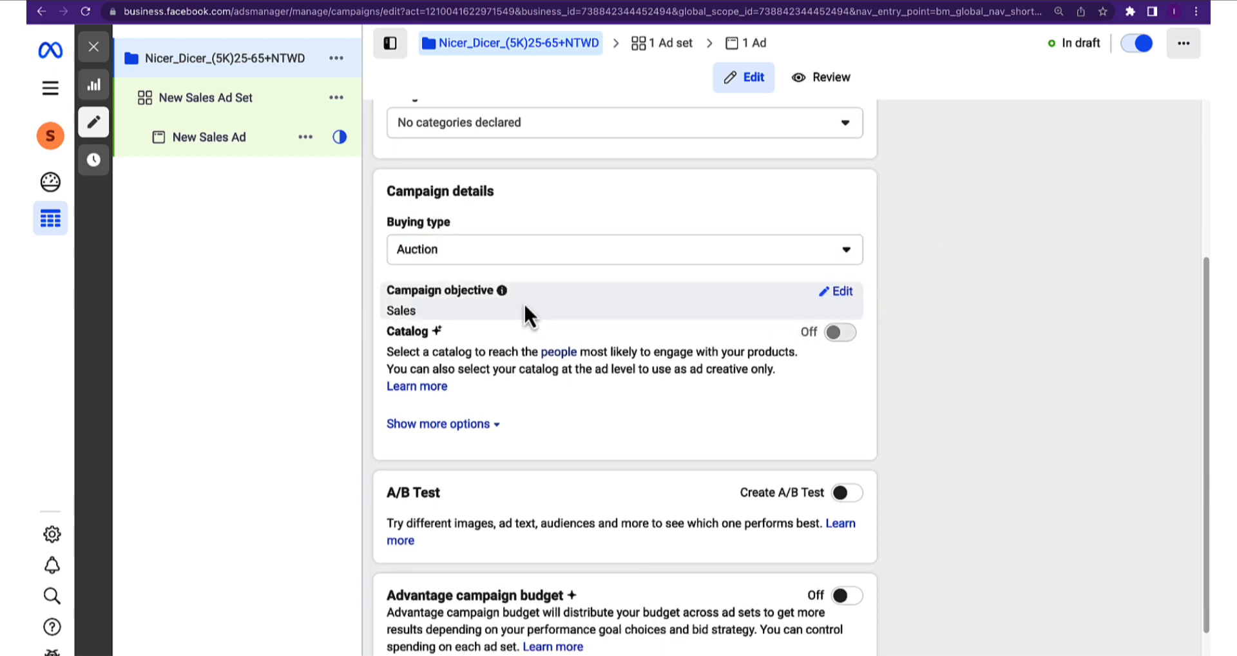
scroll(503, 389, down, 1)
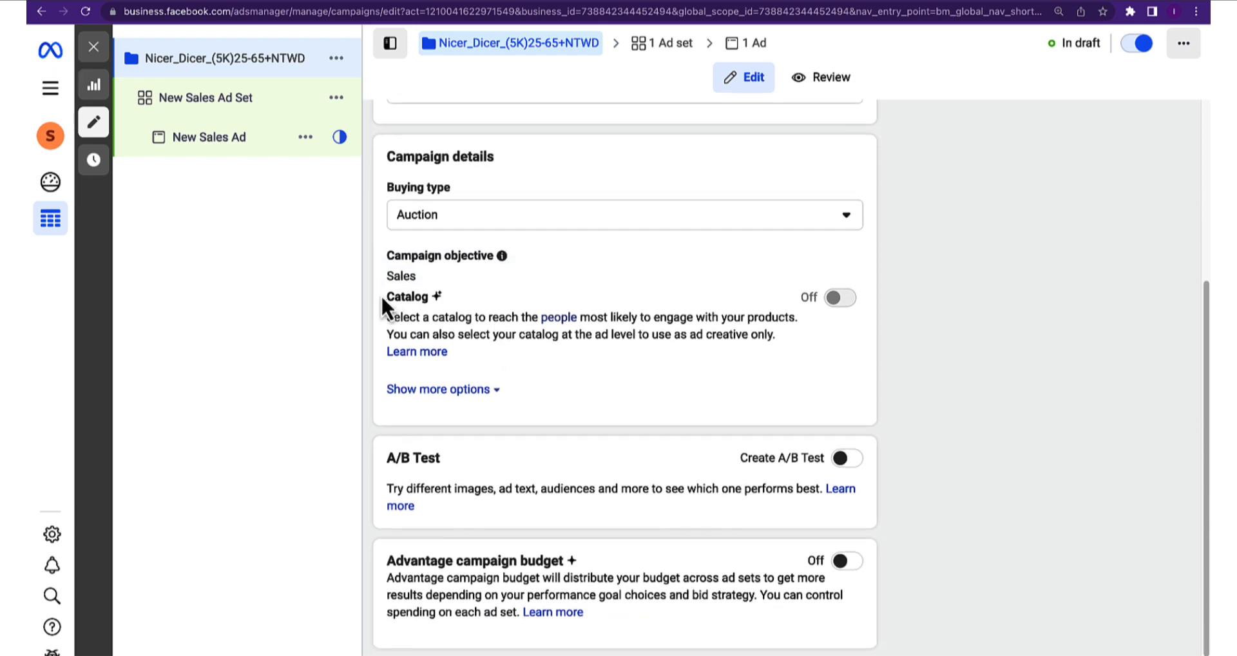
click(492, 389)
scroll(664, 387, down, 1)
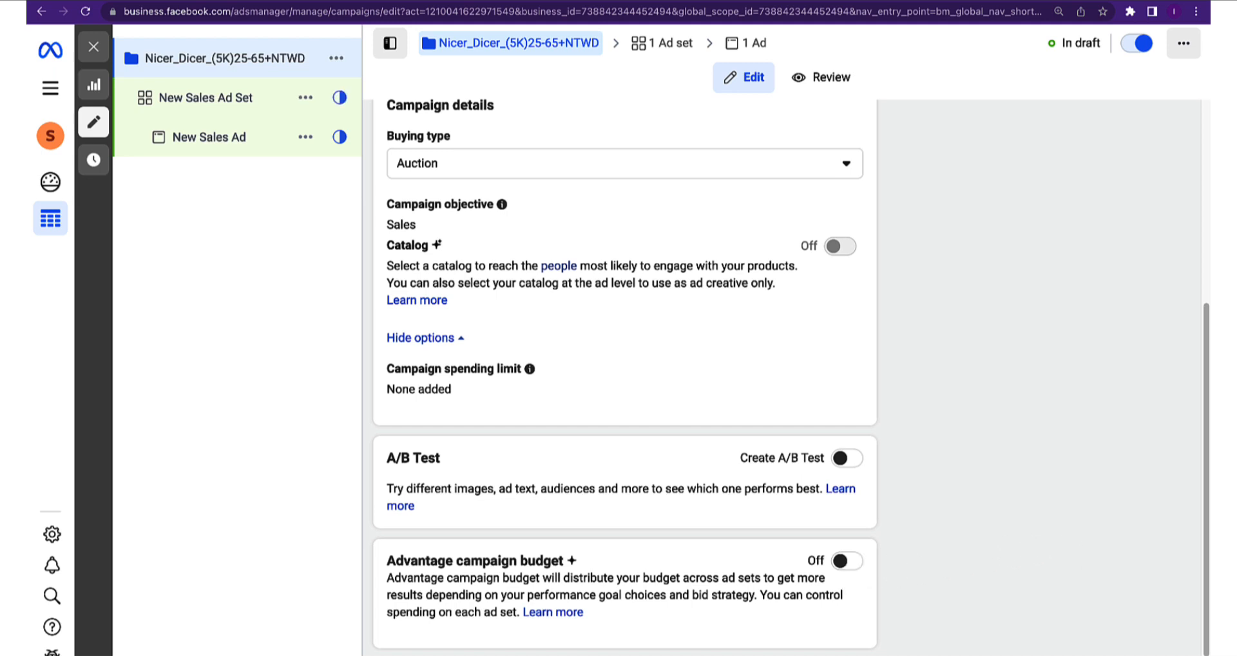
Move to the ad set and paste Nicer_Dicer_(5K)25-65+NTWD as its name
click(1153, 653)
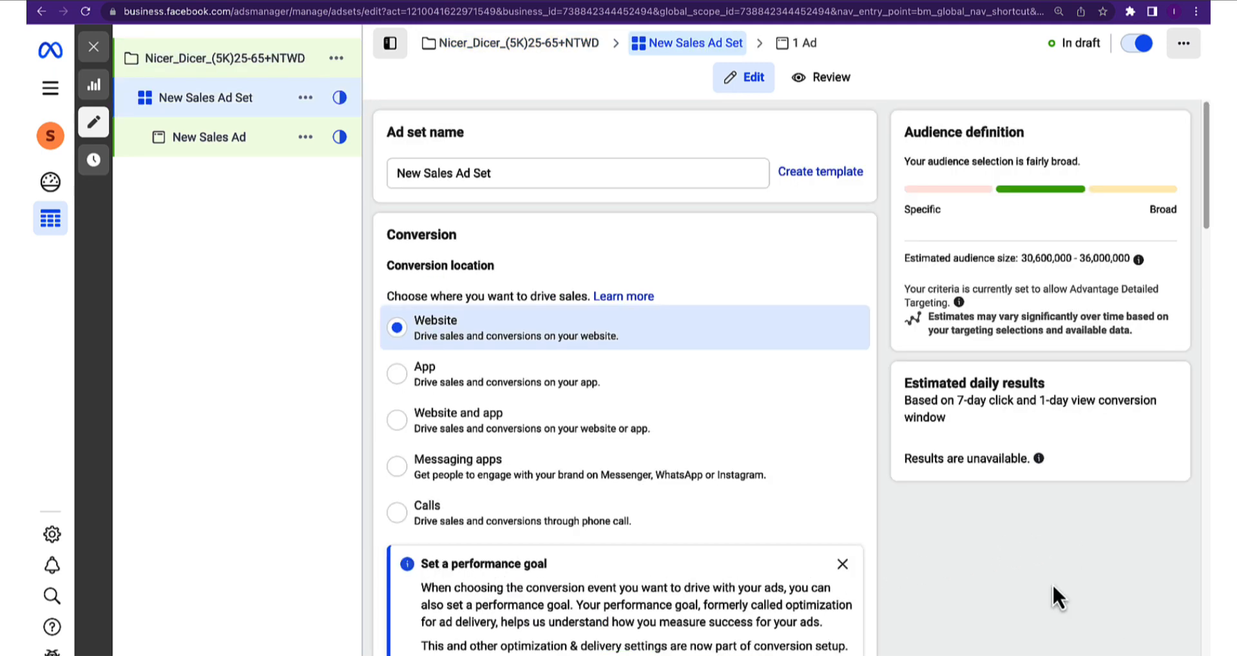
click(429, 171)
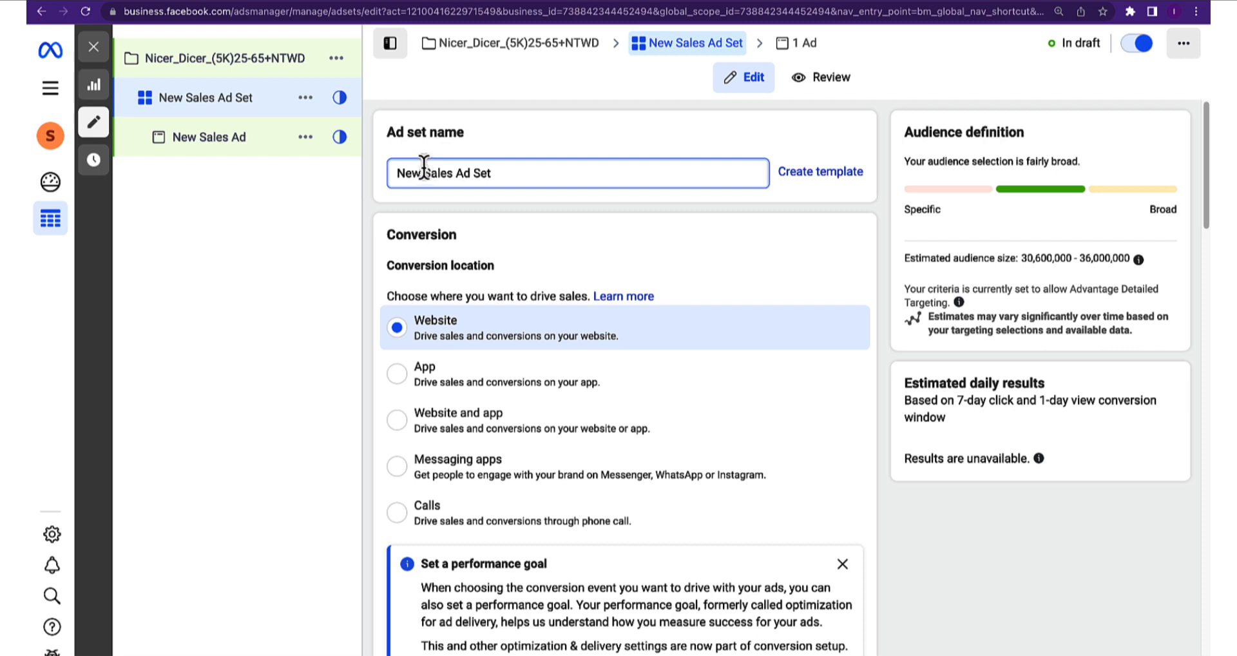
key(super+a)
text(Nicer_Dicer_(5K)25-65+NTWD)
click(497, 137)
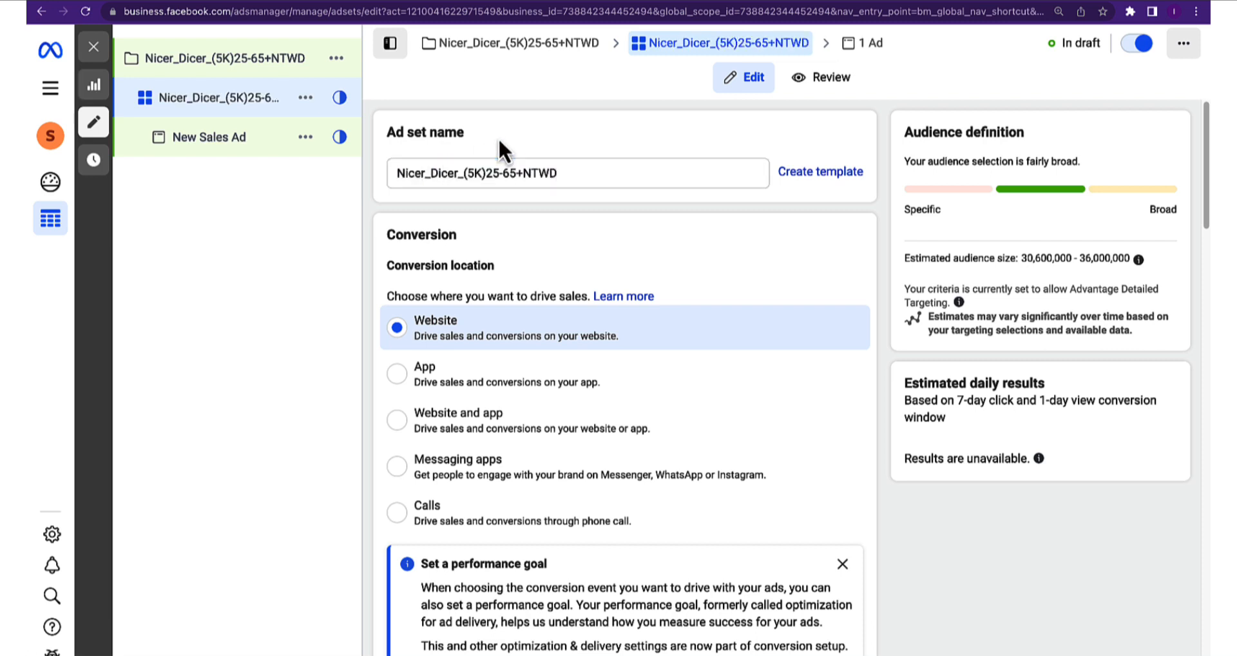
Close the 'Set a performance goal' tip
scroll(527, 271, down, 1)
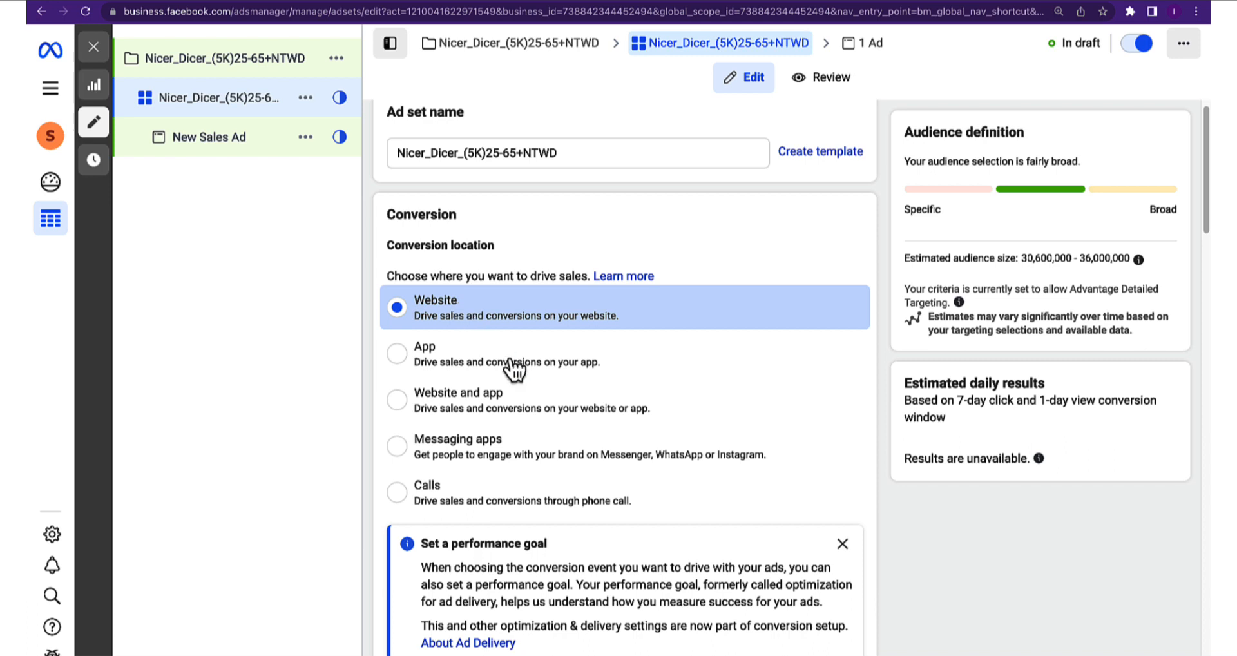
scroll(585, 413, down, 4)
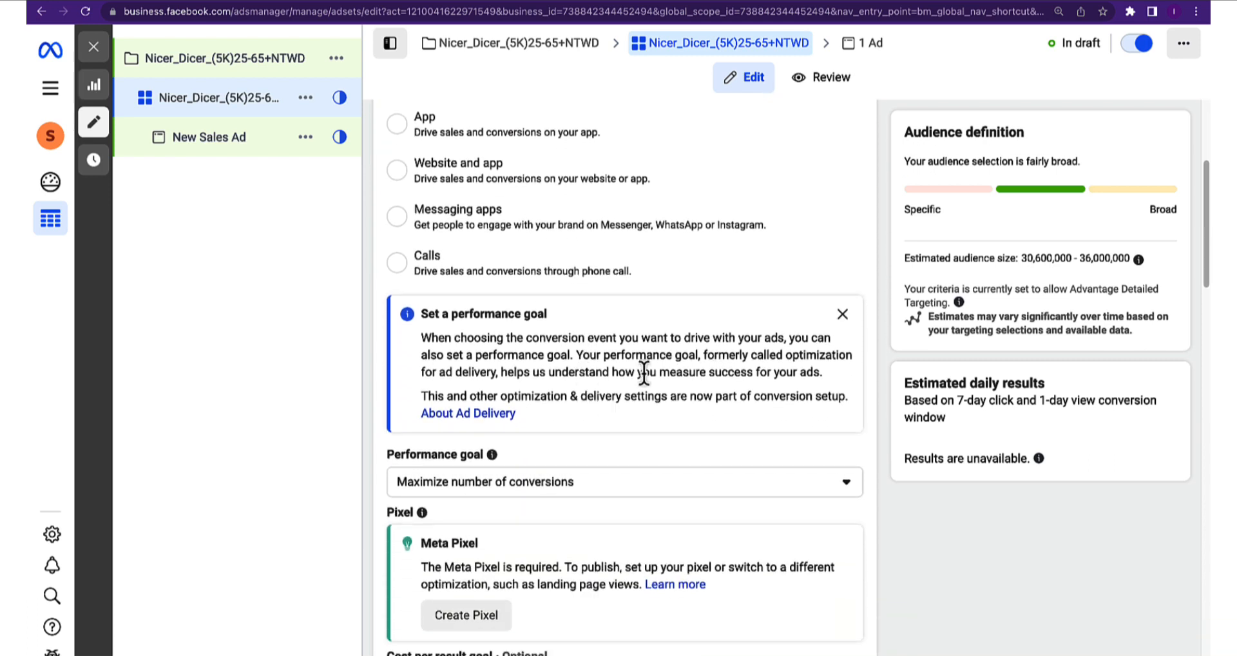
click(841, 315)
scroll(599, 374, down, 3)
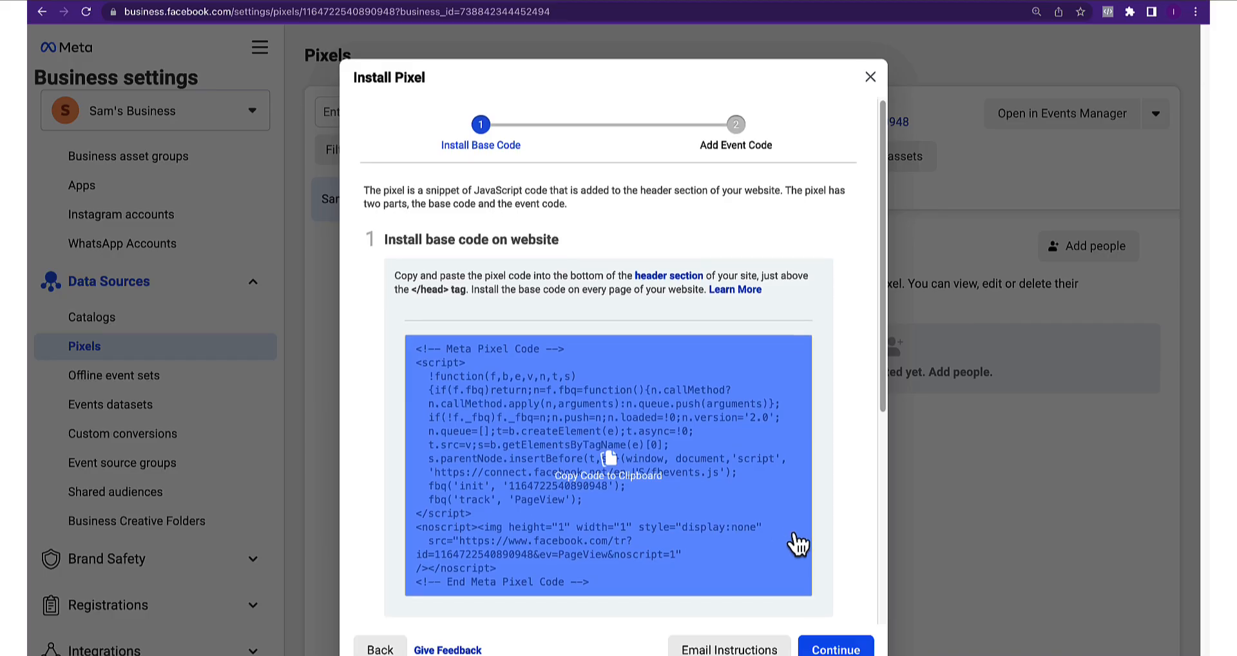
Scroll down to the Meta Pixel base code and test section, then select the website URL field
scroll(801, 464, down, 5)
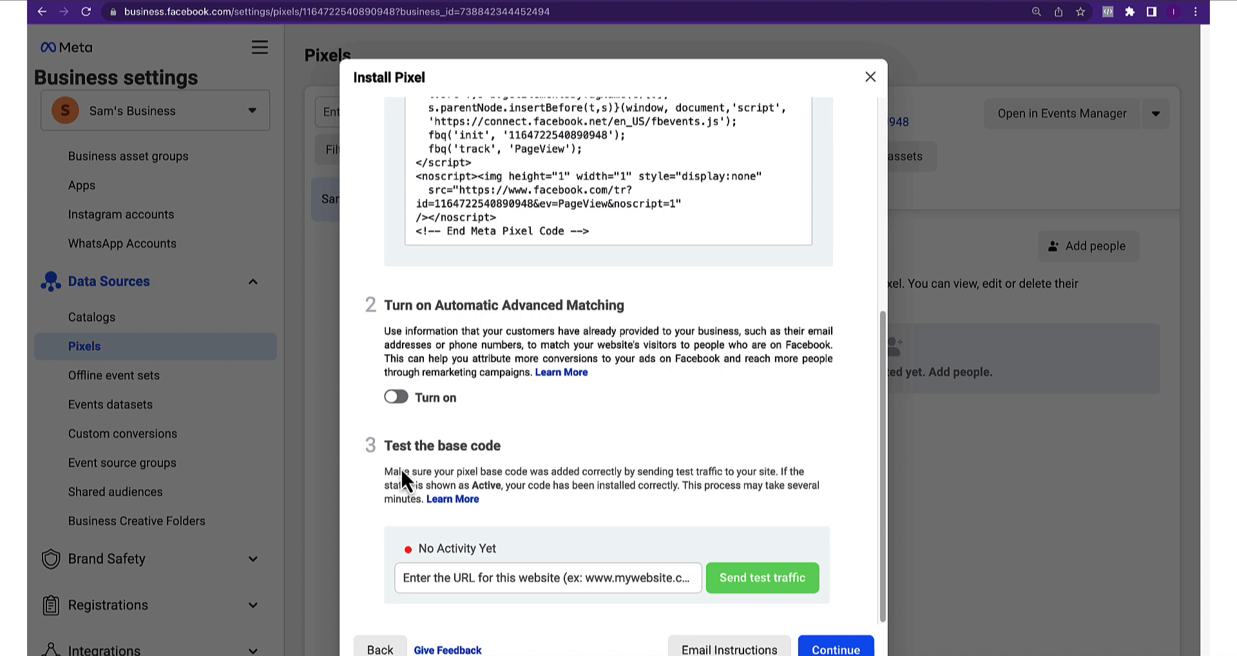
click(461, 577)
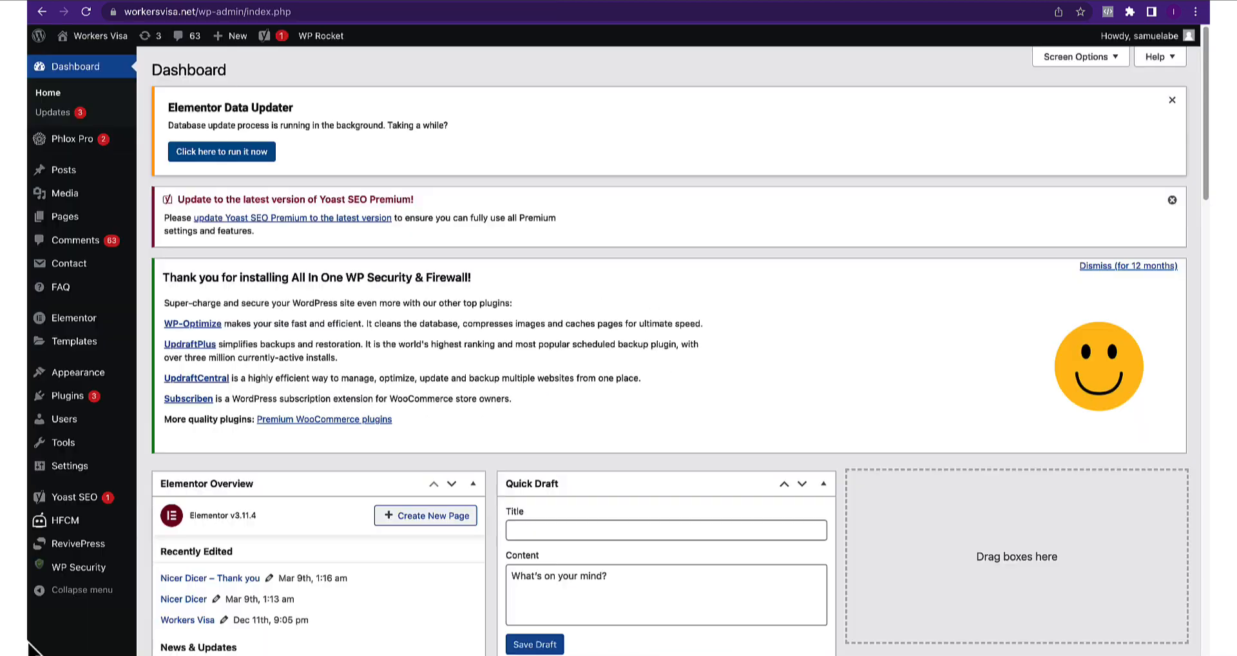
Start a new snippet from the HFCM header and footer snippets list
mouse_move(40, 399)
click(67, 523)
click(253, 71)
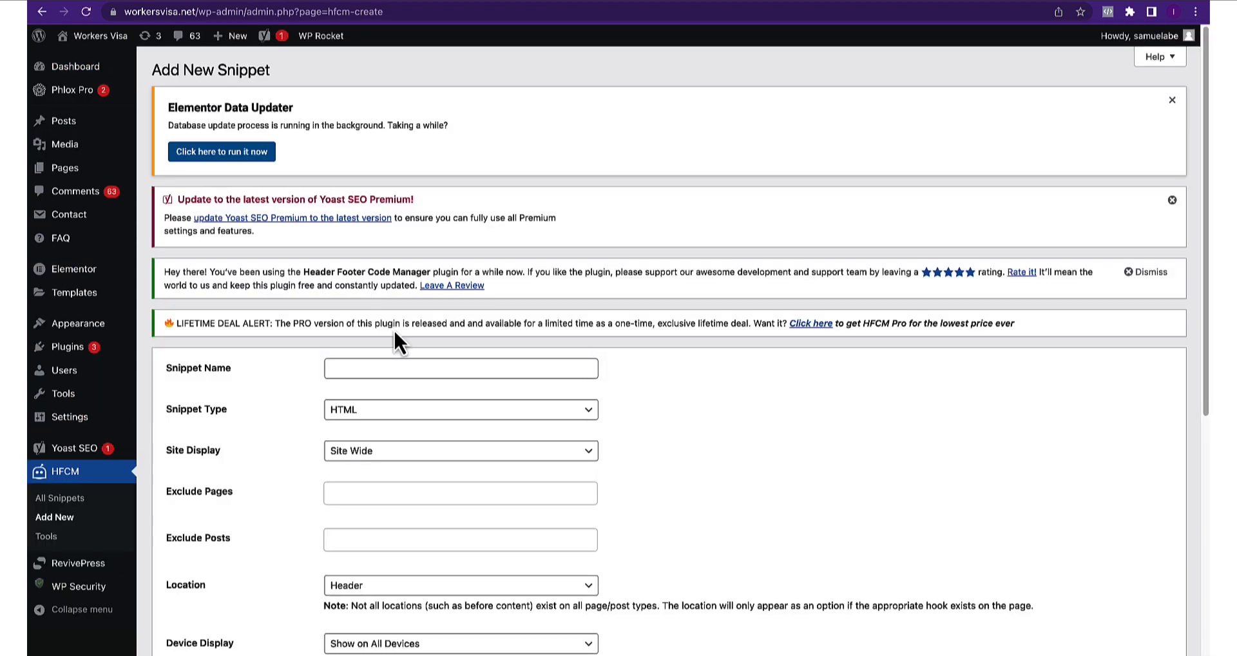
Name the snippet 'Facebook Pixel', keep it HTML, load it in the Header, and save
click(333, 368)
text(Facebook Pixel)
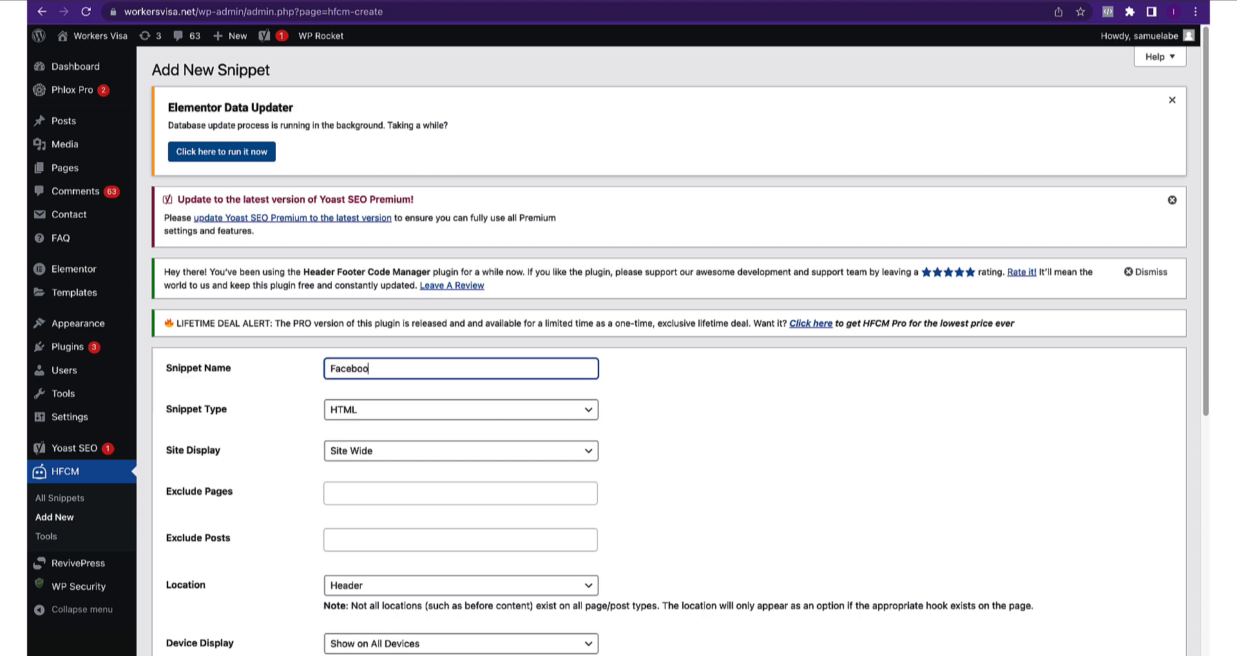
click(354, 419)
scroll(386, 444, down, 5)
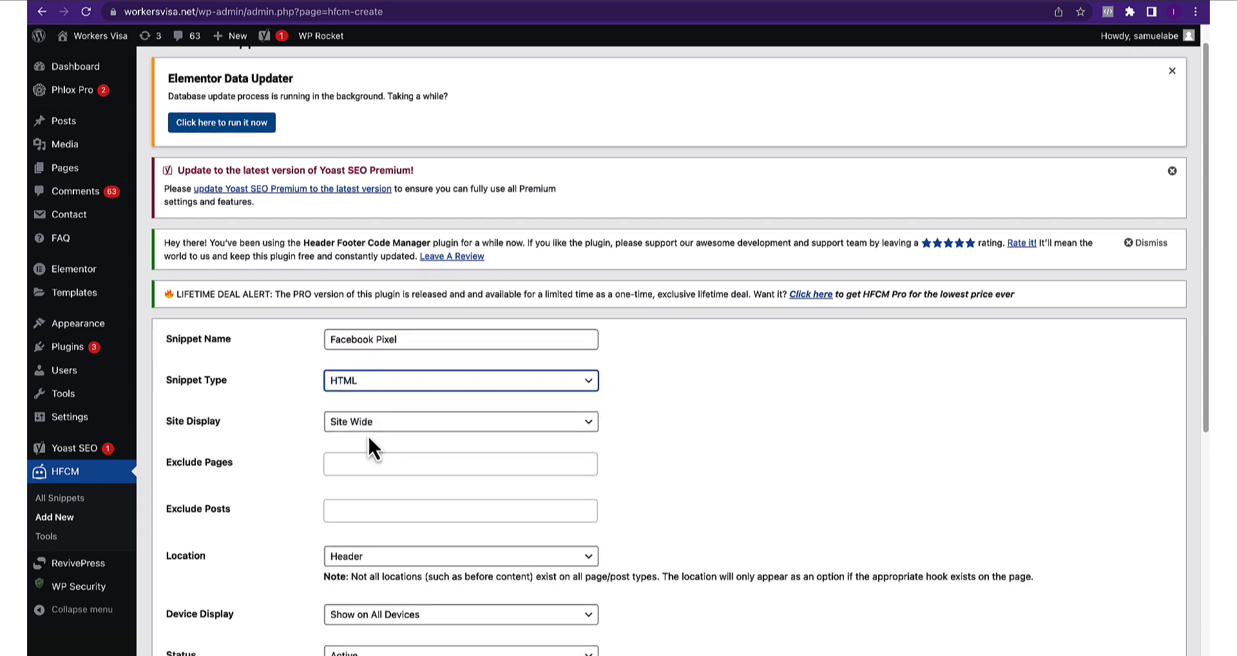
click(355, 424)
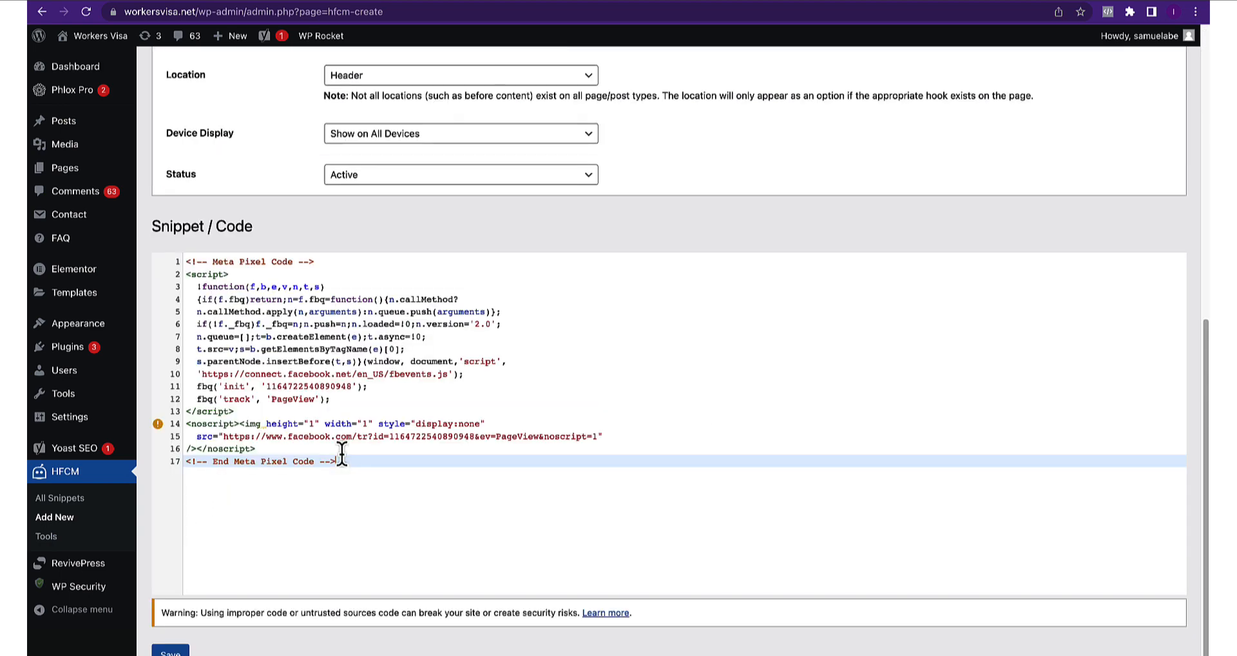
click(168, 648)
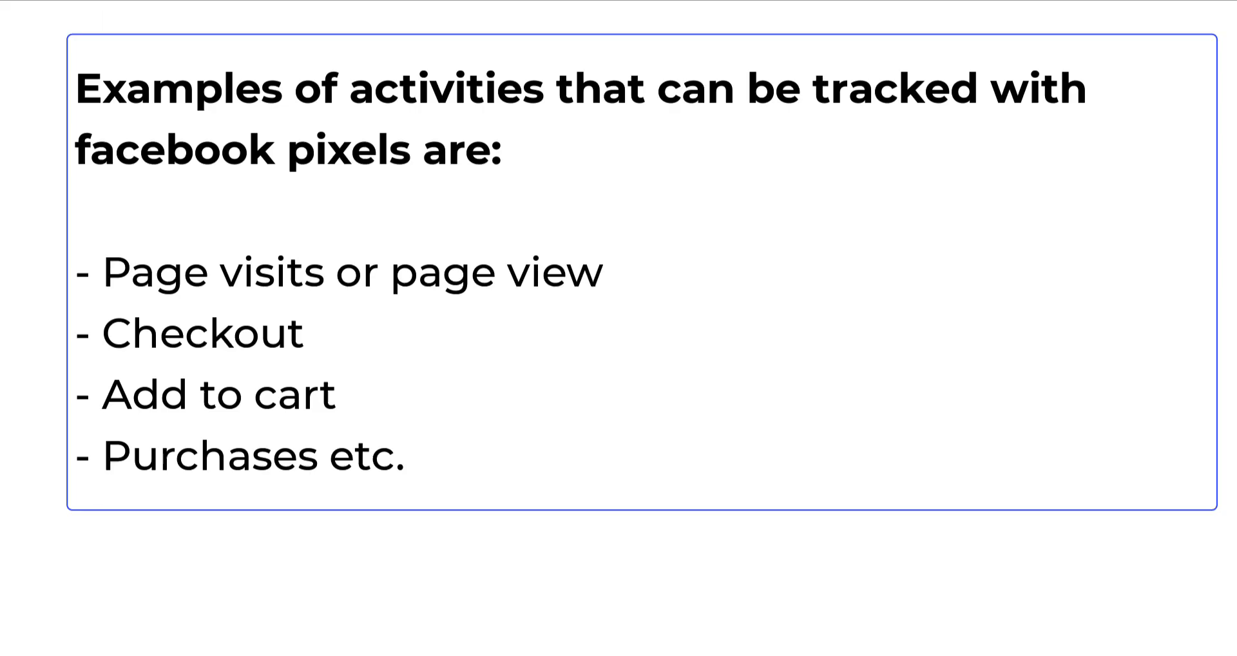
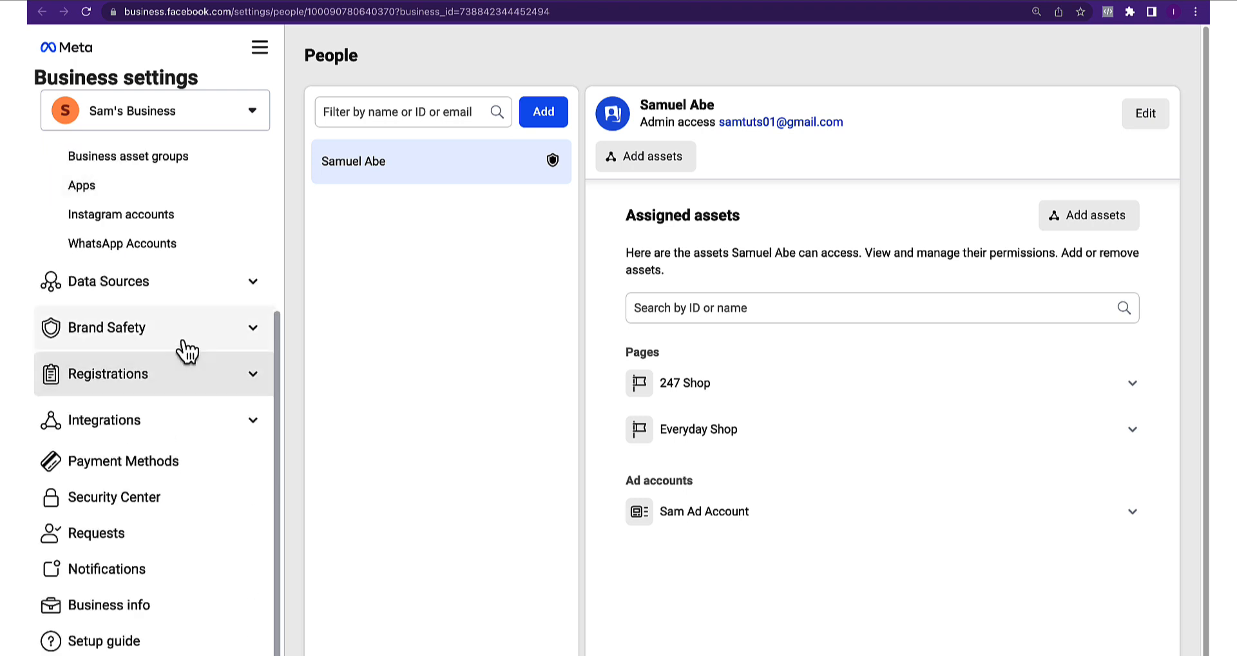
Open the Pixels page under Data Sources in Business Settings
click(211, 299)
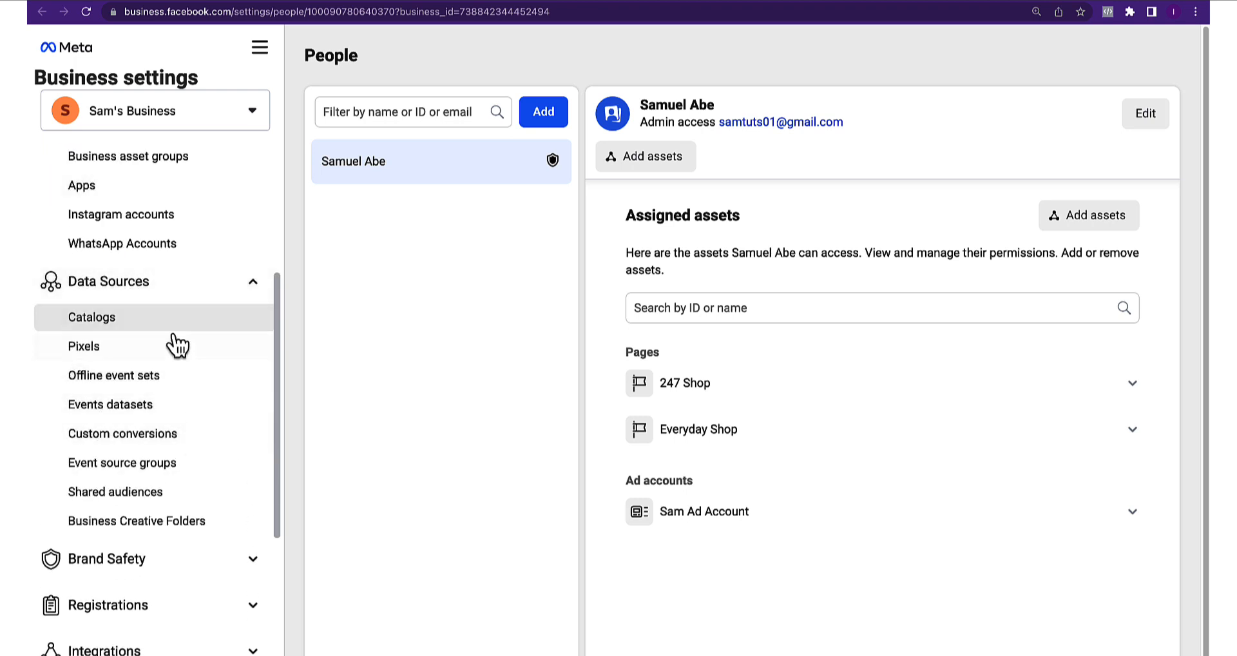
click(106, 349)
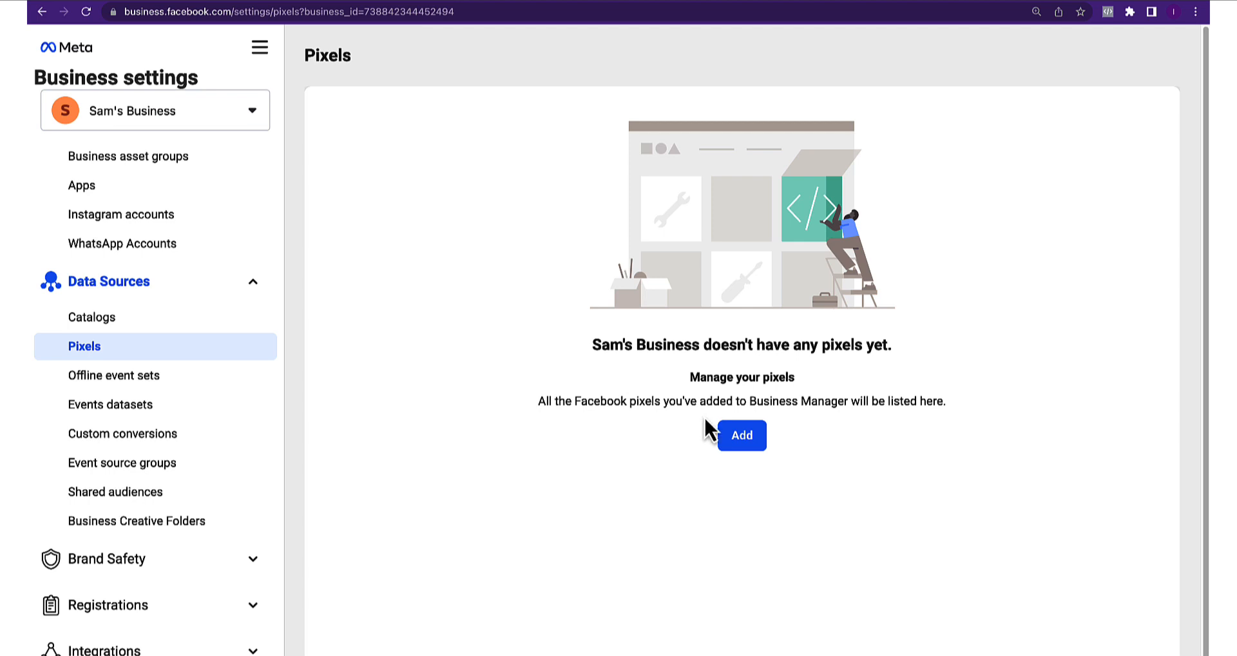
click(741, 443)
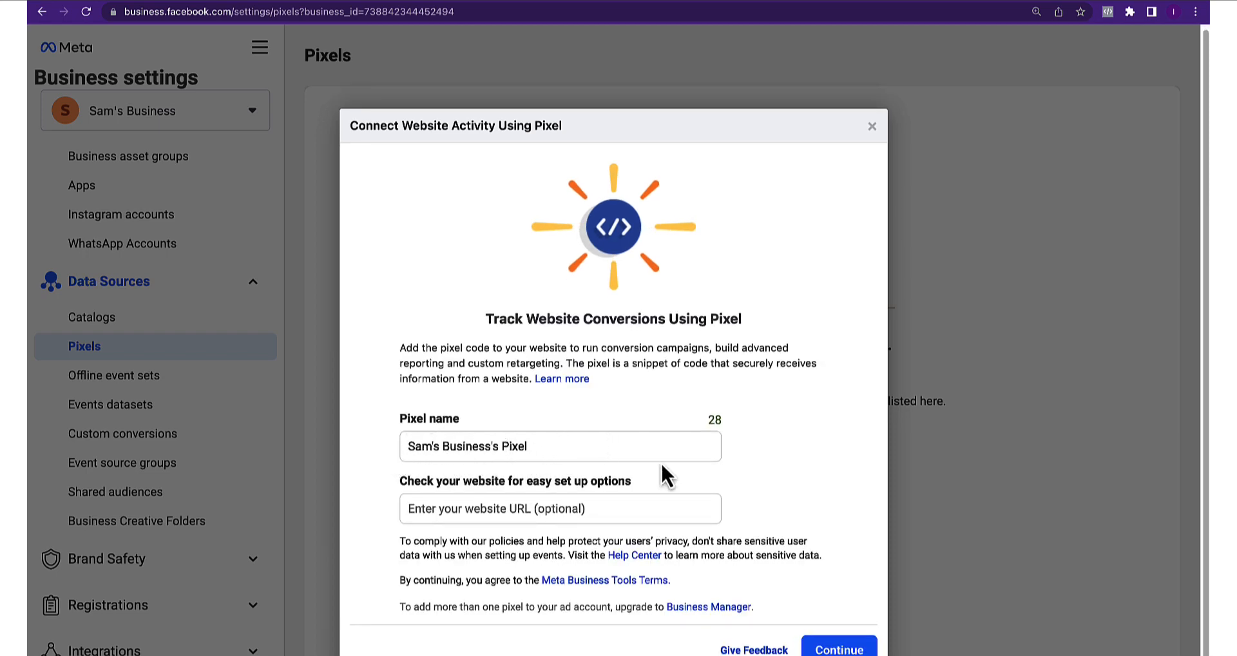
click(445, 503)
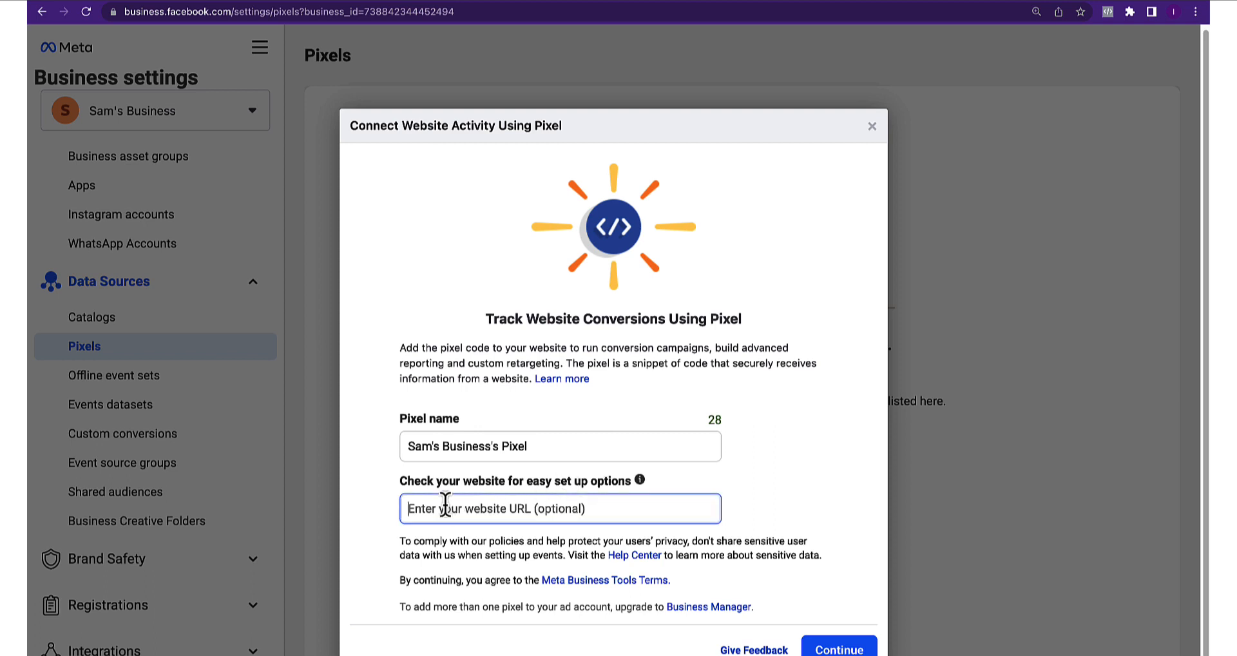
text(https://workersvisa.net/)
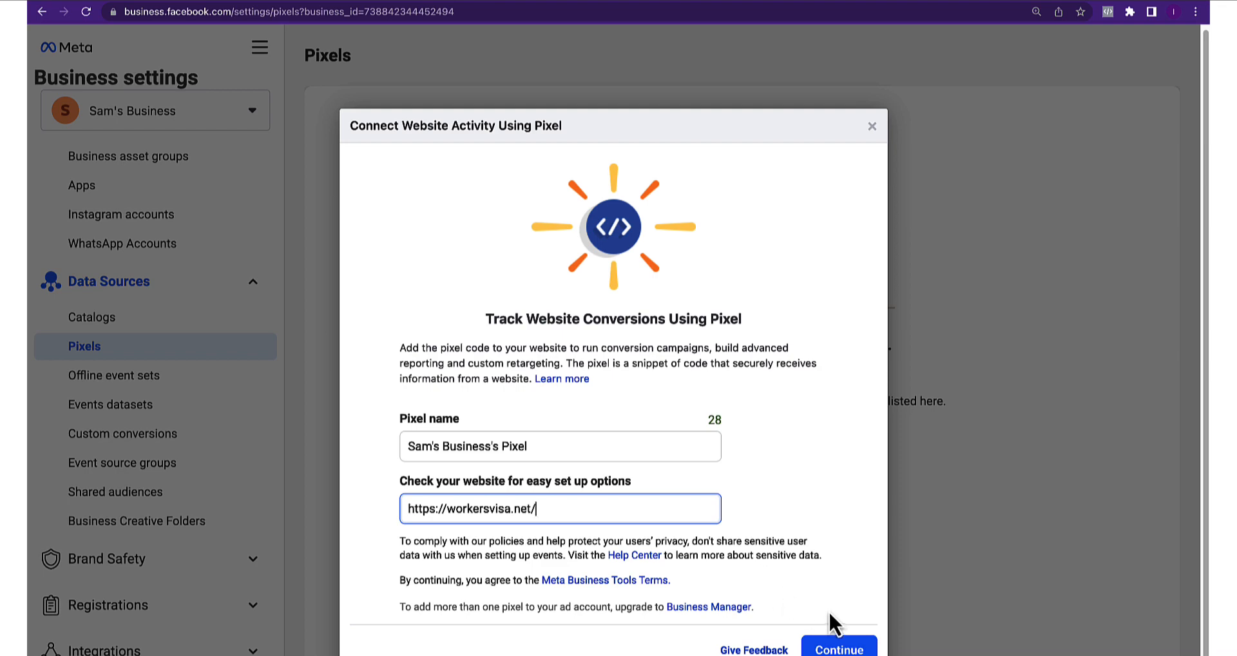
click(835, 646)
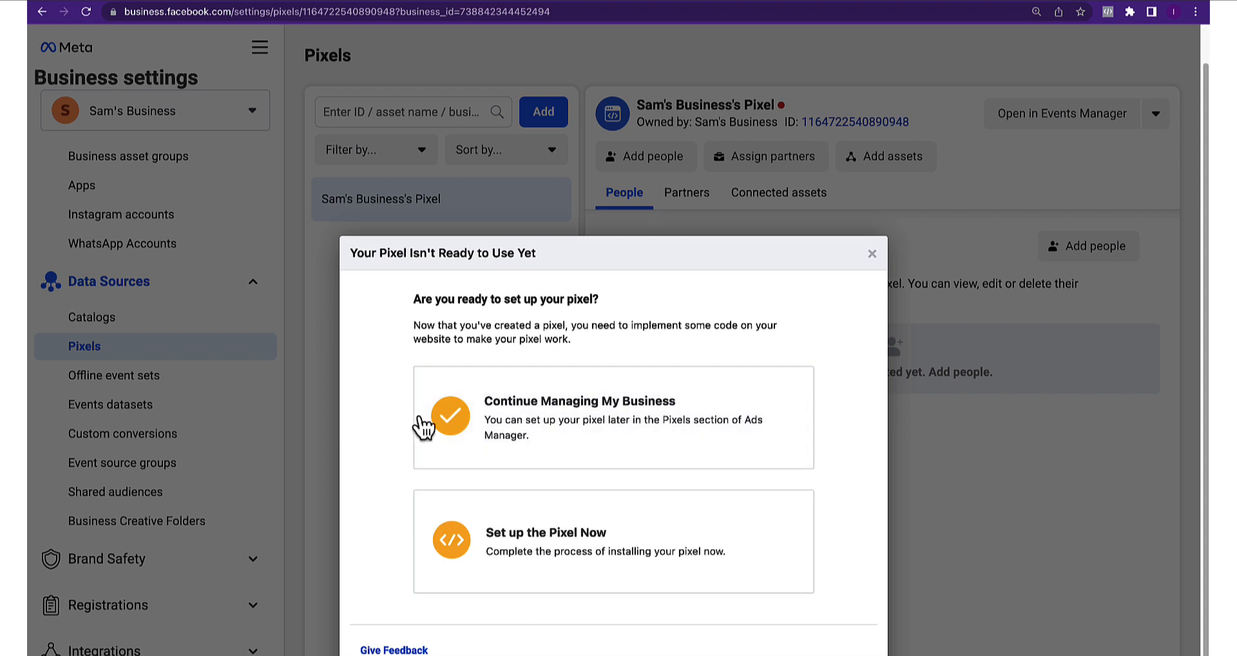
Set up the pixel now using manual installation and copy its base code
click(548, 554)
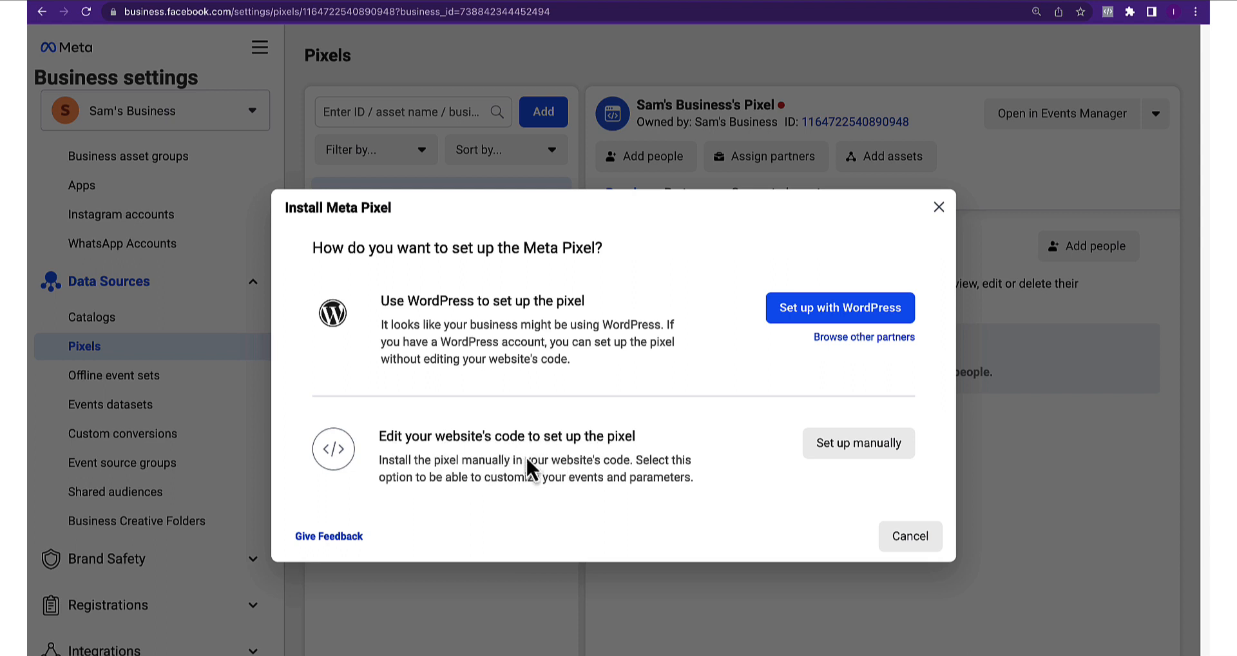
click(852, 448)
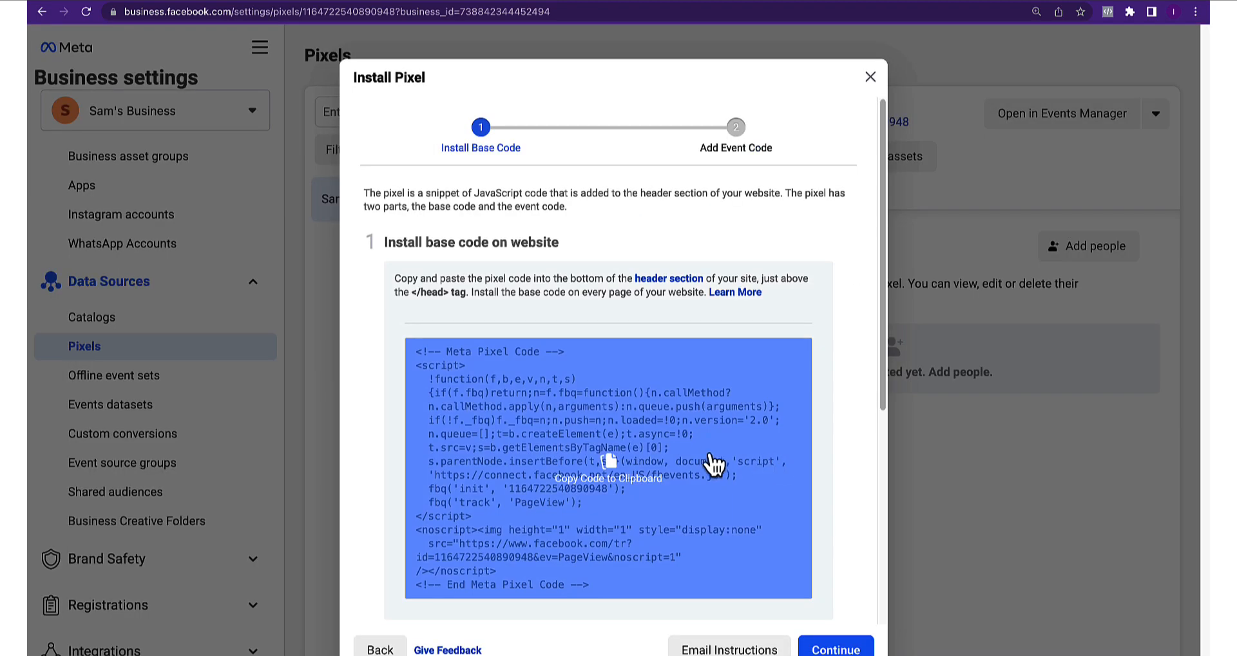
click(611, 474)
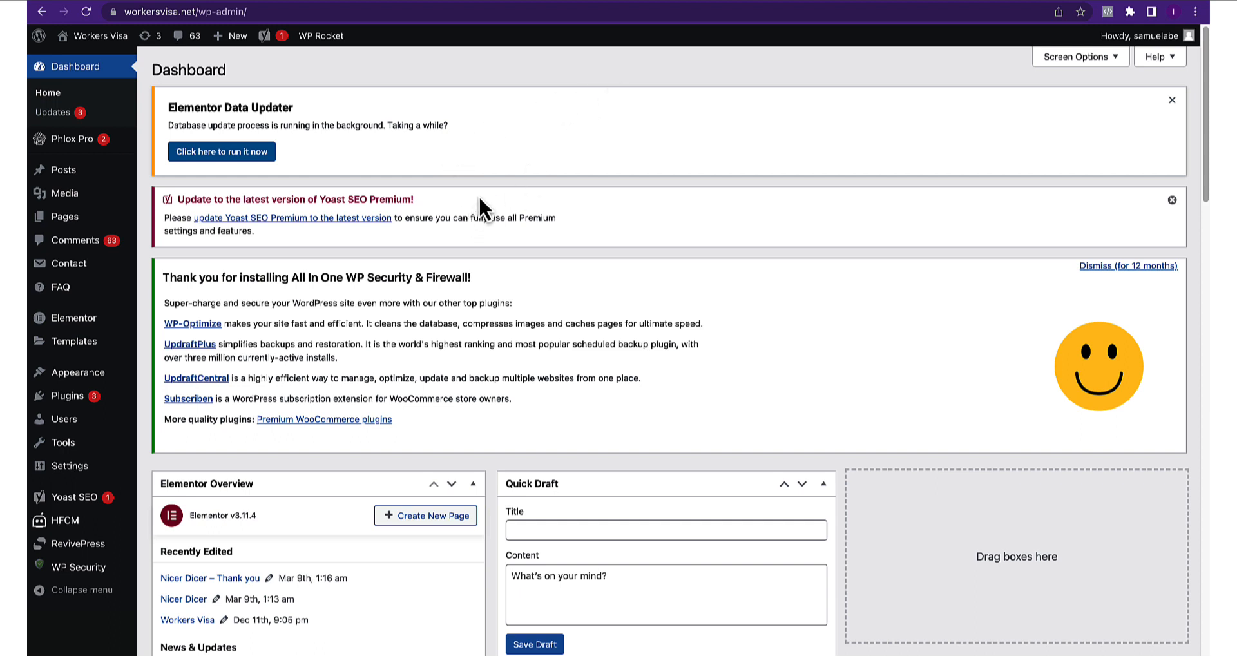
Start a new HFCM snippet and name it 'Facebook Pixel'
mouse_move(81, 401)
mouse_move(40, 403)
click(71, 531)
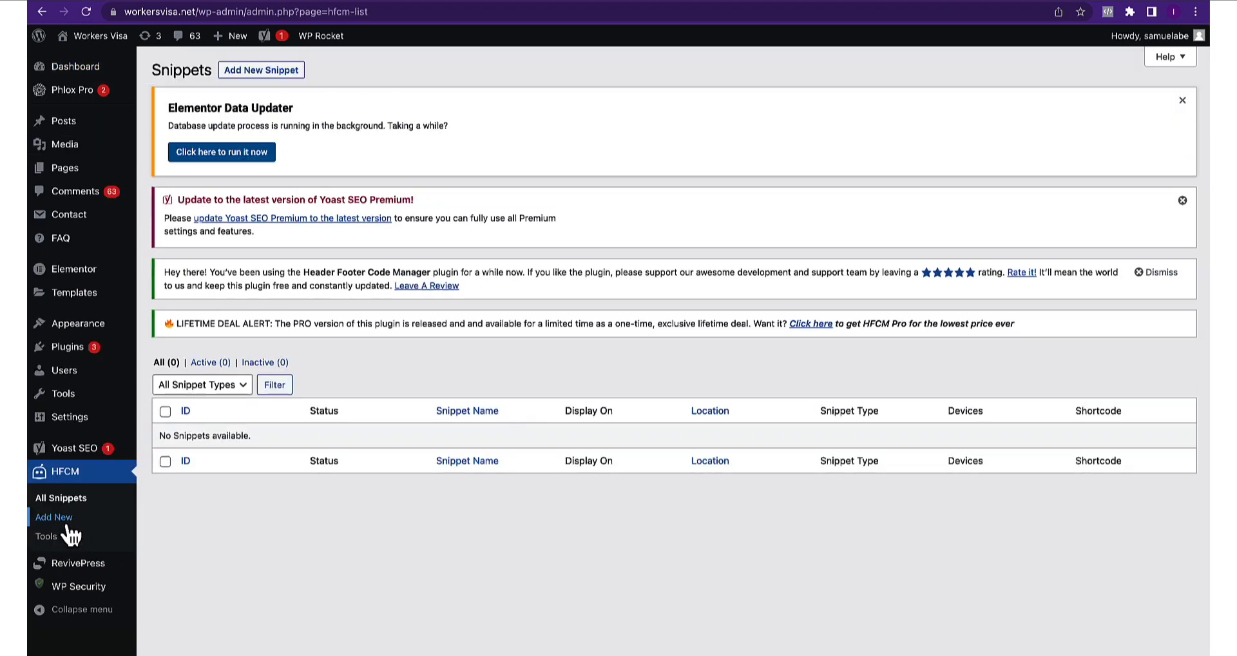
click(252, 73)
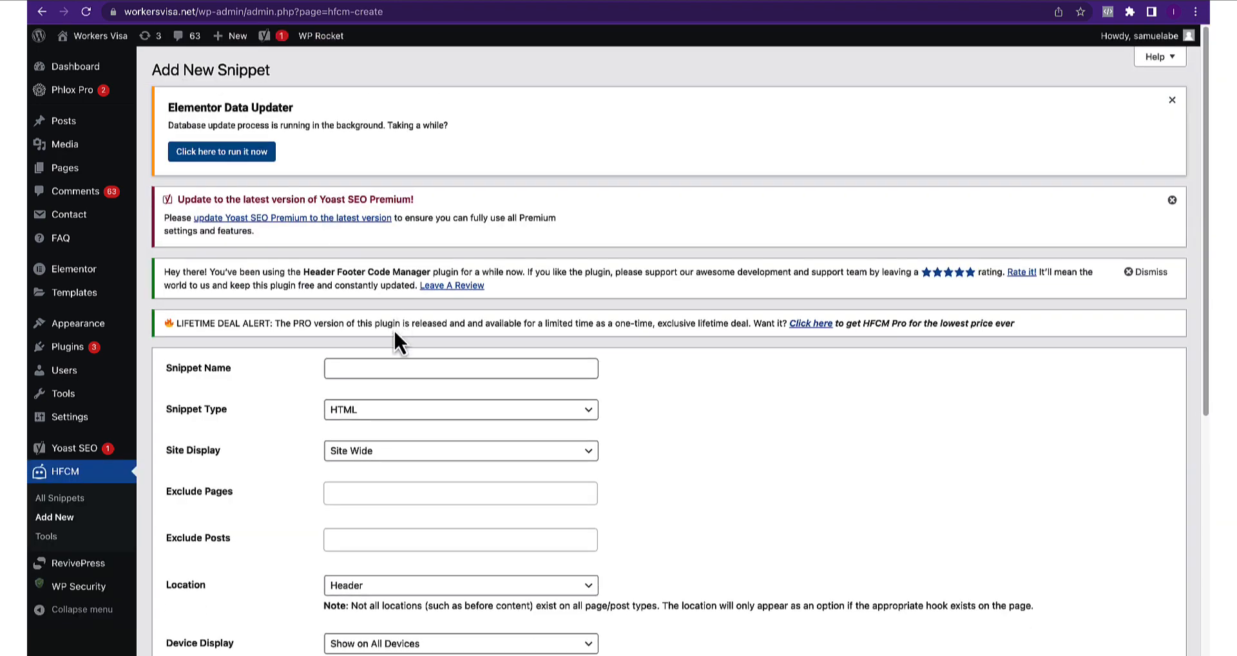
click(377, 368)
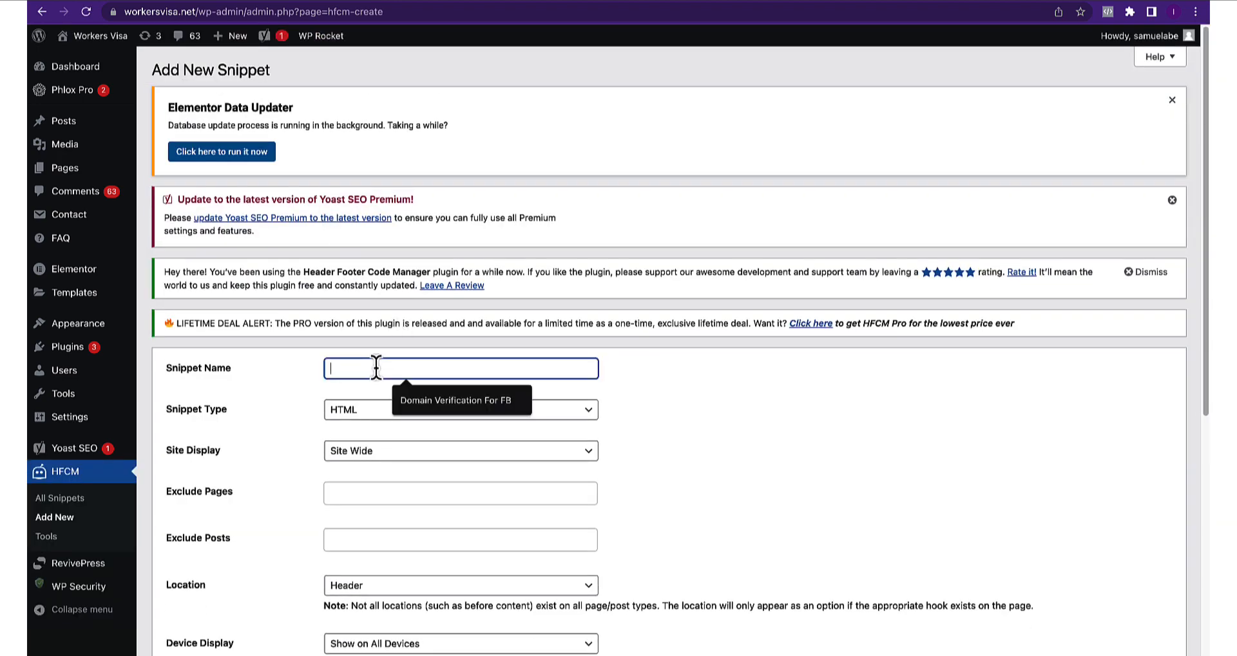
click(281, 380)
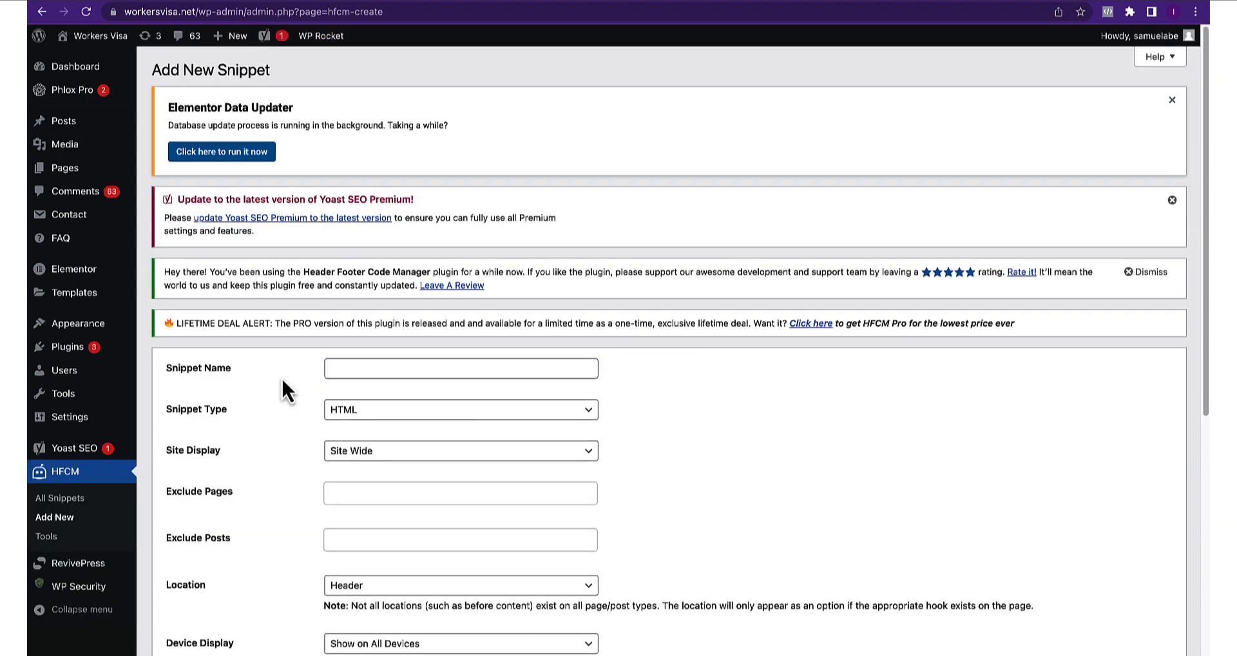
click(334, 368)
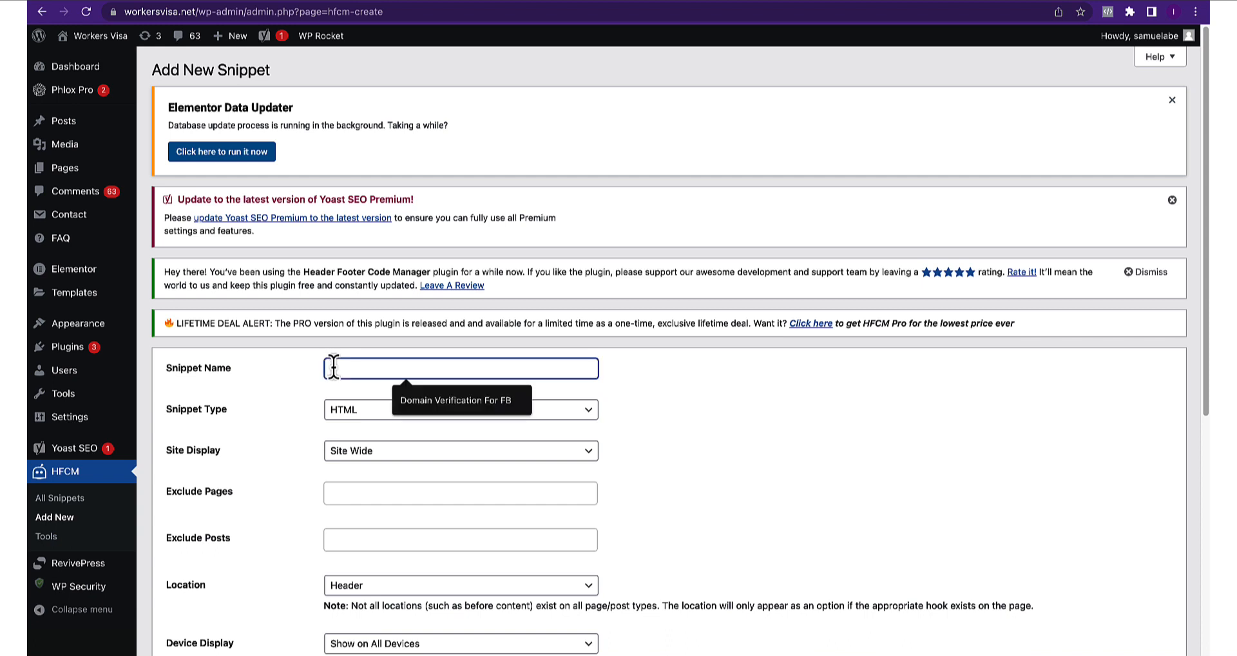
text(Facebook Pixel)
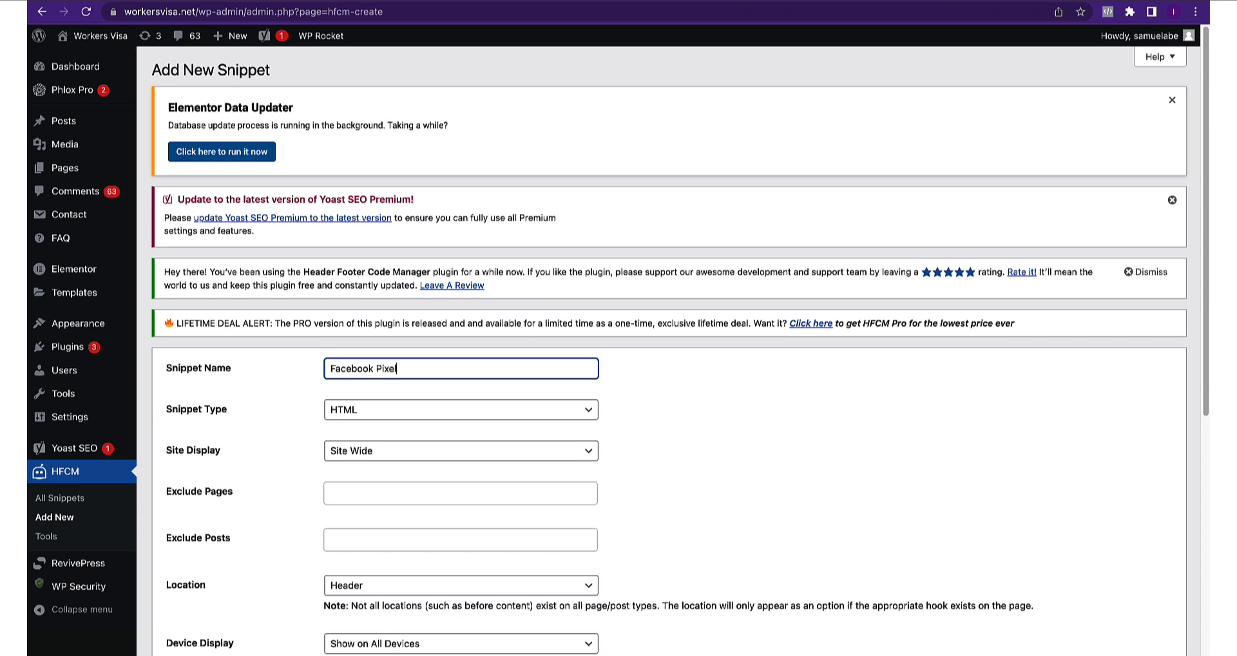
Keep the snippet as HTML, Site Wide, in the Header, and save it
click(344, 412)
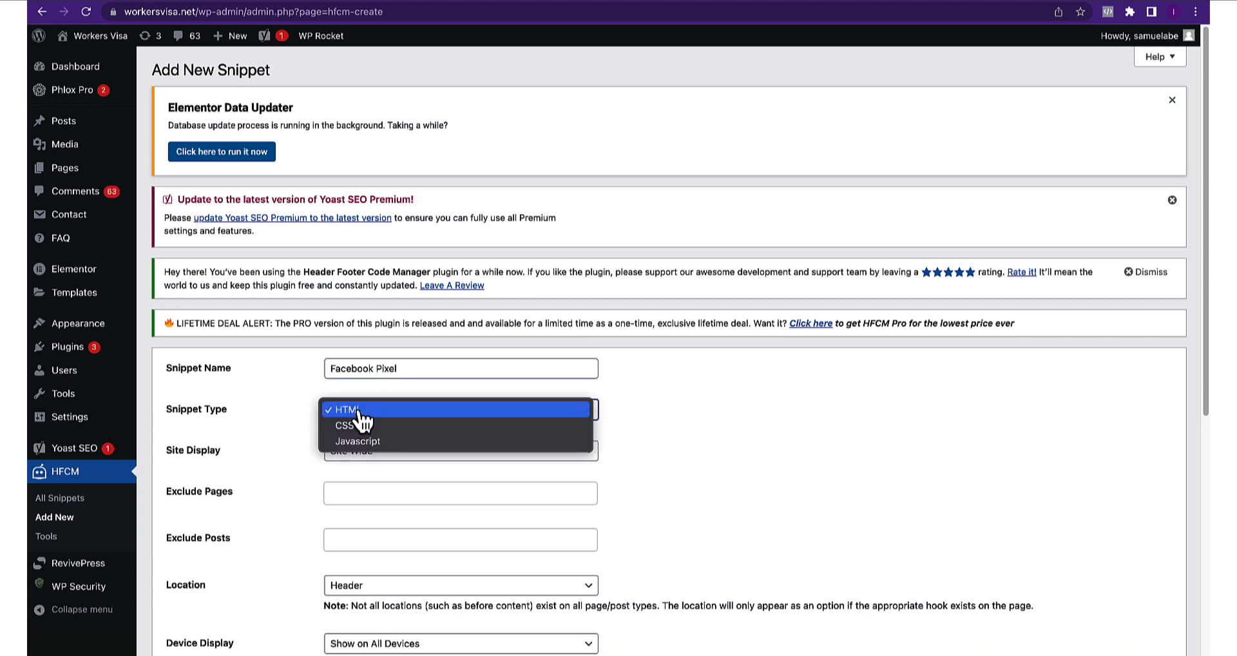
click(365, 411)
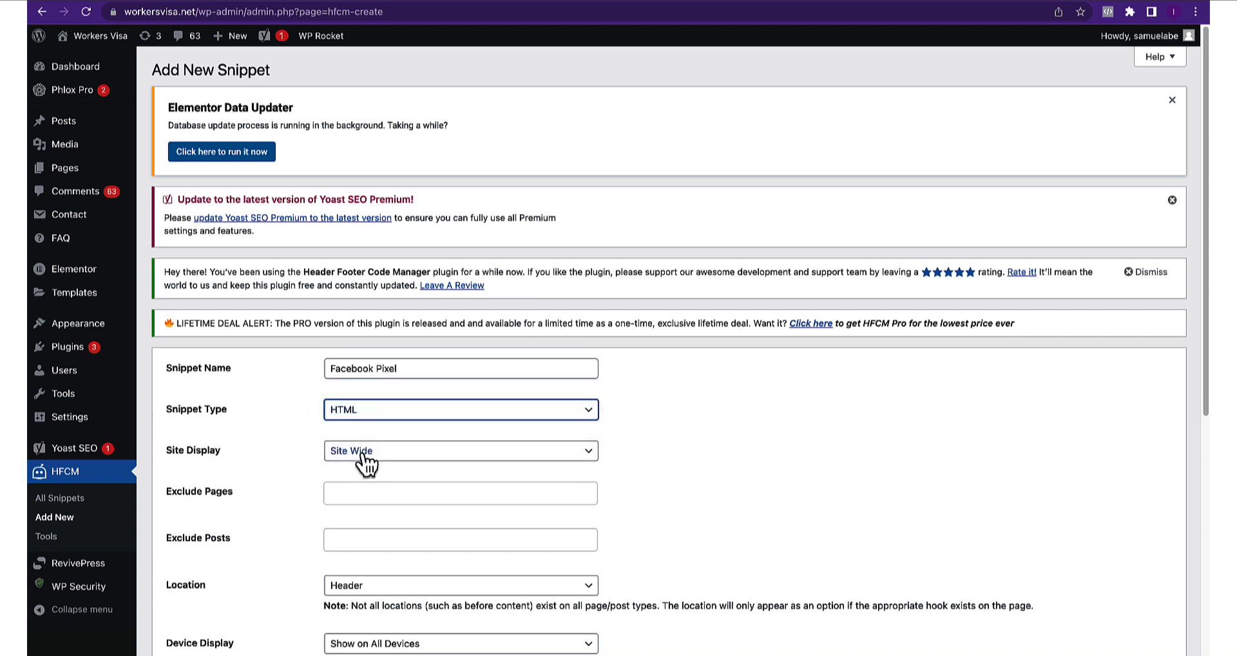
scroll(375, 462, down, 1)
scroll(375, 461, down, 1)
click(371, 427)
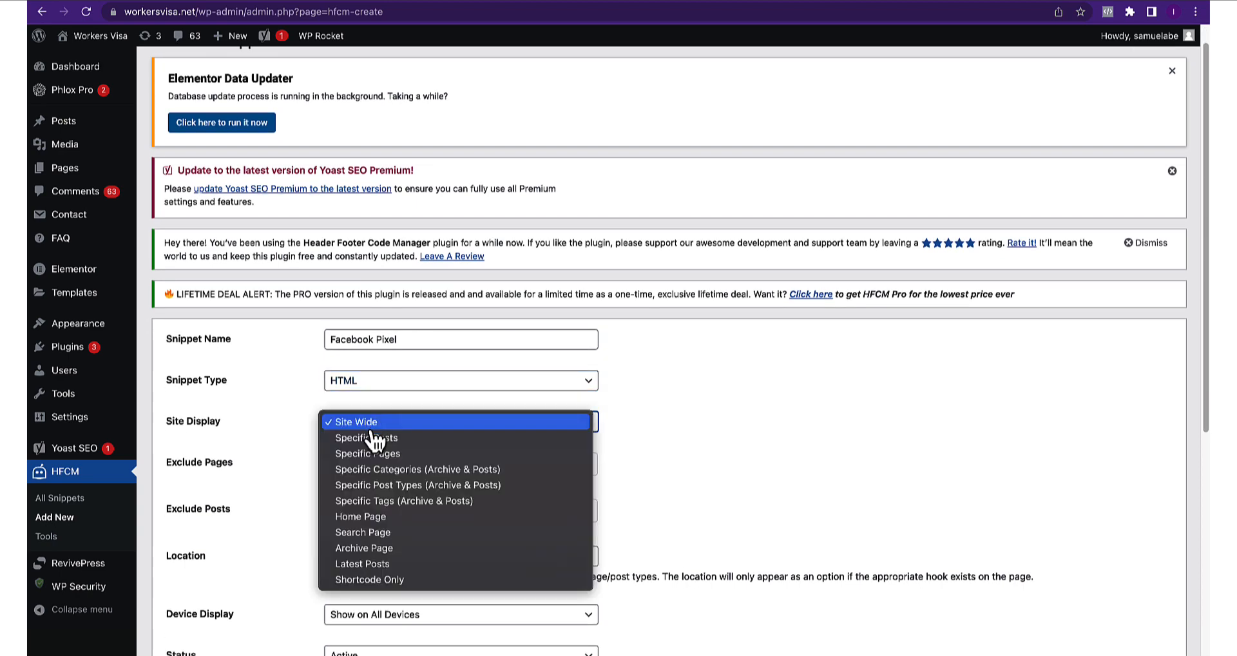
click(371, 426)
scroll(560, 459, down, 1)
scroll(559, 459, down, 3)
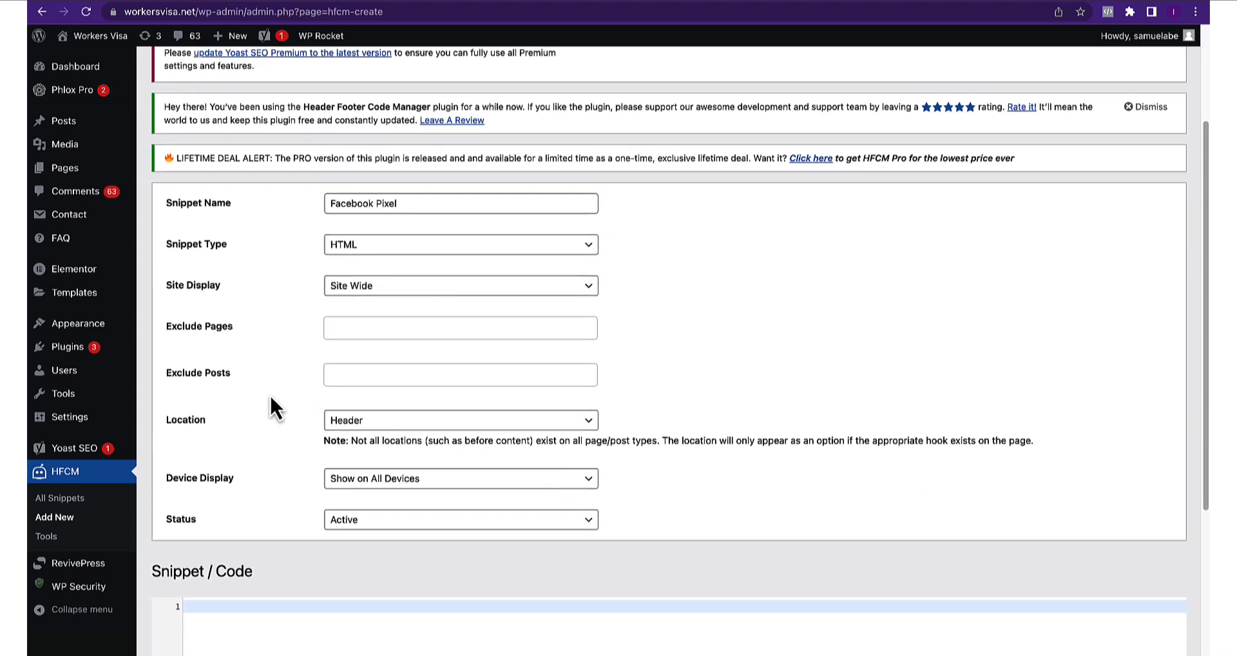
click(358, 425)
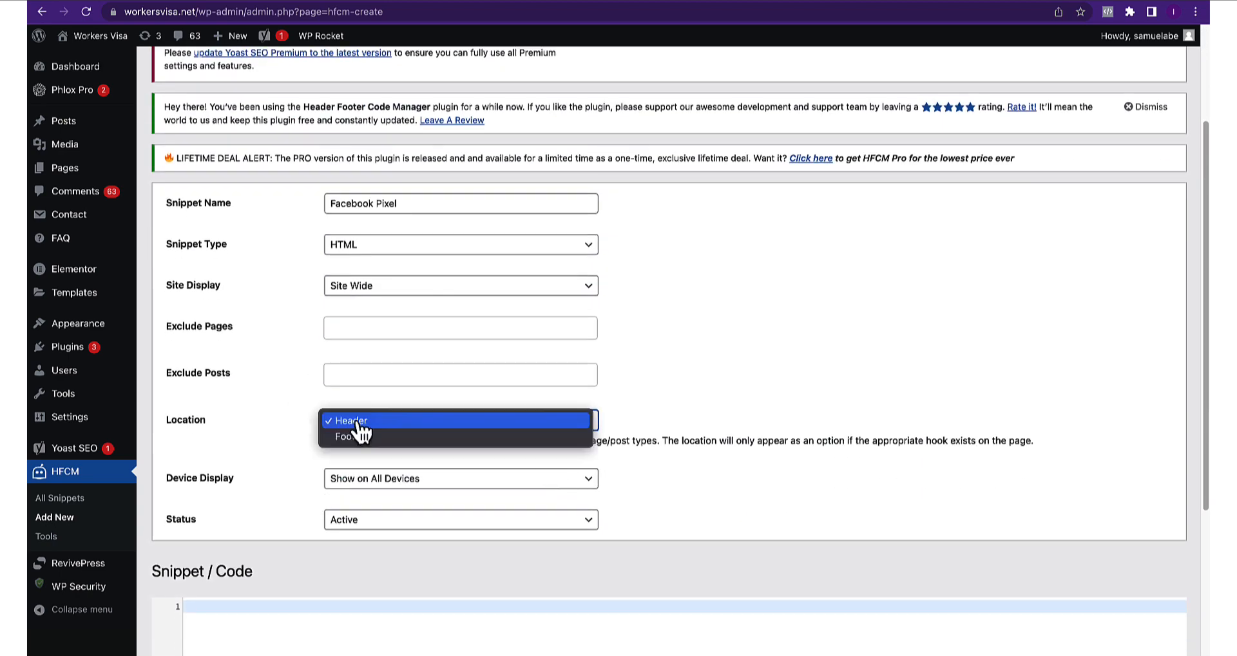
click(670, 407)
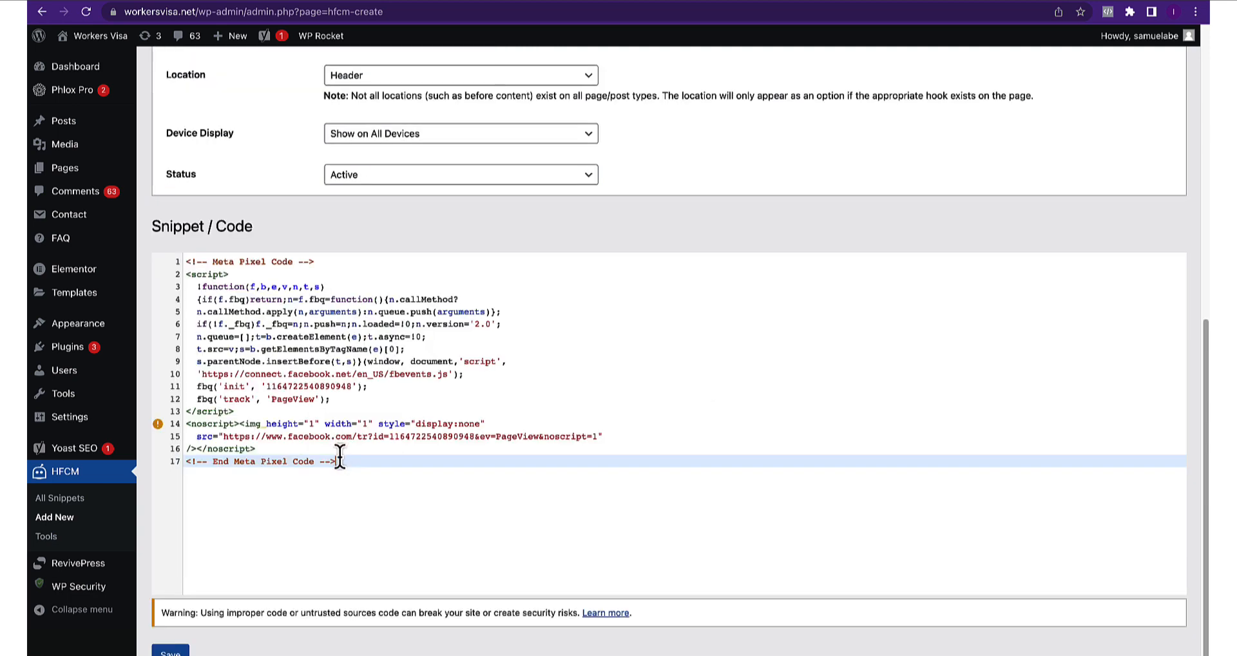
click(170, 651)
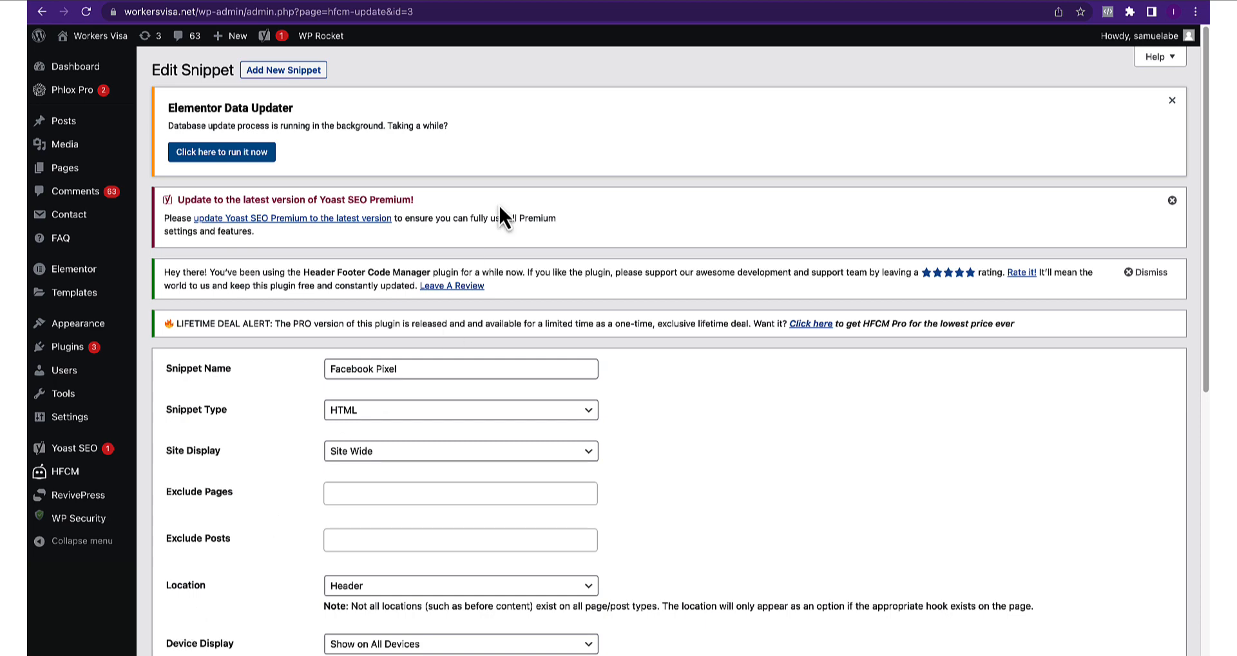
Reload the Nicer Dicer page and confirm Pixel Helper finds one pixel firing PageView
click(618, 5)
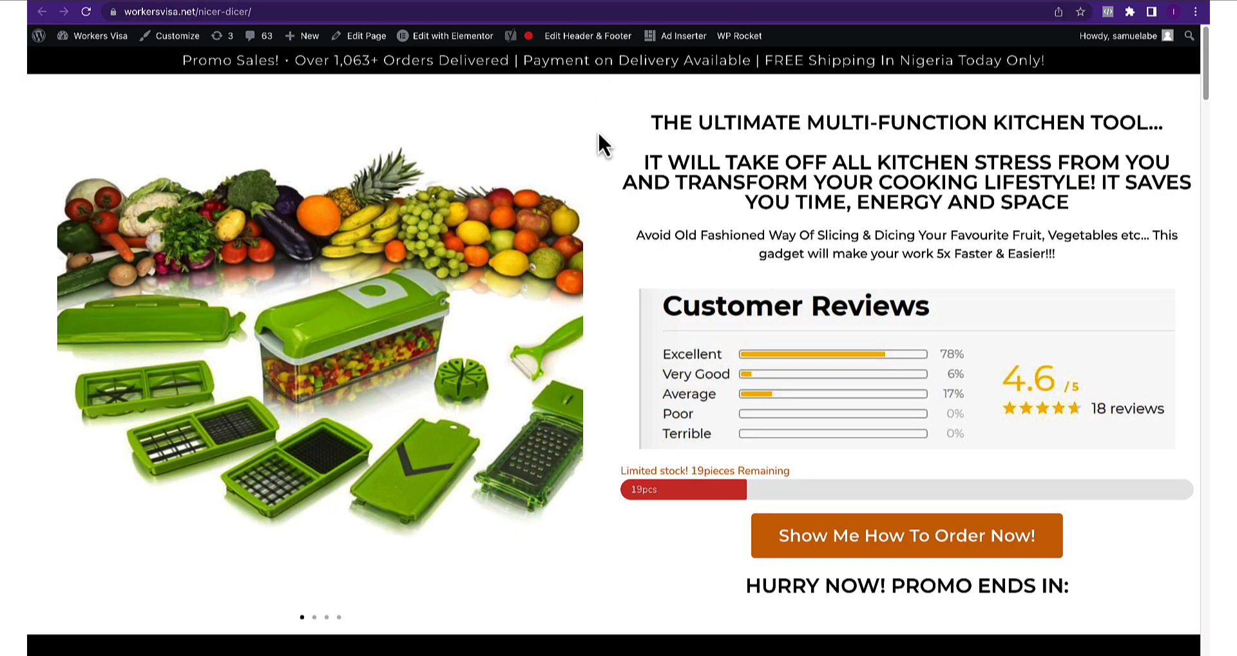
right_click(54, 123)
click(89, 188)
click(1112, 18)
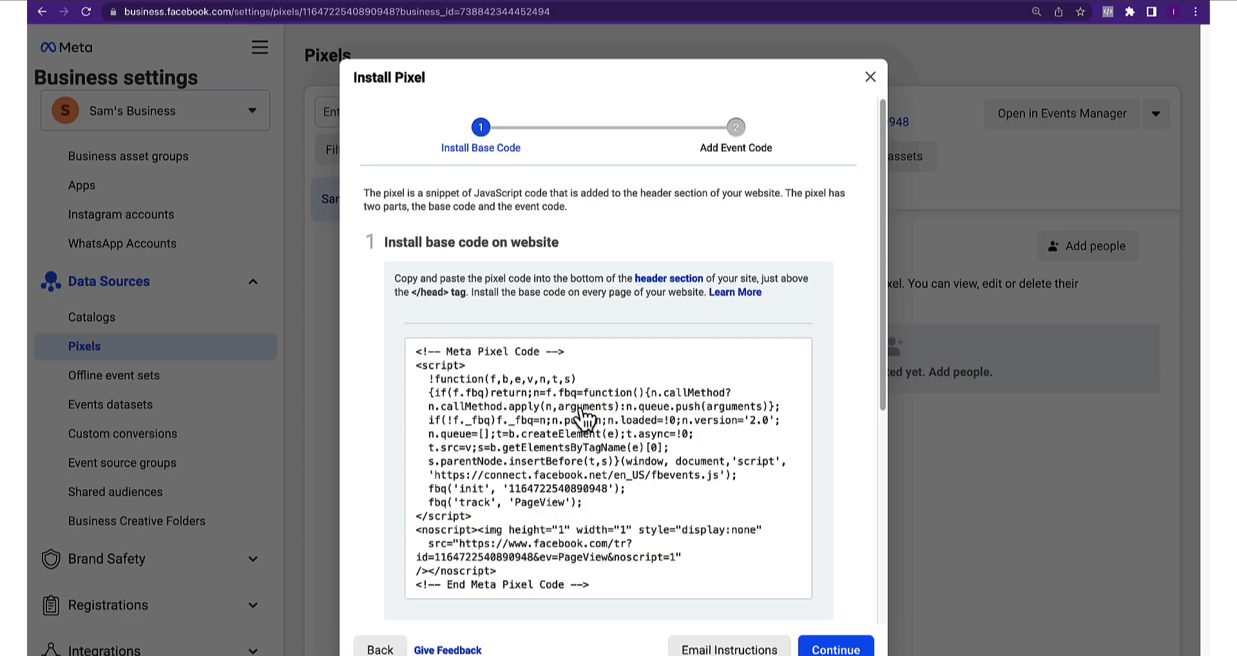
Send test traffic to the pasted site address, confirm the base code is Active, and continue
click(602, 587)
scroll(748, 572, down, 5)
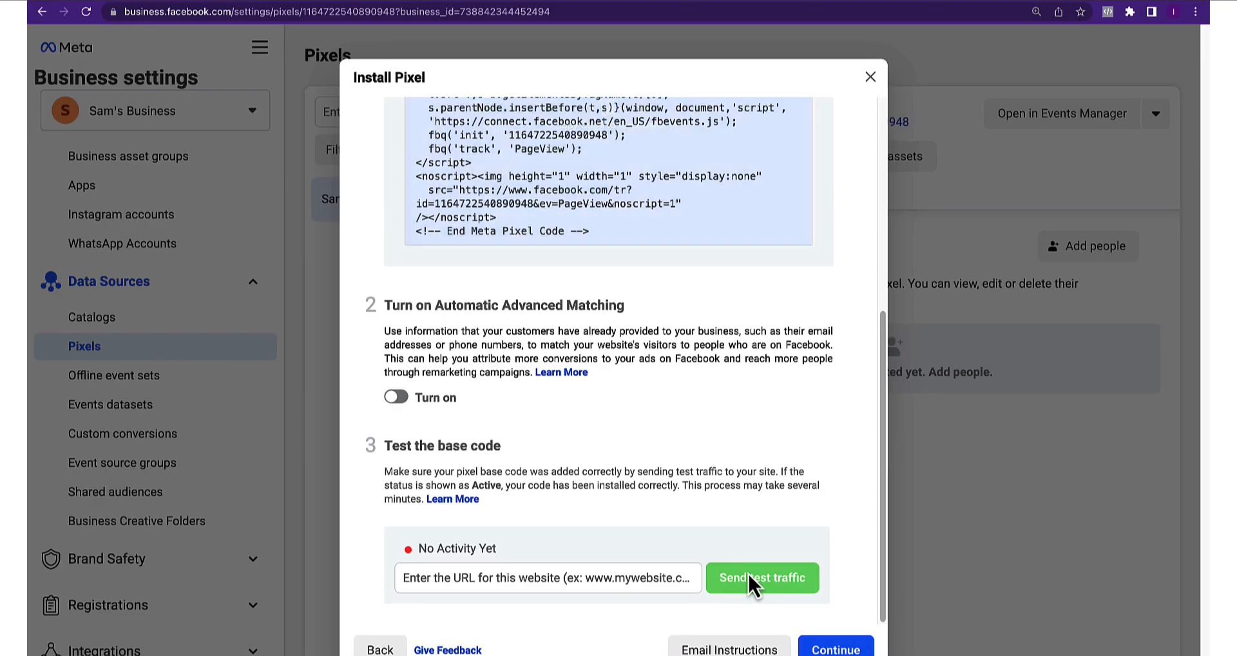
scroll(746, 564, up, 5)
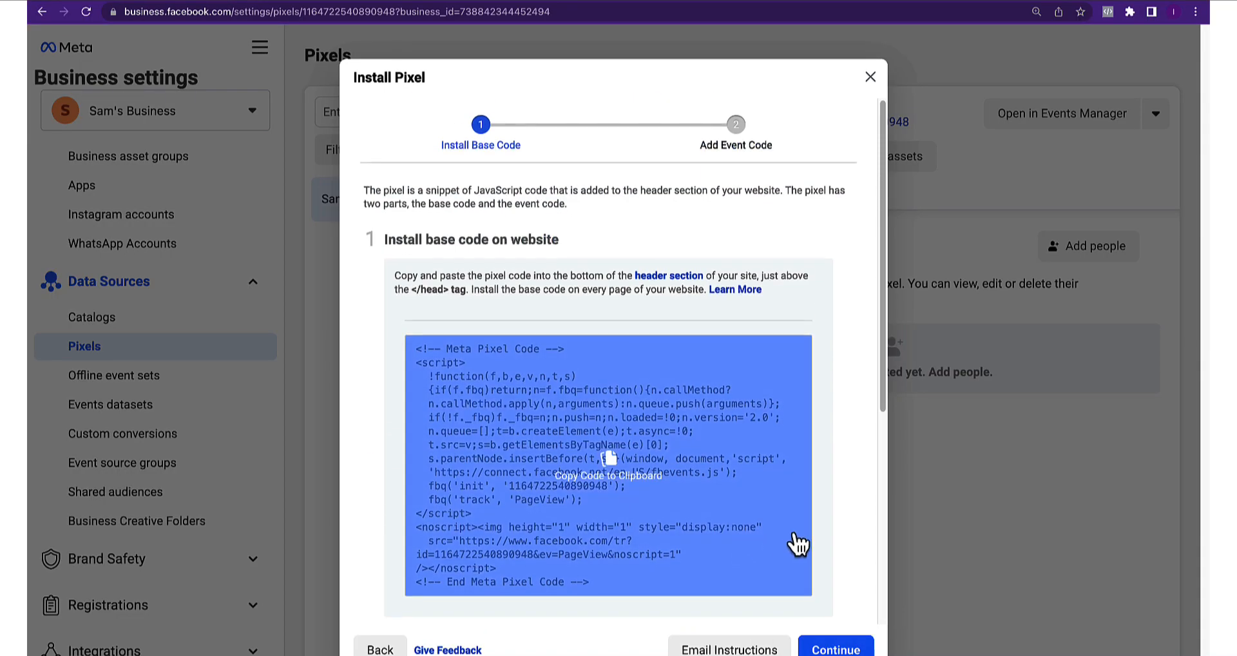
scroll(796, 544, down, 5)
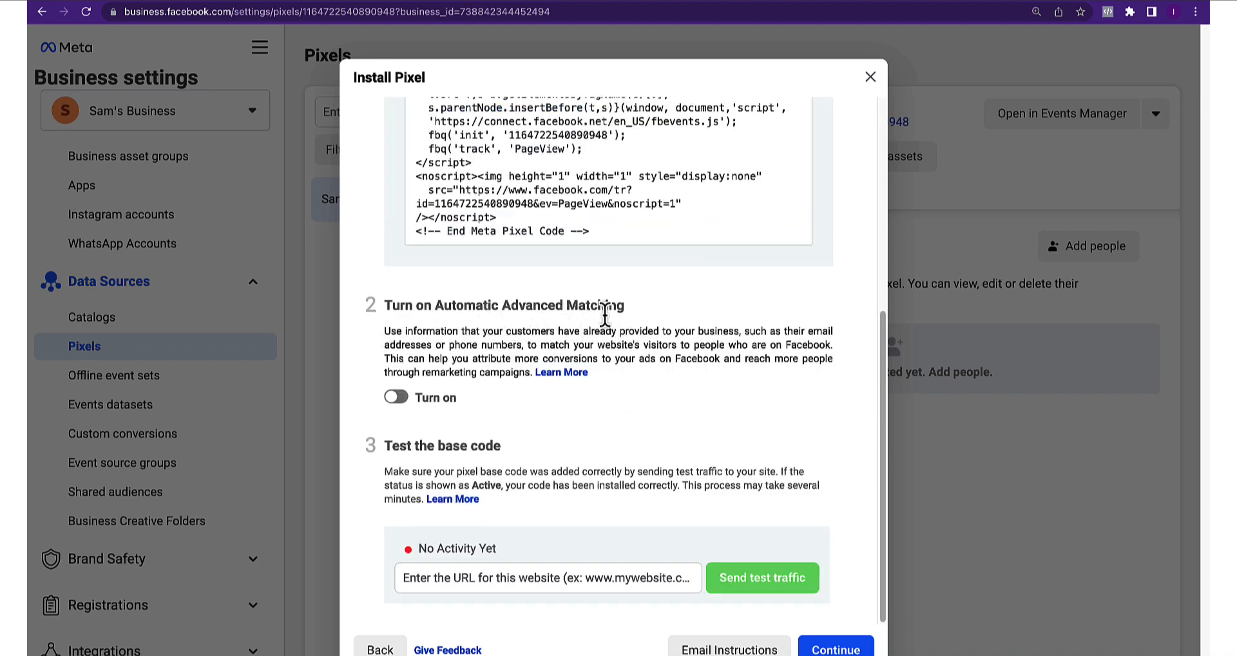
click(457, 576)
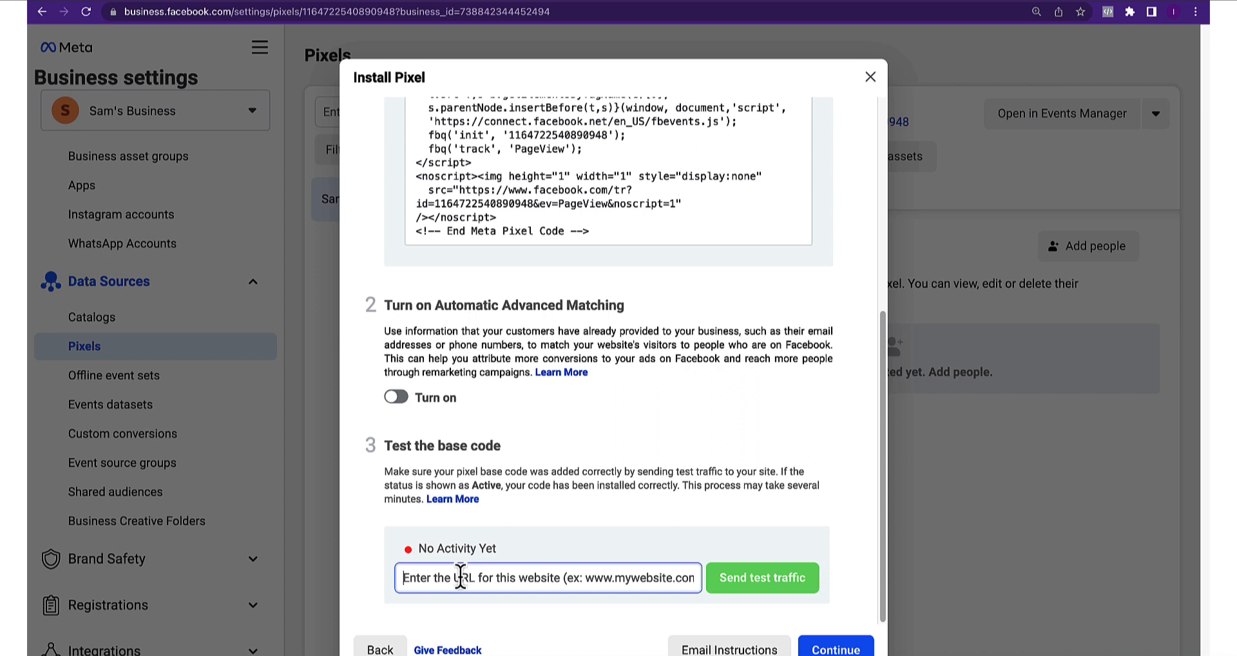
text(https://workersvisa.net/)
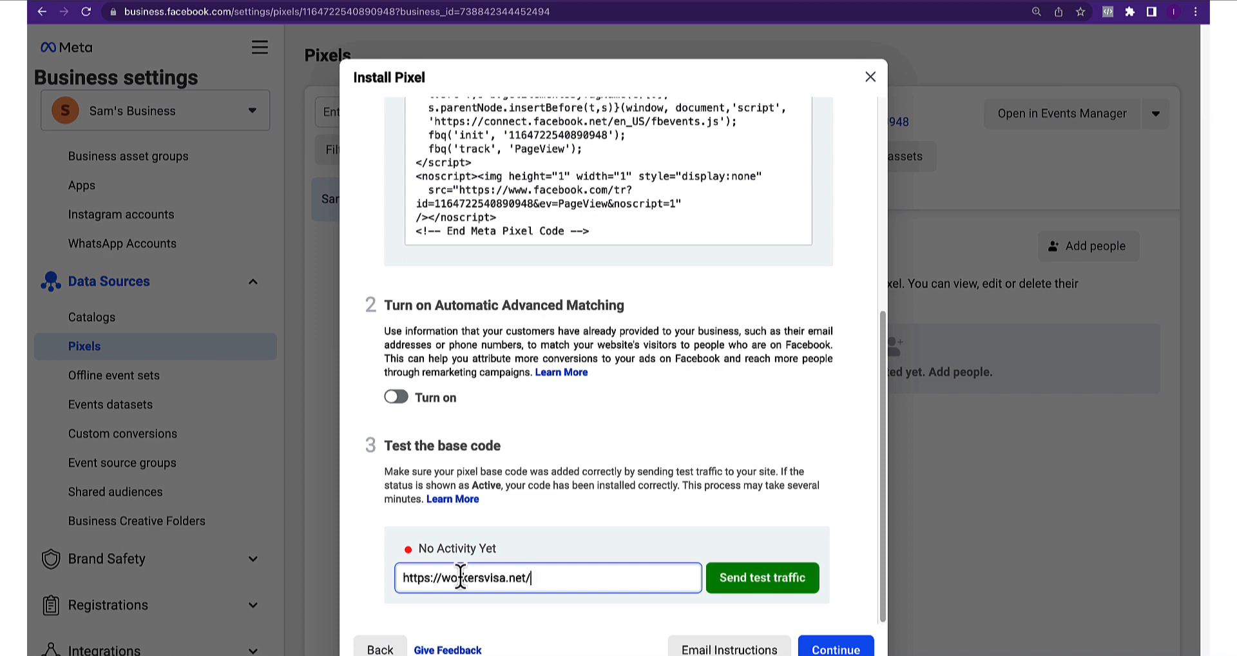
click(763, 586)
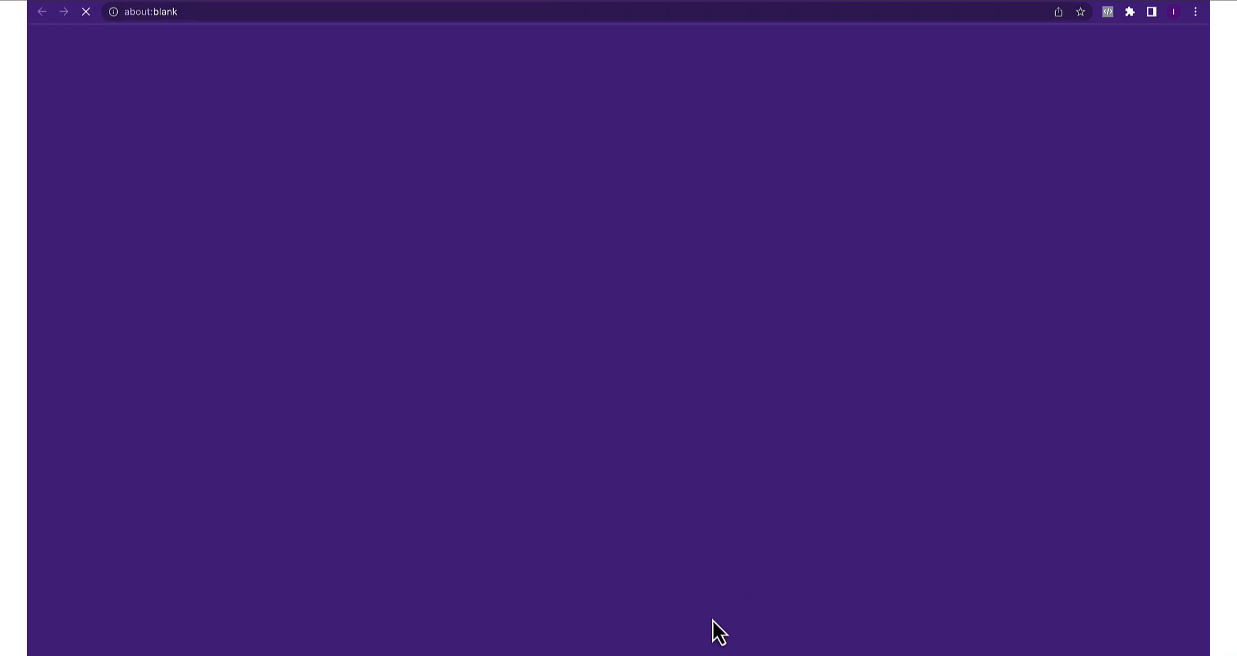
click(1108, 12)
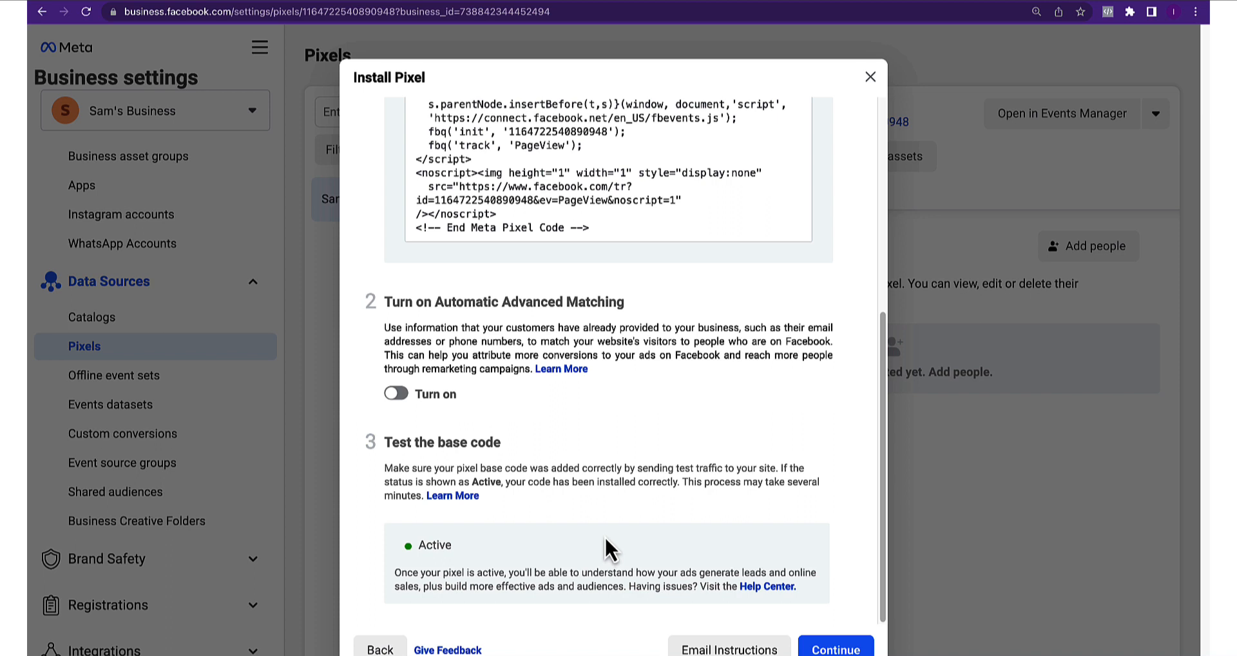
click(836, 649)
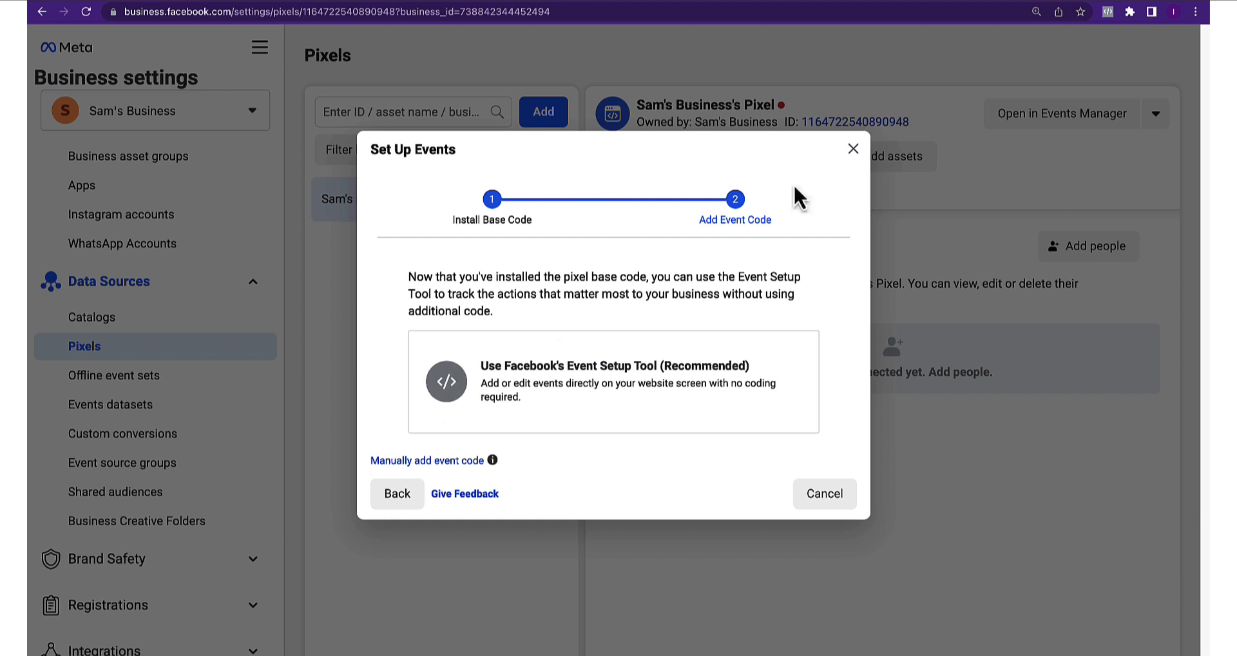
Close event setup, reload the Pixels page, then select the pixel and go to Custom conversions
click(853, 149)
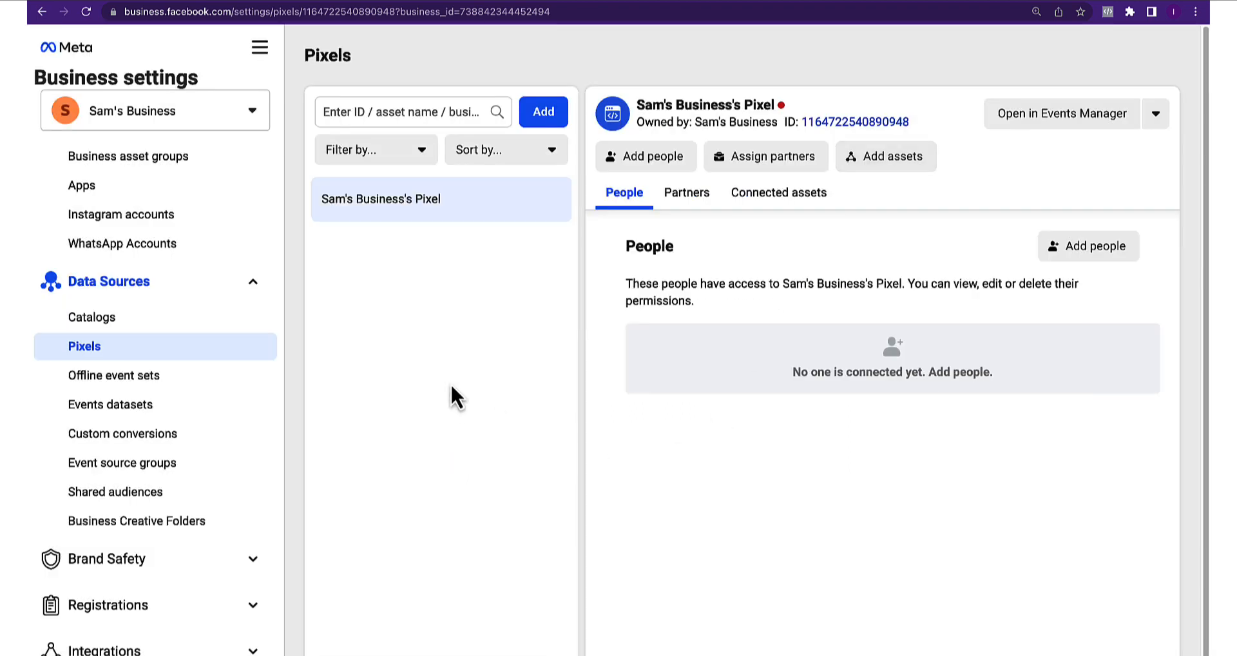
right_click(460, 354)
click(484, 416)
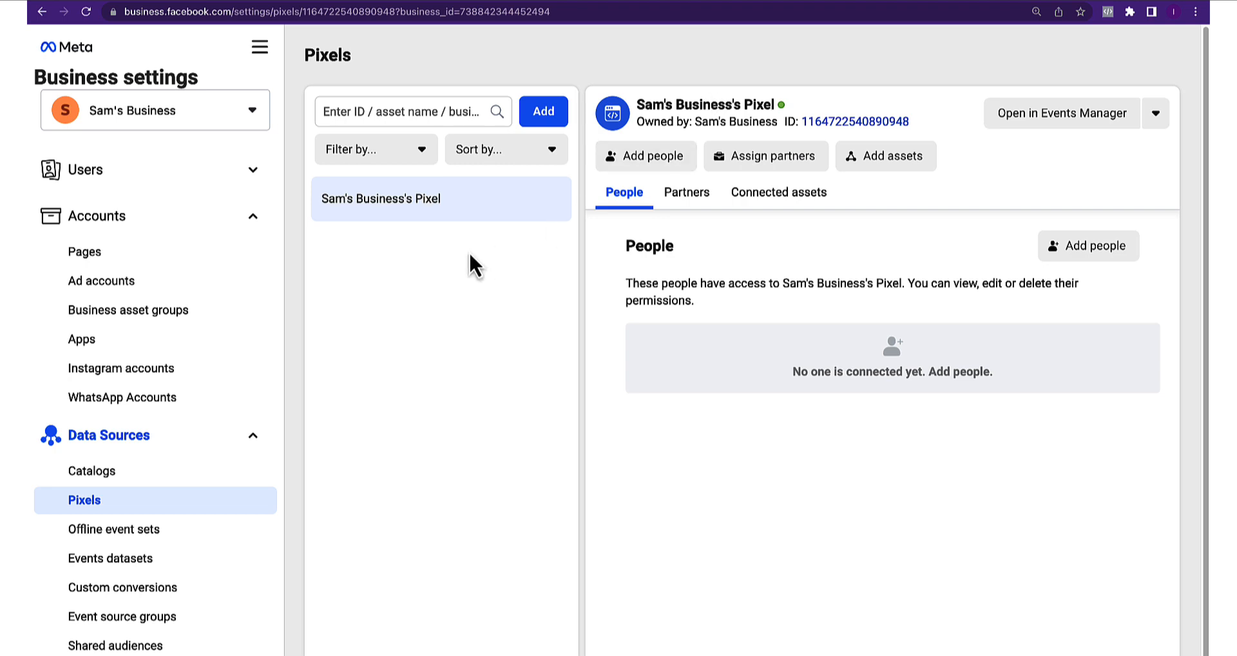
click(414, 208)
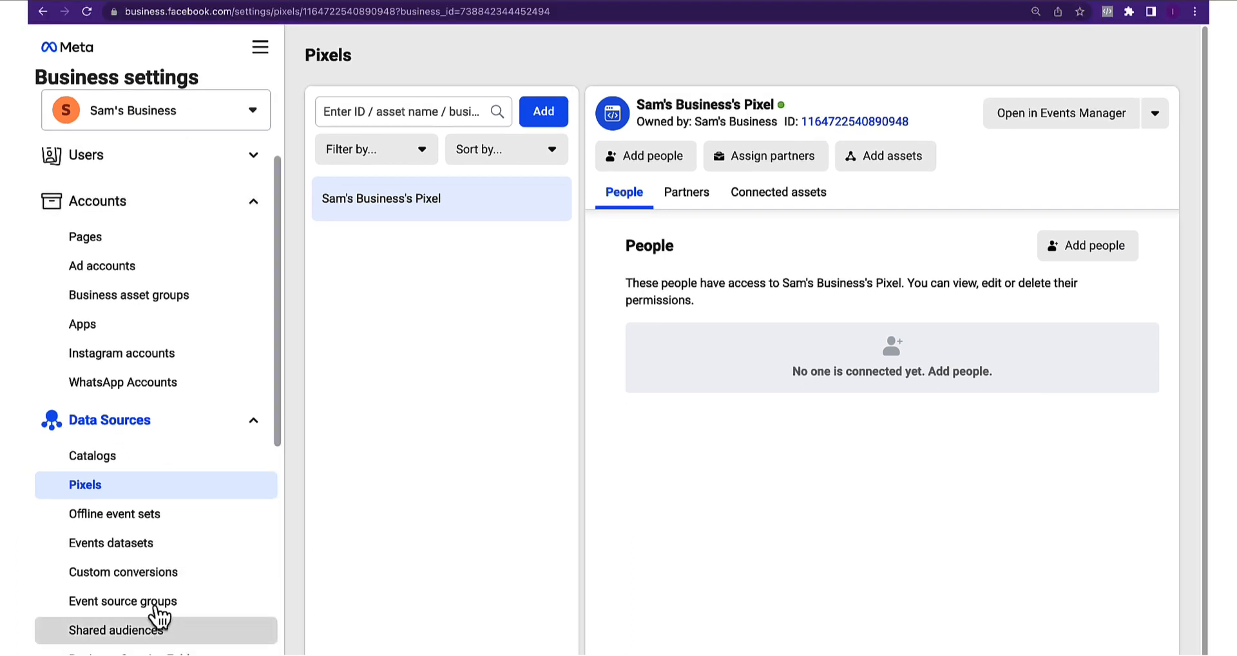
click(161, 572)
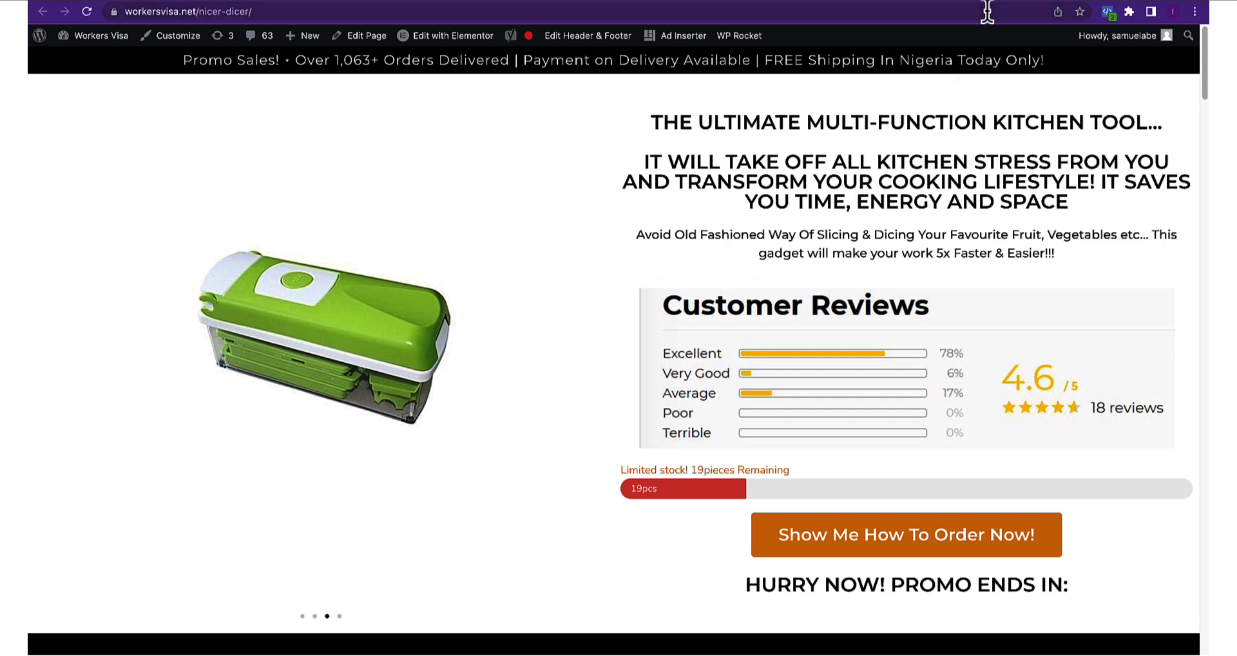
Reload and scroll through the Nicer Dicer product page, then view its thank-you page
right_click(30, 405)
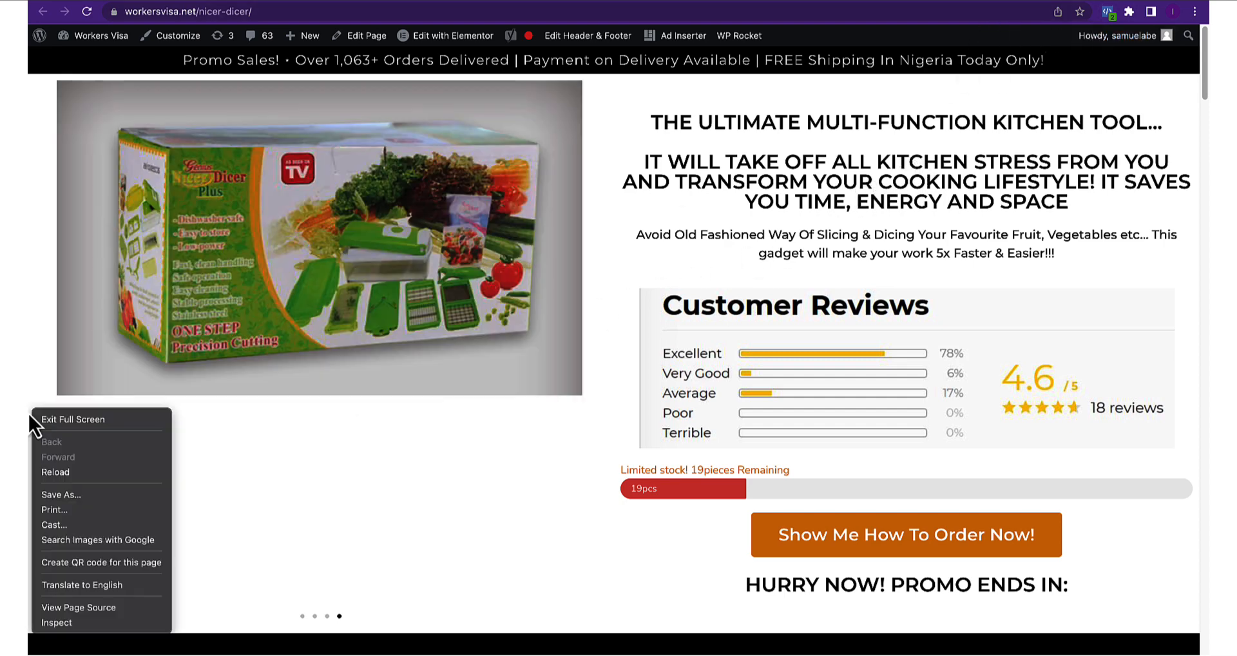
click(62, 474)
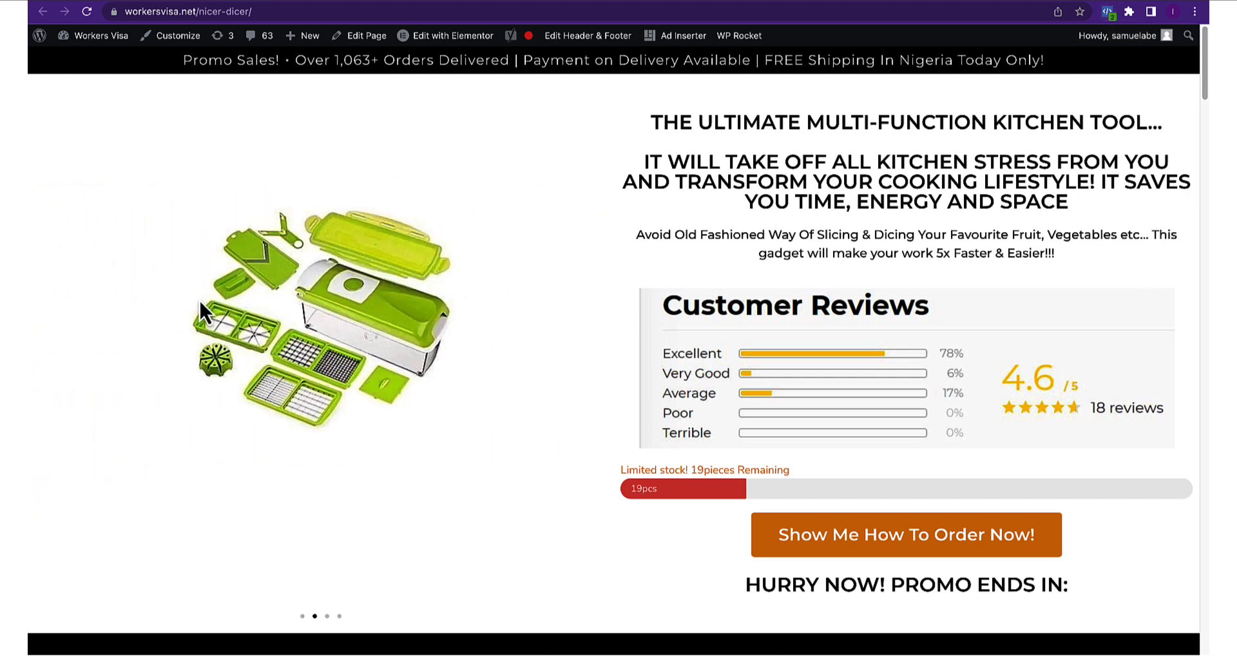
scroll(199, 298, down, 1)
scroll(277, 316, down, 4)
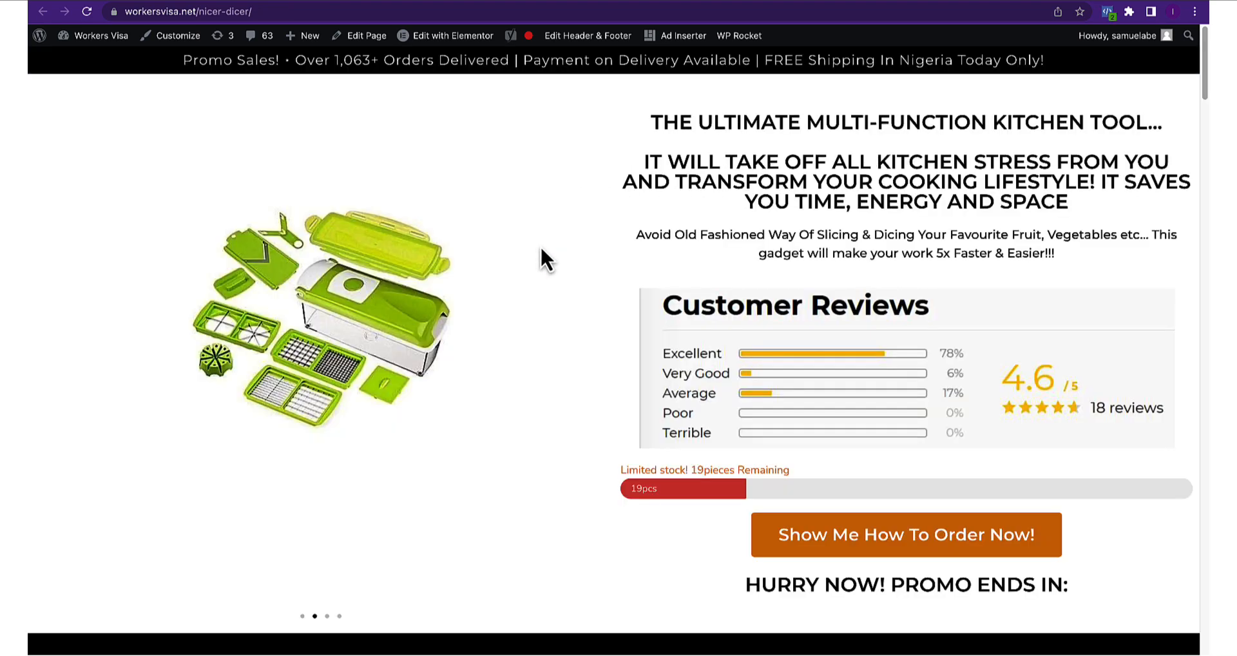
scroll(539, 244, down, 5)
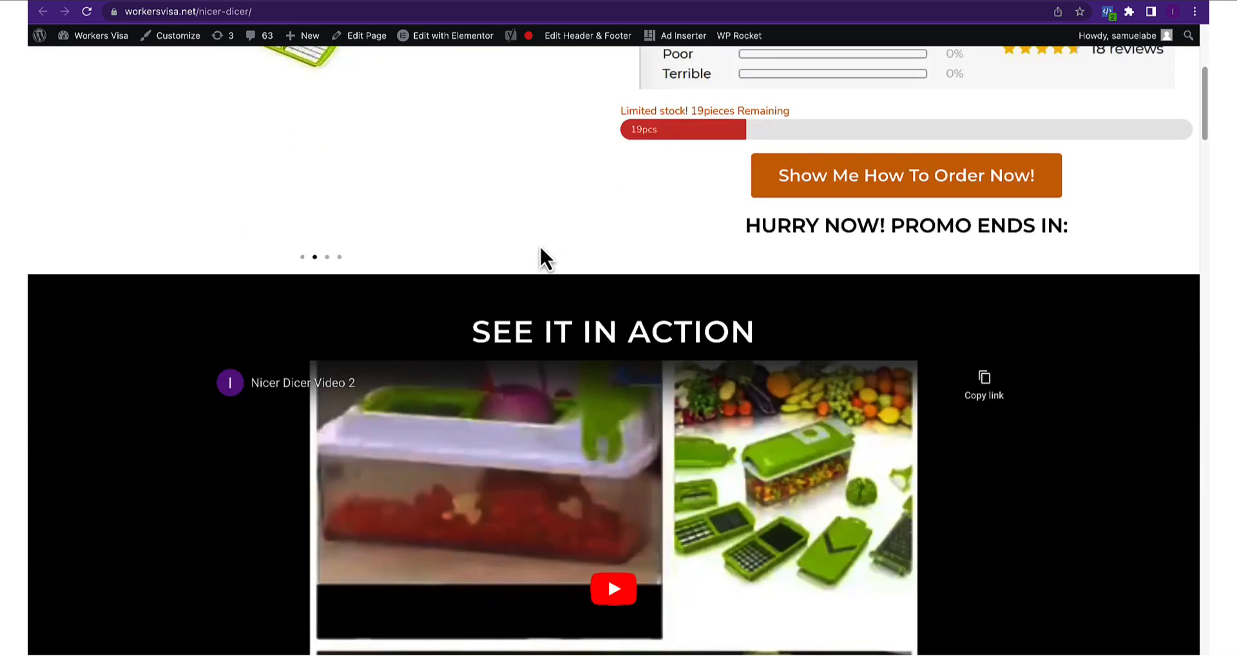
scroll(539, 248, down, 8)
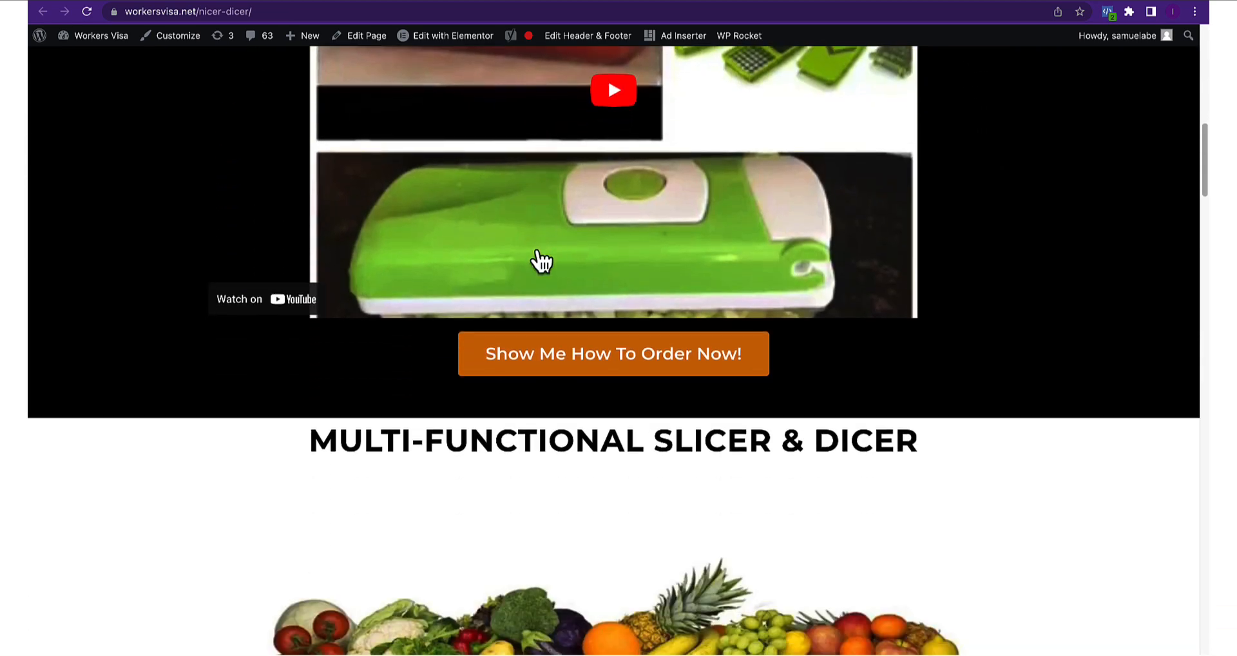
scroll(540, 259, down, 6)
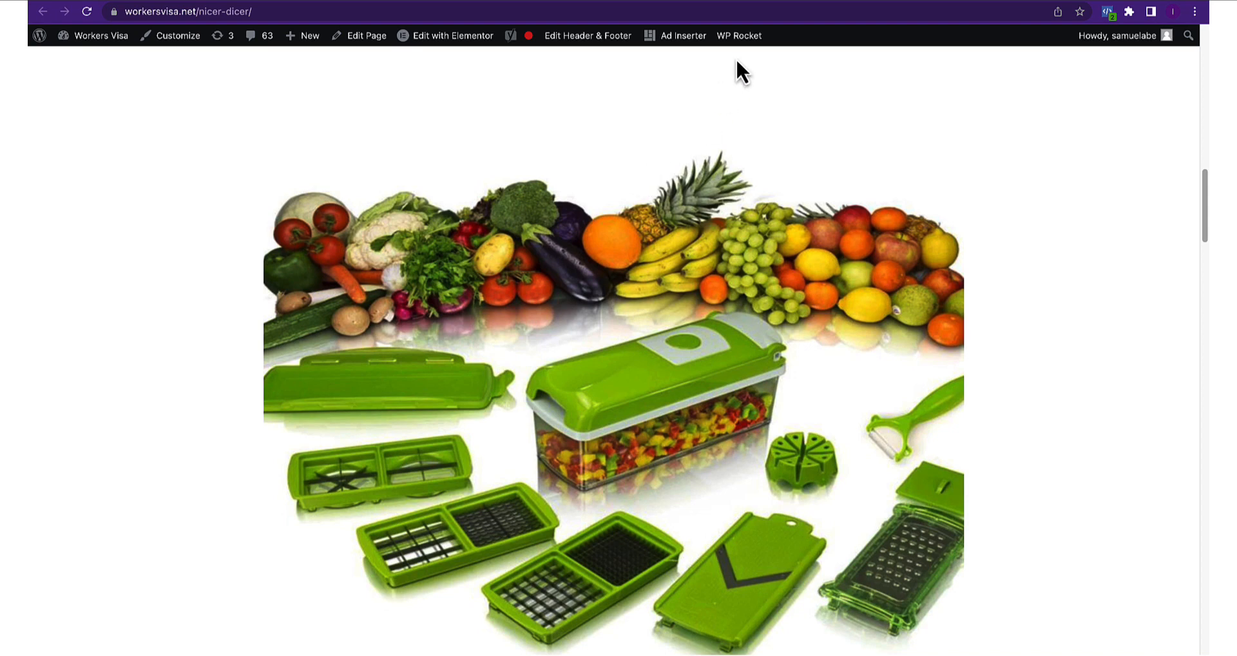
click(760, 3)
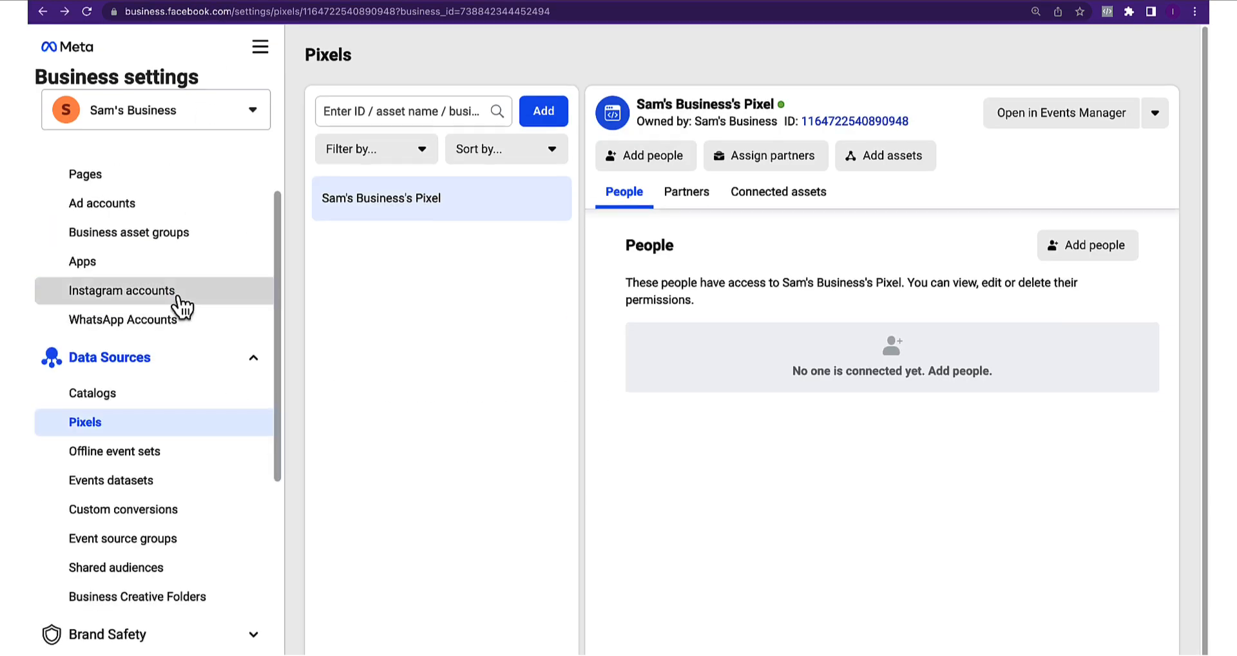
scroll(193, 296, down, 2)
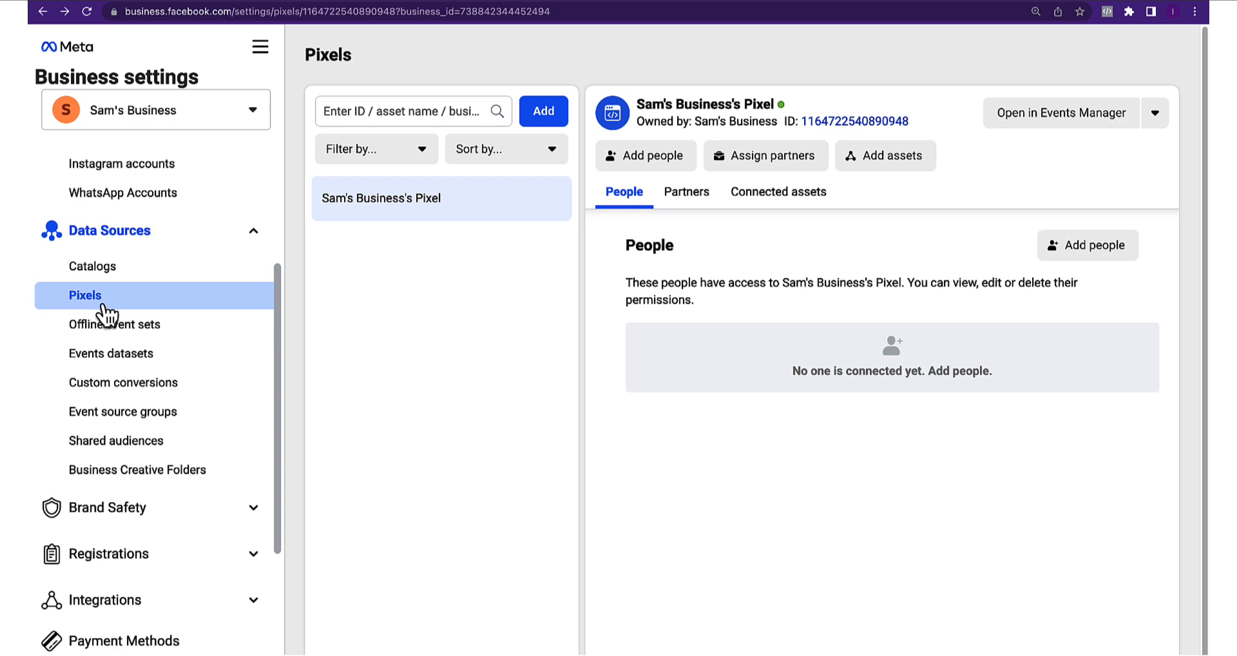
Open the pixel in Events Manager to see 7 PageView events, then return to the Nicer Dicer page
click(1048, 116)
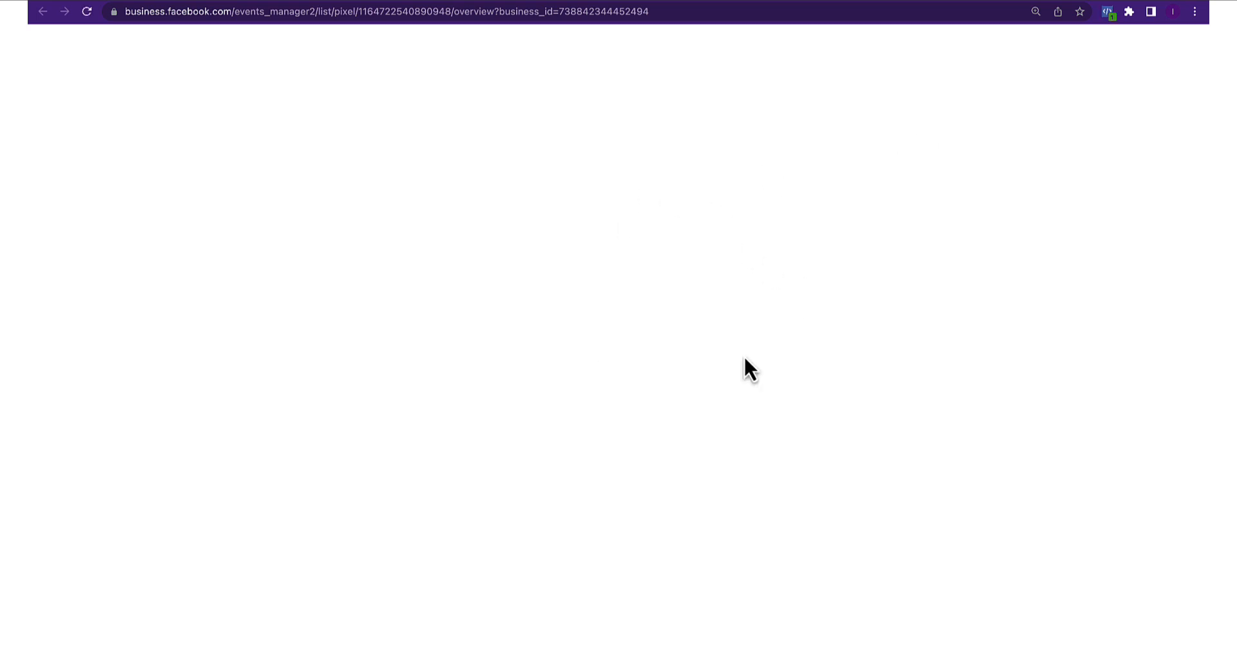
scroll(619, 459, down, 3)
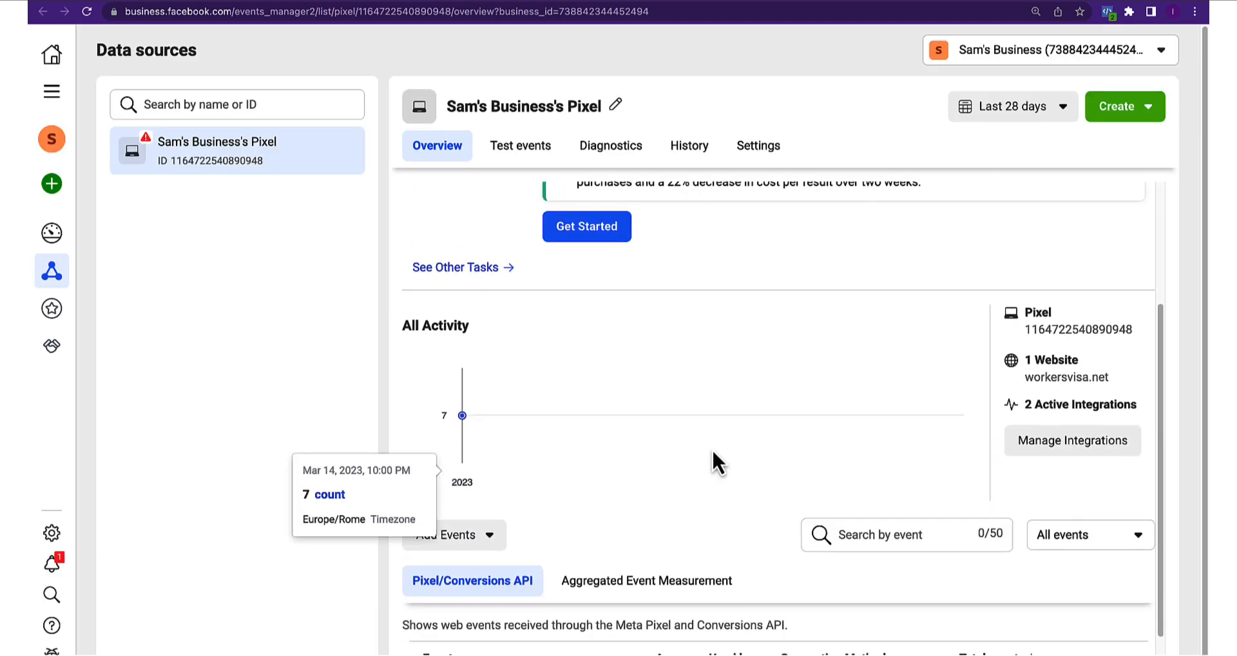
scroll(713, 448, down, 1)
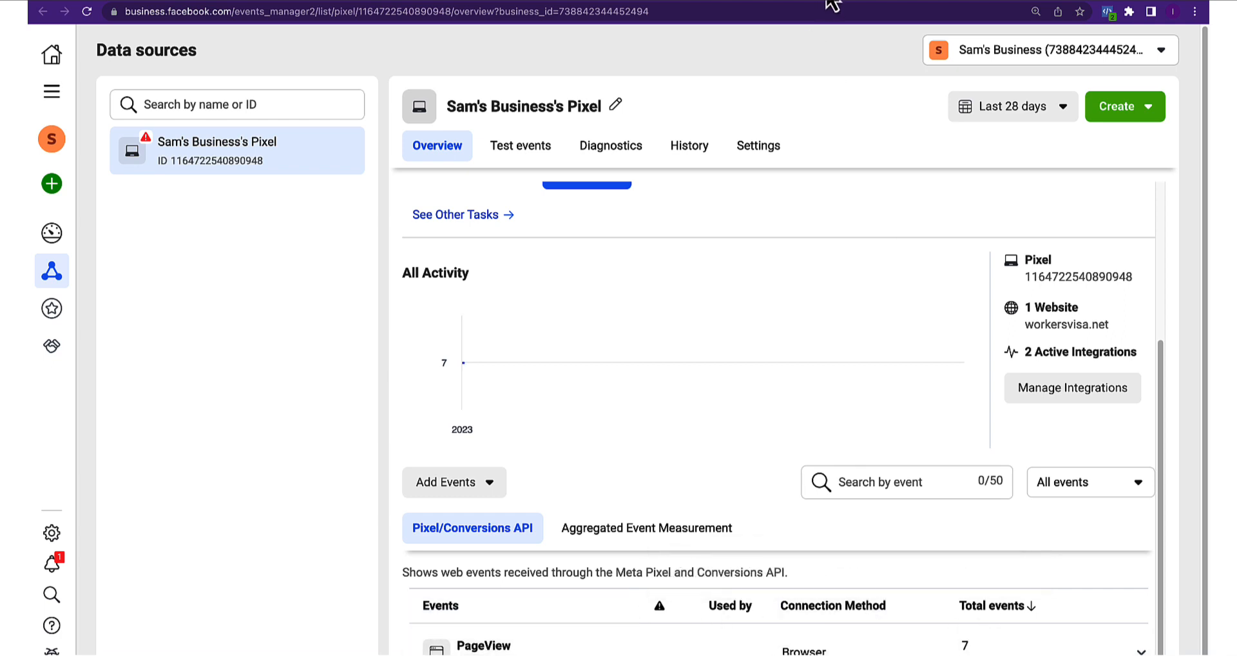
click(755, 1)
scroll(743, 343, up, 1)
scroll(744, 341, up, 8)
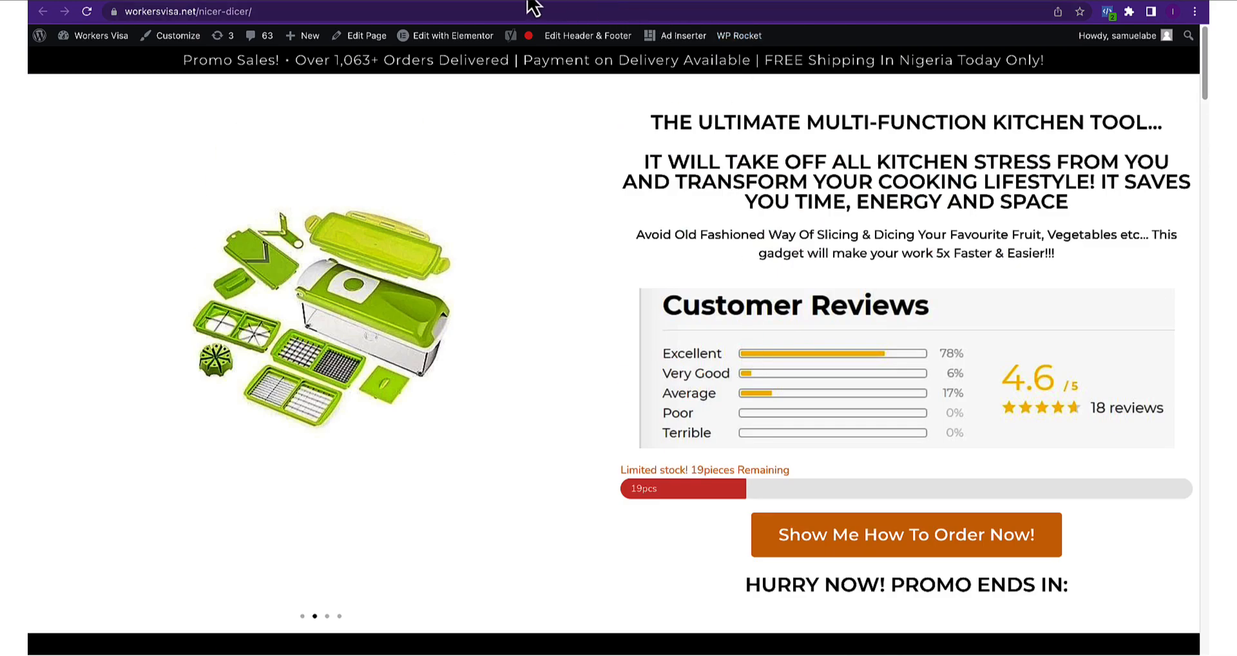
Revisit the Nicer Dicer and thank-you pages, then return to the Events Manager pixel overview
click(317, 3)
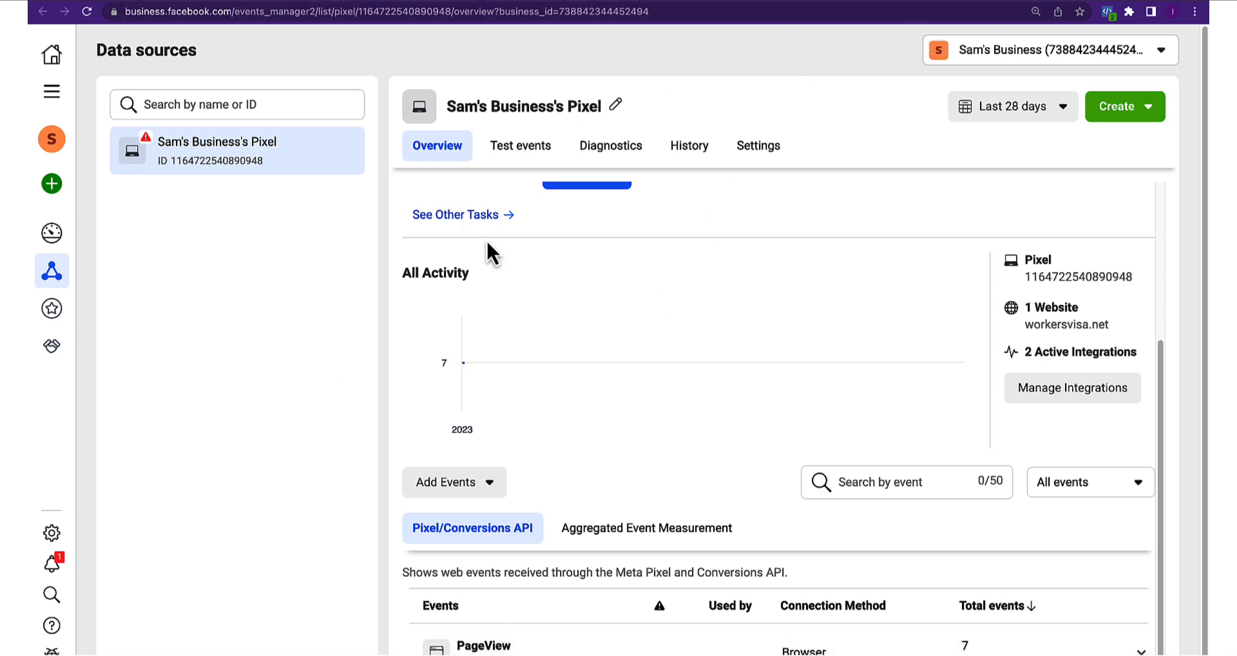
click(833, 1)
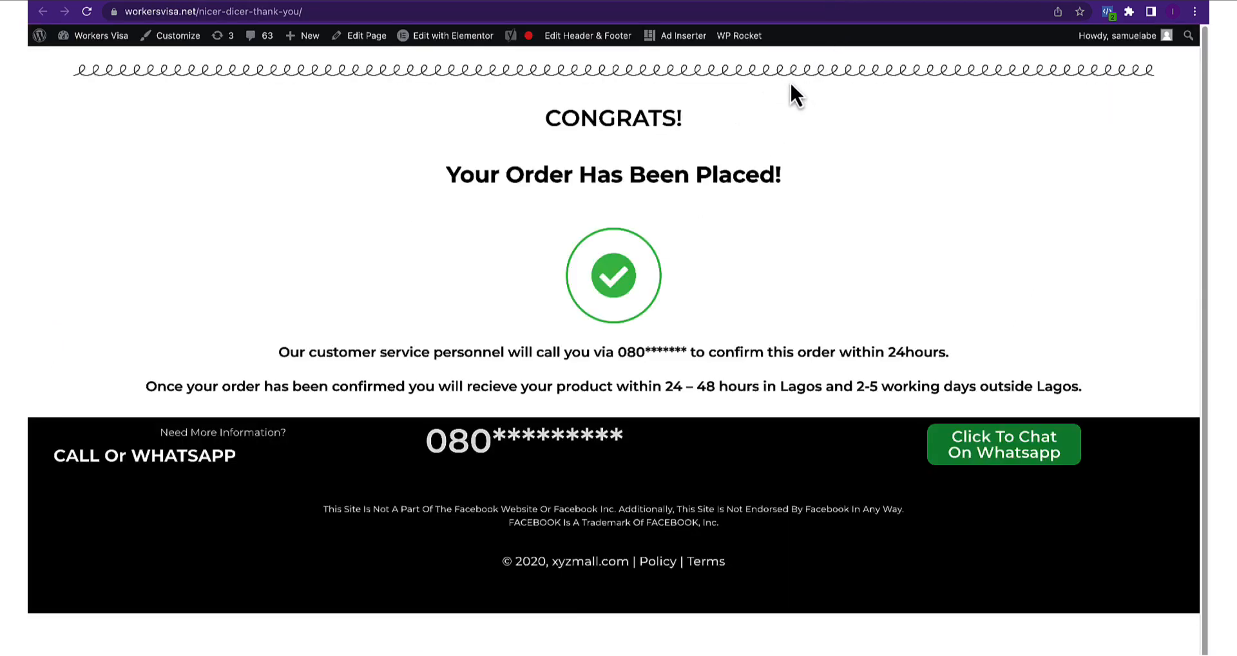
click(751, 2)
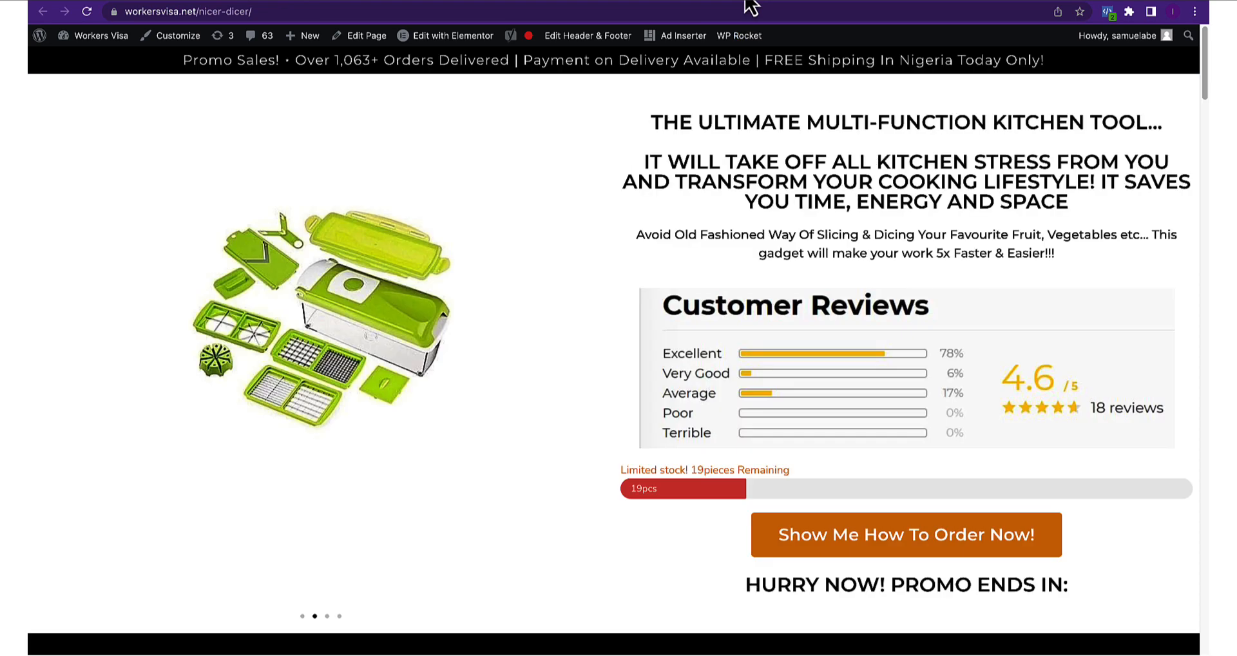
scroll(727, 129, down, 1)
scroll(741, 257, down, 15)
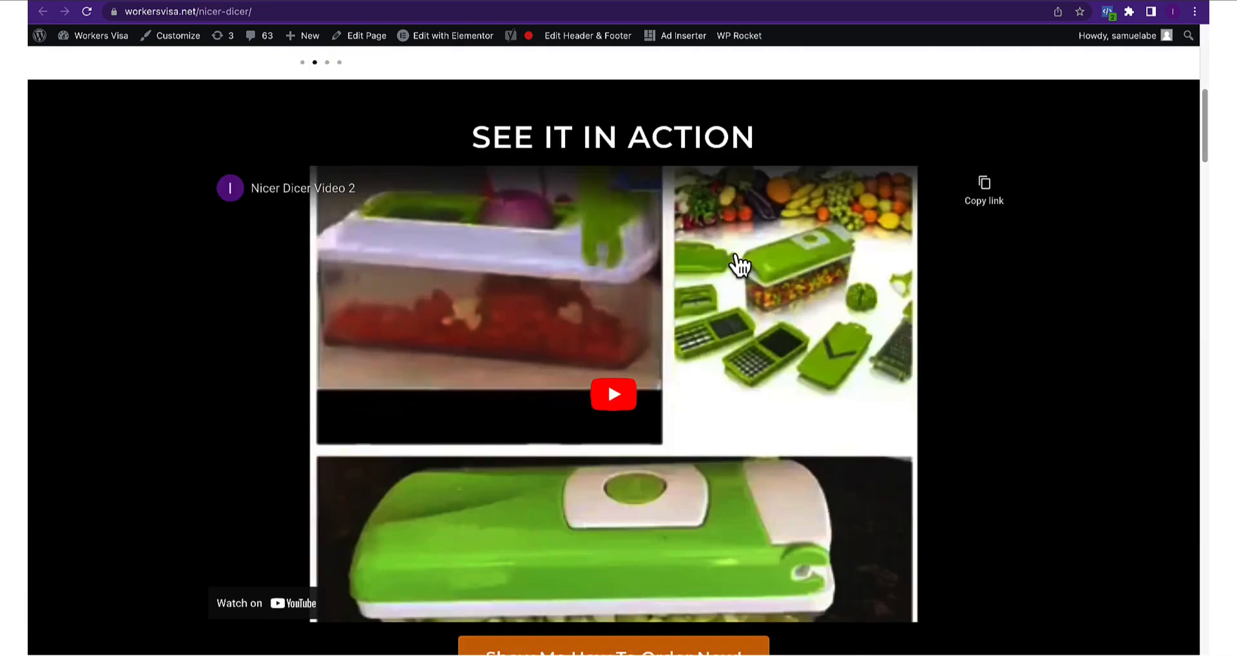
click(843, 3)
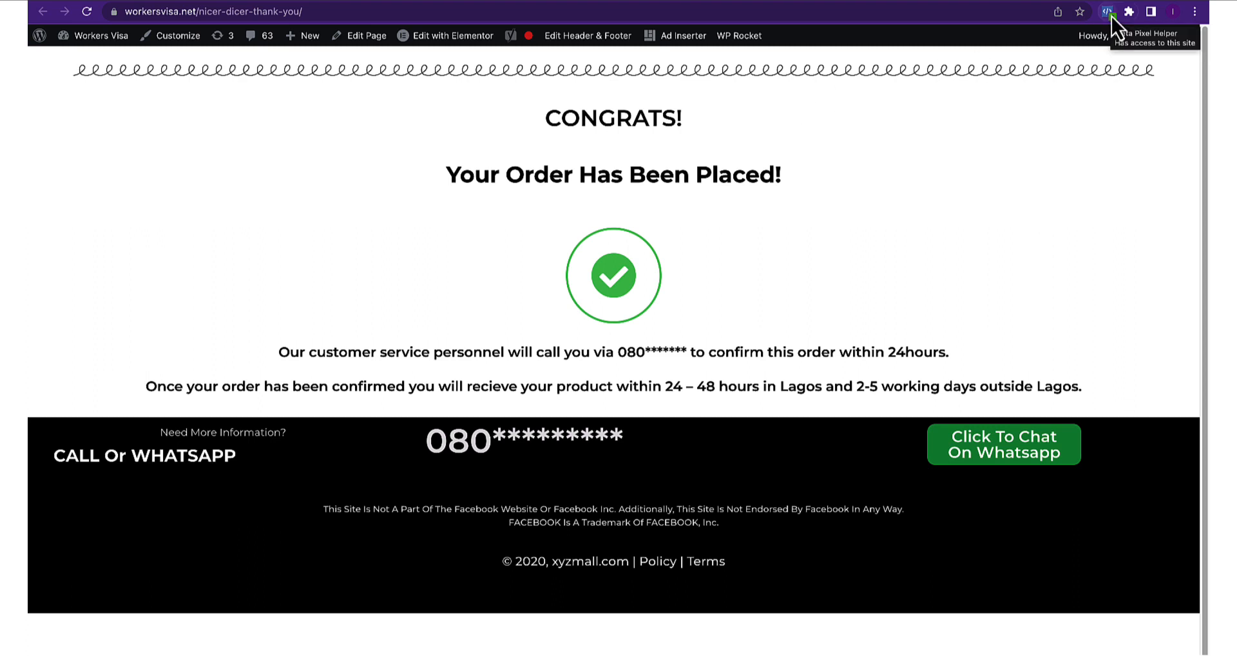
click(207, 7)
click(320, 11)
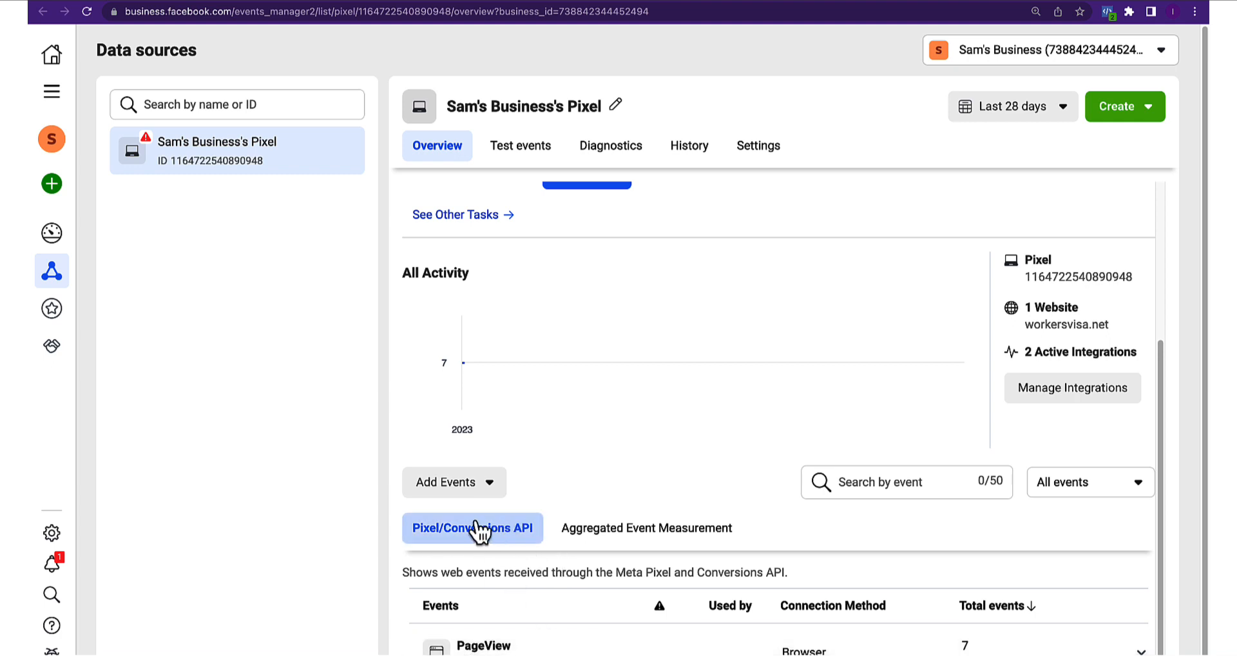
Choose Add Events from the pixel and install events using code, opening Meta's Conversion Tracking docs
click(469, 488)
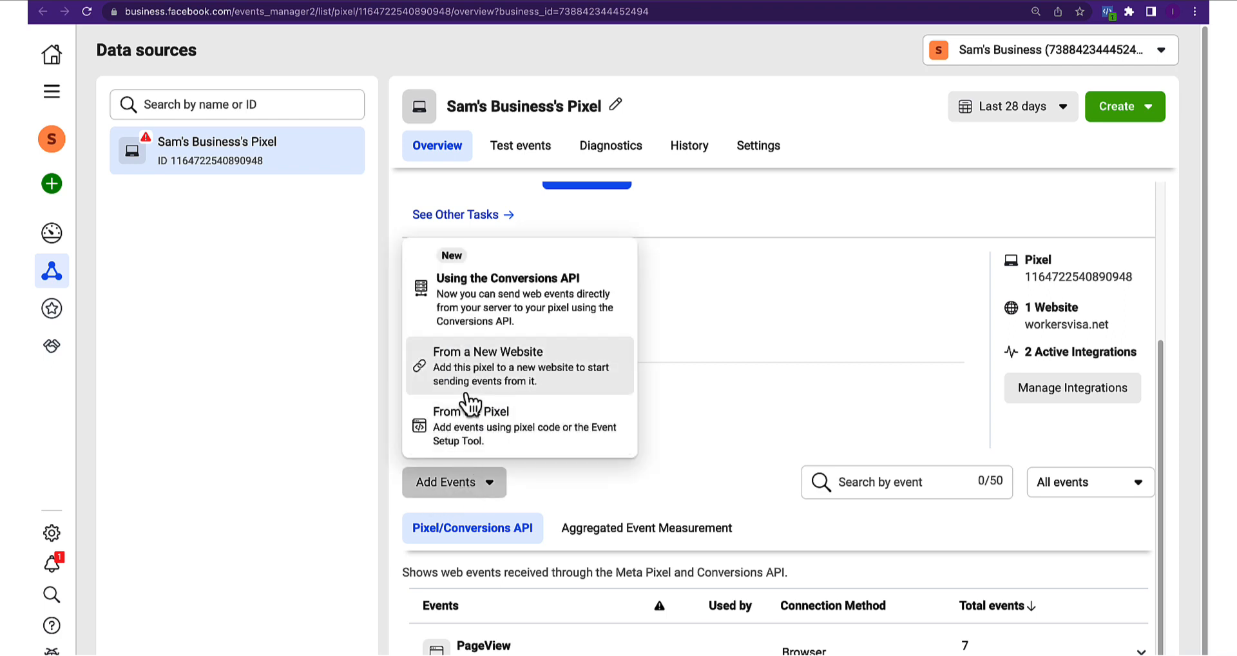
click(480, 429)
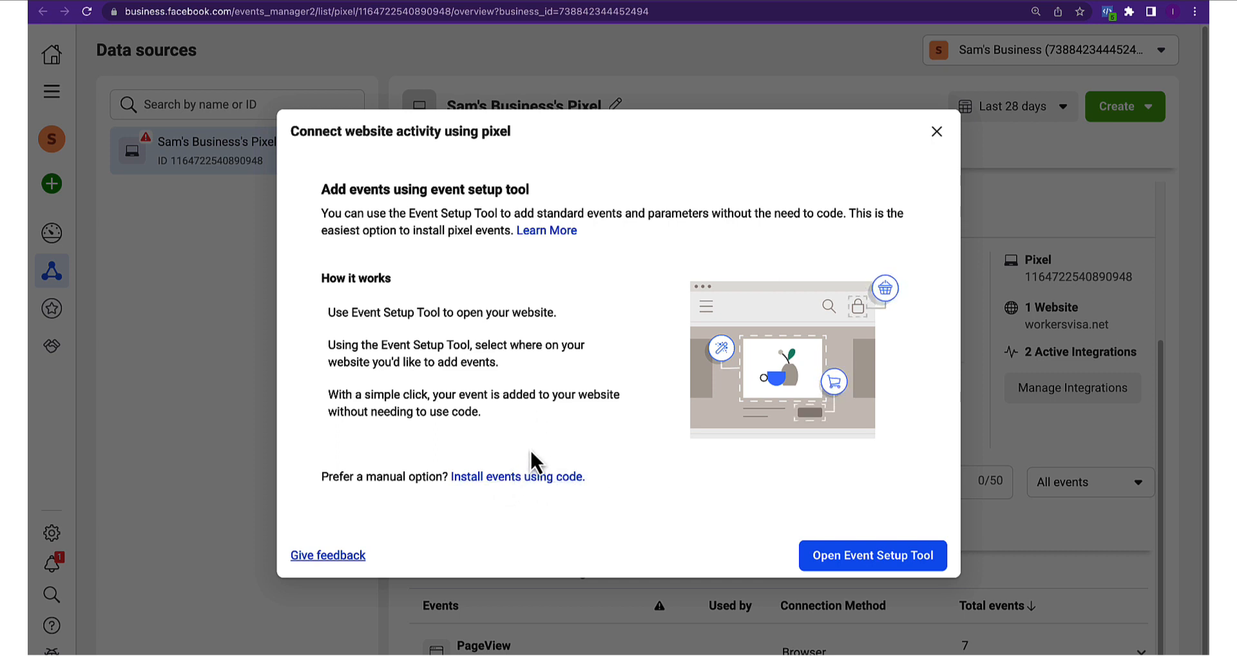
click(525, 478)
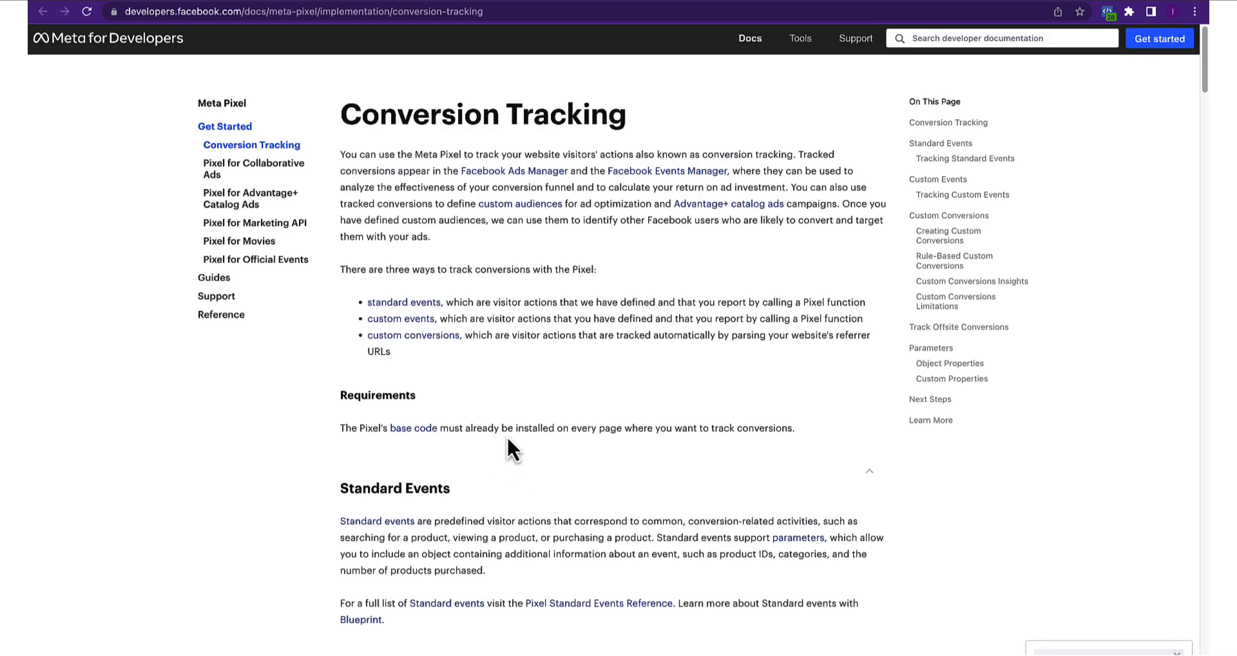
Copy the <body> fbq('track','Purchase') example code and return to the WordPress HFCM tab
scroll(507, 435, down, 8)
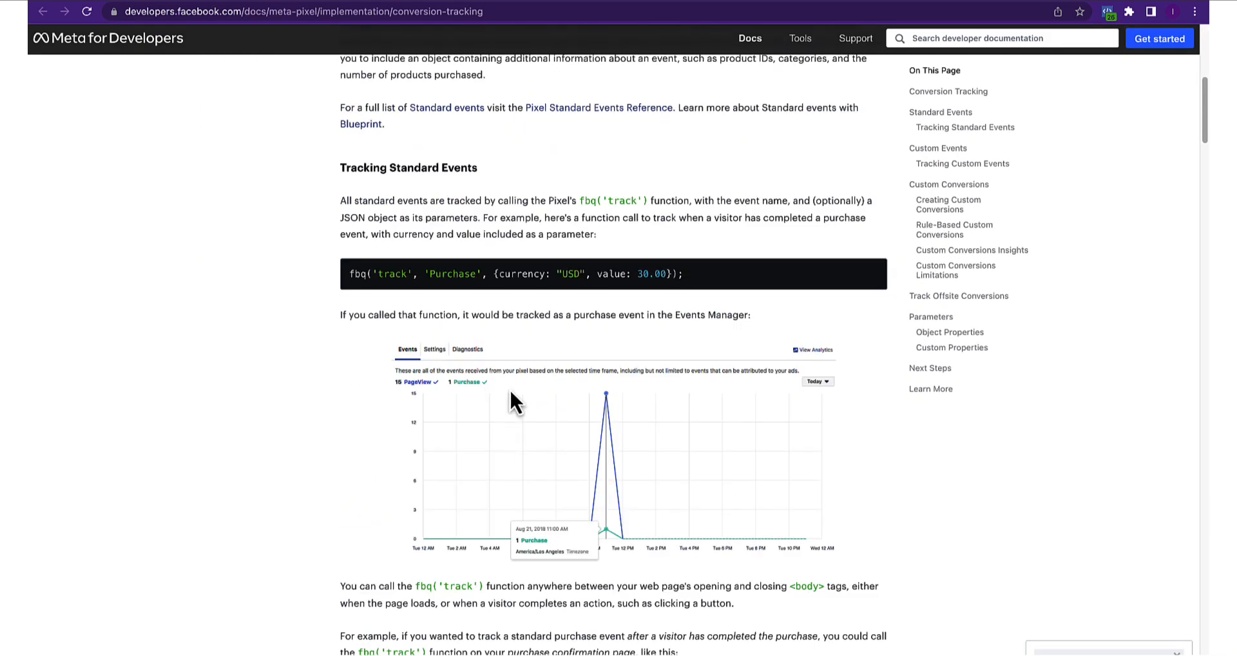
scroll(430, 357, down, 7)
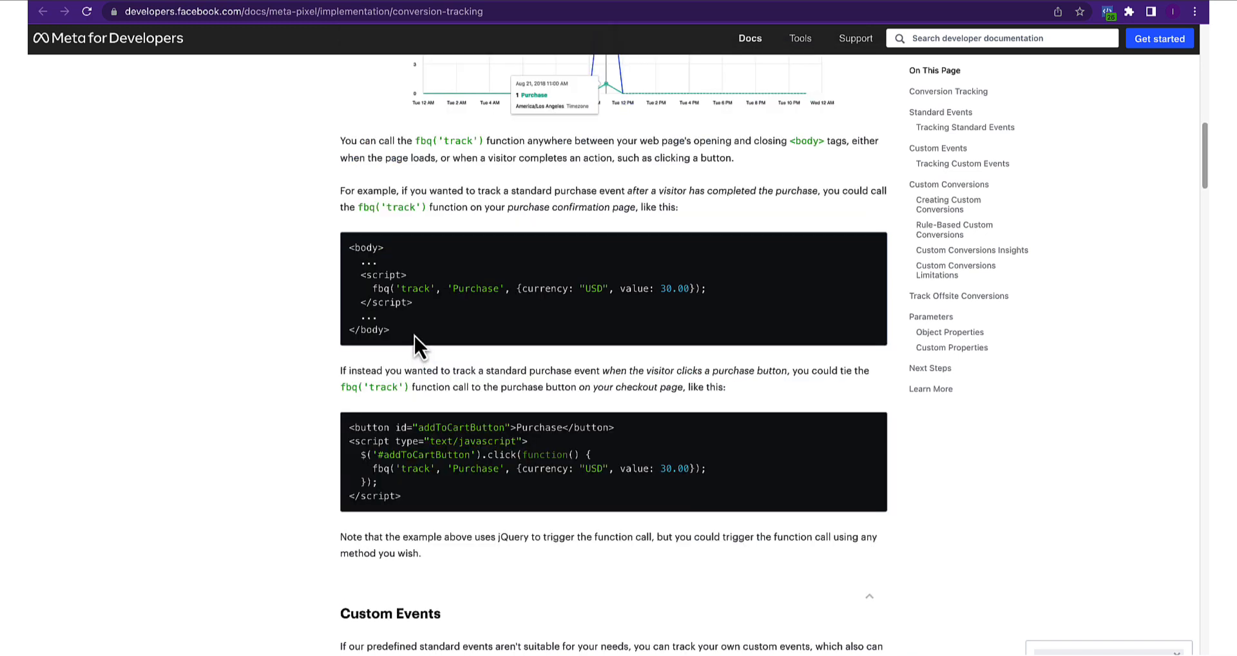
drag(417, 345, 351, 264)
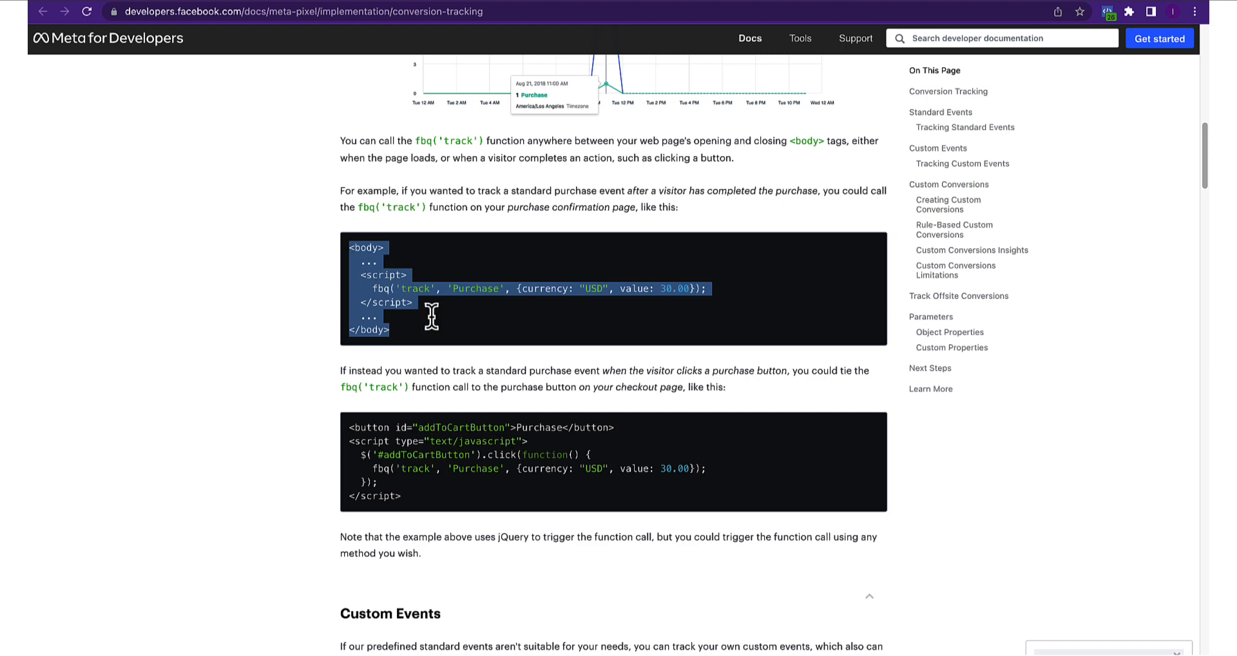
scroll(360, 322, up, 3)
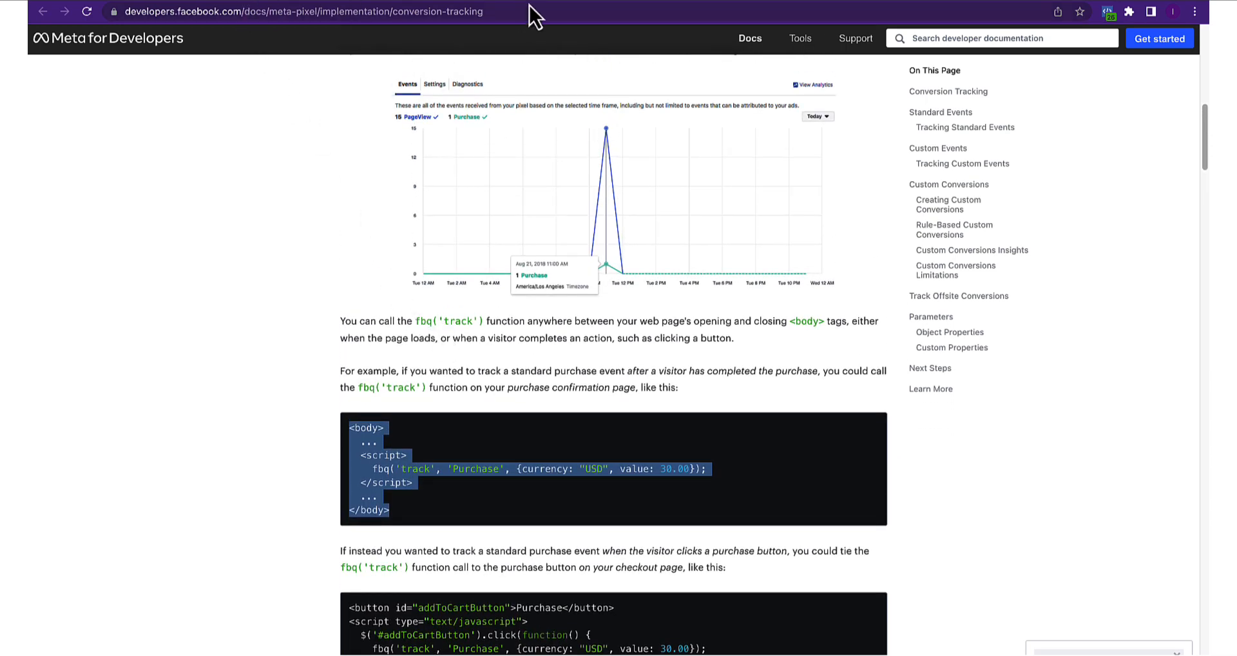
click(734, 2)
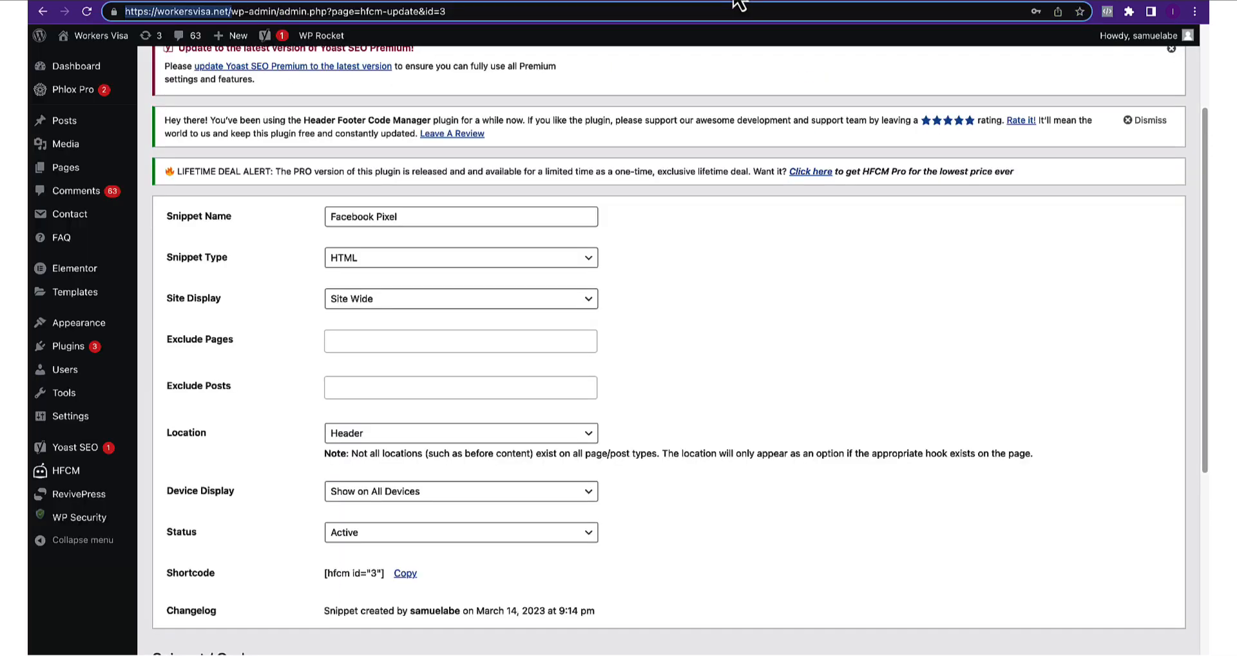
Open HFCM's All Snippets list, which holds only Facebook Pixel, and start a new snippet
mouse_move(79, 443)
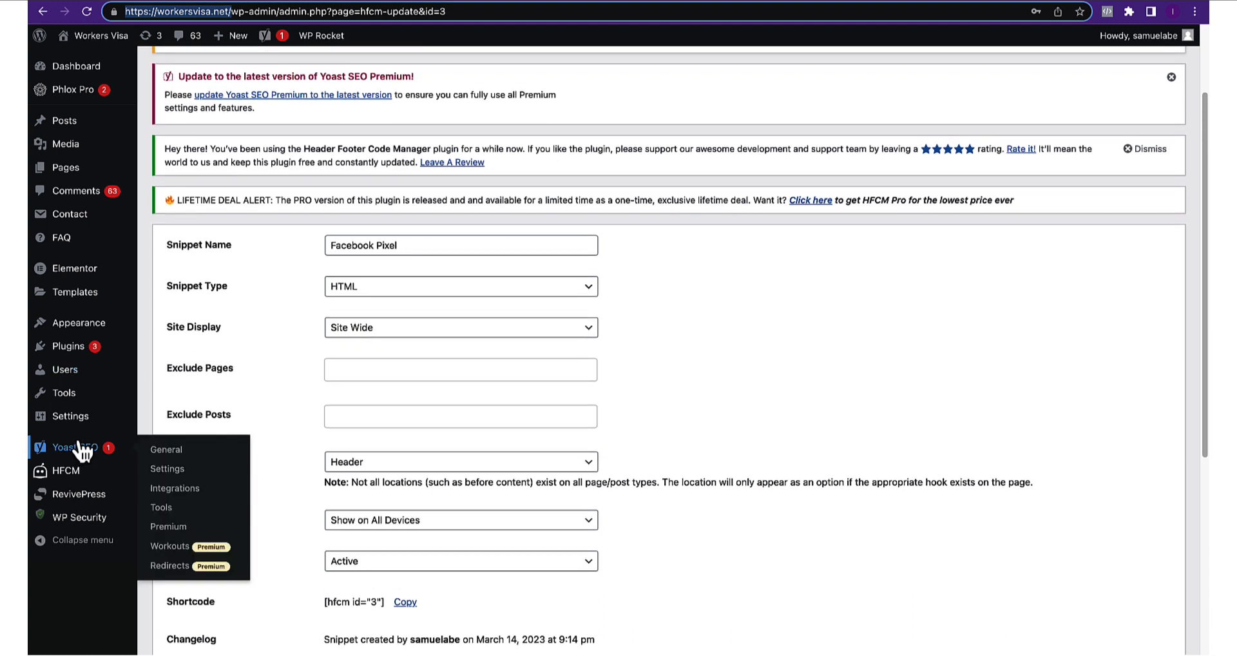
mouse_move(76, 399)
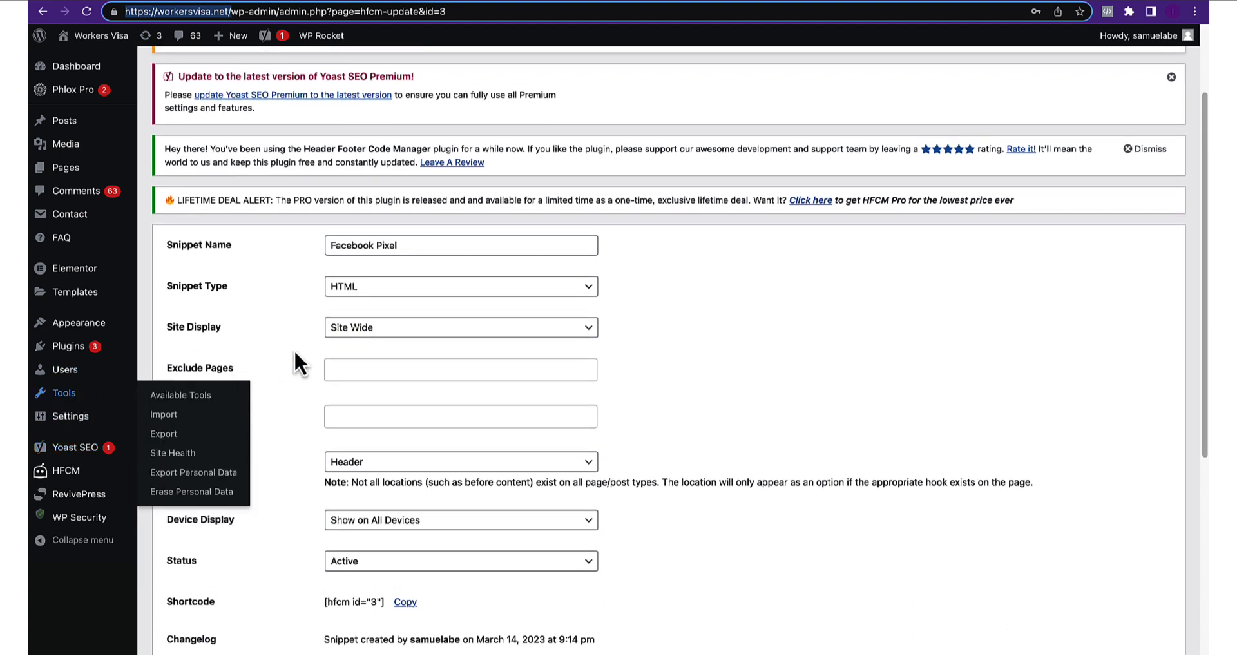
scroll(40, 415, up, 1)
scroll(44, 417, up, 1)
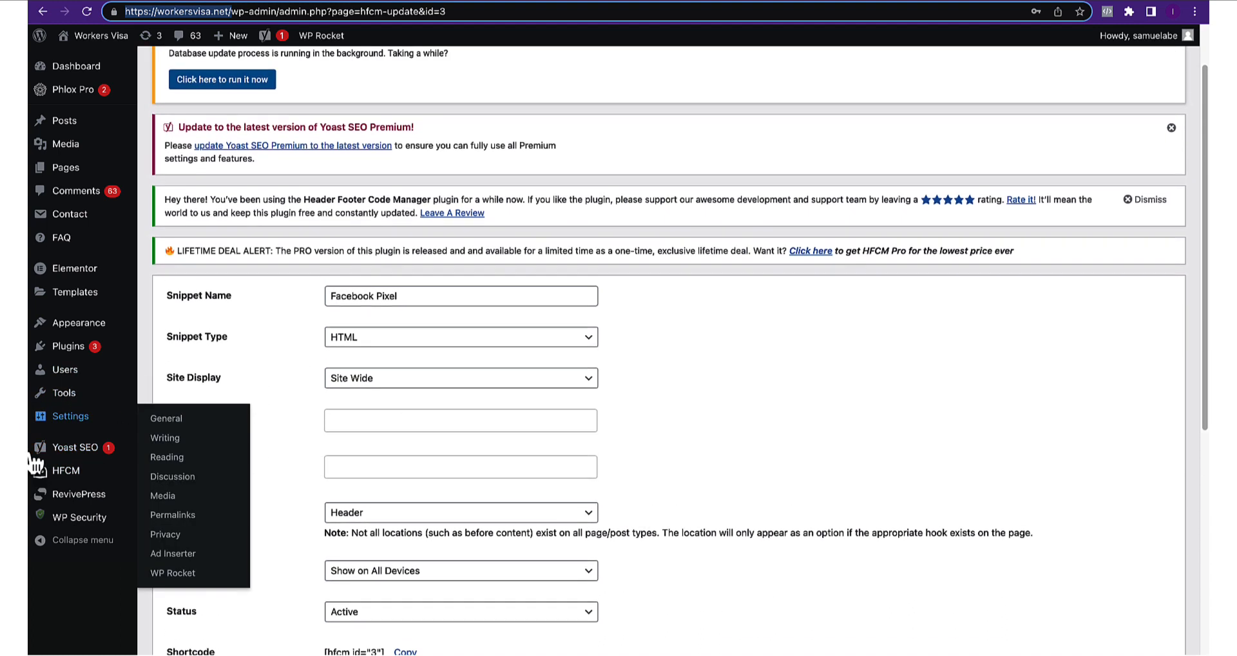
mouse_move(68, 473)
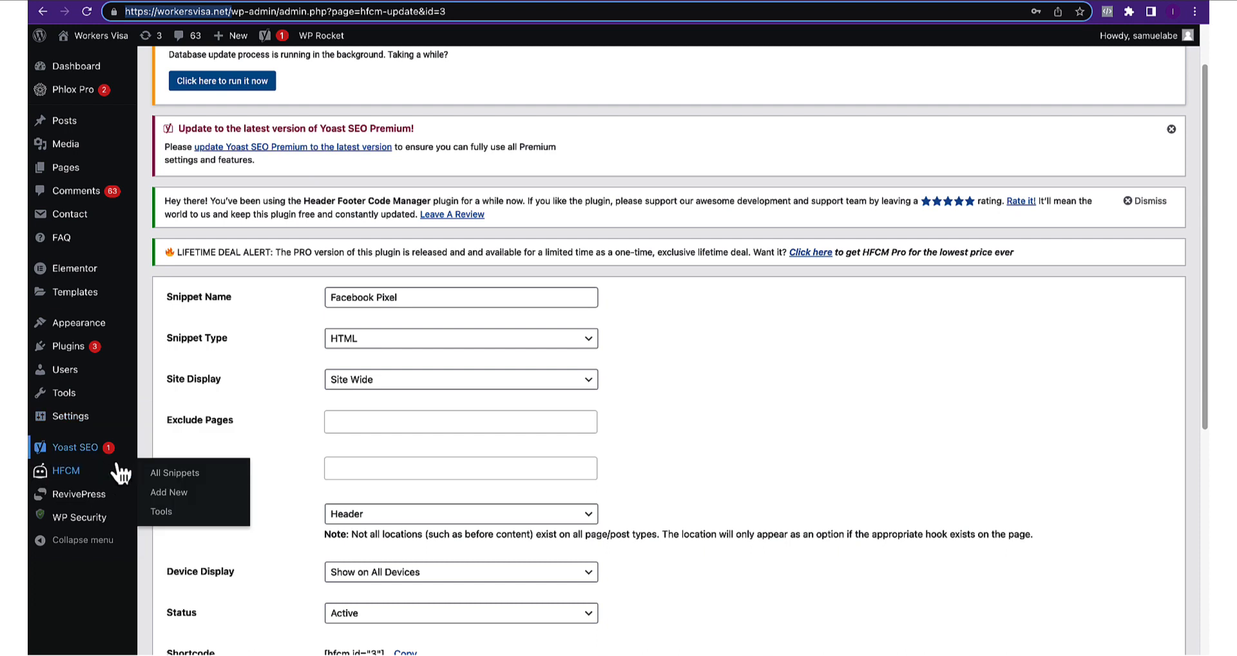
click(173, 475)
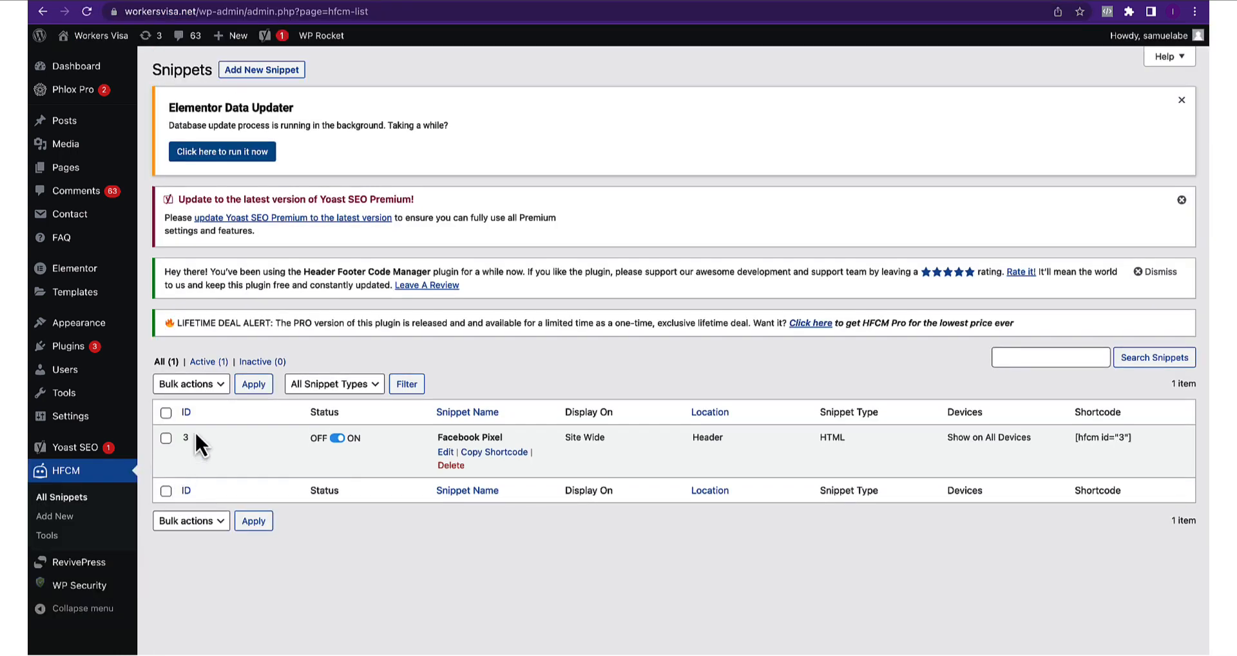
click(256, 73)
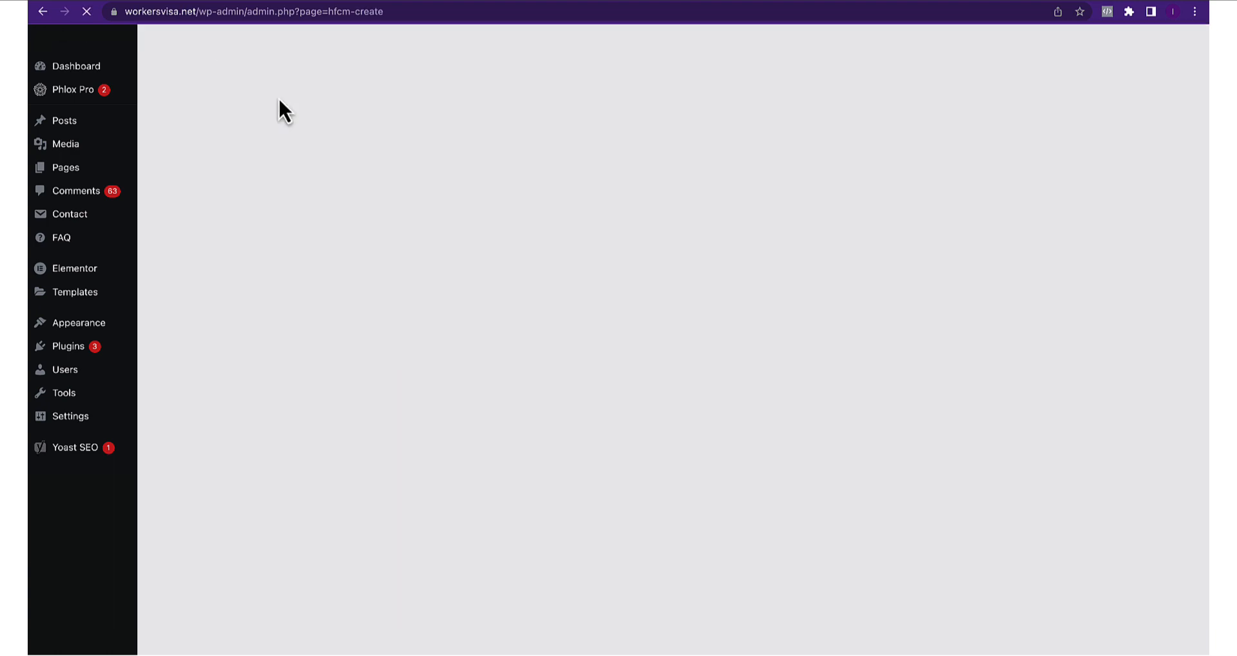
click(342, 285)
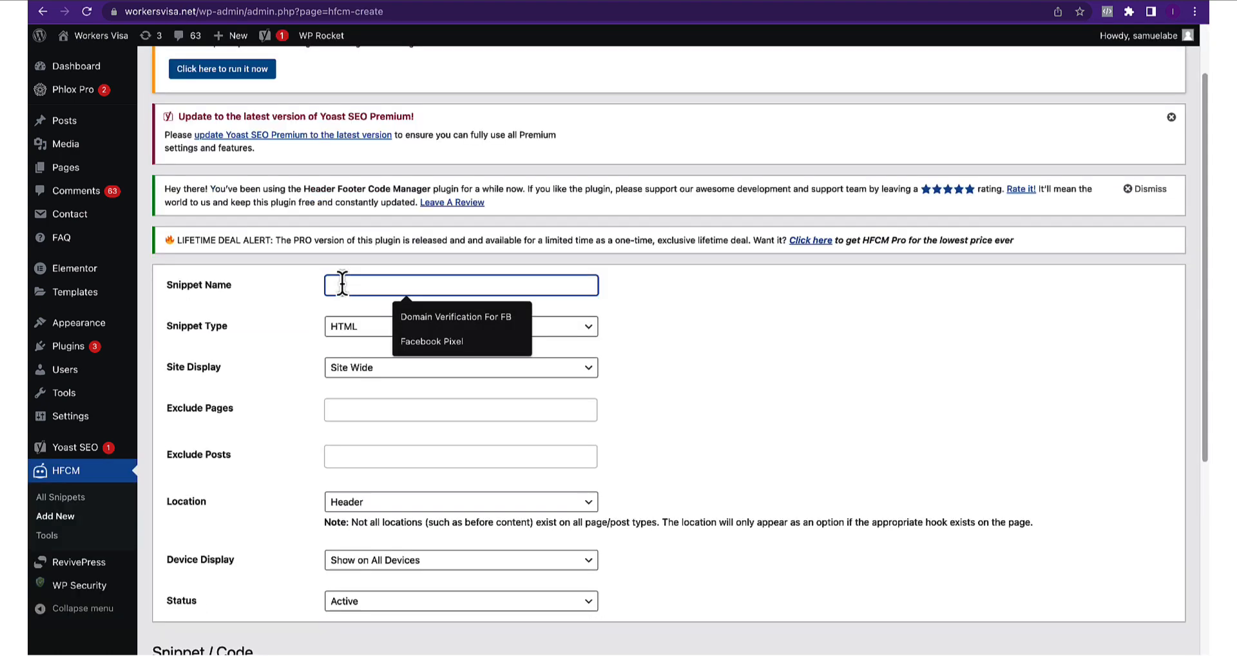
Name the new HFCM snippet 'Purchase - Nicer Dicer'
click(288, 304)
click(343, 285)
text(Purchase - Nicer Dicer)
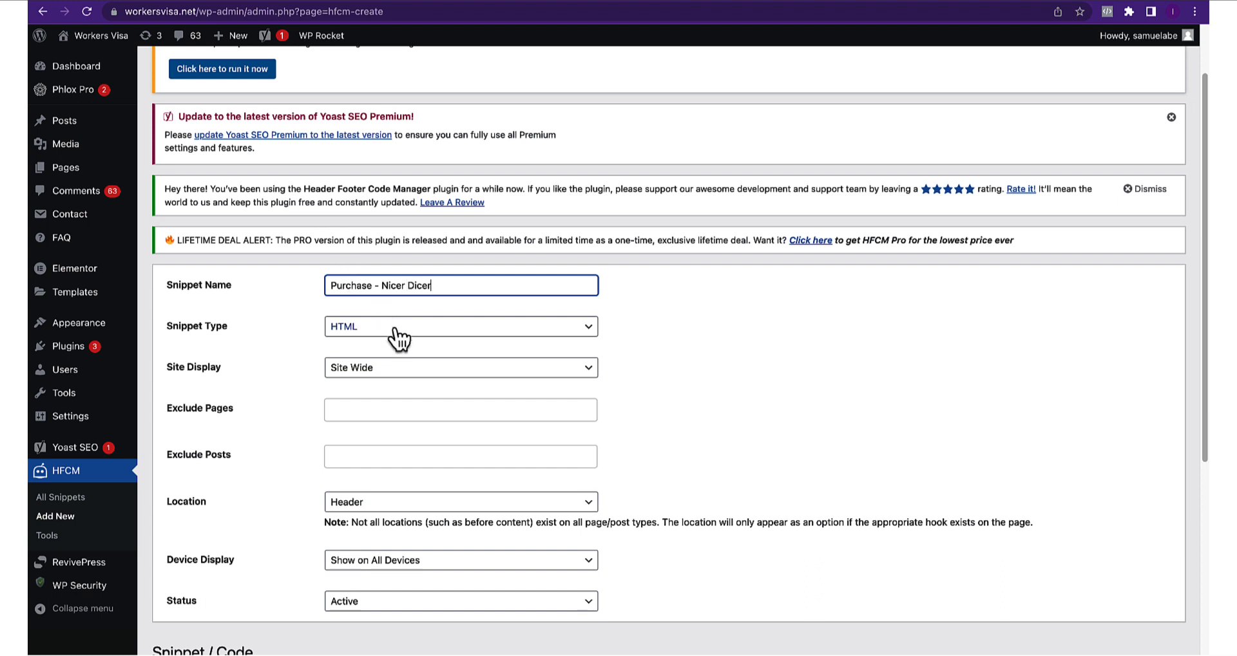
click(360, 379)
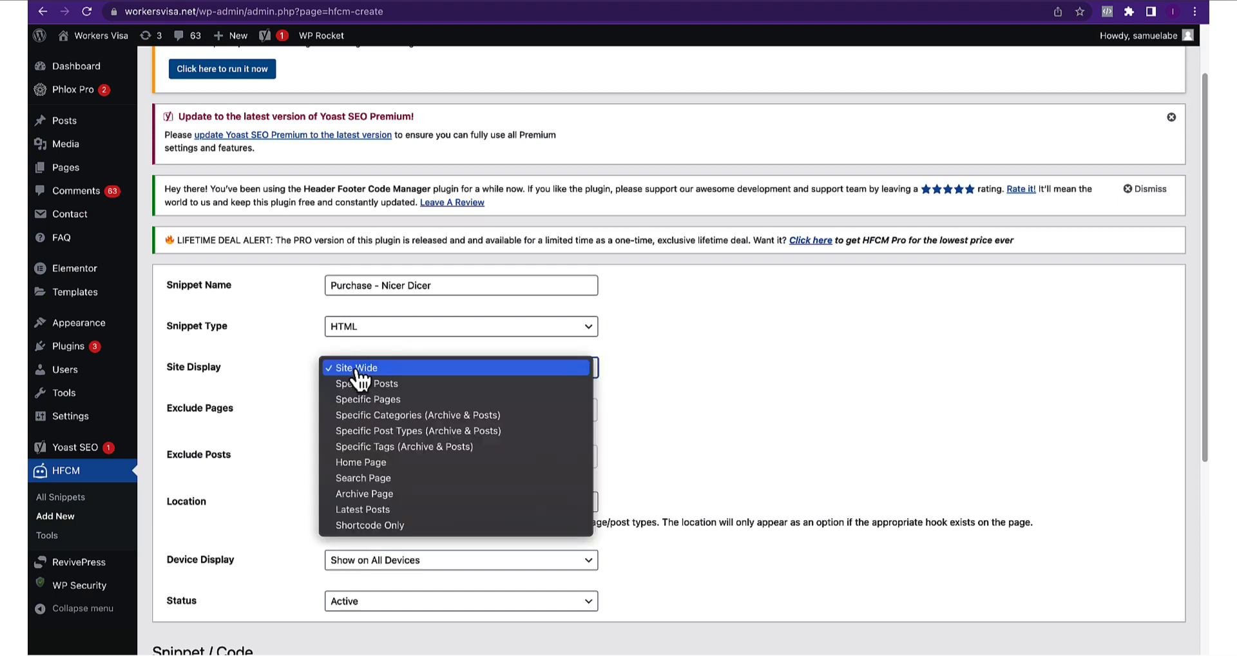
click(934, 1)
click(917, 1)
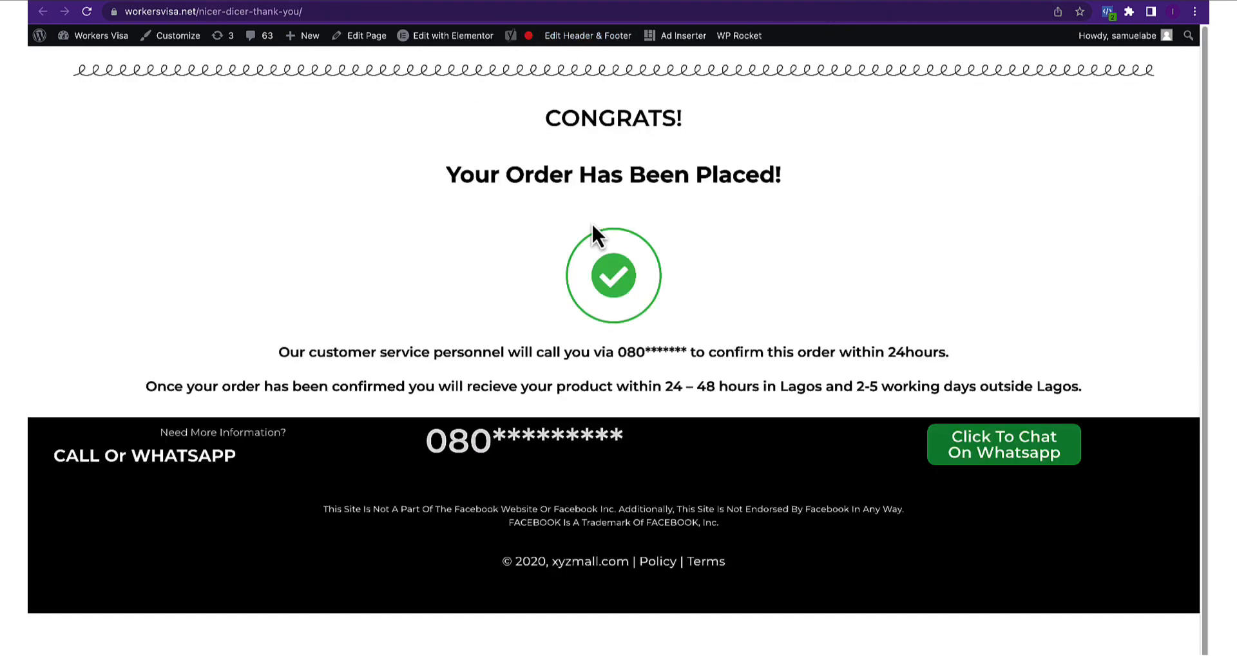
scroll(591, 221, down, 1)
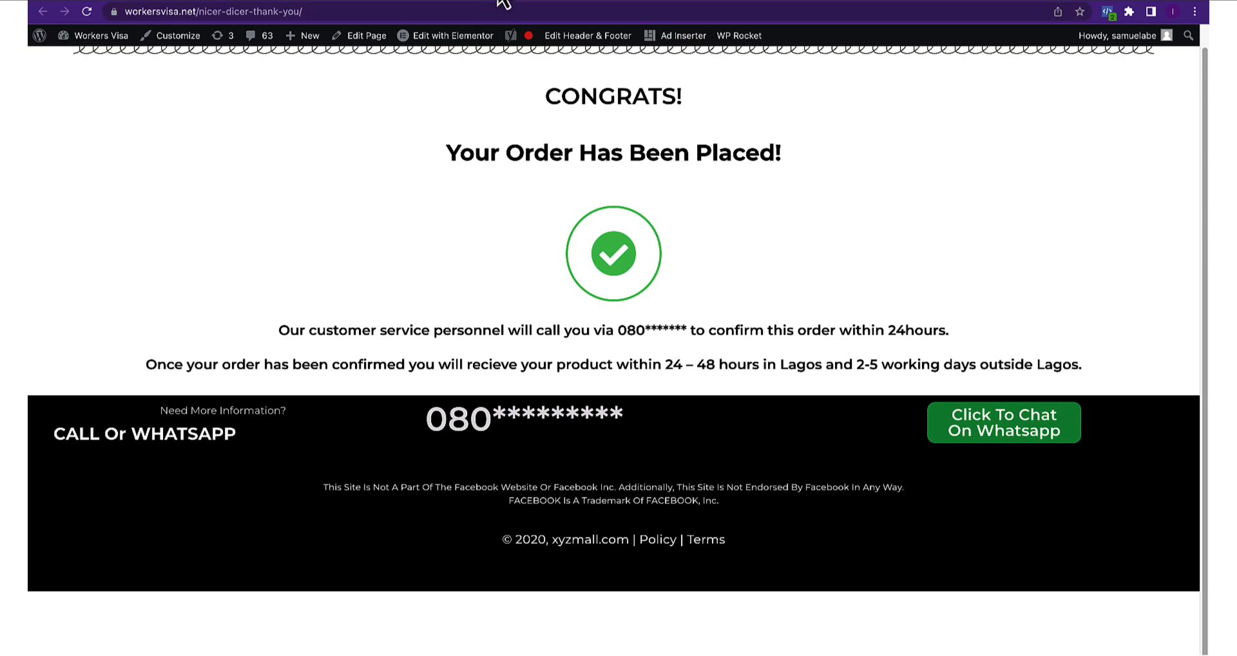
click(589, 2)
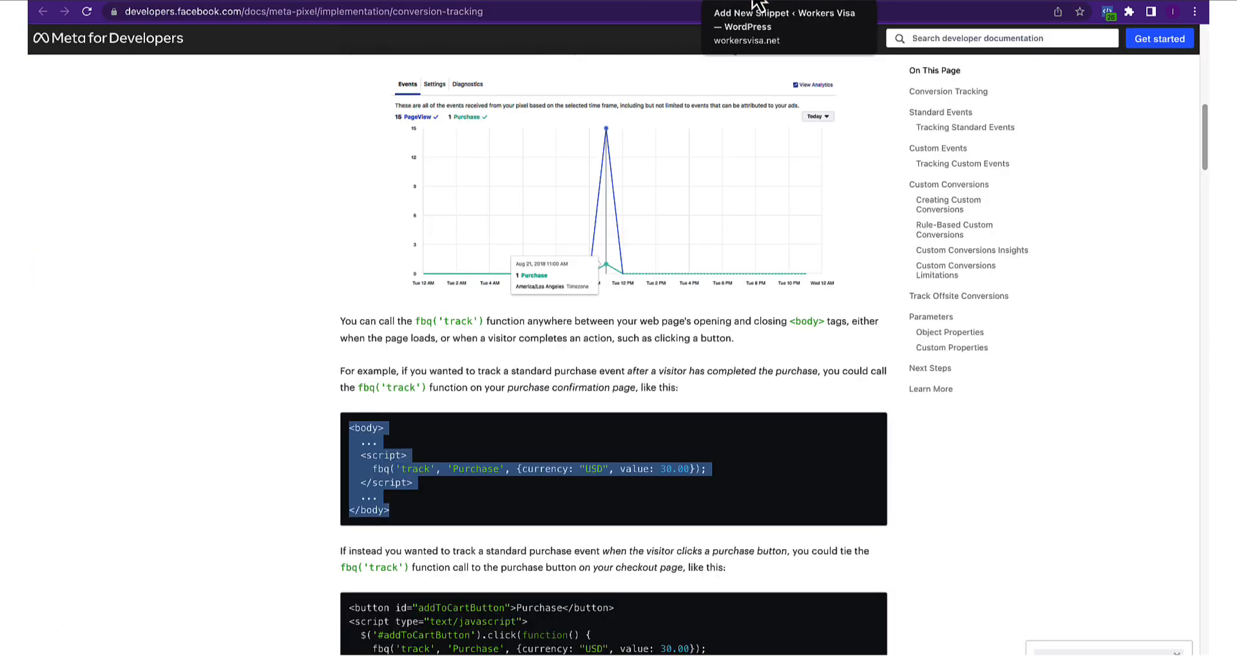
click(753, 1)
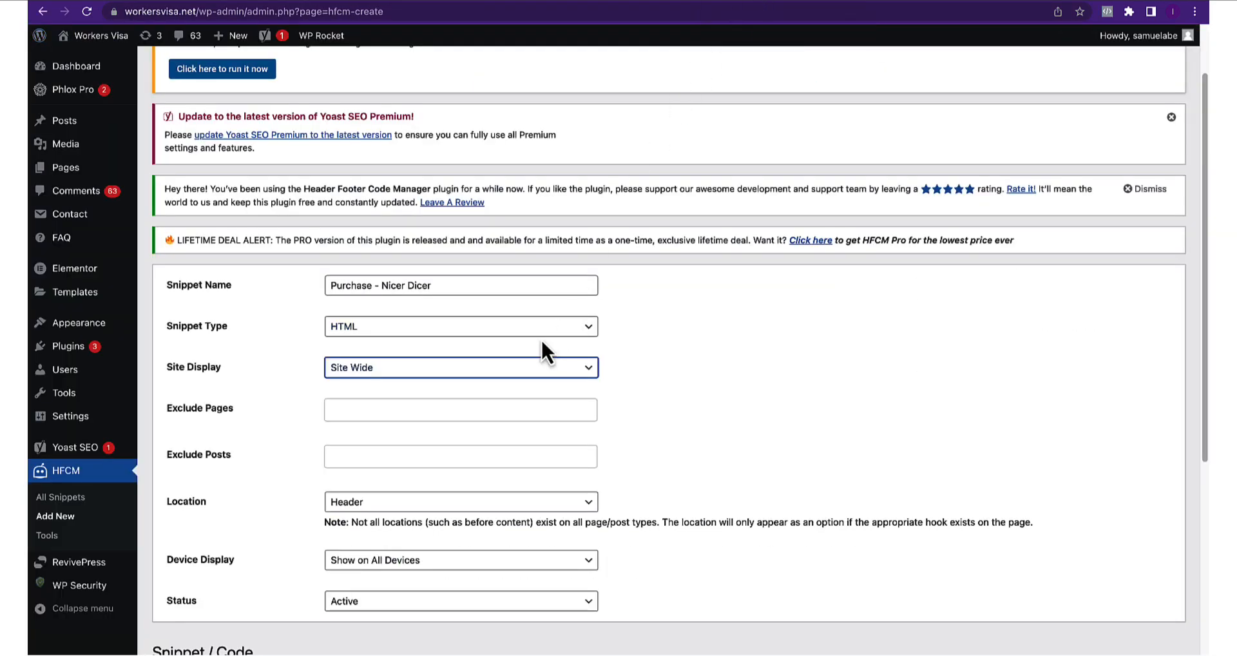
scroll(330, 413, down, 1)
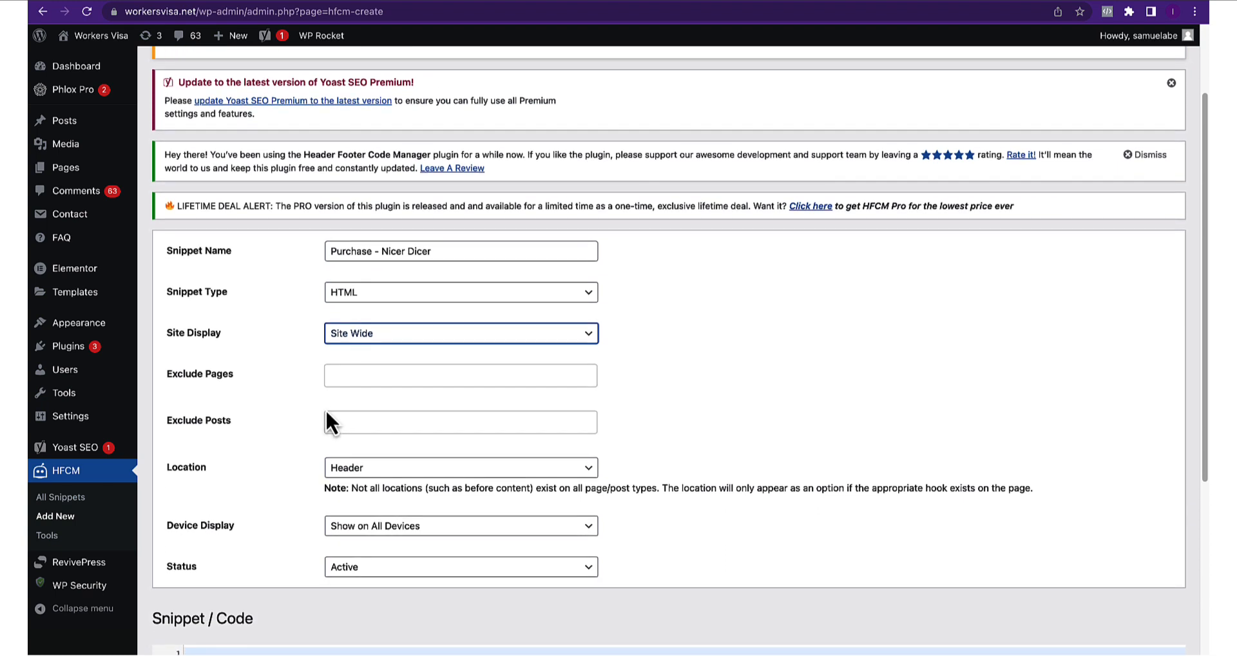
Show the snippet only on the Nicer Dicer - Thank you page, placed Before Content
click(358, 338)
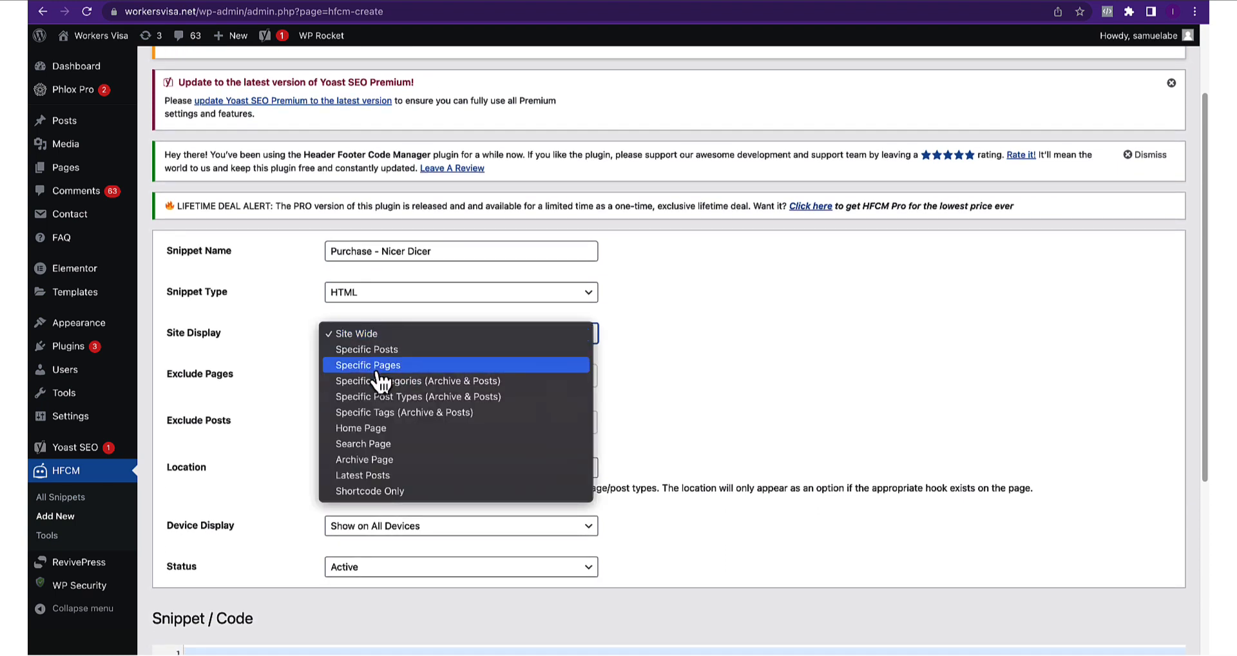
click(377, 369)
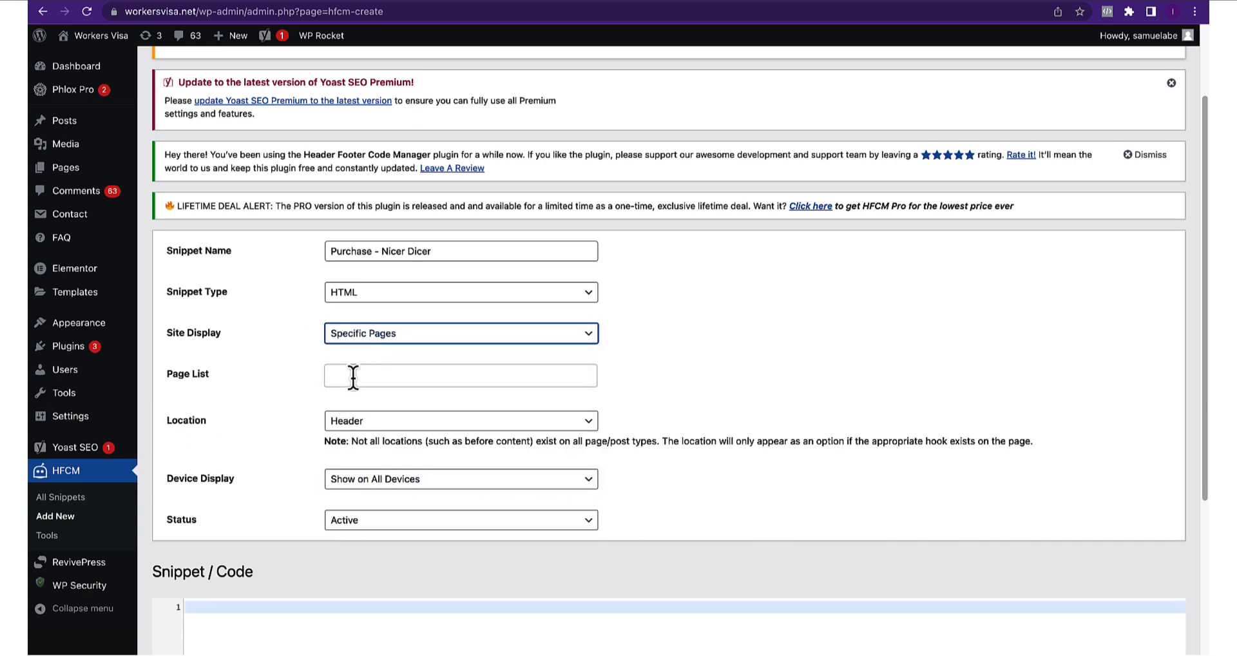
click(343, 377)
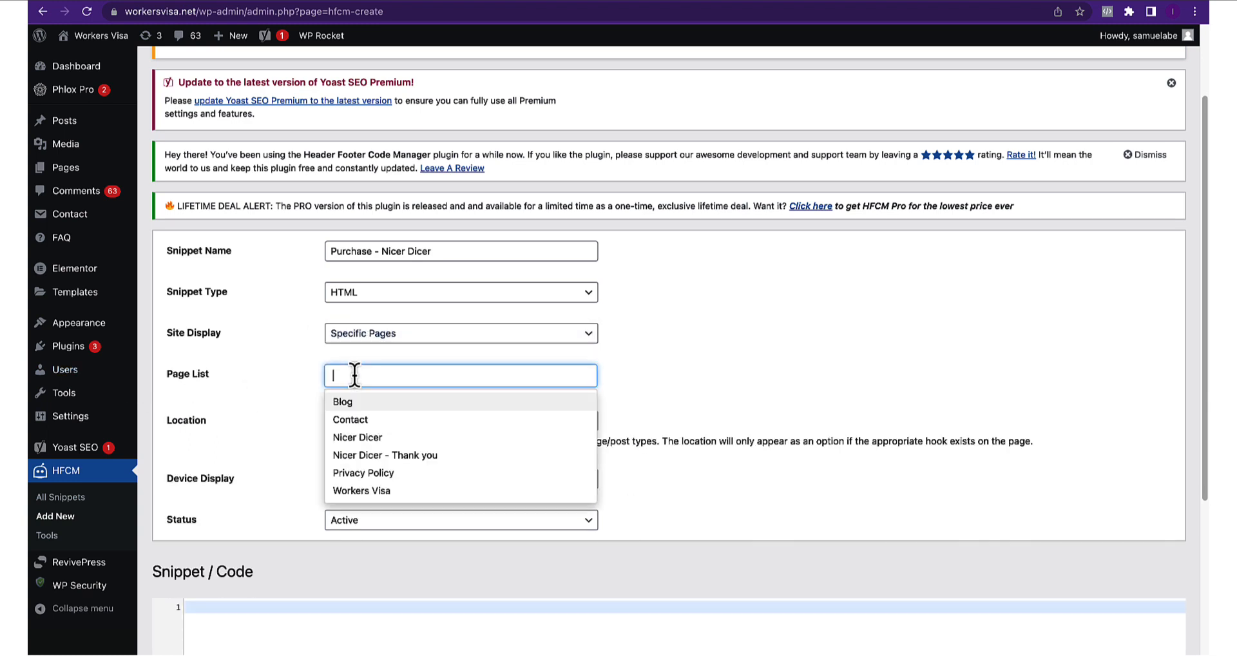
click(373, 455)
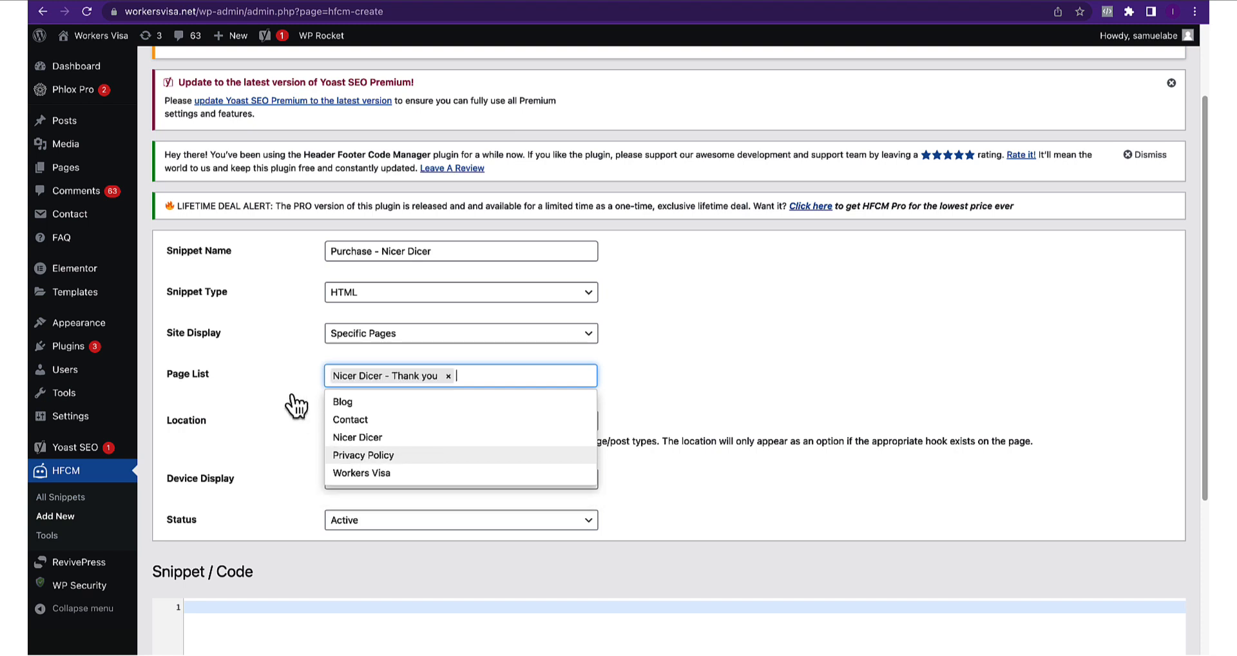
click(308, 419)
scroll(310, 421, down, 2)
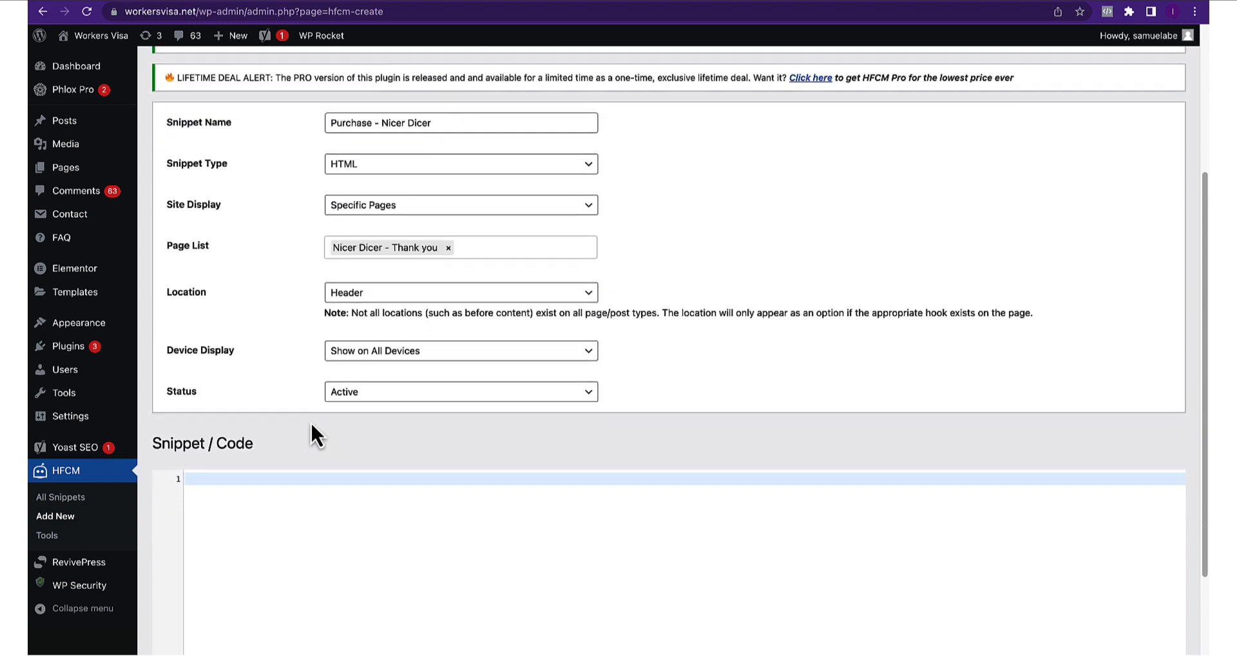
click(353, 296)
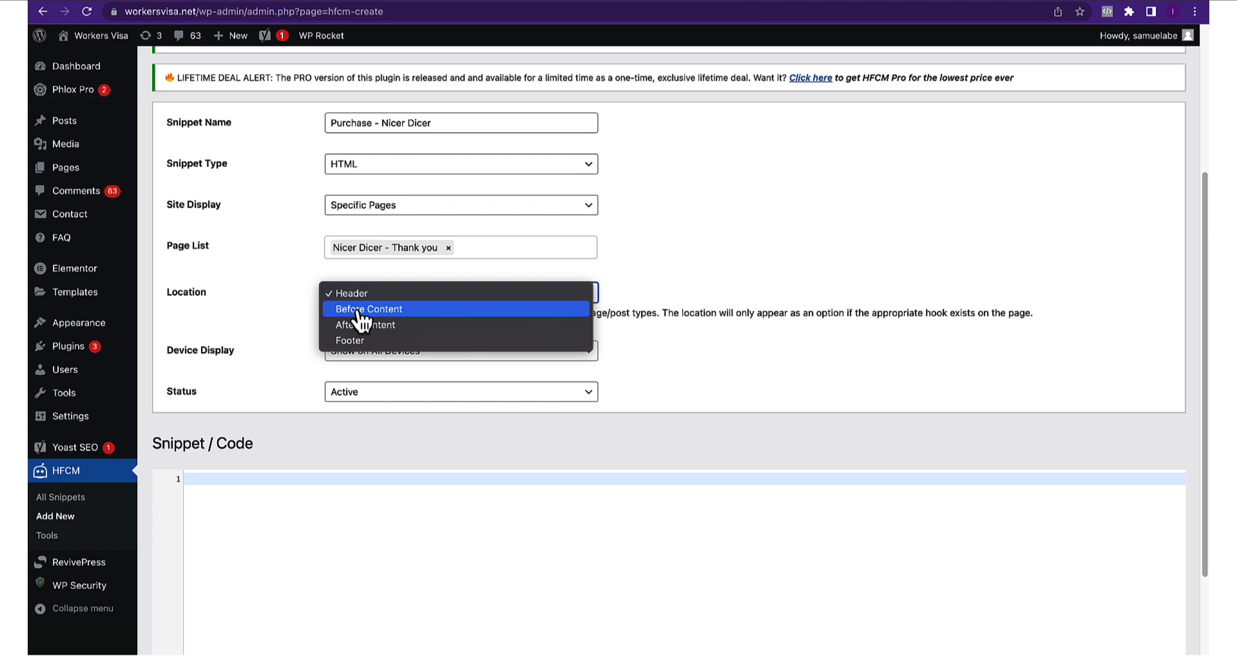
click(361, 310)
scroll(359, 361, down, 3)
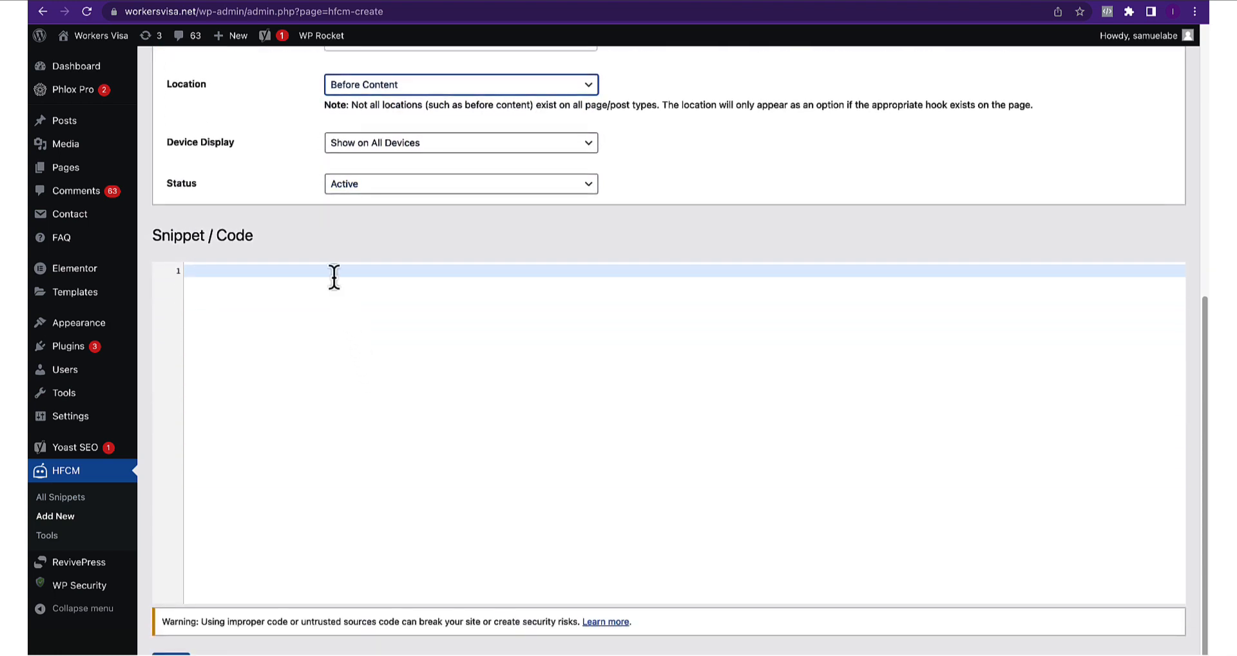
Paste the Purchase tracking code for all devices, change its currency to NGN, and save
click(364, 147)
click(335, 238)
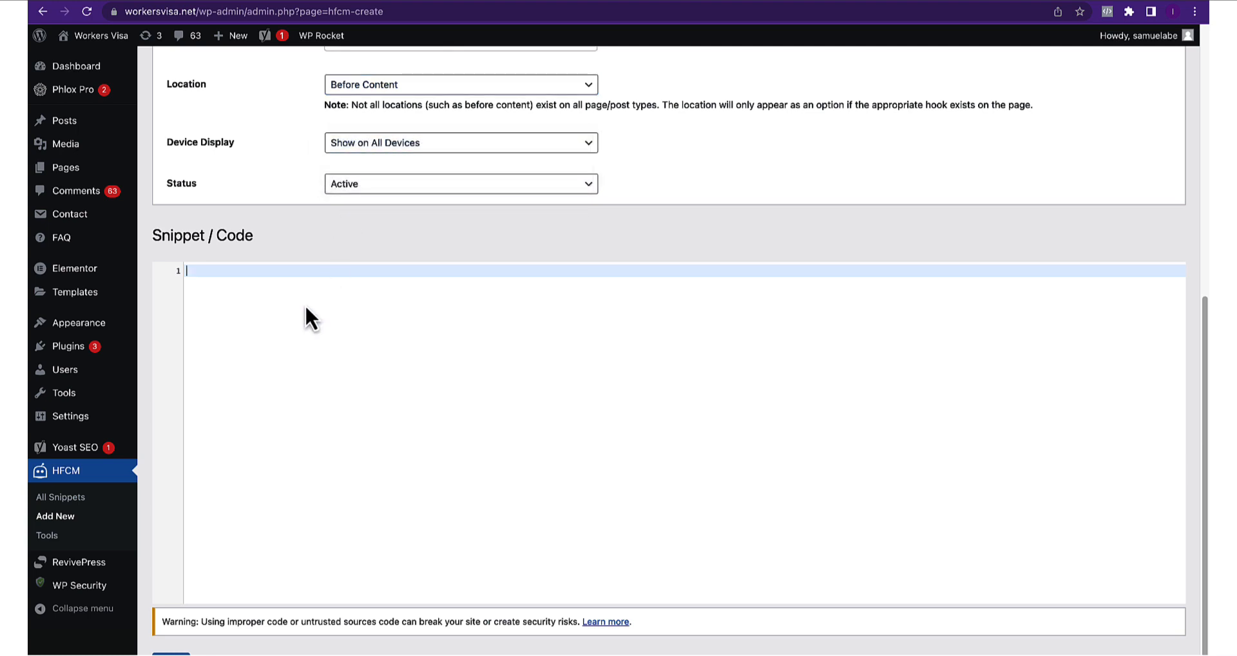
text(<body>   ...   <script>     fbq('track', 'Purchase', {currency: "USD", value: 30.00});   </script>   ... </body>)
click(482, 309)
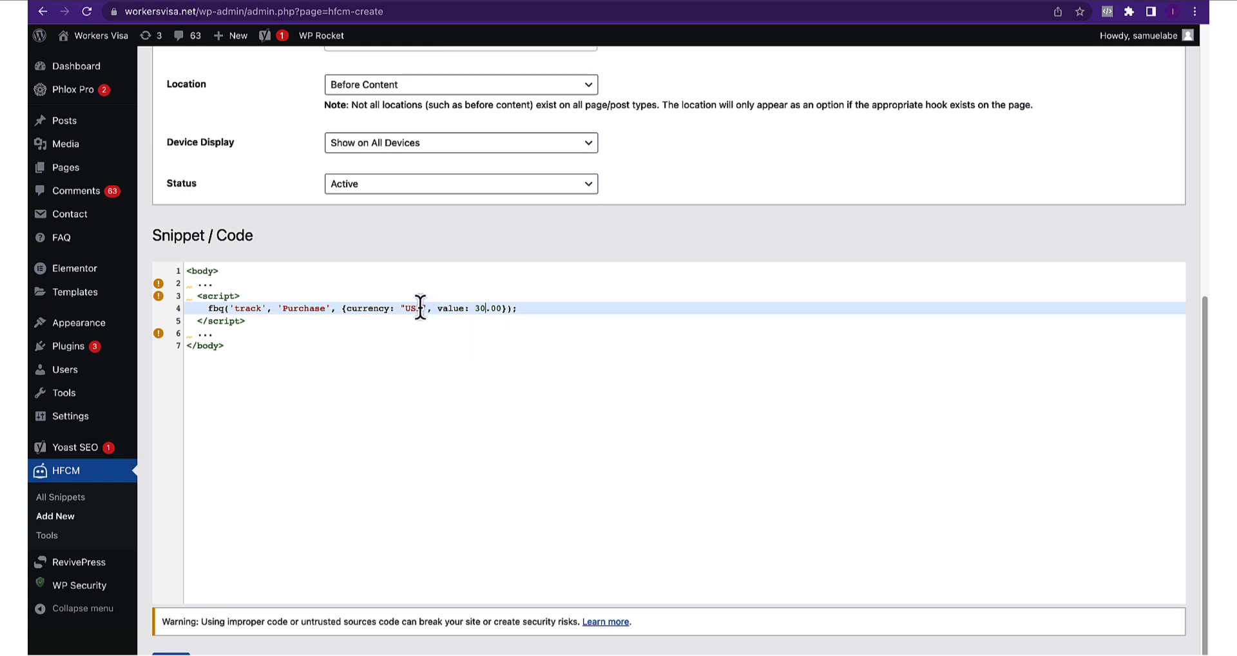
key(BackSpace)
key(BackSpace)
key(BackSpace)
text(NGN)
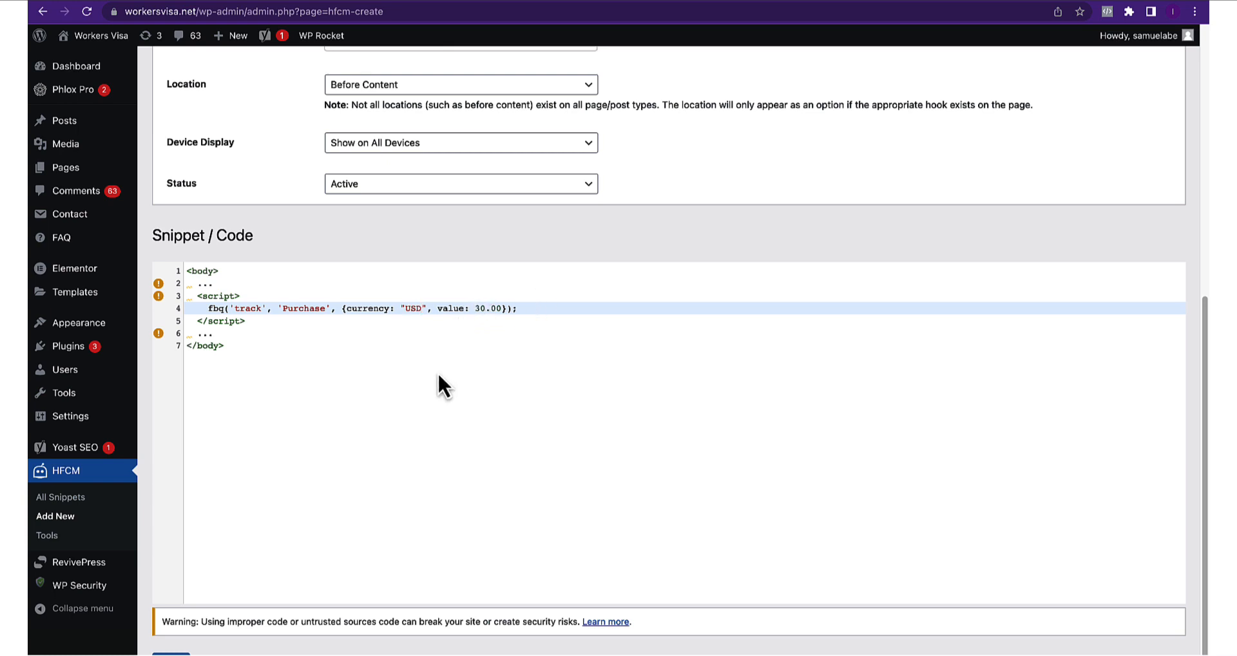
click(444, 399)
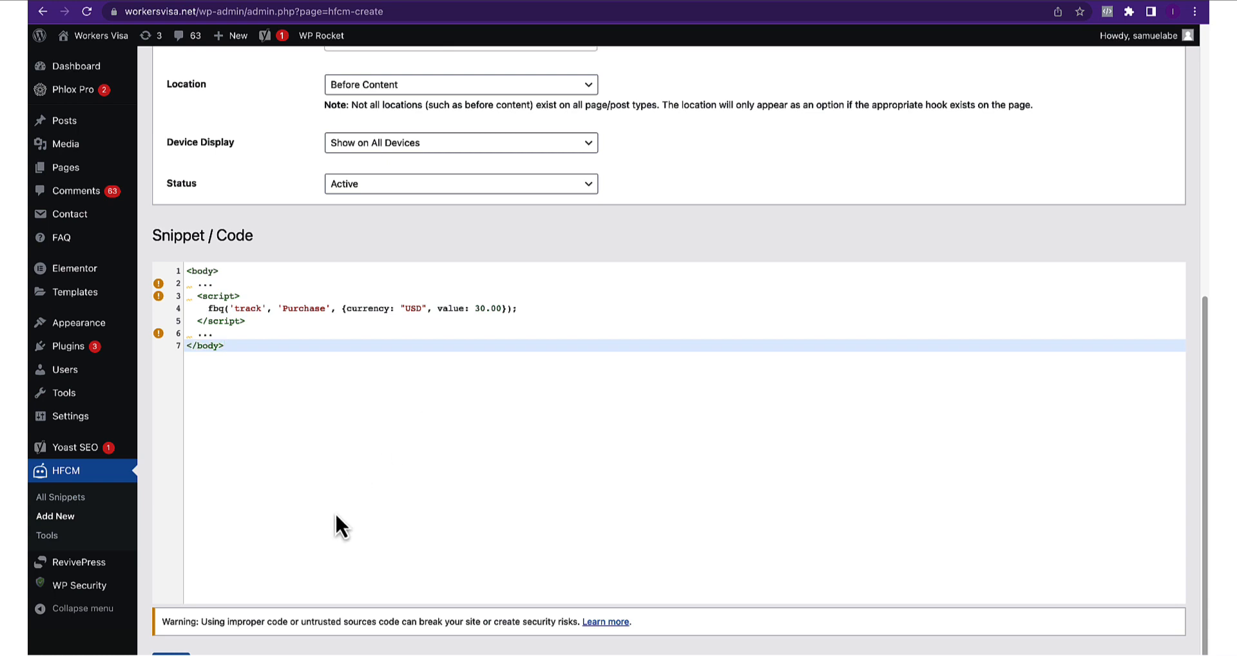
click(171, 654)
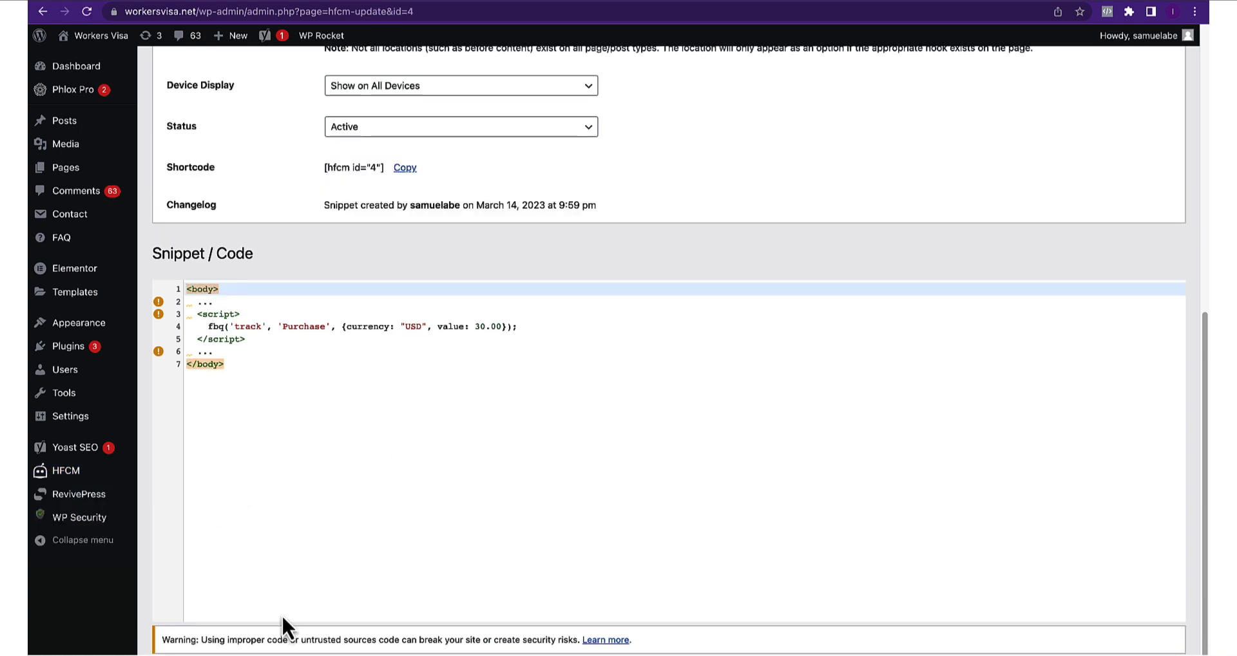
click(566, 0)
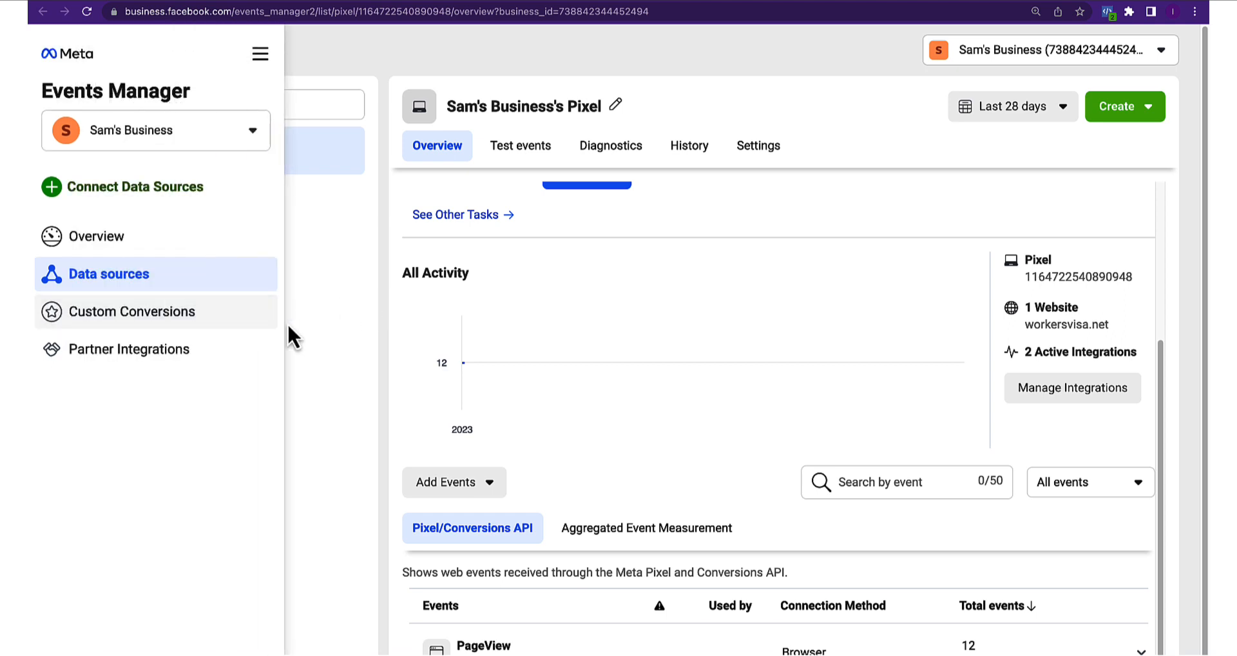
Start a new custom conversion named 'Purchase - Nicer Dicer'
click(50, 310)
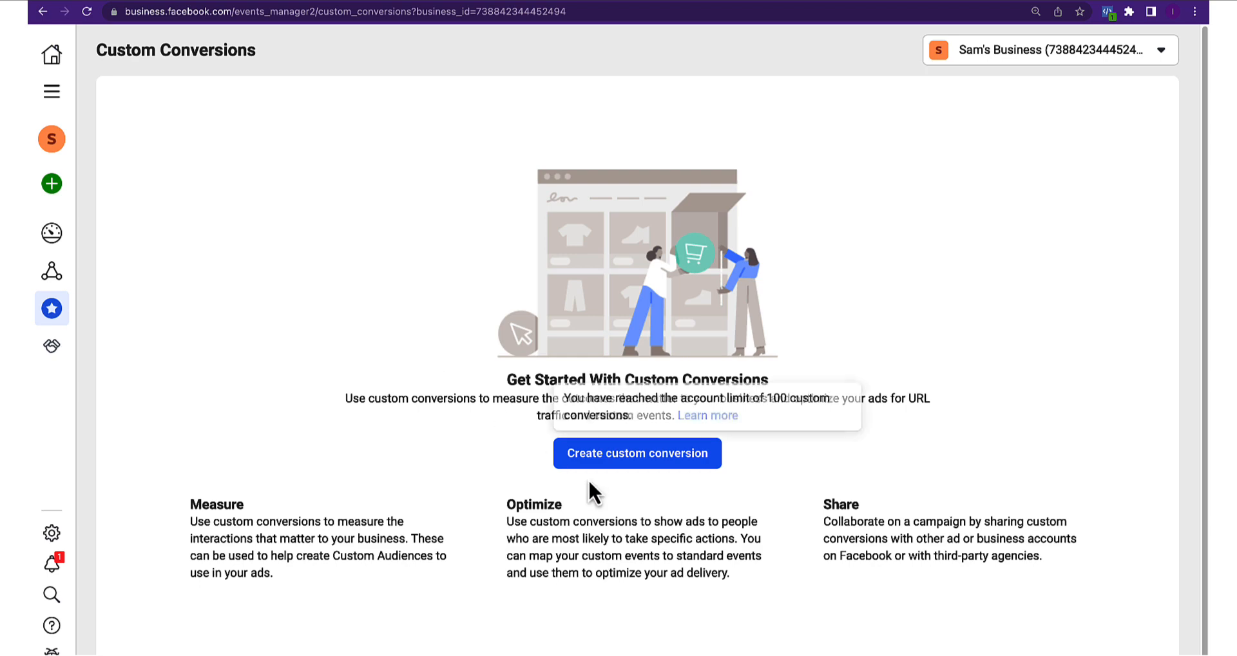
click(599, 452)
click(635, 329)
click(419, 143)
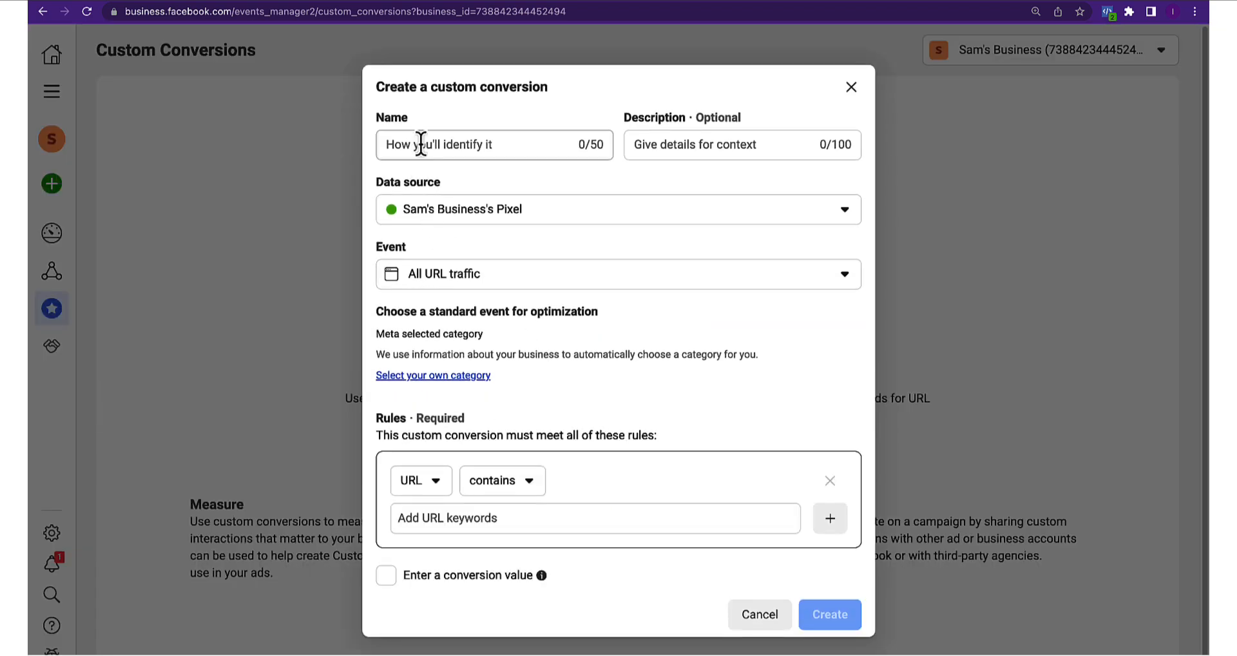
text(P)
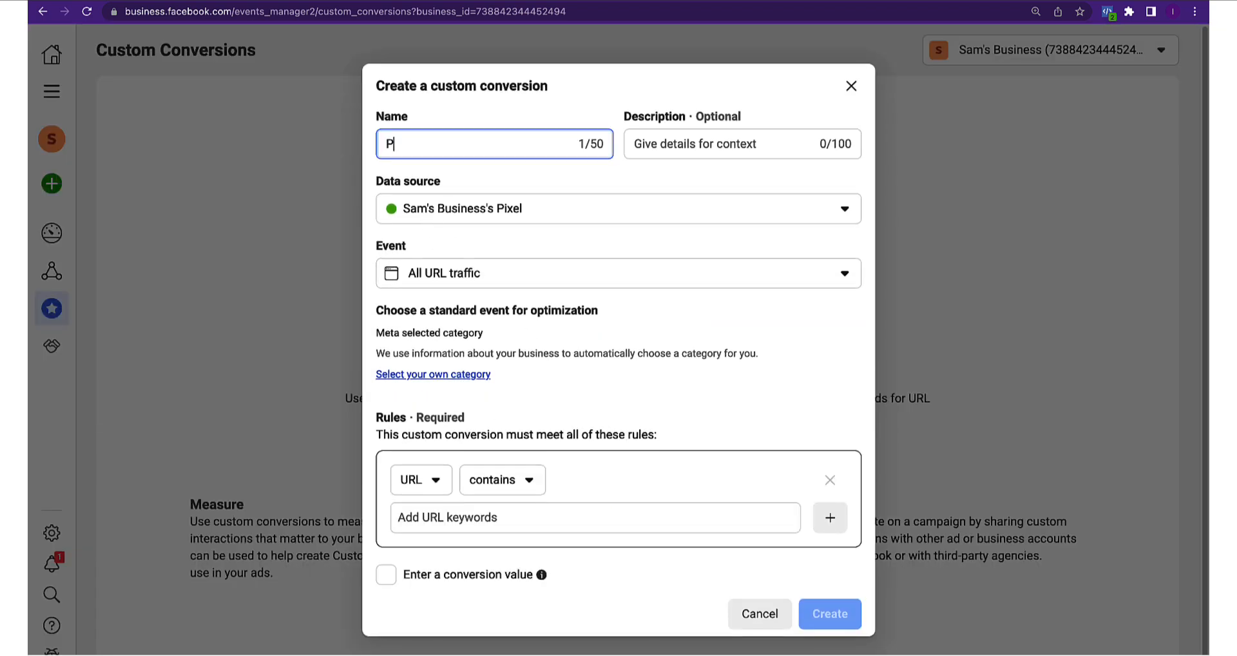
text(urchase - Nicer )
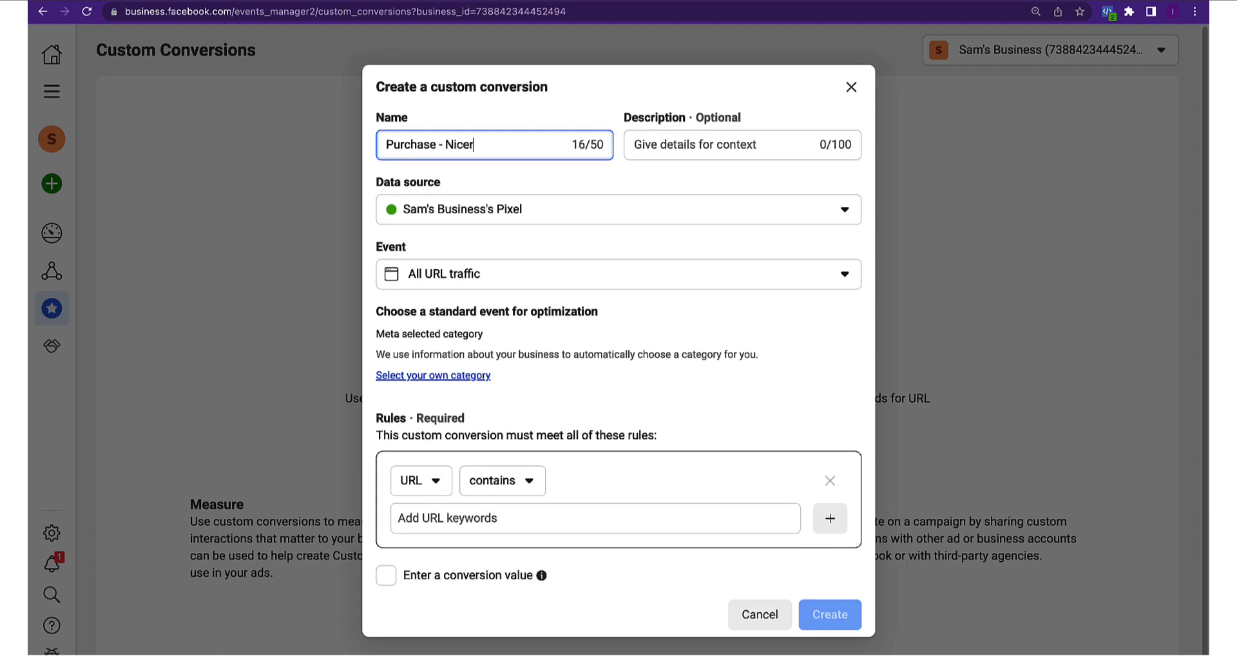
text(Dicer)
Use the business pixel as the data source and Purchase as the optimization category
click(509, 220)
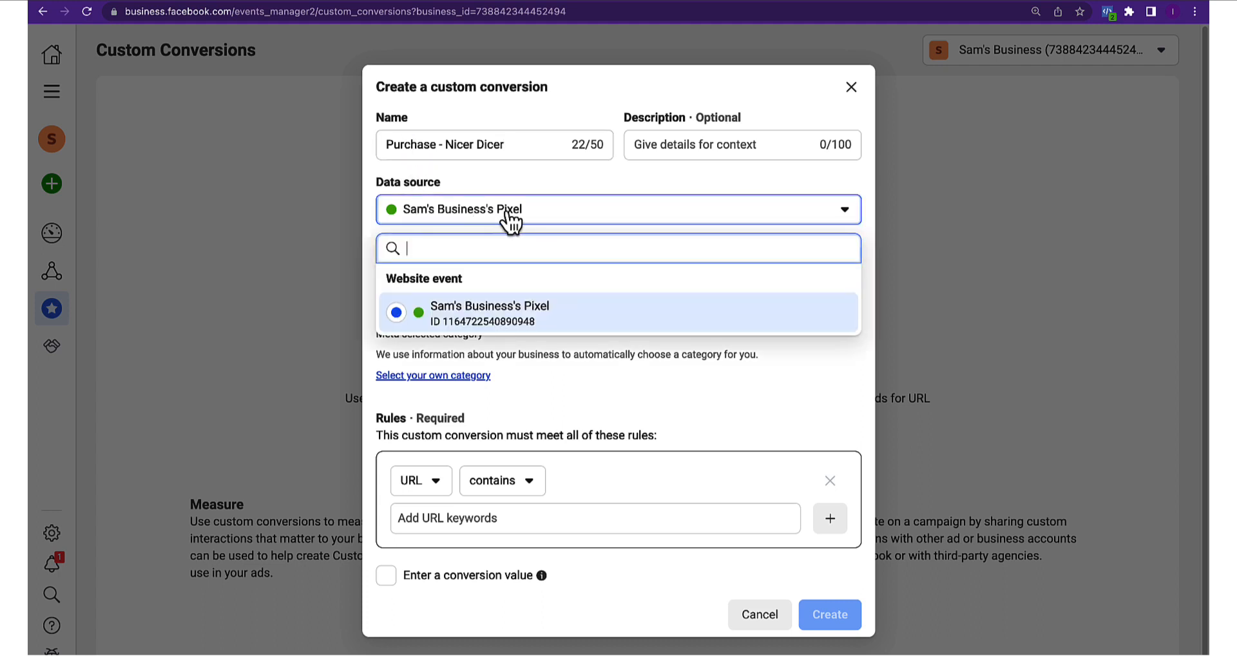
click(571, 210)
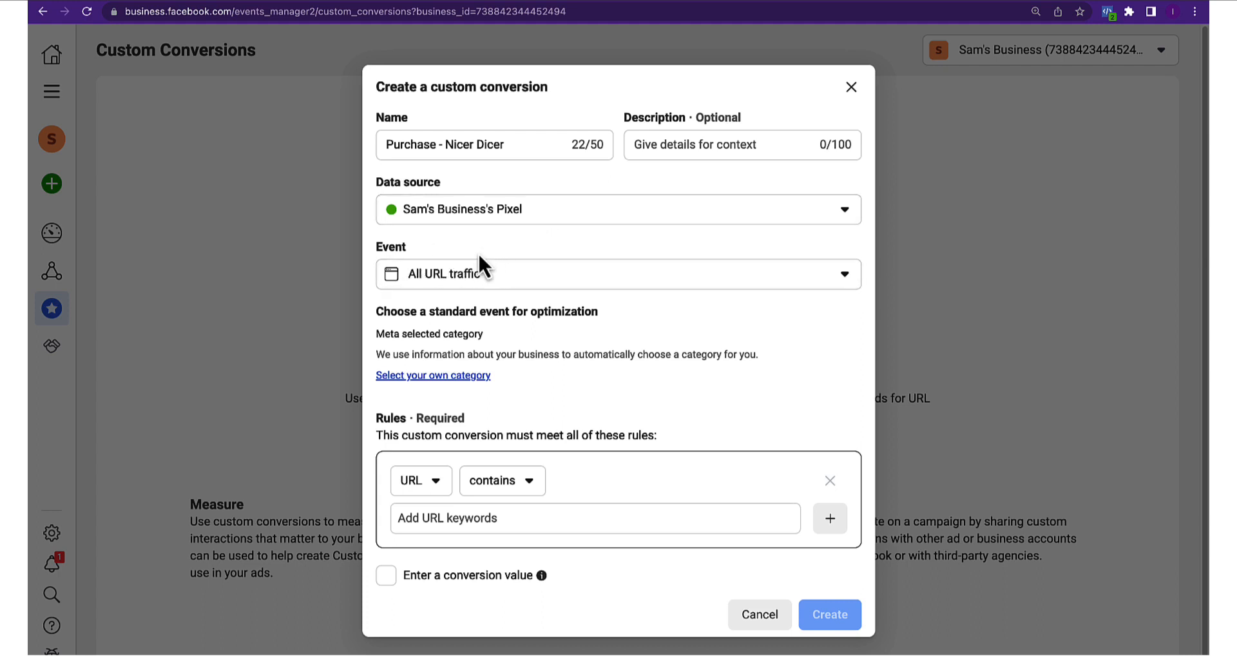
click(428, 376)
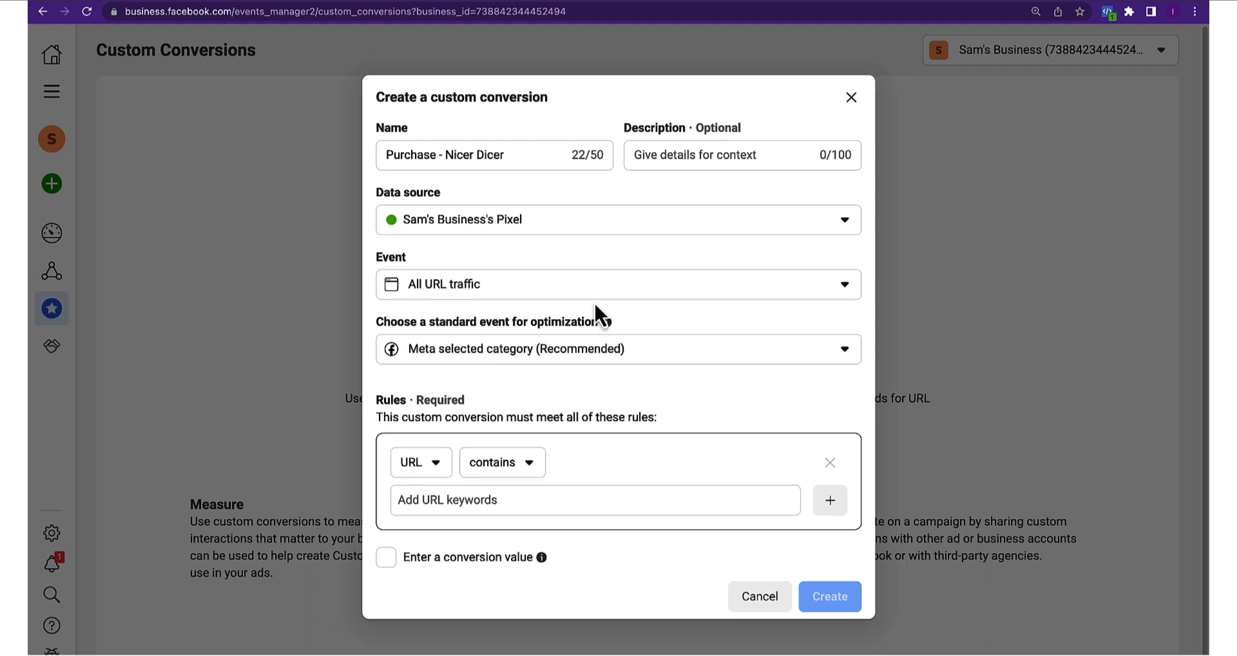
click(643, 287)
click(635, 289)
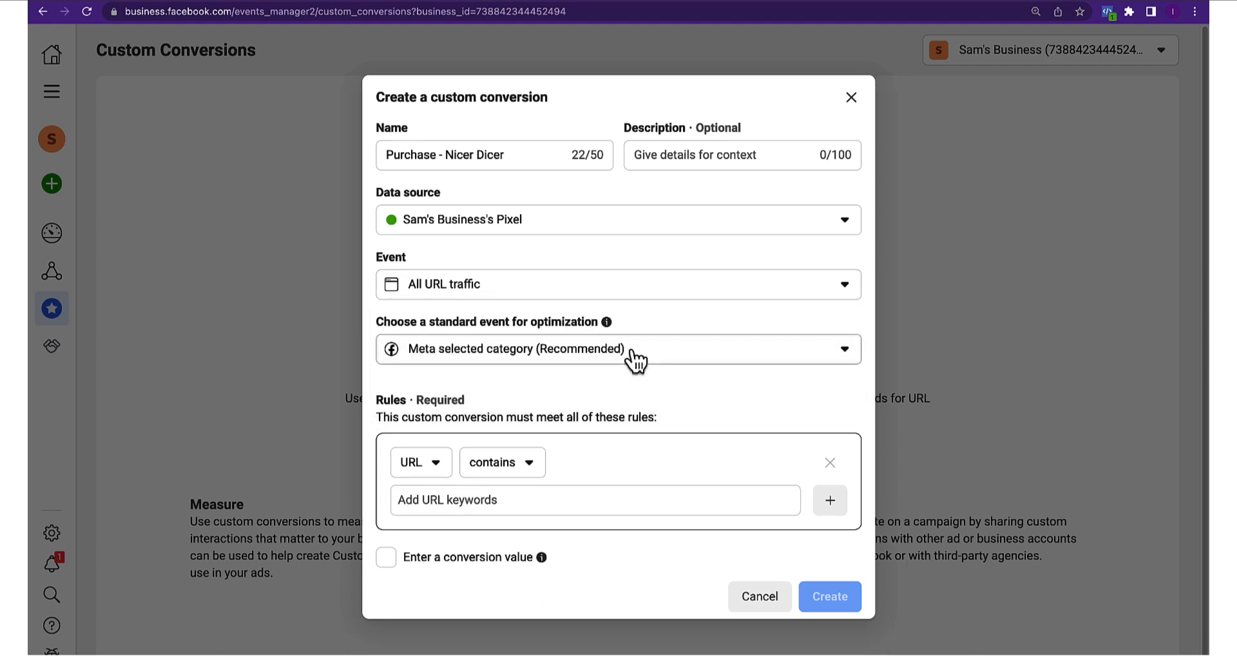
click(634, 359)
scroll(576, 483, down, 6)
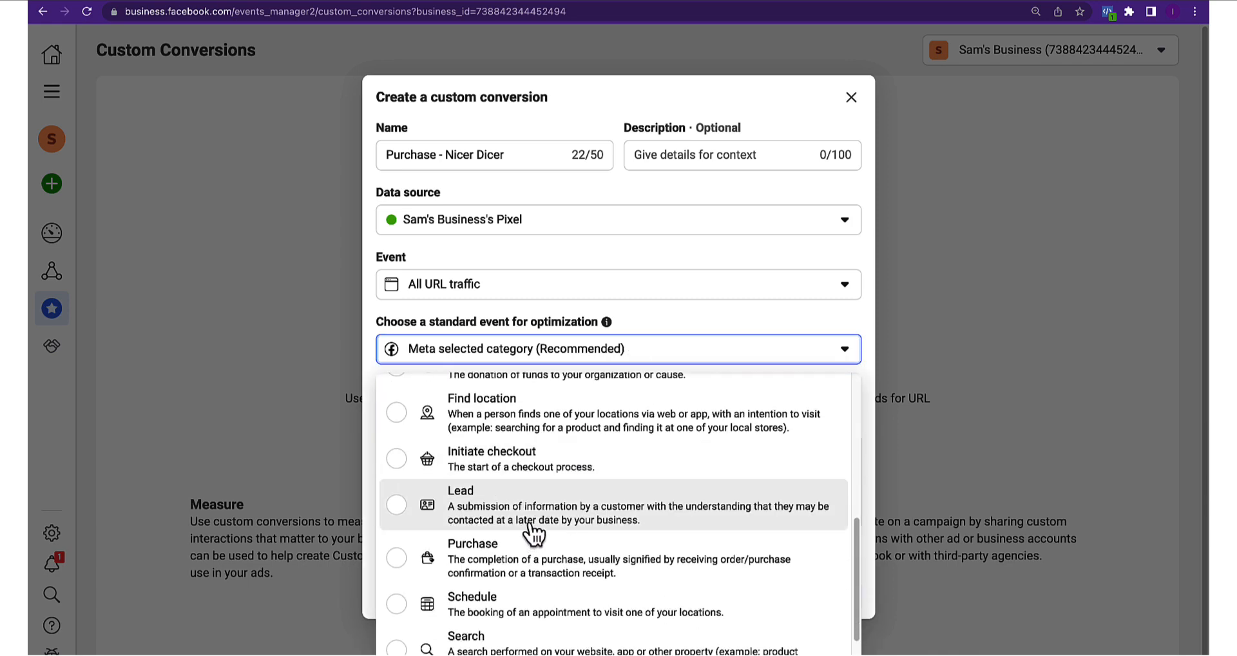
click(499, 561)
Begin a URL-keyword rule and switch to the Nicer Dicer product page tab
click(447, 495)
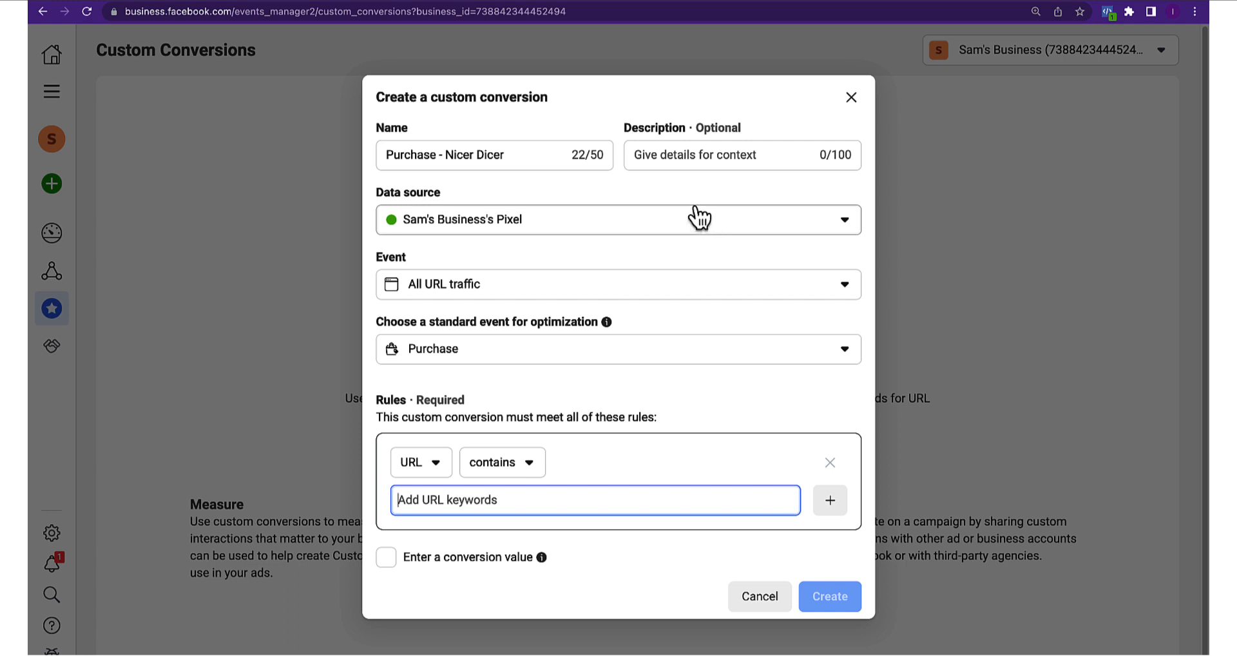
click(813, 3)
scroll(619, 328, up, 5)
scroll(619, 327, down, 20)
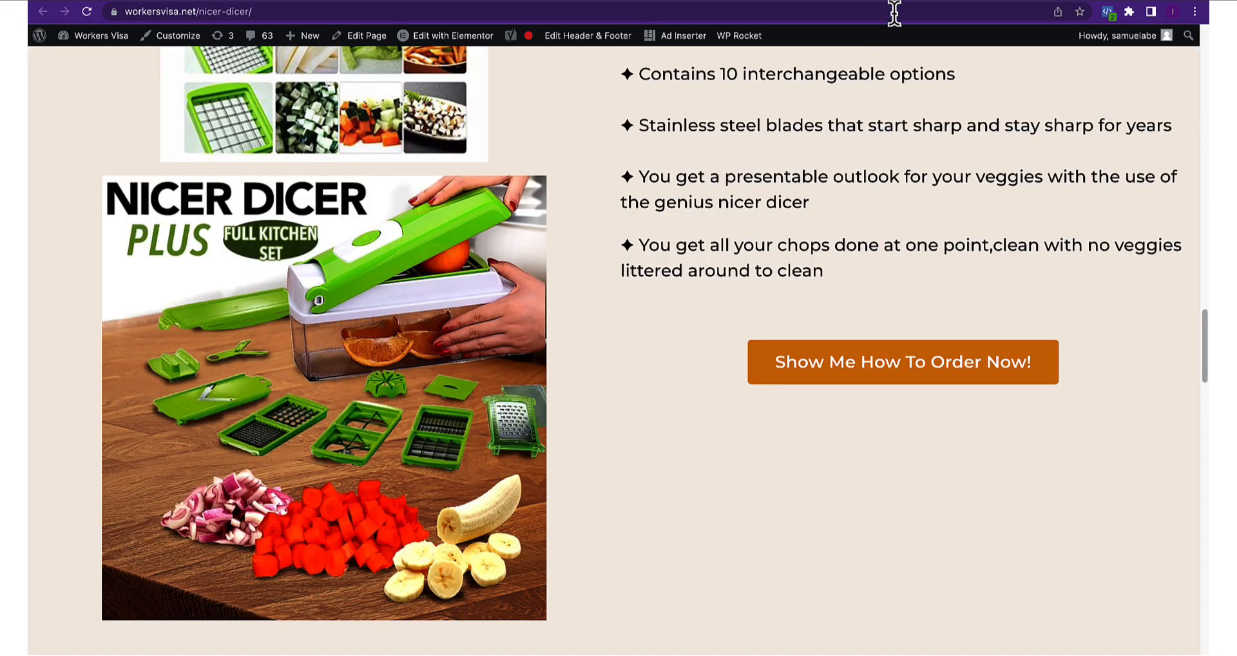
Add the nicer-dicer-thank-you page URL as the conversion's URL keyword and create it
click(911, 3)
click(466, 12)
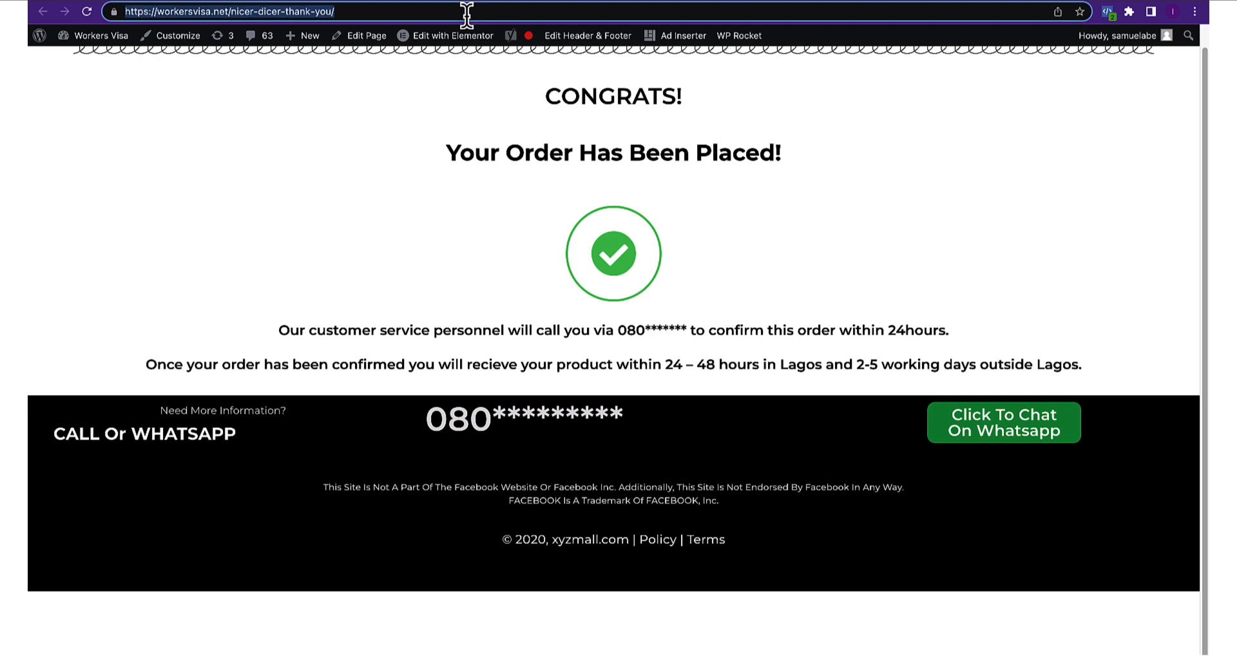
click(567, 2)
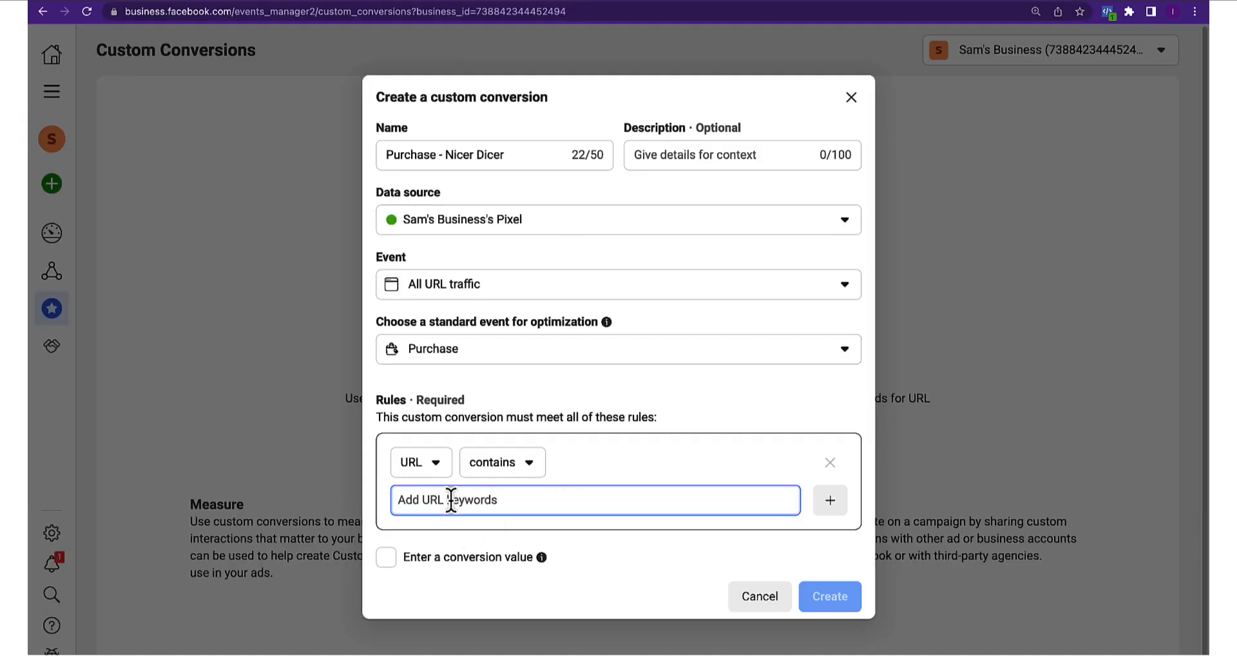
text(https://workersvisa.net/nicer-dicer-thank-you/)
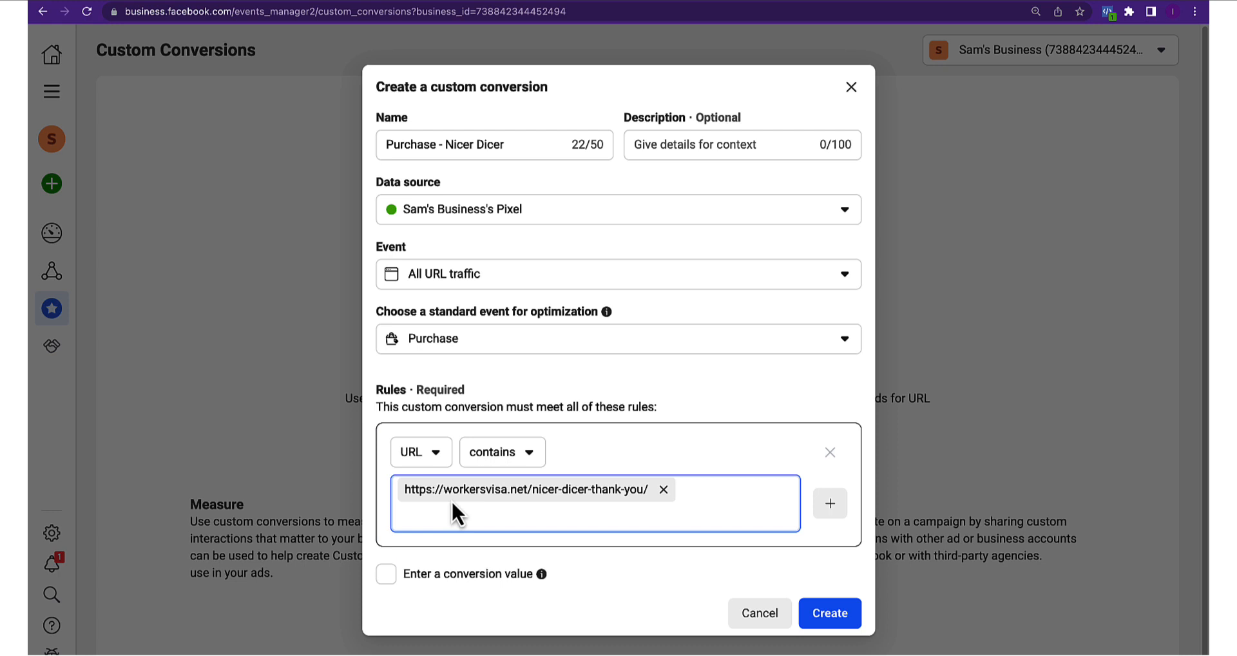
click(375, 511)
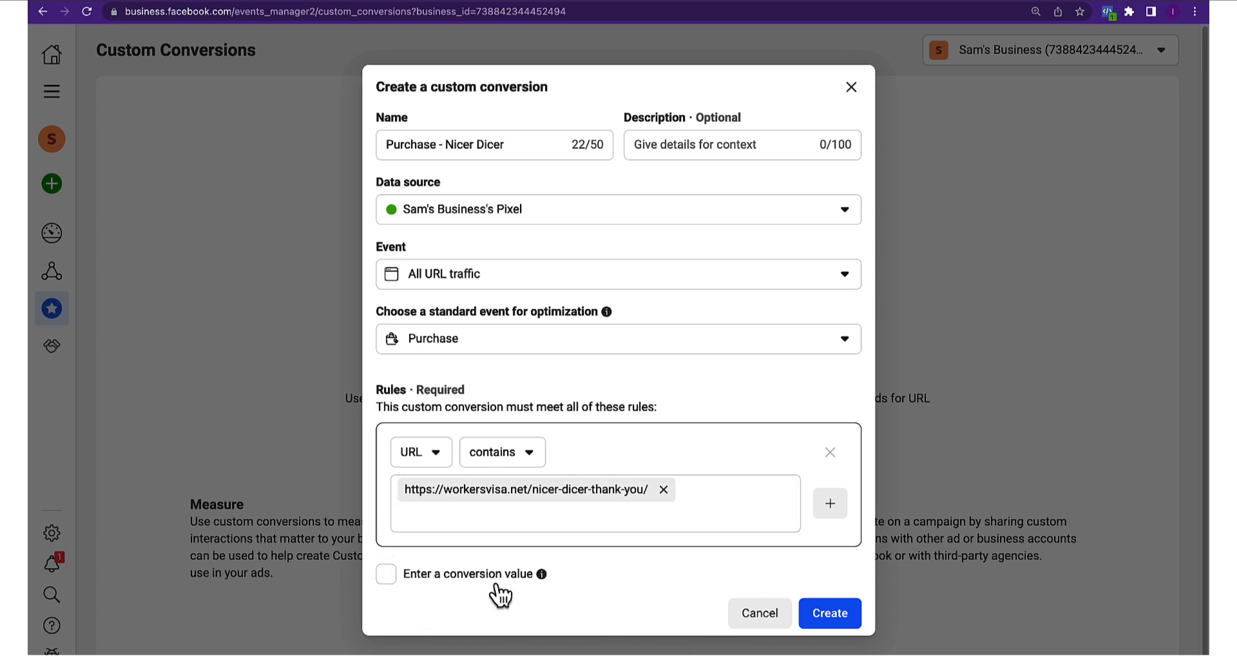
click(827, 617)
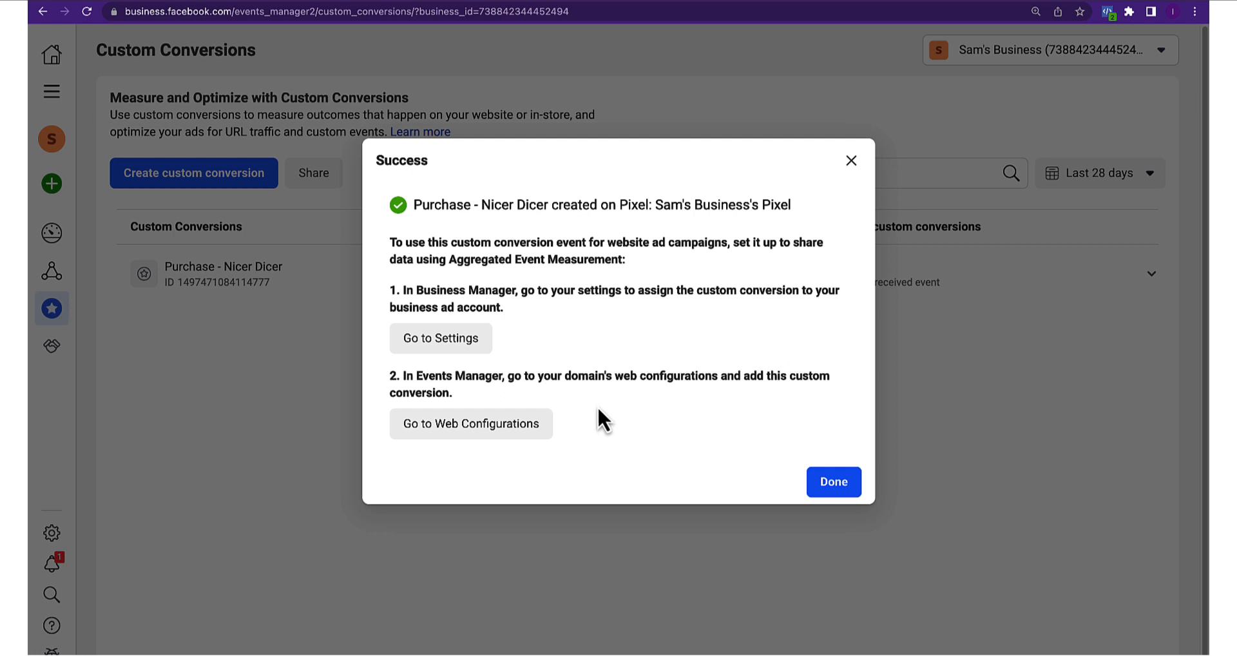
In Business Settings, assign the business ad account to the Purchase - Nicer Dicer conversion
right_click(445, 347)
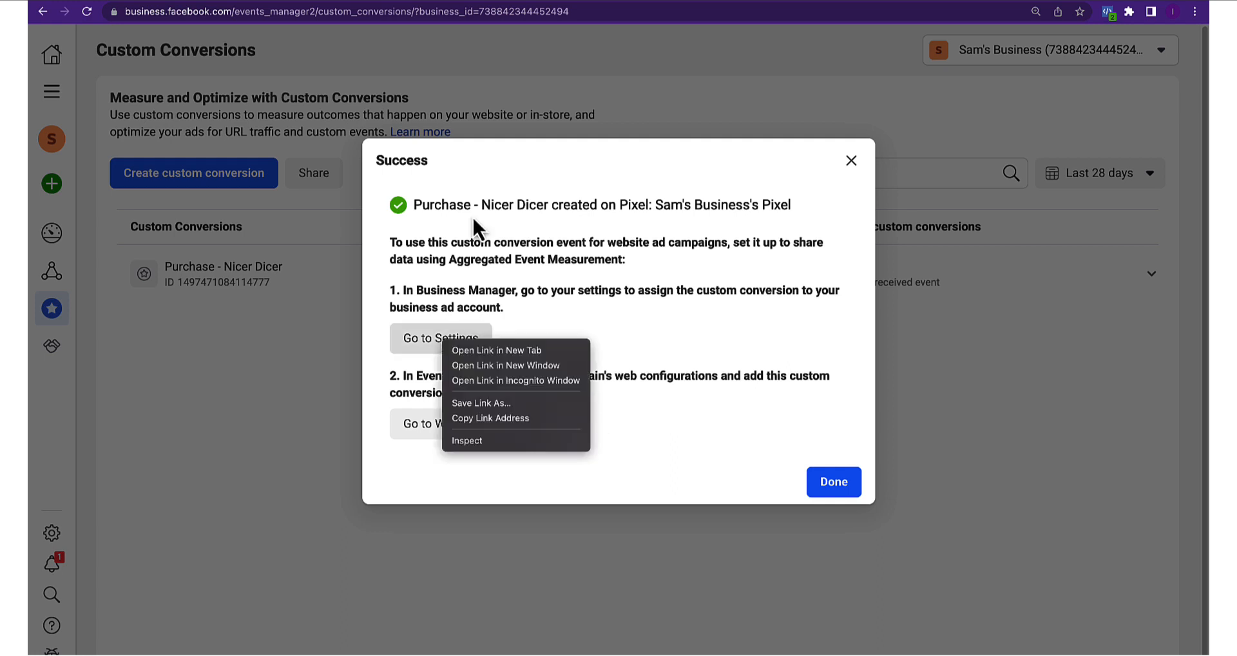
click(489, 364)
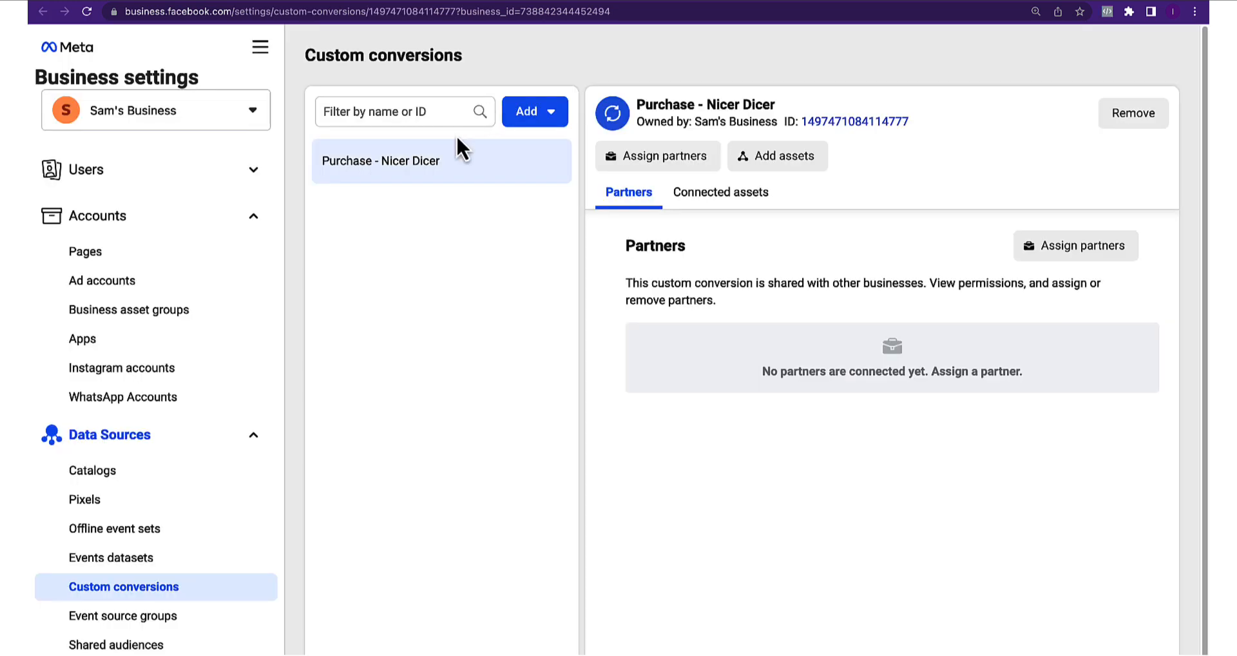
click(401, 166)
click(760, 162)
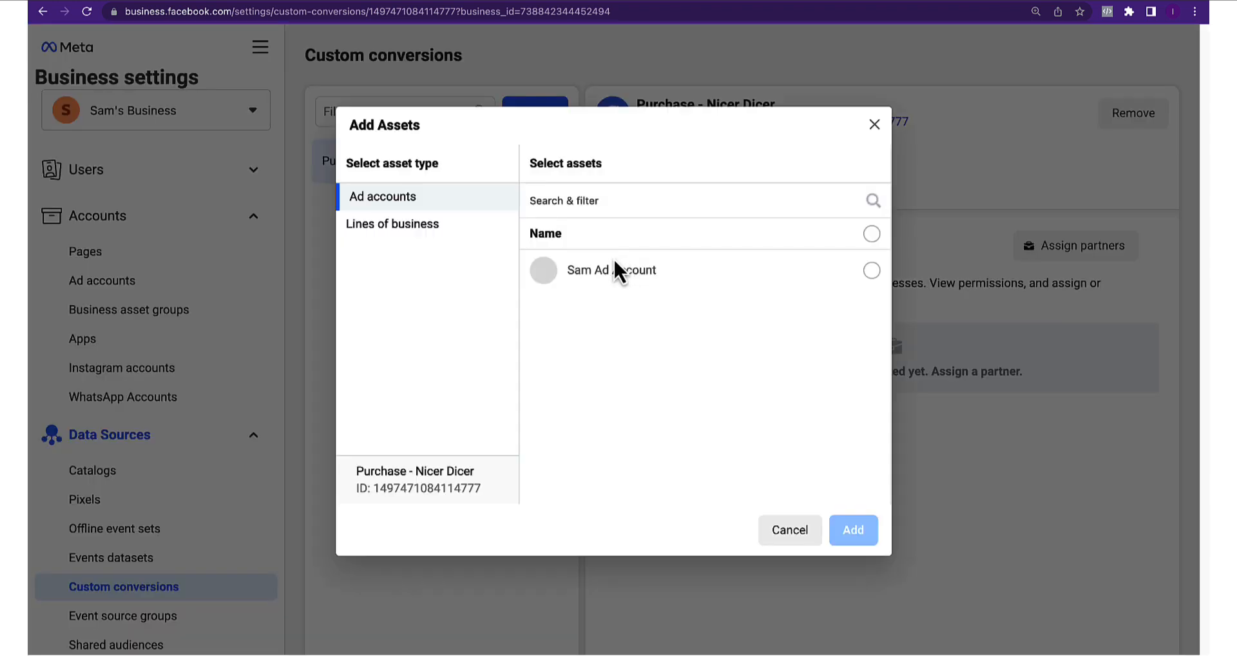
click(872, 270)
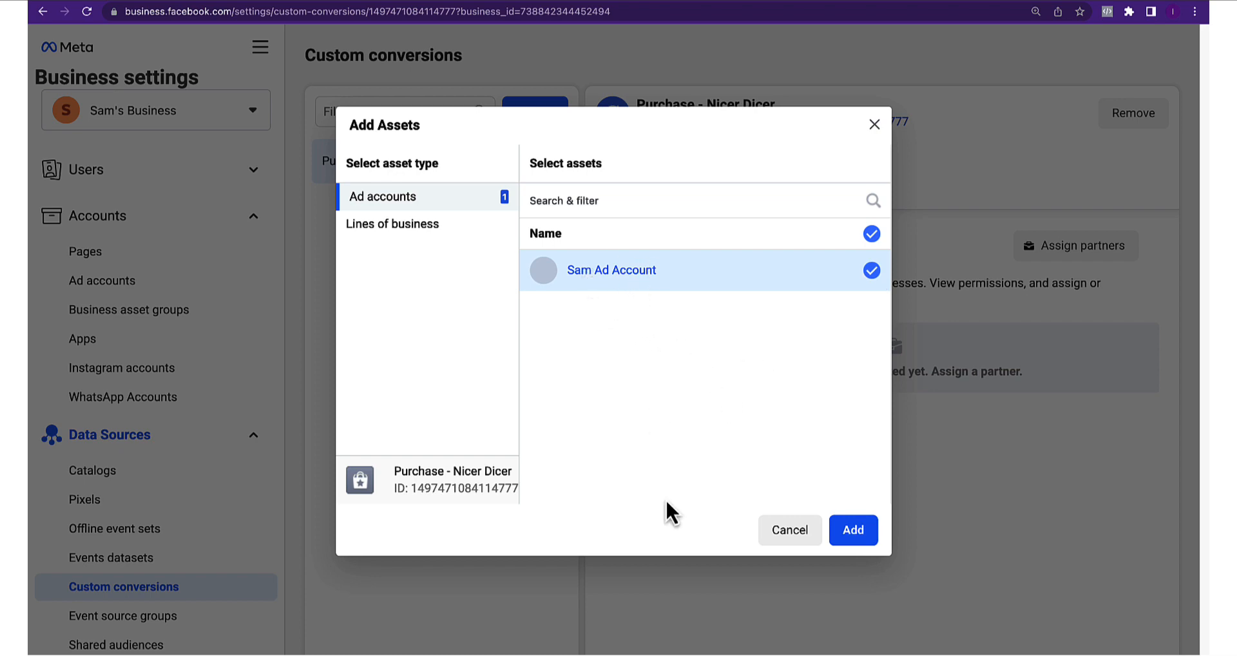
click(853, 536)
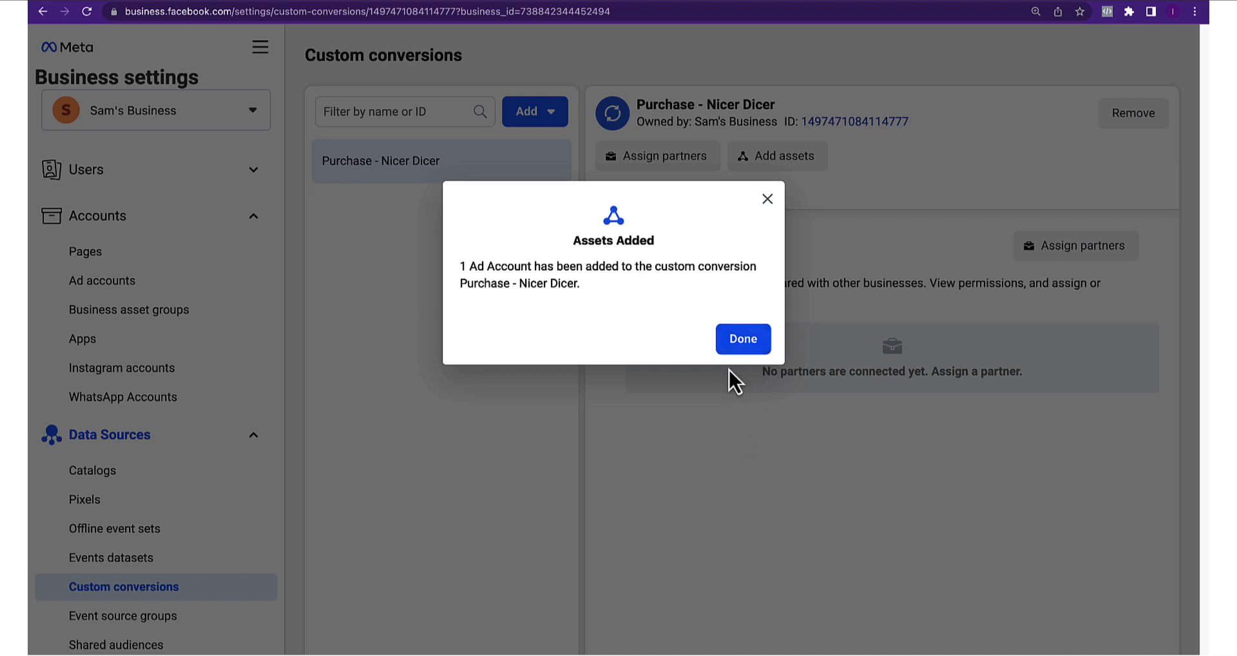
click(741, 343)
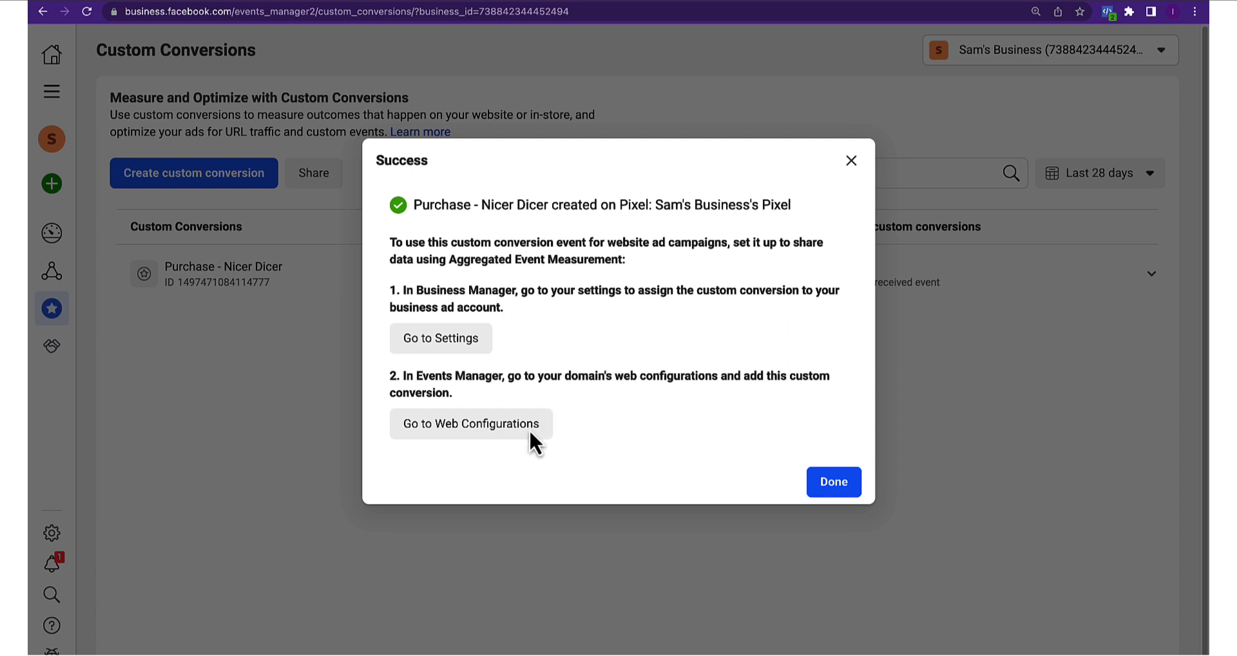
From web event configurations, start verifying workersvisa.net and open the Business Settings Domains page
right_click(463, 427)
click(477, 437)
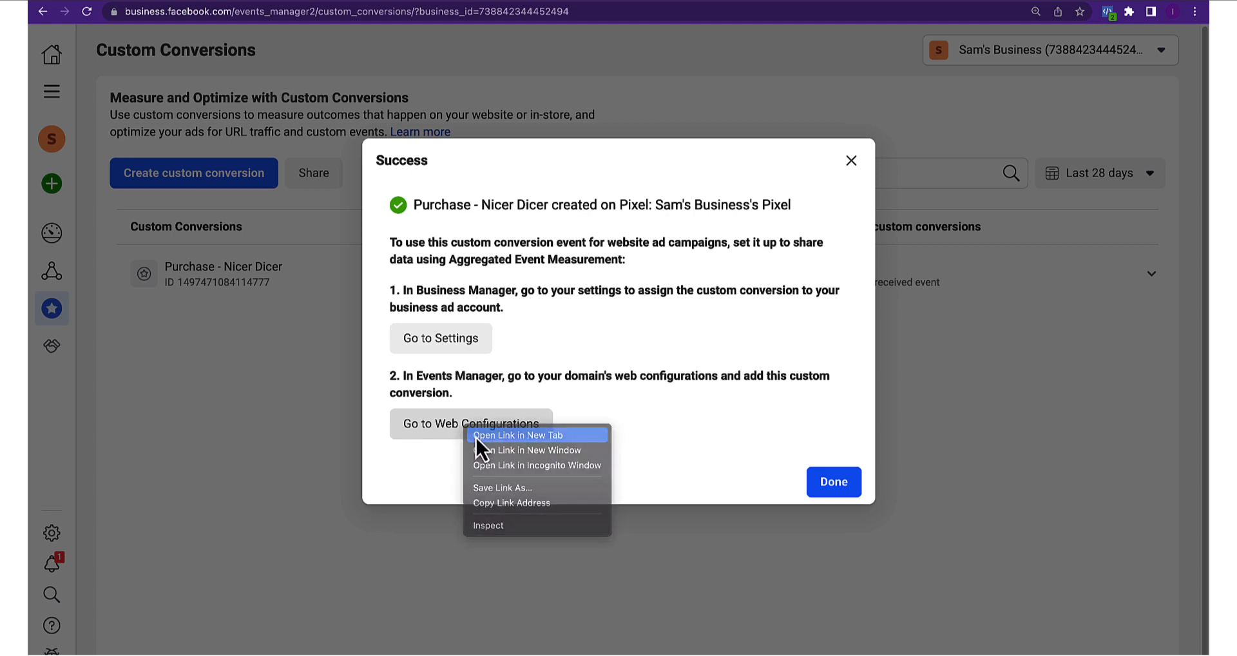
click(641, 4)
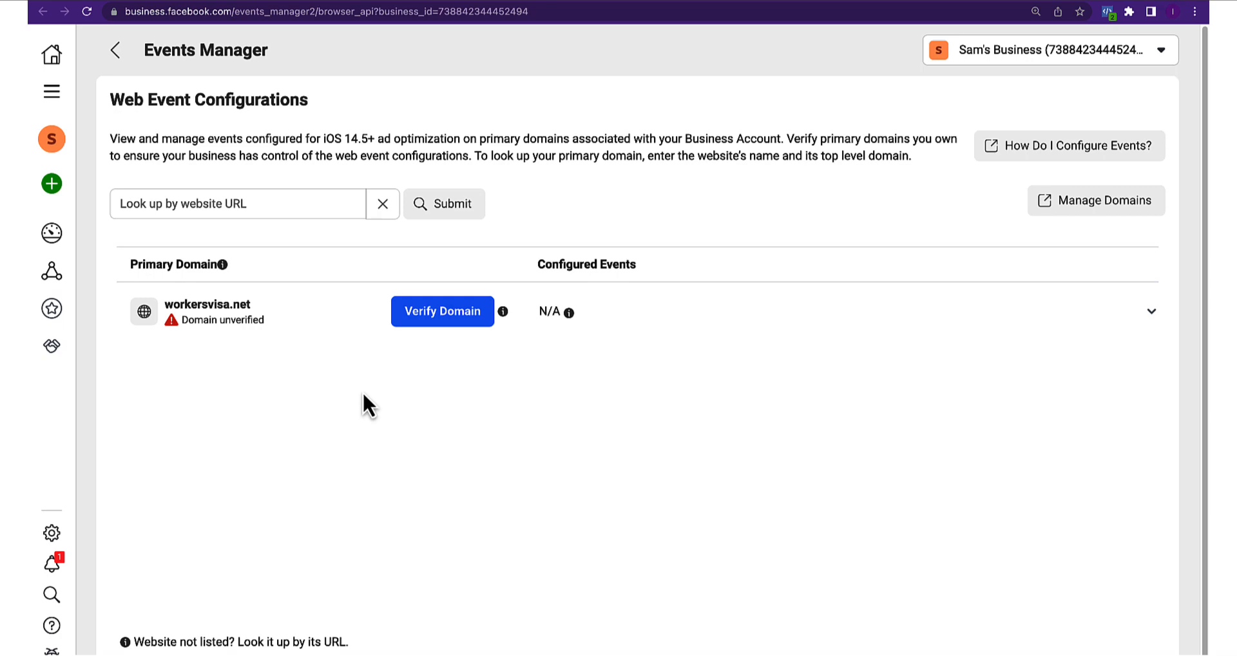
click(432, 317)
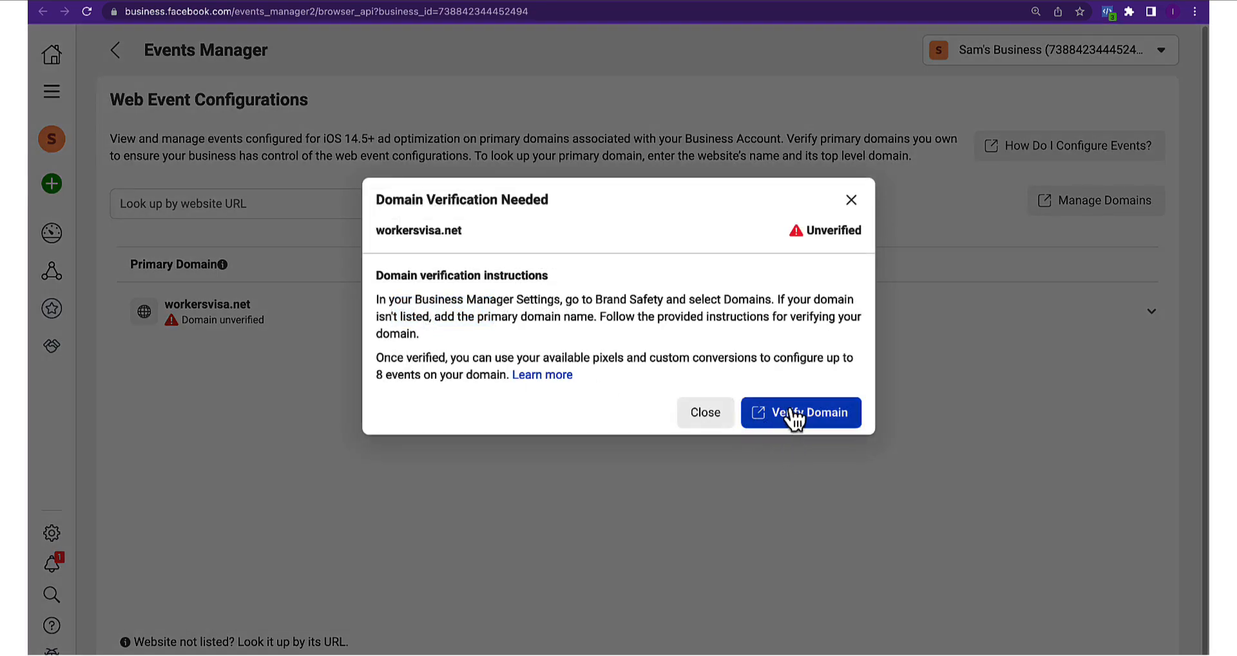
click(793, 413)
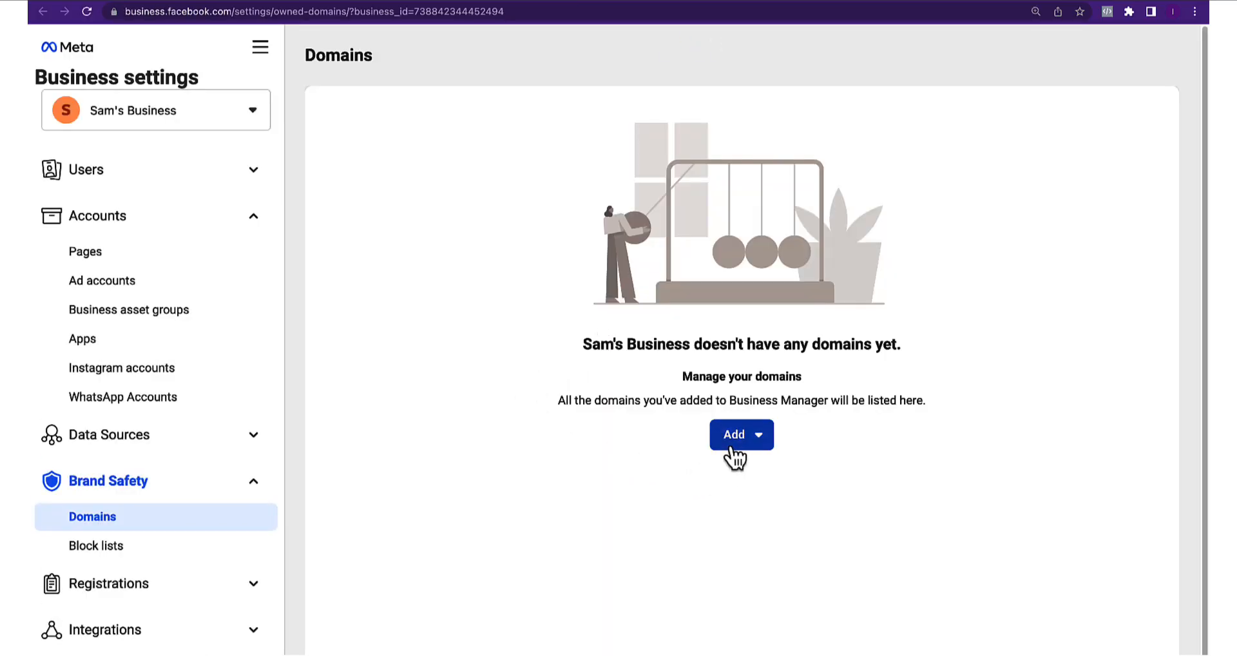
Add workersvisa.net as a new domain and copy its meta-tag verification code
click(758, 439)
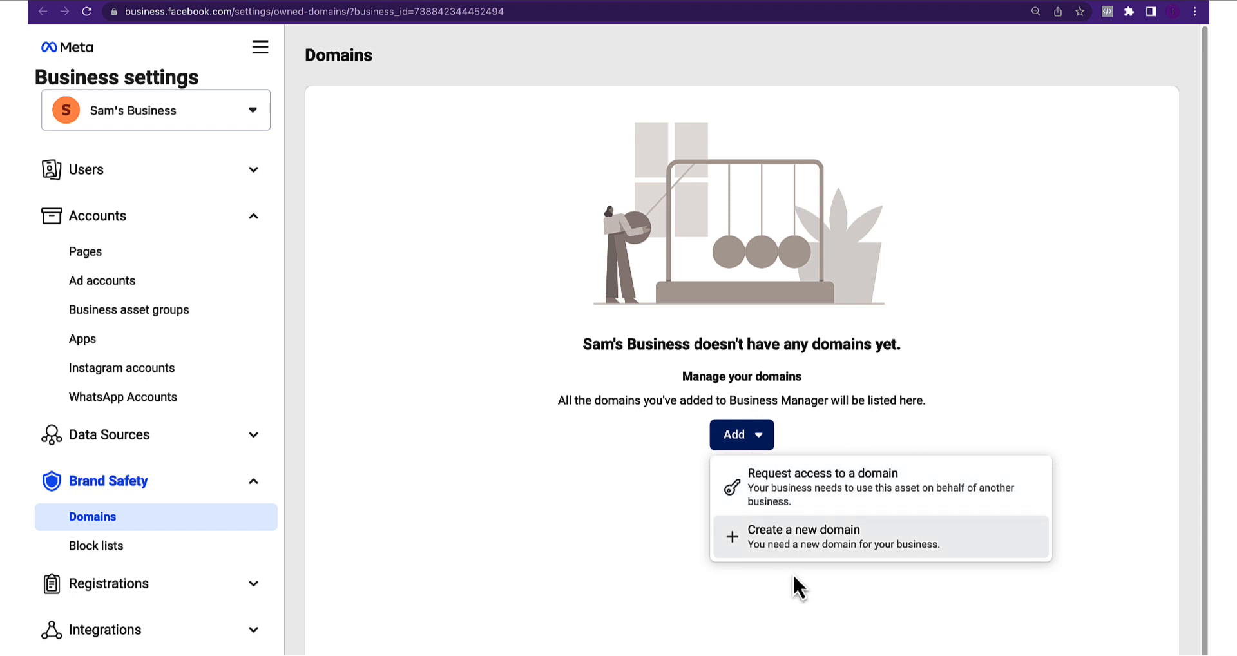
click(793, 550)
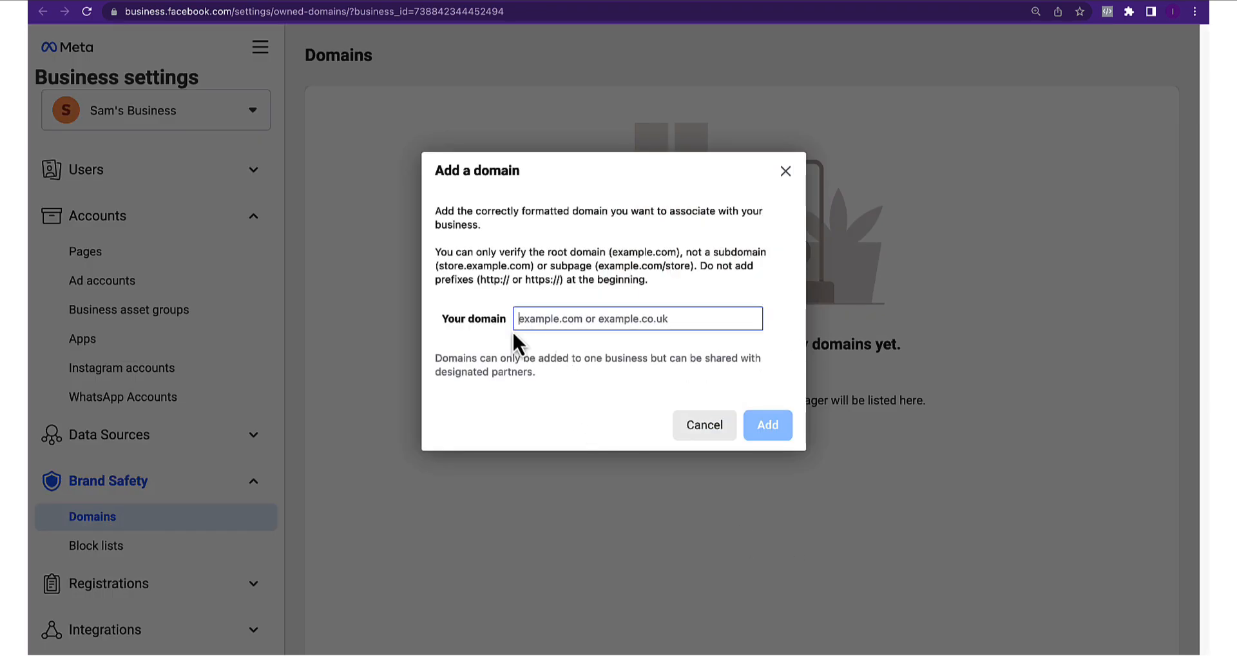
click(525, 319)
text(workersvisa.net)
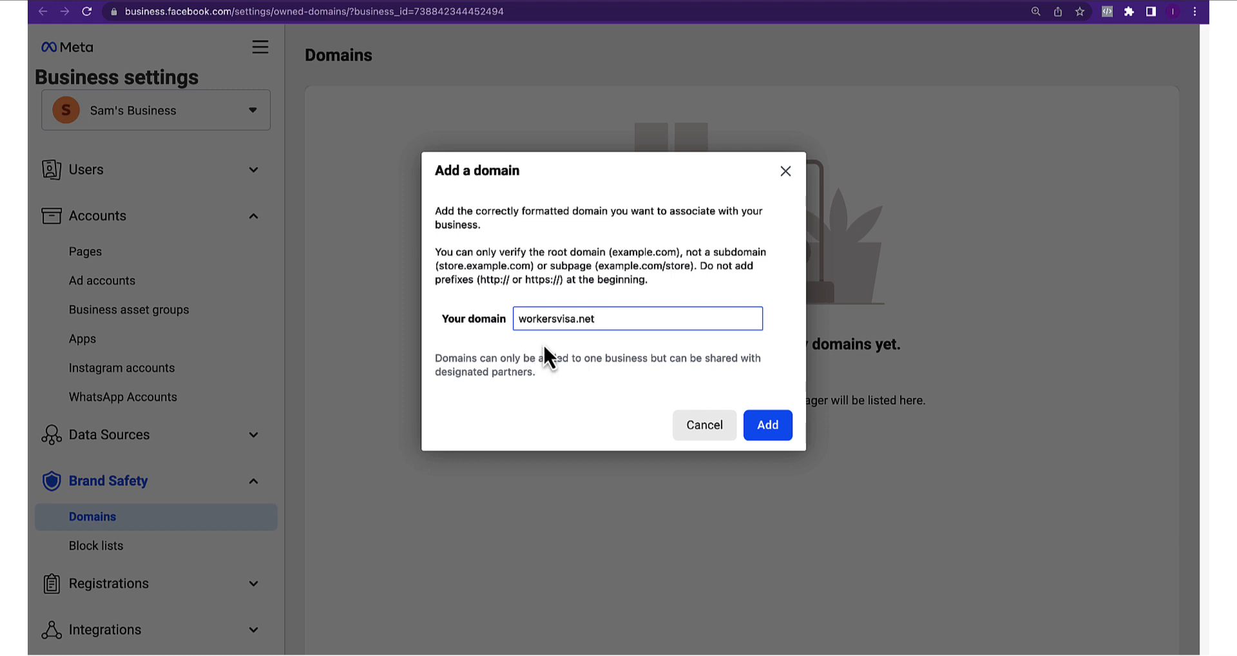
click(757, 428)
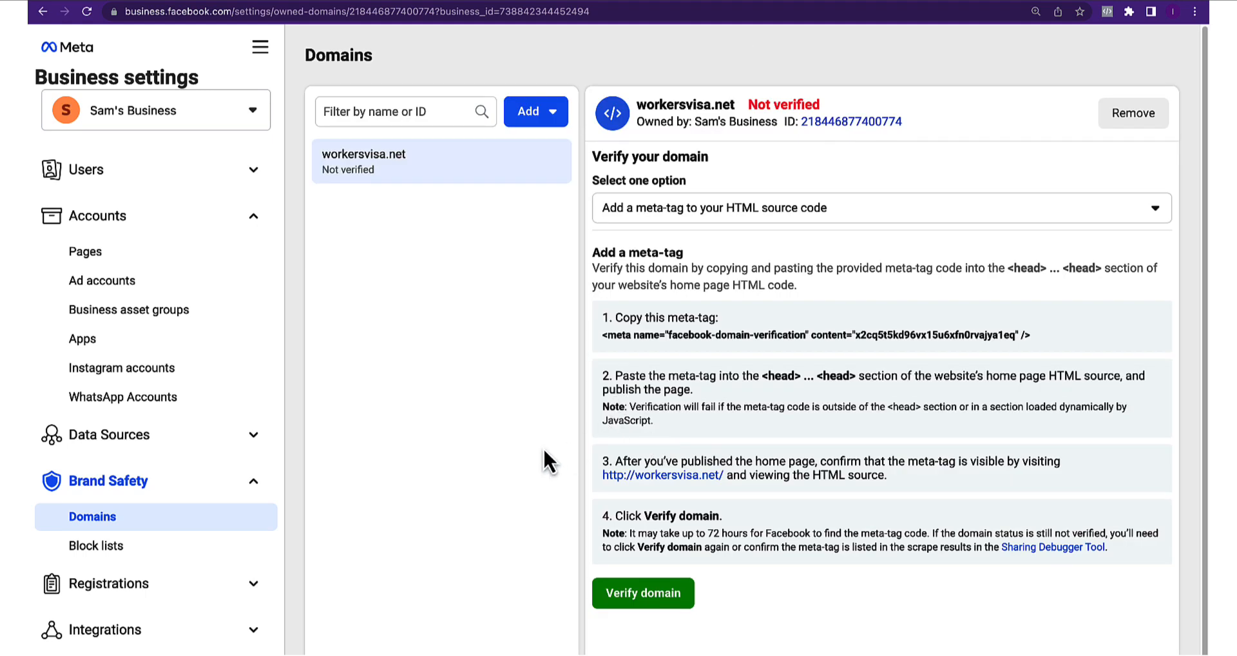
click(684, 219)
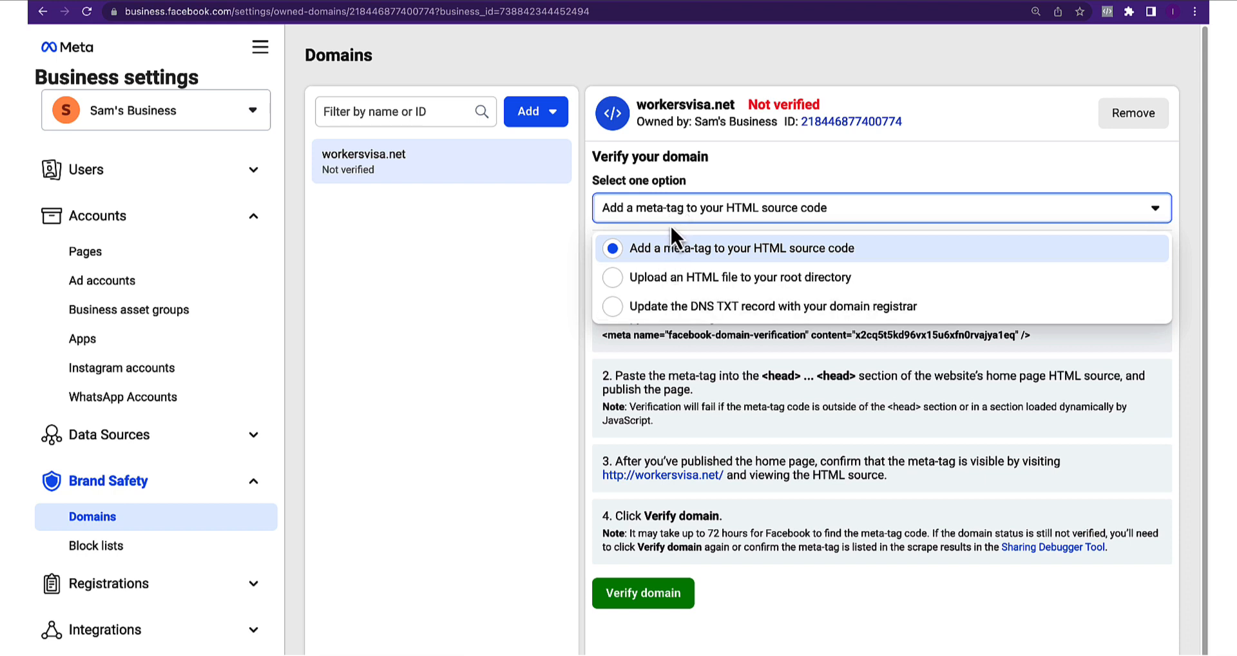
click(673, 248)
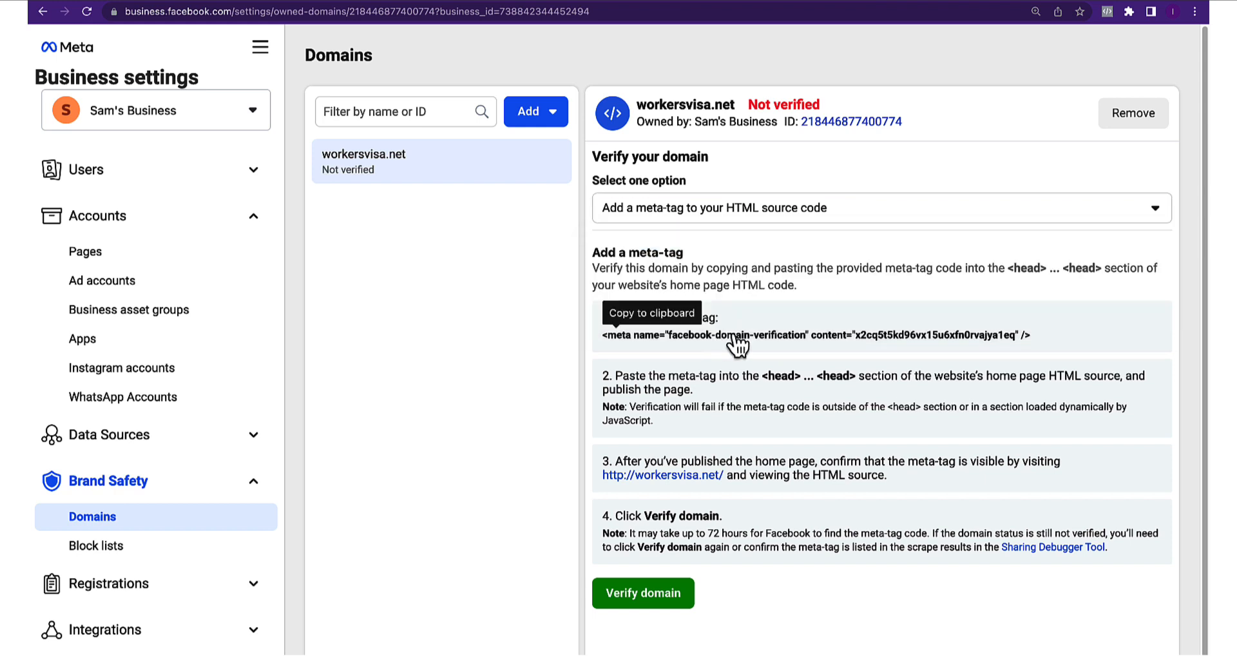
click(823, 340)
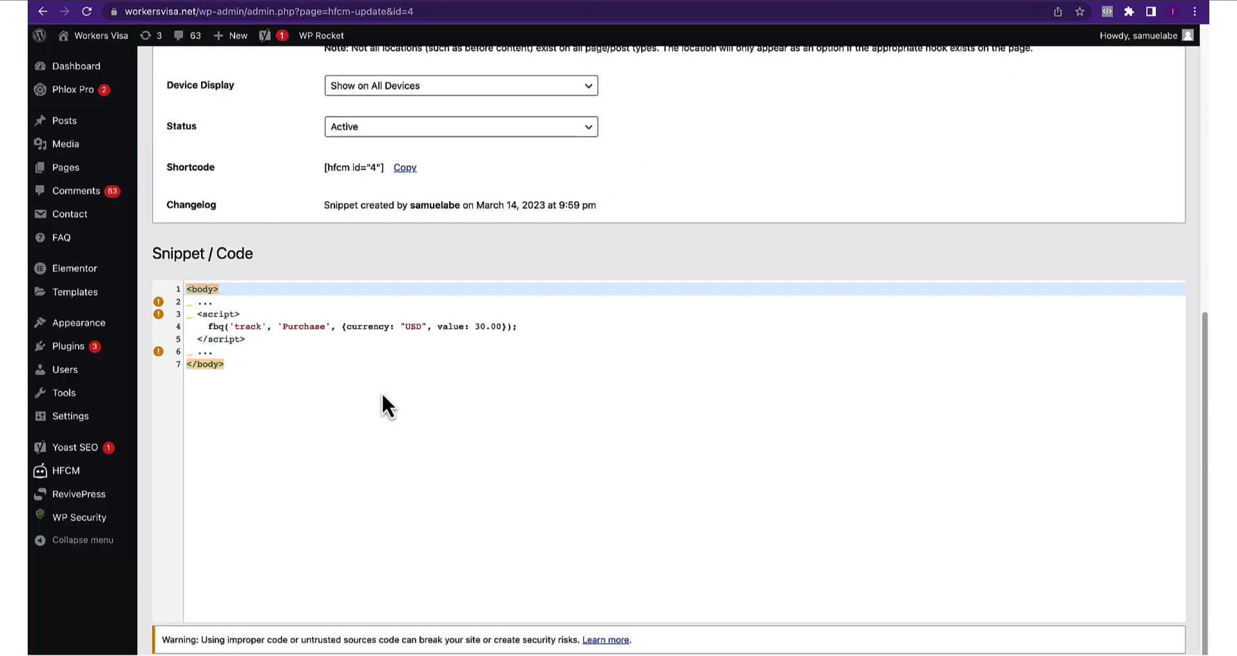
Start a new HFCM snippet named 'Domain Verification For FB'
scroll(382, 405, up, 10)
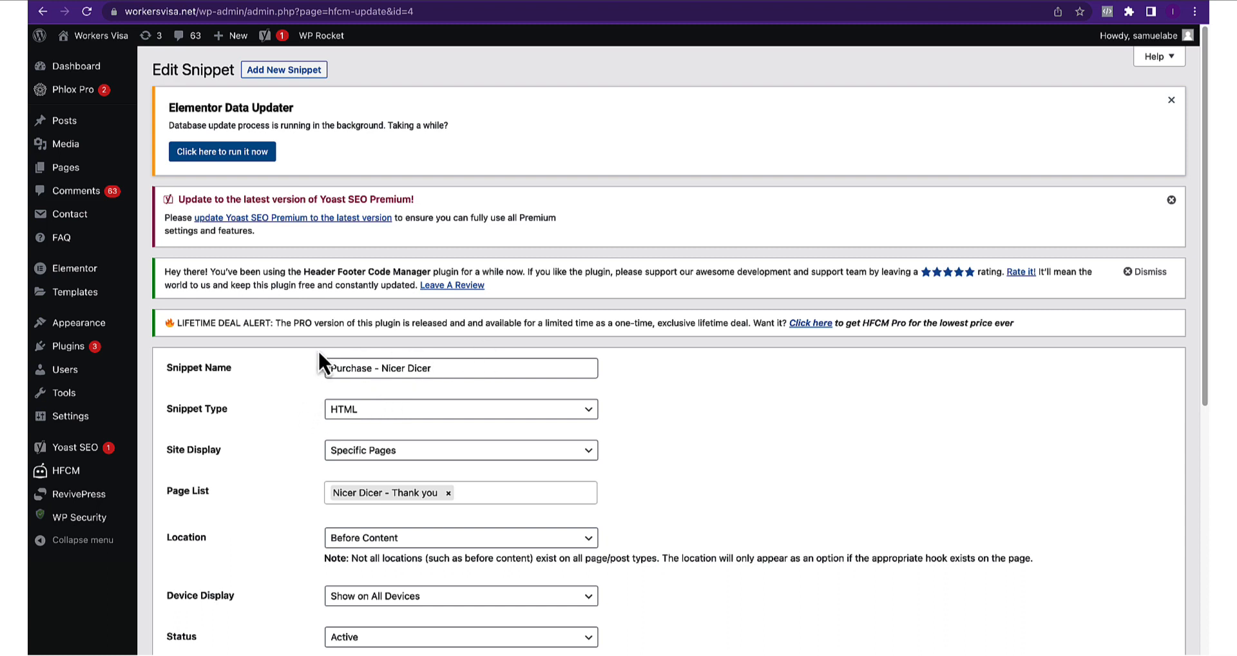
click(283, 70)
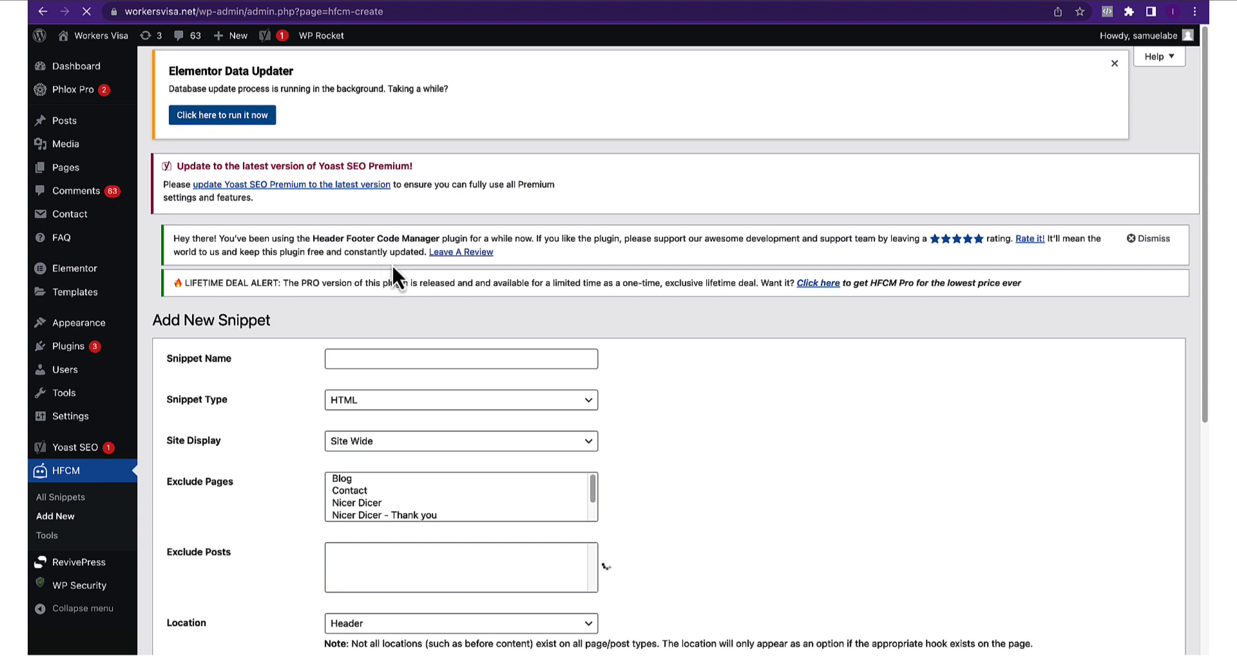
scroll(408, 301, down, 1)
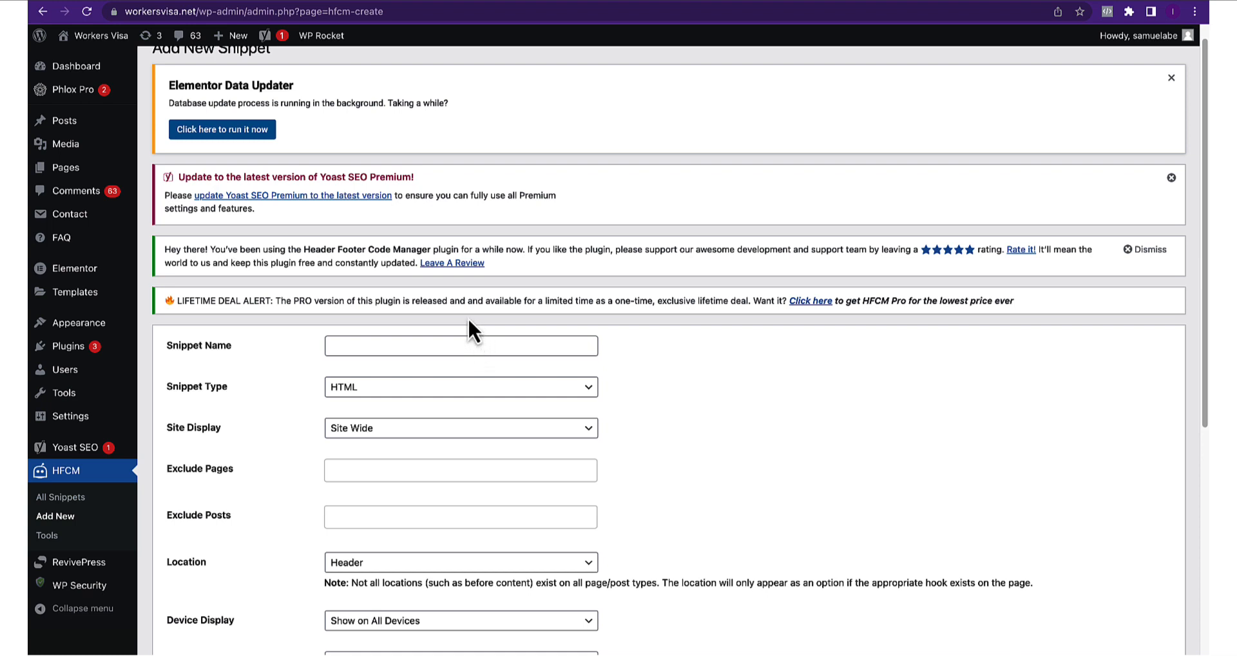
scroll(451, 335, down, 1)
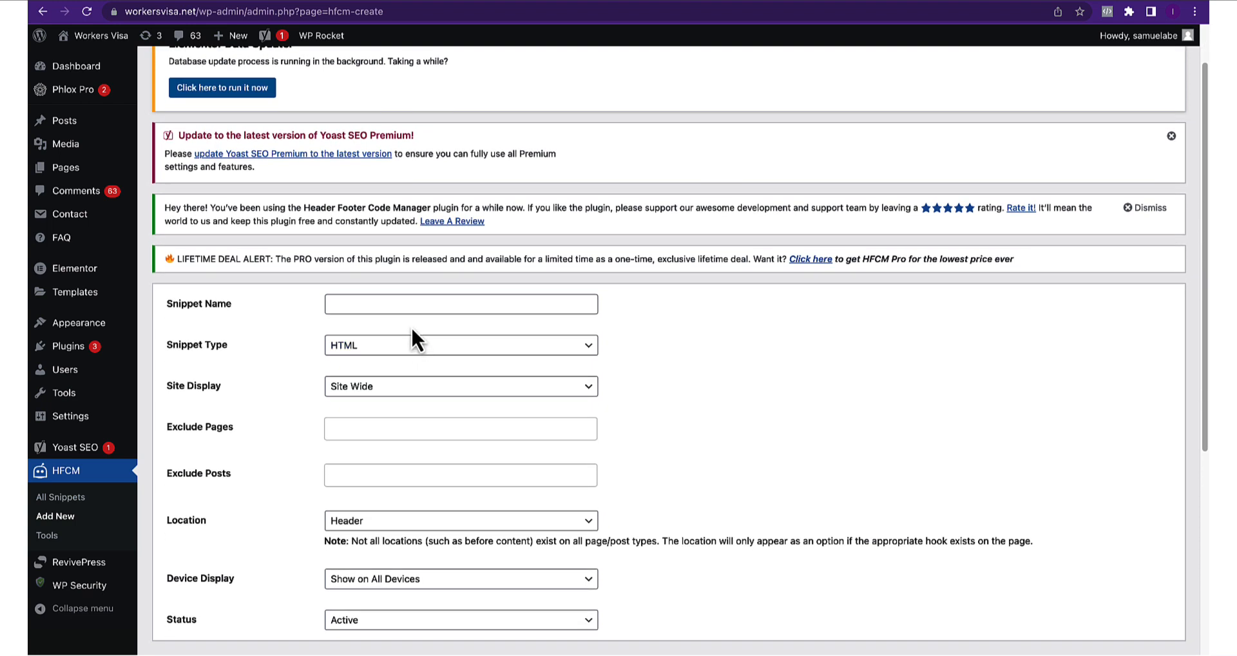
click(404, 305)
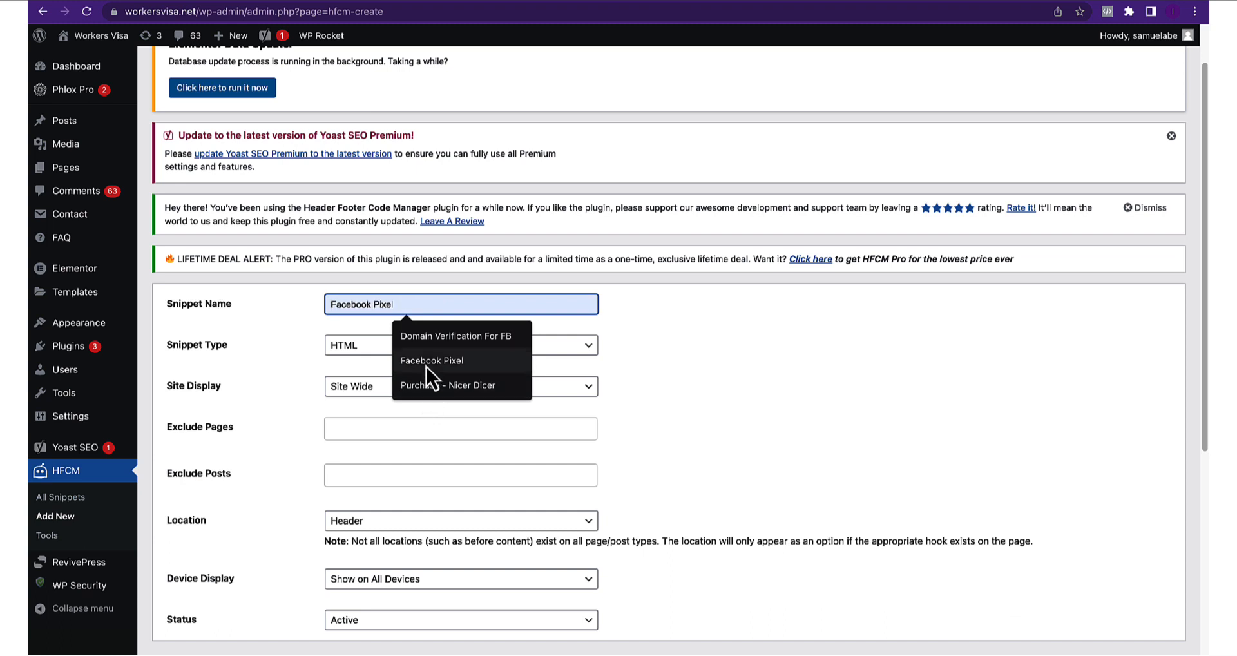
click(430, 336)
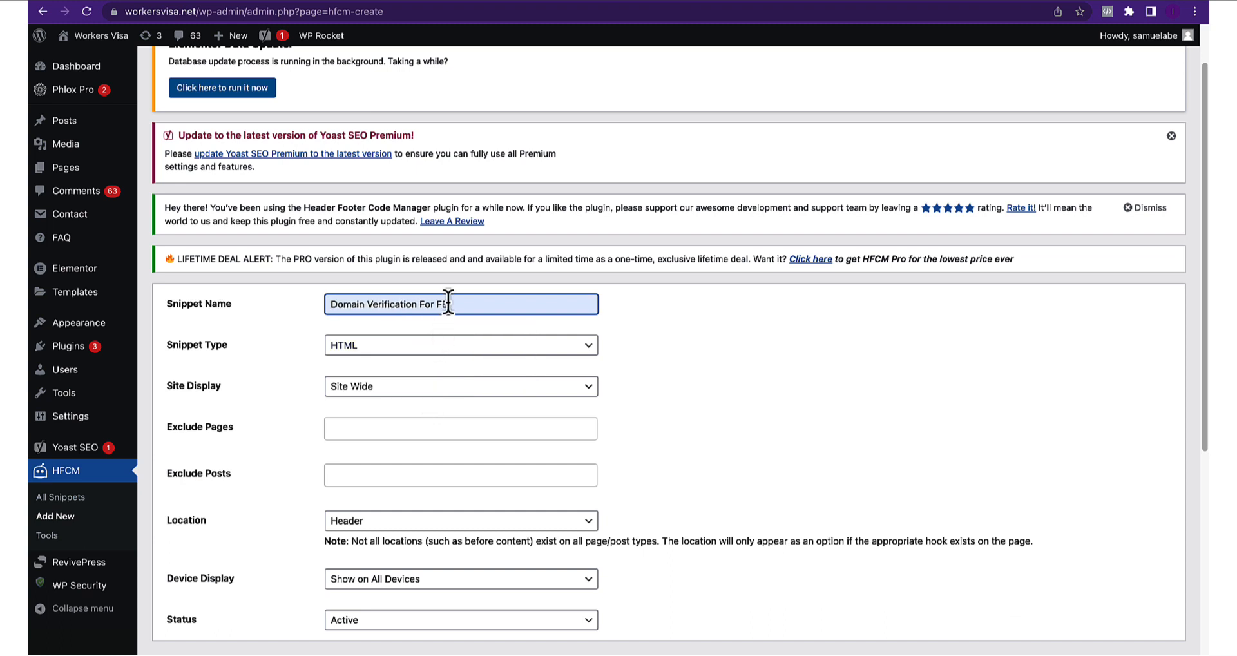
click(632, 310)
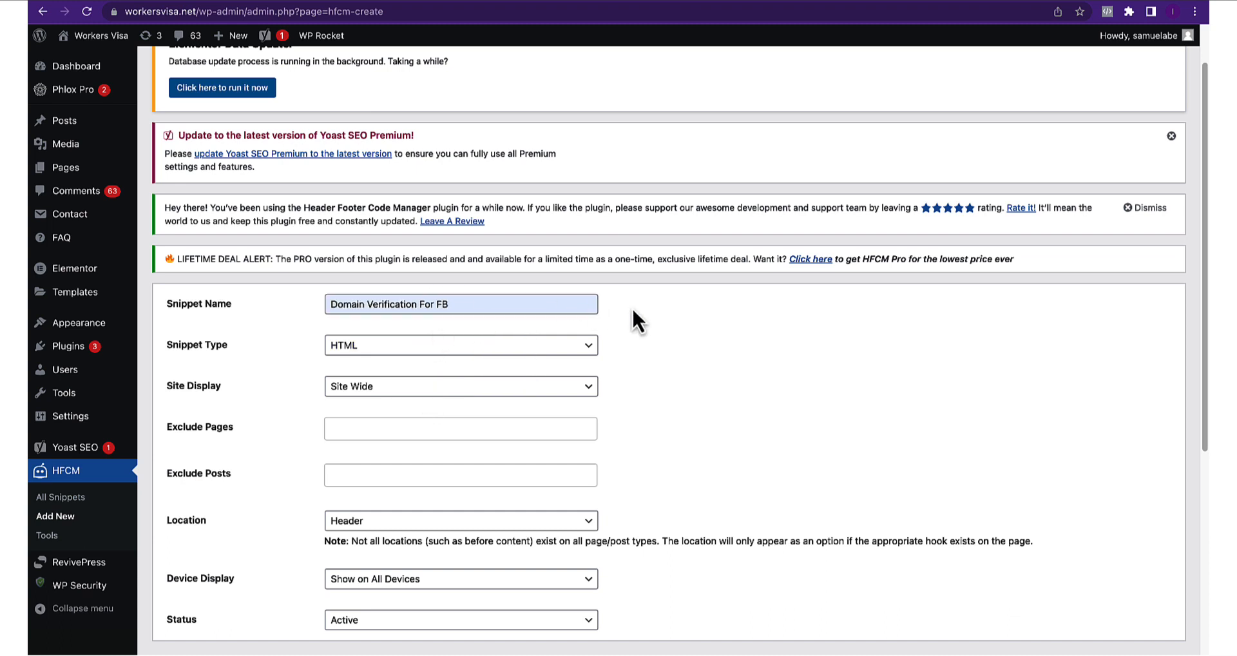
Keep the snippet type as HTML and display it site wide
scroll(380, 360, down, 2)
click(374, 268)
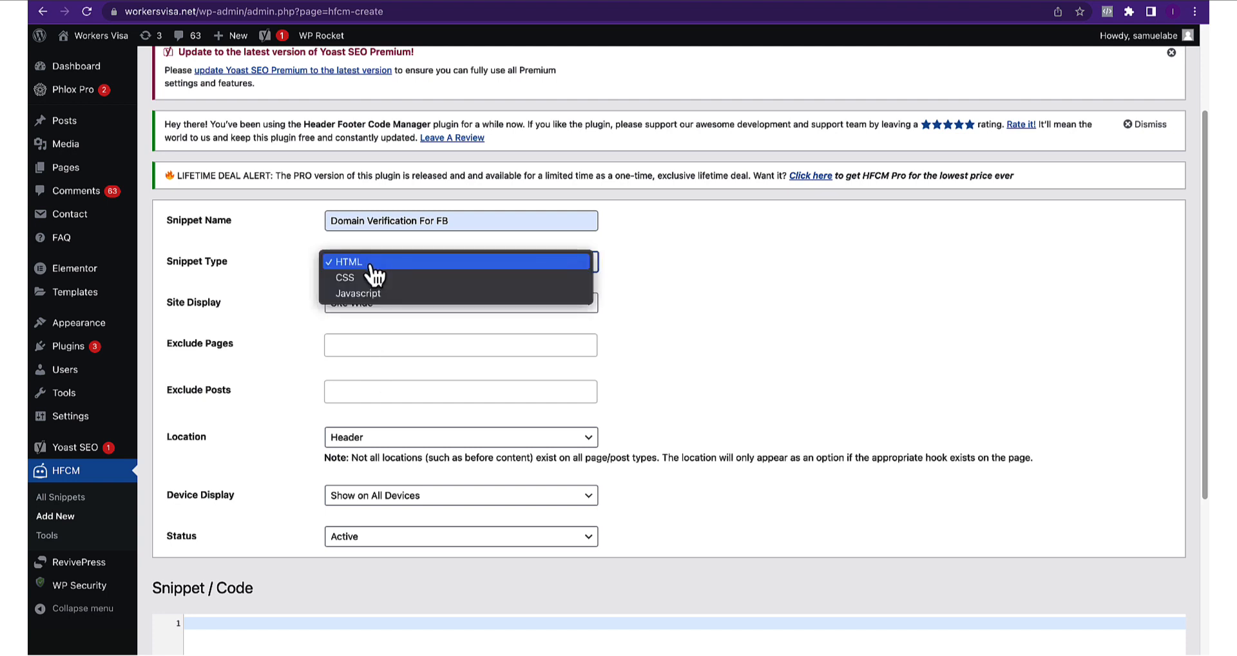
click(371, 264)
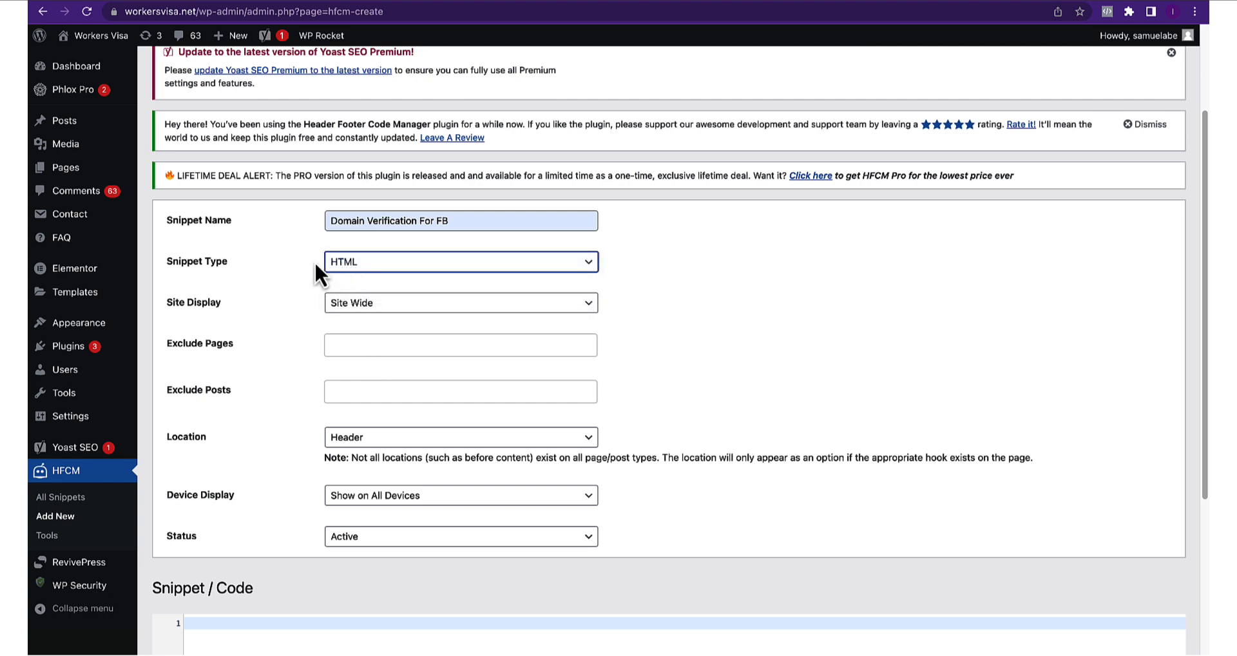
click(367, 310)
click(364, 306)
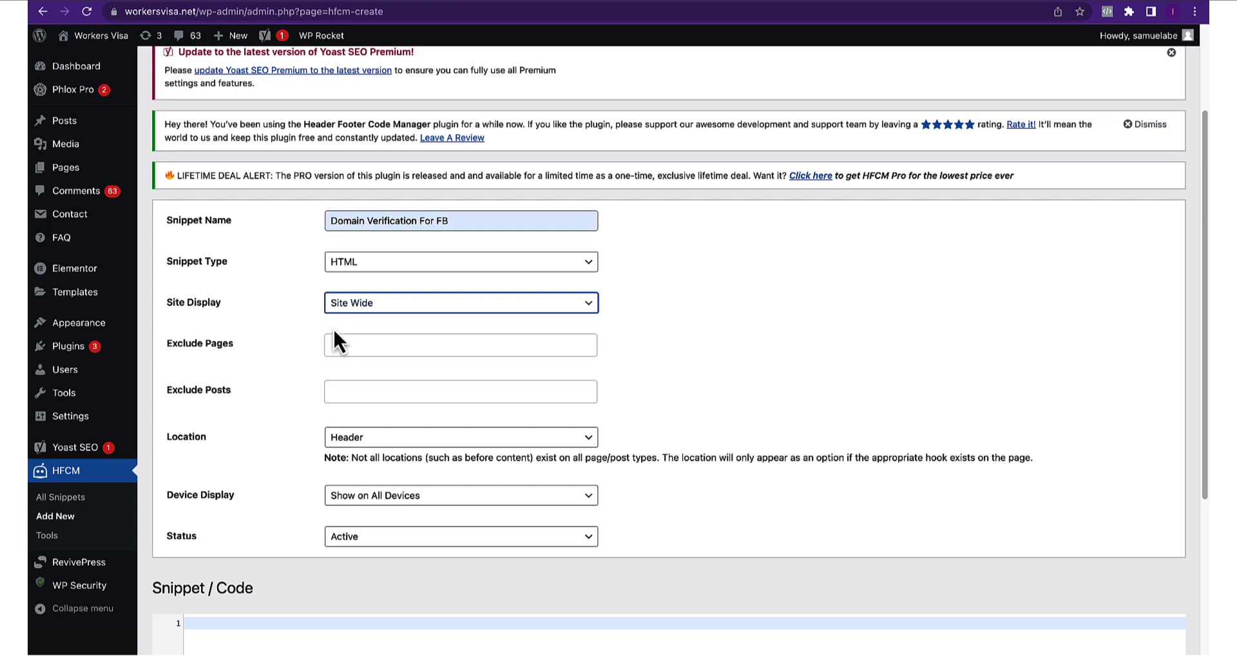
Paste Facebook's domain-verification meta tag into the snippet code and save it
scroll(341, 380, down, 1)
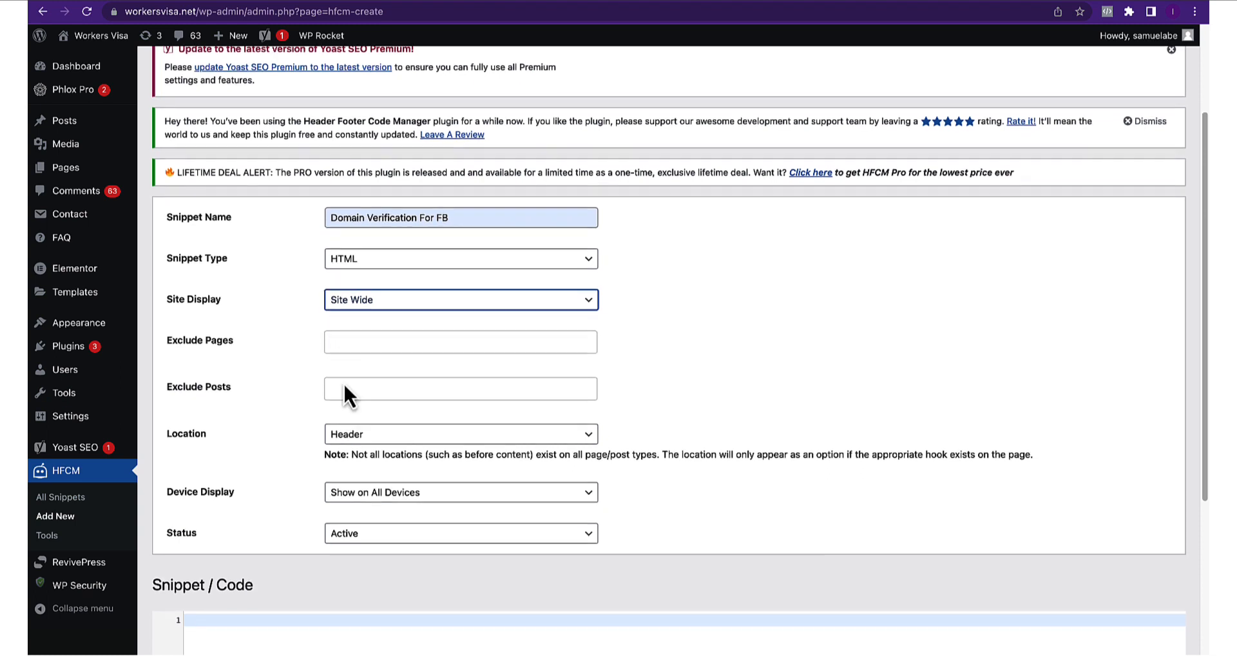
scroll(344, 385, down, 1)
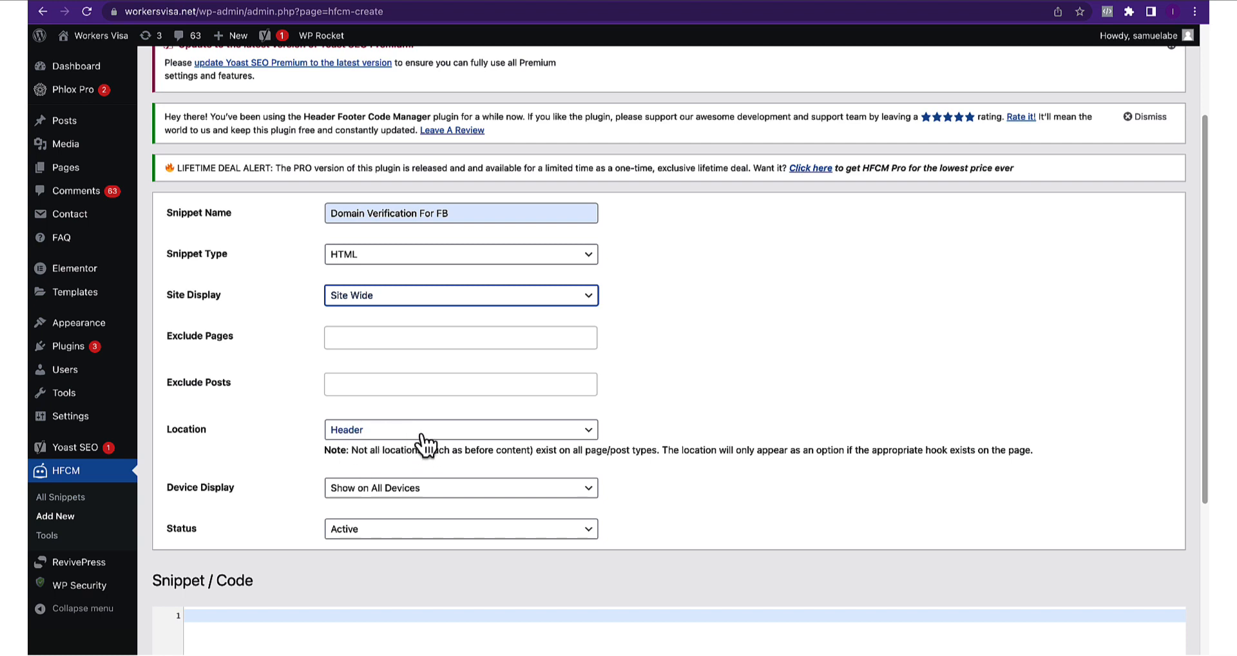
scroll(423, 444, down, 2)
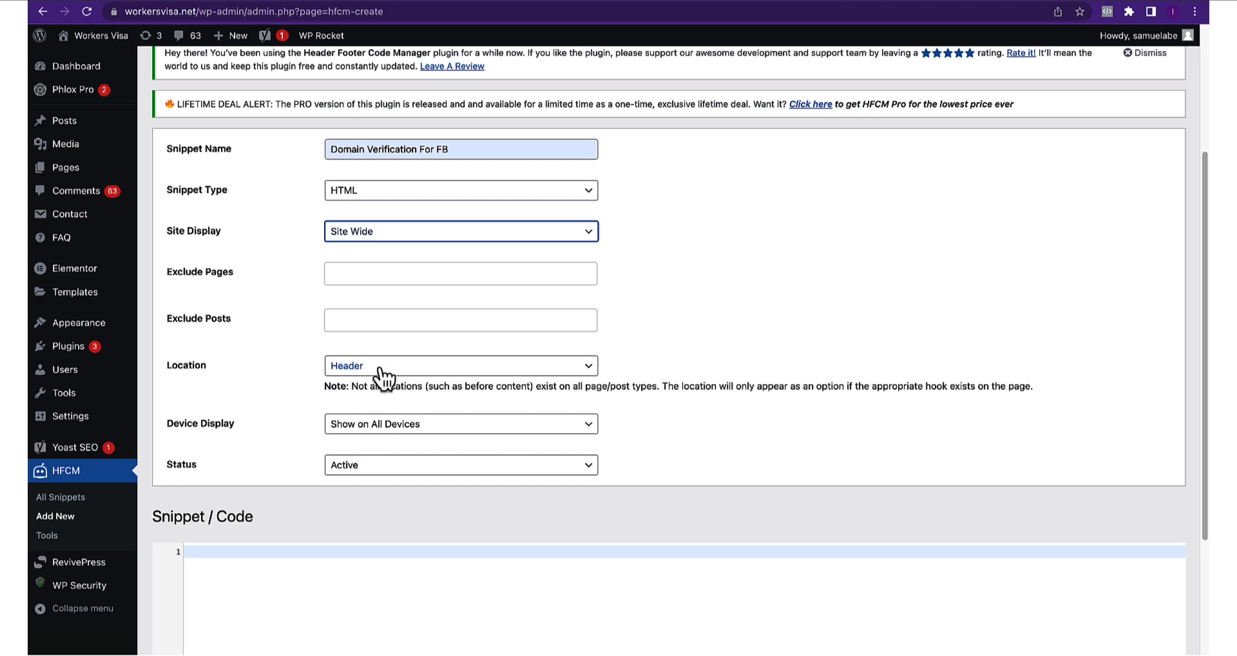
scroll(392, 451, down, 5)
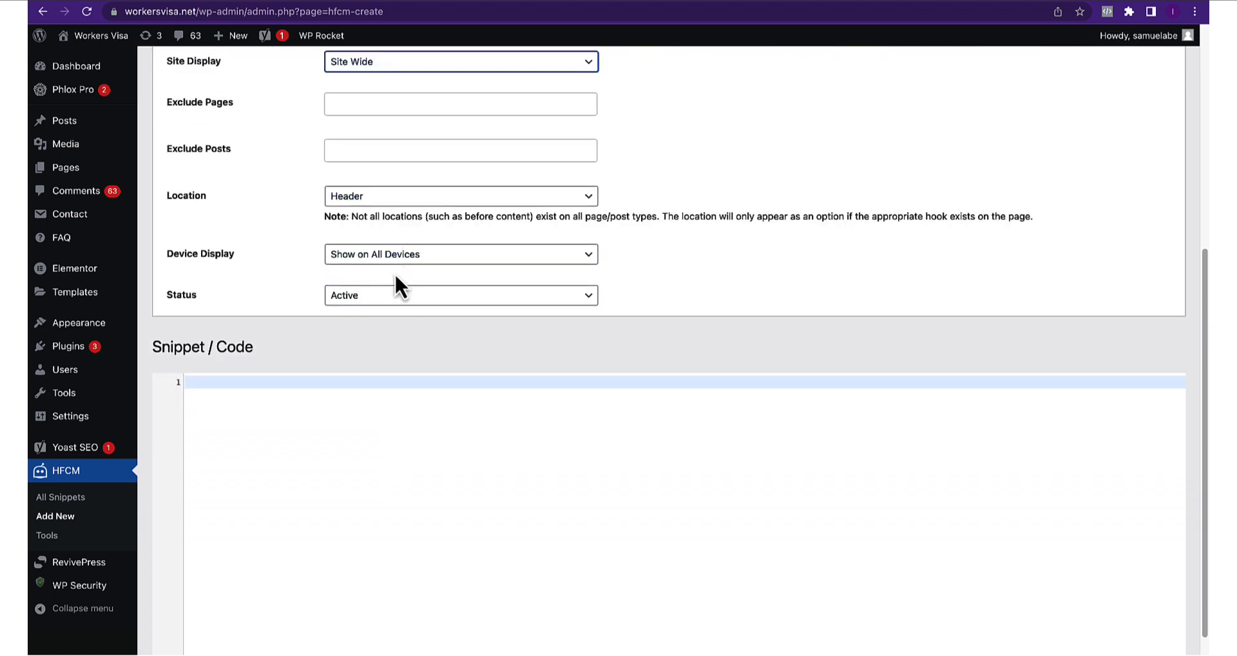
scroll(396, 277, down, 4)
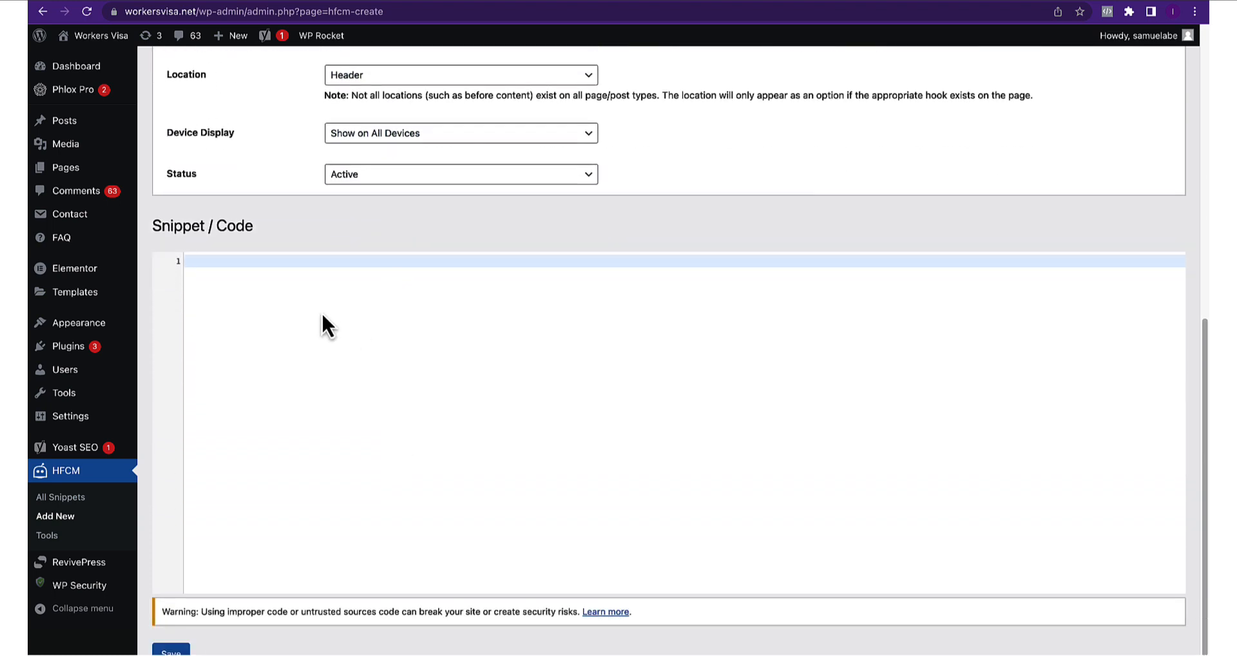
key(super+v)
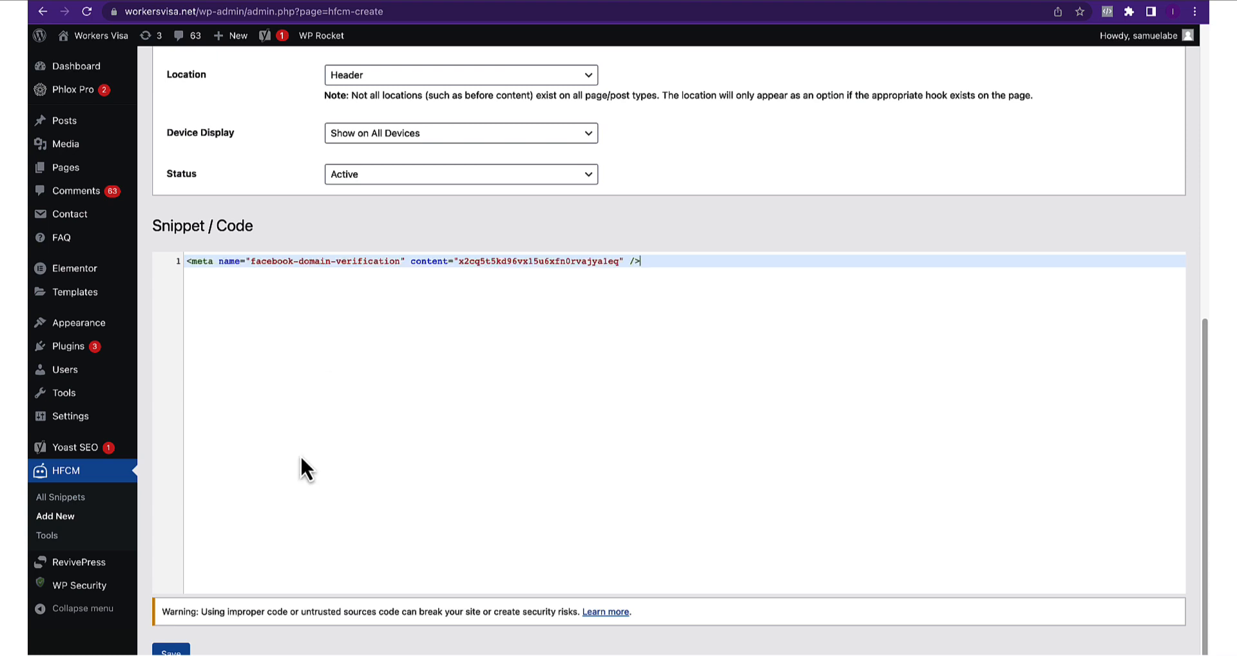
click(171, 651)
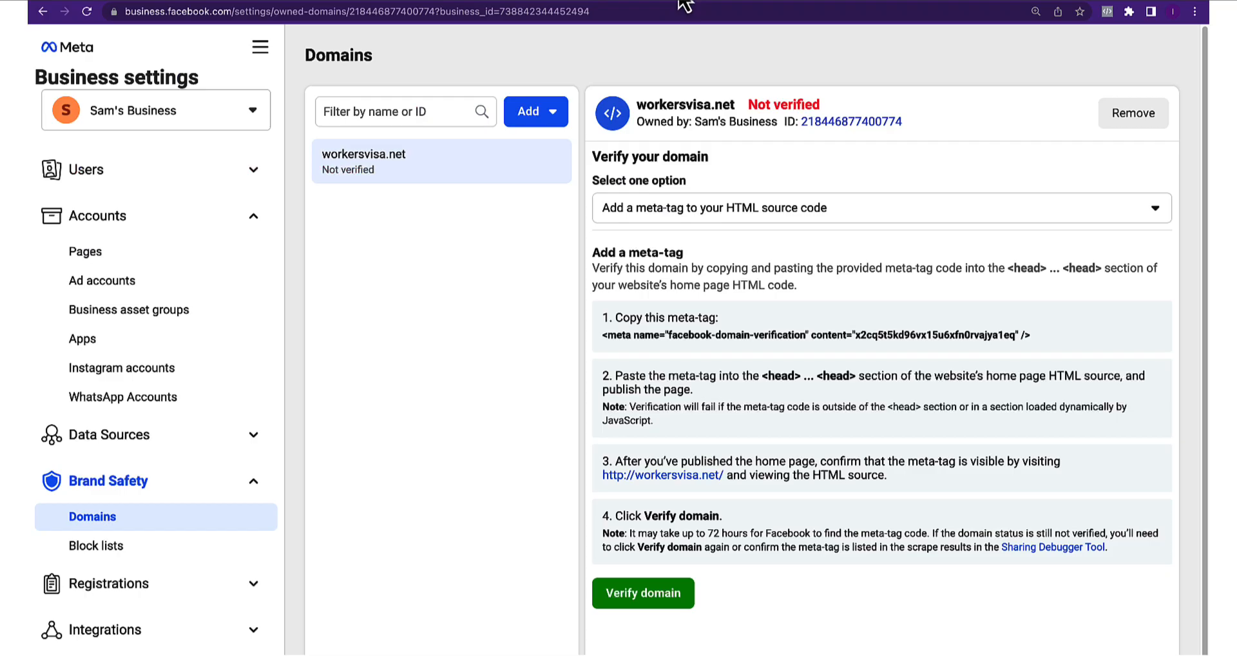
Verify workersvisa.net in Meta's Domains settings and dismiss the success message
click(648, 605)
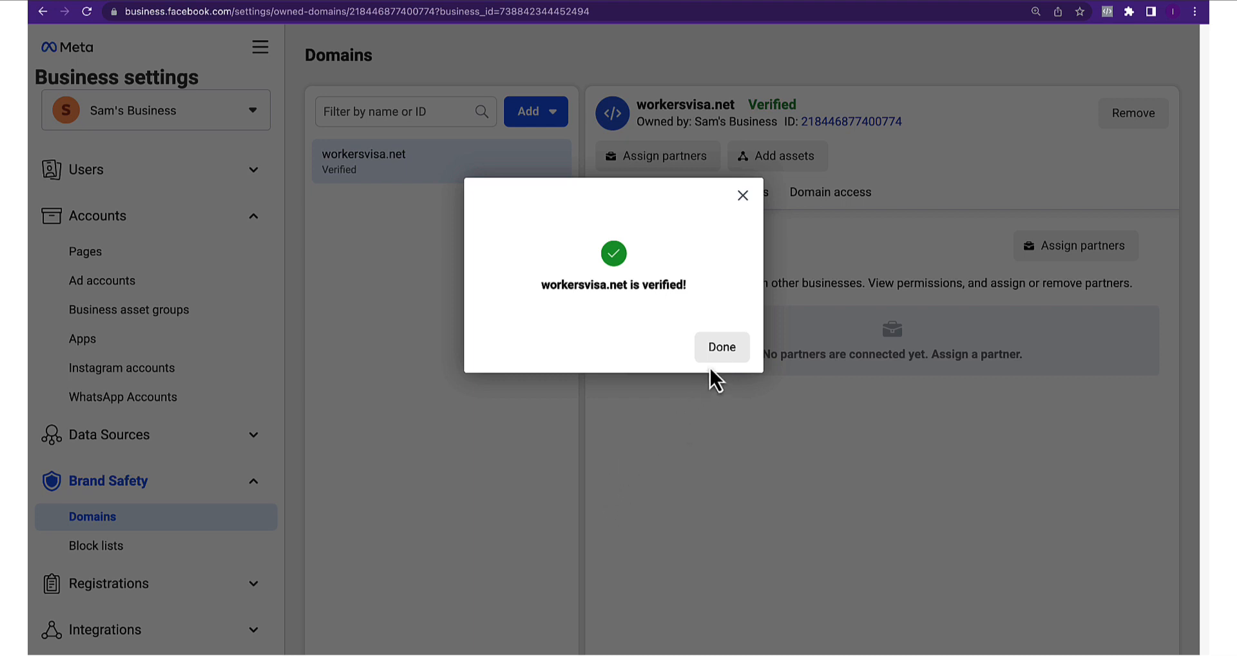
click(722, 348)
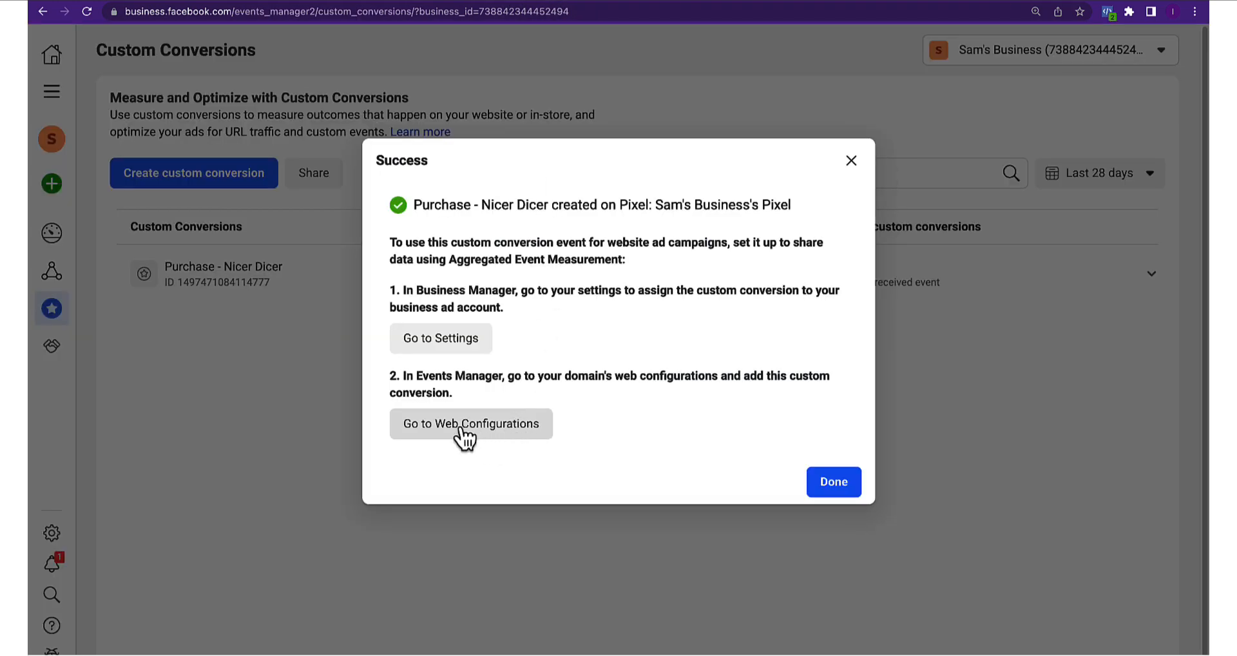
Open Web Configurations in a new tab and start editing workersvisa.net's events
right_click(461, 428)
click(477, 440)
click(507, 1)
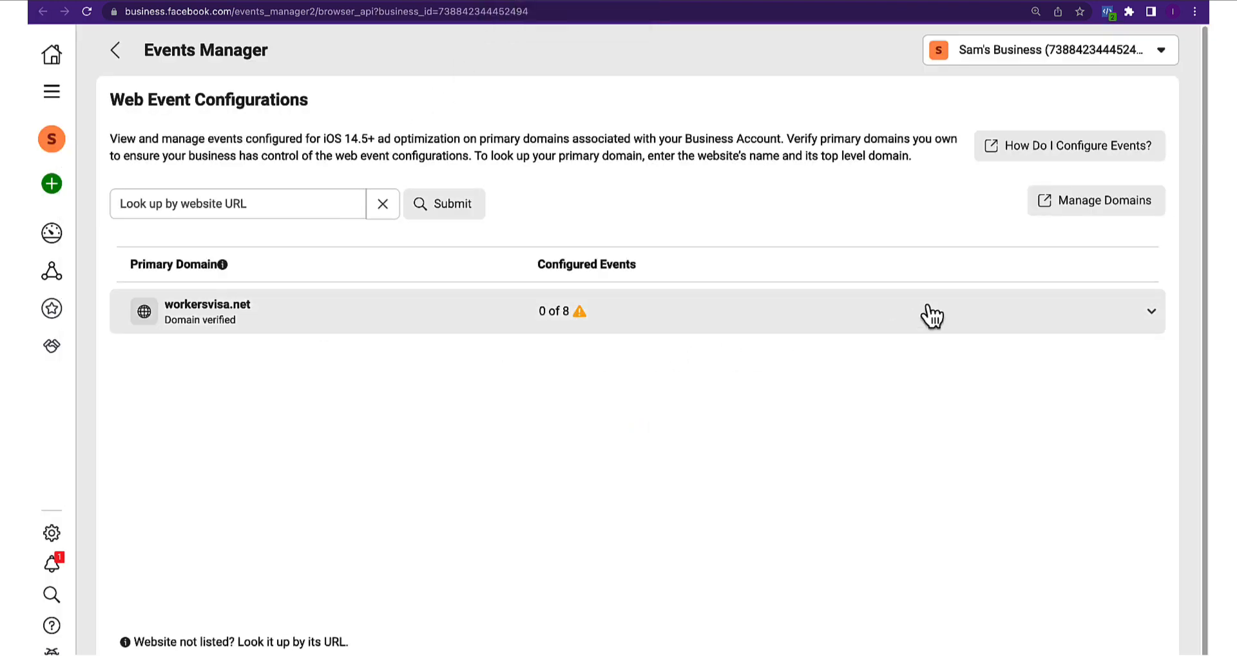
click(1102, 317)
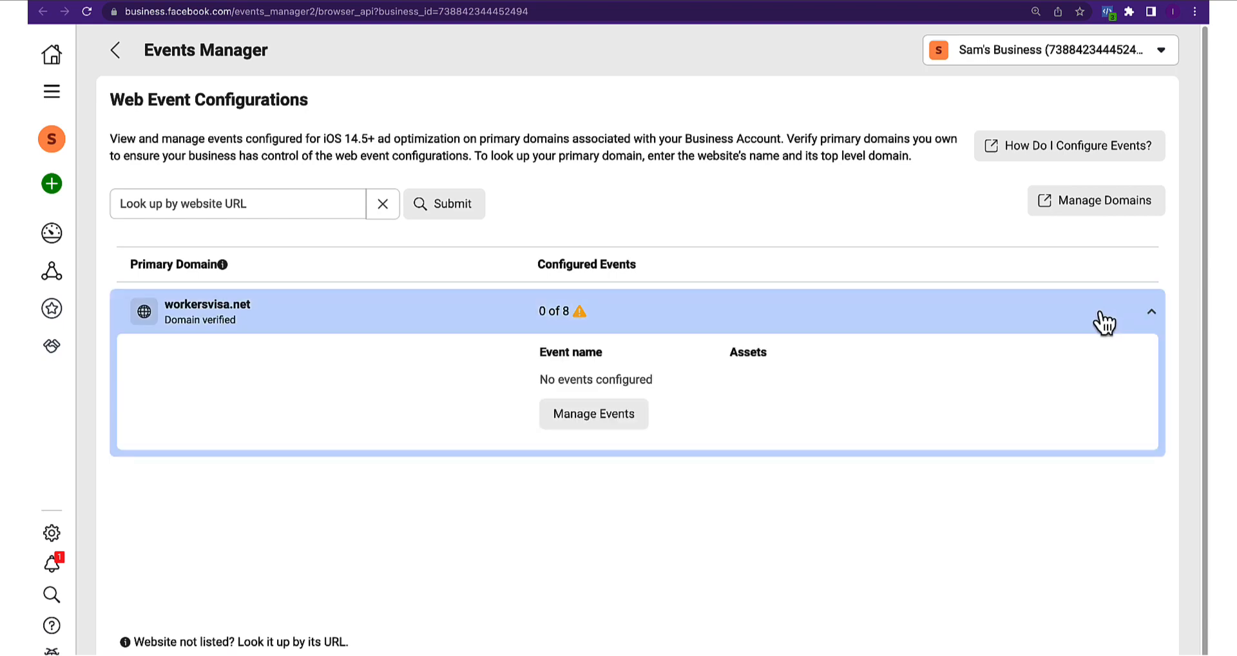
click(603, 425)
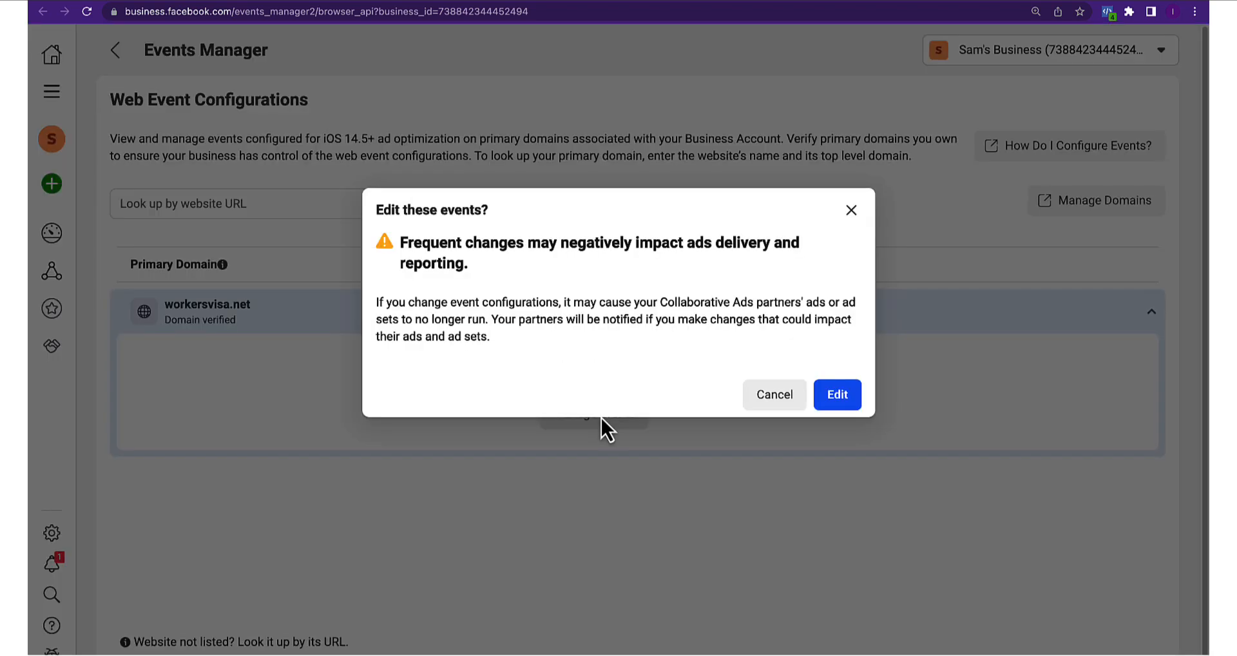
click(838, 396)
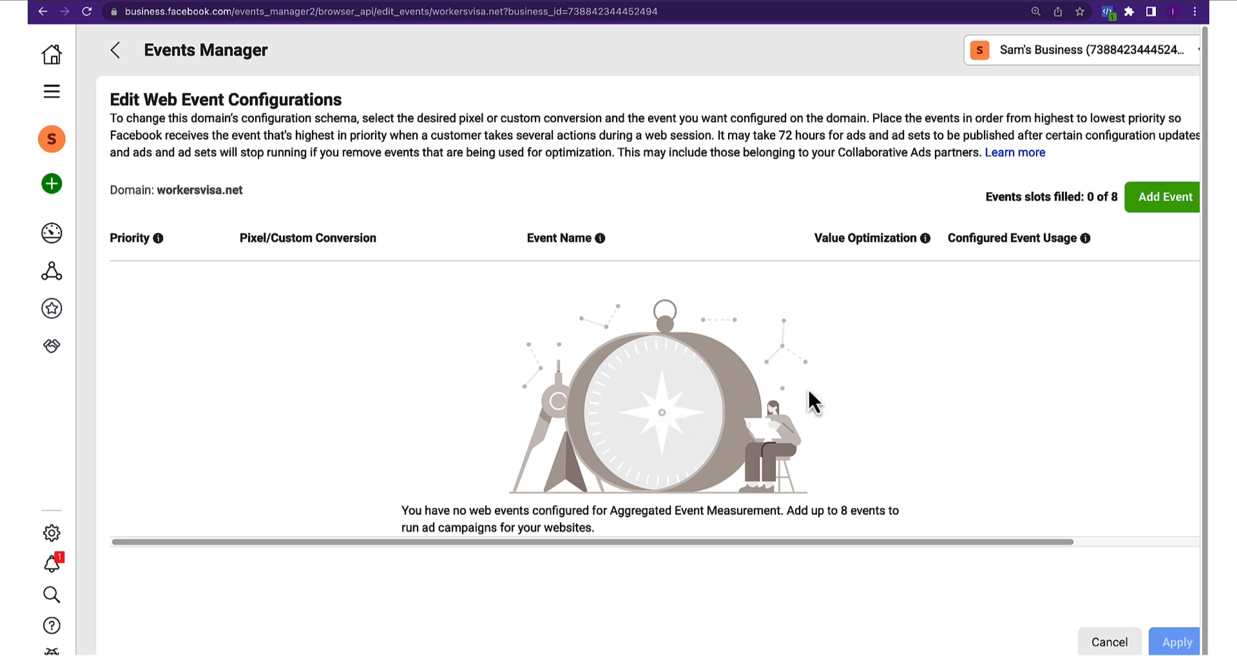
Add Purchase - Nicer Dicer as a custom-conversion top-priority event for workersvisa.net
click(1163, 205)
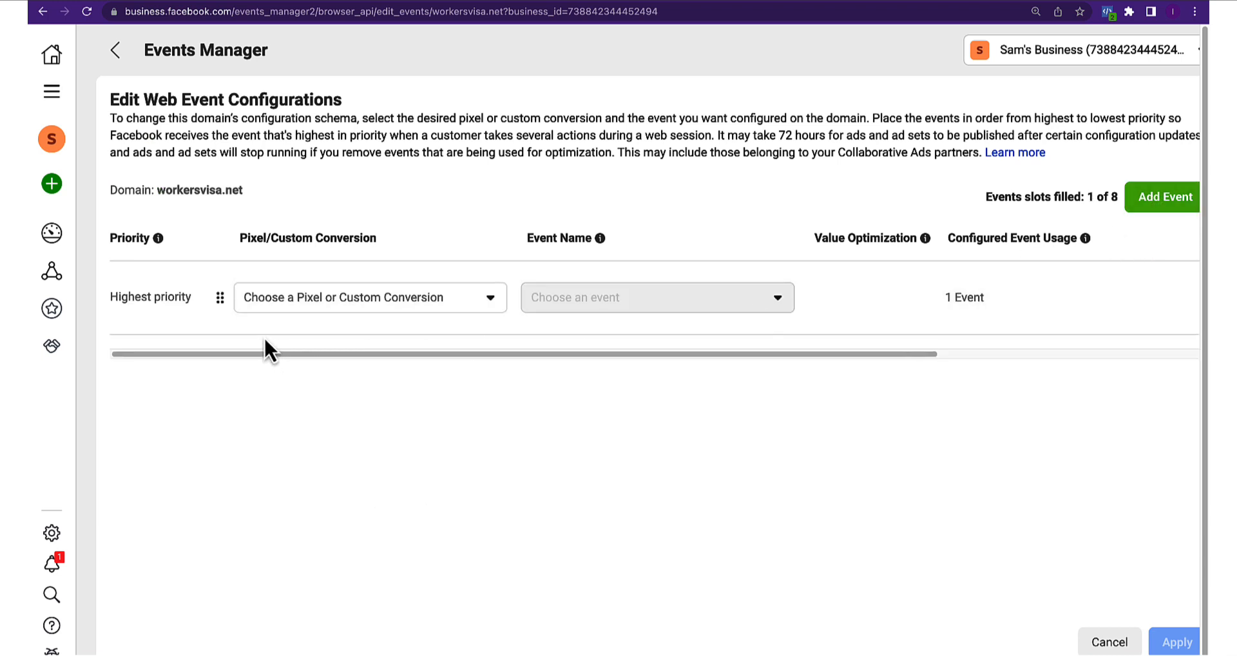
click(372, 308)
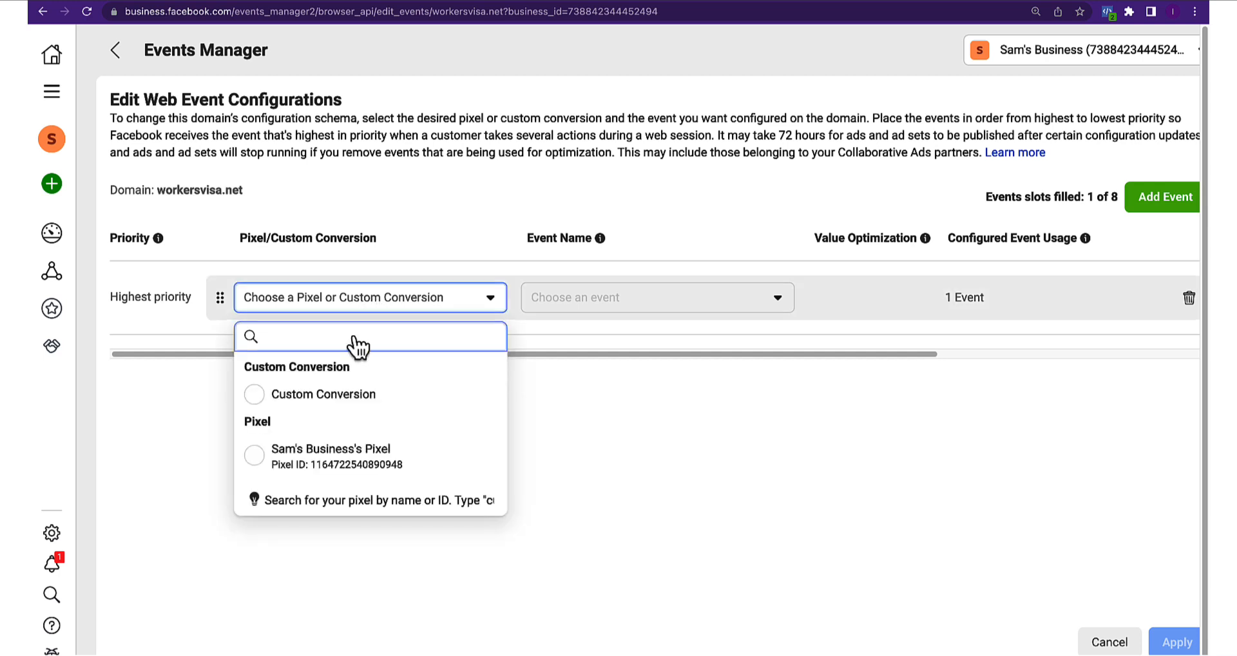
click(312, 396)
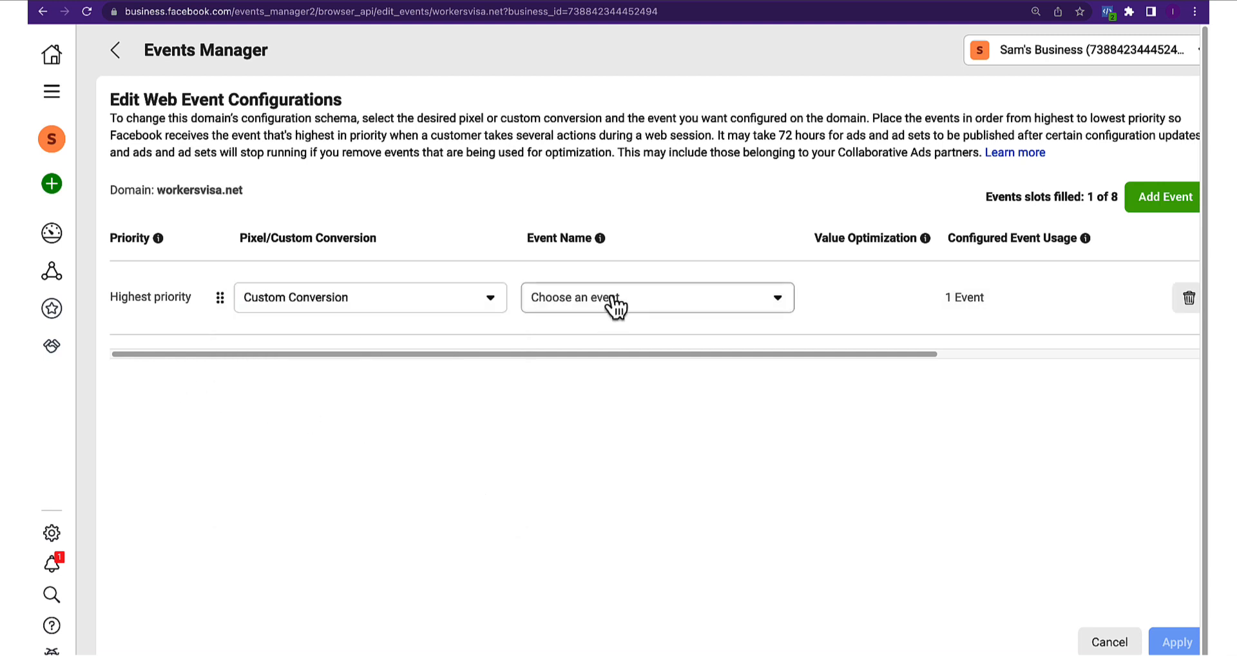
click(584, 300)
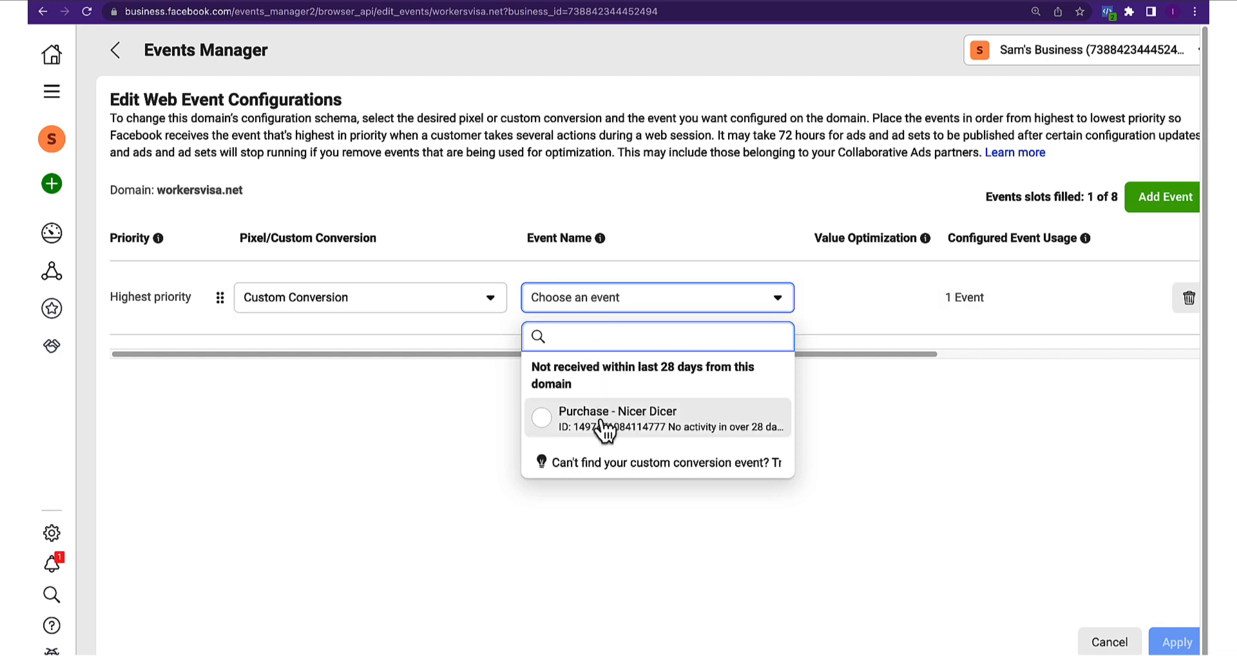
click(580, 302)
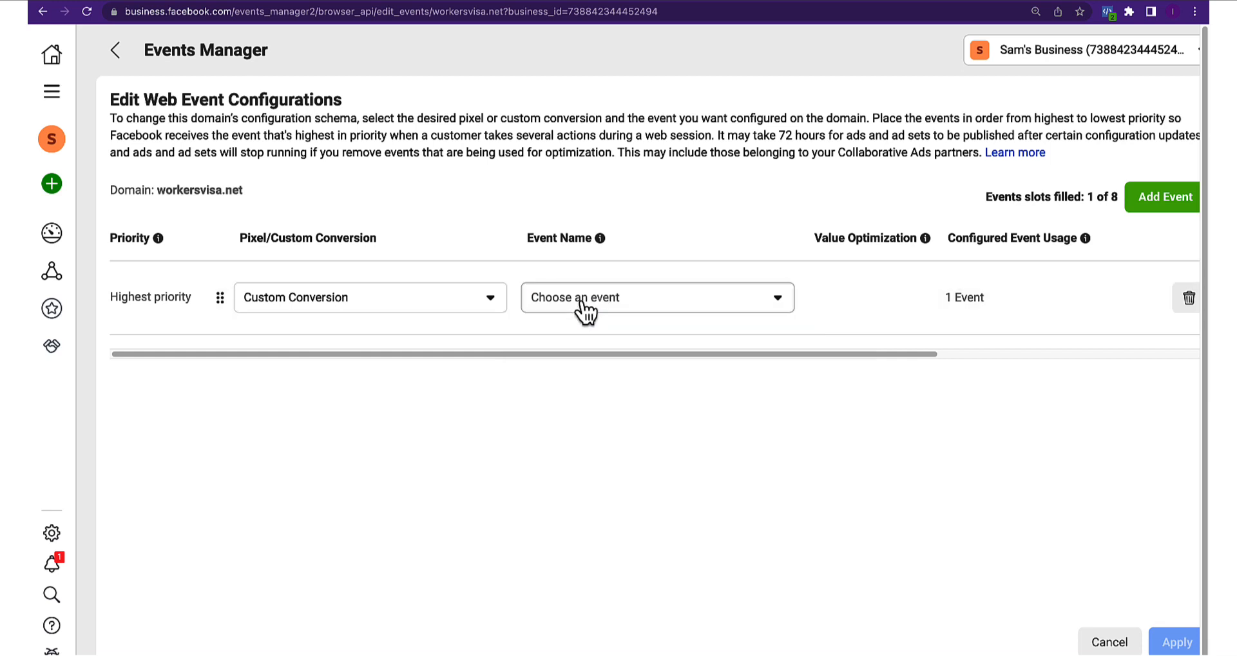
click(580, 300)
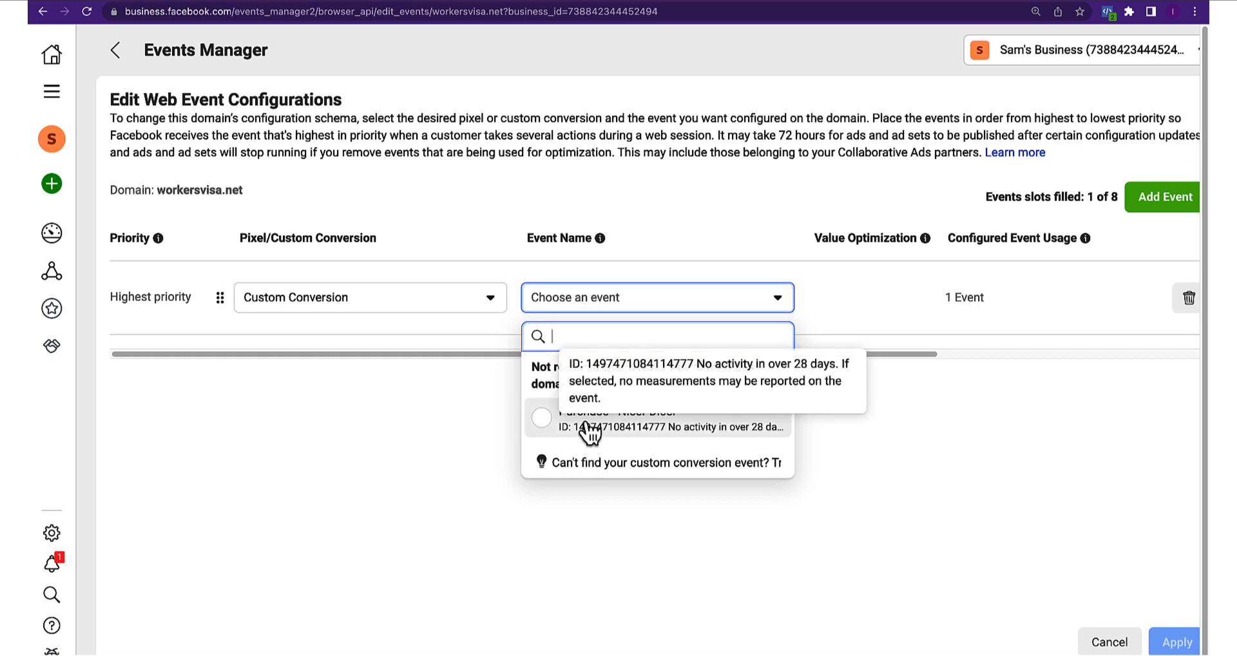
click(552, 430)
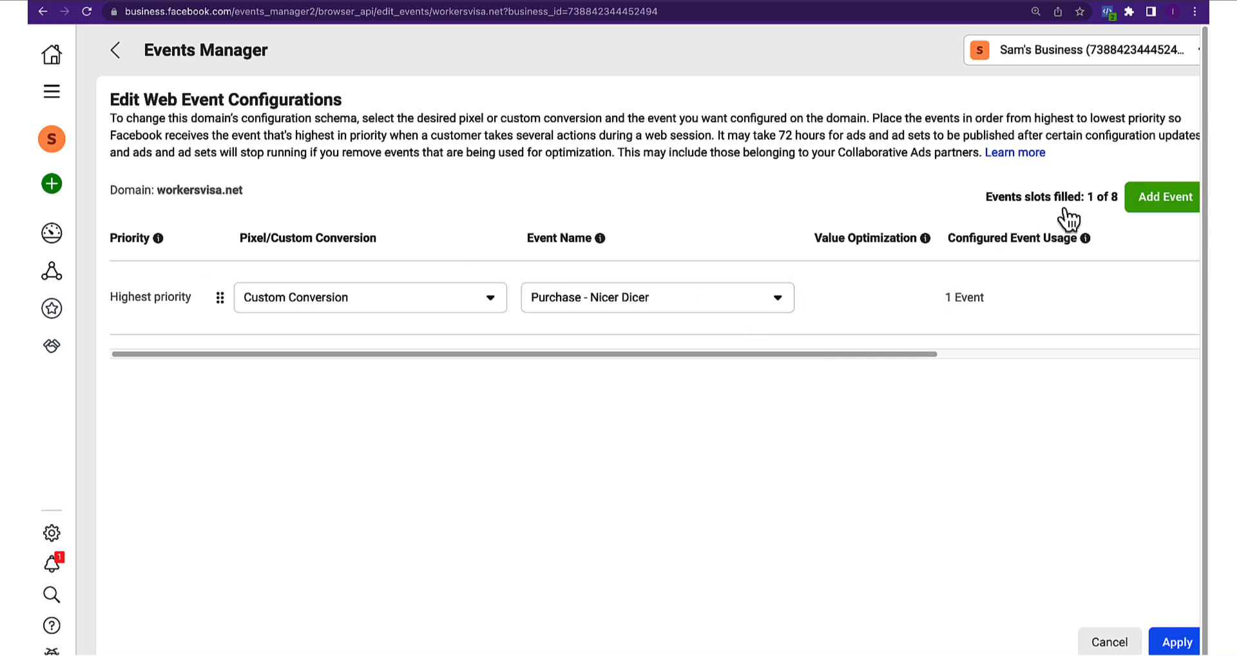
Add a second custom-conversion event slot, then delete the empty lowest-priority row
click(1153, 205)
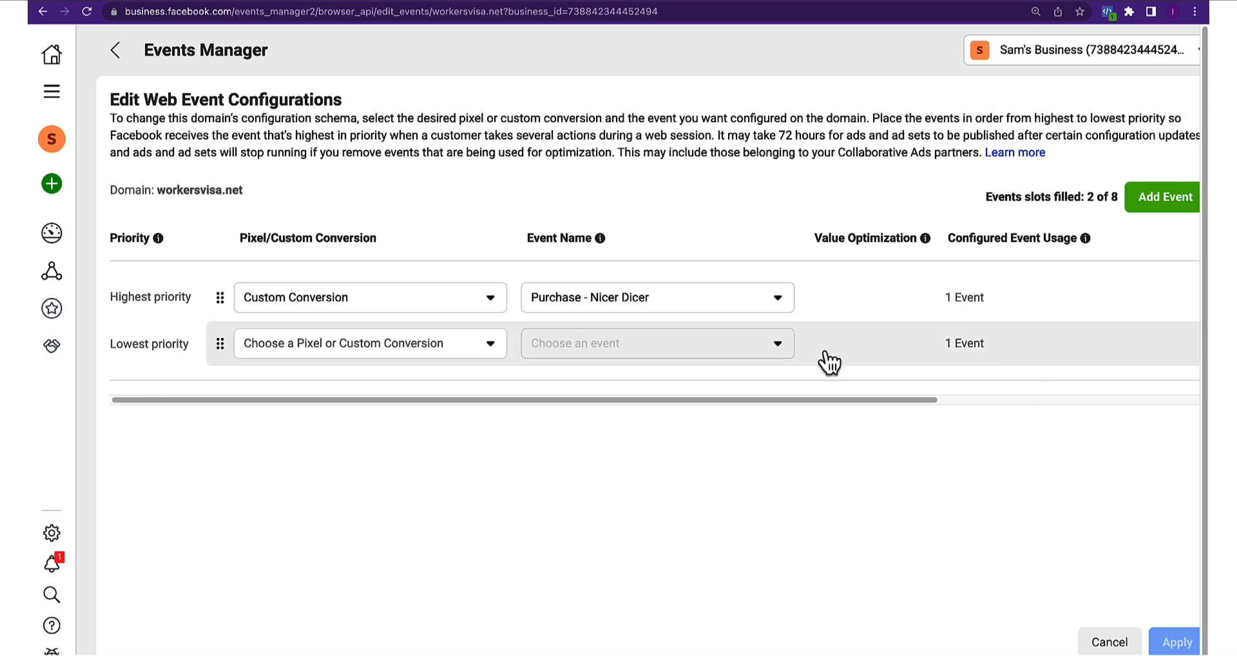
click(357, 351)
click(335, 436)
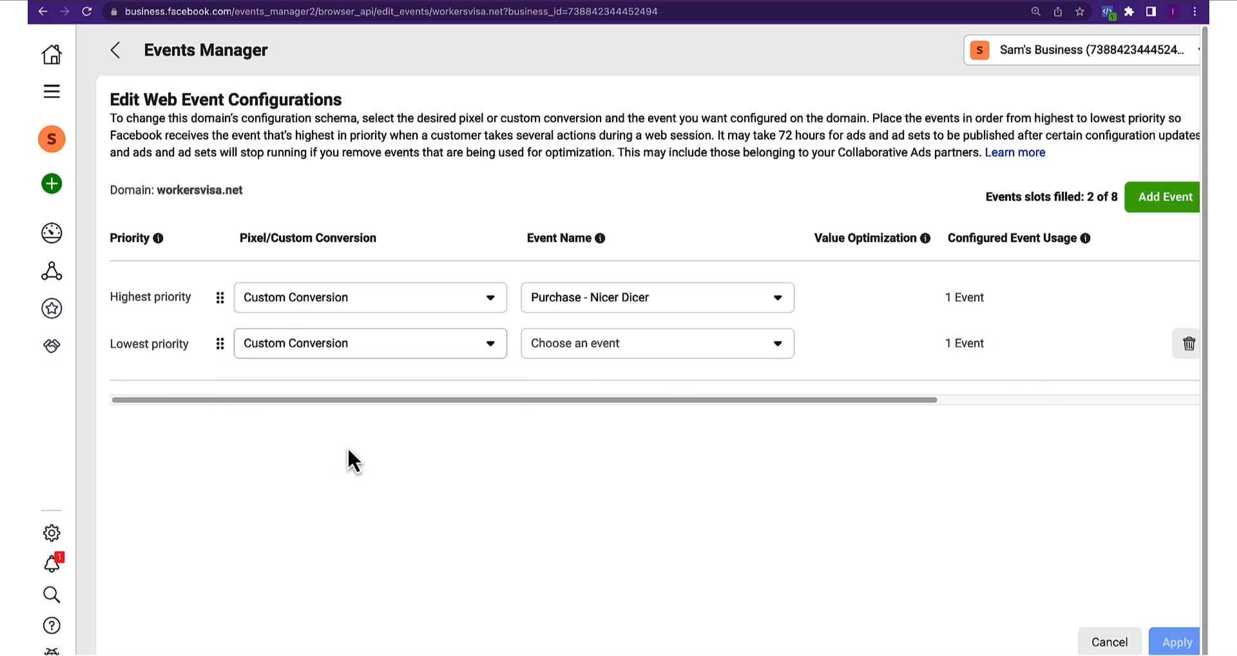
click(554, 351)
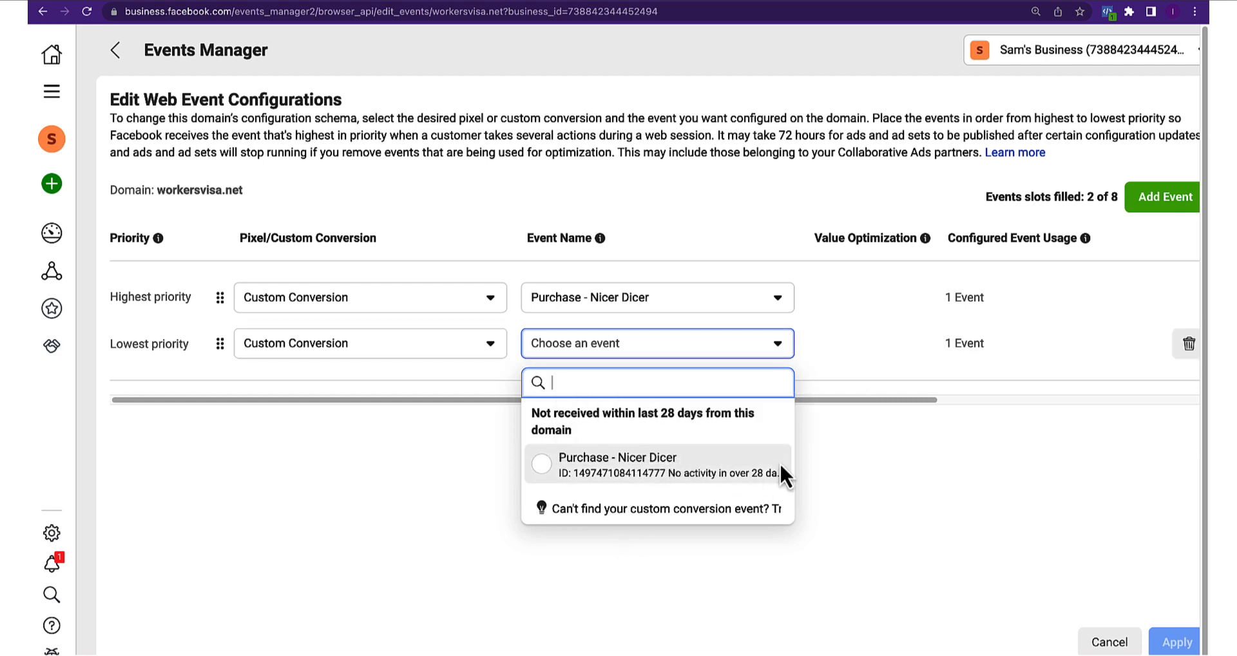
click(1189, 349)
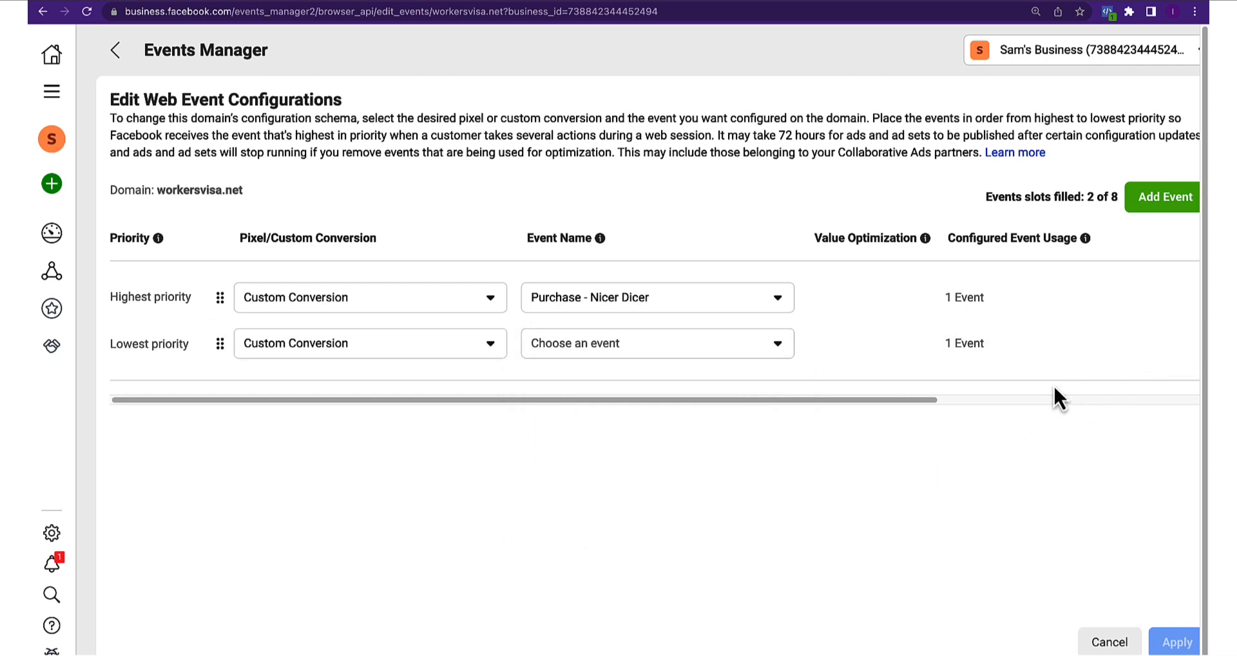
click(1187, 345)
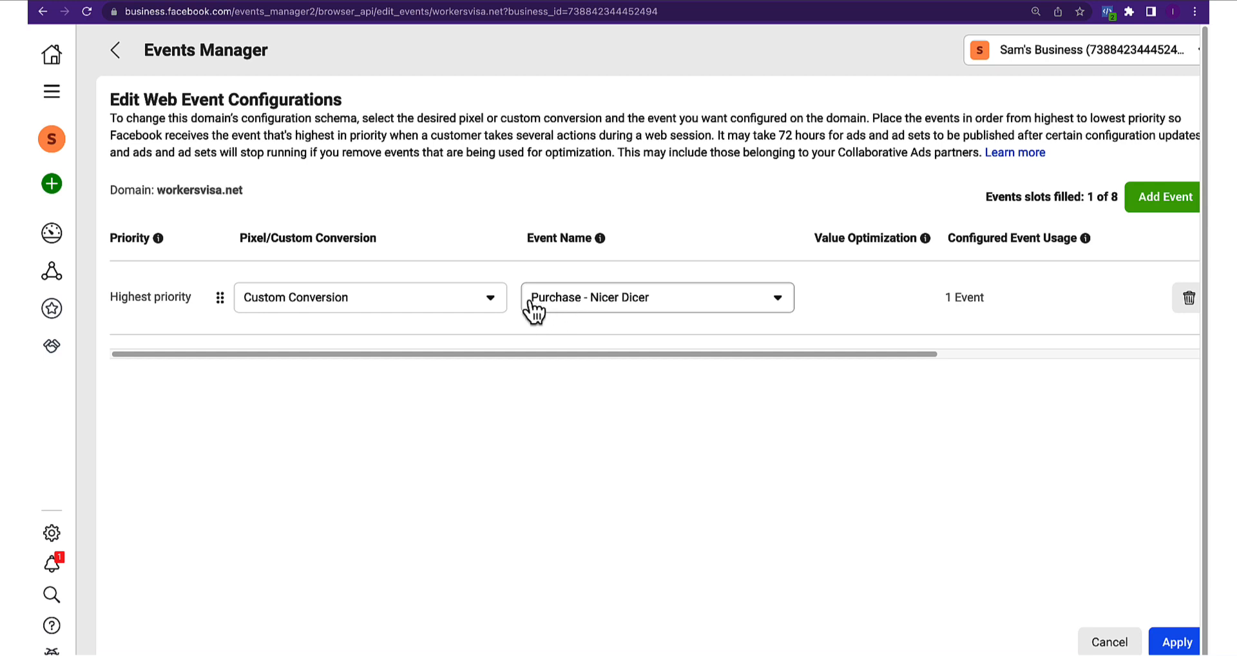
Apply the event configuration, confirm the changes, and acknowledge the success message
click(1179, 641)
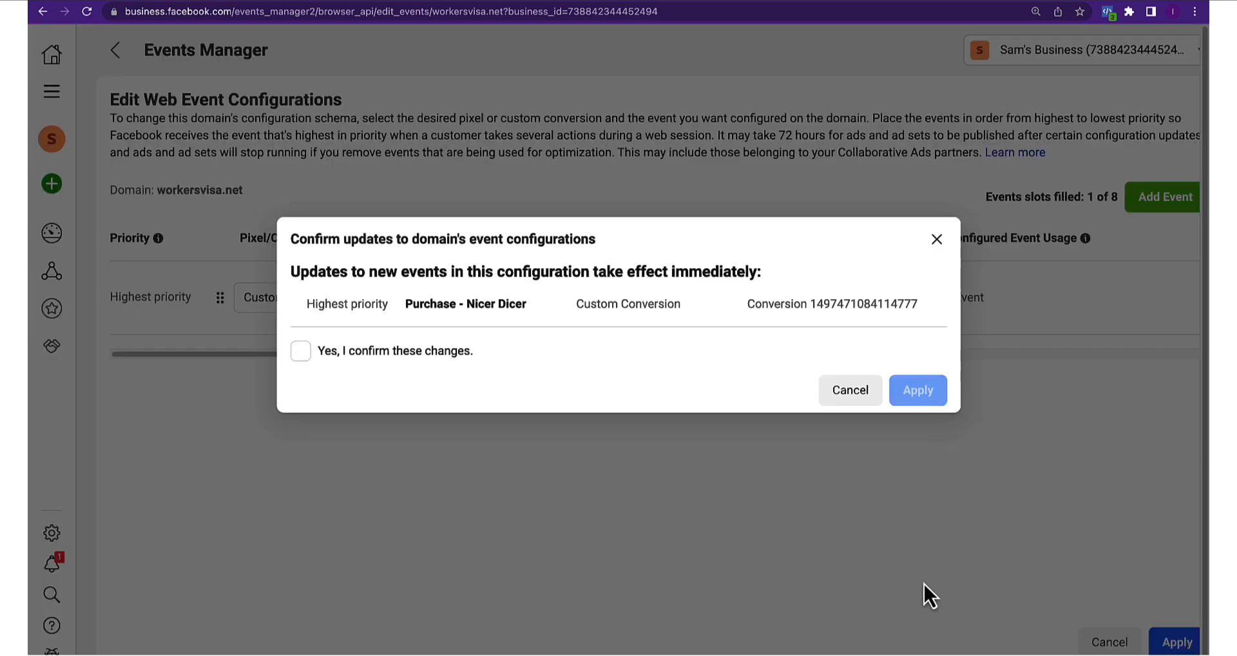
click(300, 353)
click(938, 394)
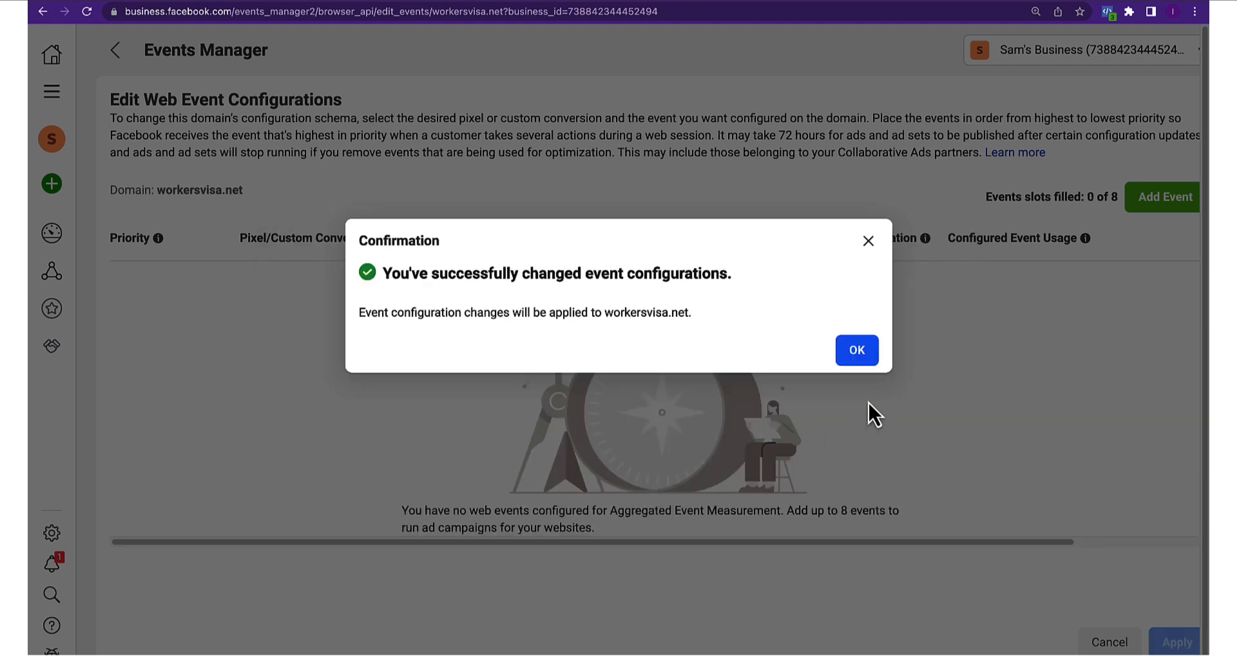
click(856, 354)
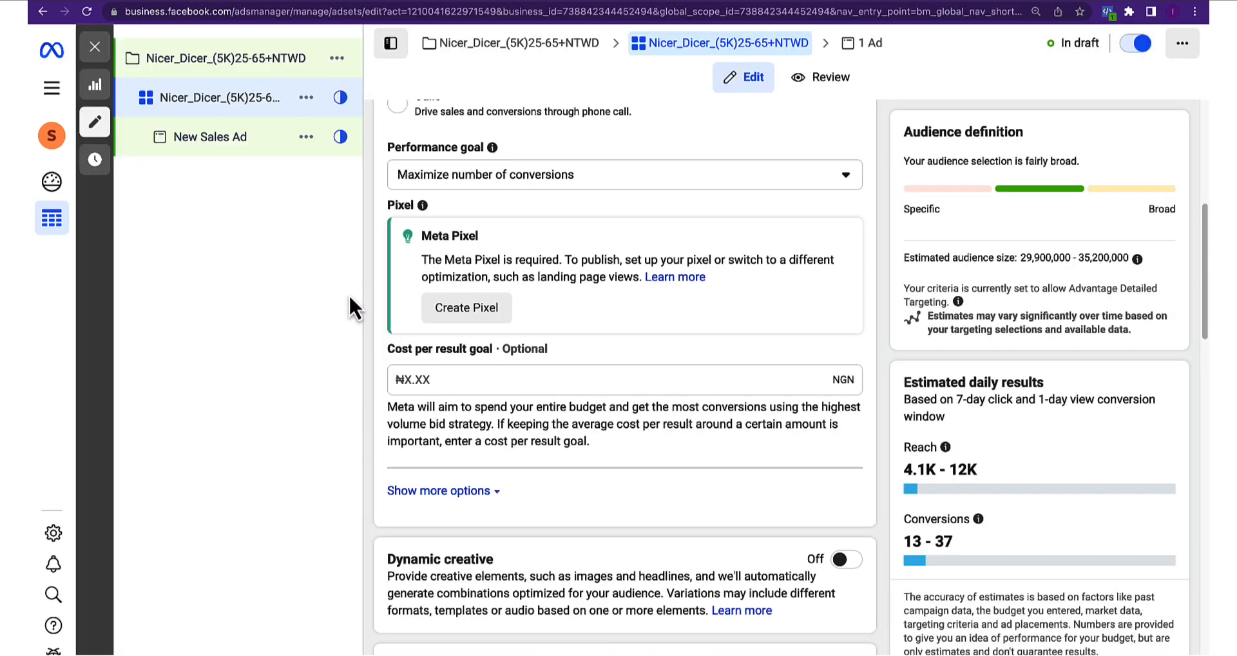
Reload the ad set and track conversions via Custom Conversion 'Purchase - Nicer Dicer'
right_click(342, 277)
click(370, 338)
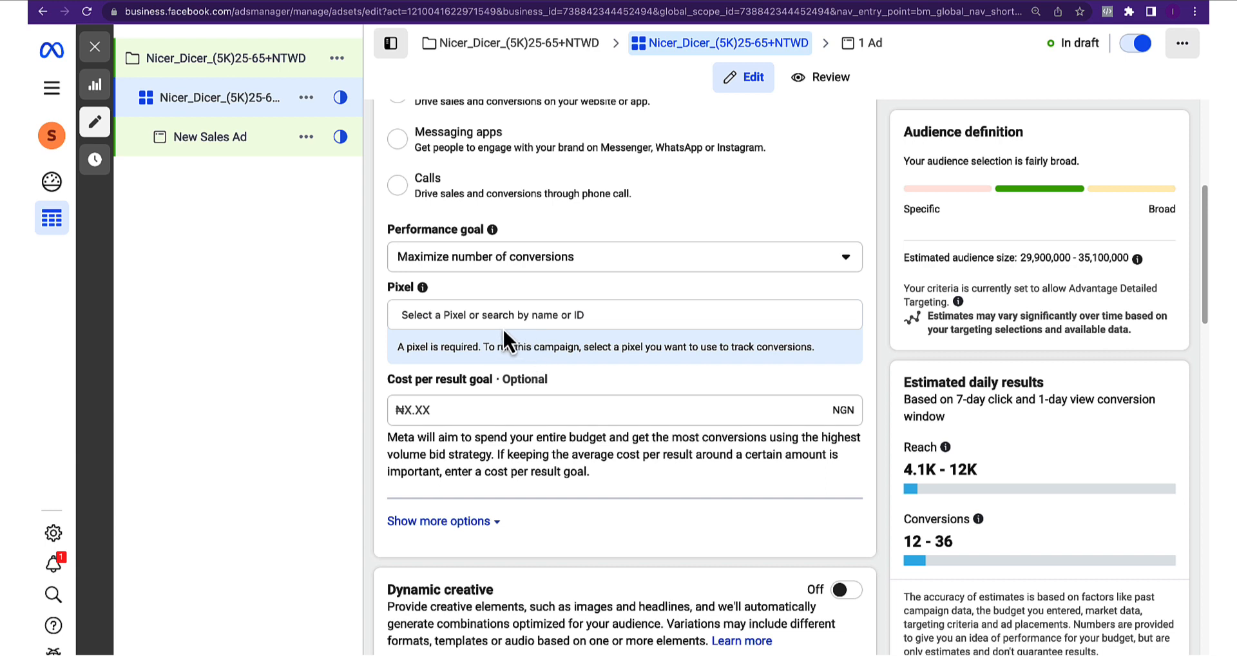
click(461, 316)
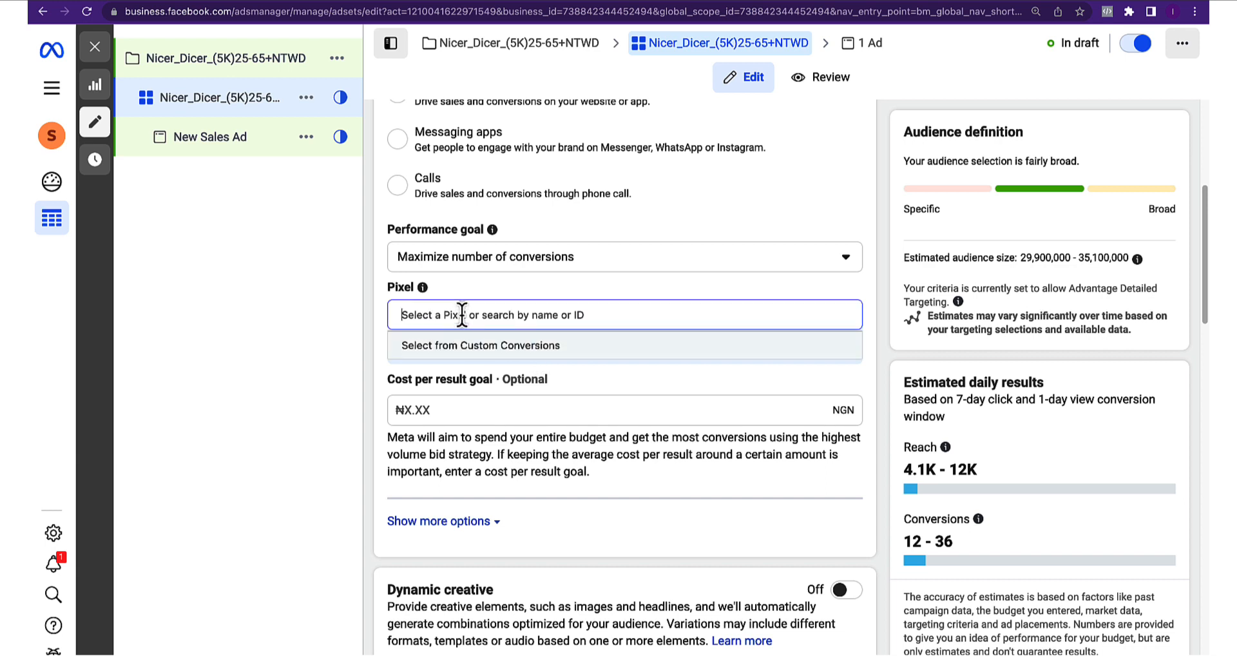
click(465, 351)
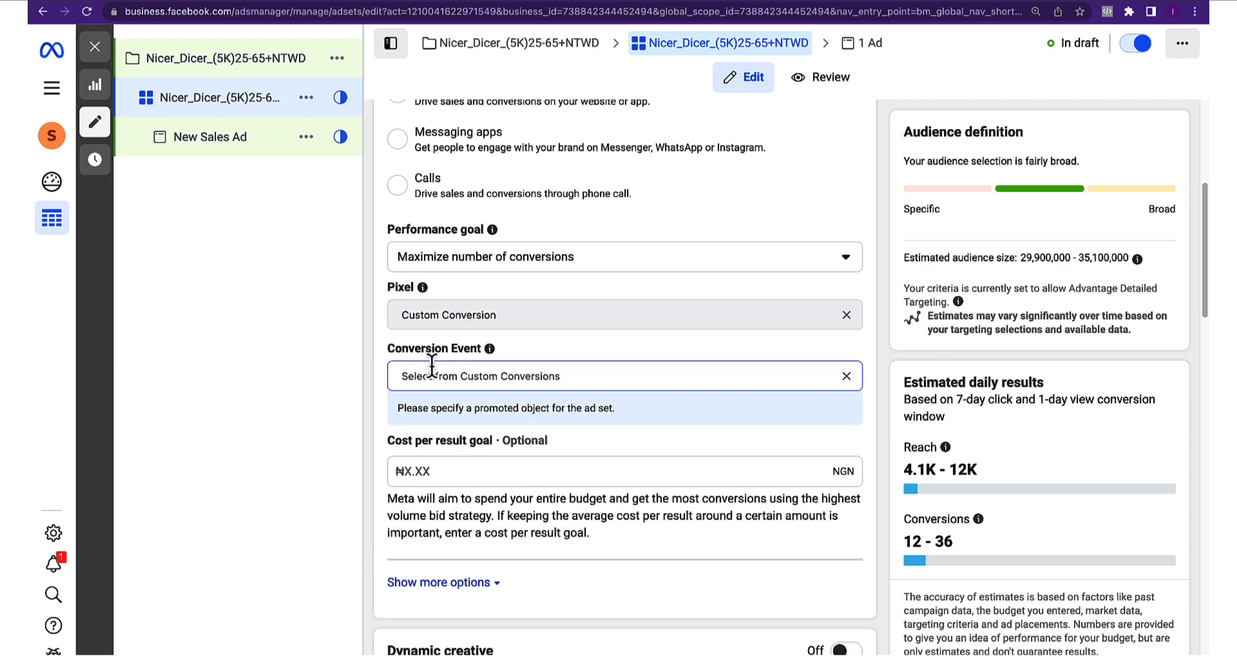
click(440, 347)
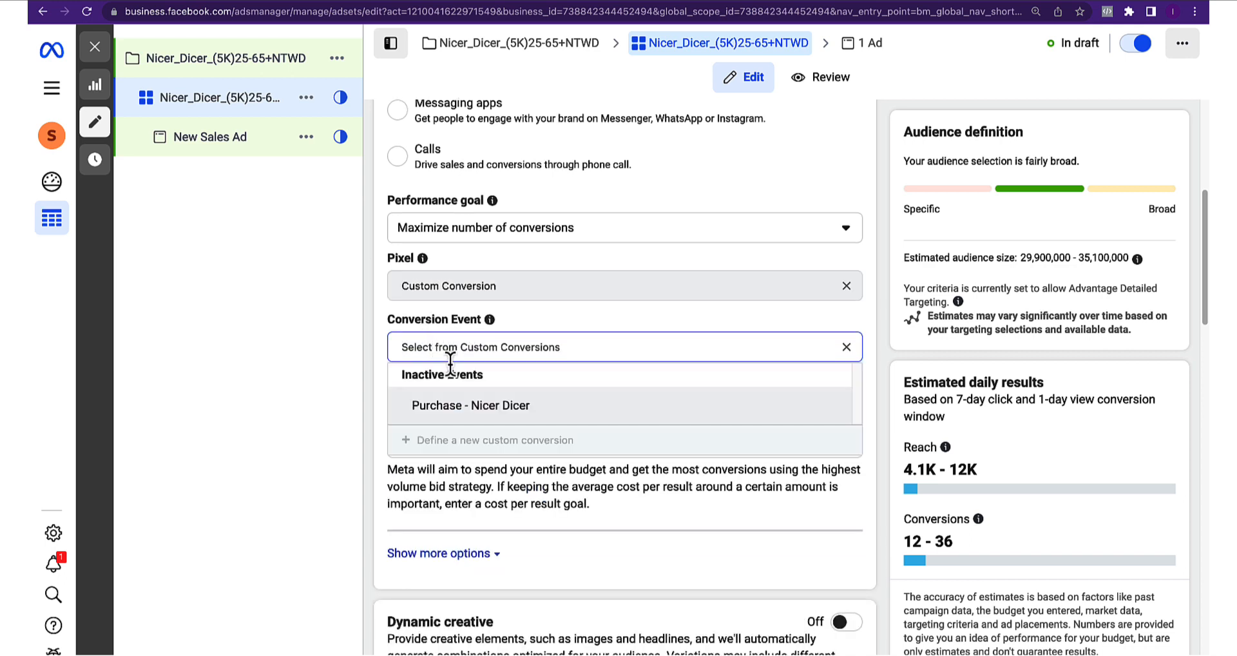
mouse_move(470, 416)
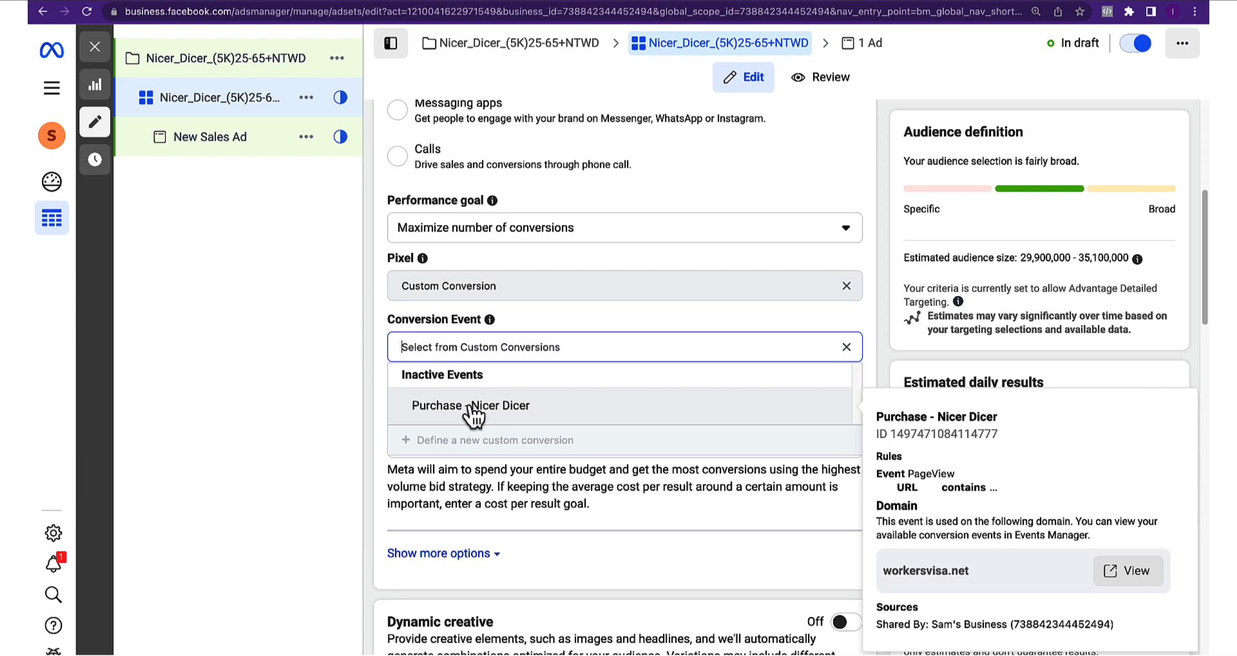
click(473, 416)
scroll(424, 360, down, 5)
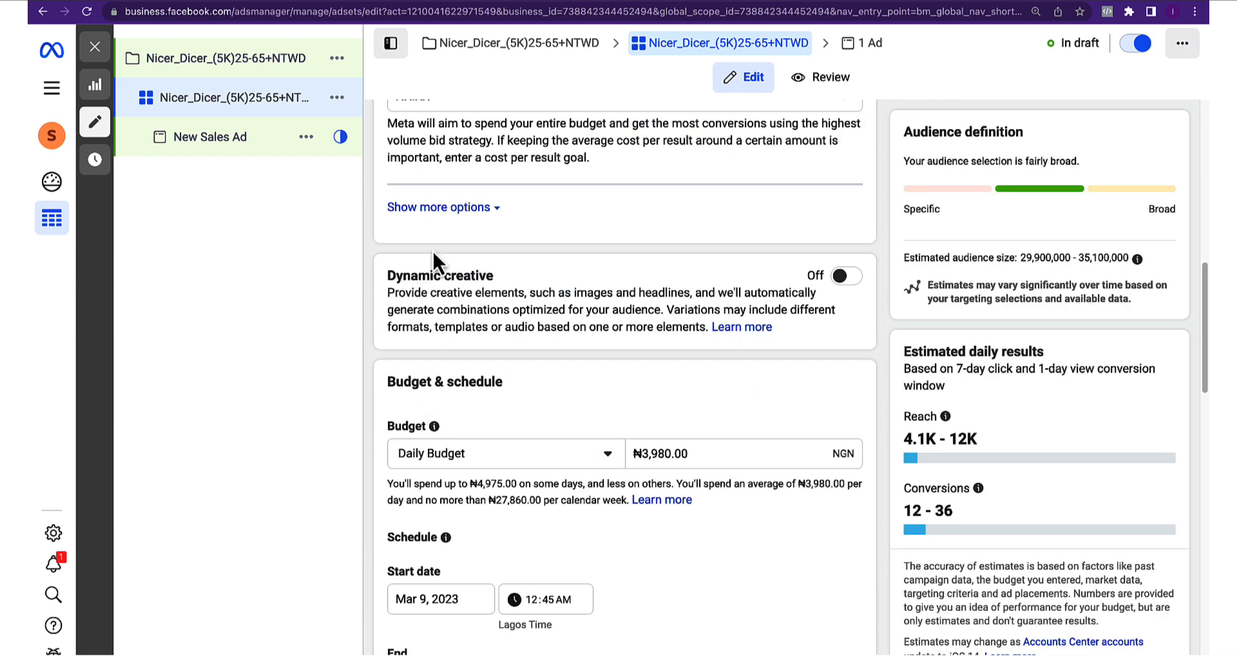
Expand the ad set's additional attribution and delivery options
click(465, 207)
scroll(478, 318, down, 1)
scroll(476, 302, up, 1)
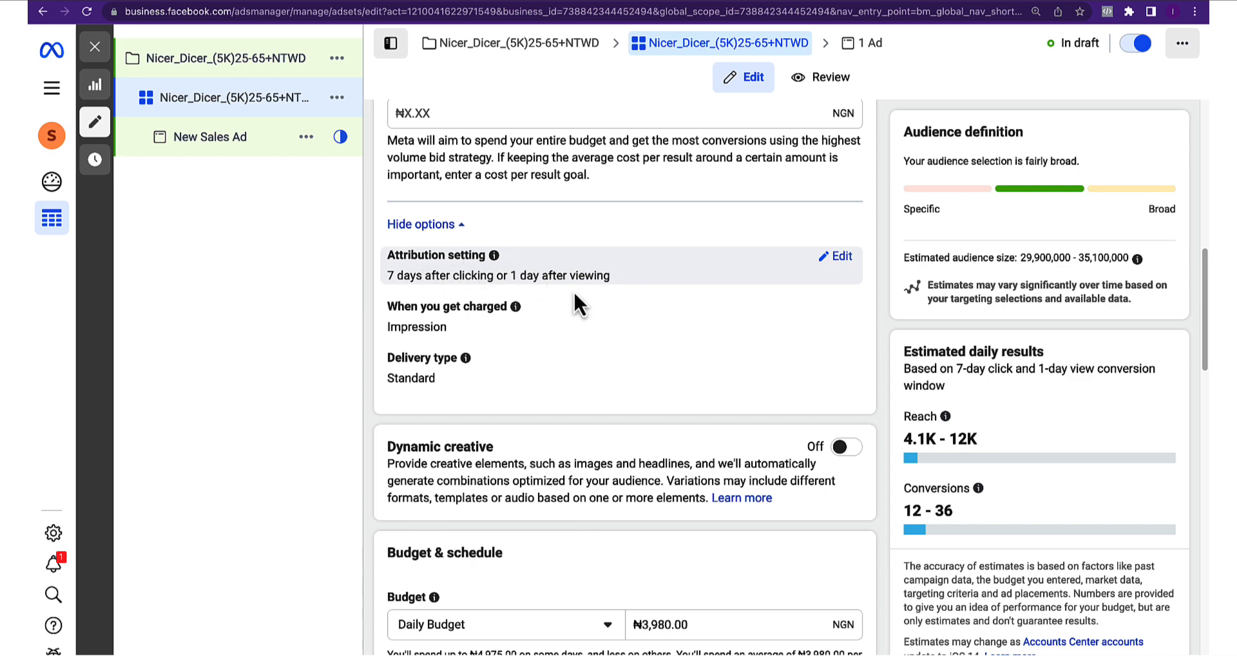
scroll(574, 295, down, 2)
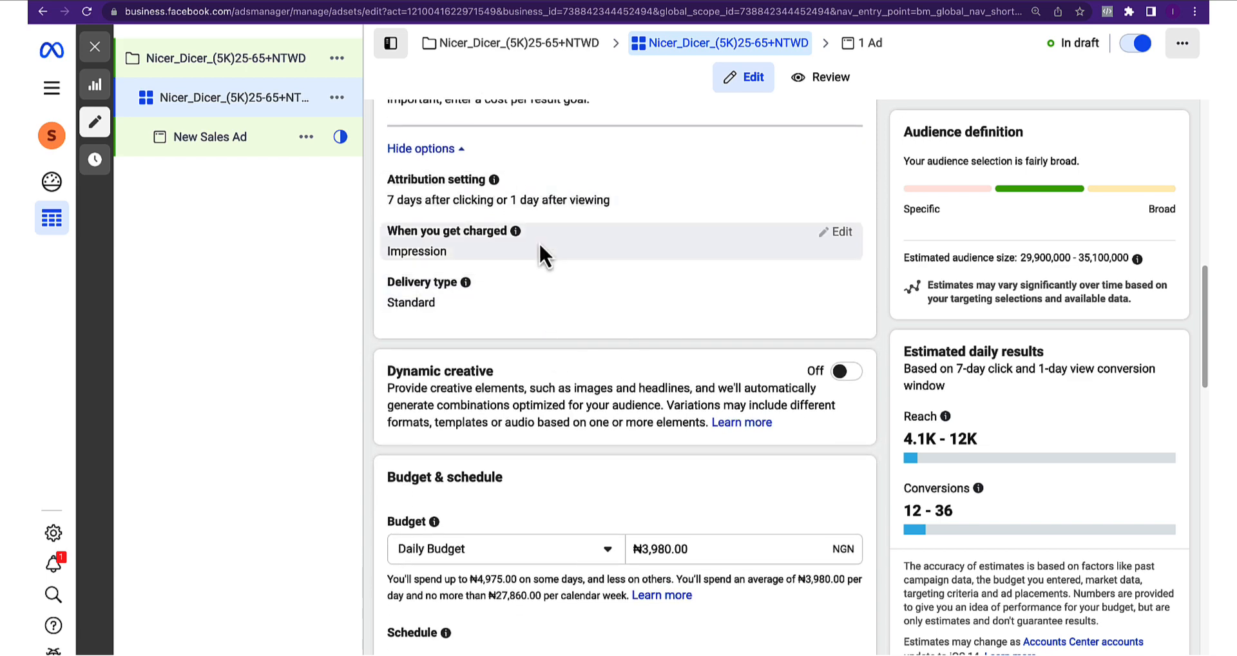
scroll(559, 282, down, 5)
scroll(552, 309, up, 2)
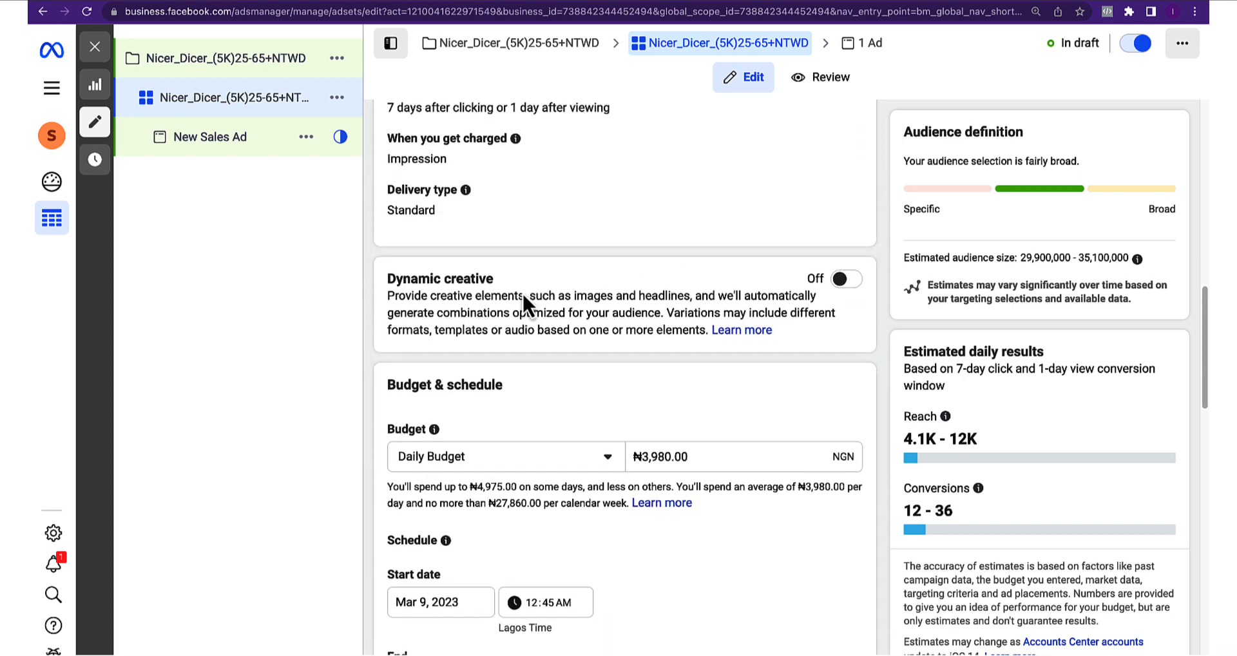
scroll(515, 284, up, 3)
scroll(512, 277, down, 4)
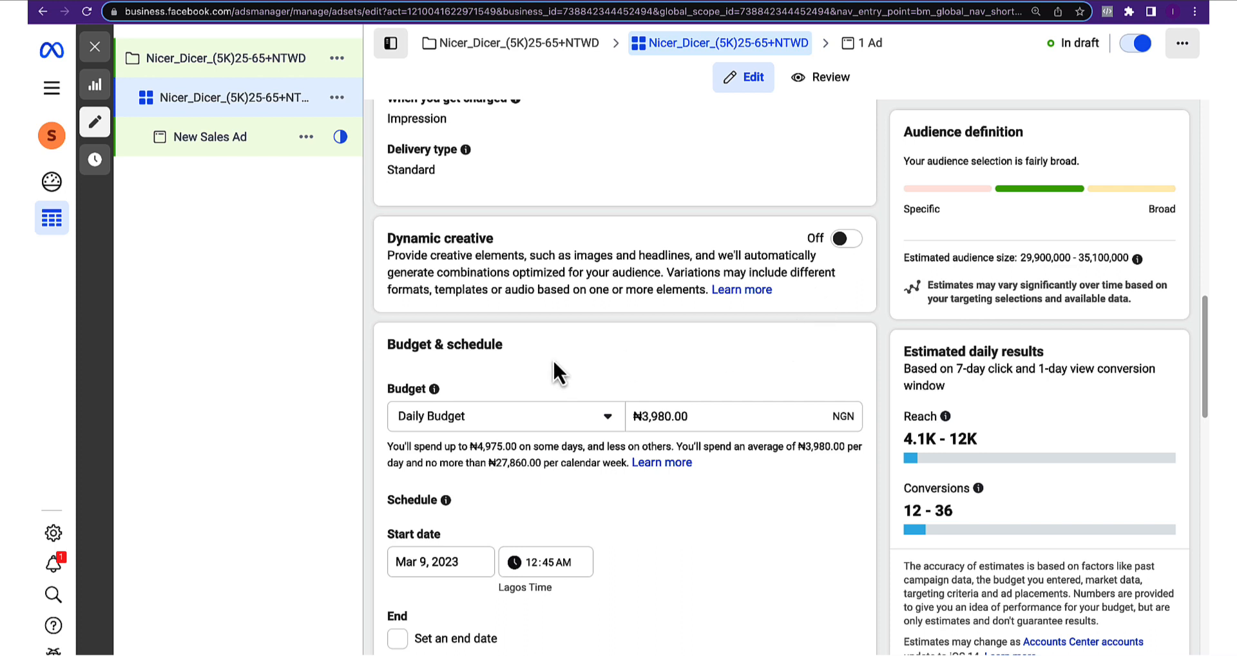
scroll(553, 371, down, 1)
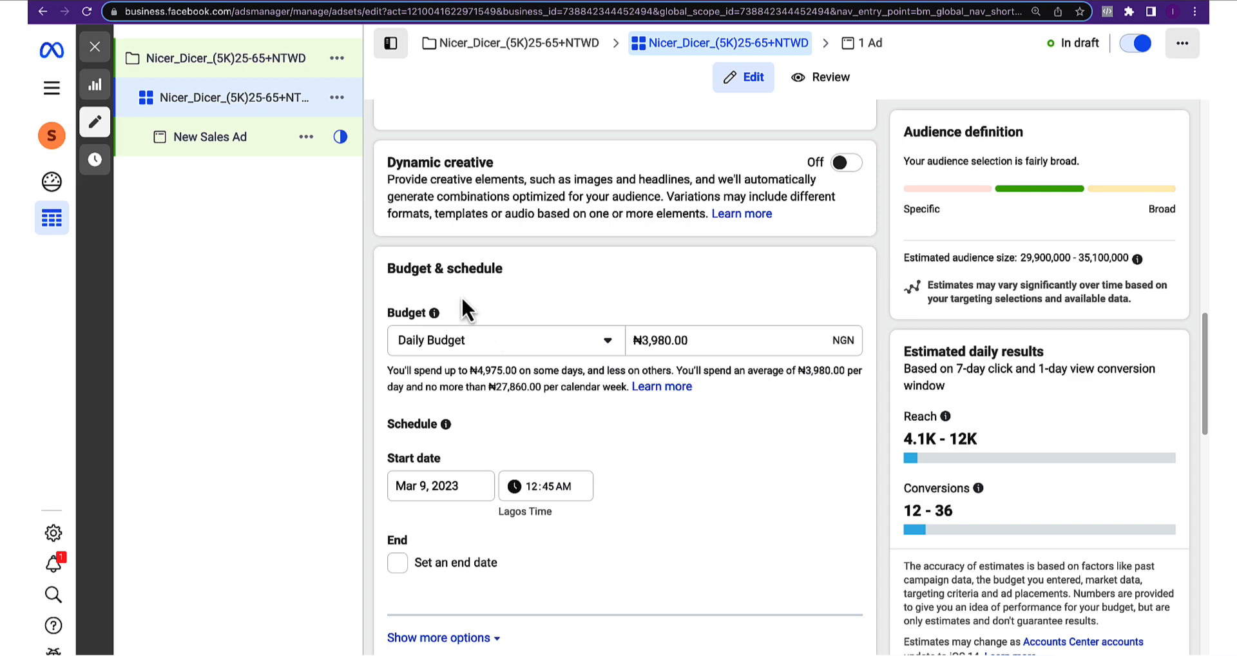
Review the Nicer Dicer Campaign Brief, then clear the daily budget to ₦0.00
click(132, 2)
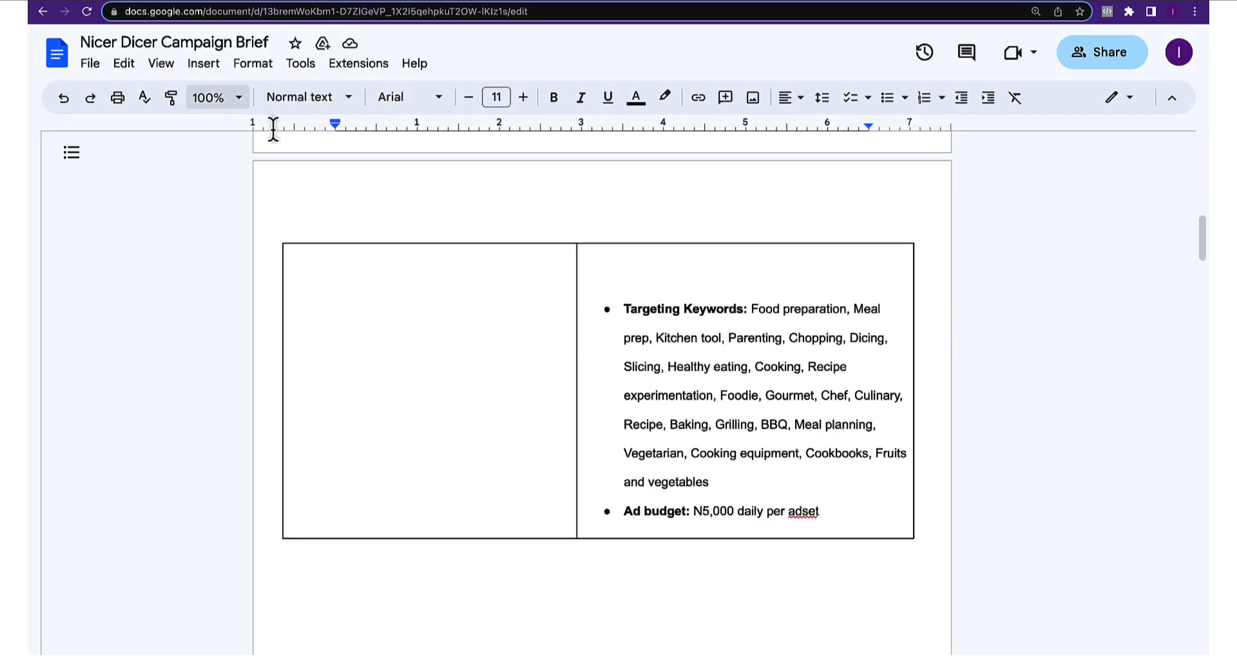
scroll(652, 423, down, 1)
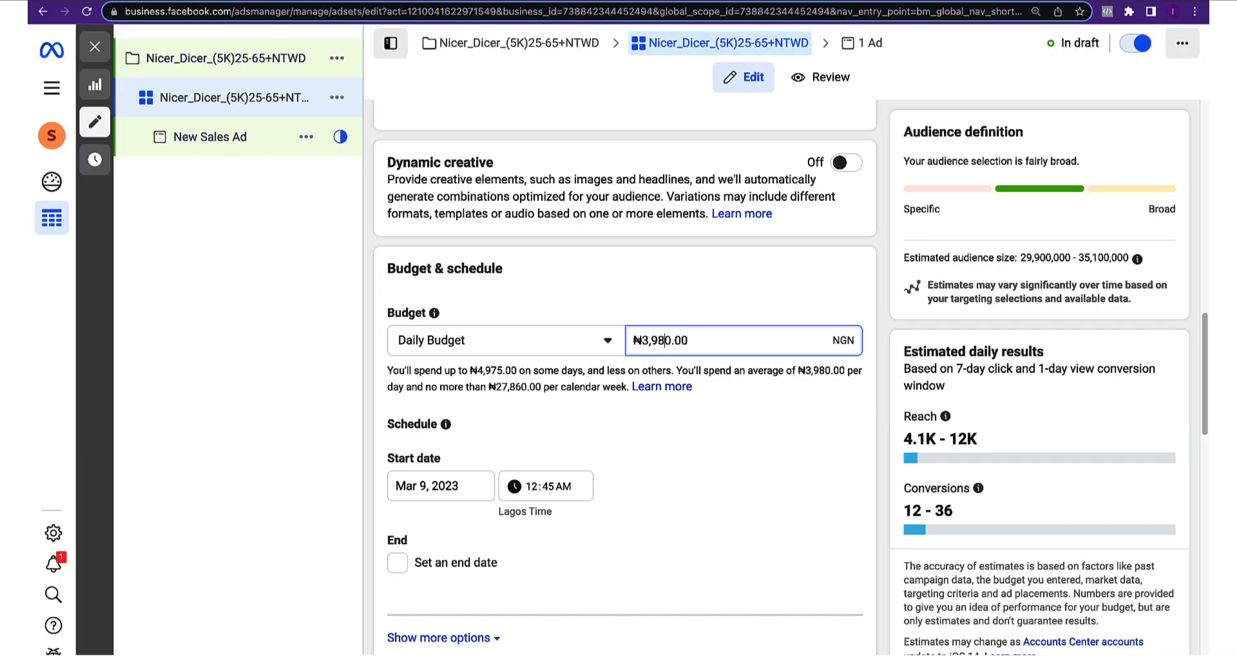
key(BackSpace)
key(BackSpace)
key(BackSpace)
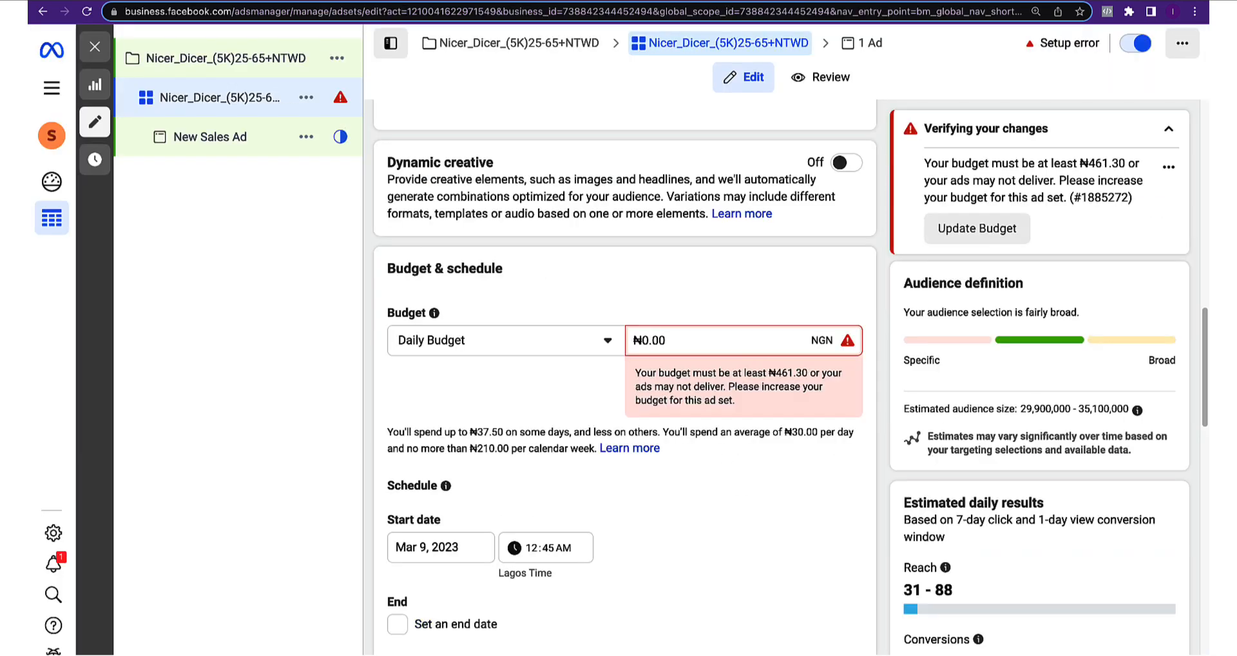
Enter a ₦5,000.00 daily budget and leave the ad set without an end date
text(500)
scroll(548, 348, down, 1)
mouse_move(445, 362)
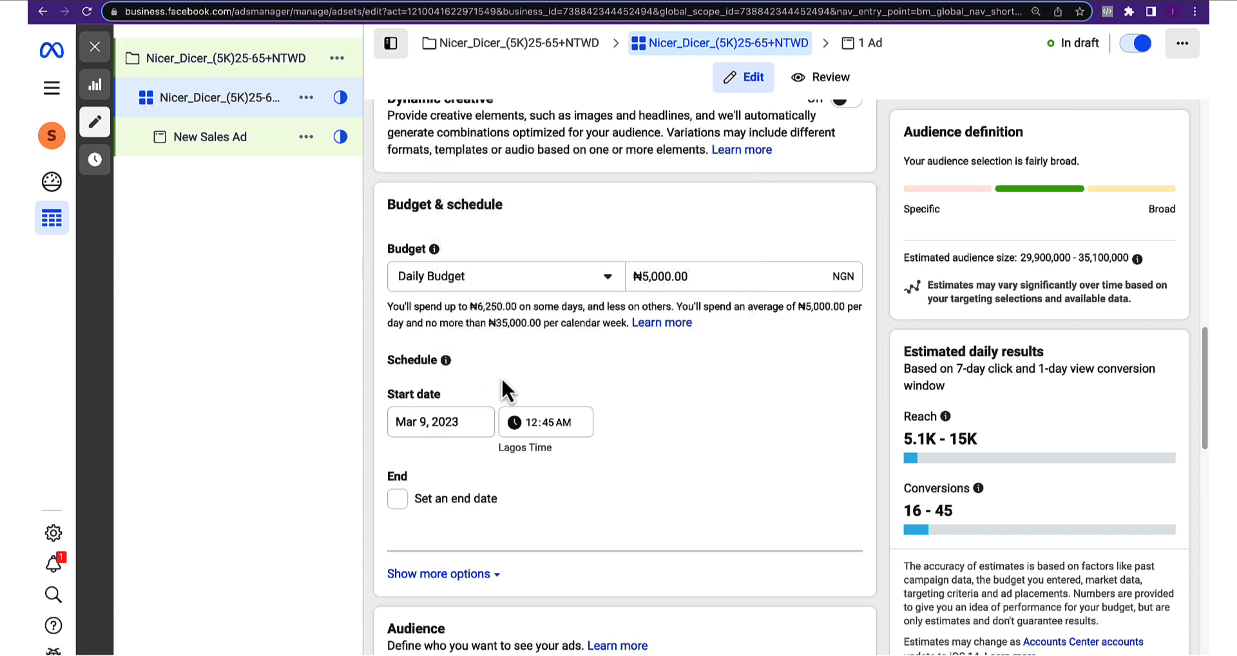
scroll(509, 374, down, 2)
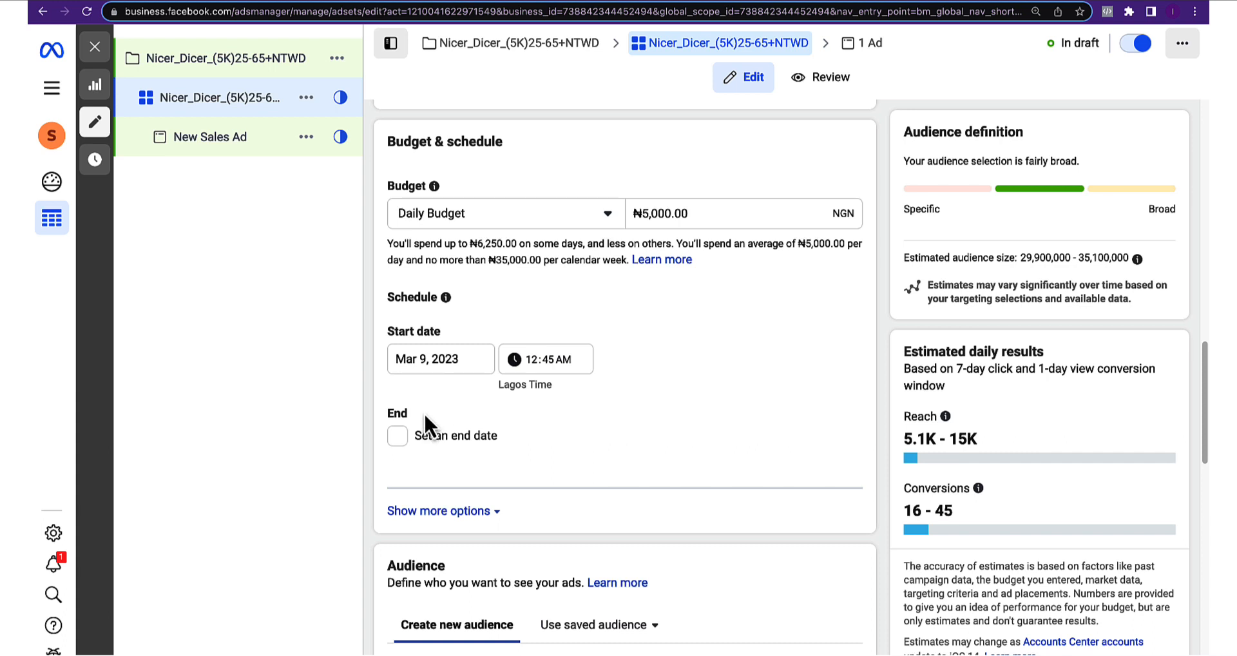
click(421, 436)
click(416, 475)
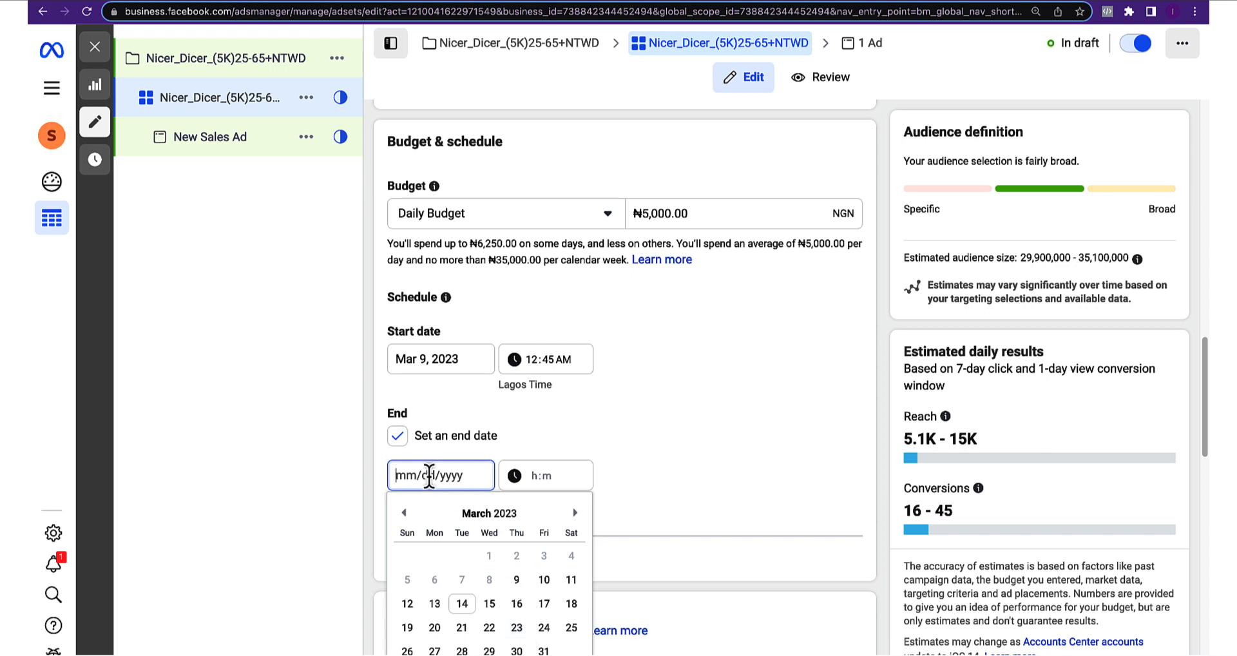
click(410, 438)
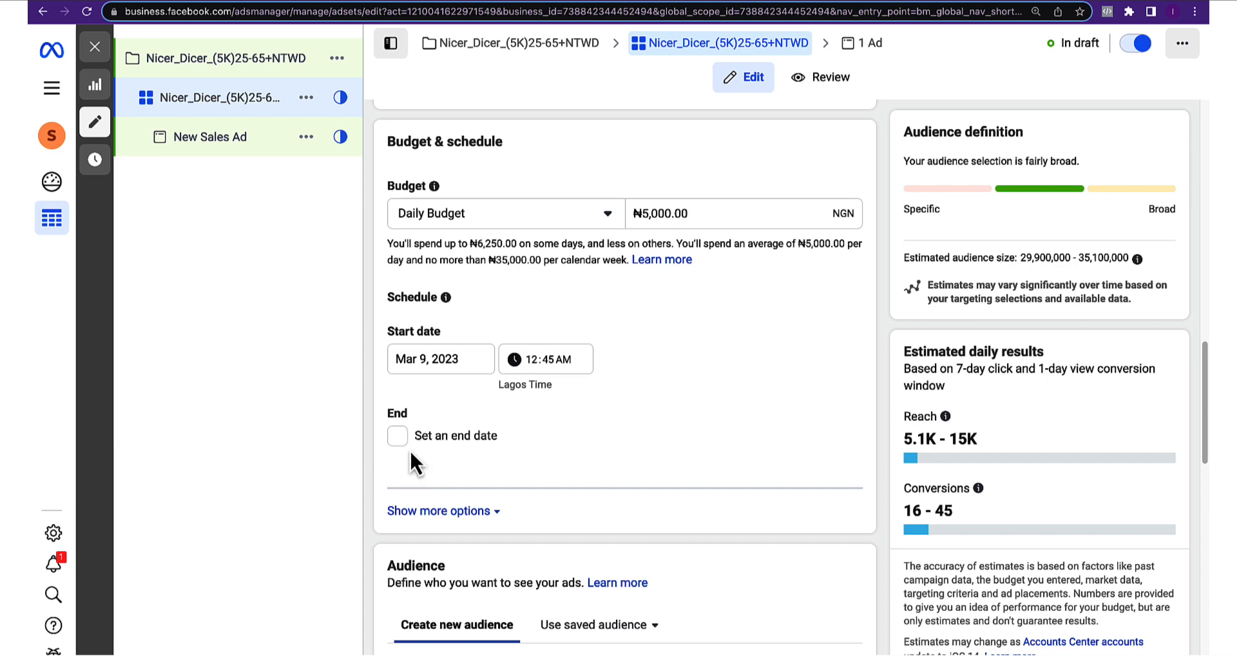
scroll(451, 483, down, 1)
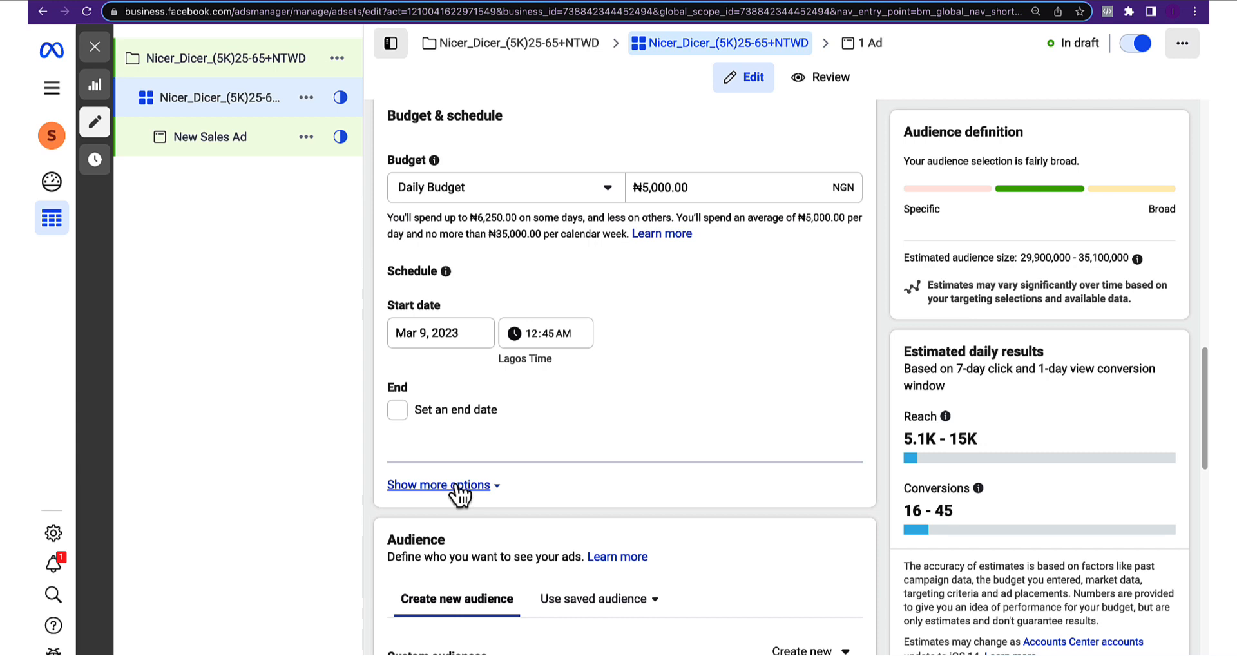
Check the saved audiences list, which is empty, and close it
scroll(490, 483, down, 5)
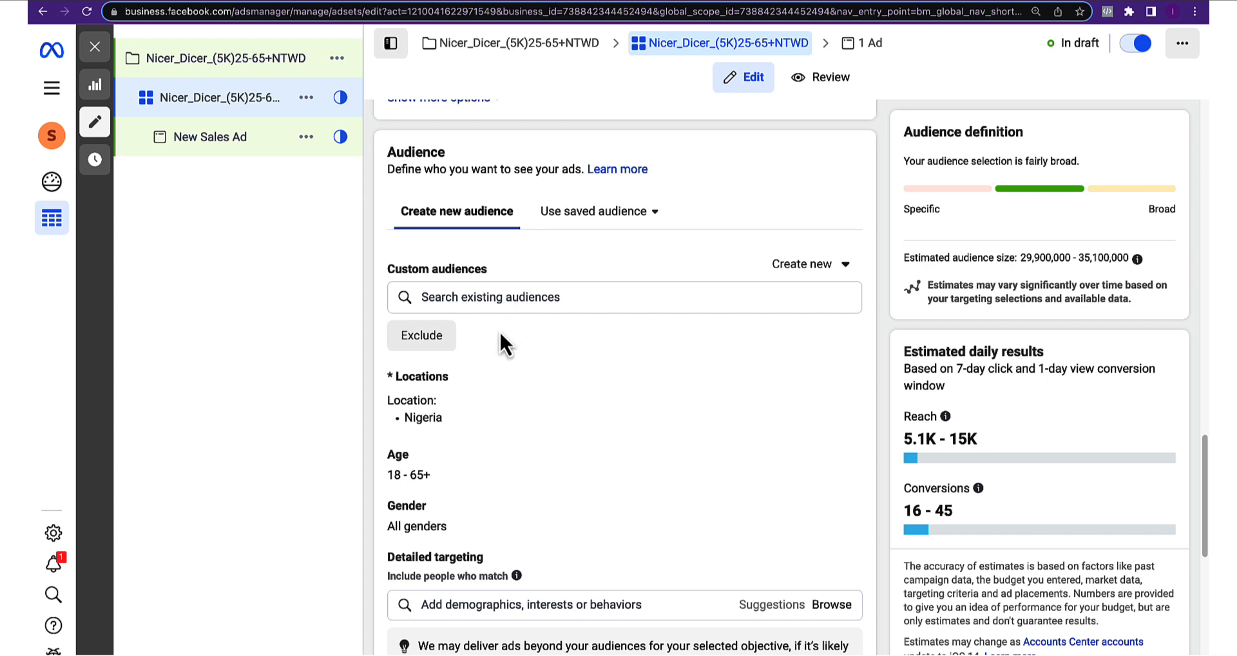
scroll(504, 371, down, 1)
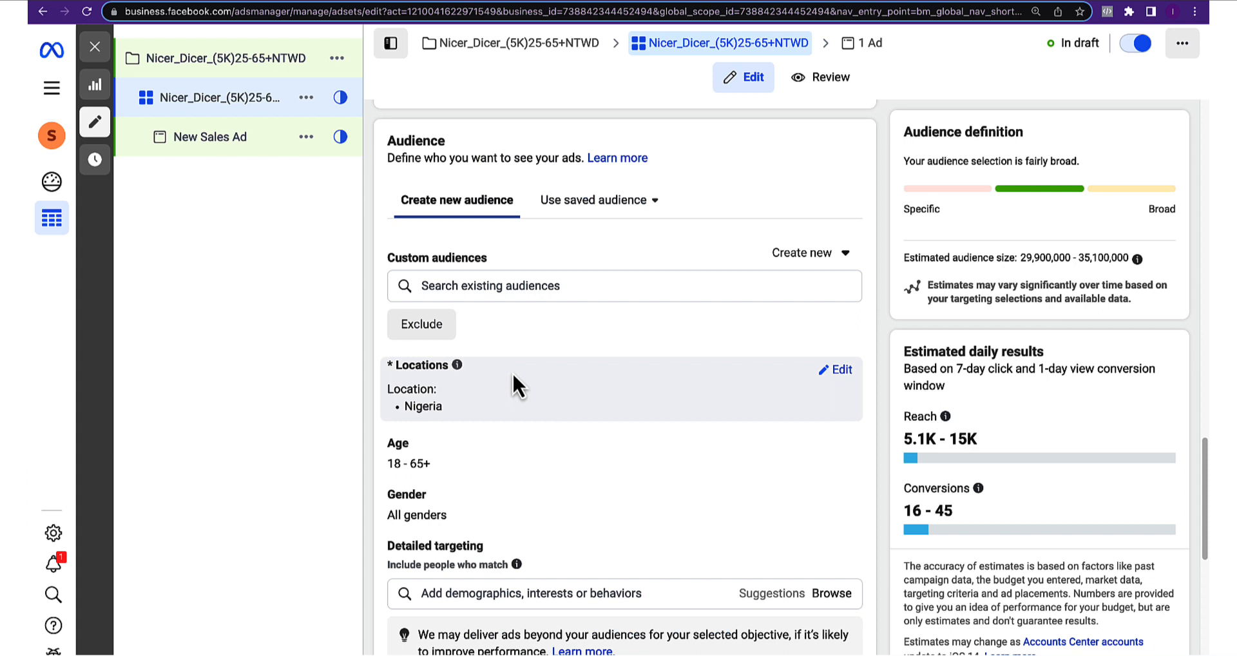
scroll(511, 387, down, 1)
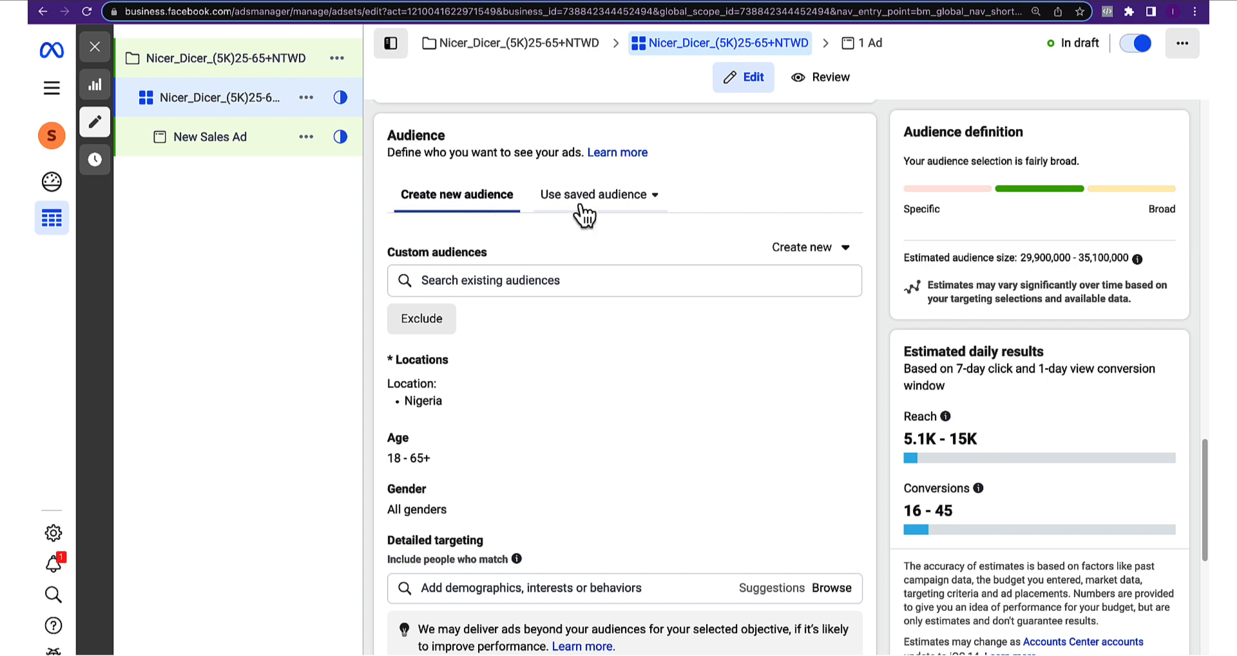
click(630, 199)
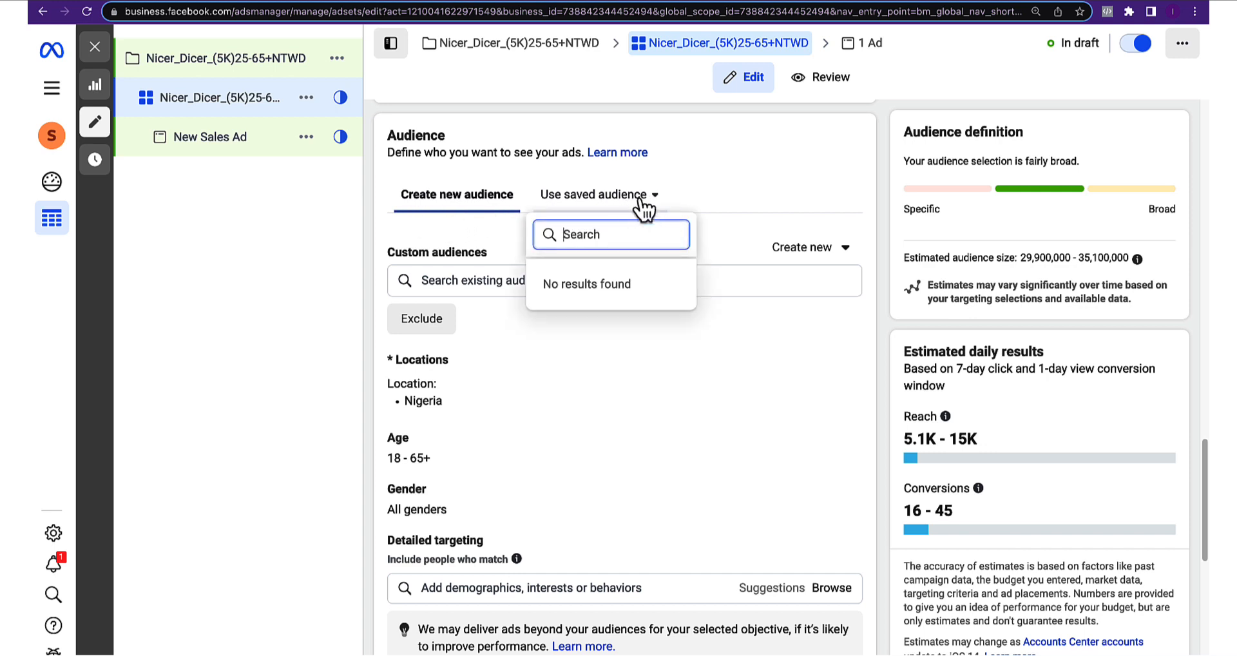
click(676, 192)
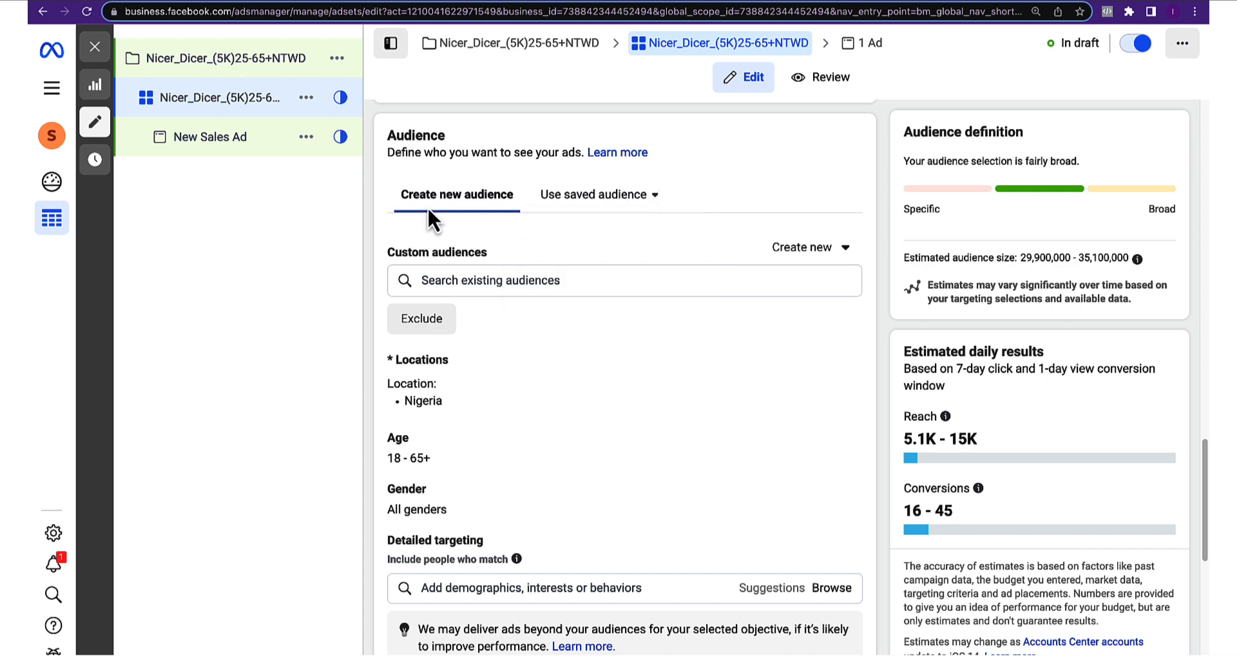
scroll(493, 268, down, 1)
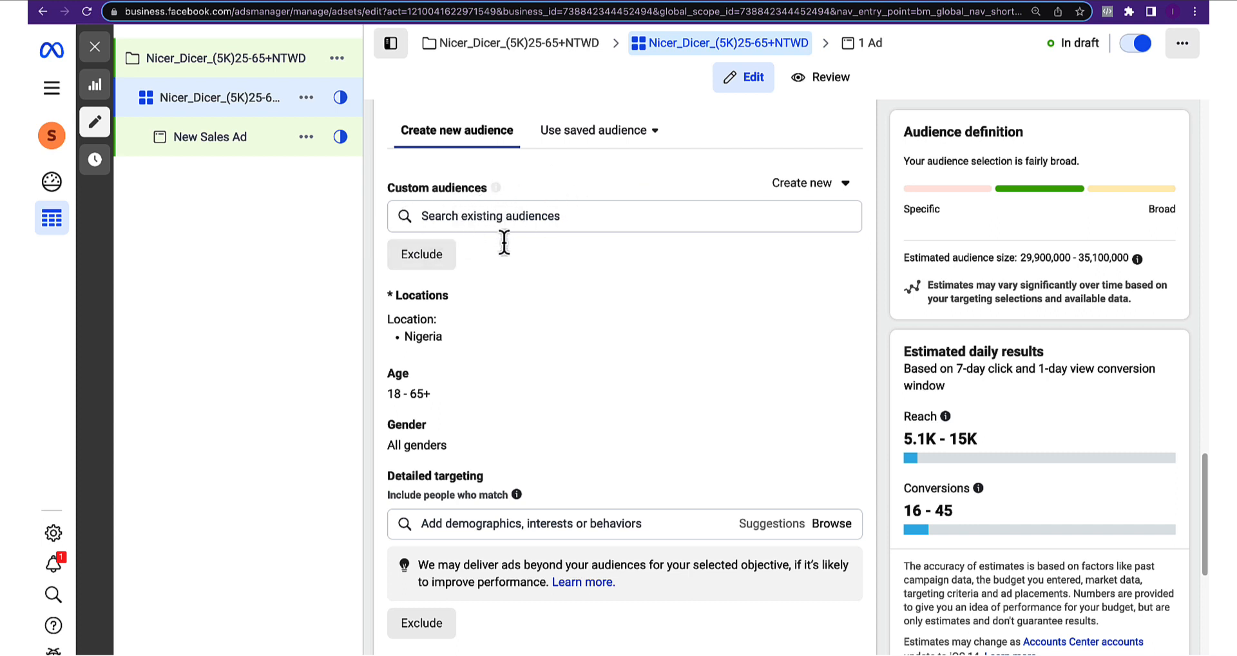
scroll(417, 261, down, 1)
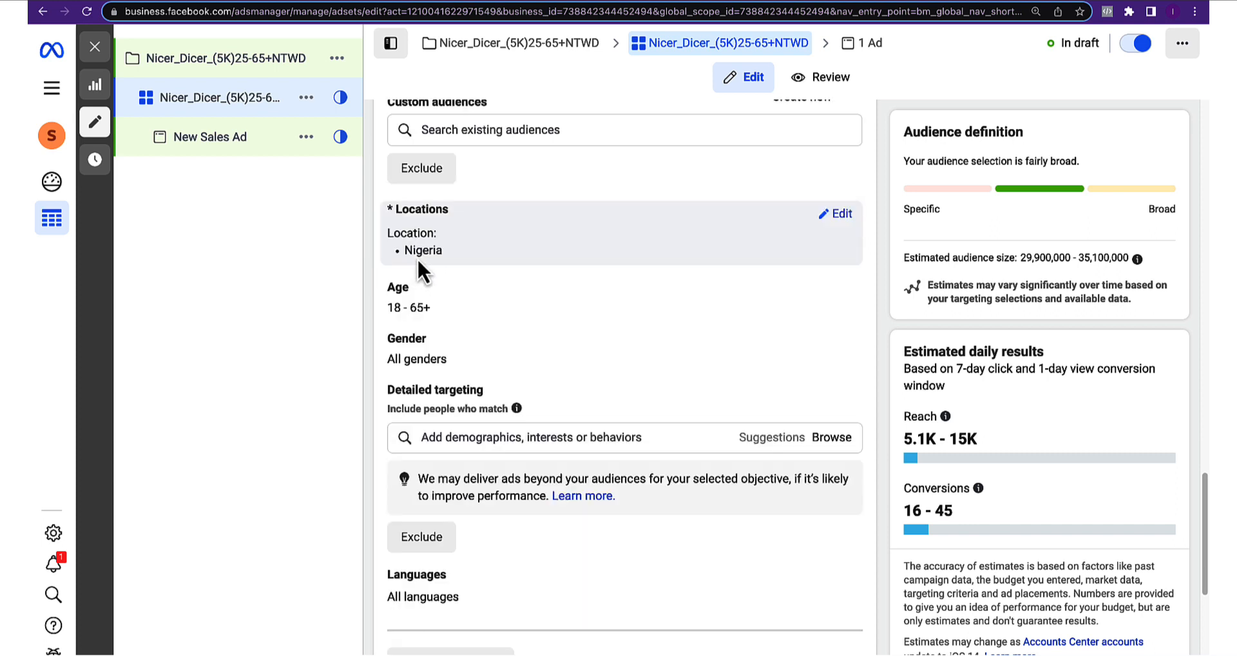
Replace Nigeria with Abuja, Lagos and Kano State as the ad set's locations
click(841, 215)
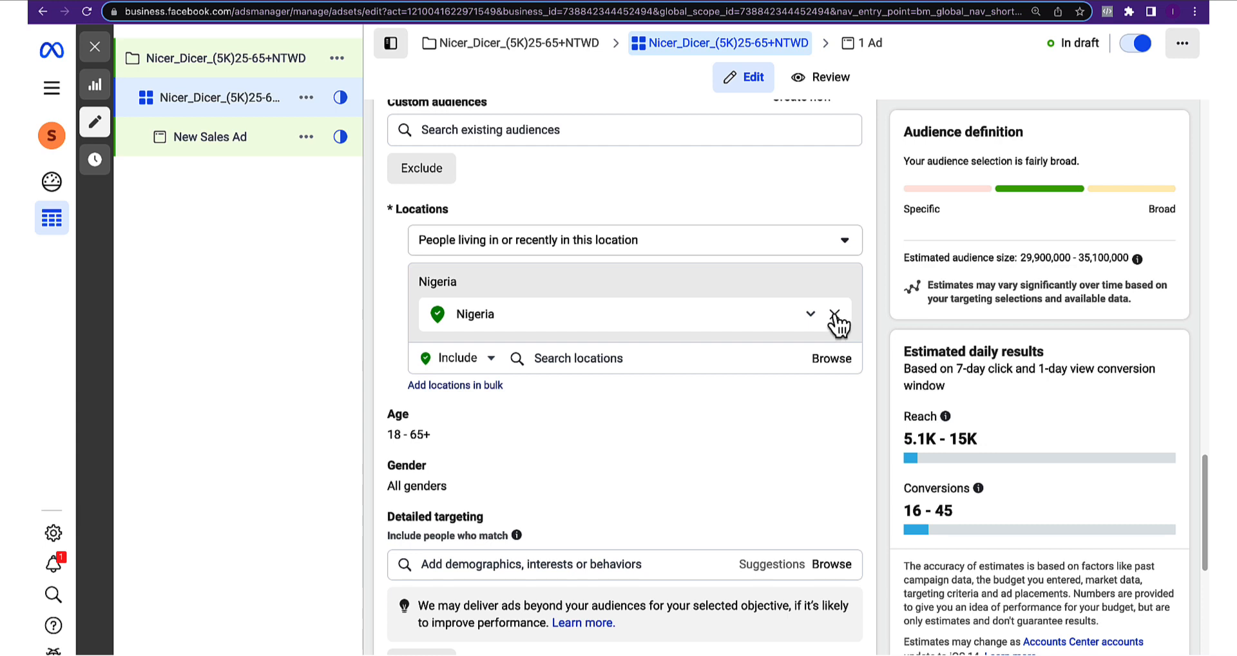
click(835, 315)
click(566, 335)
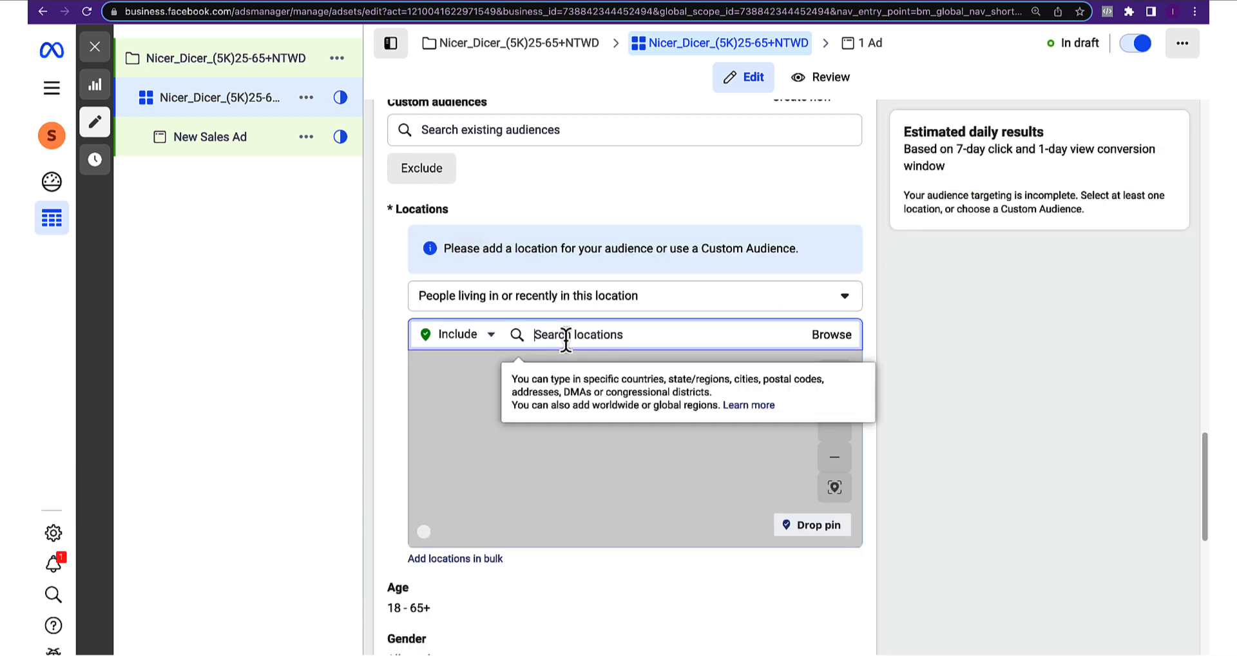
text(abuja)
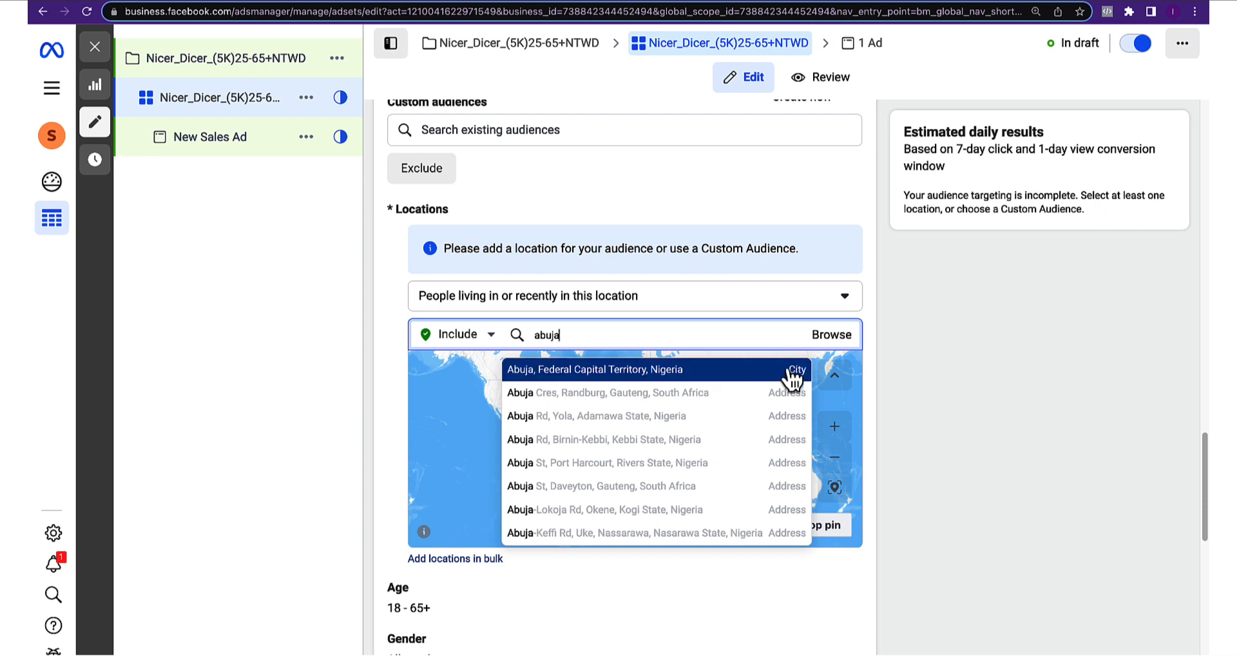
click(576, 374)
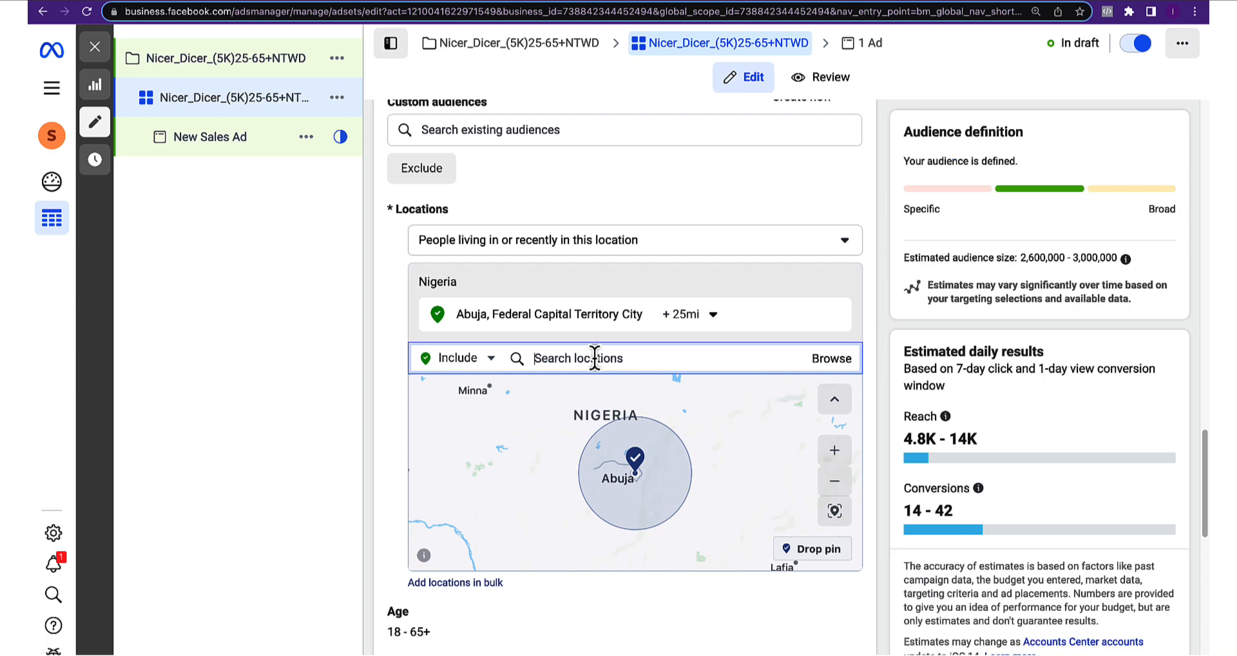
text(lagos)
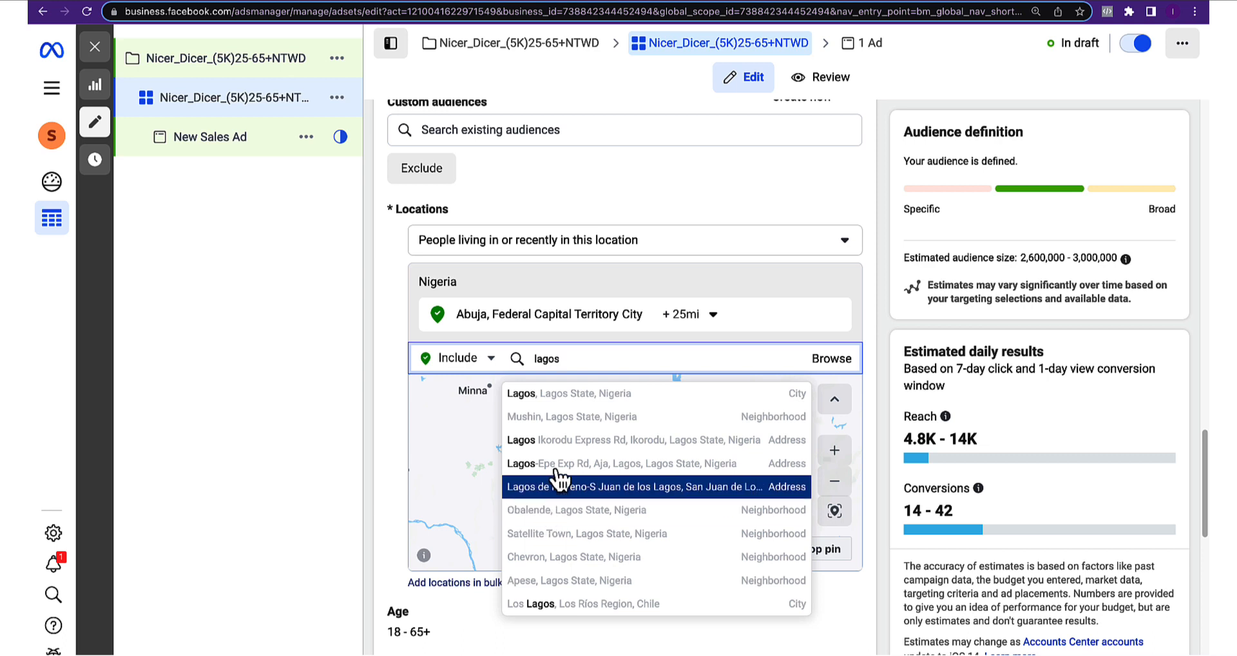
click(590, 401)
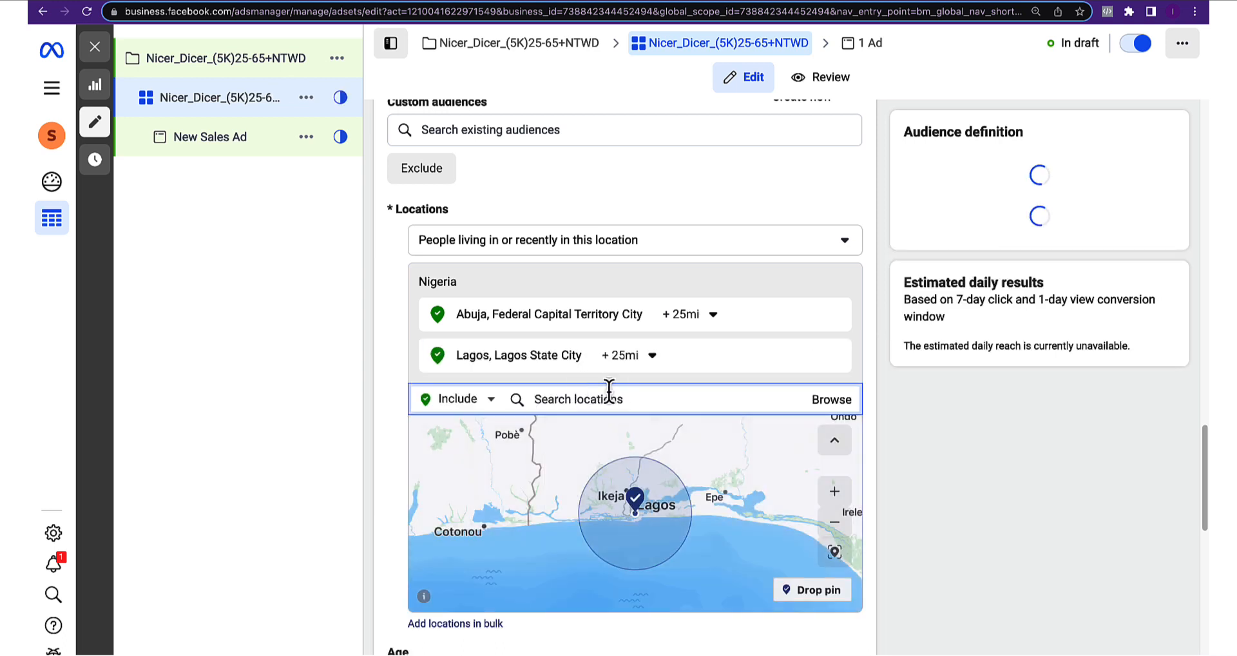
text(kano)
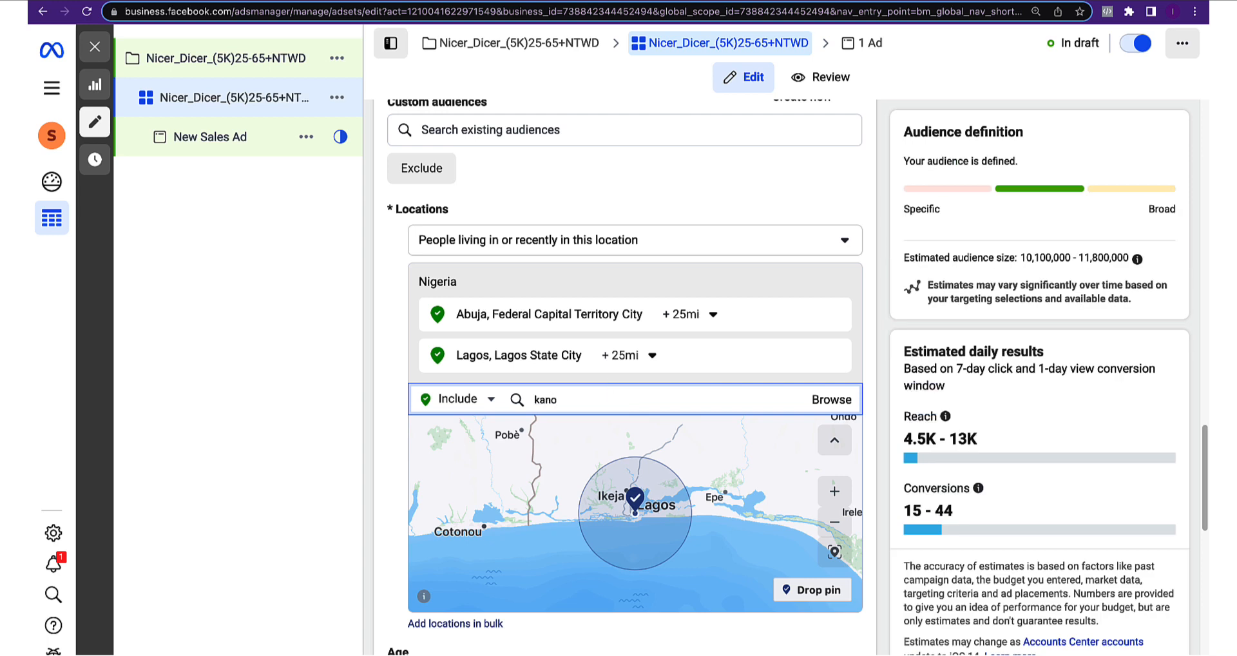
text( state)
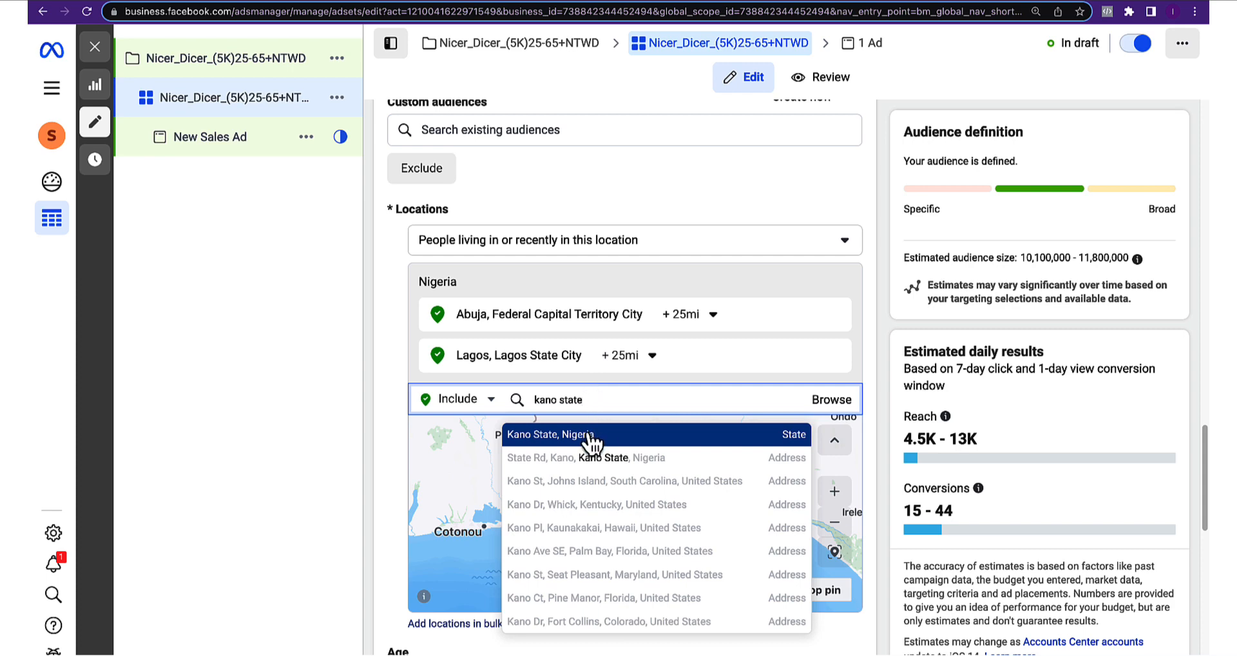
click(589, 435)
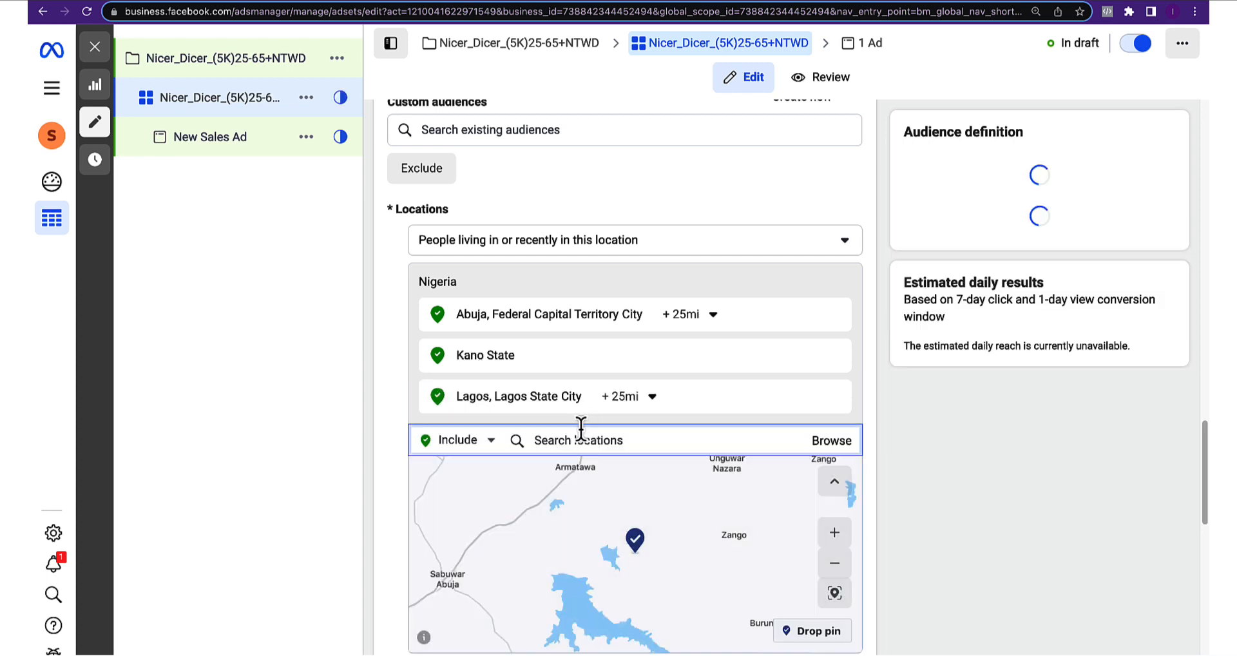
click(368, 415)
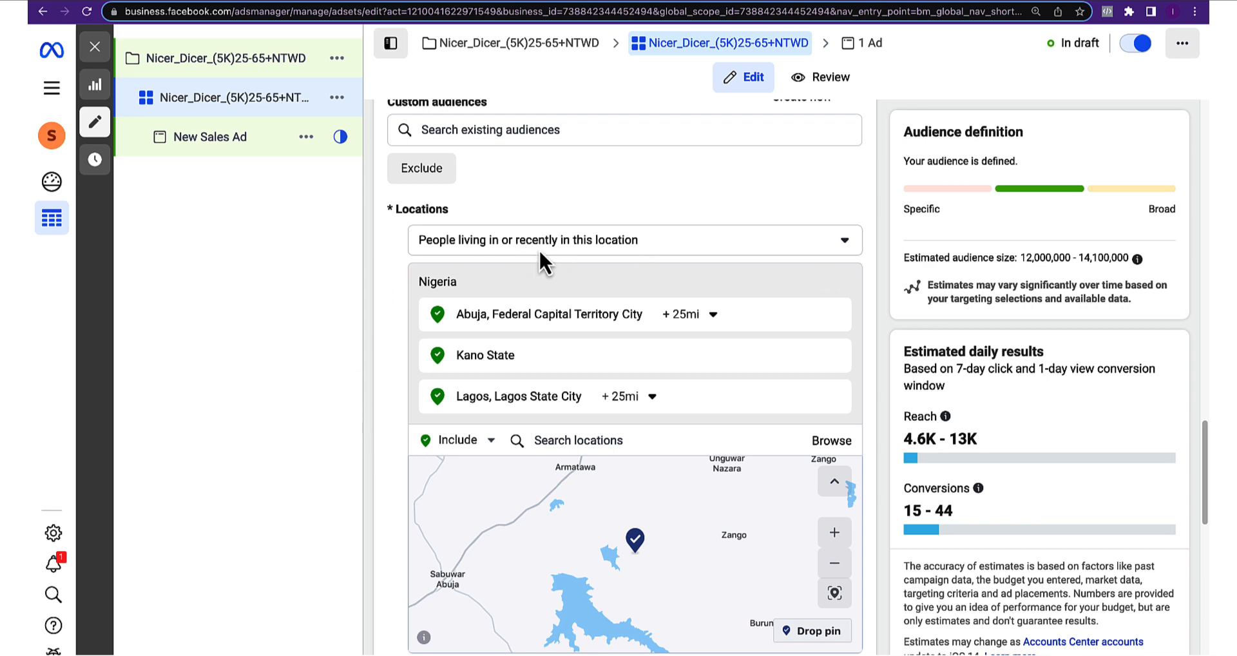
Target people living in Nigeria as a whole instead of the three cities
click(636, 238)
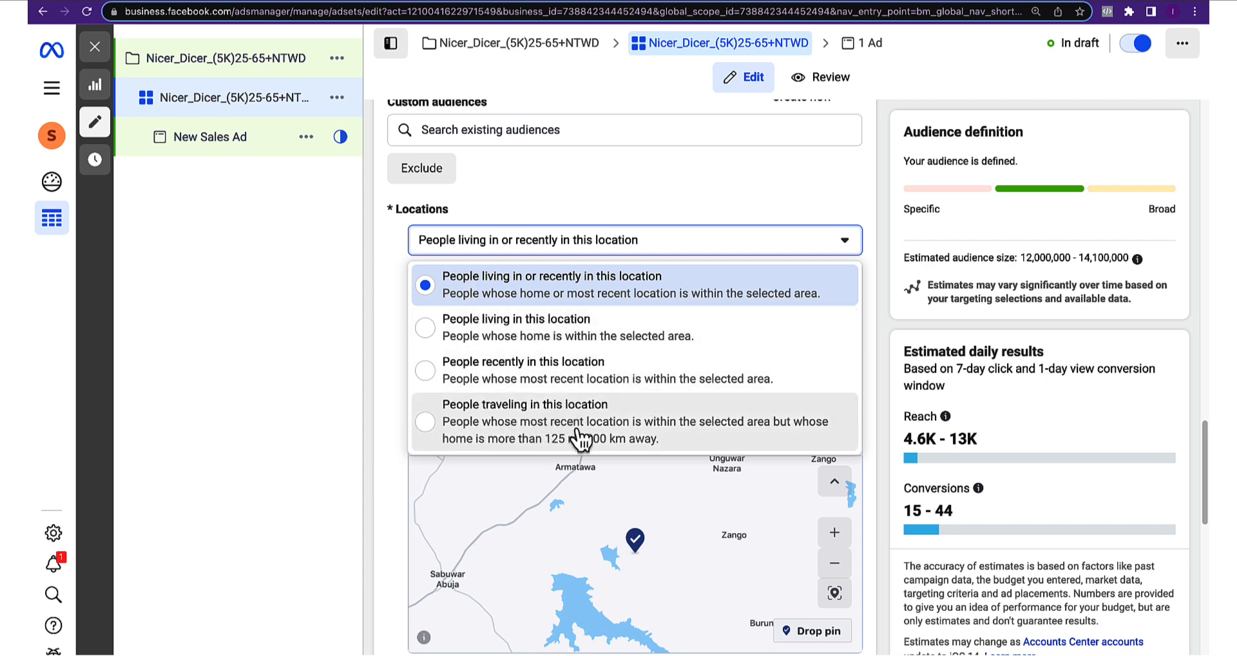
click(476, 332)
scroll(542, 326, down, 2)
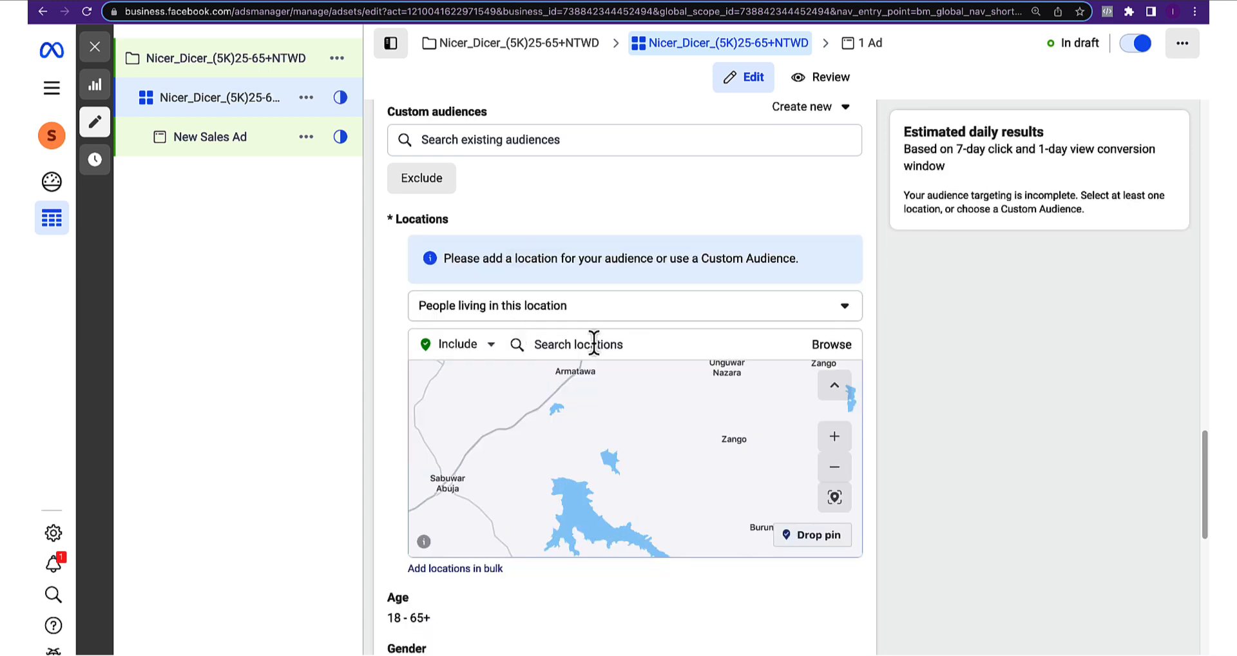
click(593, 342)
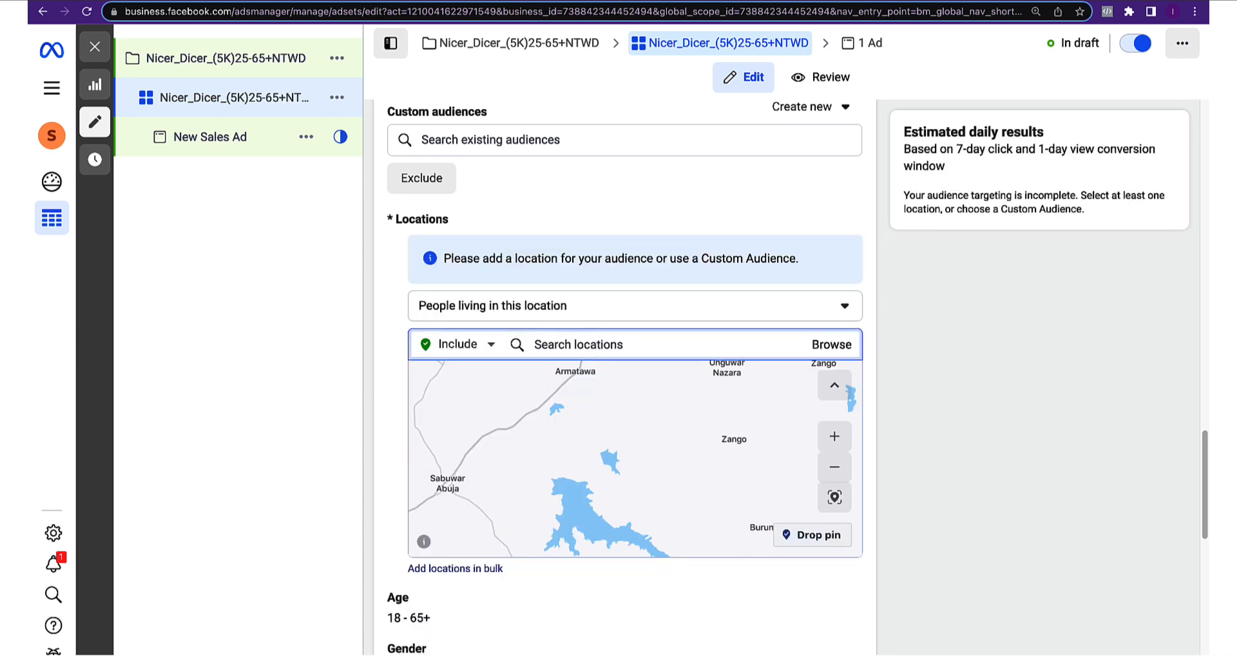
text(nigeria)
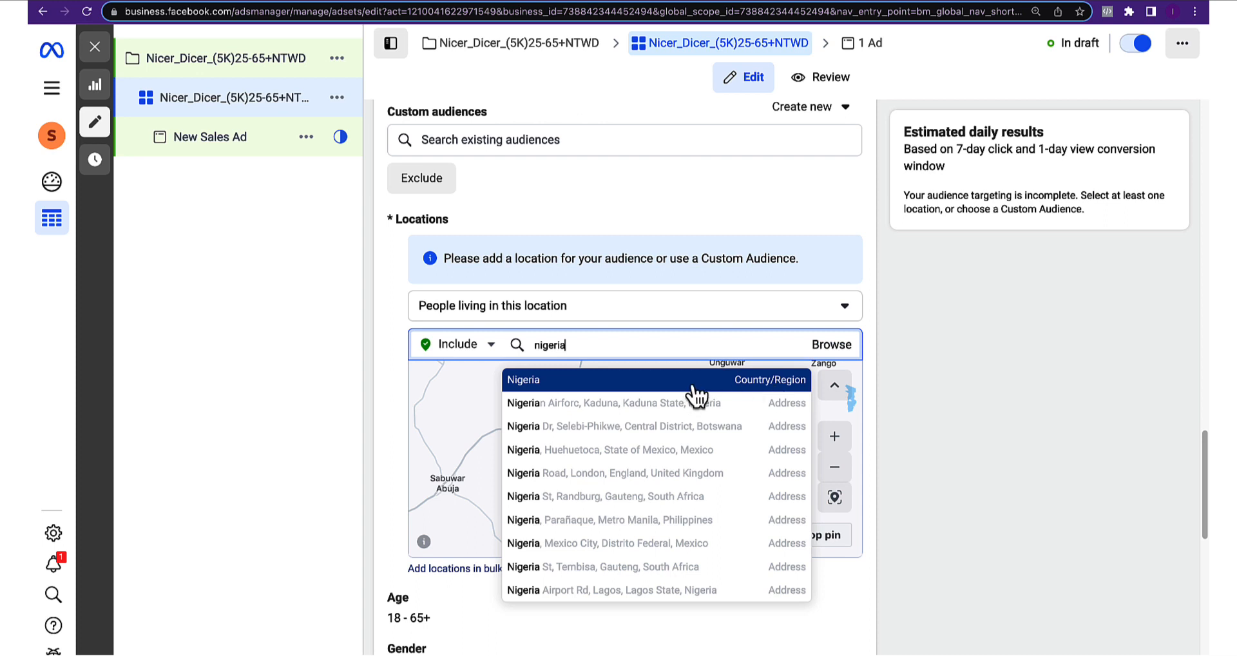
click(758, 390)
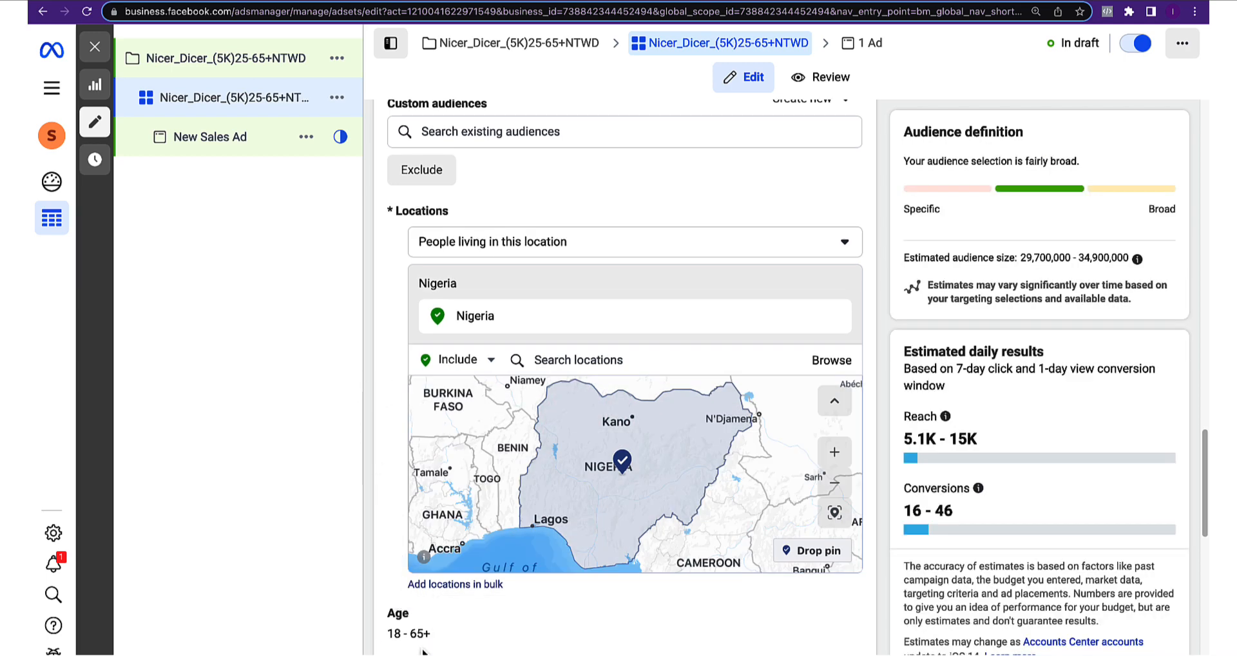
scroll(407, 586, down, 5)
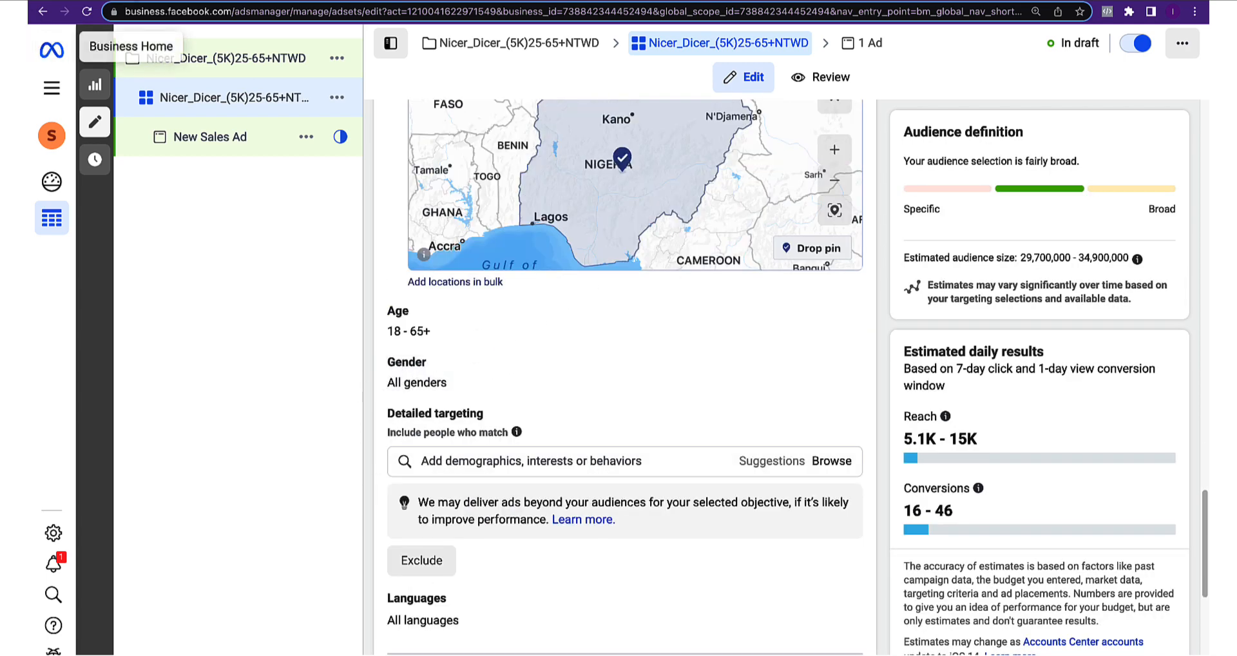
Review the Nicer Dicer campaign brief and return to the audience settings
click(126, 1)
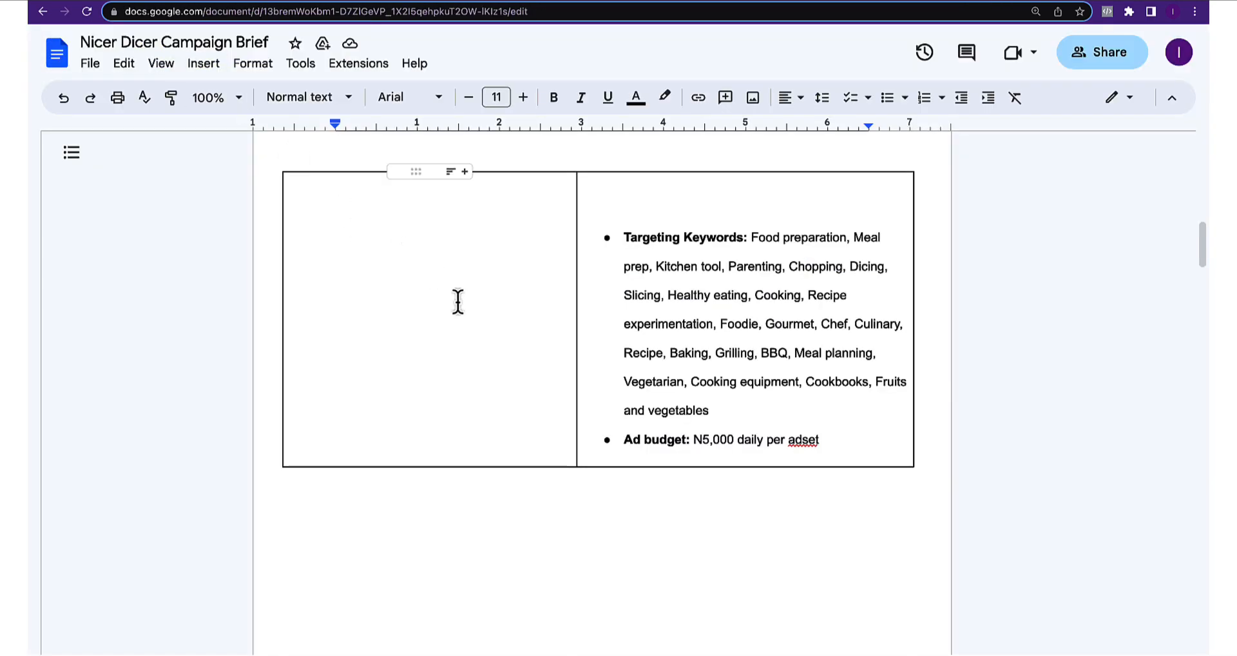
scroll(459, 301, up, 10)
scroll(461, 304, up, 2)
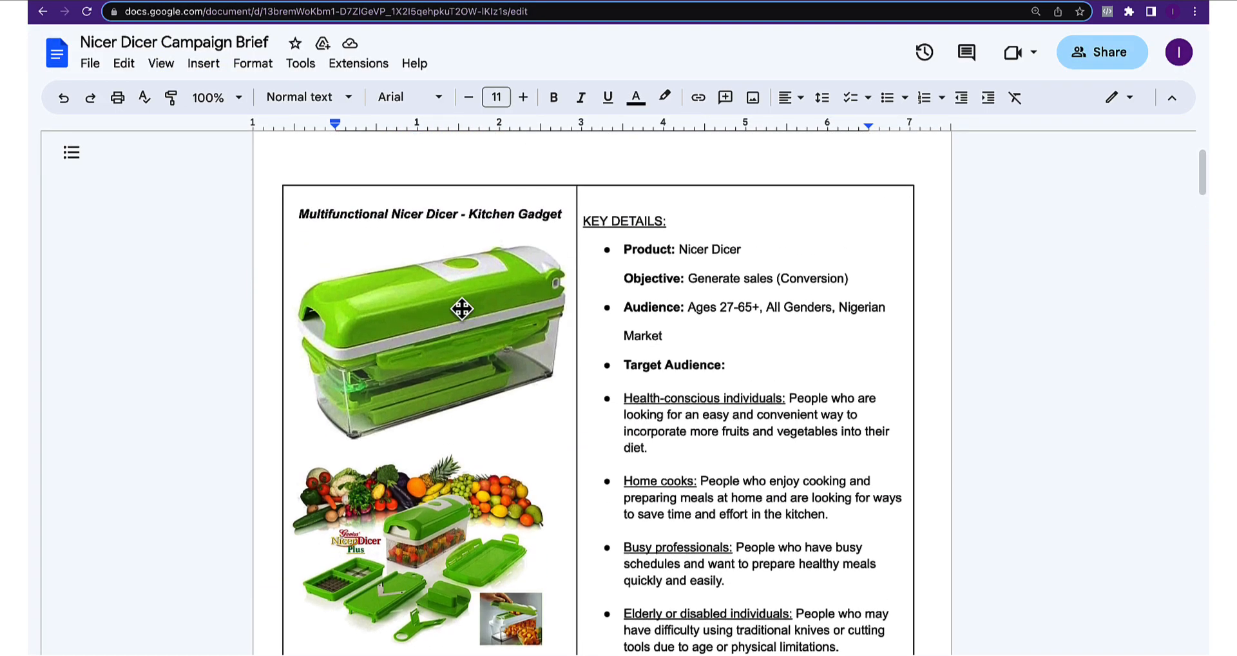
click(219, 1)
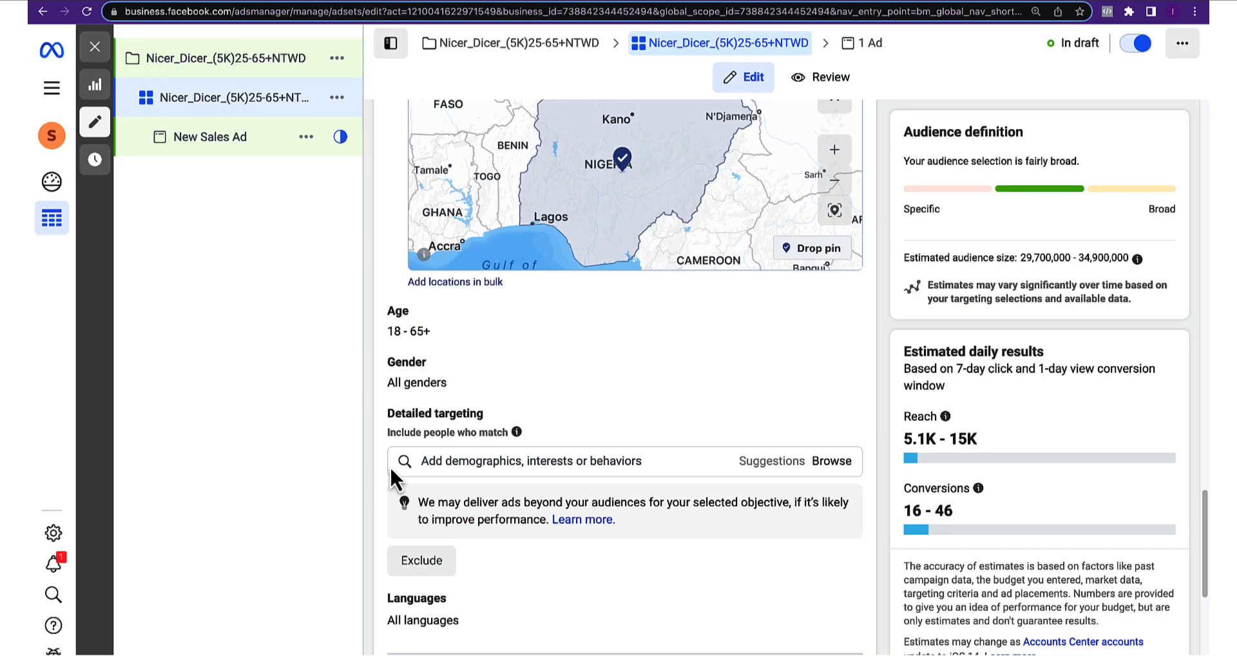
Set the audience age to 27–65+ with all genders, then view the campaign brief
click(466, 336)
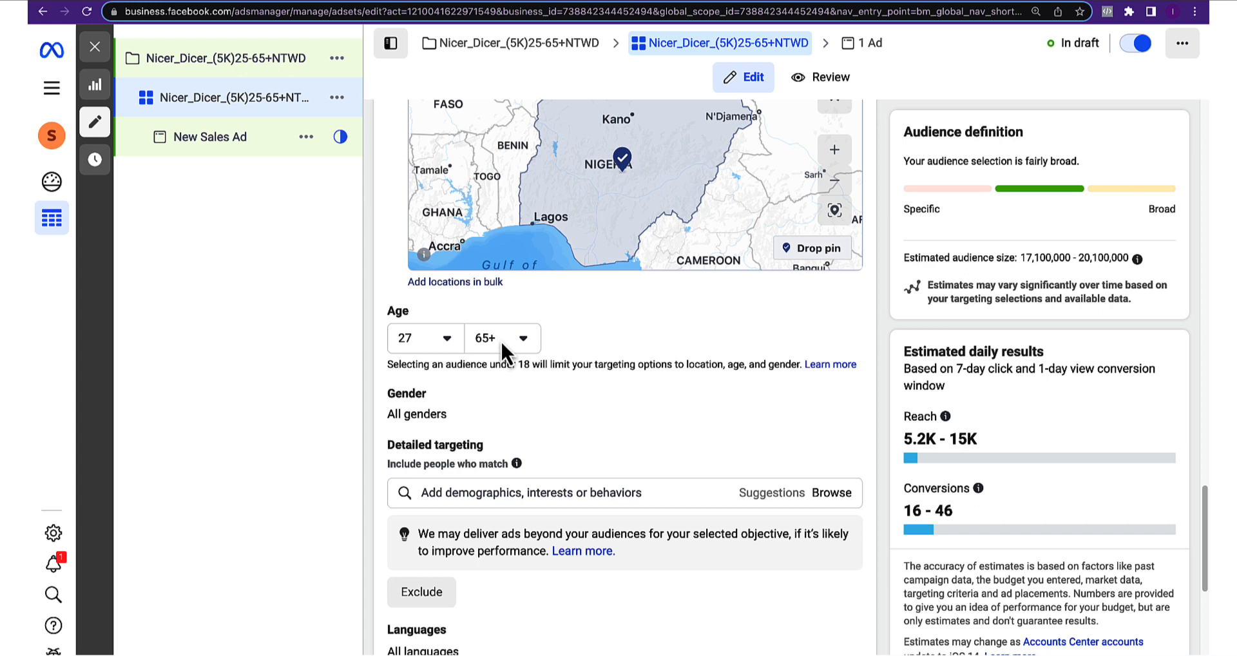
scroll(527, 350, down, 1)
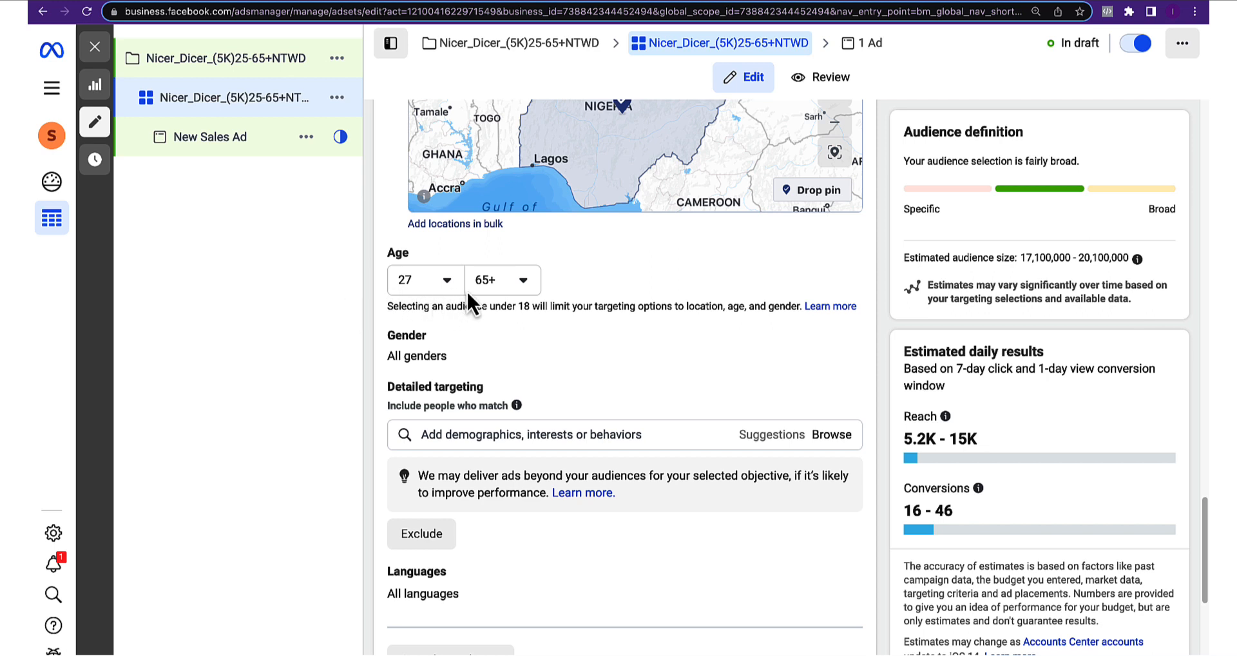
scroll(503, 342, down, 1)
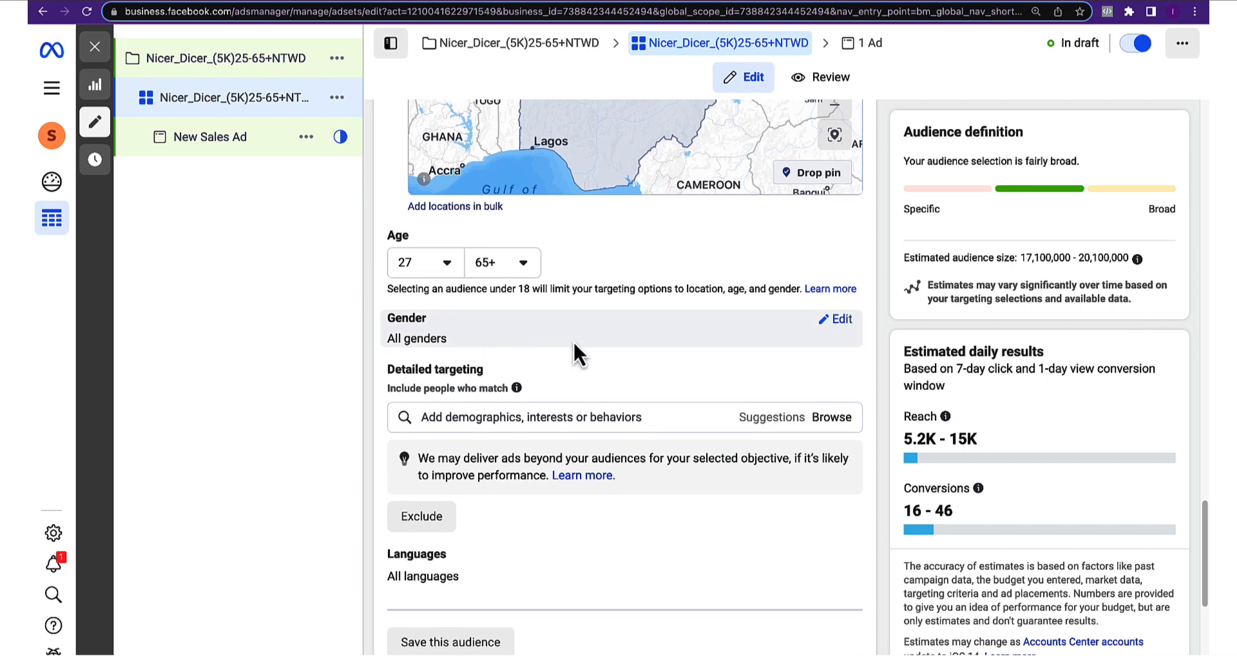
click(841, 319)
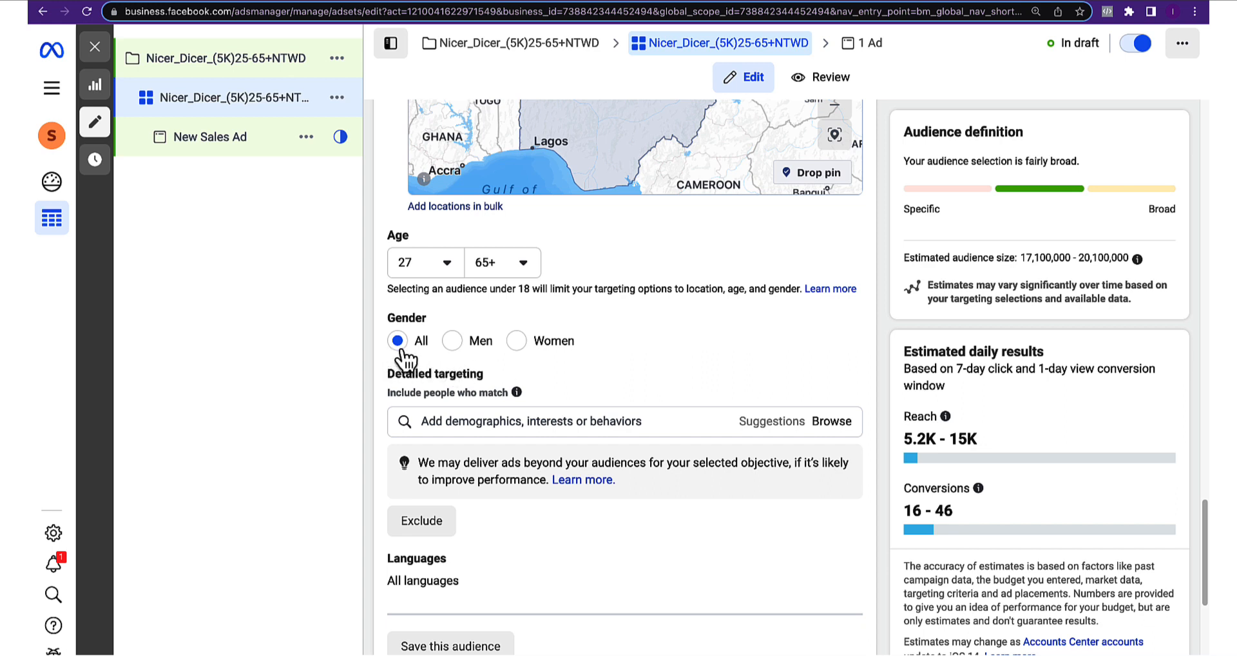
scroll(420, 386, down, 1)
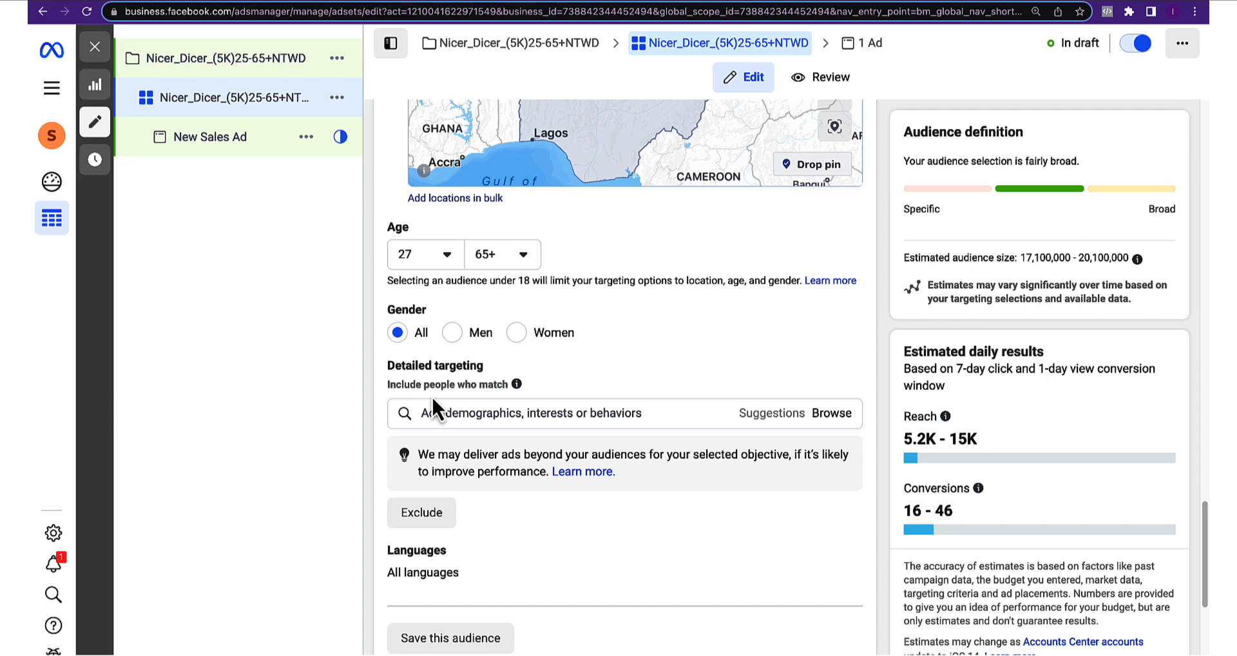
click(122, 12)
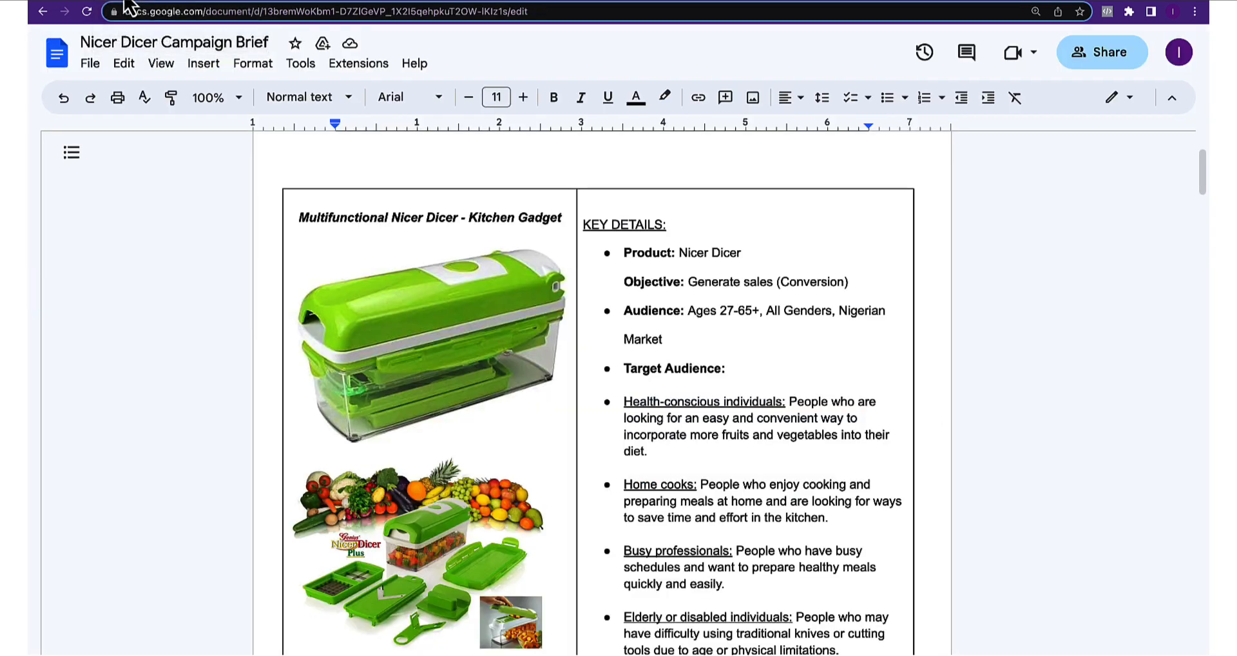
Review the brief's Targeting Keywords (Food preparation, Meal prep) and N5,000 daily budget, then return to Ads Manager
scroll(592, 457, down, 3)
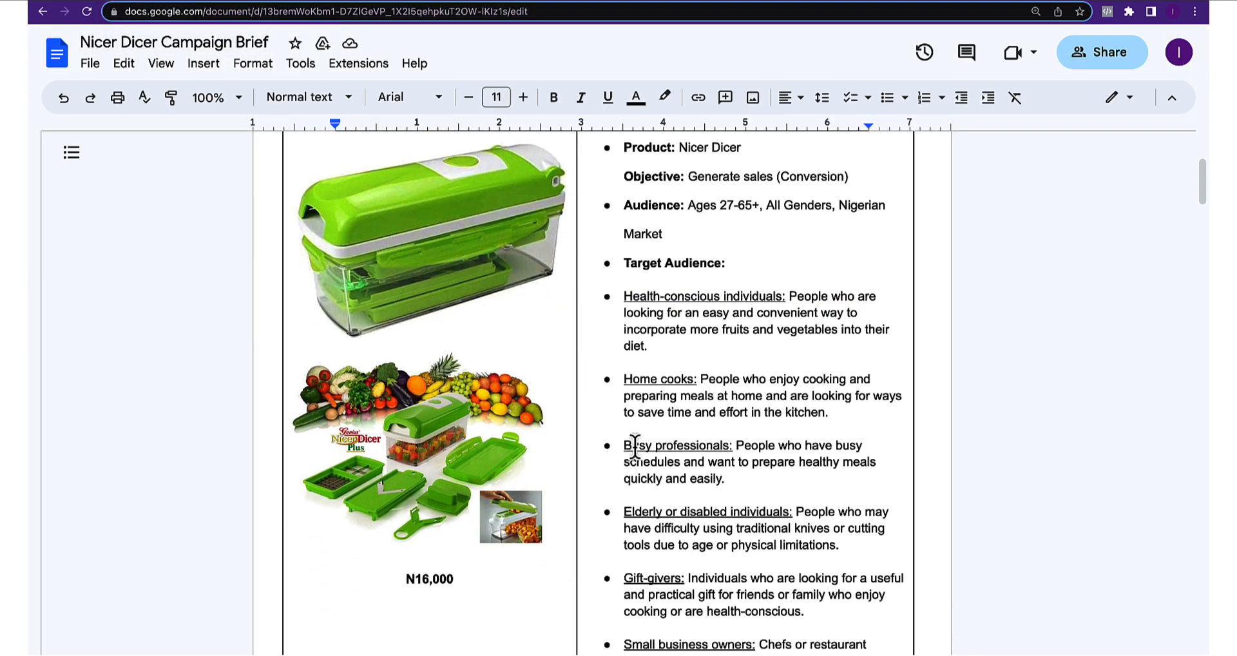
scroll(645, 274, down, 1)
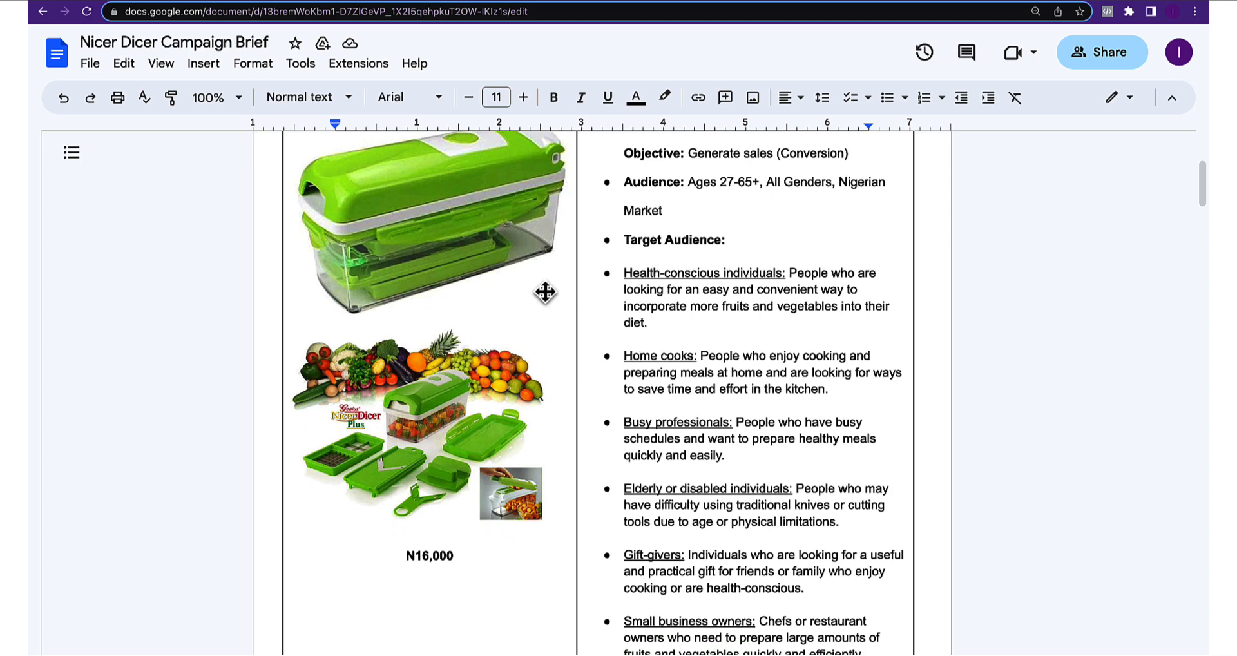
scroll(767, 316, down, 1)
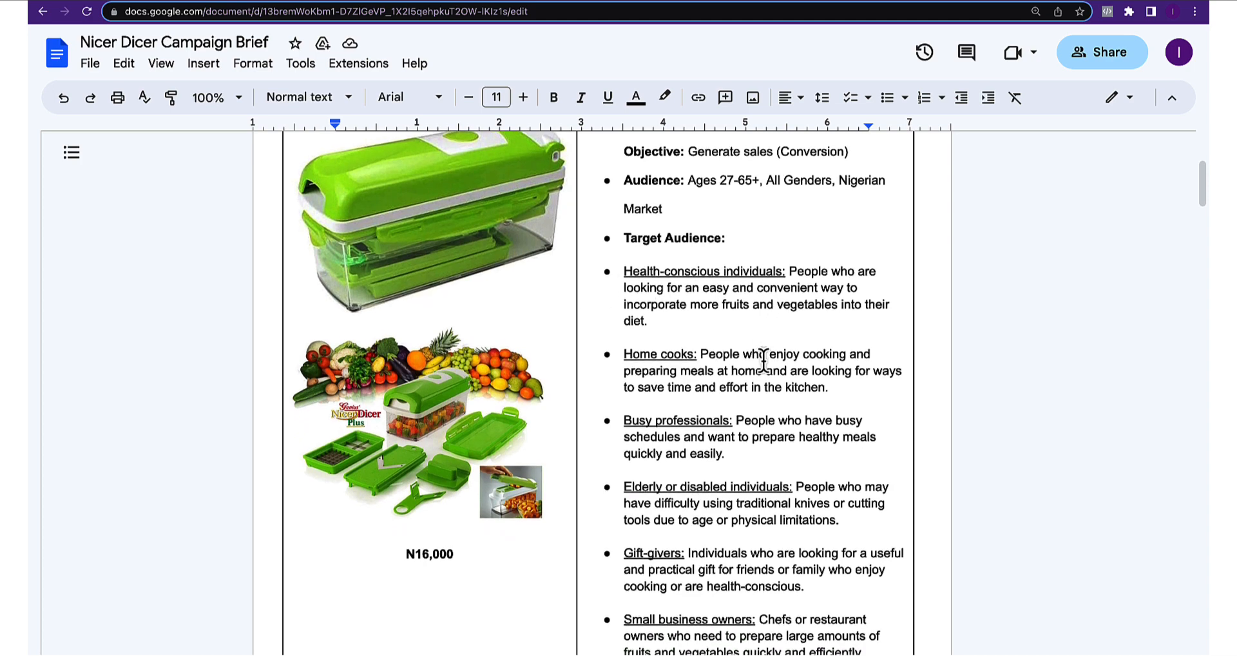
scroll(676, 361, down, 2)
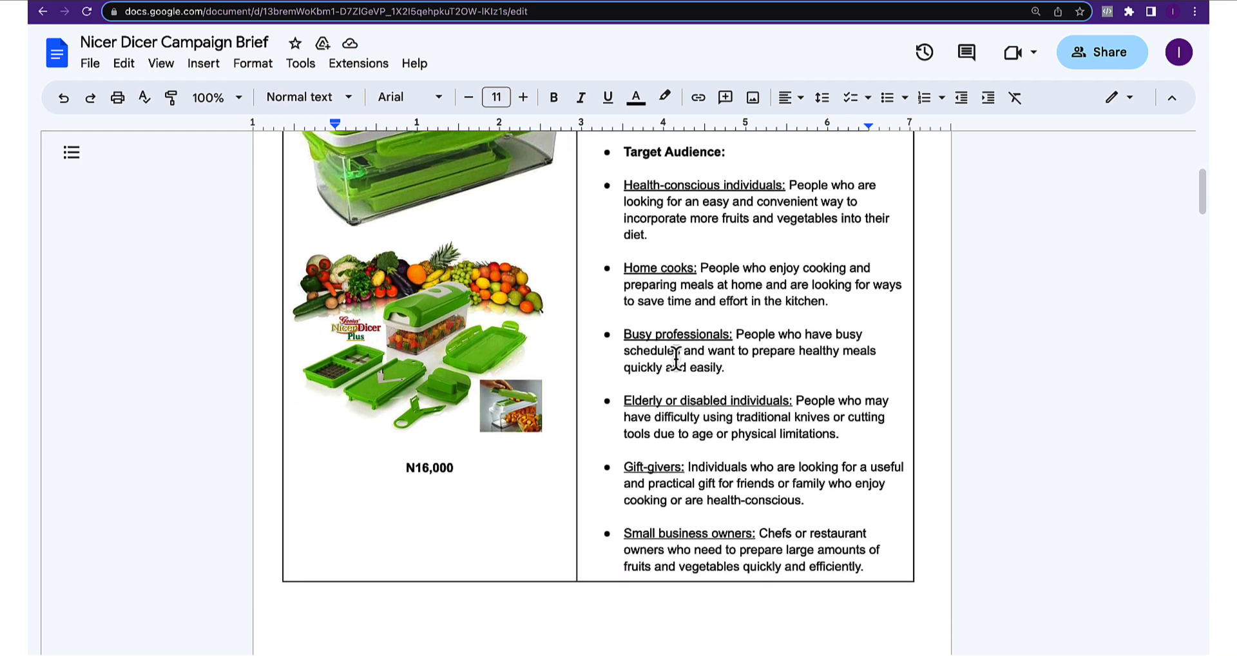
scroll(674, 387, down, 5)
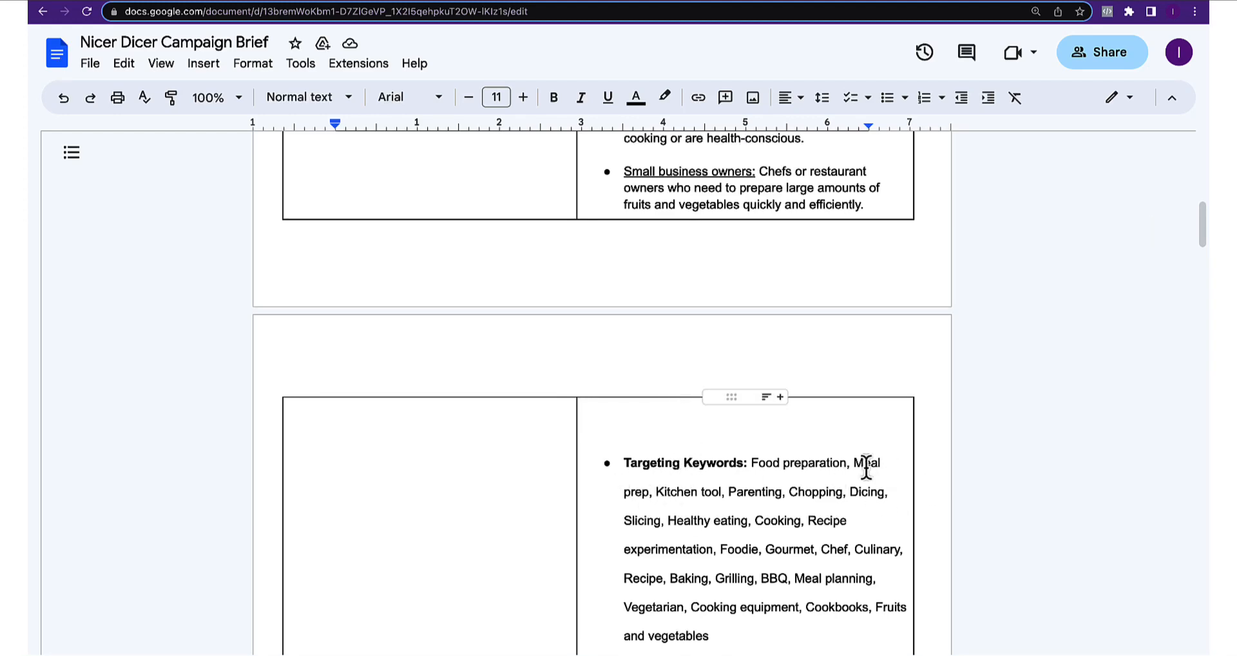
scroll(795, 461, up, 6)
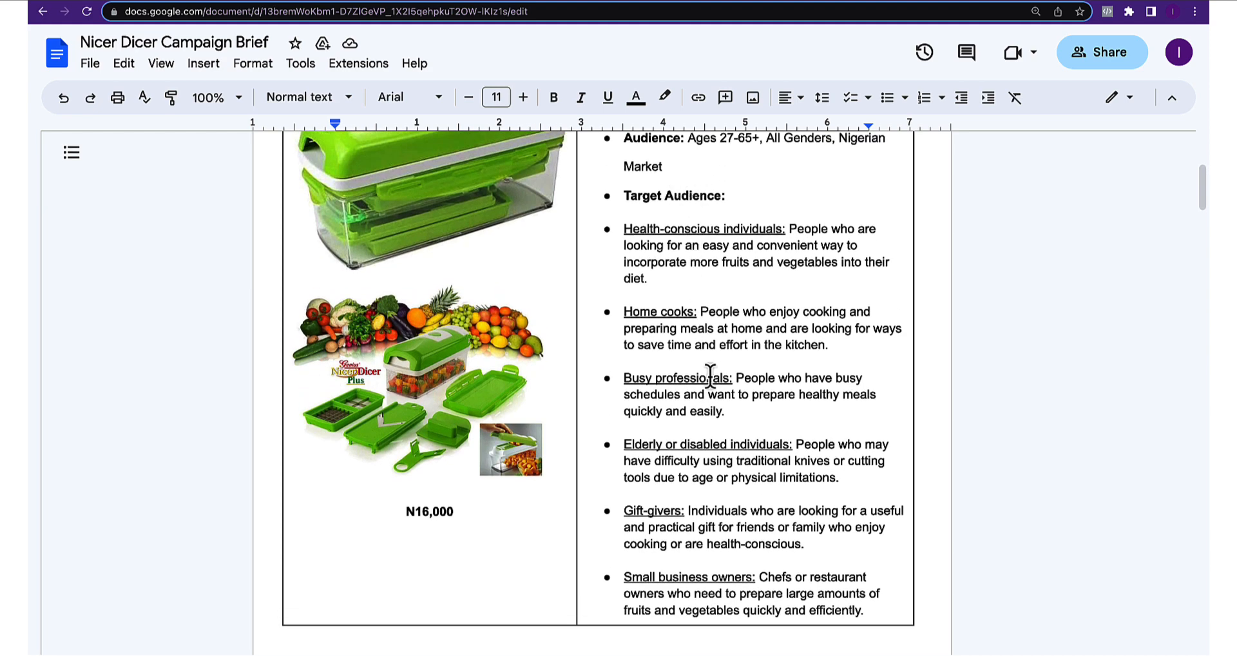
scroll(709, 373, down, 4)
scroll(707, 375, down, 5)
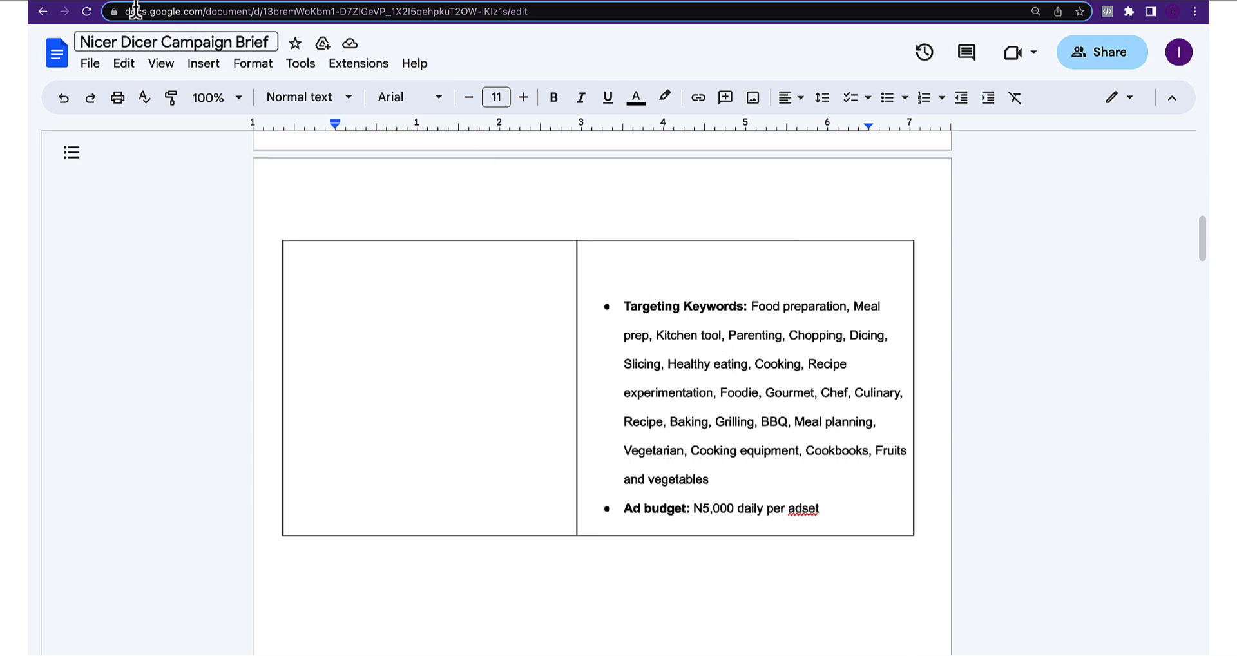
click(97, 0)
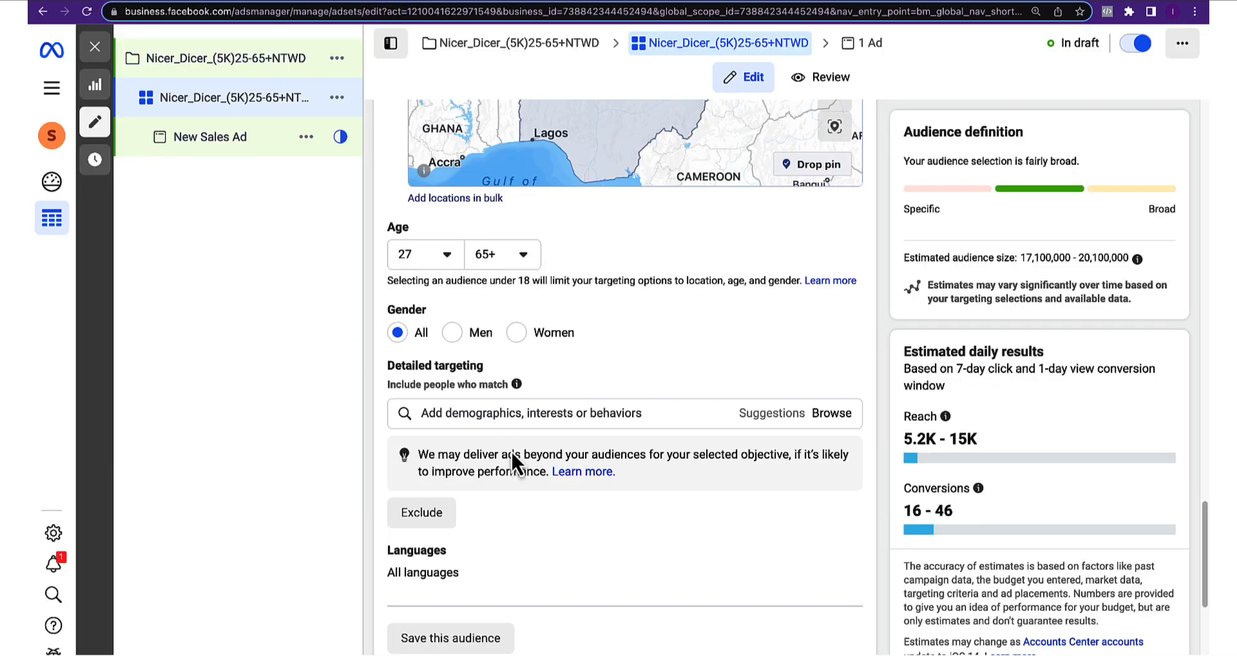
Add the Cook, Cashier, Food Prep (Cafeteria Worker) job title to detailed targeting
click(479, 414)
text(food prep)
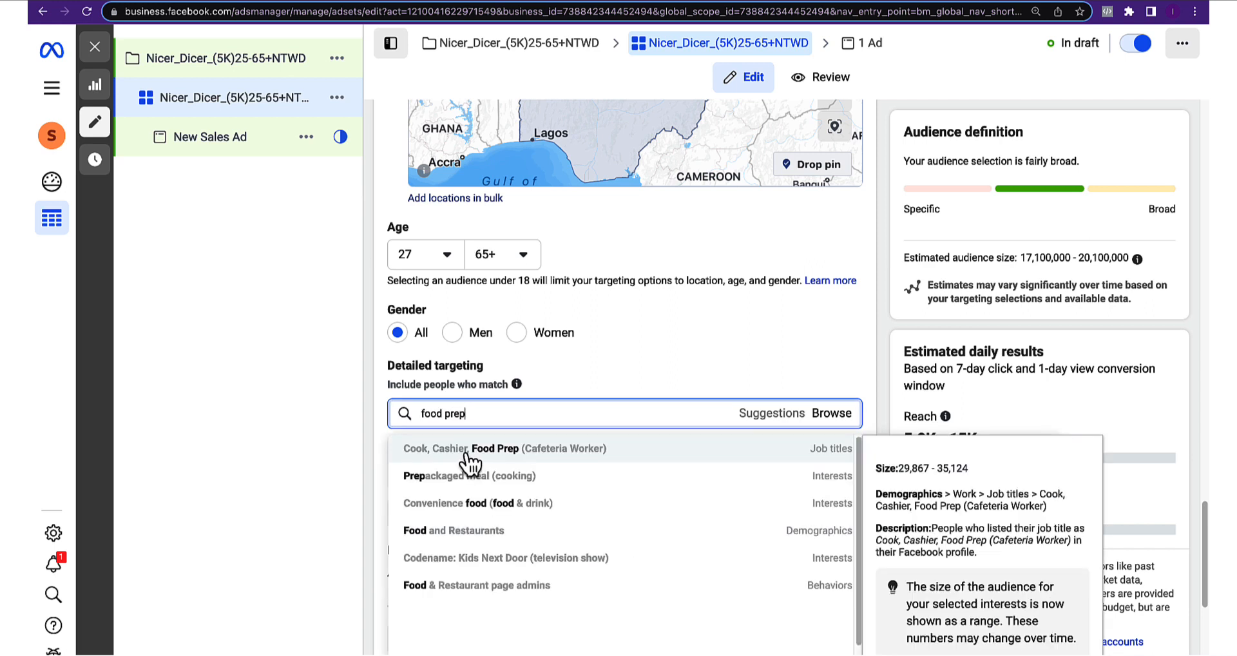
click(813, 452)
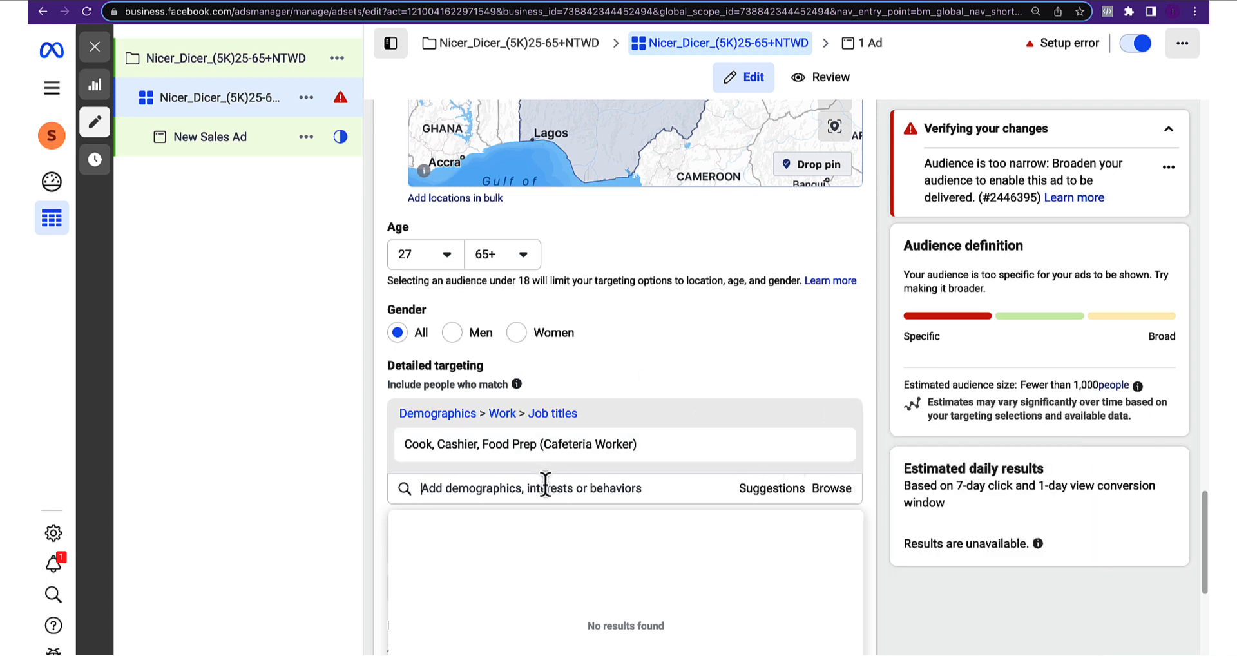
click(110, 1)
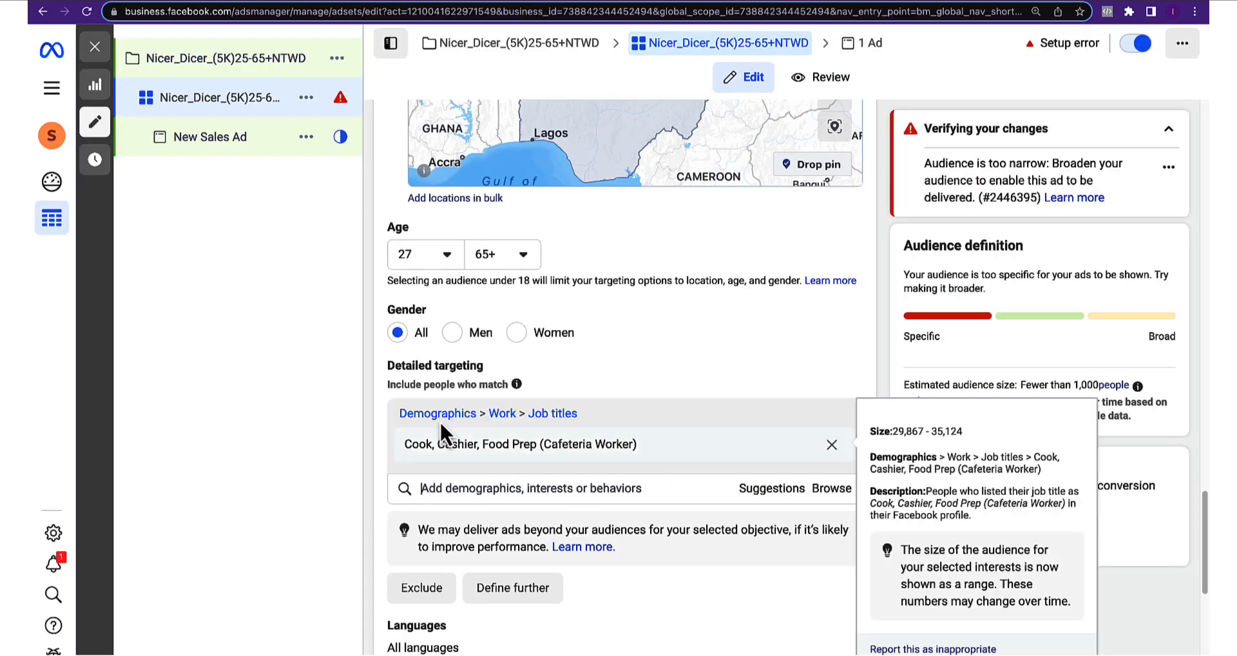
Search 'kitchen gadget' and add the Kitchenware (kitchen & dining) interest
click(475, 486)
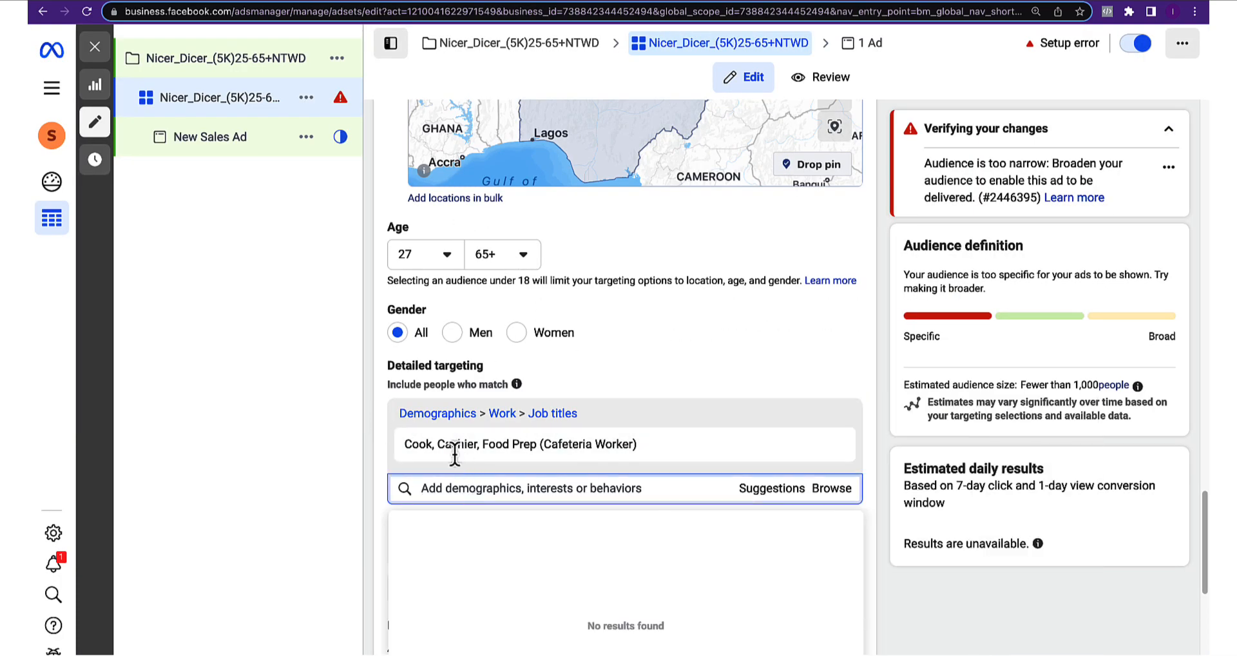
scroll(456, 457, down, 1)
text(kitch)
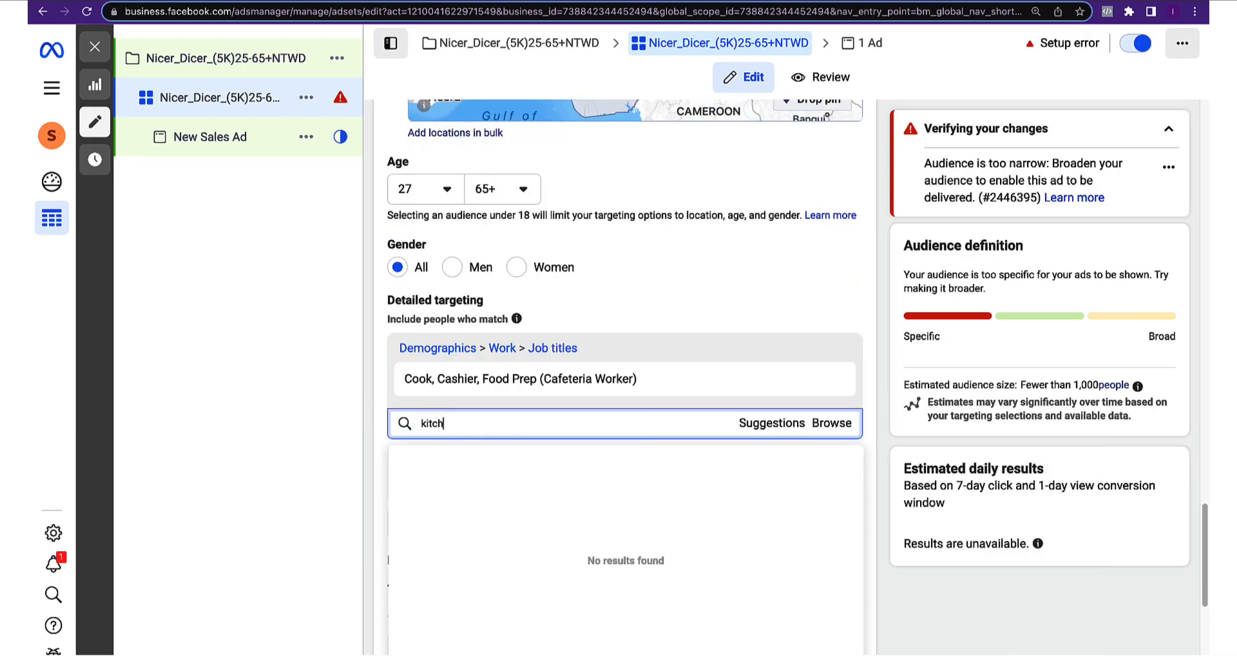
text(en gadg)
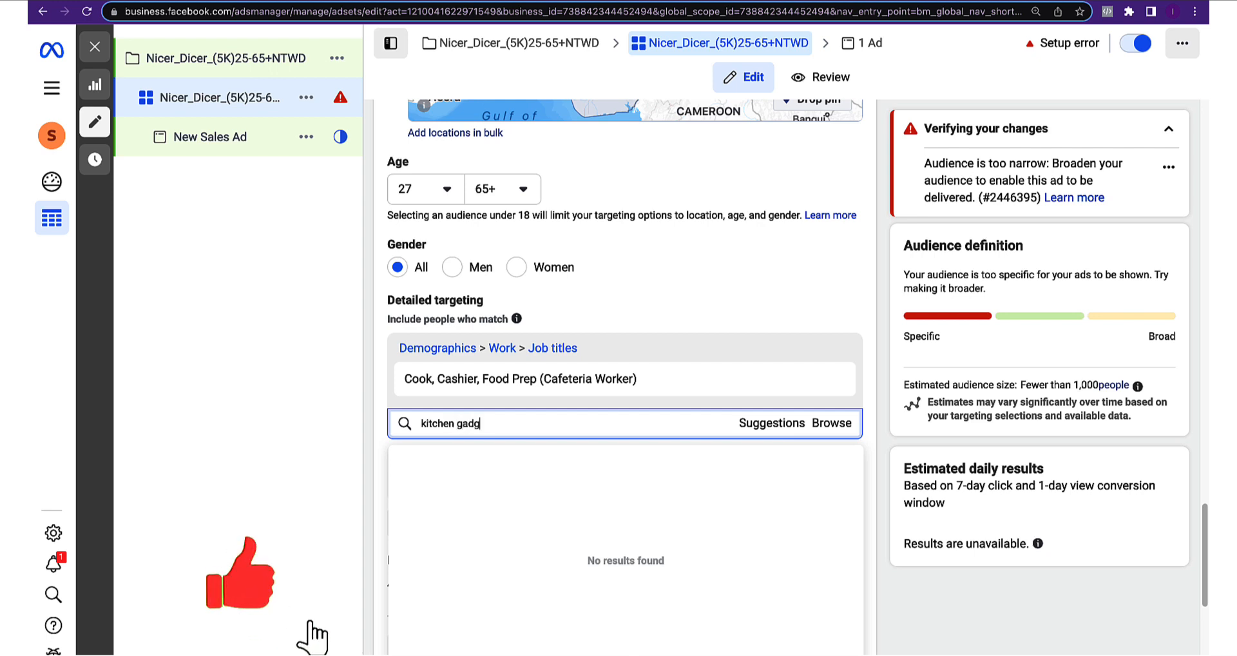
text(et)
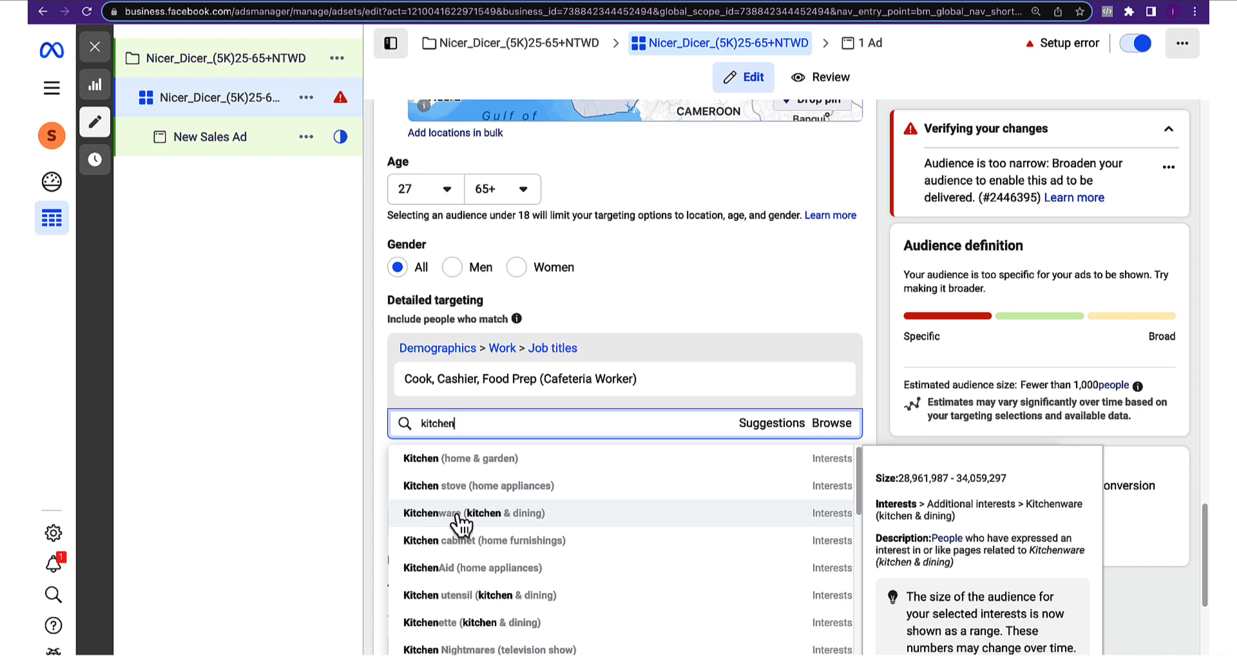
click(459, 516)
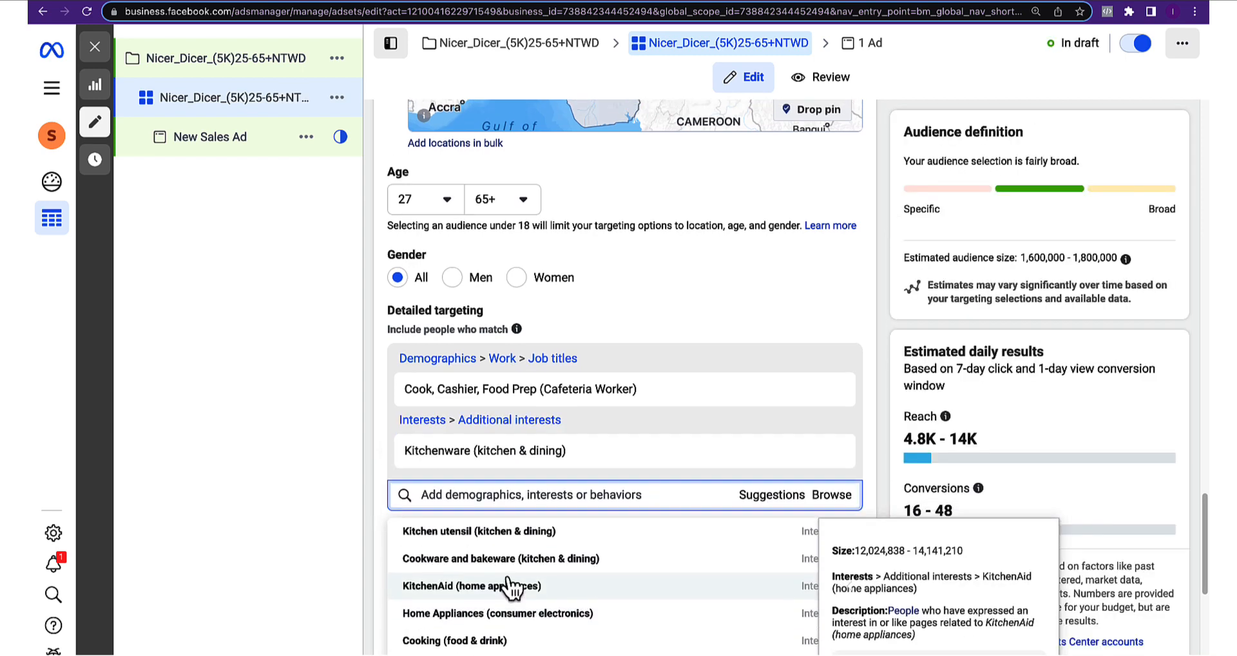
scroll(522, 605, down, 1)
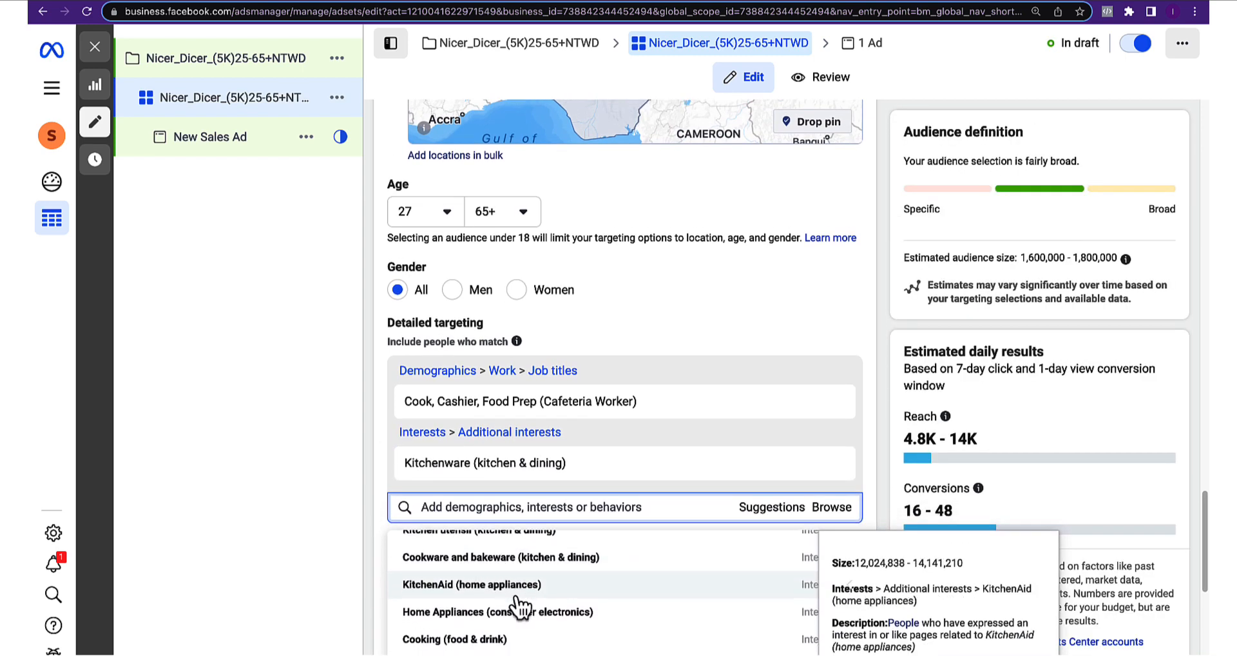
scroll(525, 615, down, 1)
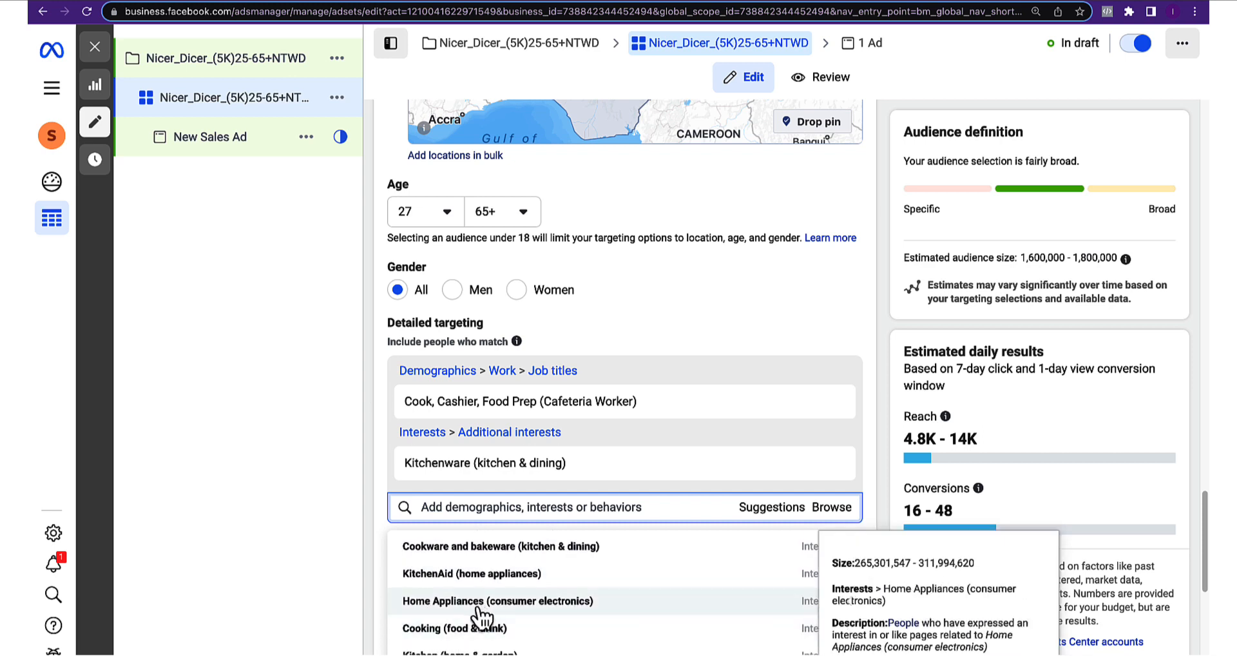
click(375, 505)
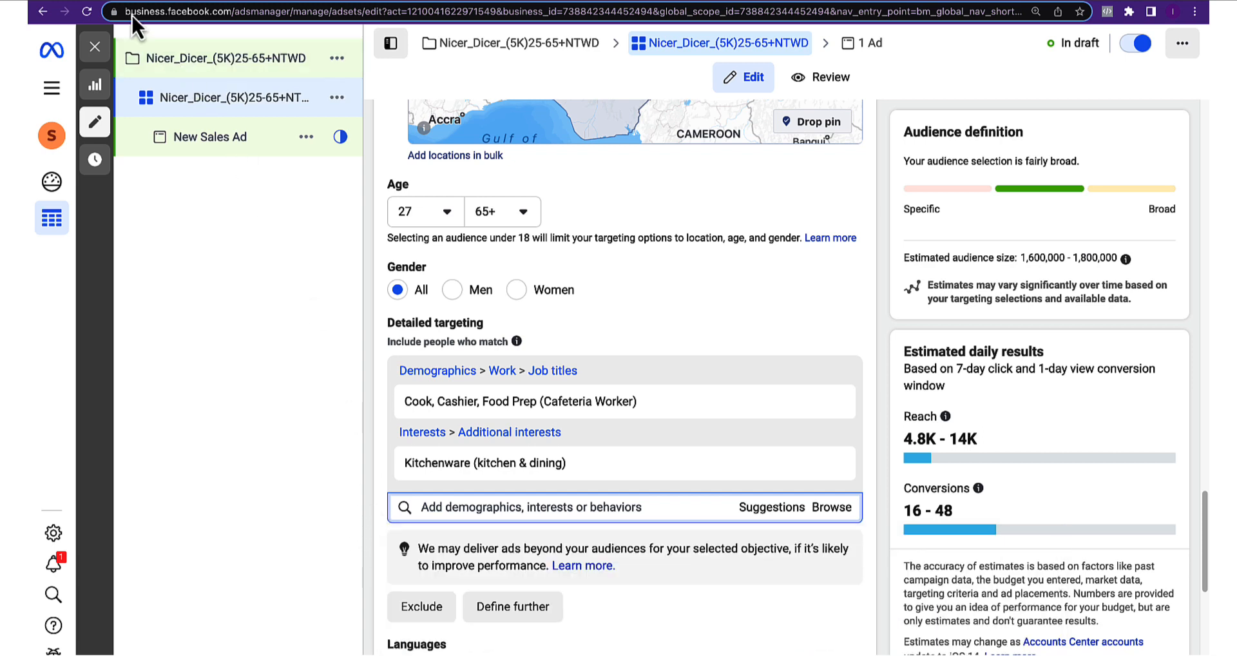
Bring up the campaign brief in Google Docs to see its Targeting Keywords and budget
click(117, 1)
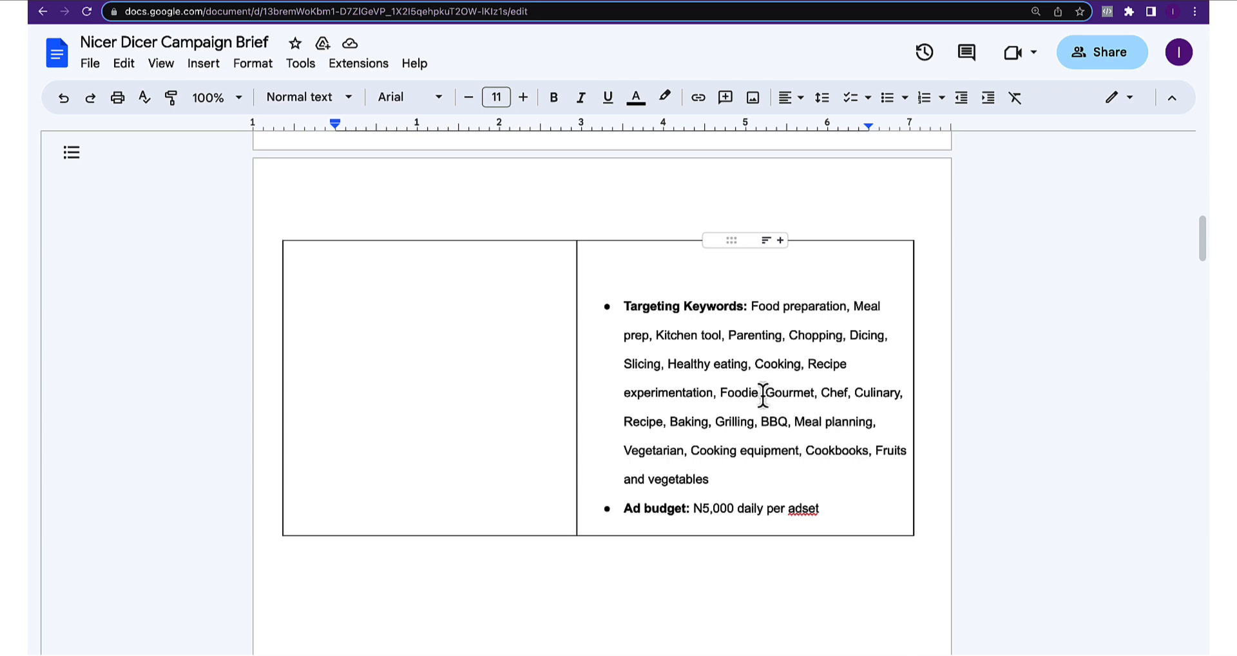
Add the suggested Home Appliances (consumer electronics) interest to detailed targeting
click(68, 6)
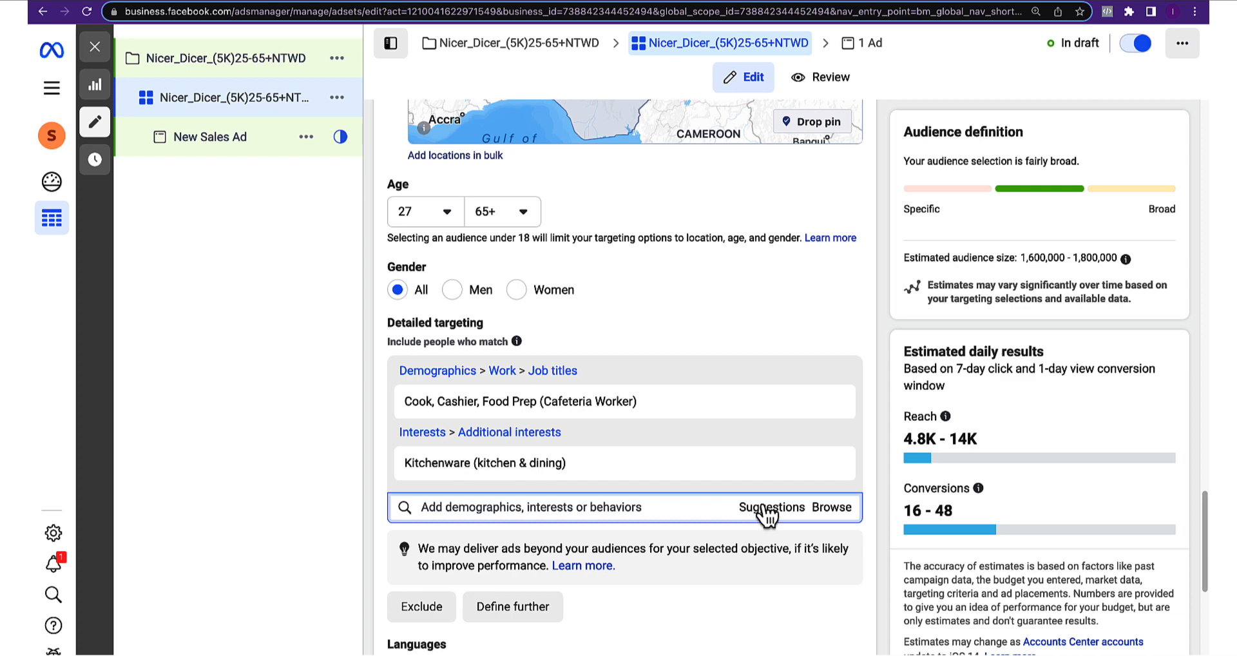
click(772, 509)
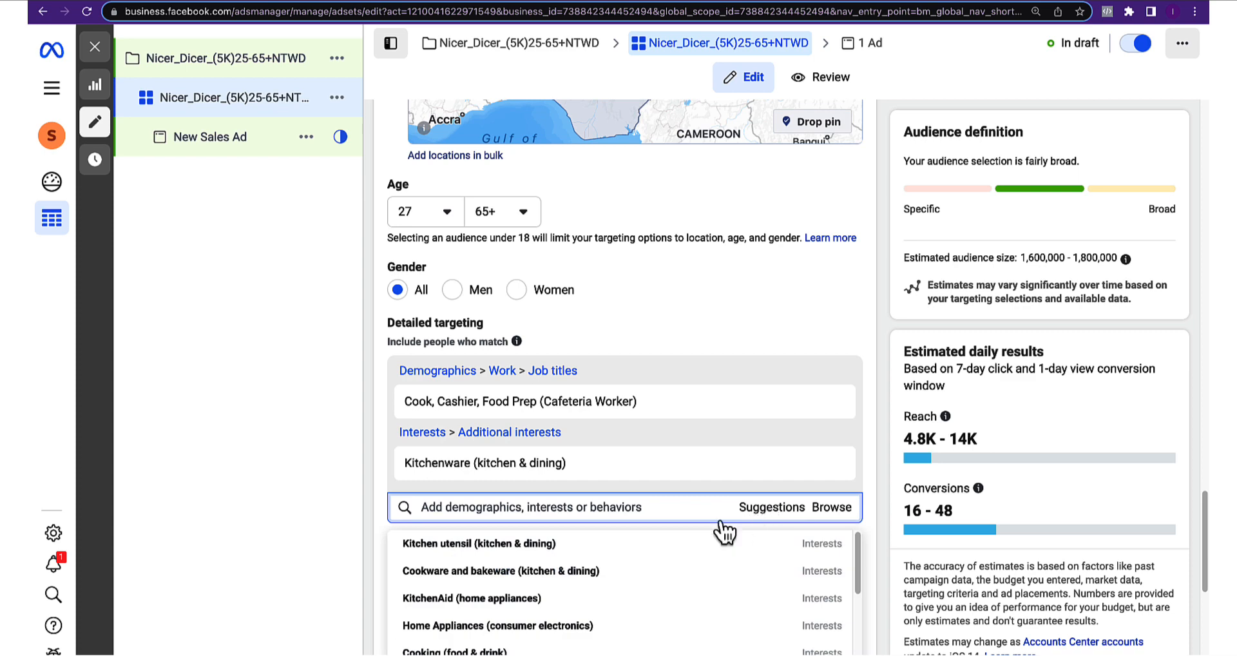
scroll(503, 612, down, 1)
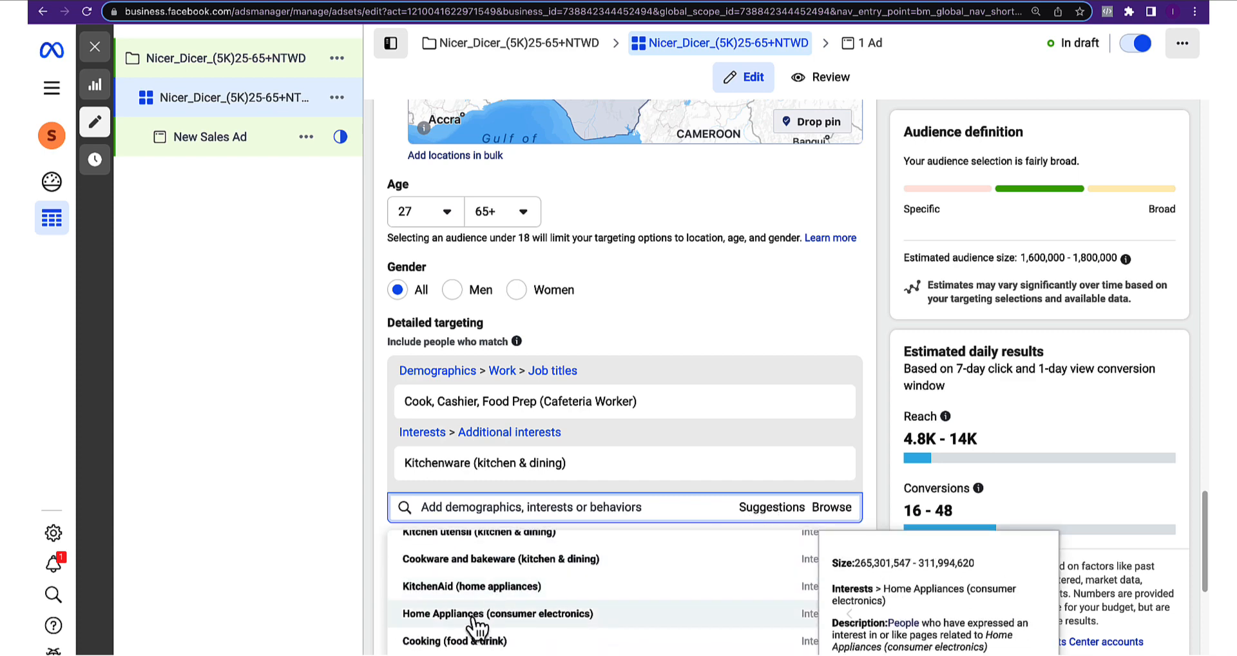
click(474, 615)
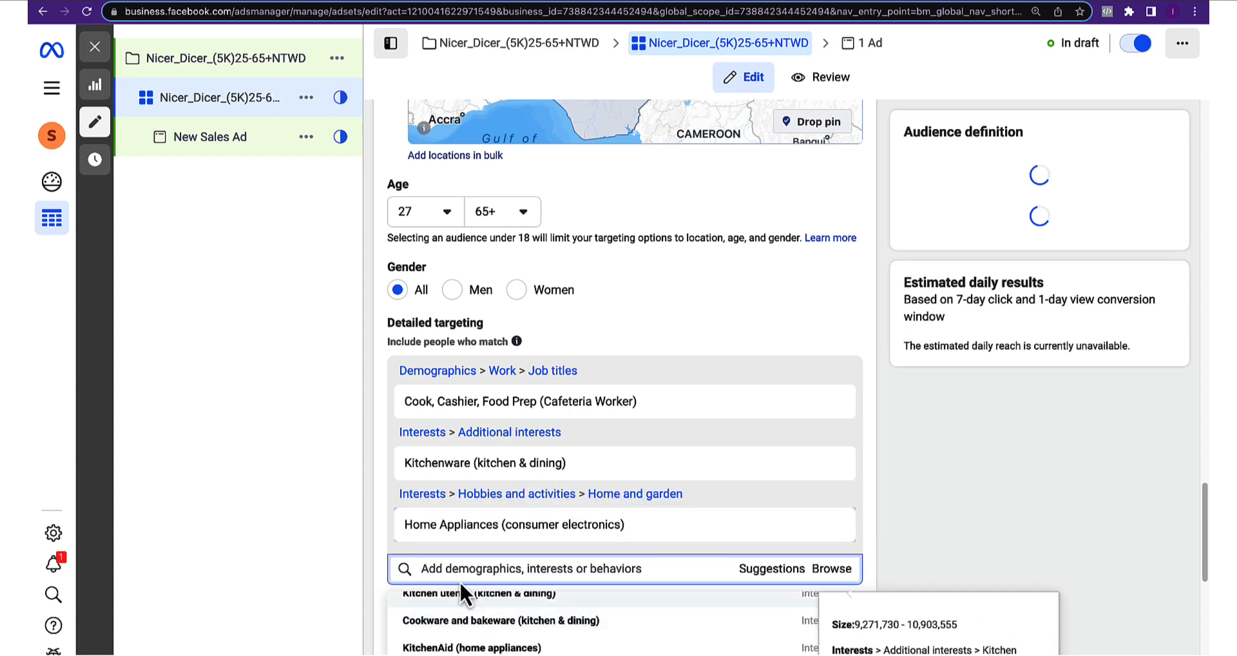
Recheck the brief's targeting keywords and come back to the ad set's detailed targeting
click(121, 1)
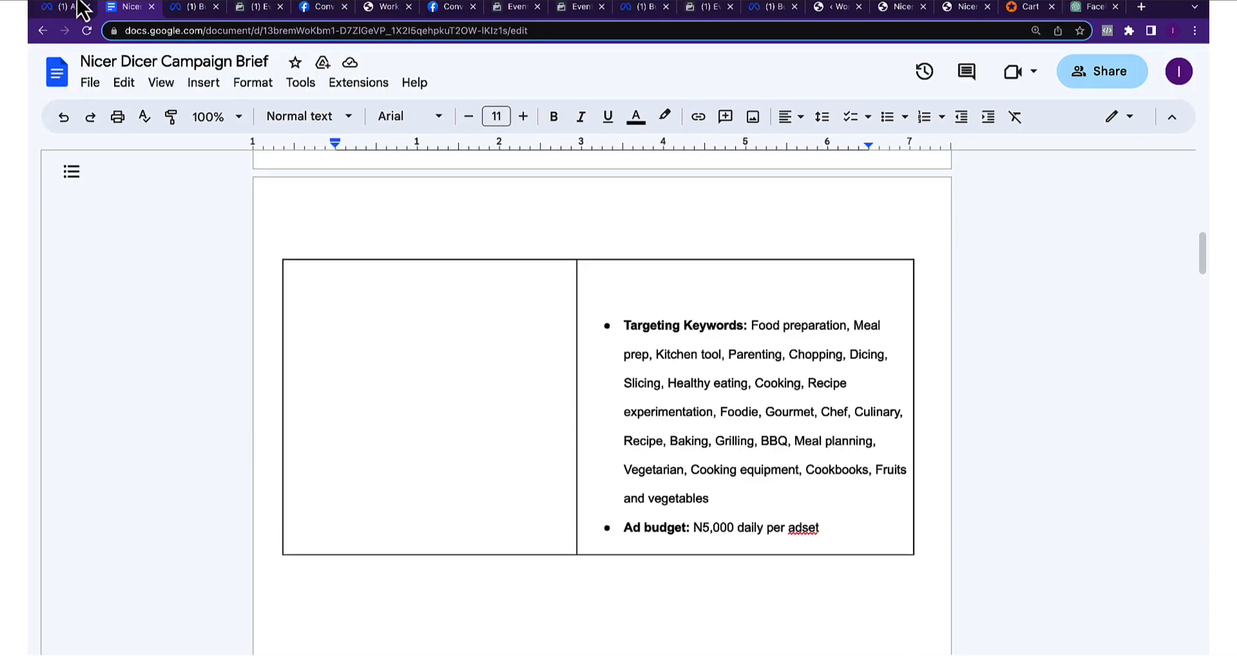
click(70, 5)
mouse_move(439, 473)
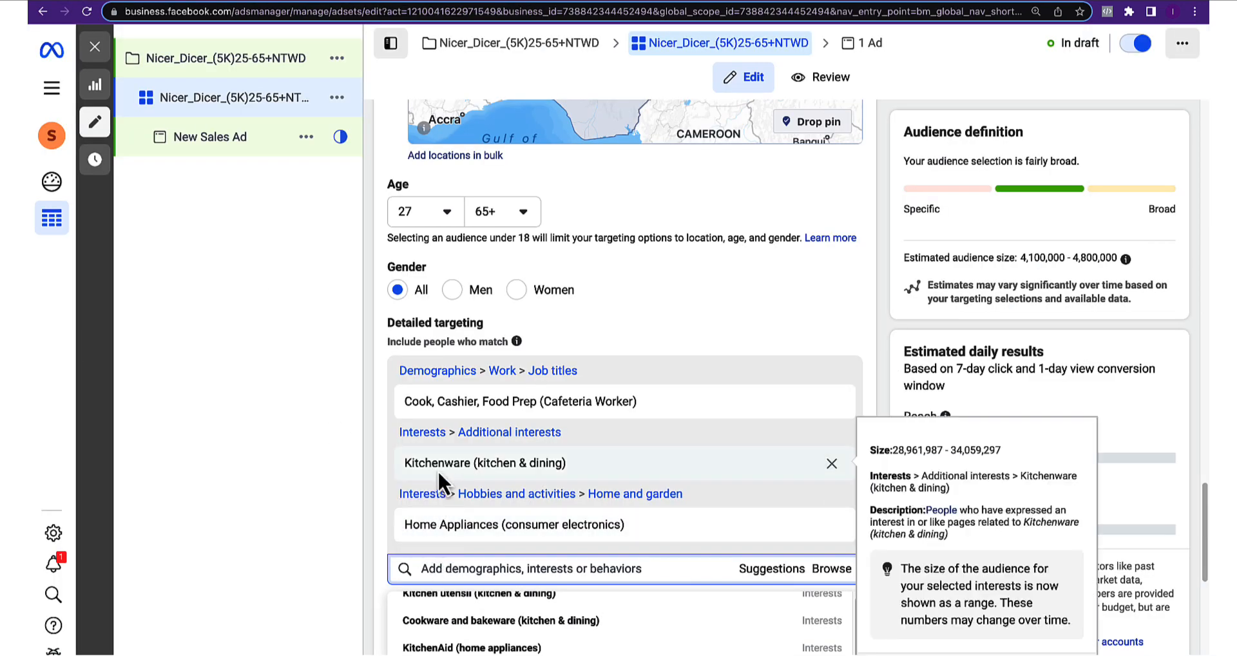
mouse_move(422, 416)
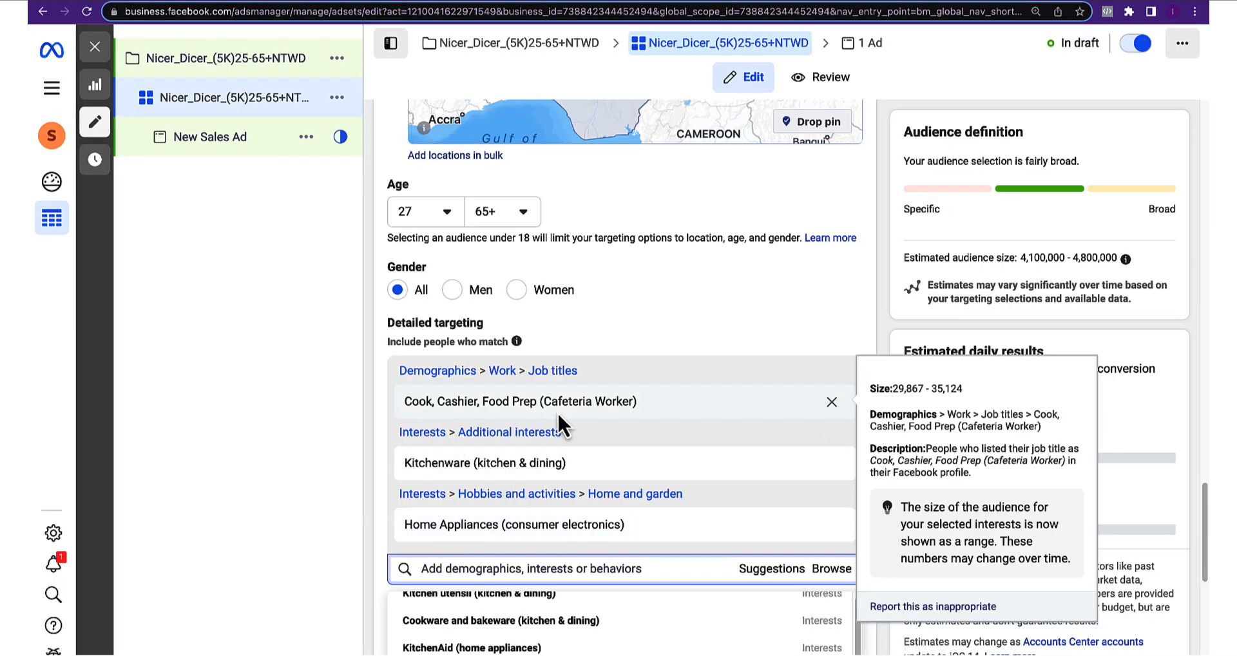
mouse_move(430, 521)
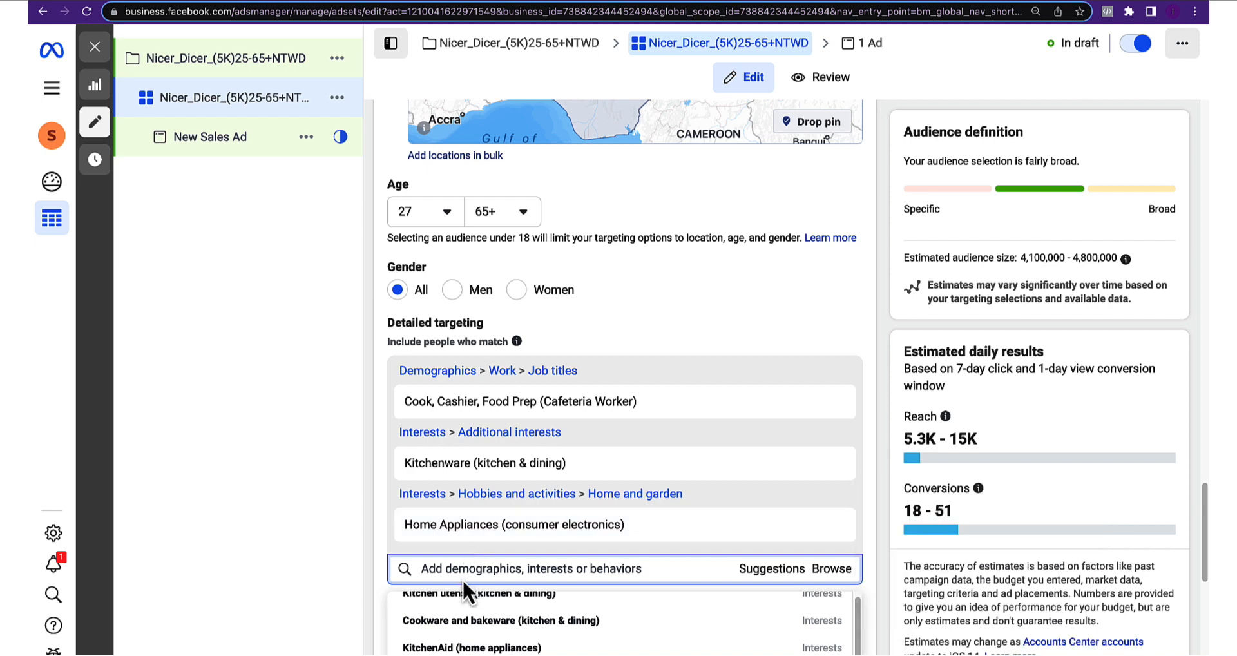
click(126, 1)
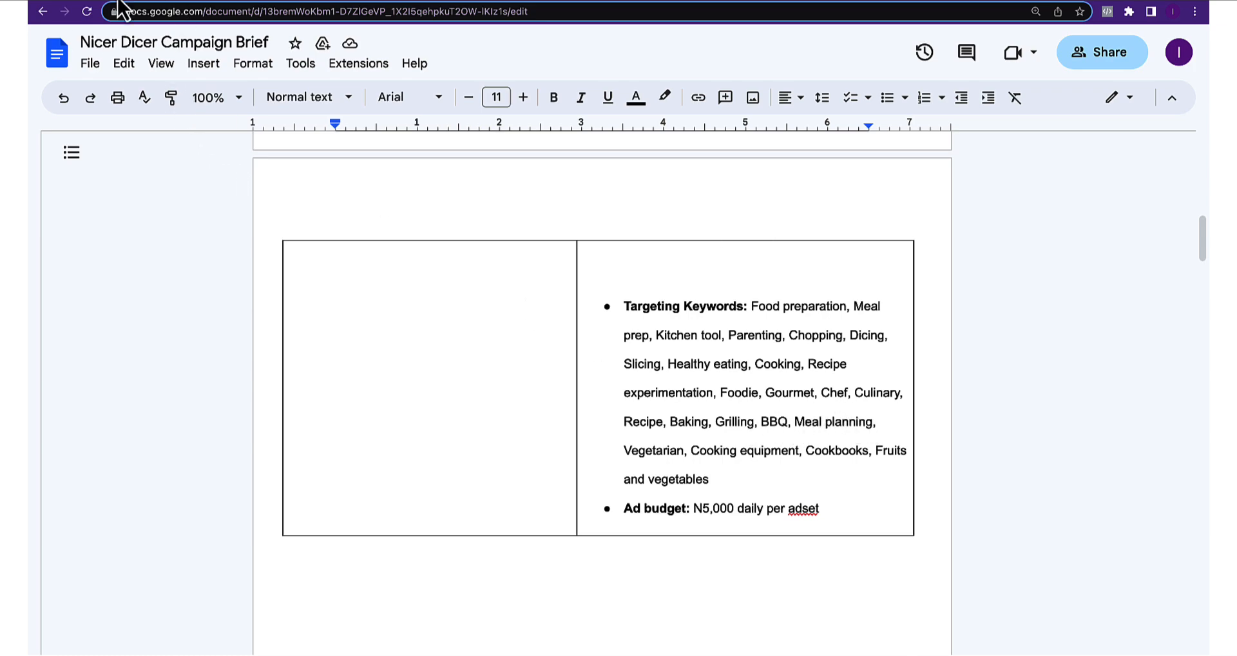
click(55, 2)
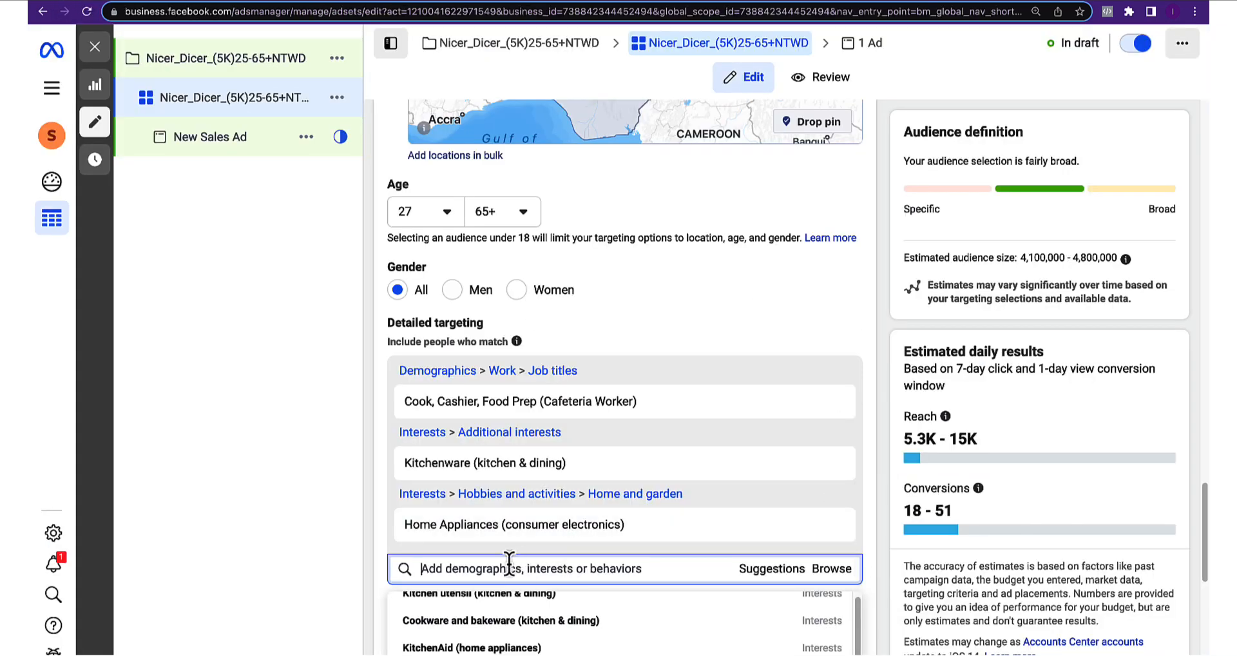
Add the Meal (food & drink) interest to detailed targeting
text(meal planning)
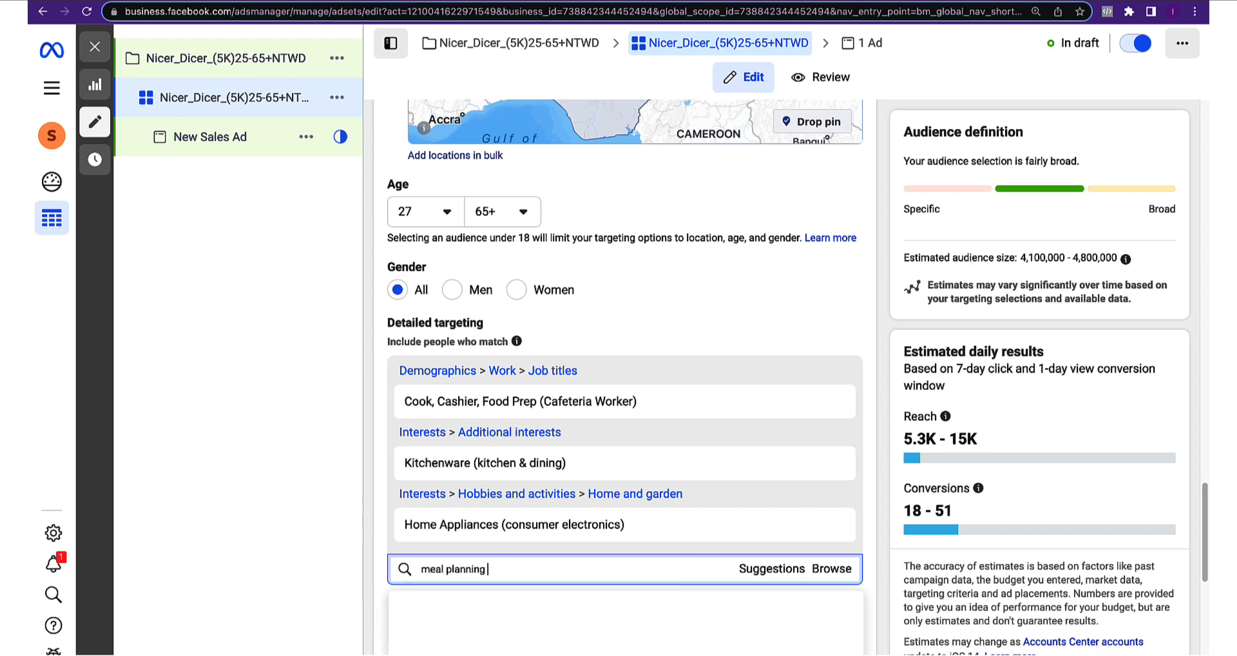
scroll(427, 503, down, 3)
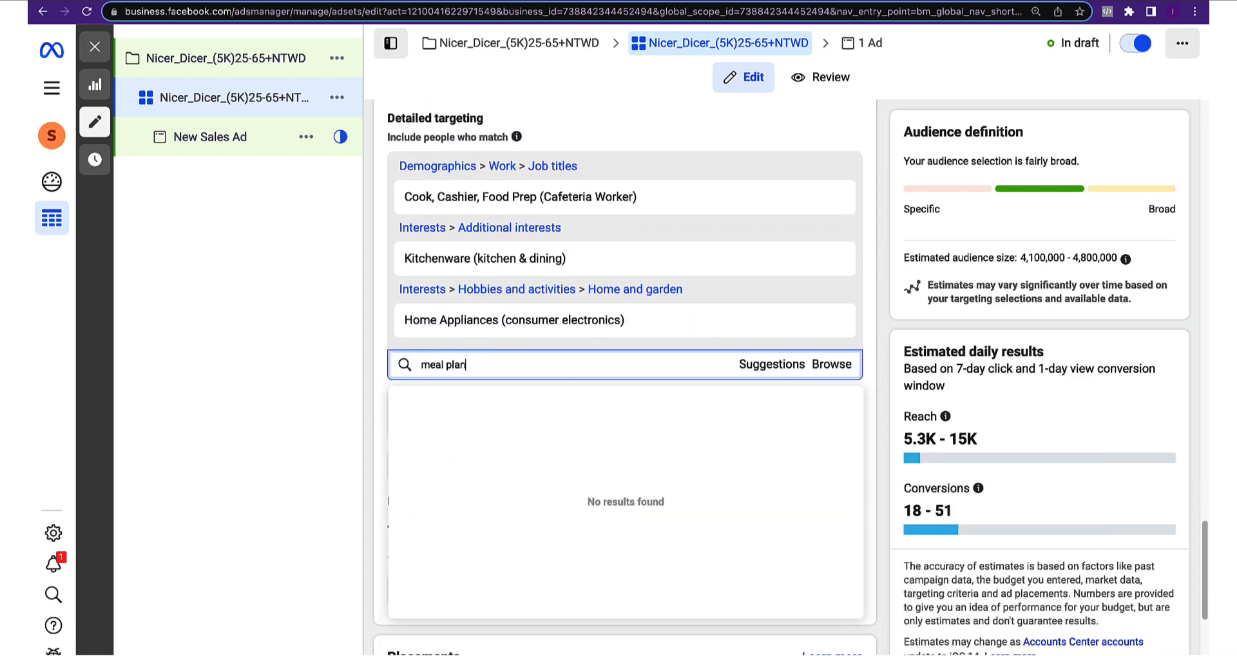
key(BackSpace)
key(BackSpace)
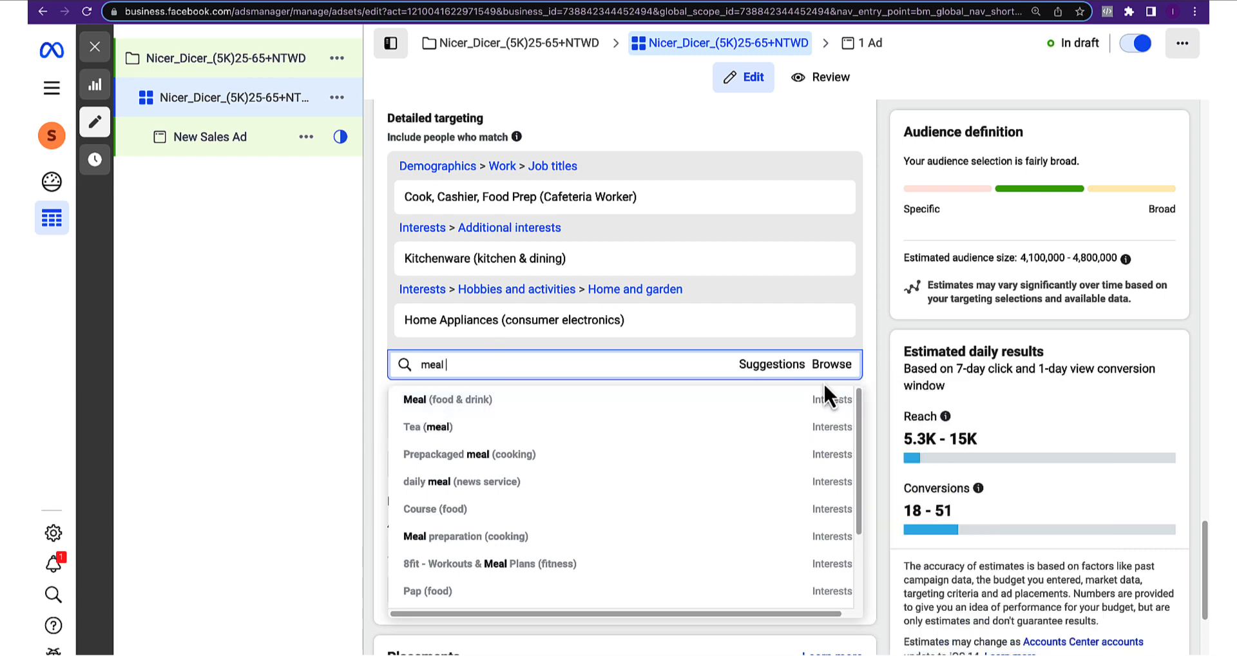
click(462, 406)
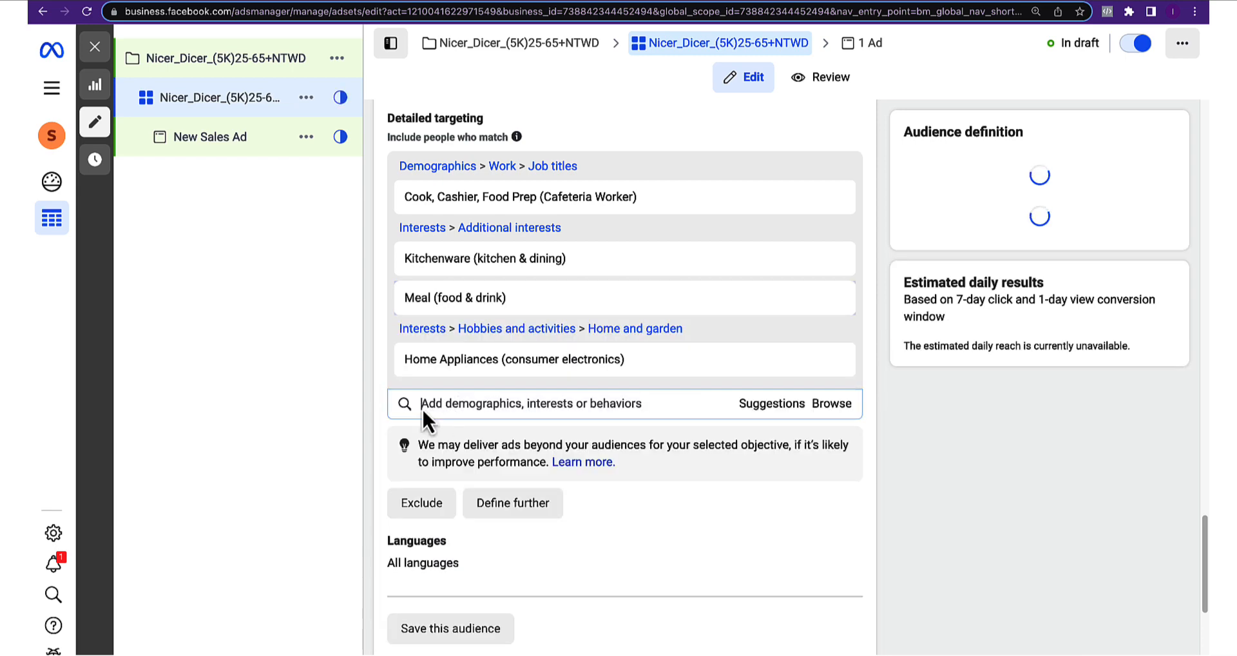
Search 'he' and add the healthy eating recipes (cooking) interest
key(super+Tab)
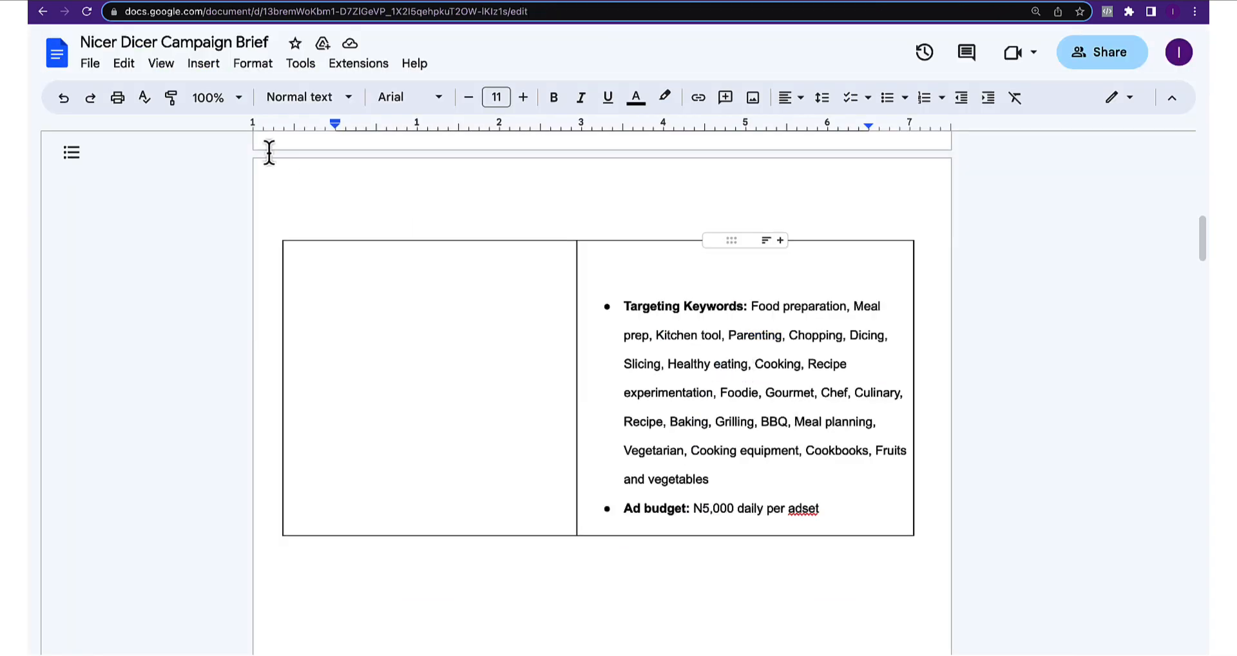
click(63, 1)
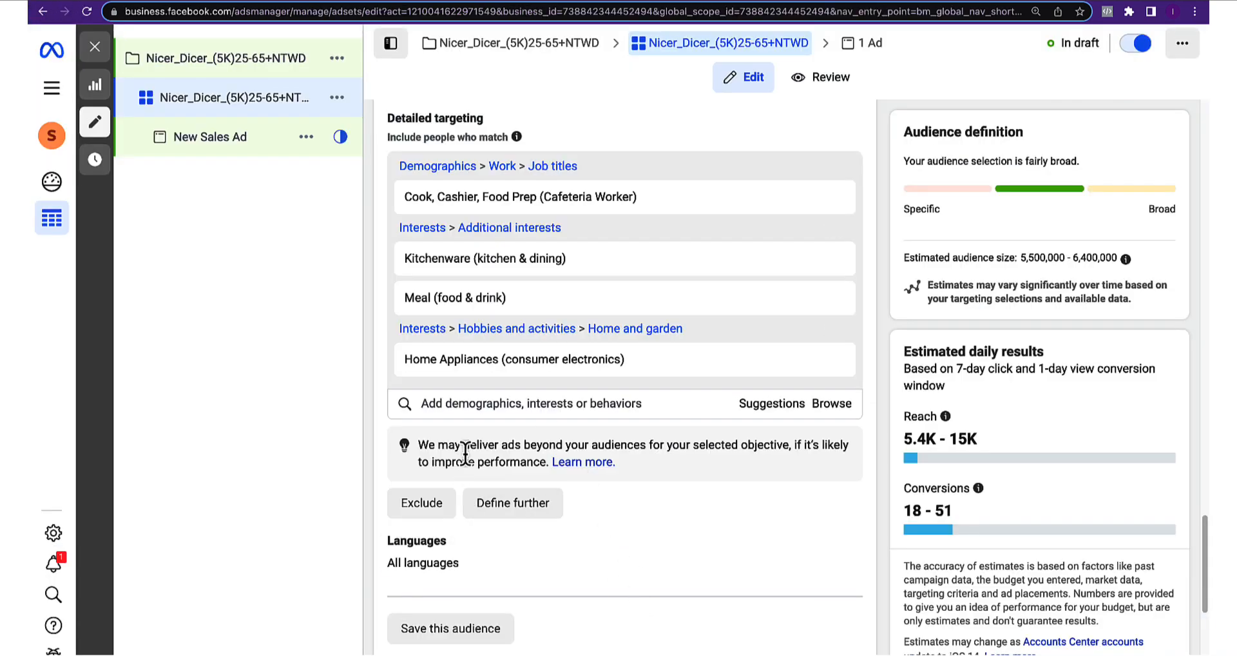
click(460, 403)
text(healthy eat)
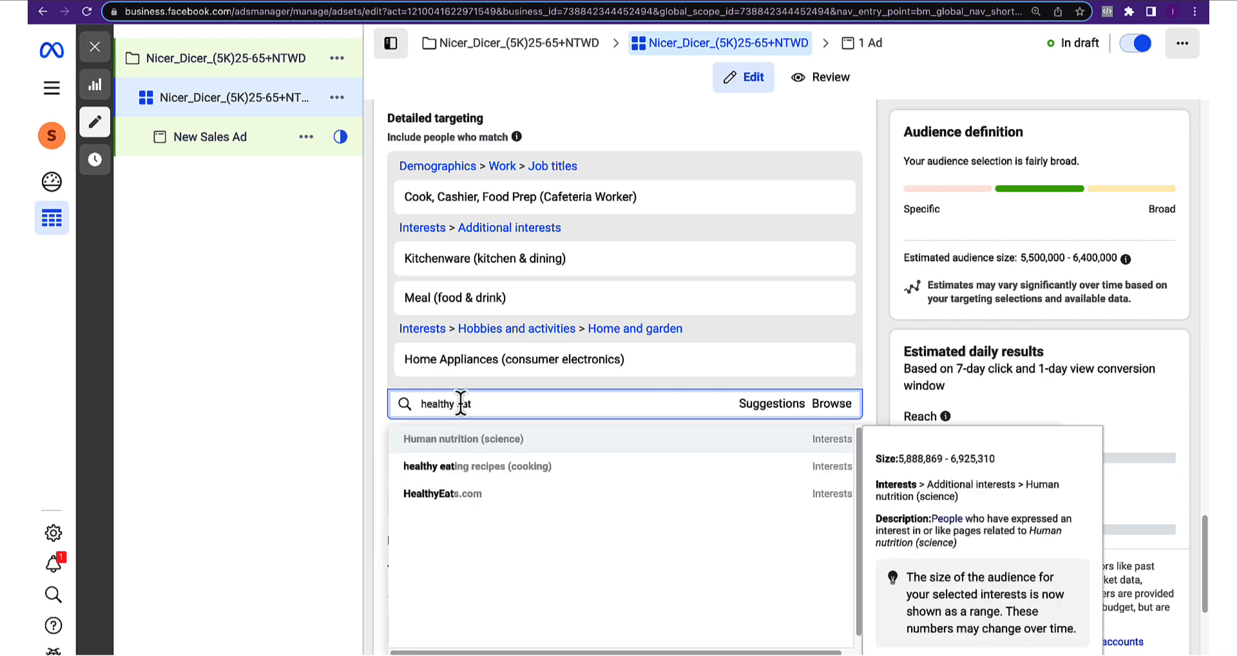
click(457, 466)
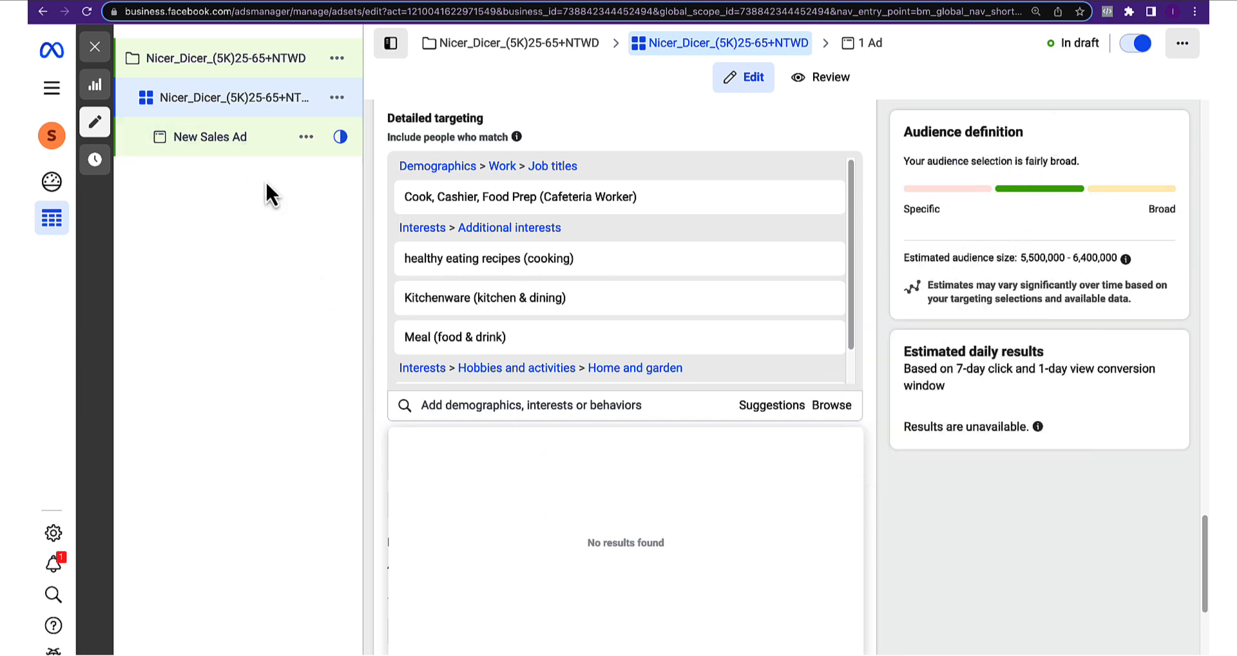
Add Foodie (food & drink) and the Restaurant management job title from Suggestions, then view the brief
scroll(445, 258, up, 1)
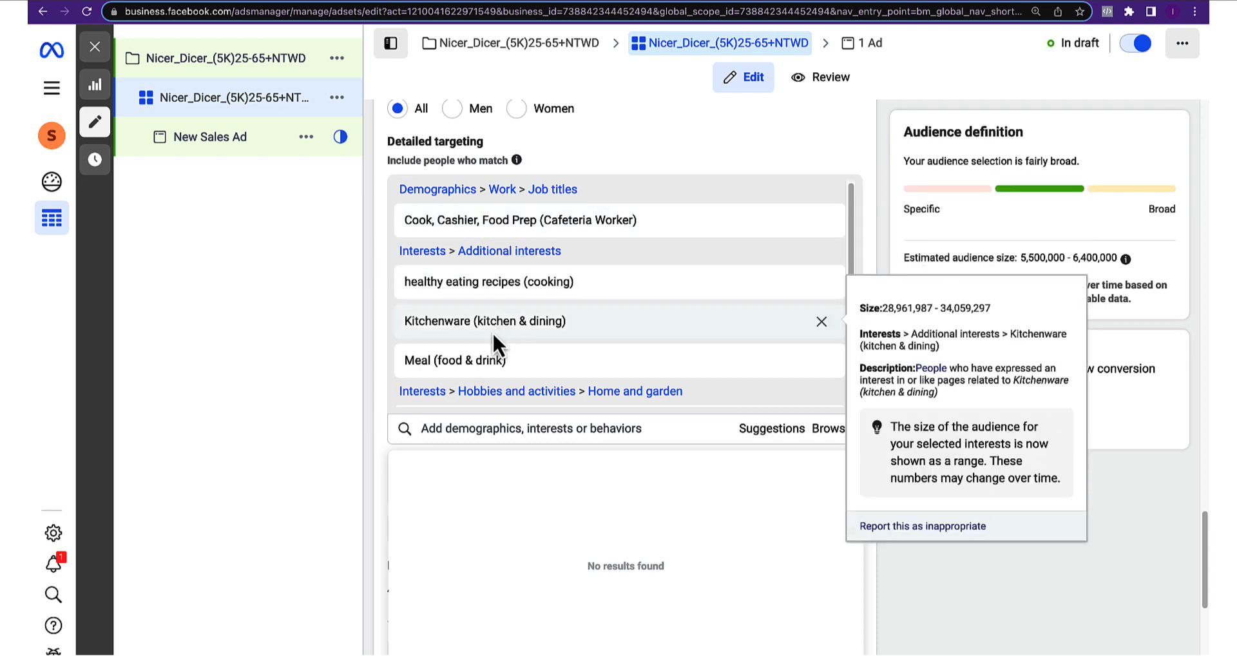
click(766, 429)
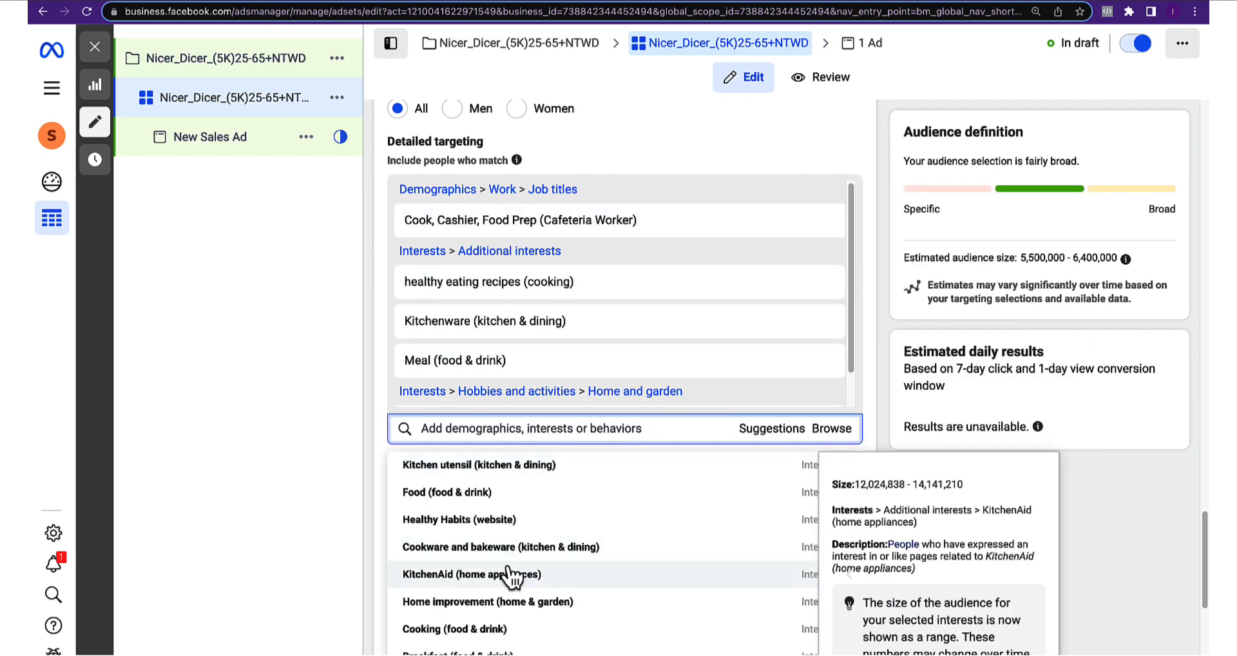
scroll(515, 572, down, 3)
scroll(502, 573, down, 3)
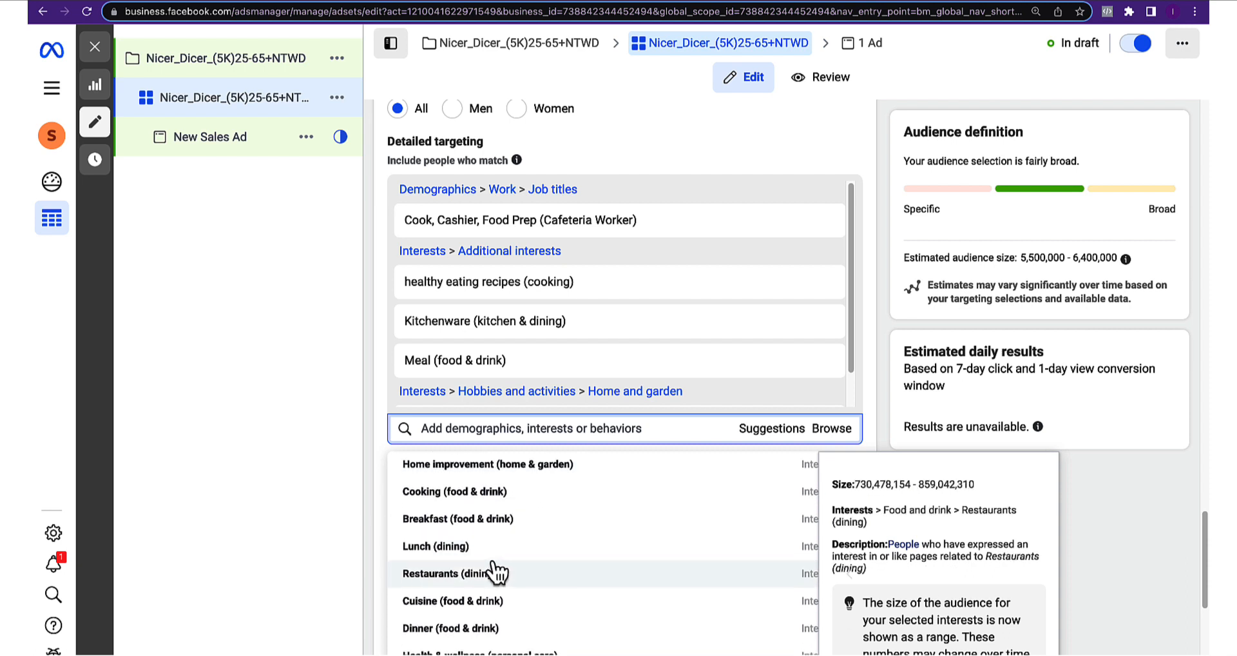
scroll(464, 599, down, 2)
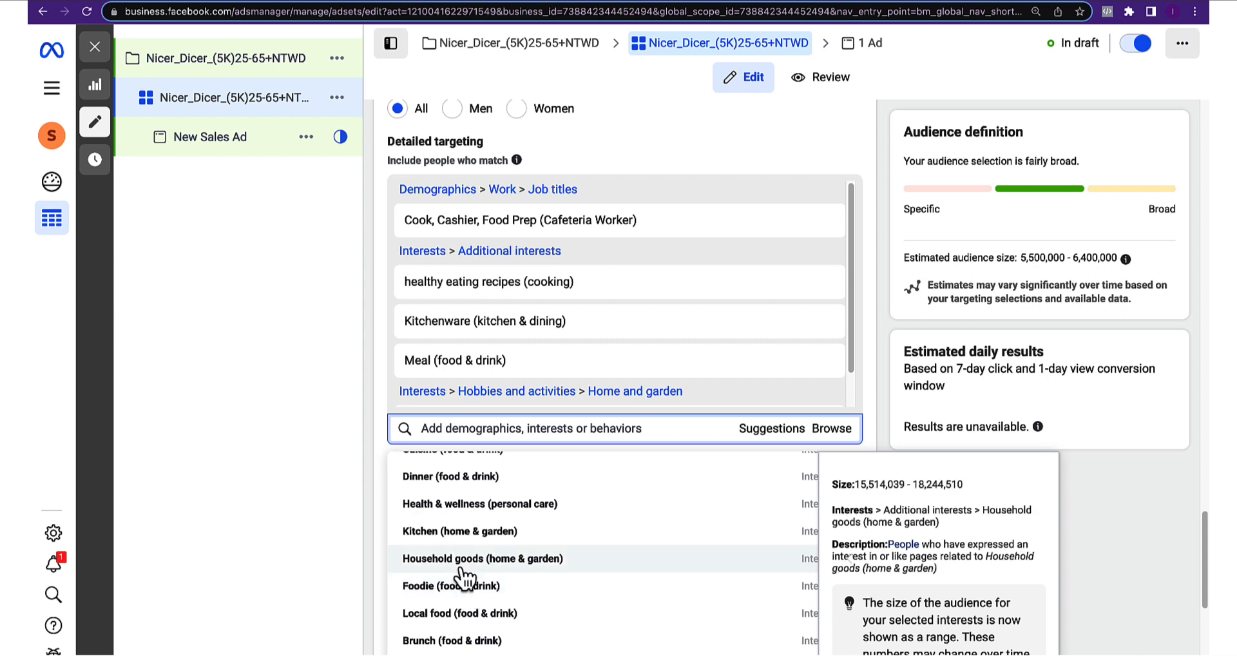
click(136, 1)
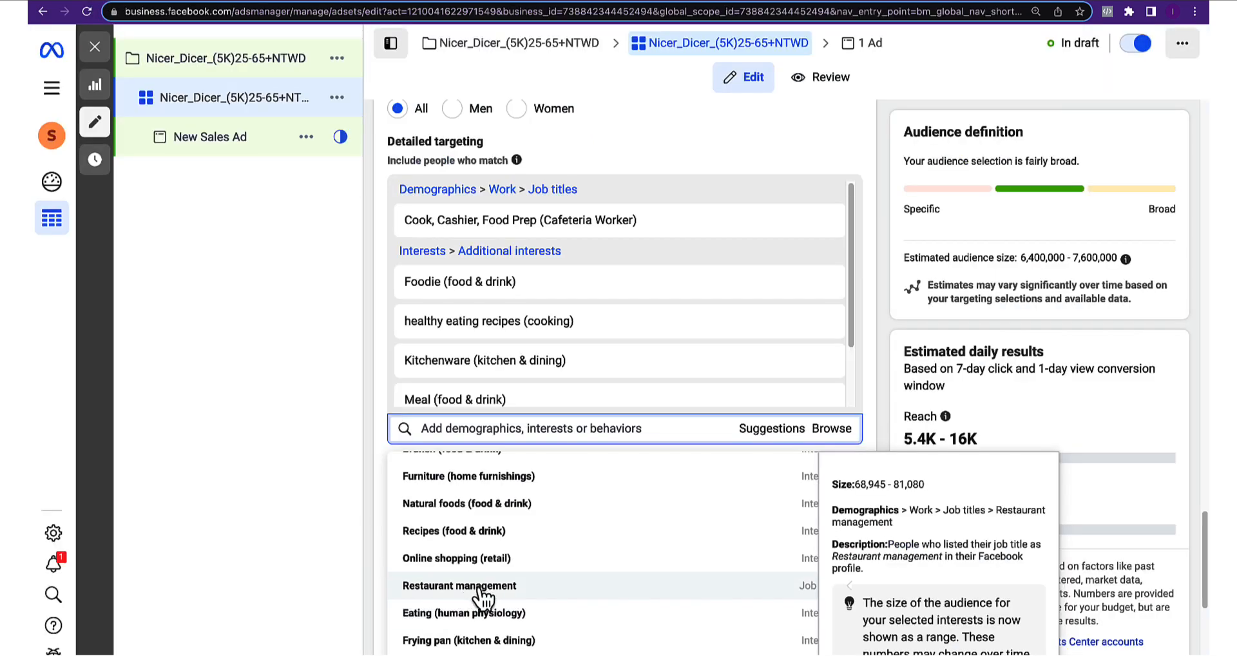
click(480, 587)
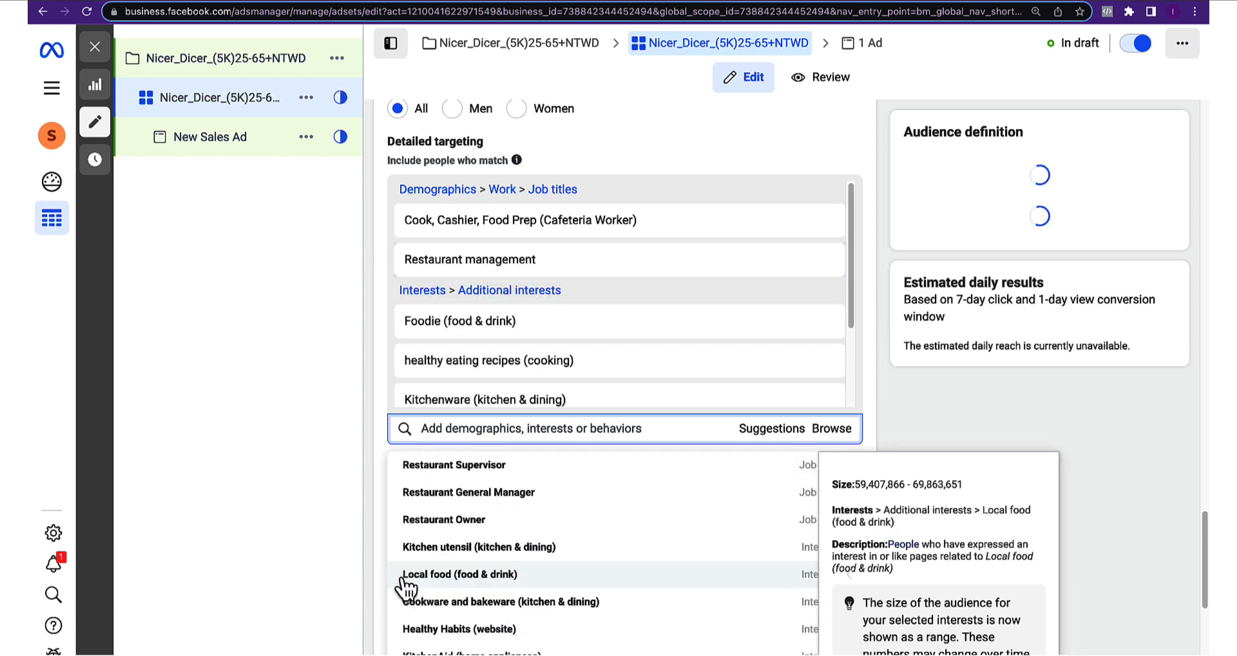
click(368, 551)
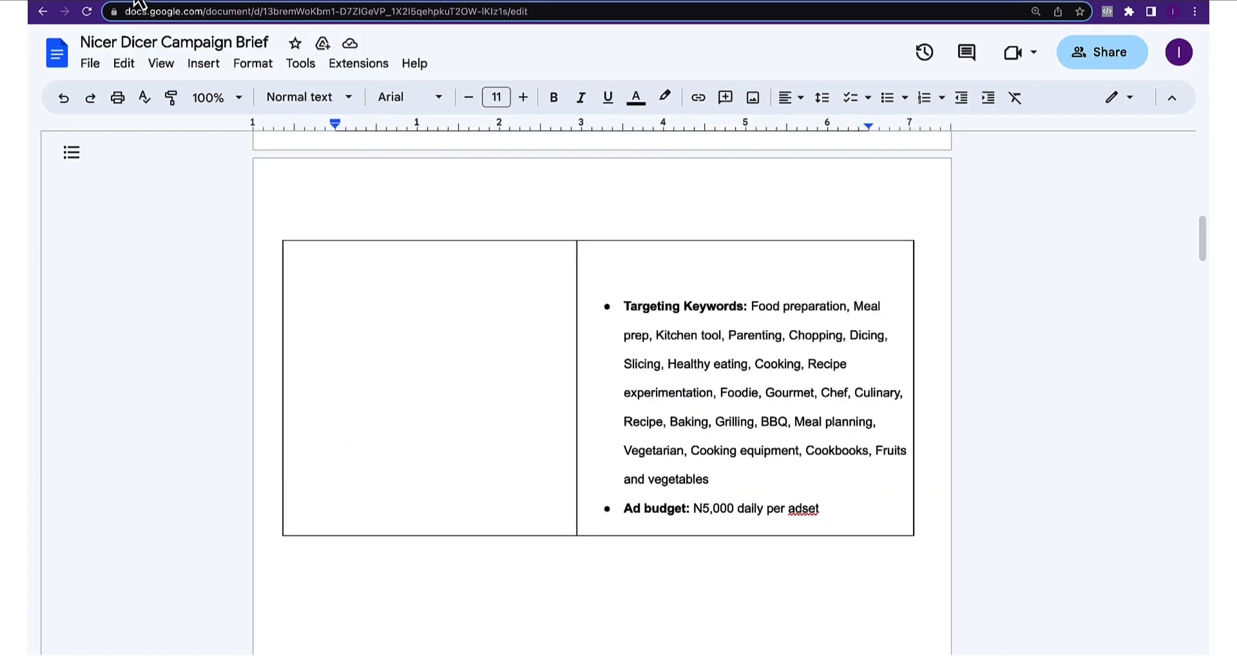
click(138, 1)
scroll(576, 308, up, 3)
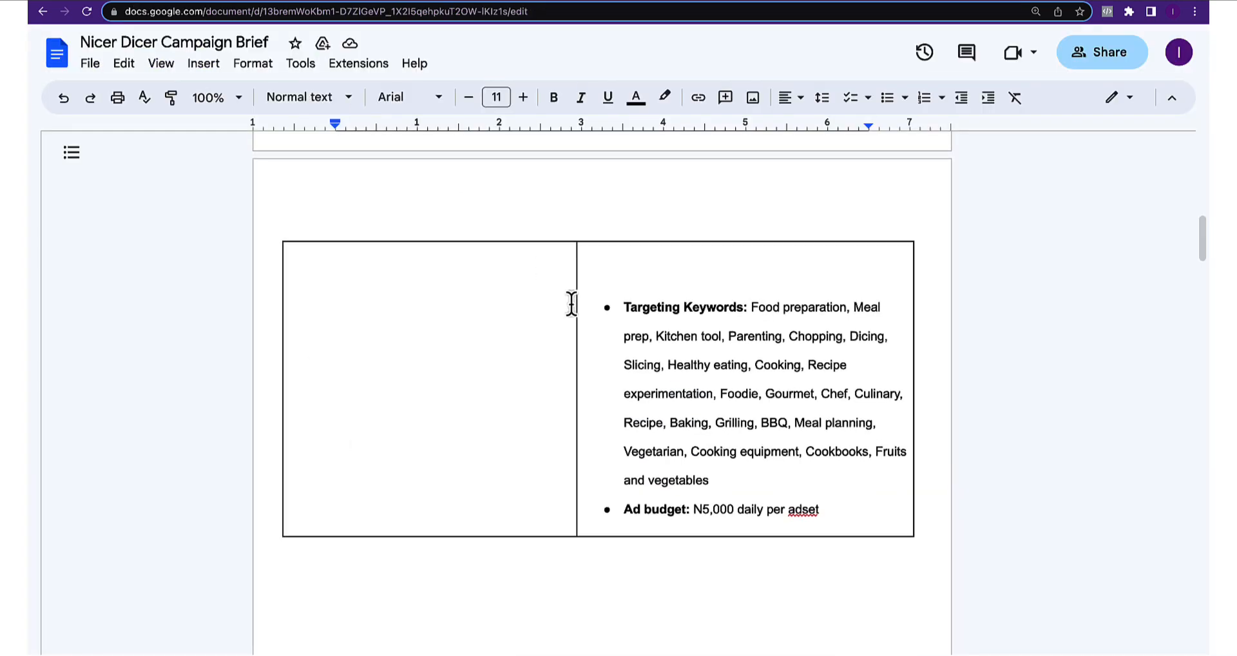
Search 'healthy livi' and add the Living Healthy (website) interest to detailed targeting
scroll(576, 316, up, 6)
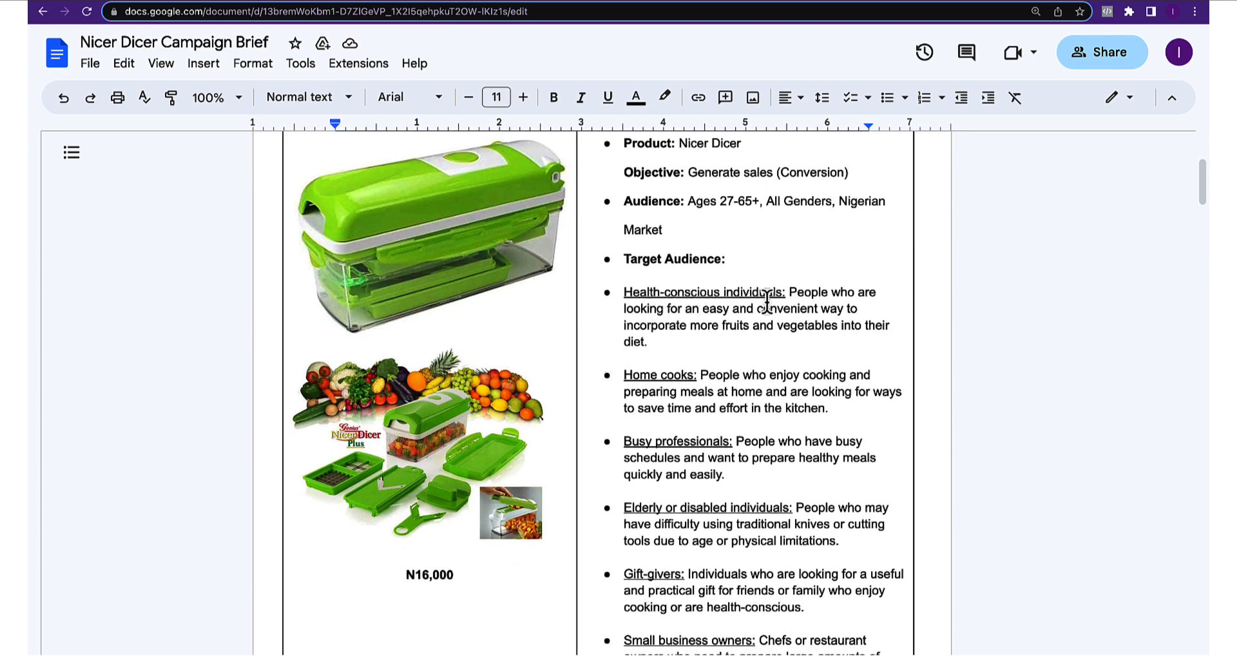
click(117, 2)
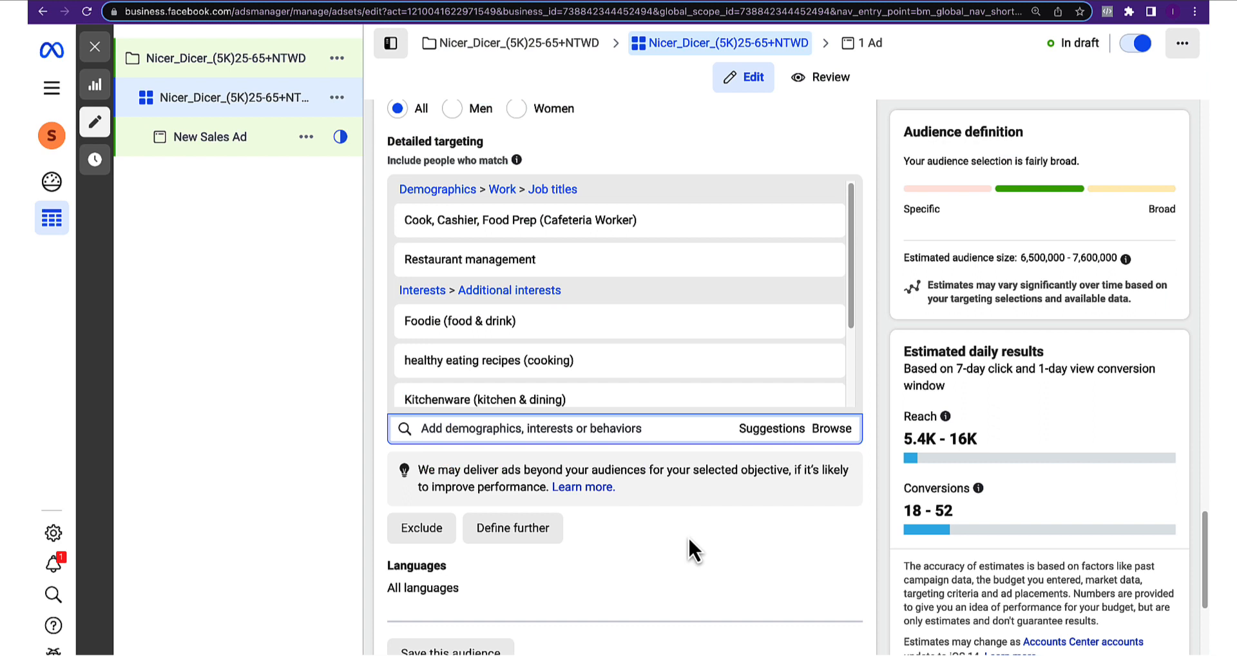
click(434, 423)
text(healthy)
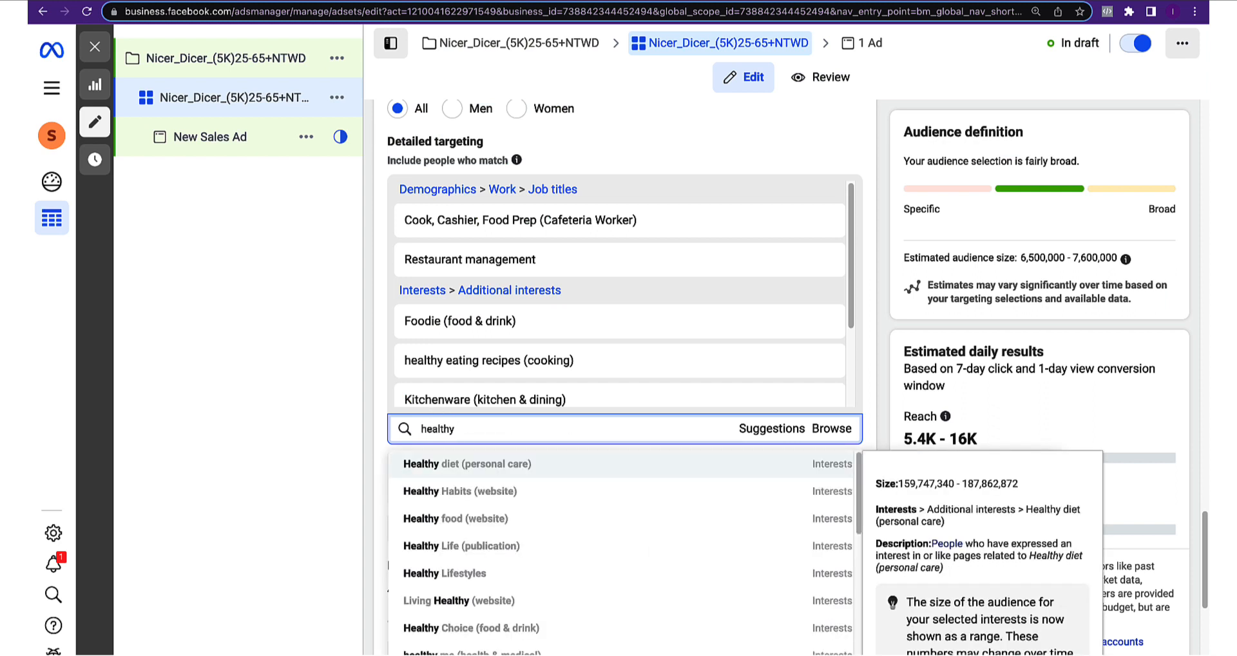
text( livi)
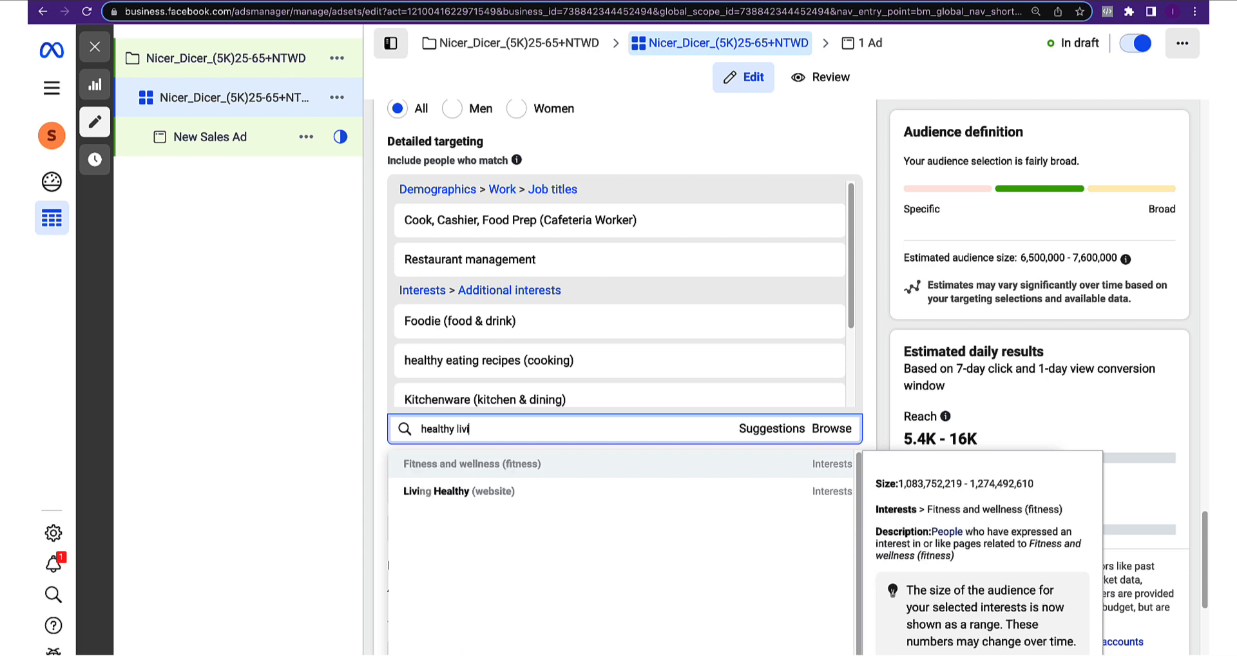
click(409, 490)
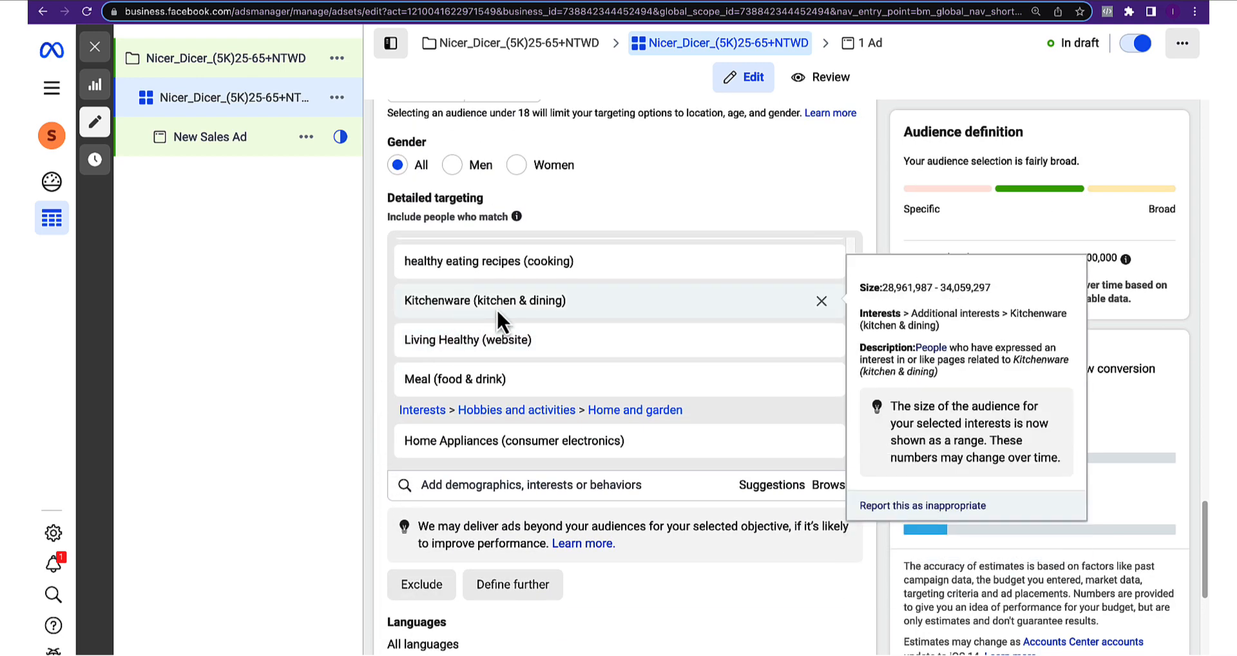
scroll(496, 308, down, 1)
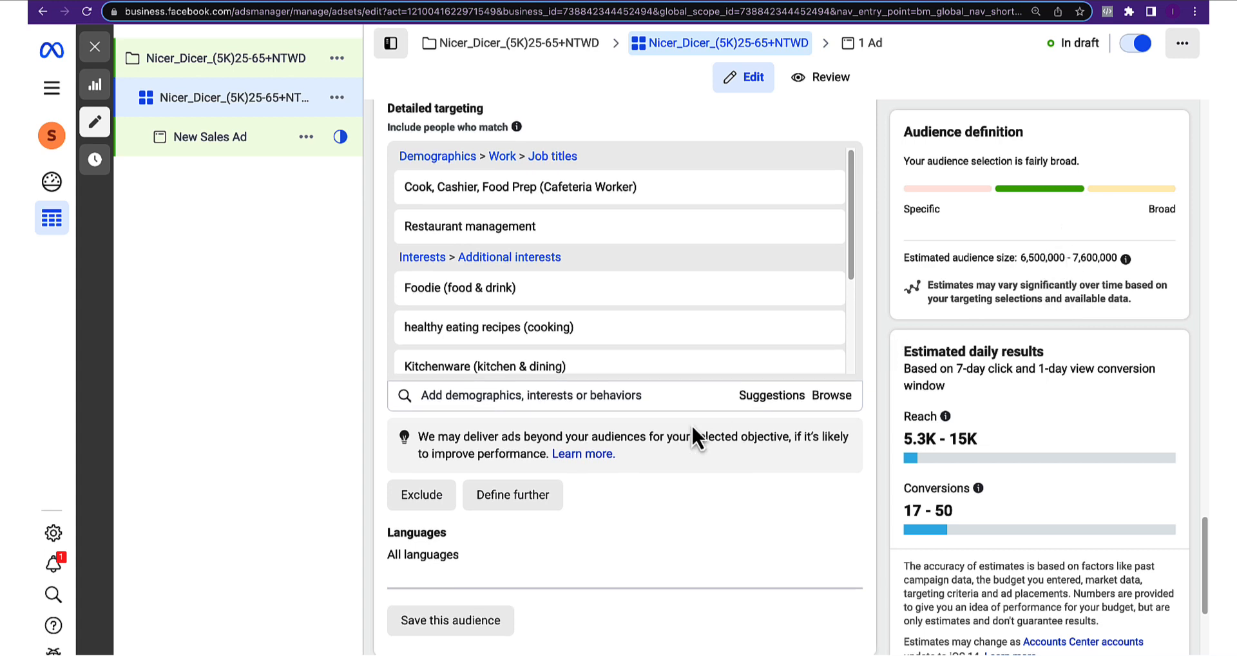
Narrow the audience to also match the Engaged Shoppers behavior, found by searching 'engag'
scroll(686, 429, down, 1)
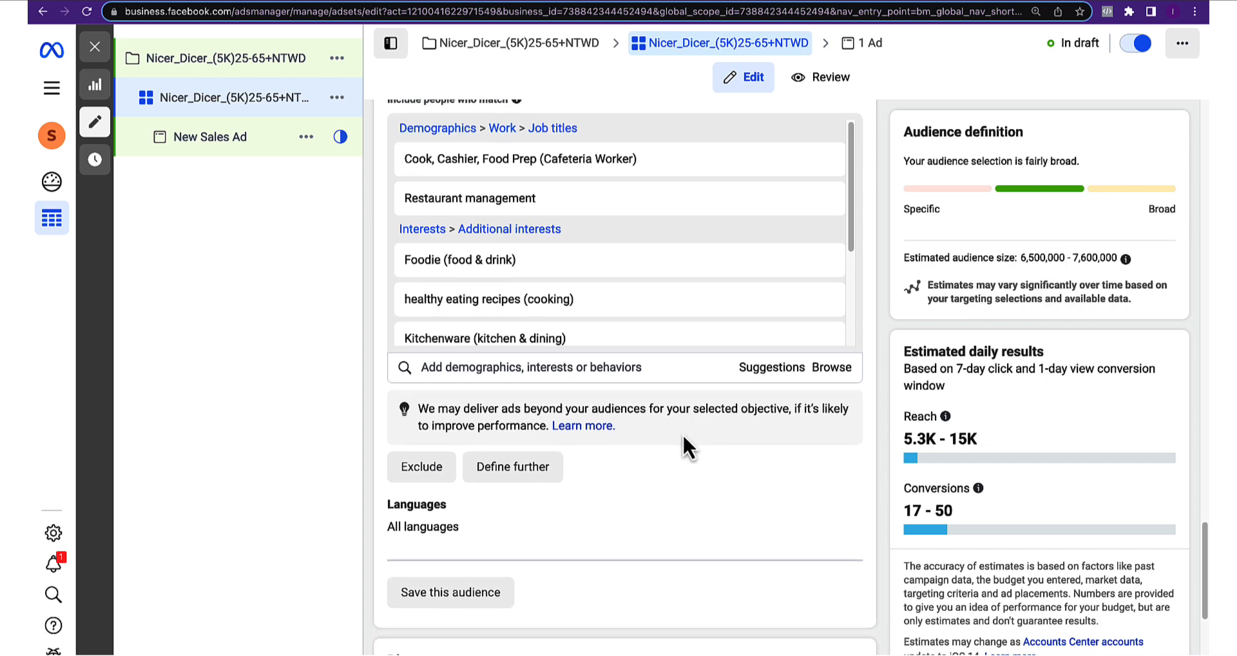
click(507, 480)
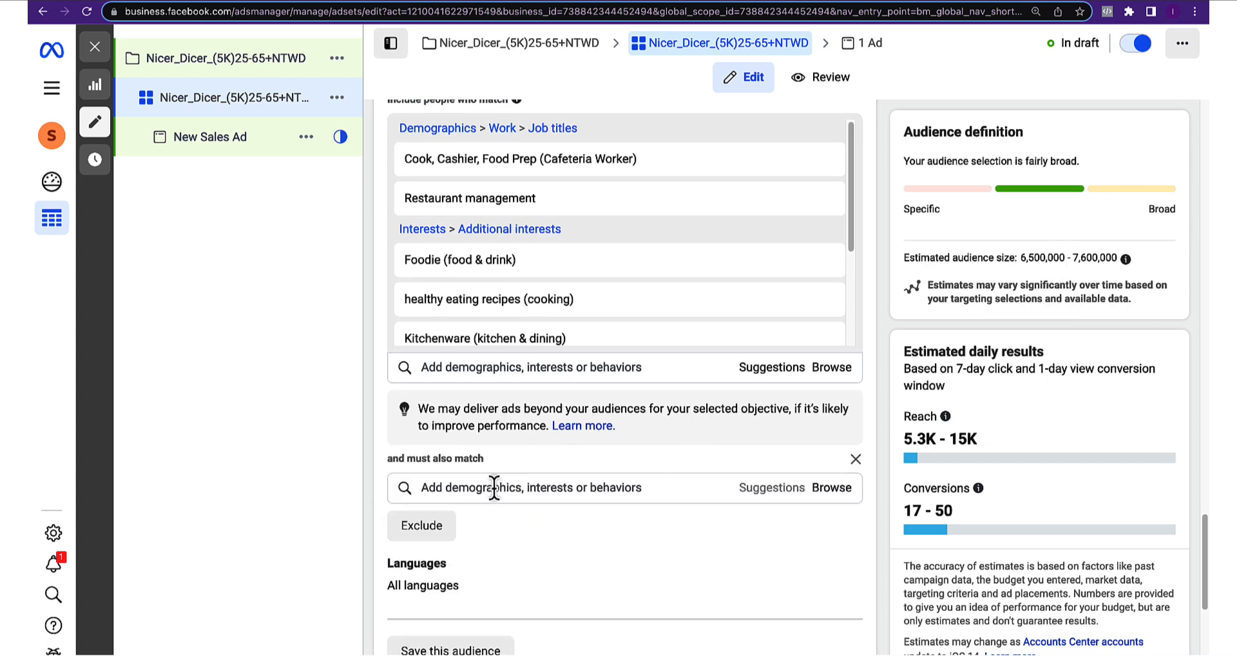
click(497, 488)
text(engaged)
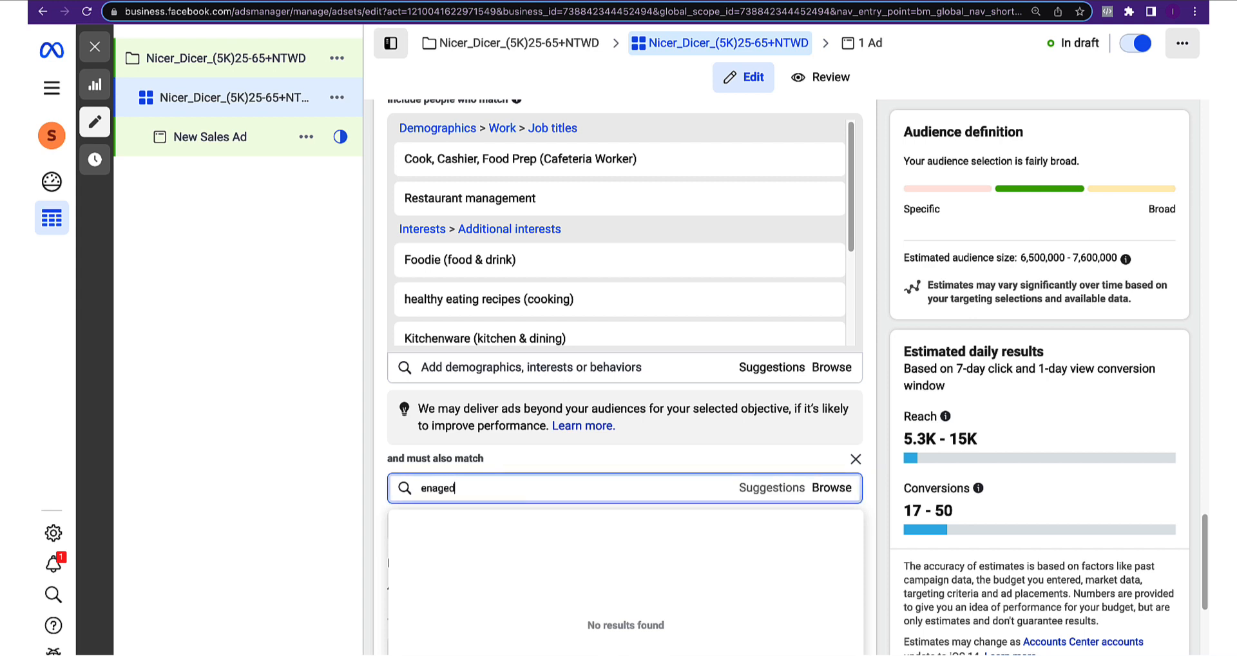
click(449, 512)
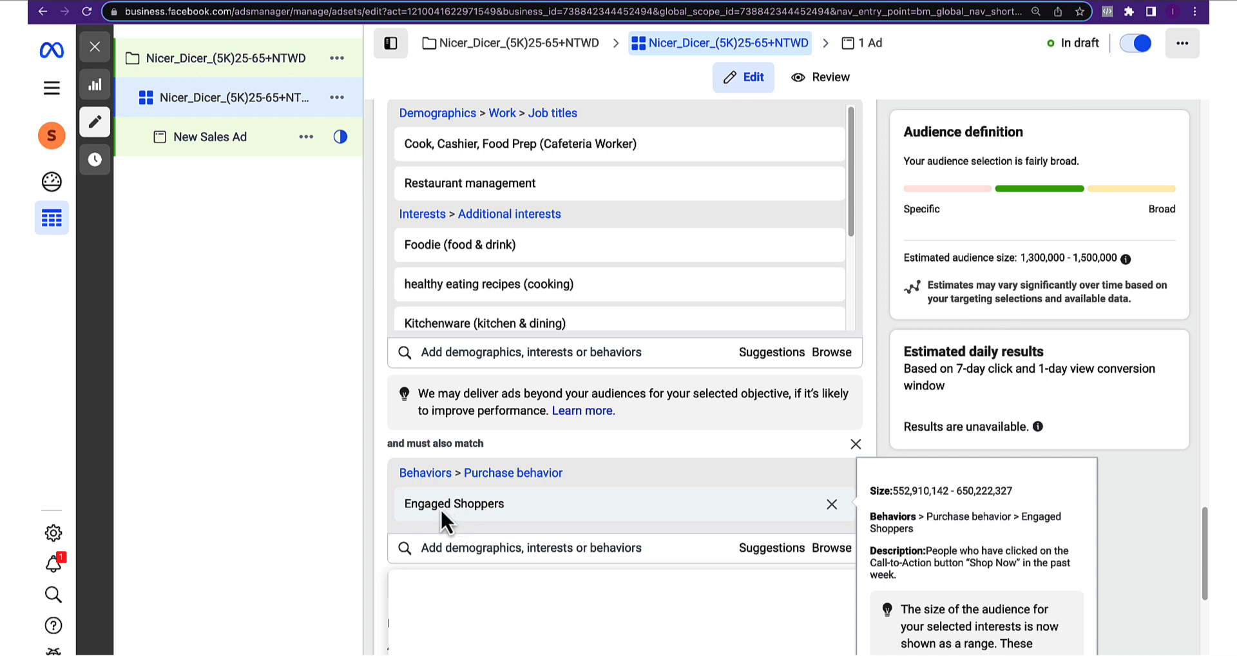
click(366, 504)
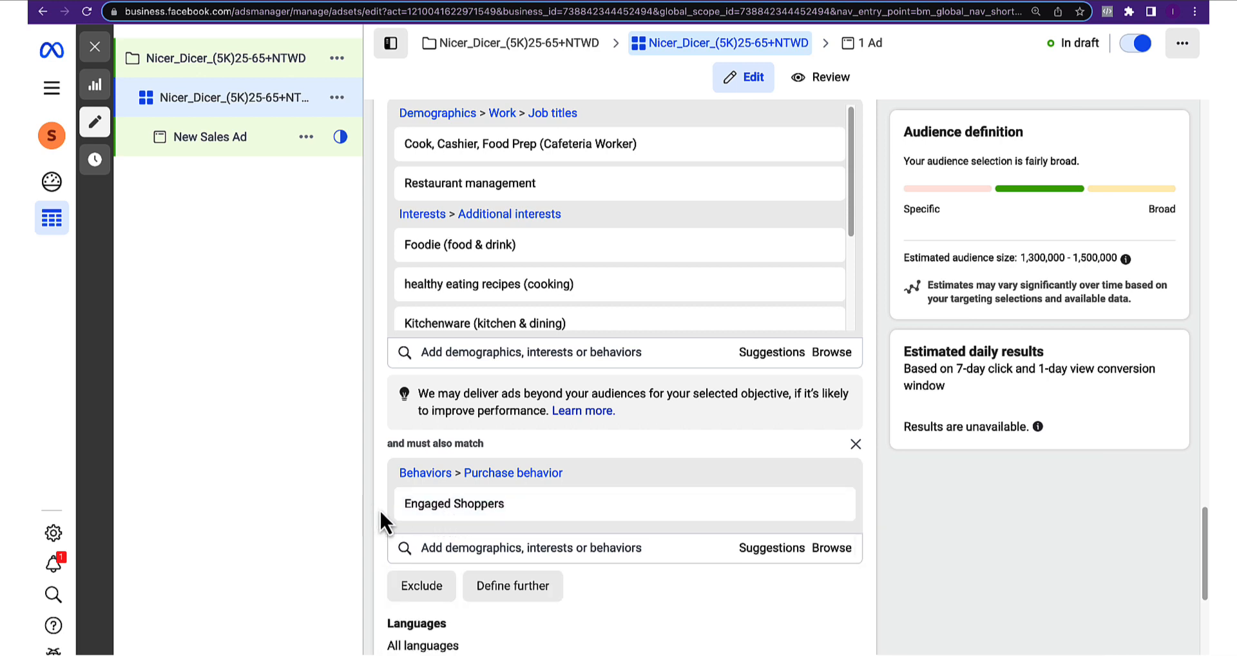
scroll(380, 509, down, 1)
mouse_move(428, 500)
scroll(429, 500, down, 1)
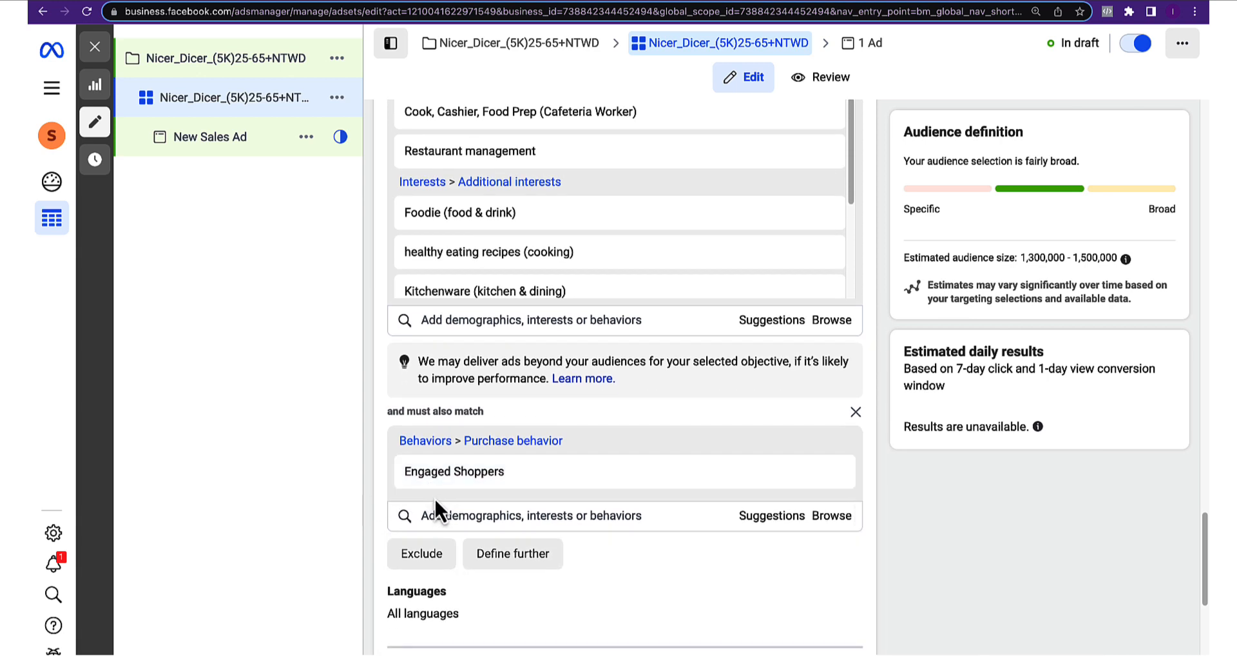
scroll(455, 492, up, 5)
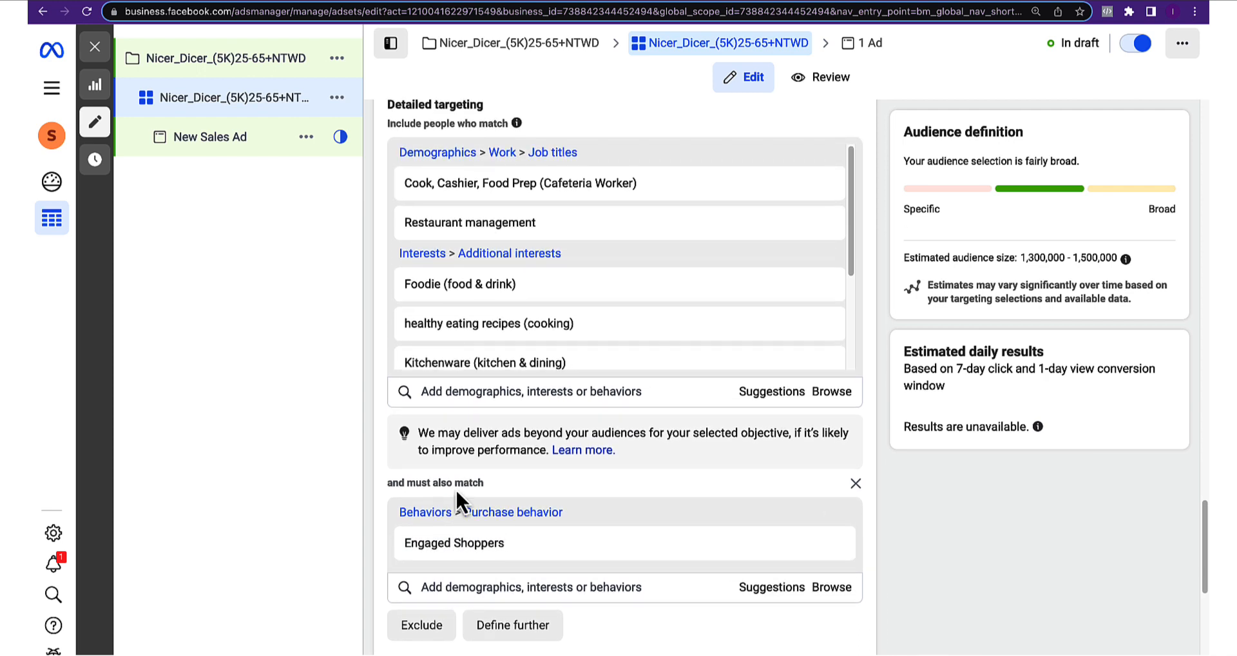
scroll(460, 493, down, 3)
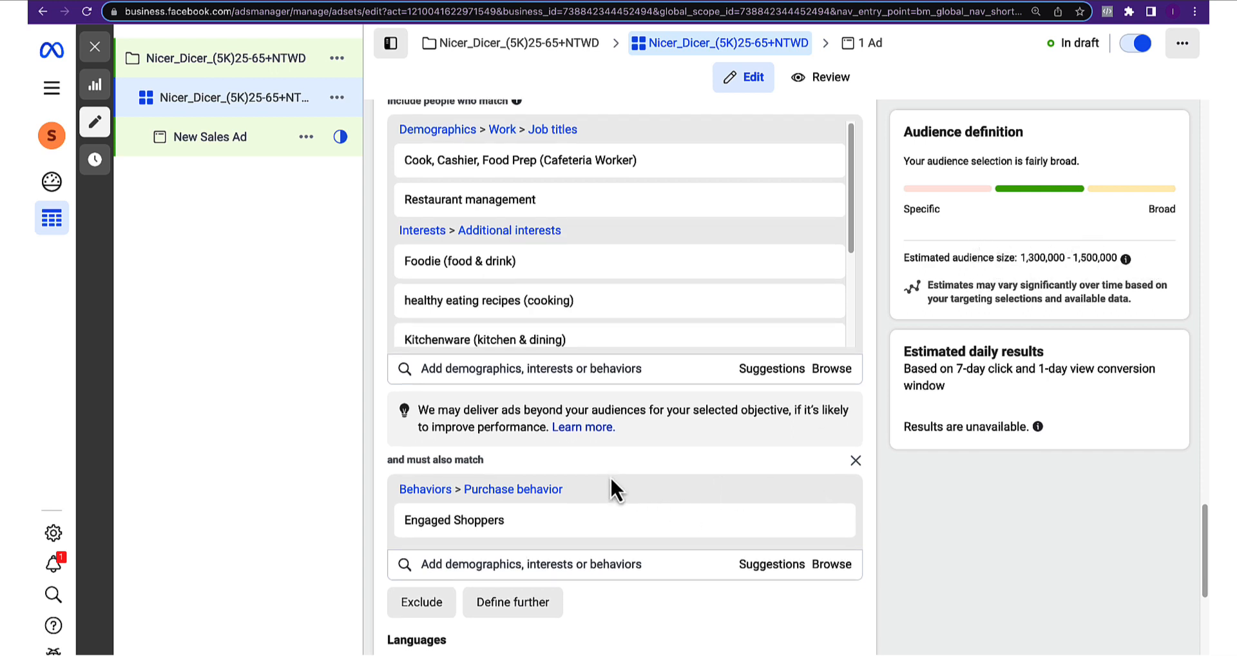
scroll(610, 476, down, 2)
mouse_move(723, 485)
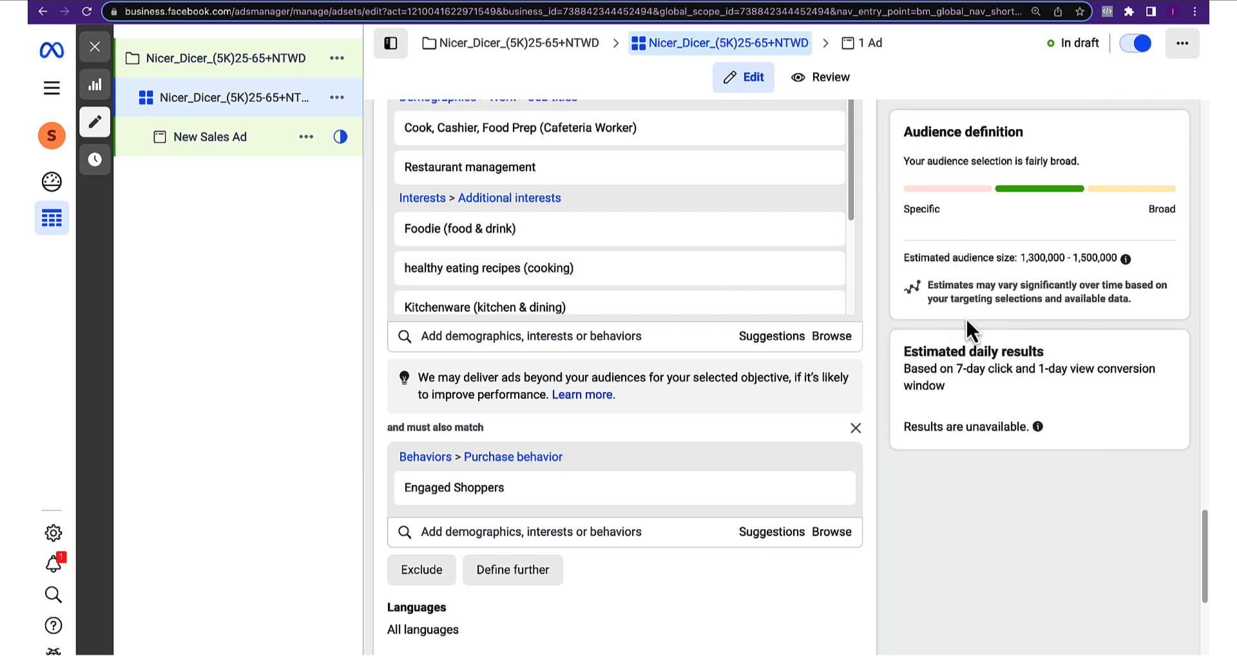
mouse_move(565, 499)
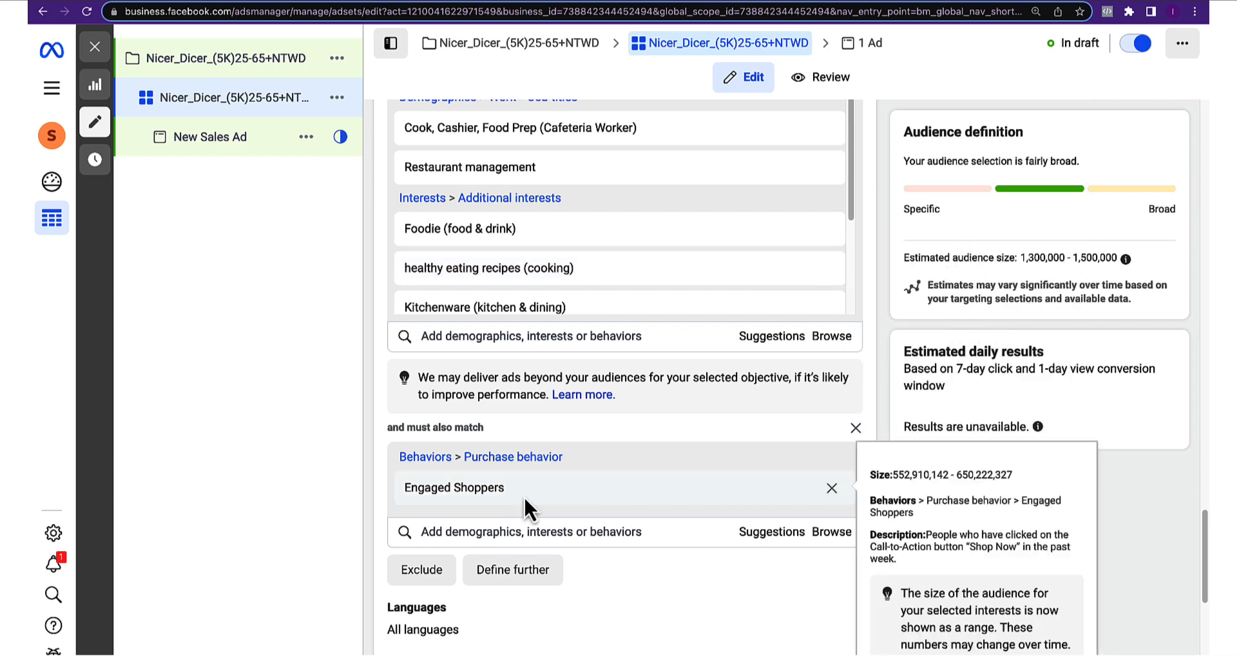
scroll(600, 442, up, 2)
mouse_move(637, 316)
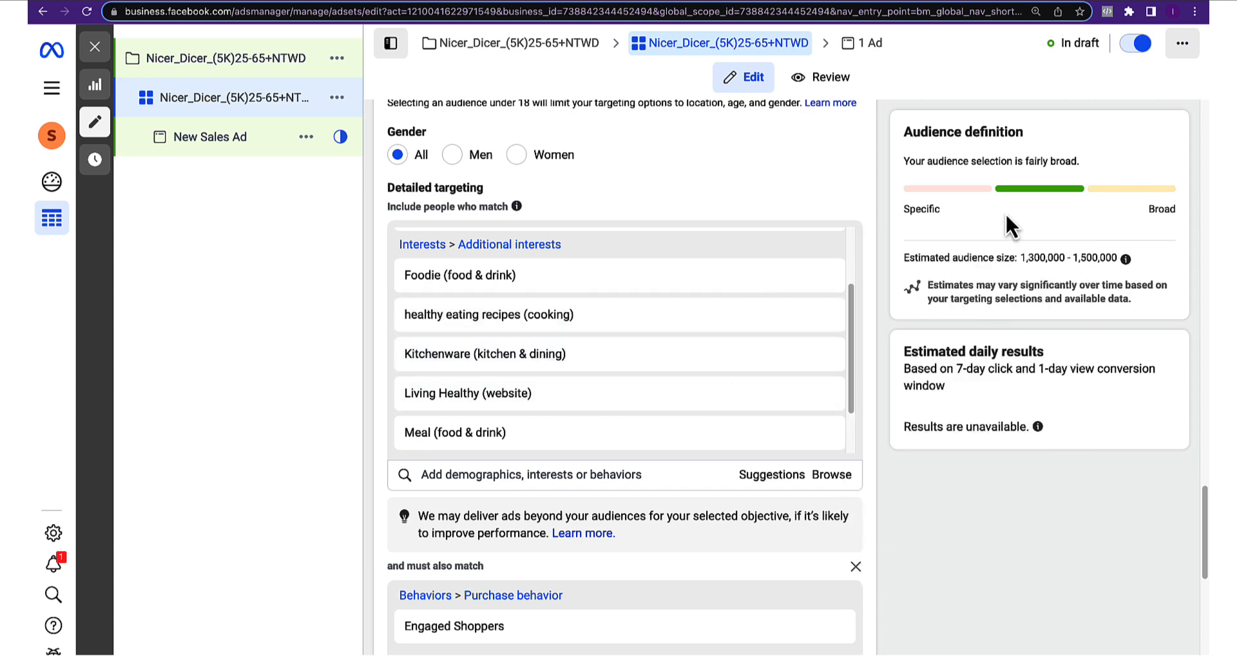
scroll(632, 454, down, 4)
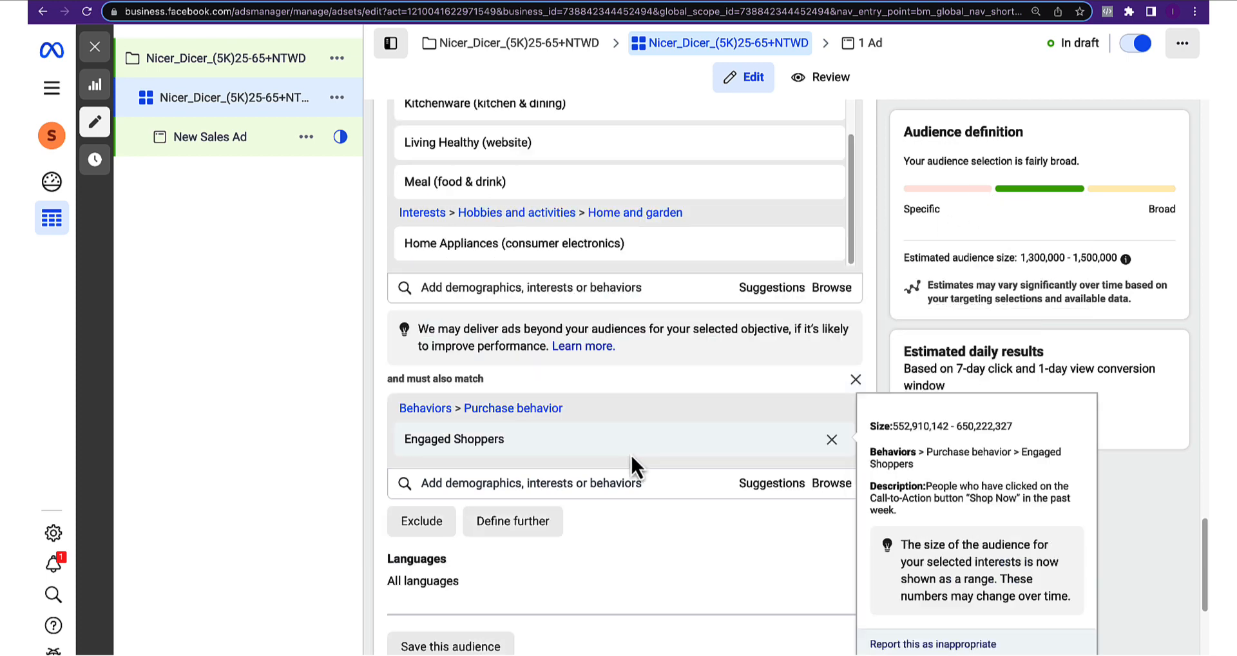
scroll(613, 438, down, 3)
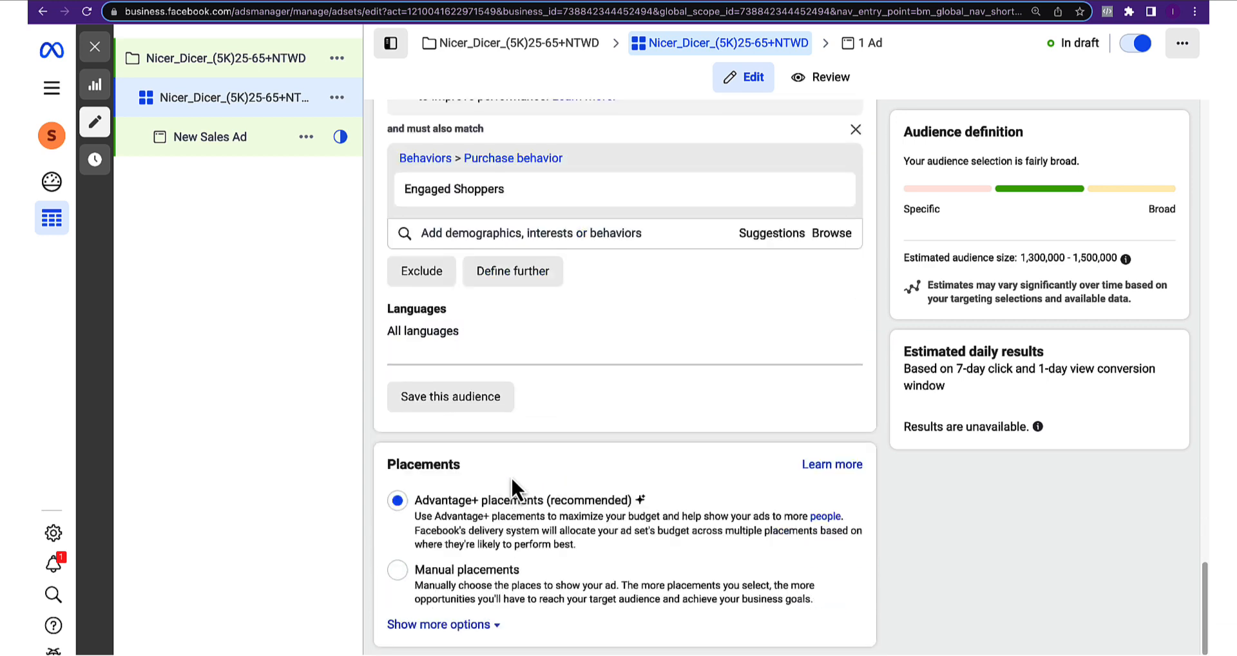
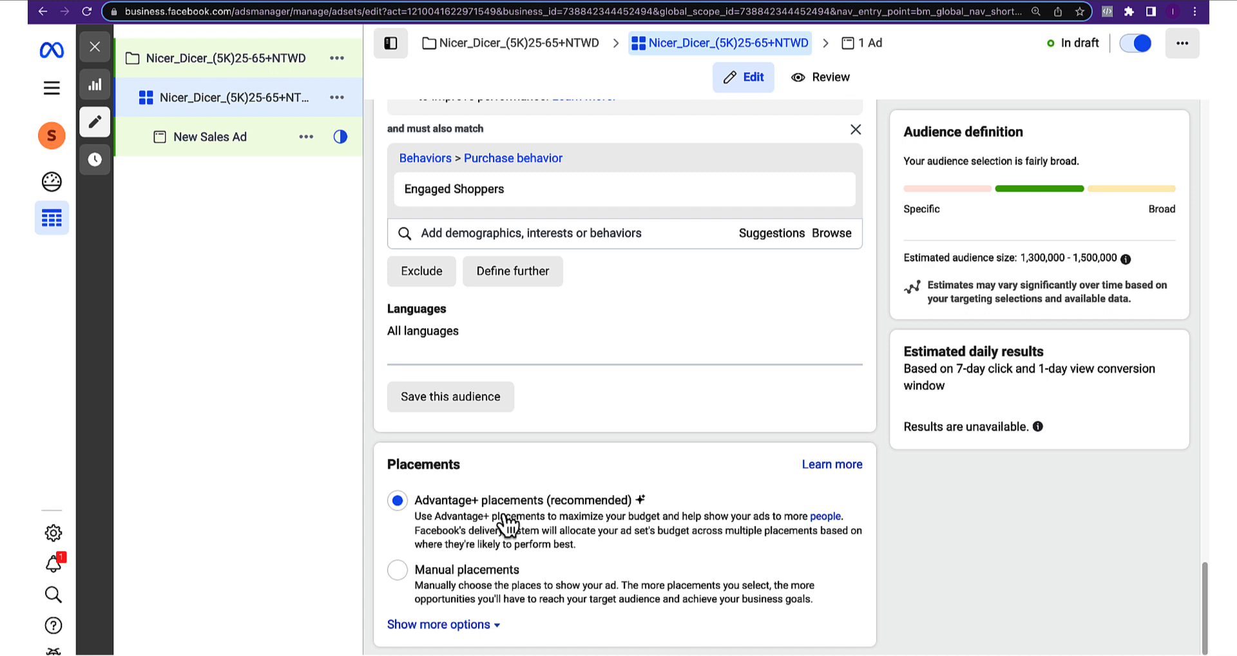
Switch to Manual placements, keeping all devices and Facebook, Instagram, Audience network and Messenger
click(454, 566)
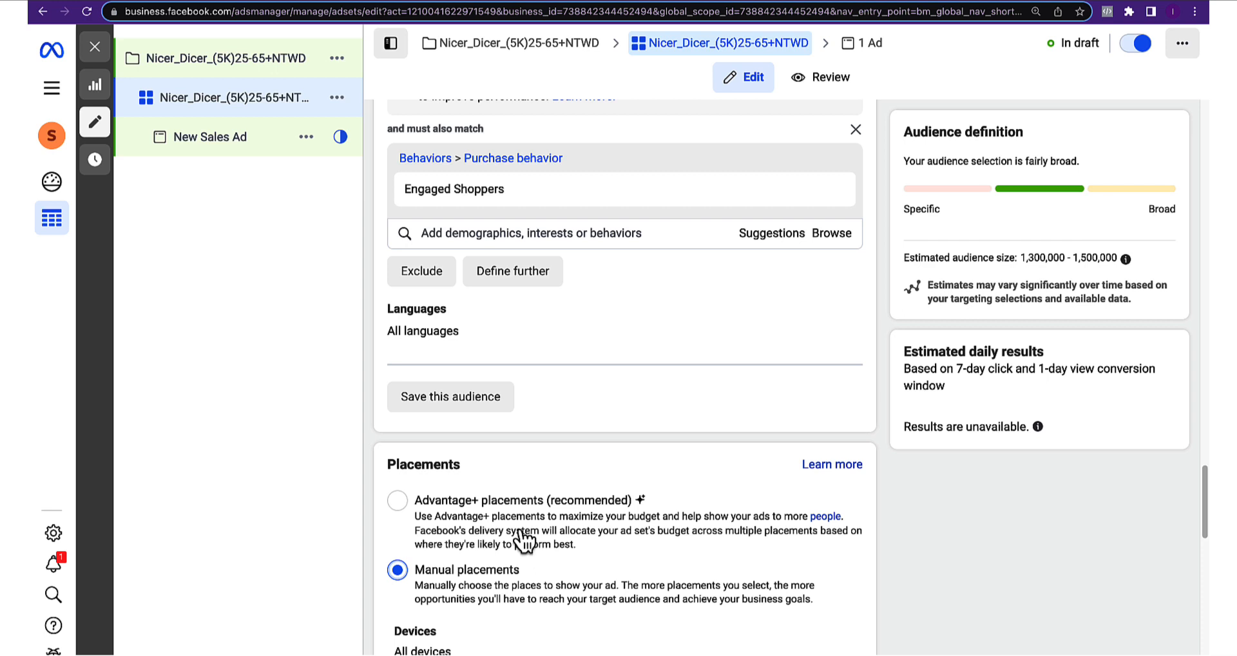
scroll(554, 541, down, 3)
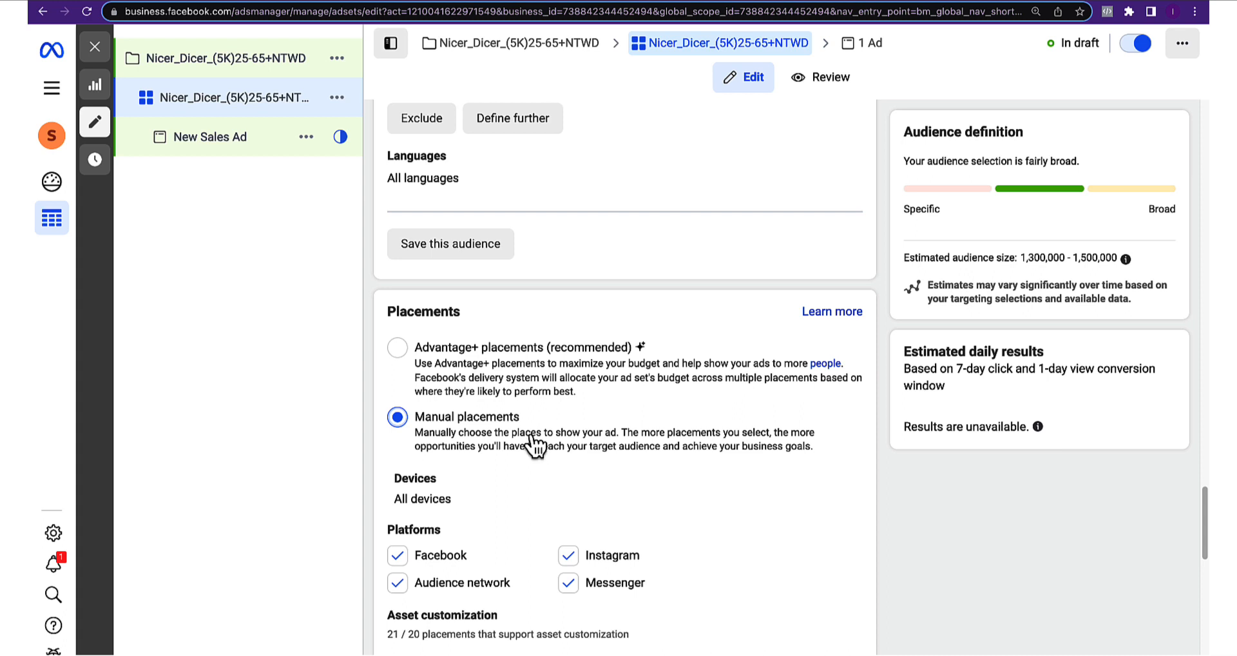
scroll(476, 454, down, 1)
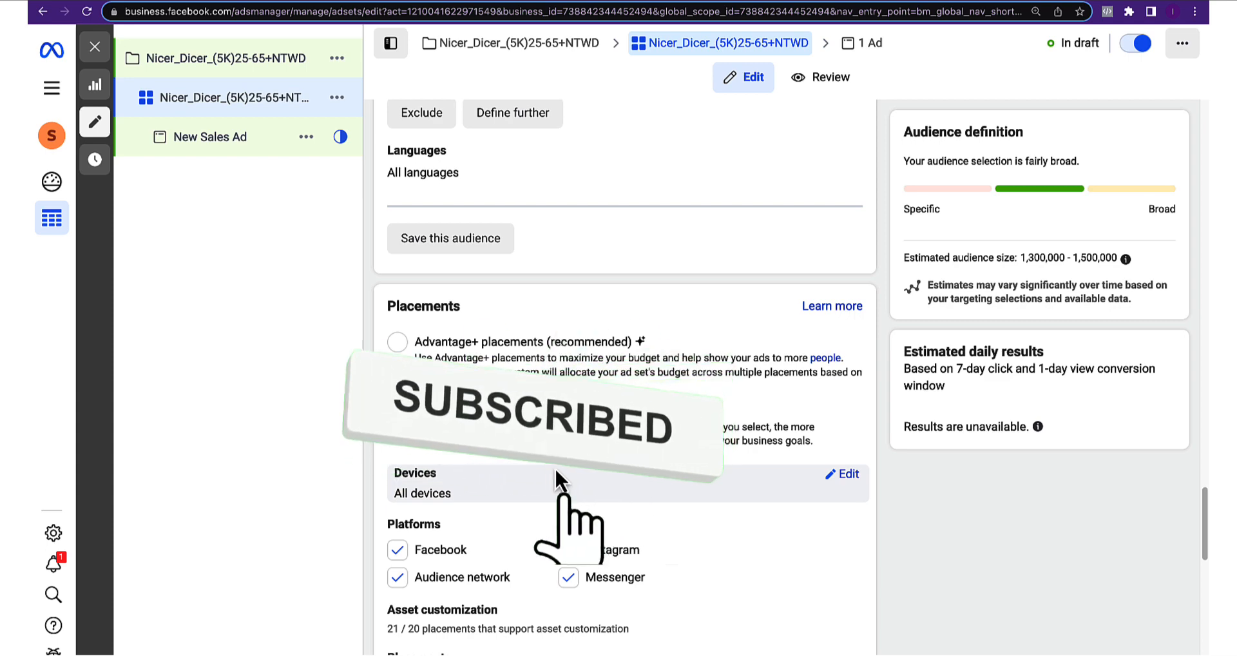
scroll(516, 380, down, 3)
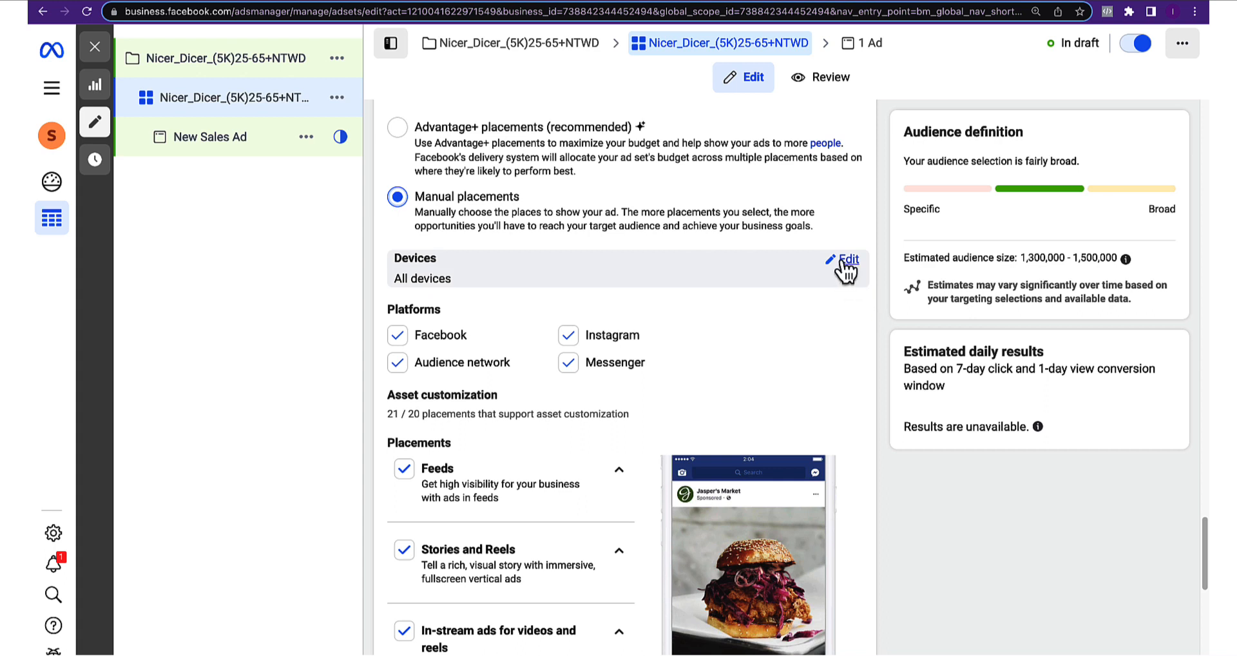
Limit device targeting to Mobile only by removing Desktop, giving 4.9K–14K estimated reach
click(848, 260)
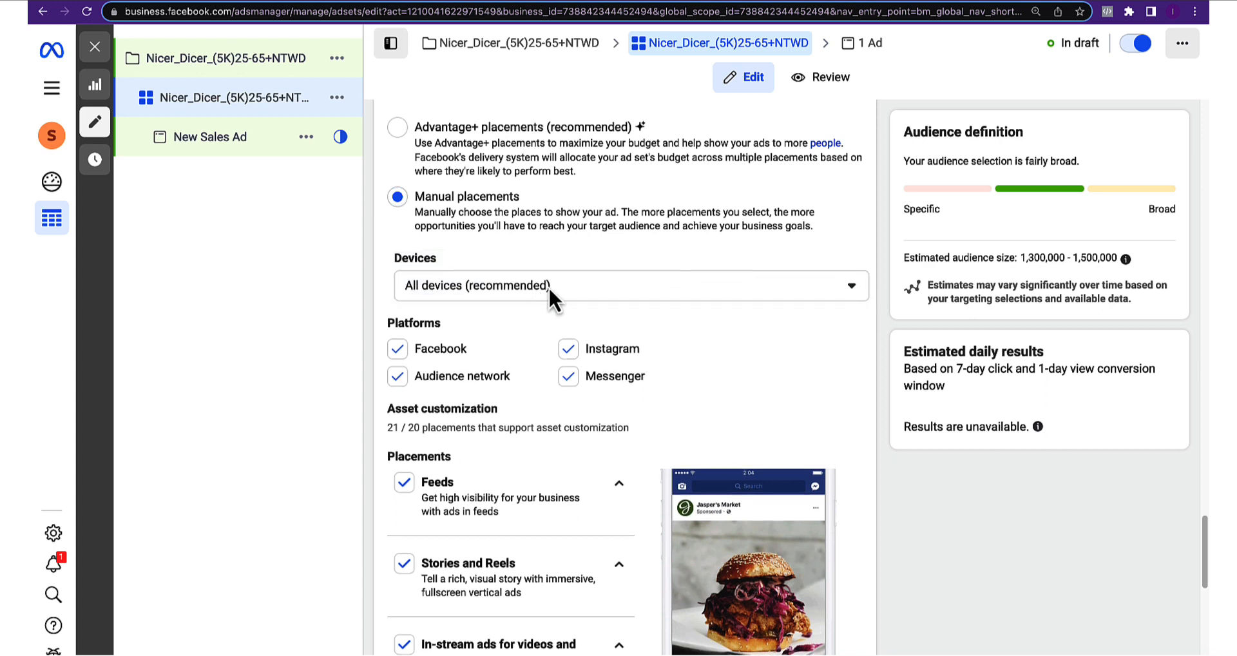
click(581, 284)
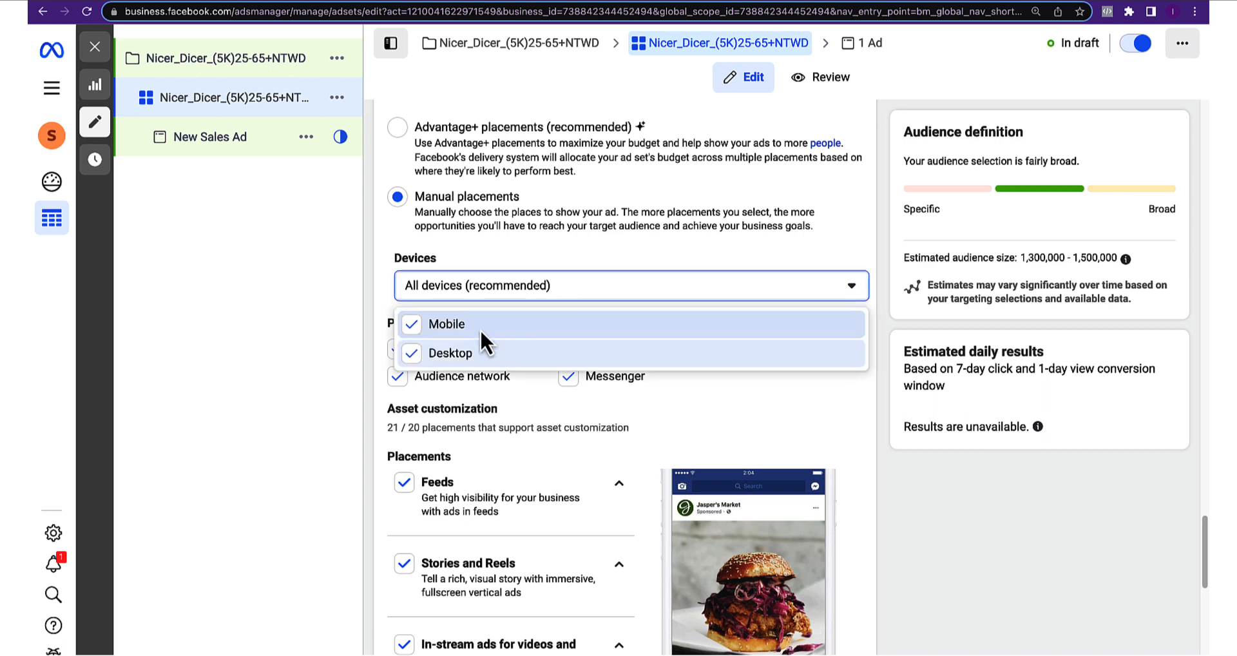
click(412, 353)
scroll(401, 331, down, 1)
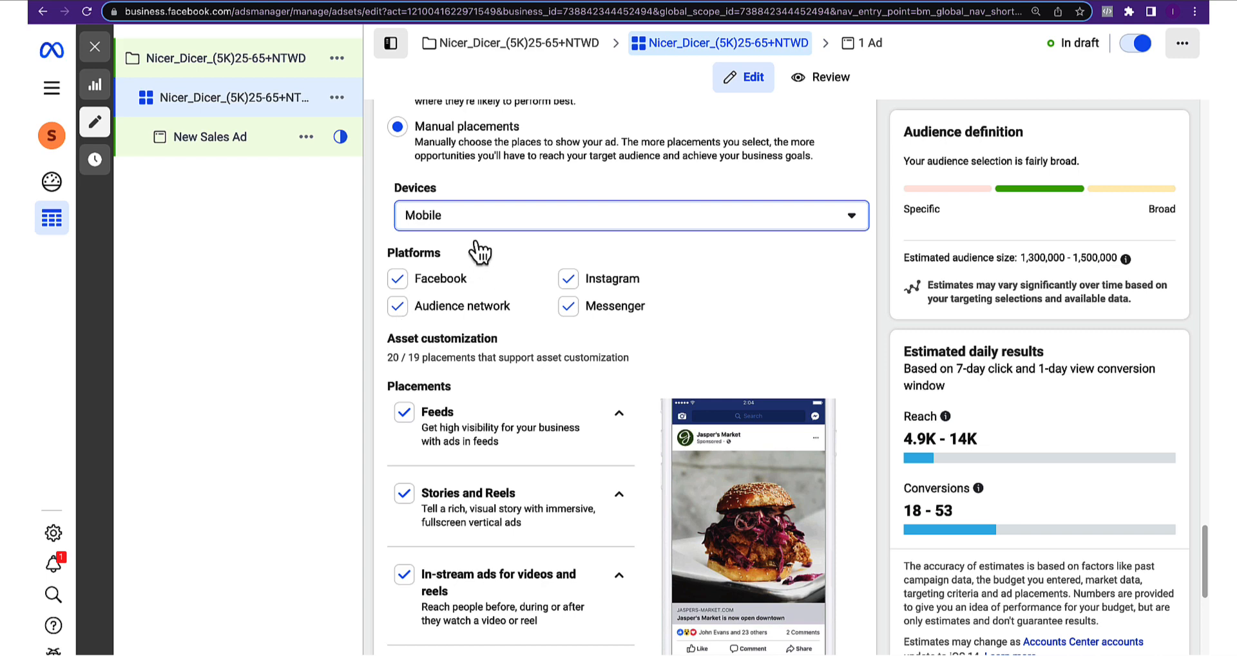
scroll(474, 248, down, 1)
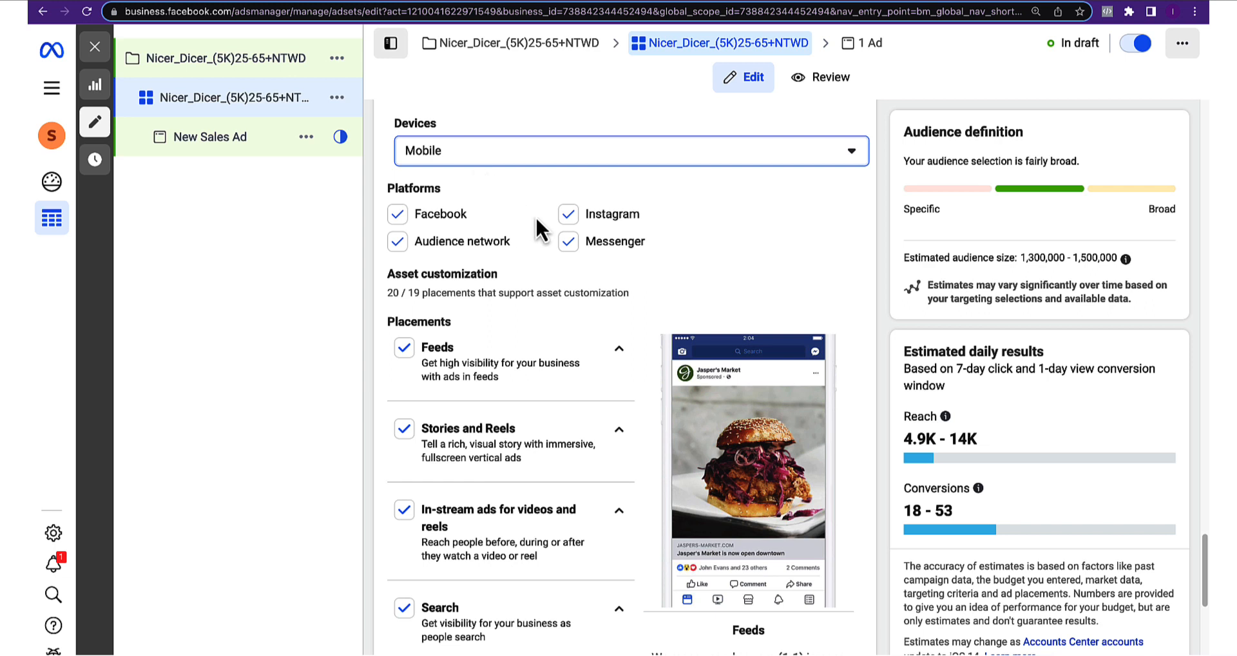
Exclude Instagram and Audience network, leaving Facebook and Messenger, and expand the Feeds placements
click(568, 217)
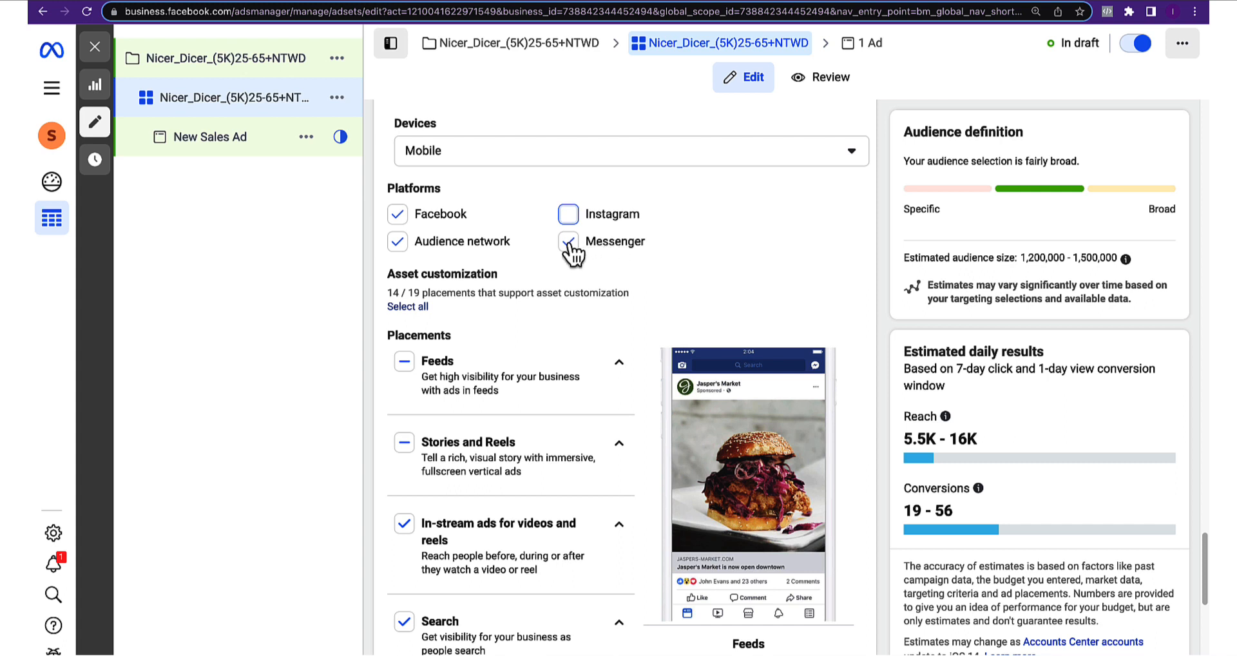
scroll(444, 233, down, 1)
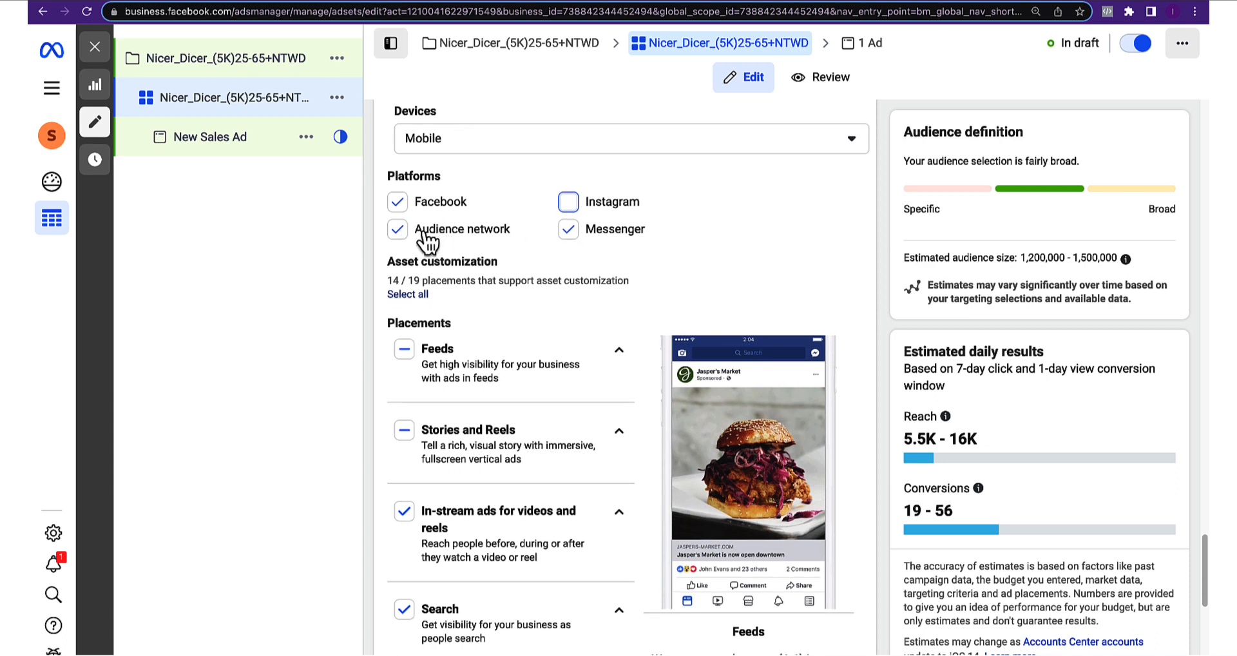
click(398, 229)
scroll(619, 332, down, 1)
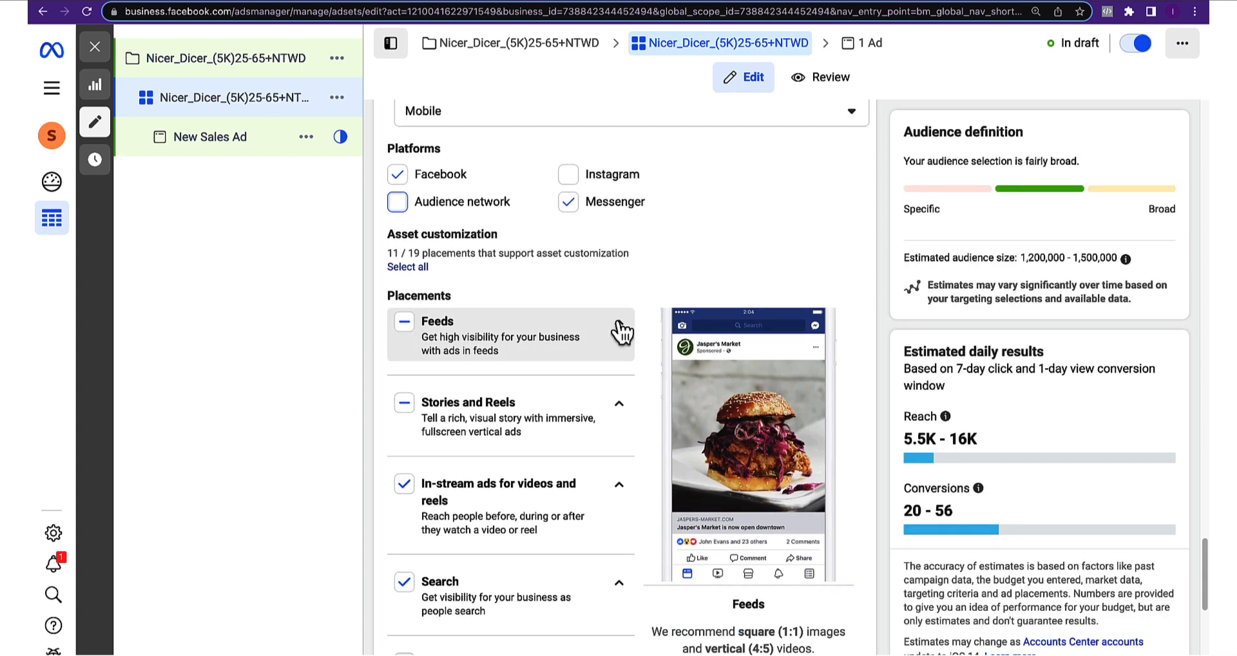
click(609, 335)
scroll(599, 348, down, 3)
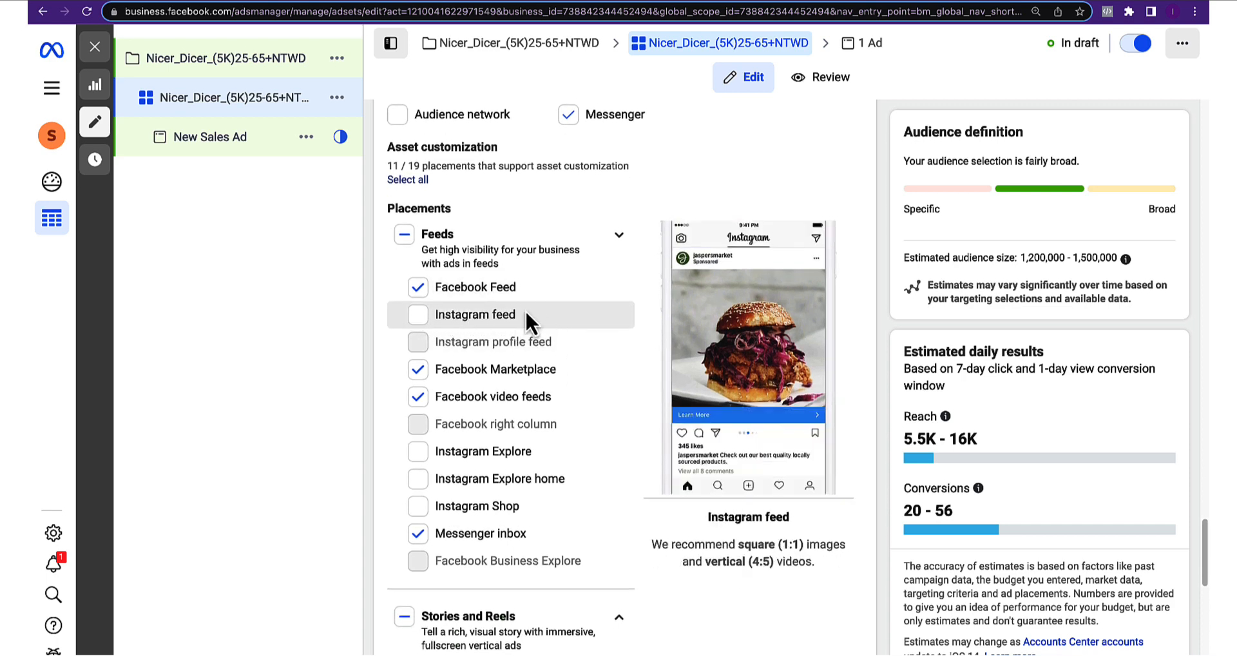
Drop Facebook Marketplace from the Feeds placements
scroll(451, 303, down, 3)
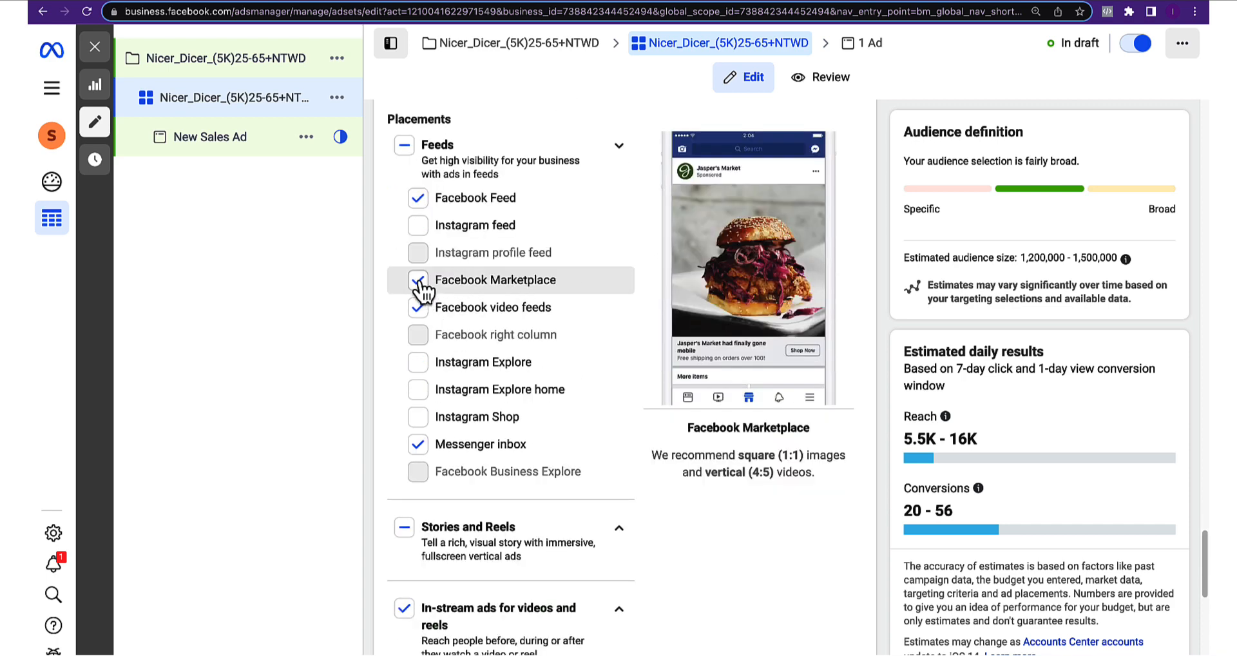
click(419, 282)
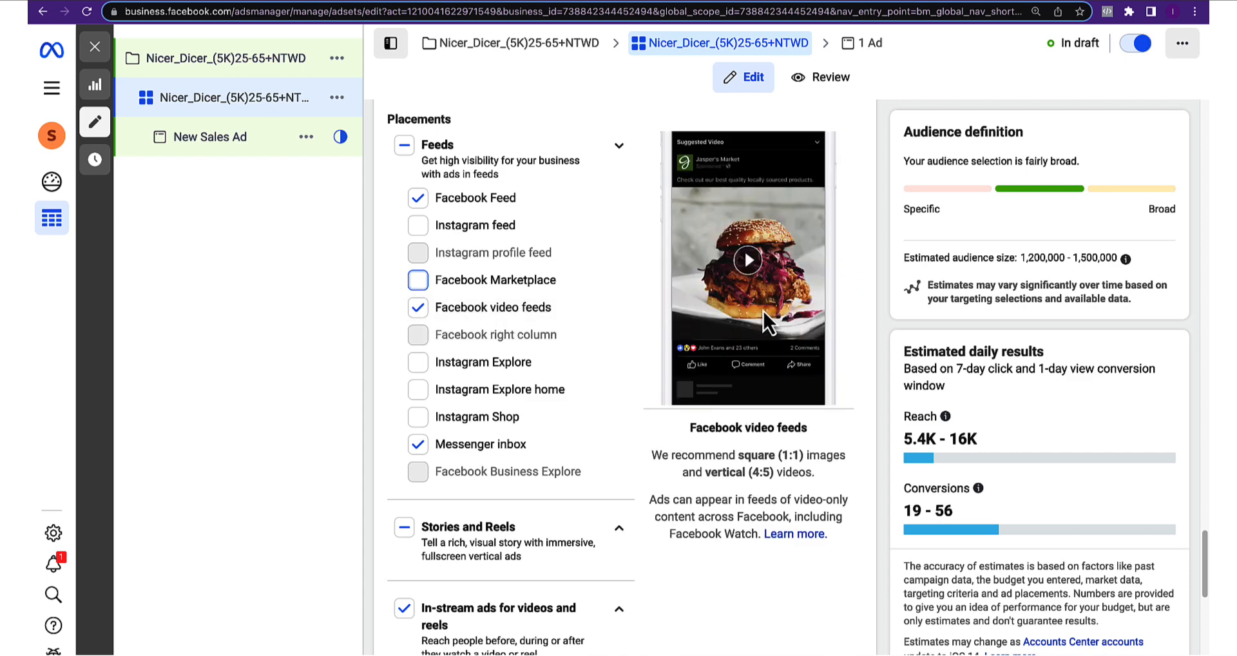
scroll(618, 267, down, 4)
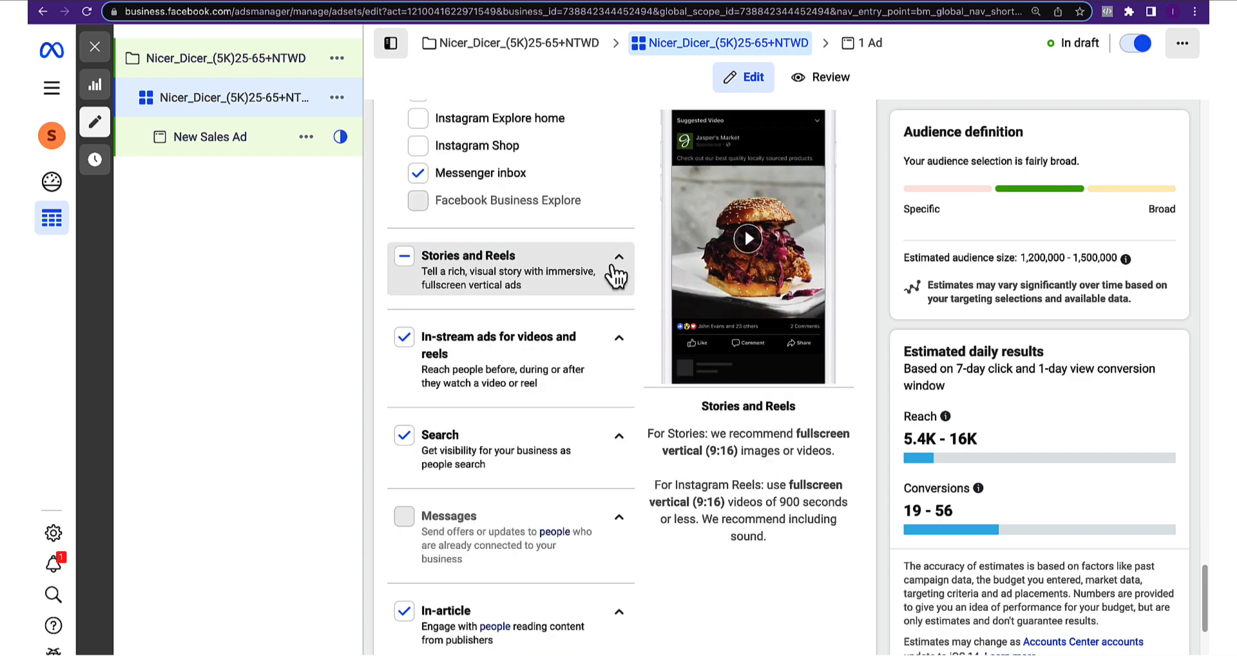
Turn off the Search placement and turn on Apps and sites
click(618, 267)
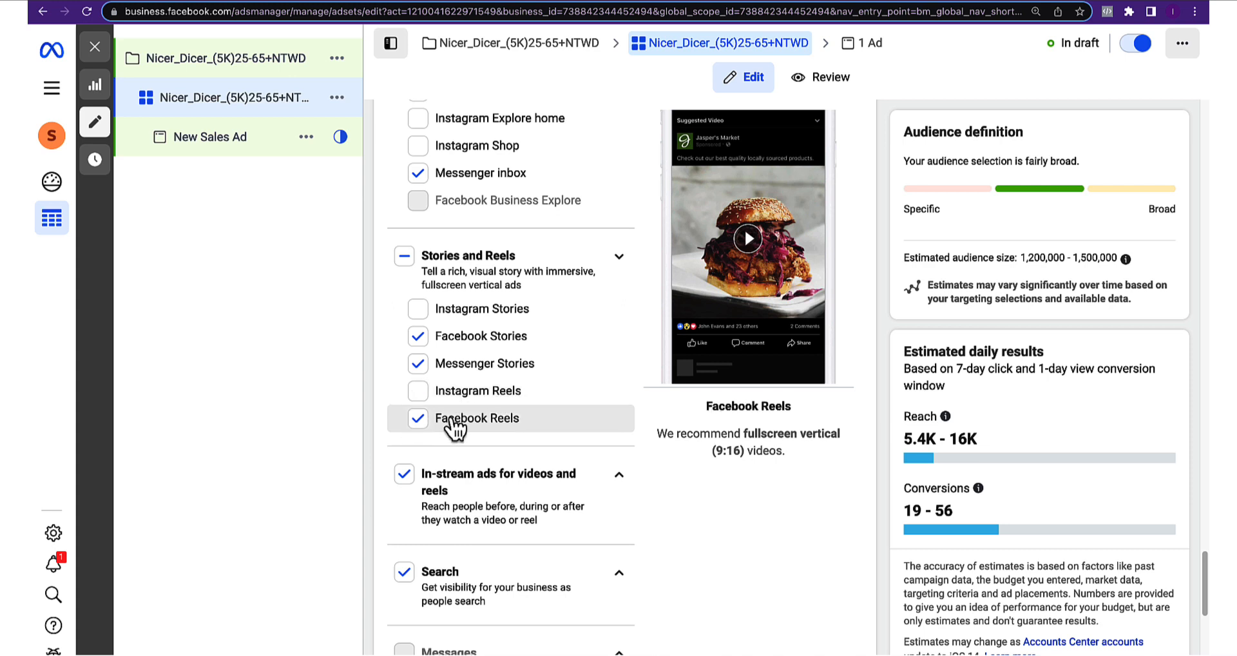
scroll(419, 419, down, 2)
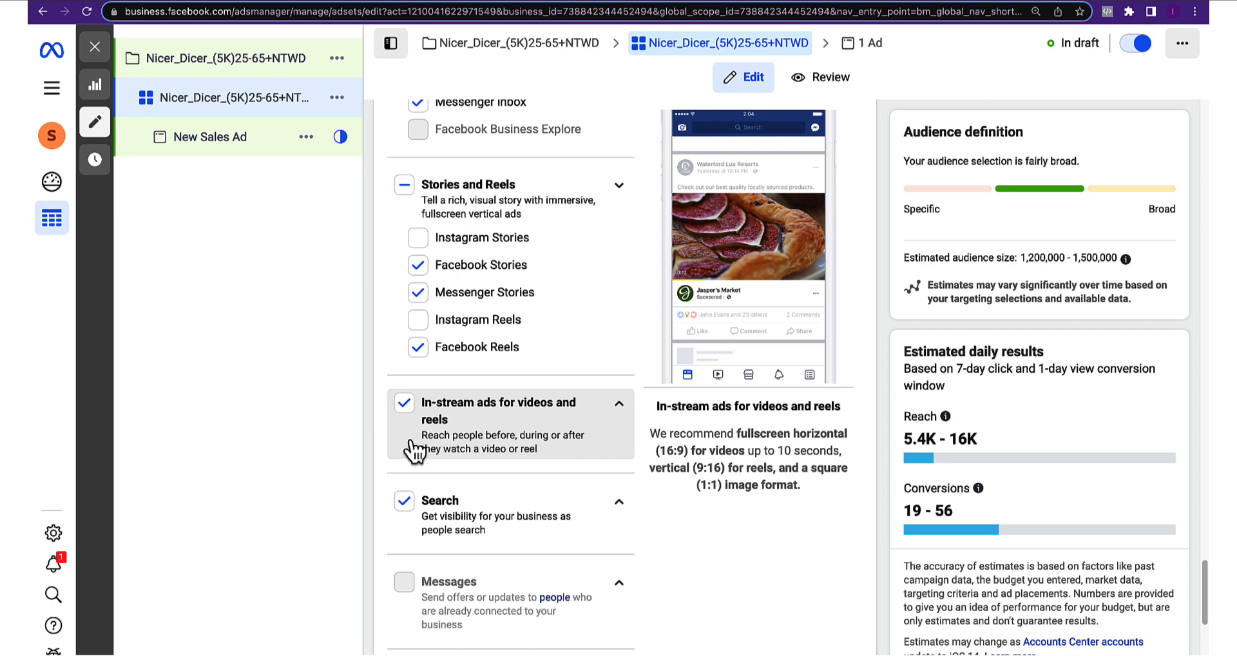
scroll(464, 434, down, 1)
scroll(406, 439, down, 4)
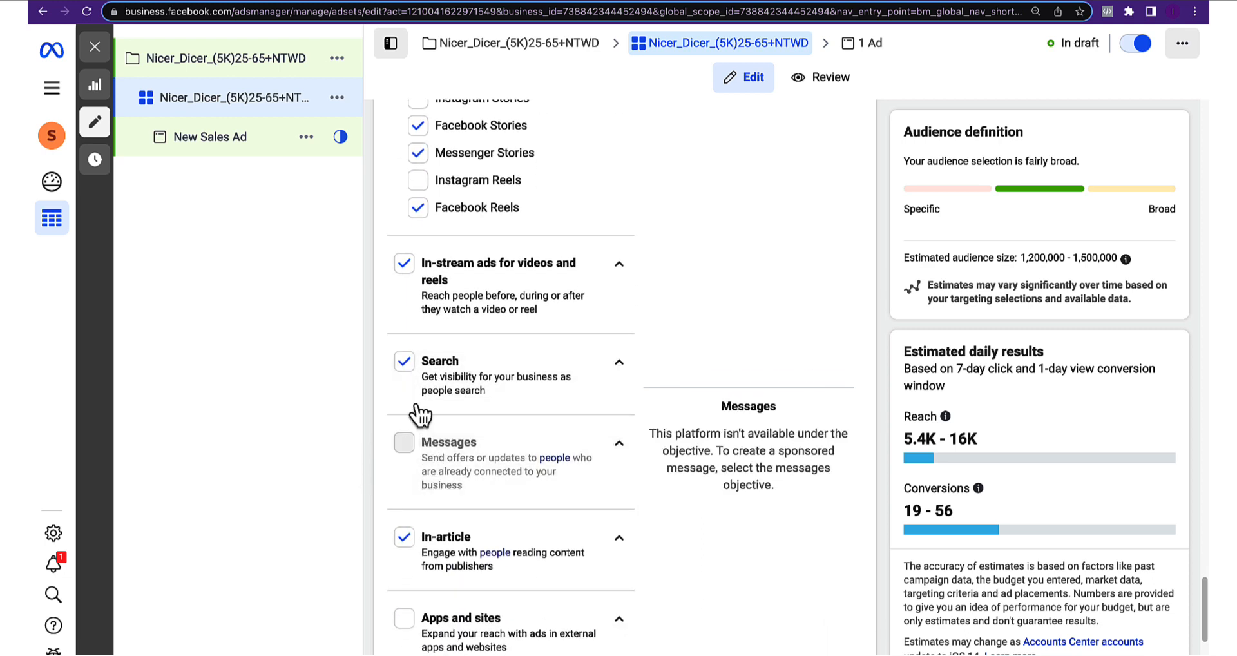
click(404, 361)
scroll(451, 438, down, 3)
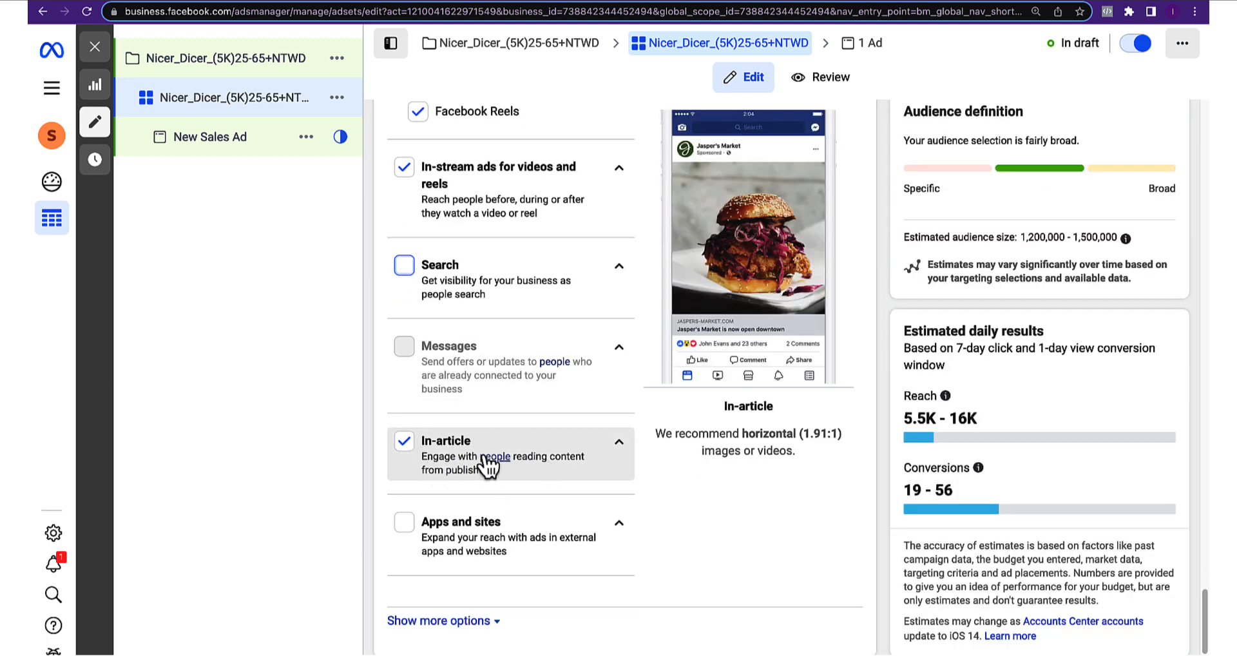
scroll(405, 525, down, 1)
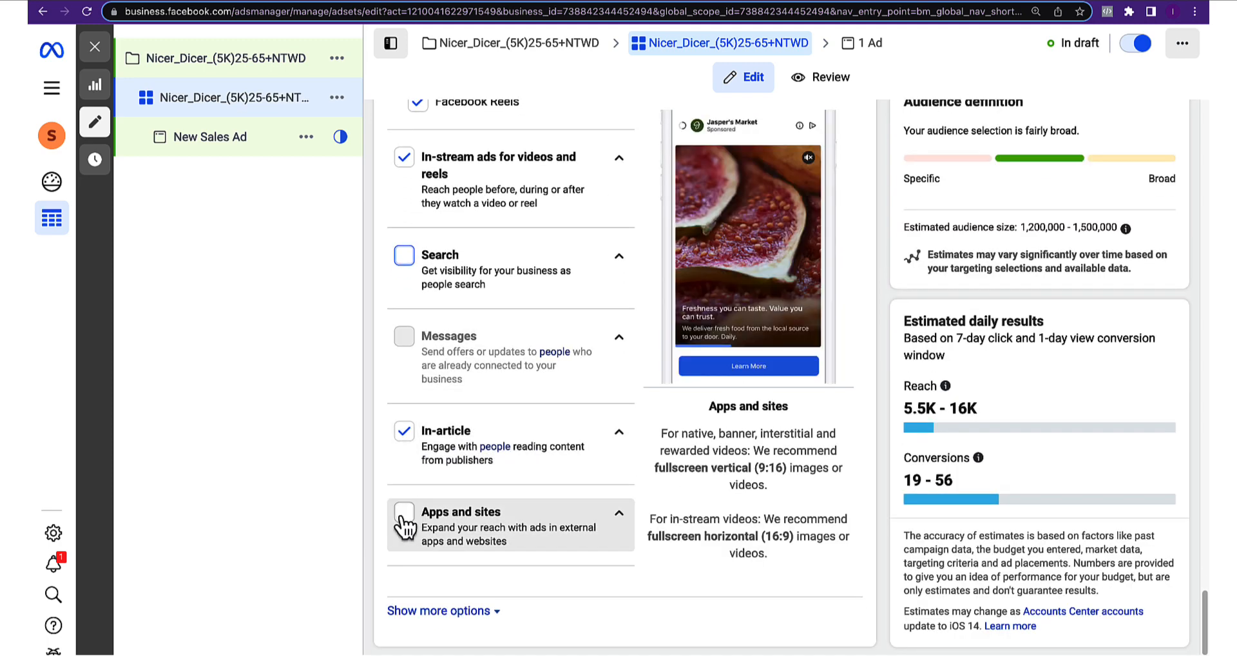
click(403, 517)
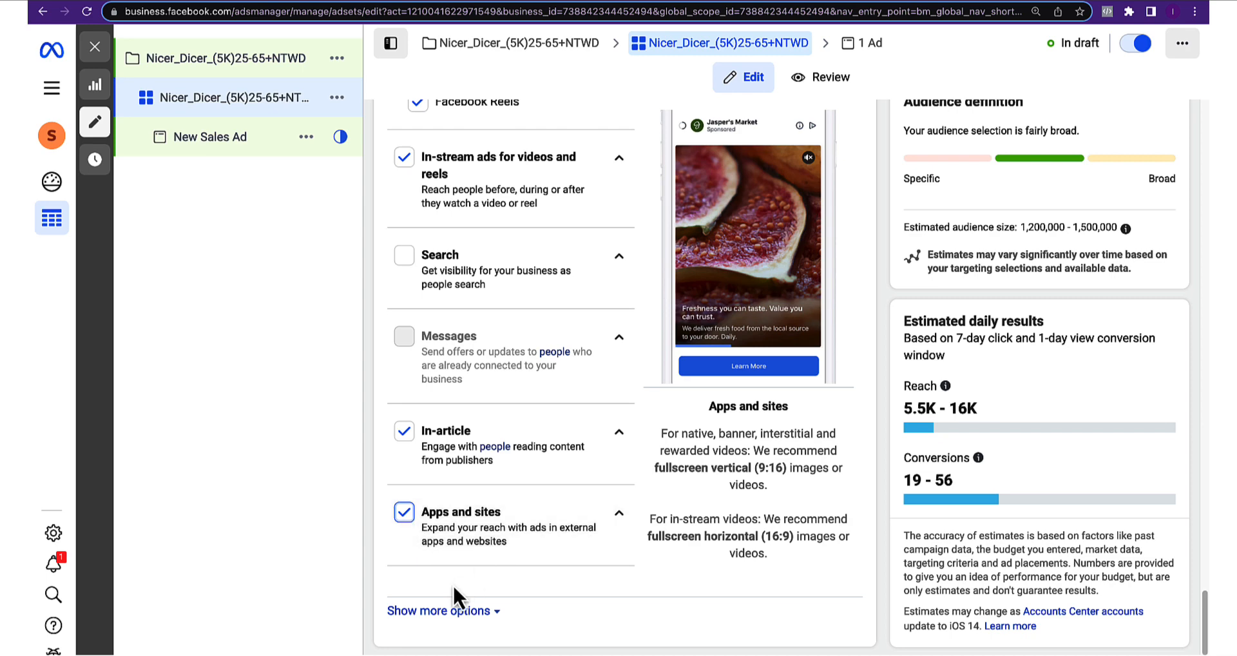
Review the specific mobile device options, keeping All mobile devices, and continue to the ad level
click(445, 610)
scroll(457, 592, down, 3)
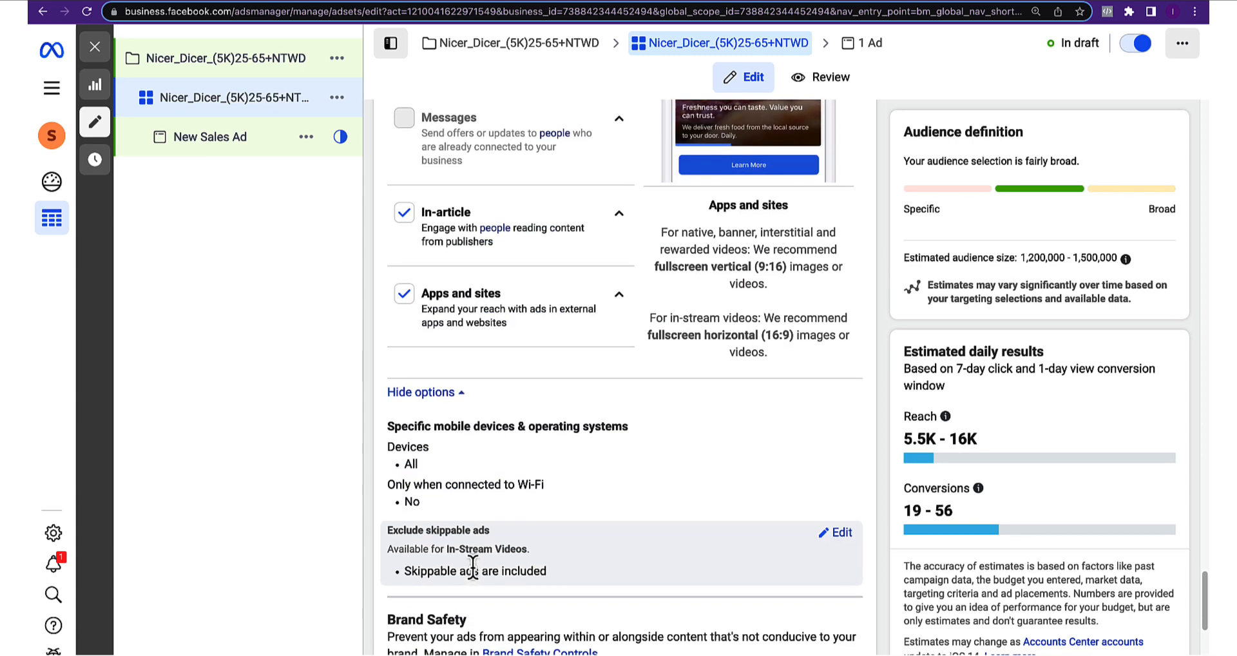
click(442, 456)
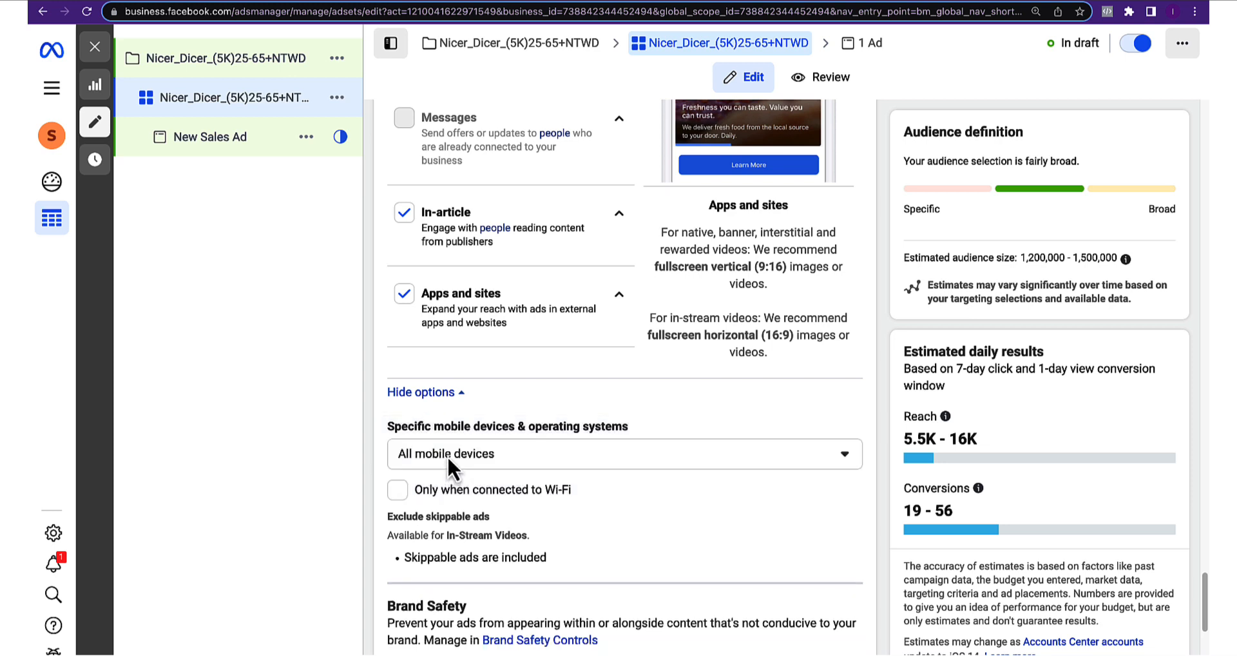
click(447, 455)
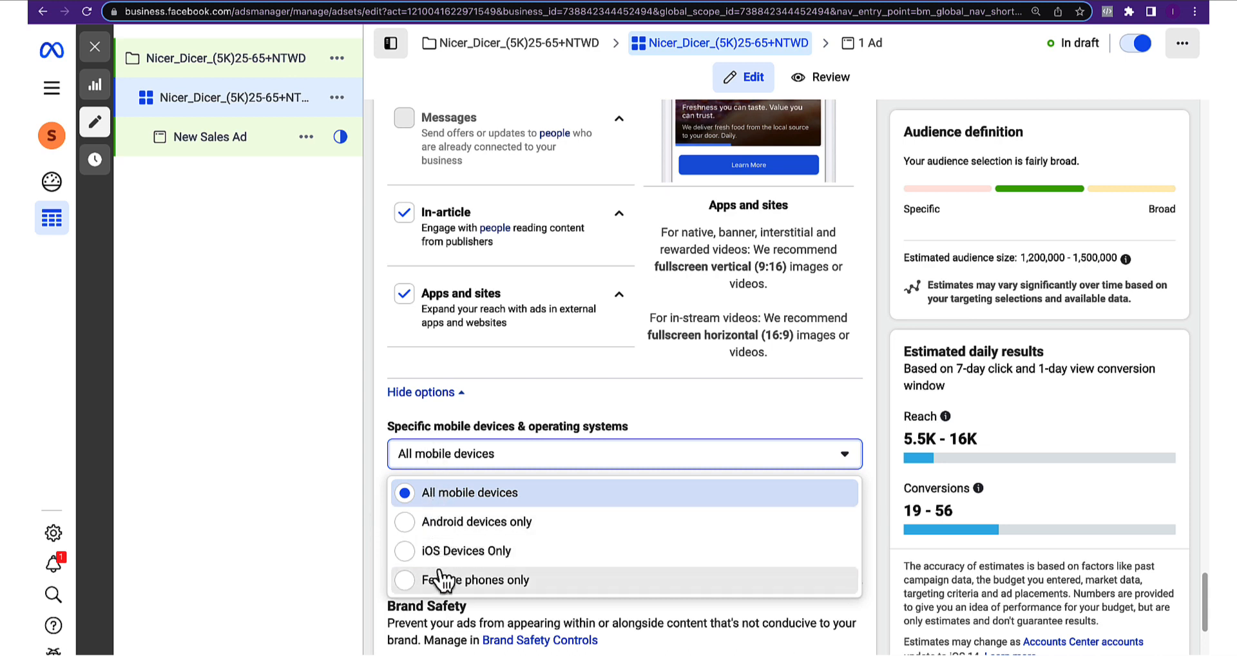
scroll(469, 578, down, 3)
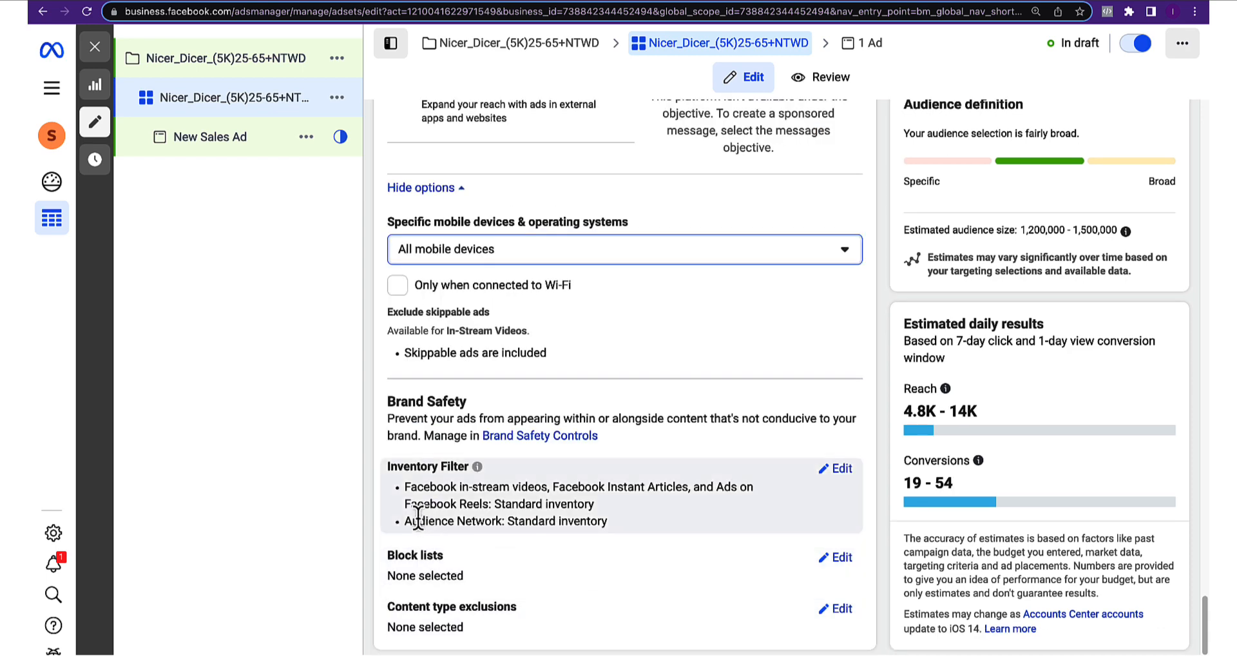
mouse_move(930, 485)
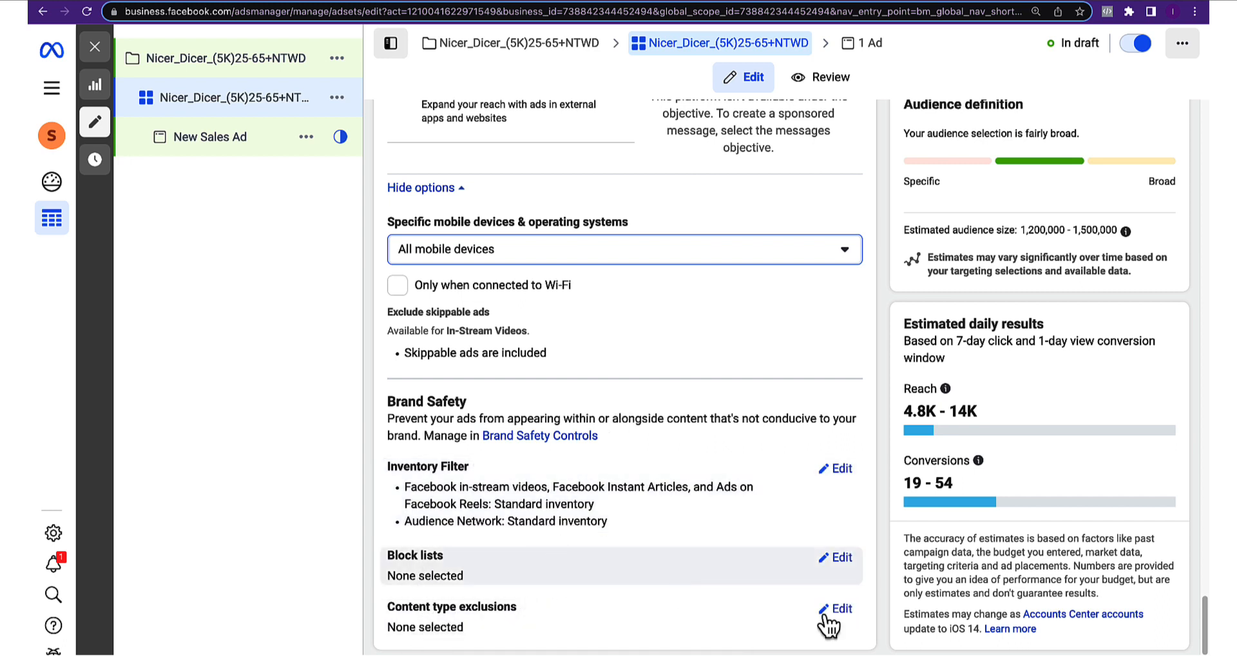
click(1163, 654)
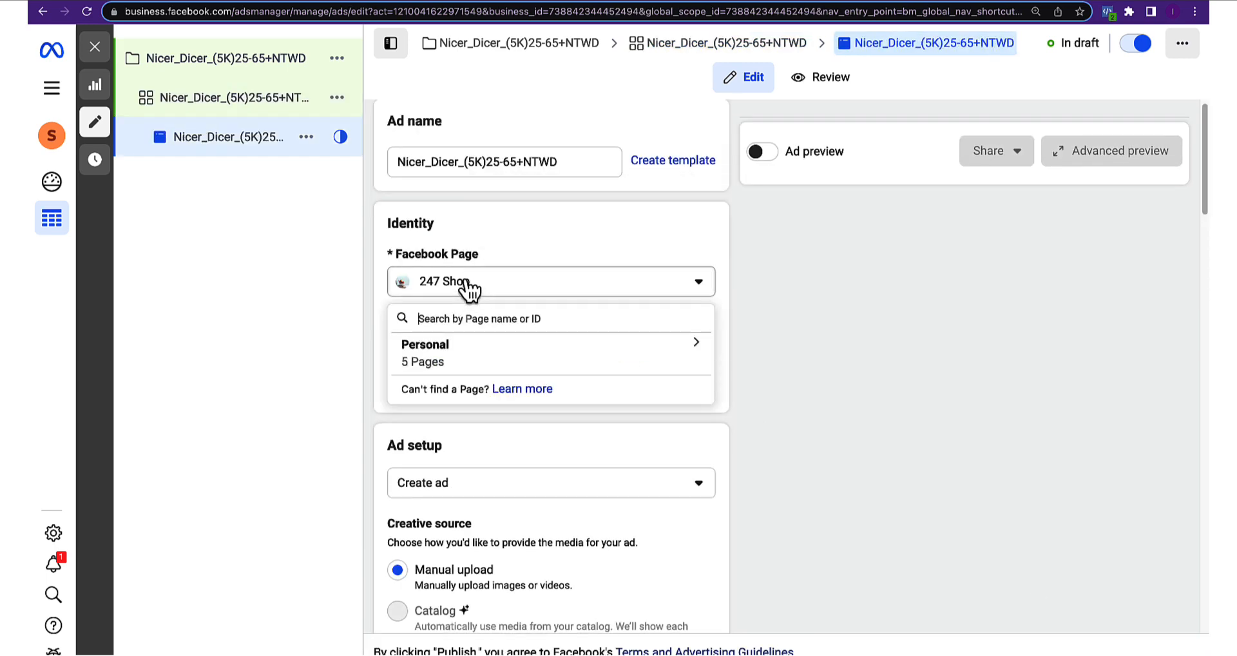
click(454, 351)
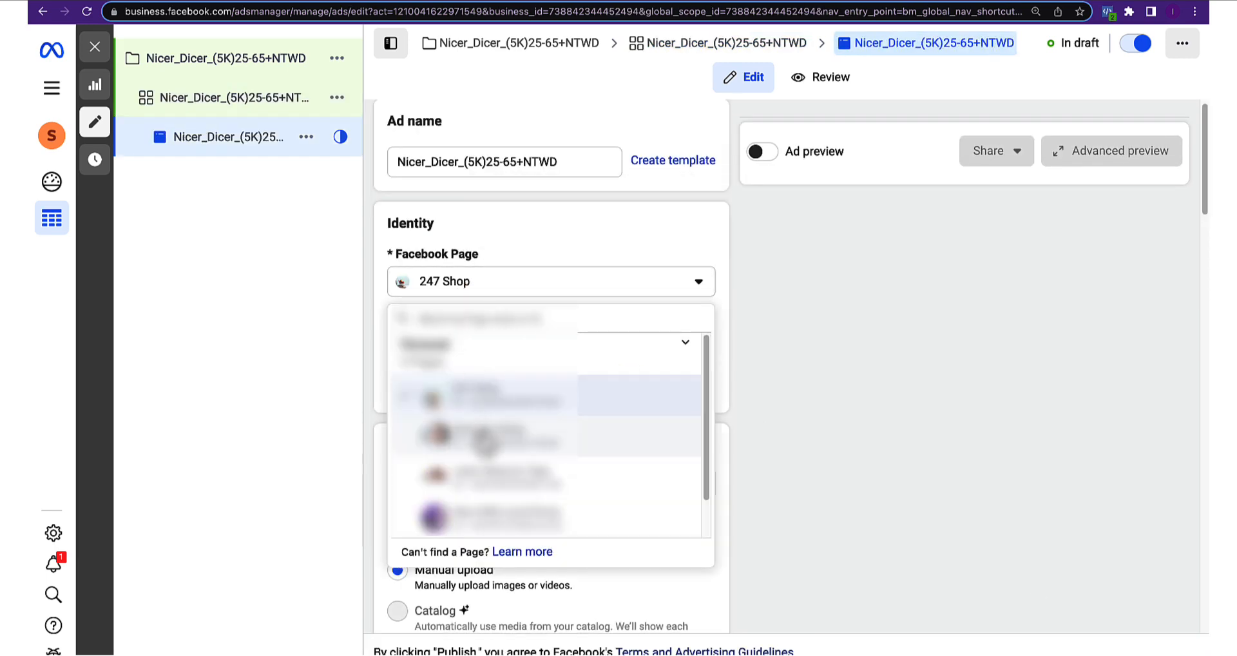
click(412, 416)
scroll(500, 383, down, 2)
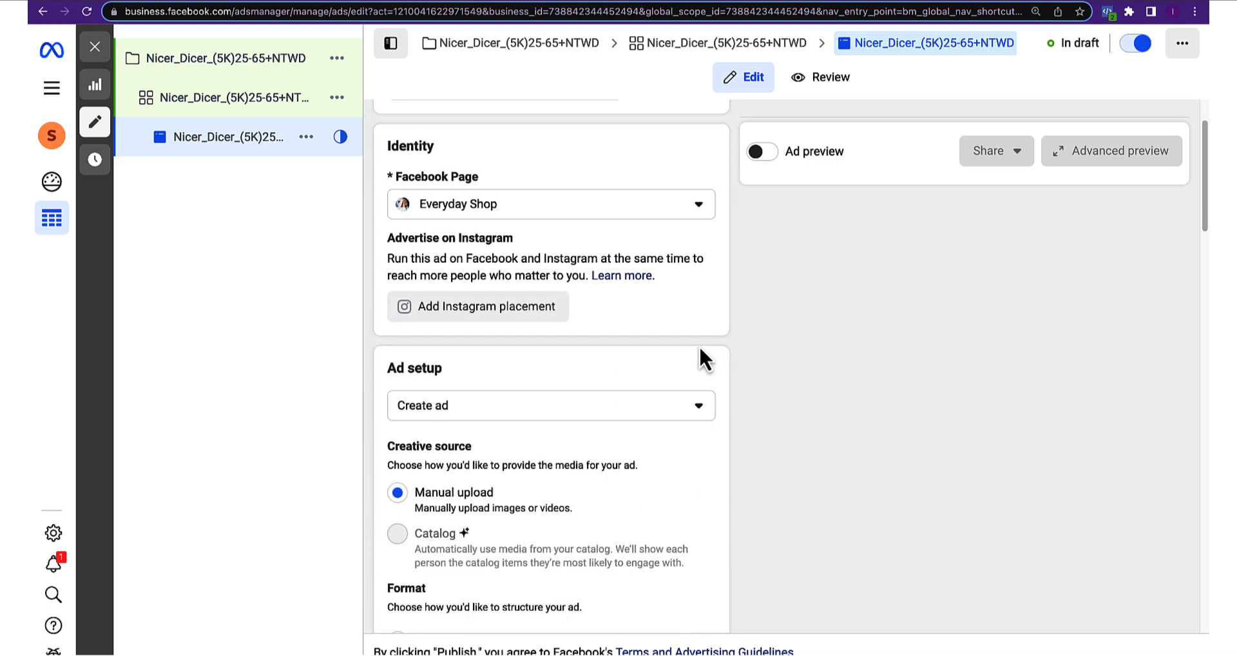
scroll(705, 364, up, 2)
scroll(707, 369, down, 2)
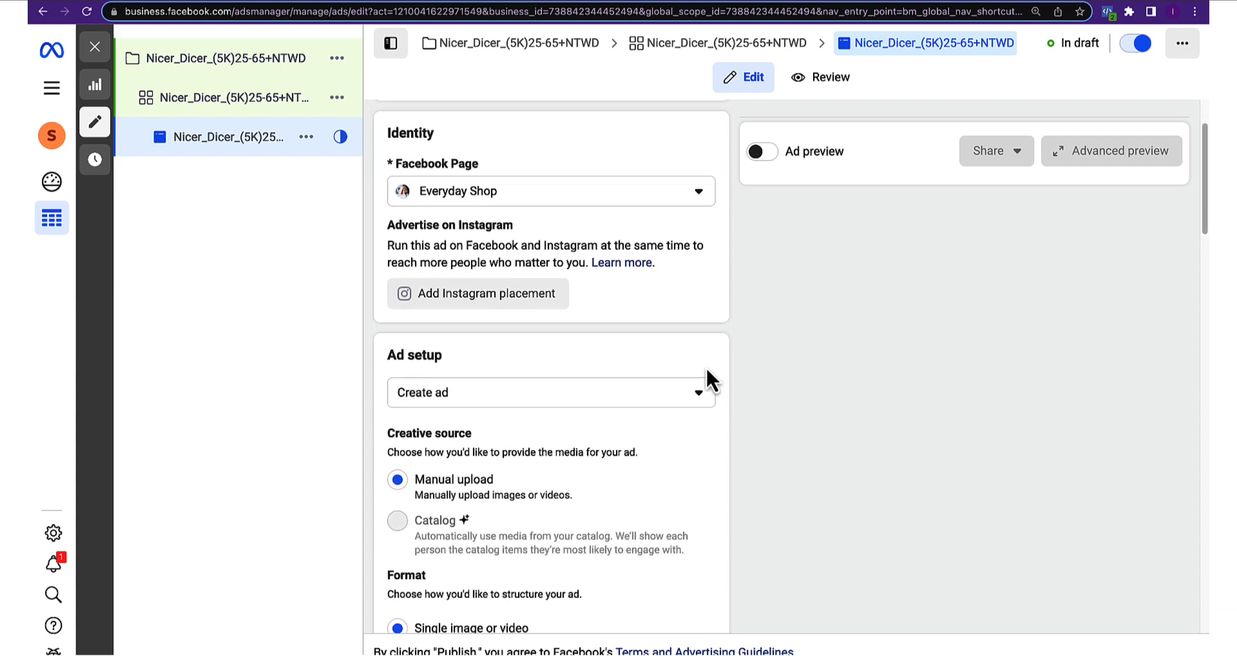
scroll(707, 373, down, 5)
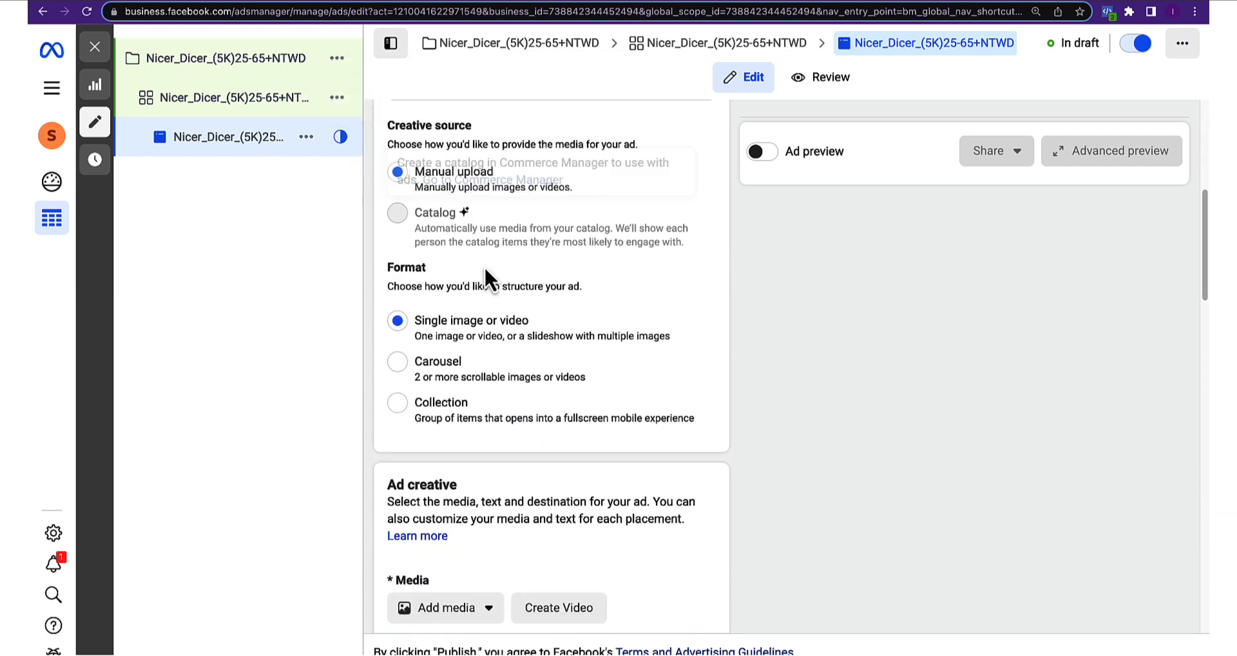
scroll(483, 278, down, 1)
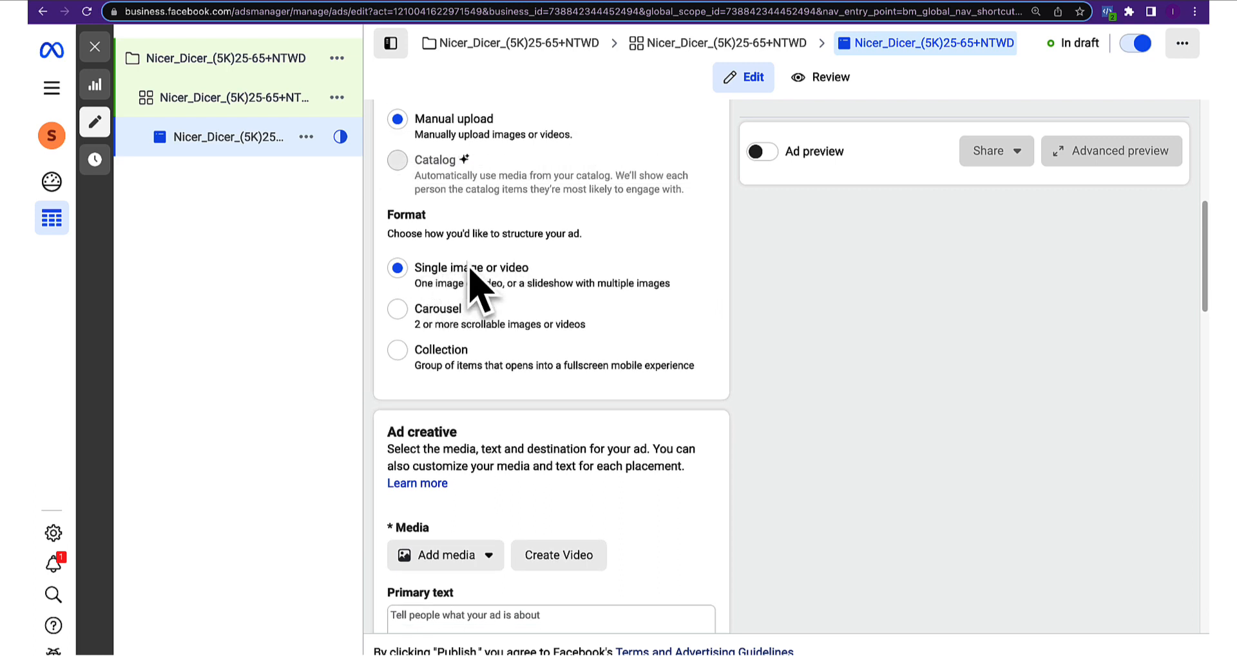
click(398, 310)
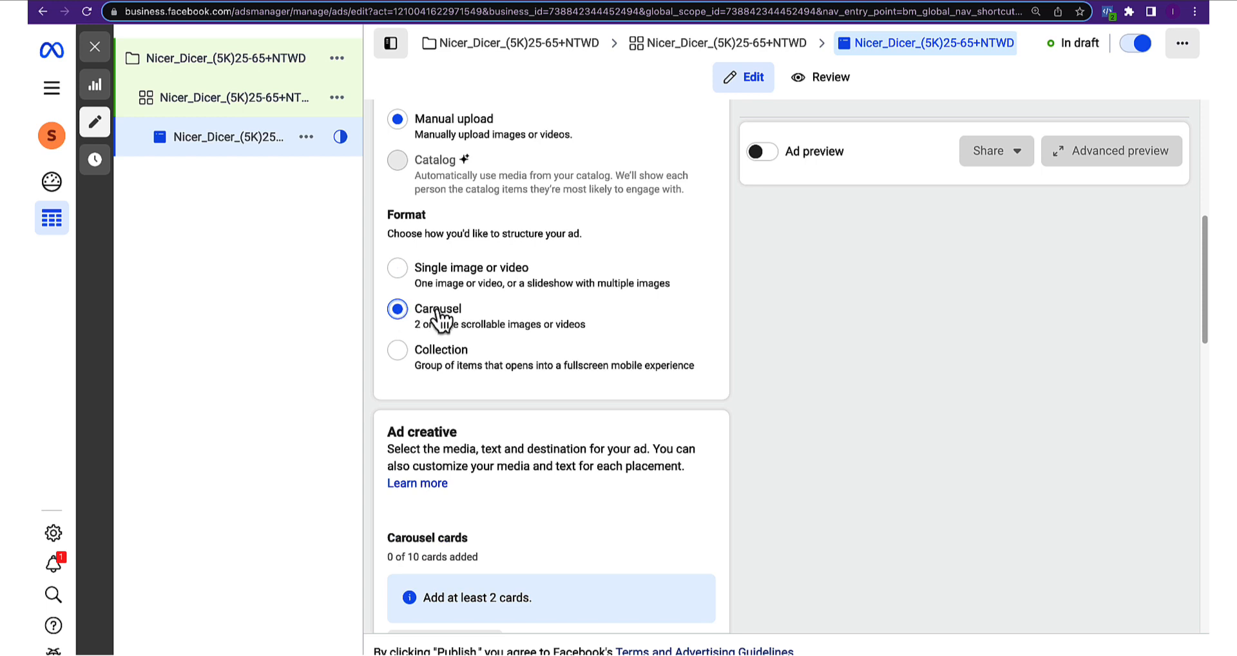
key(Down)
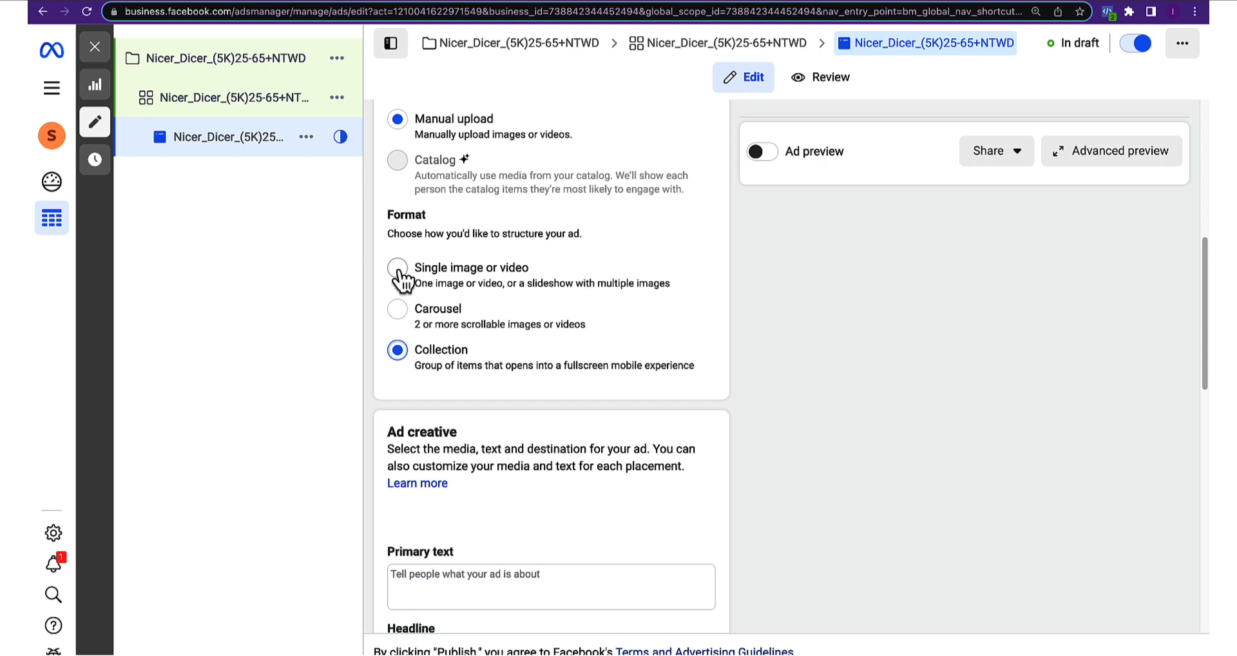
click(397, 267)
scroll(448, 333, down, 4)
click(467, 322)
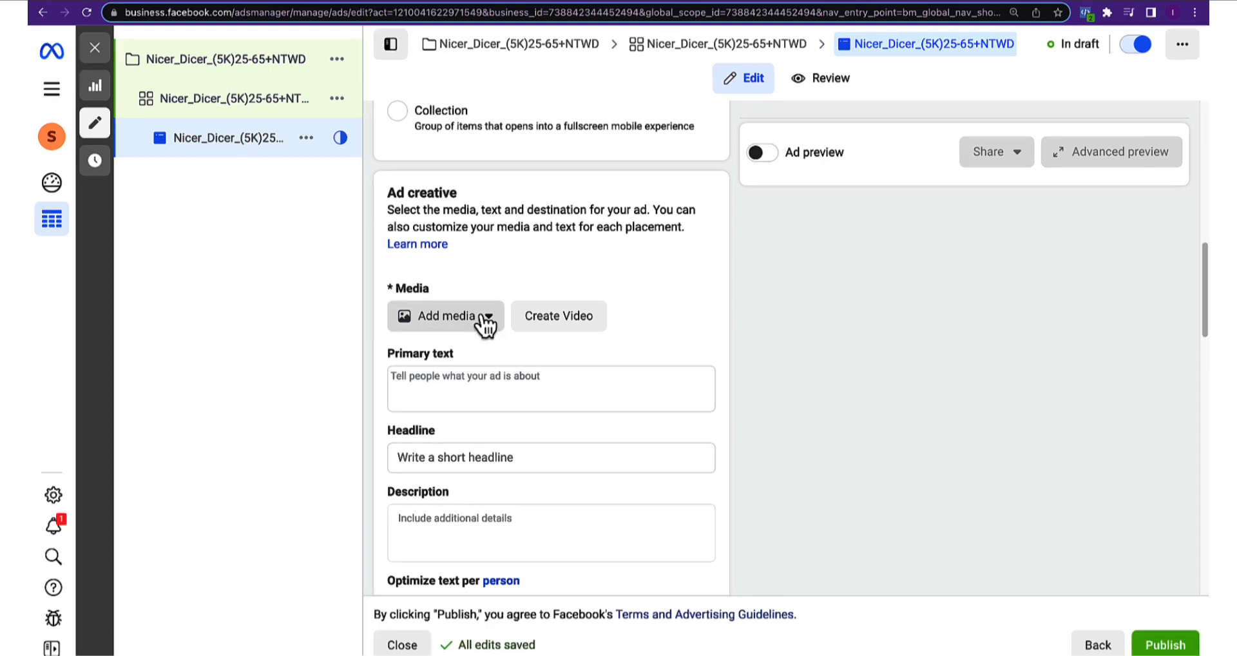
Add Nicer dicer video.mp4 from the account videos, keeping full length, original crops and no enhancements
click(485, 322)
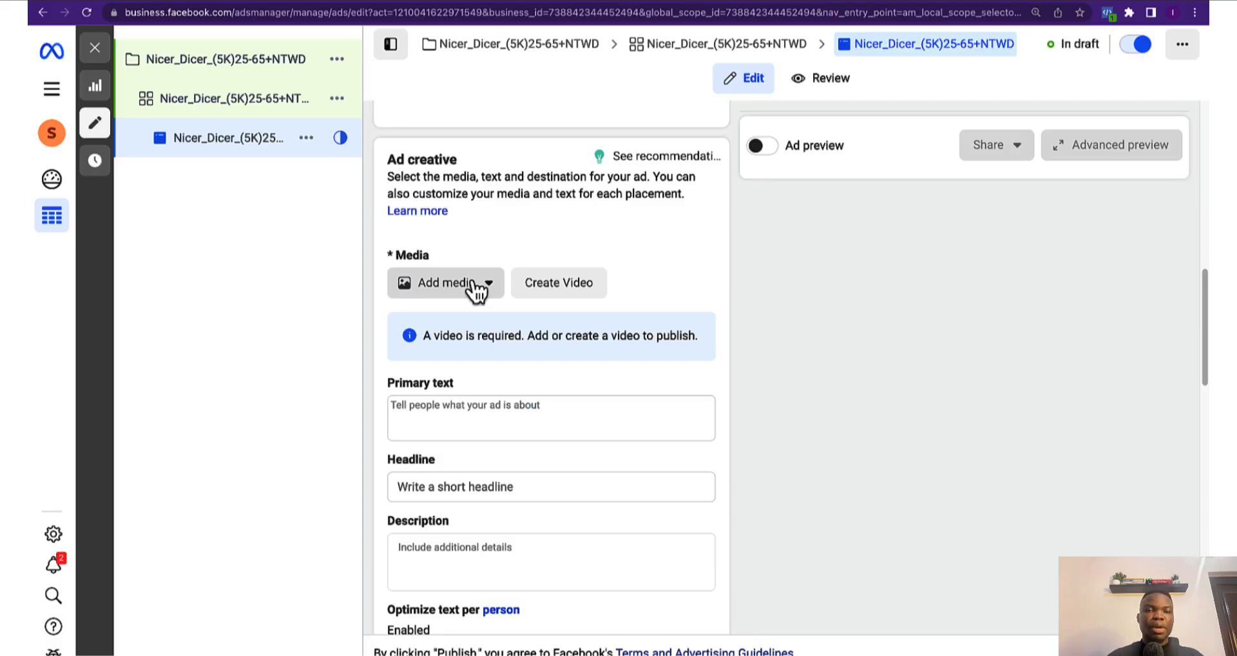
click(475, 290)
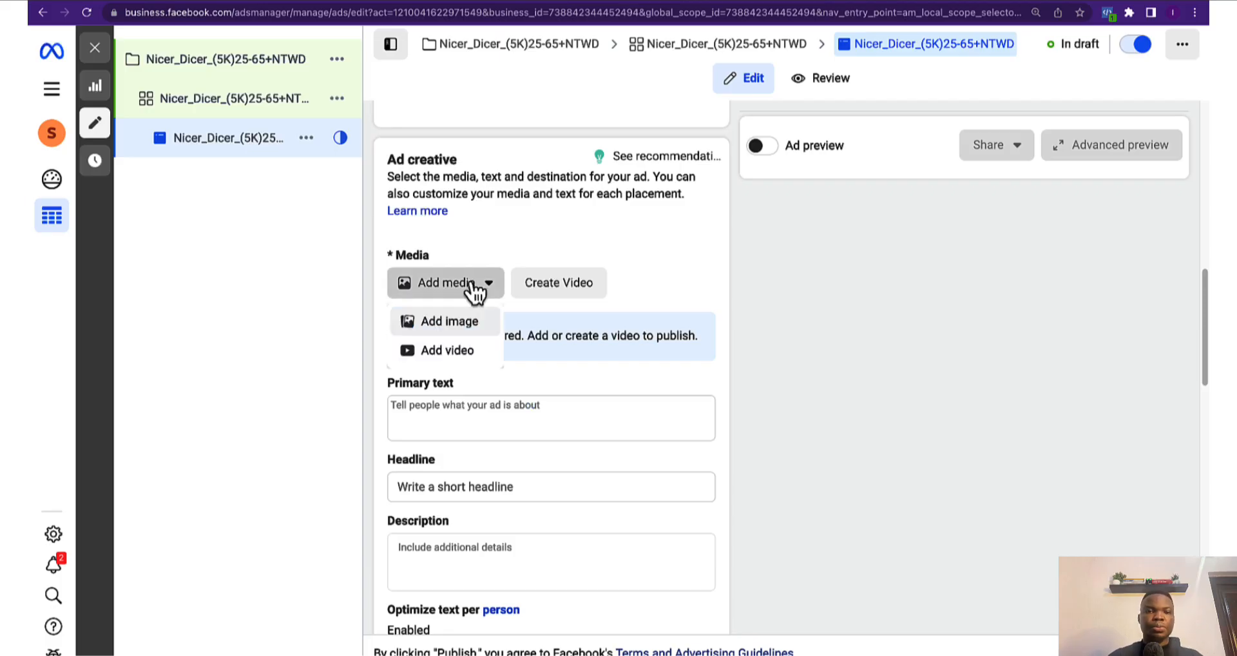
click(455, 350)
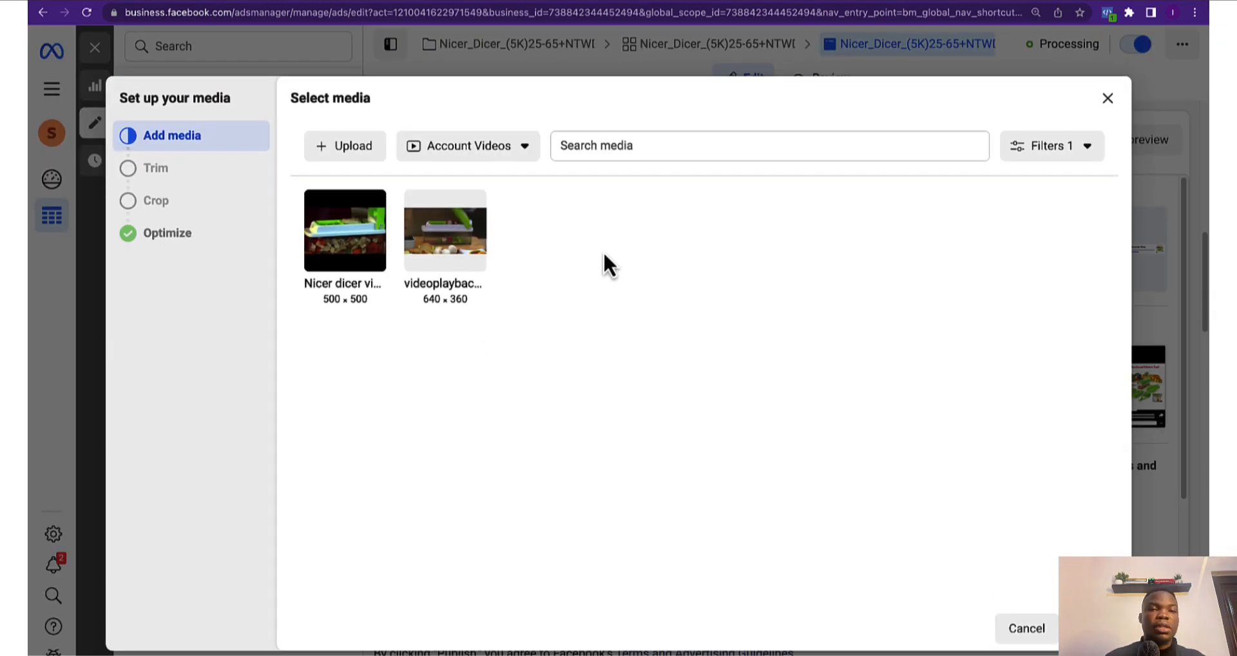
click(346, 152)
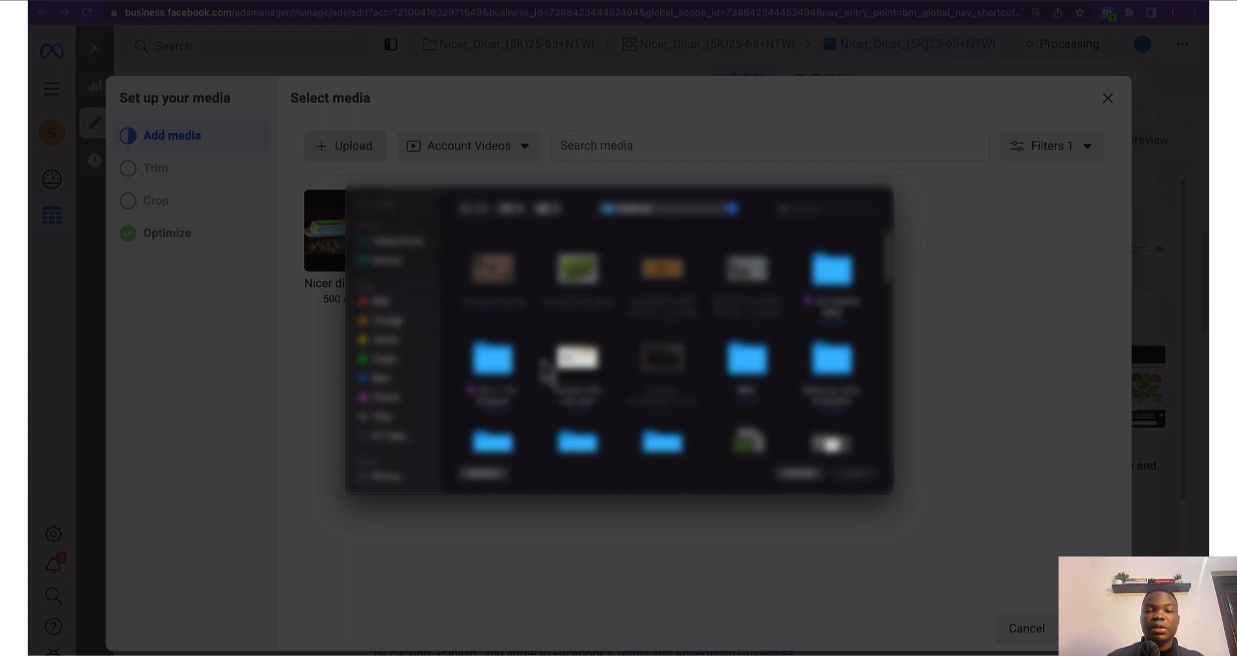
click(799, 474)
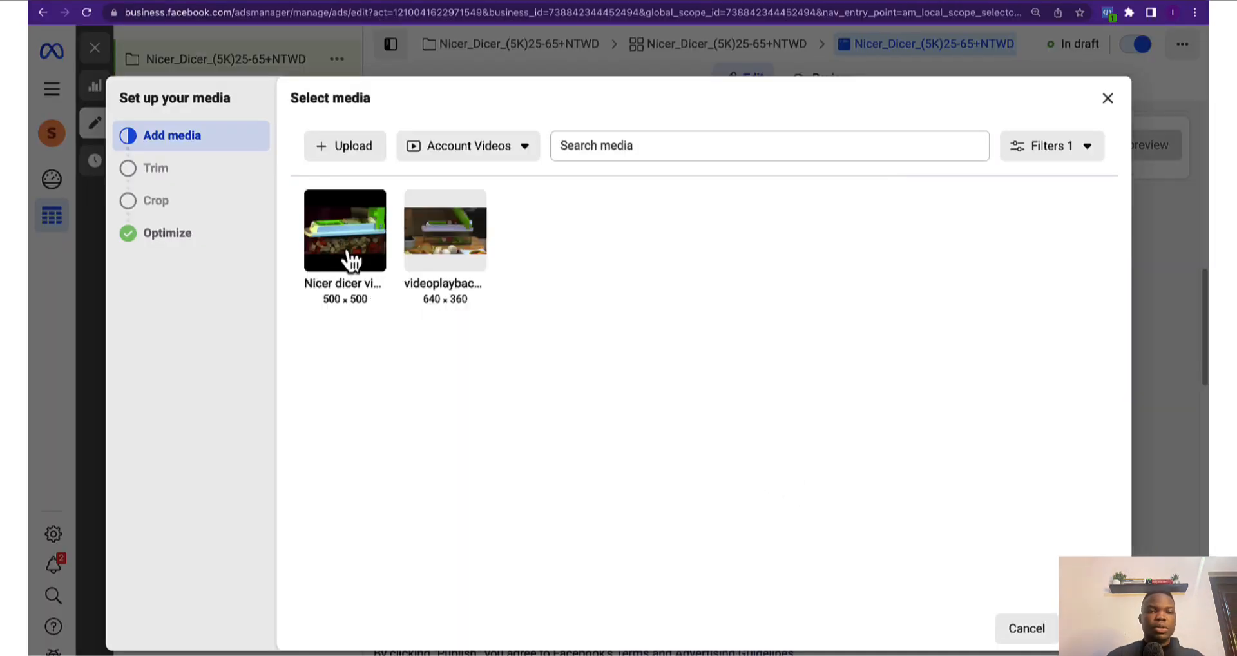
click(352, 261)
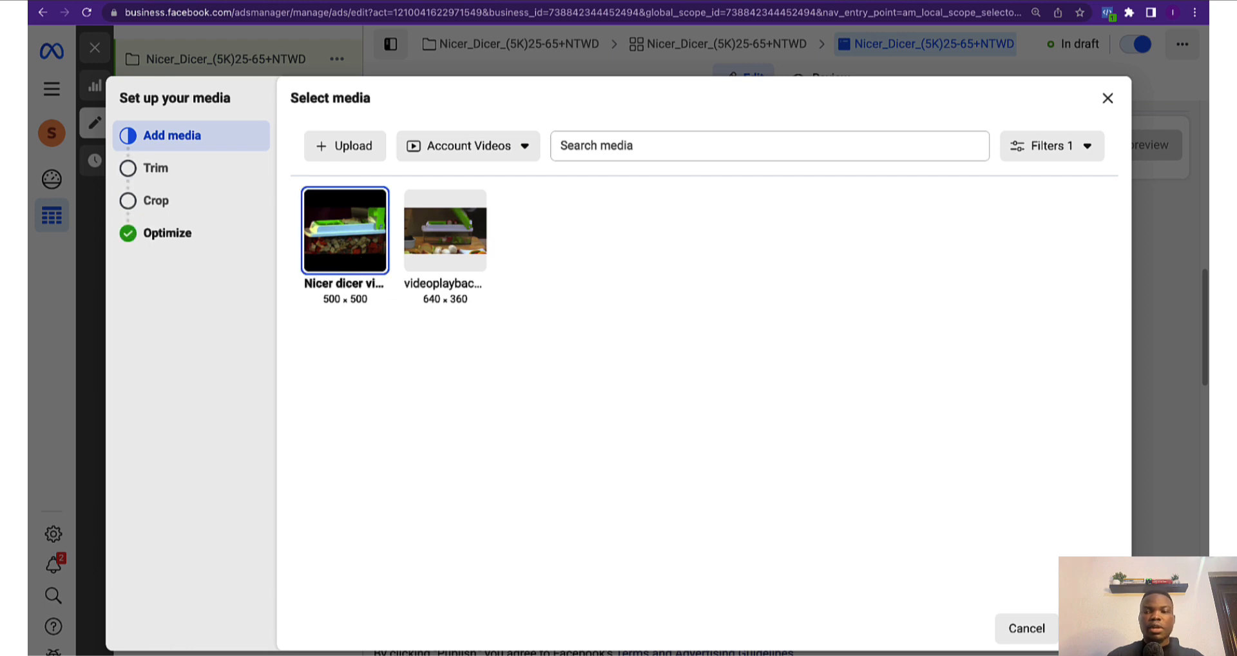
click(1090, 628)
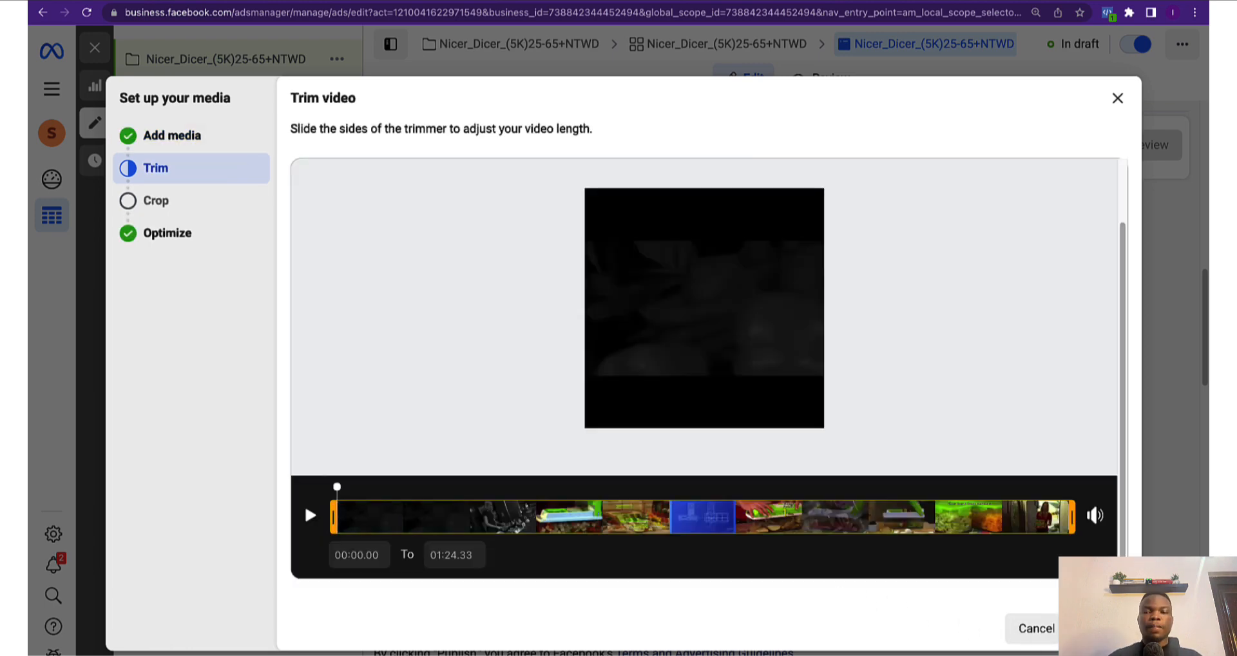
click(1091, 629)
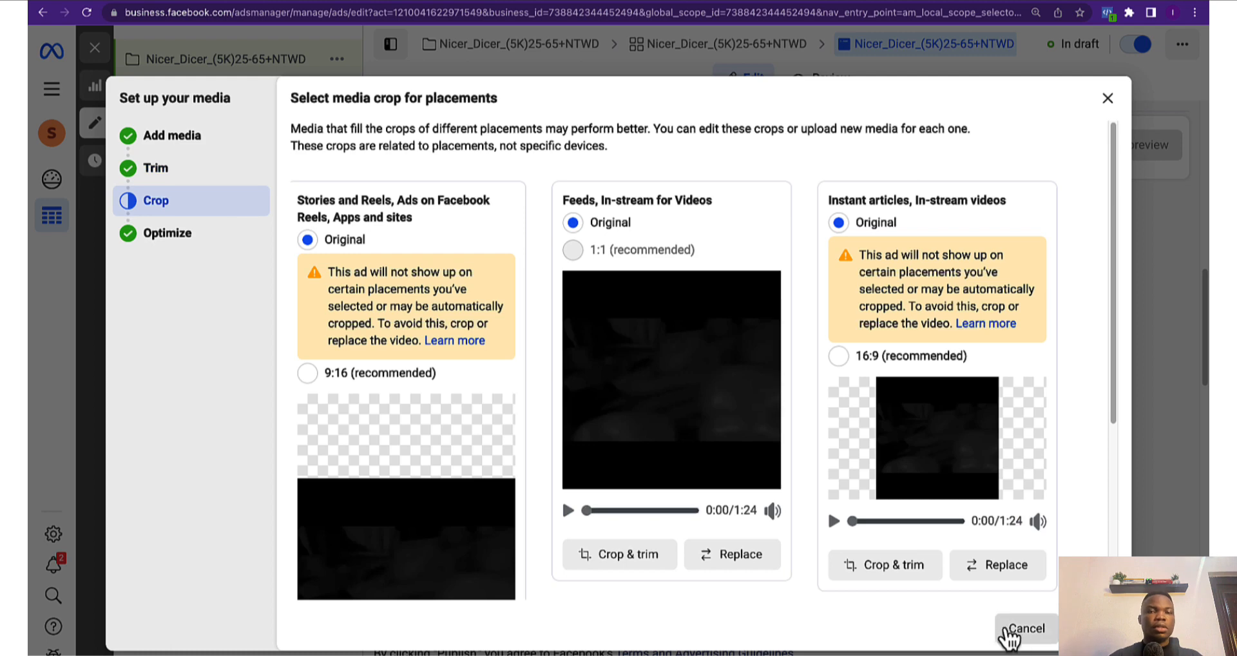
scroll(654, 487, down, 5)
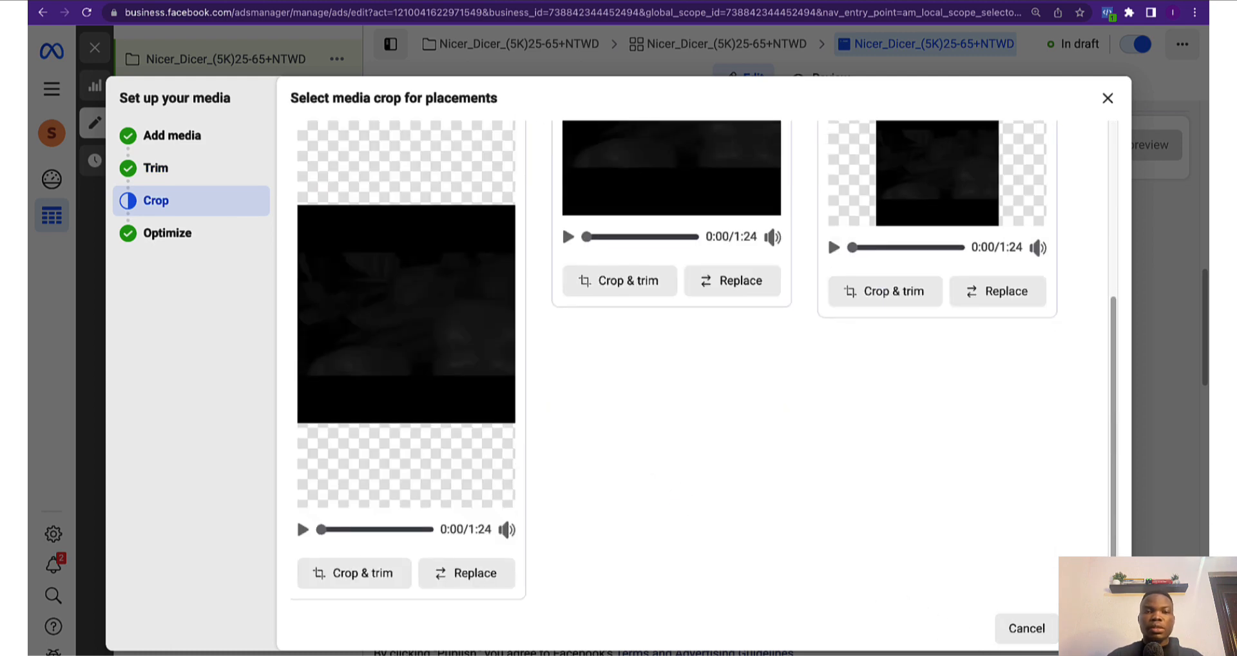
click(1090, 628)
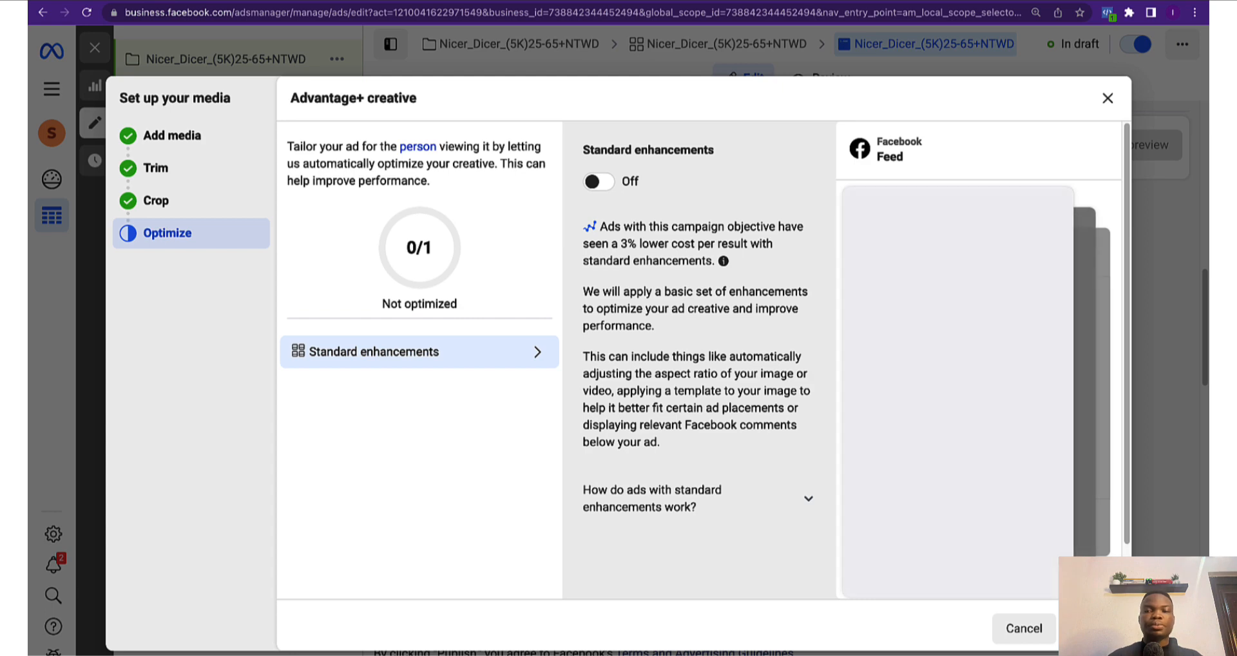
click(1091, 628)
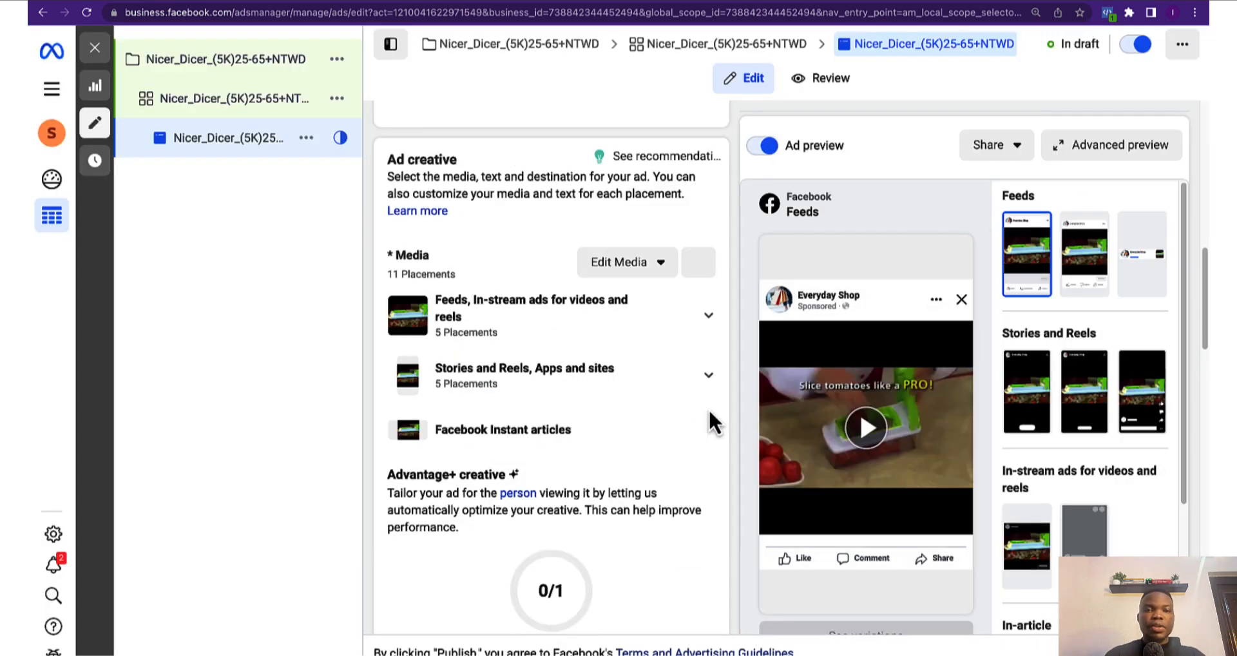
Open the video editor for all 12 placements
scroll(689, 390, down, 3)
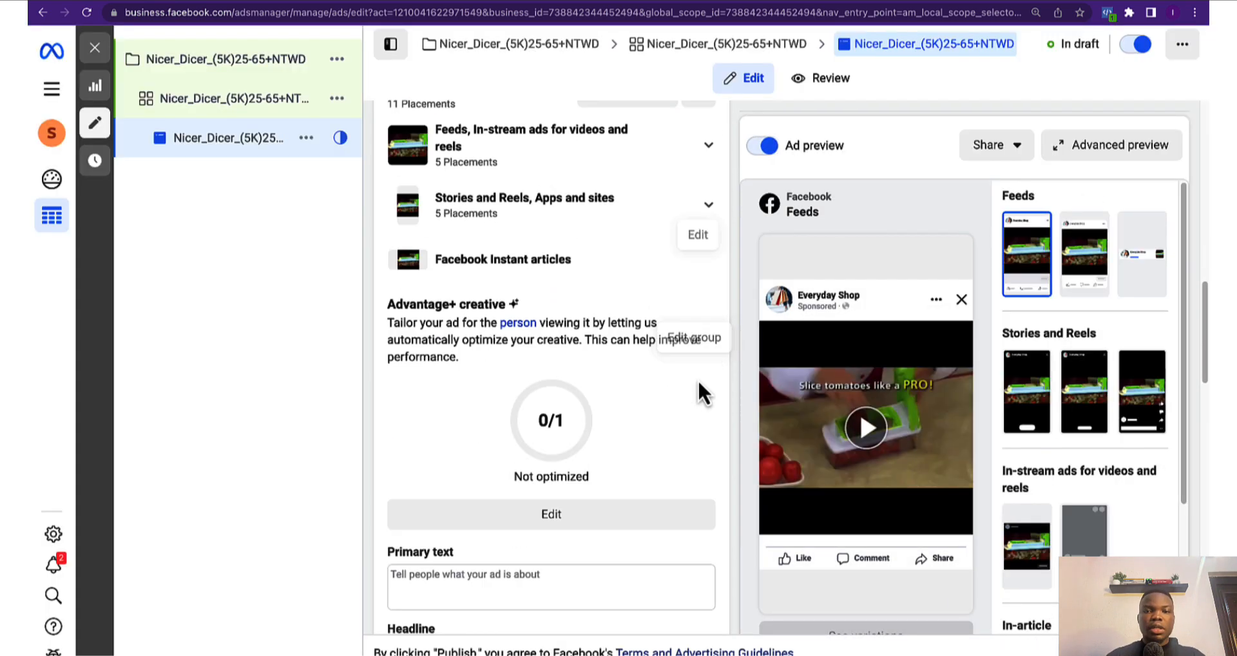
scroll(699, 392, up, 3)
click(628, 261)
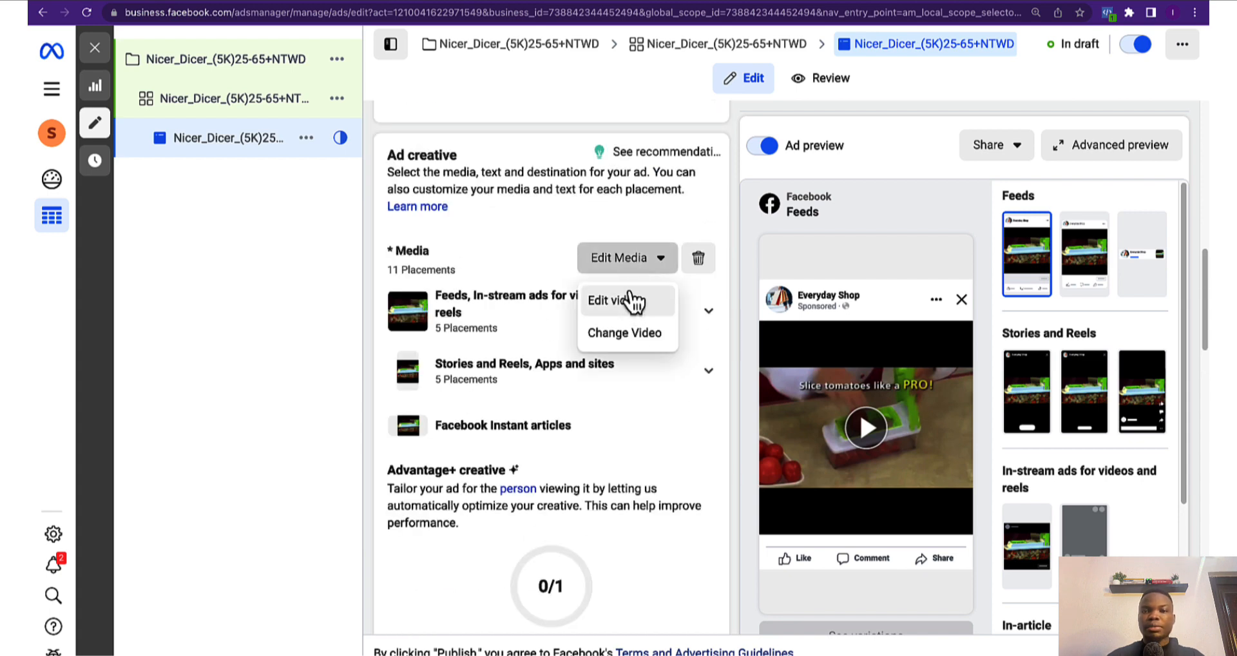
click(651, 263)
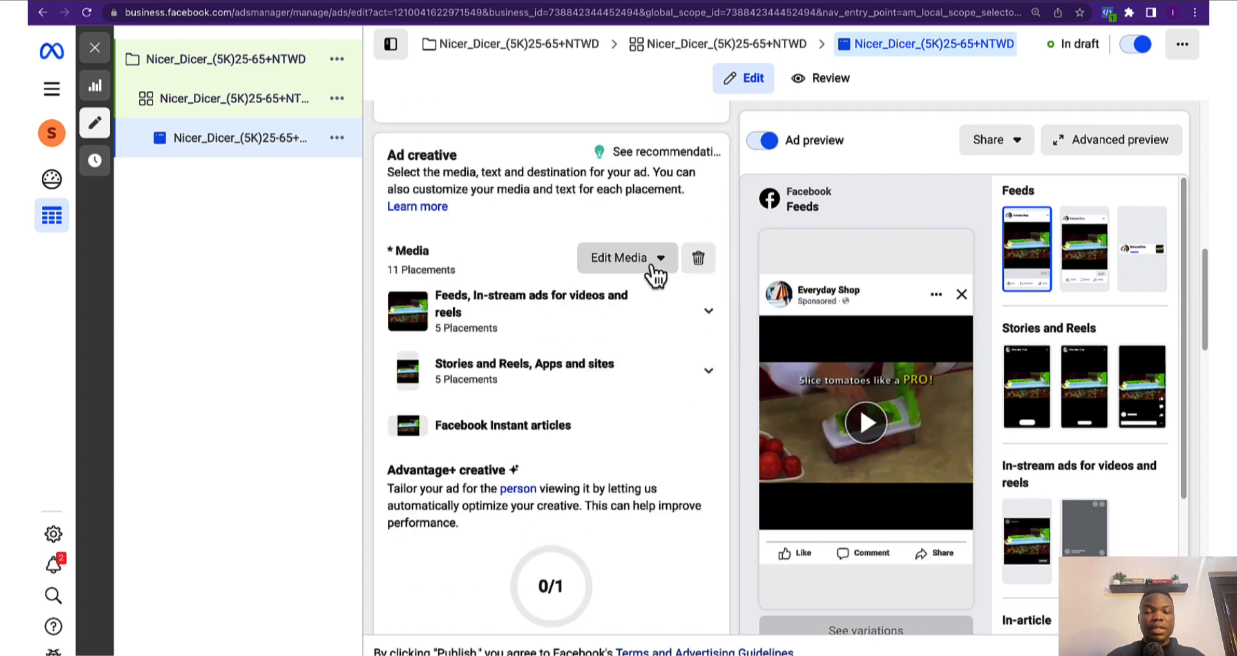
click(672, 262)
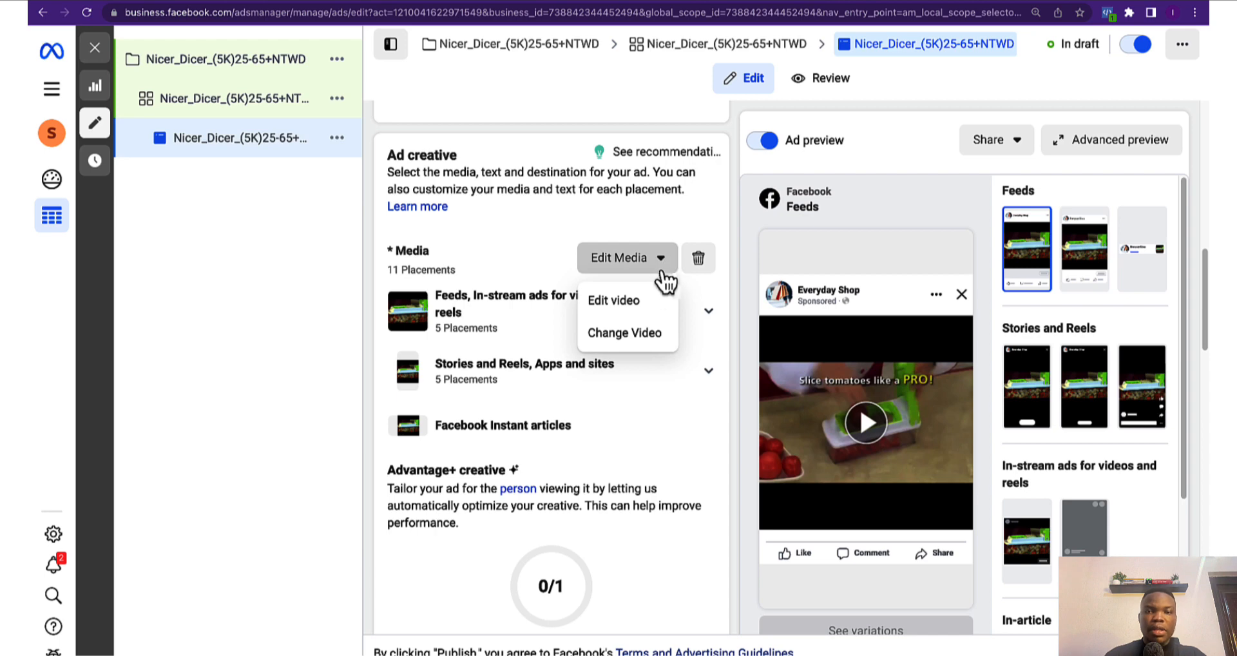
click(622, 307)
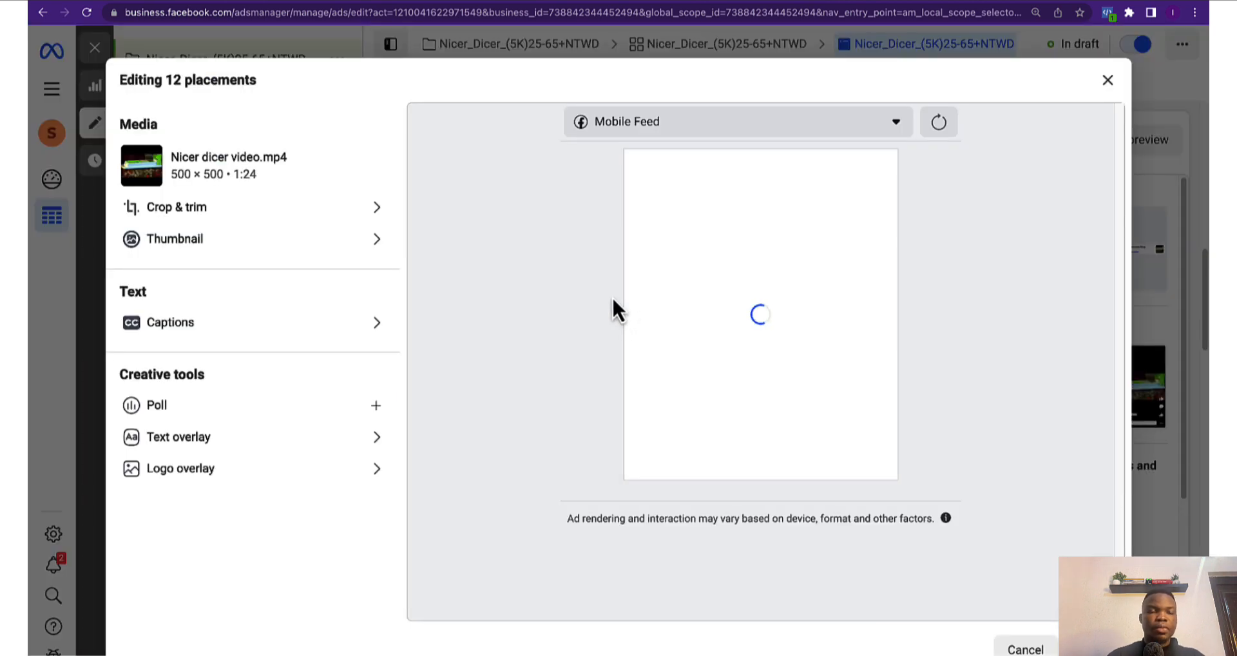
Set the video's thumbnail manually to the 11.jpg image and close the editor
click(237, 250)
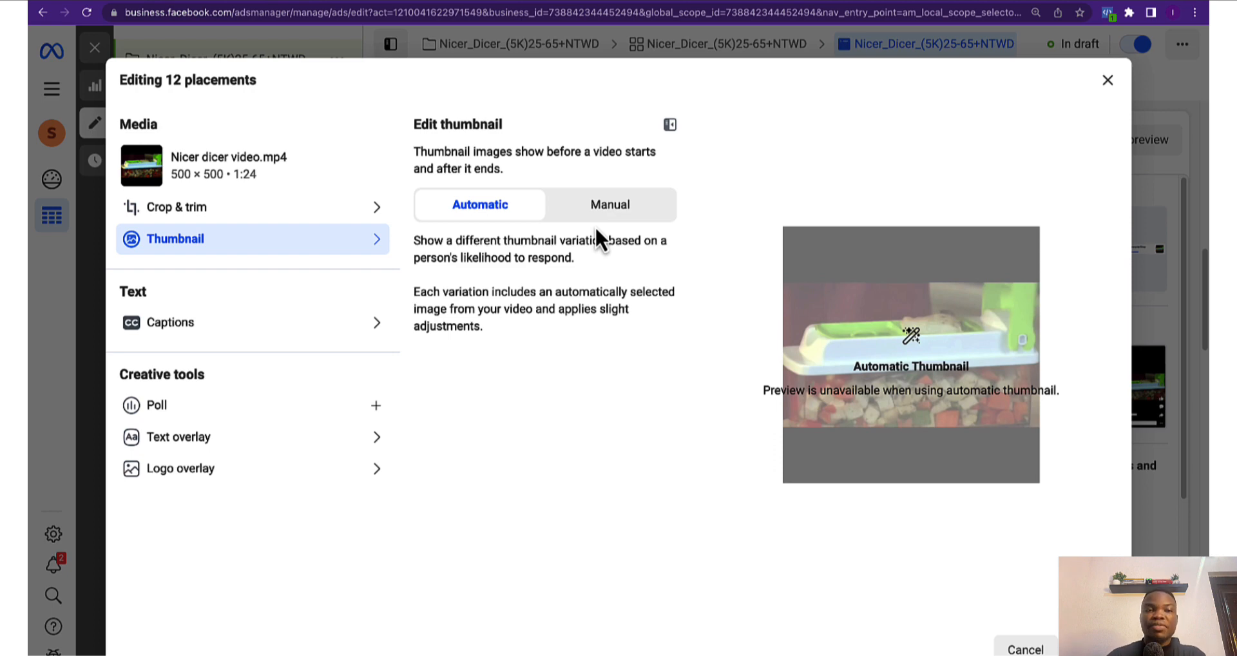
click(603, 205)
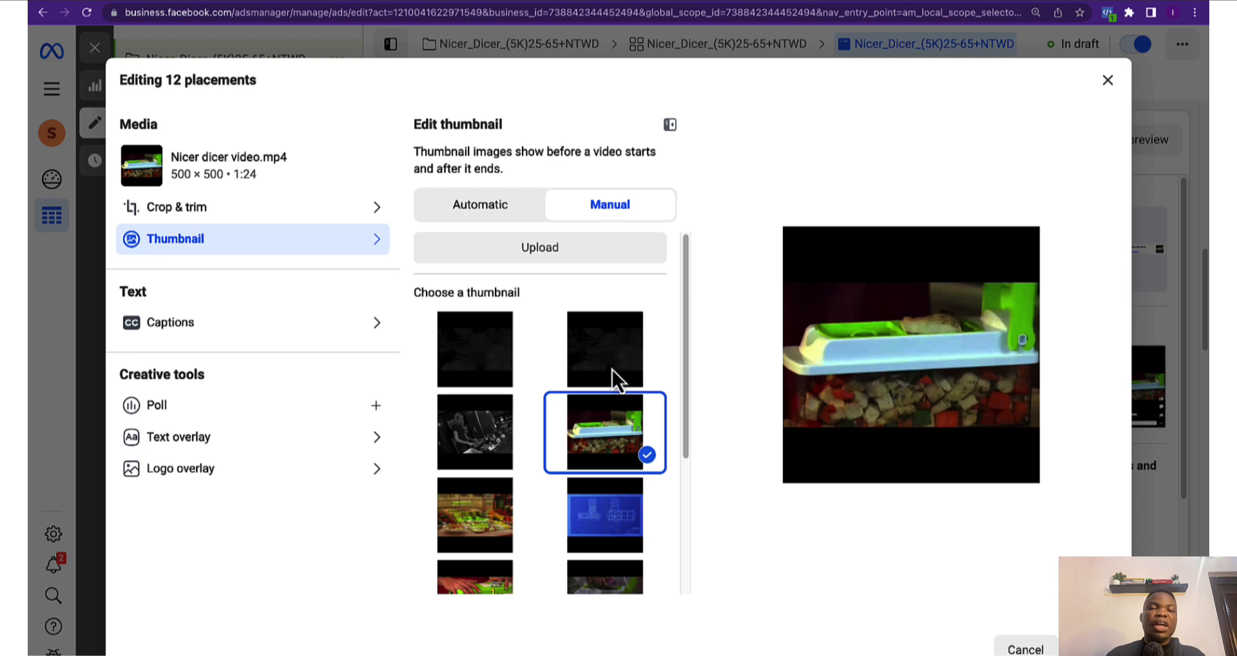
click(580, 258)
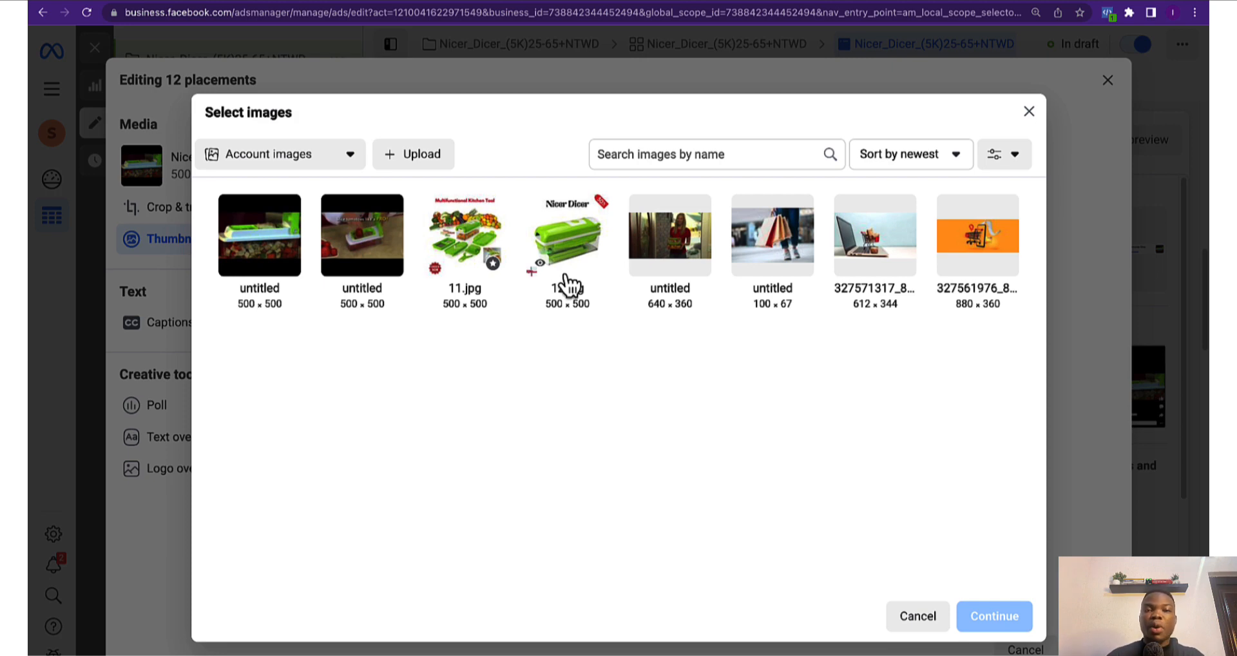
mouse_move(462, 237)
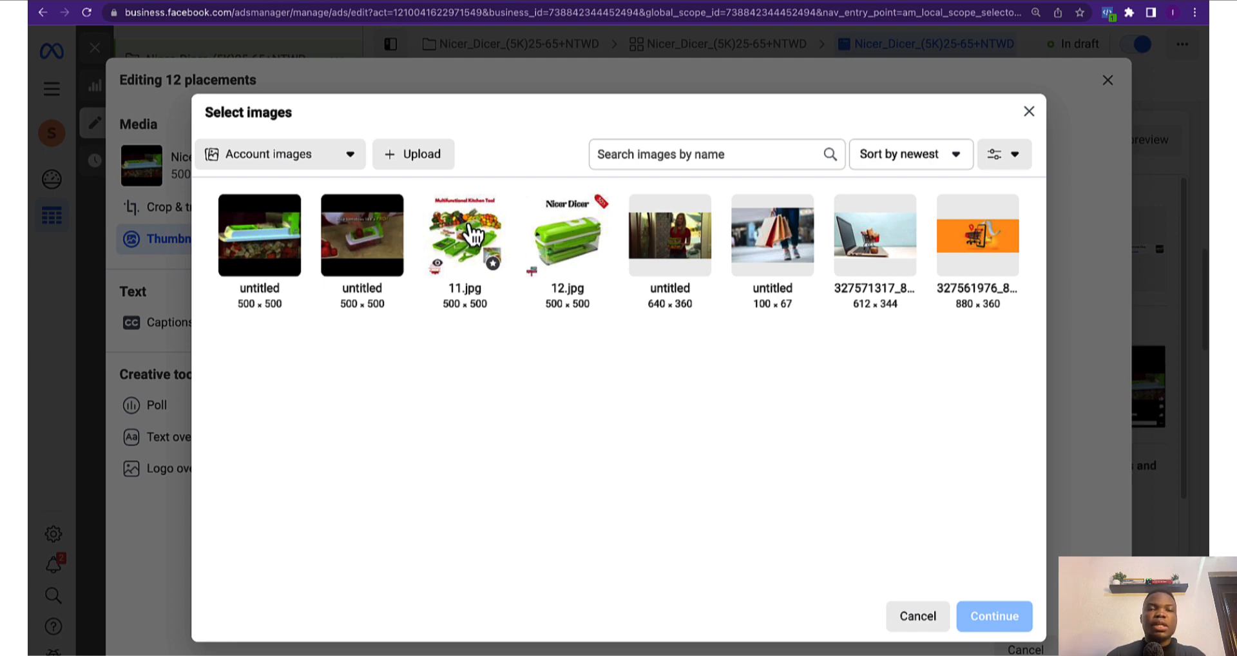
click(474, 237)
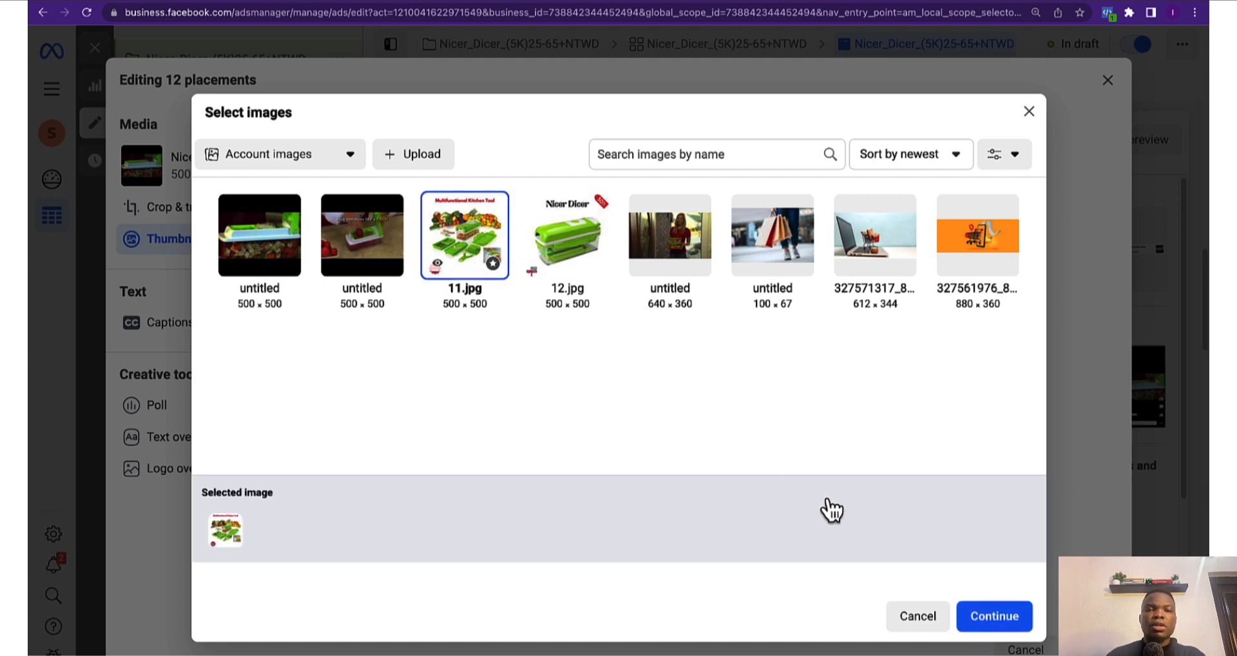
click(992, 619)
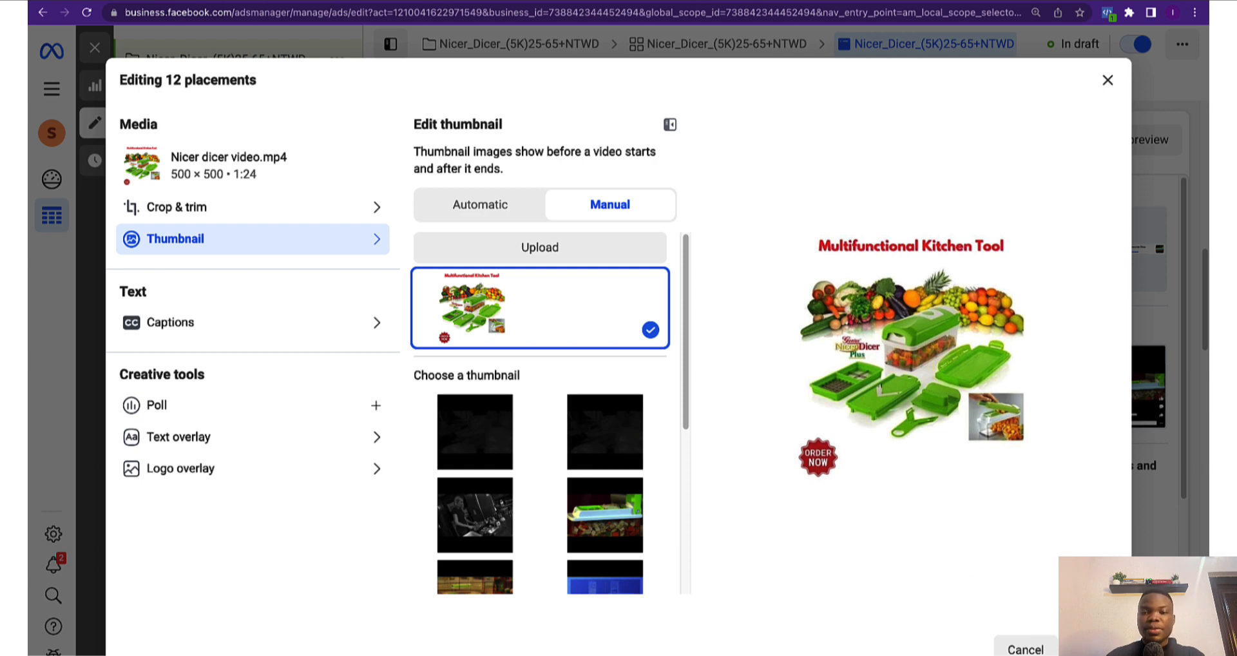
click(1024, 649)
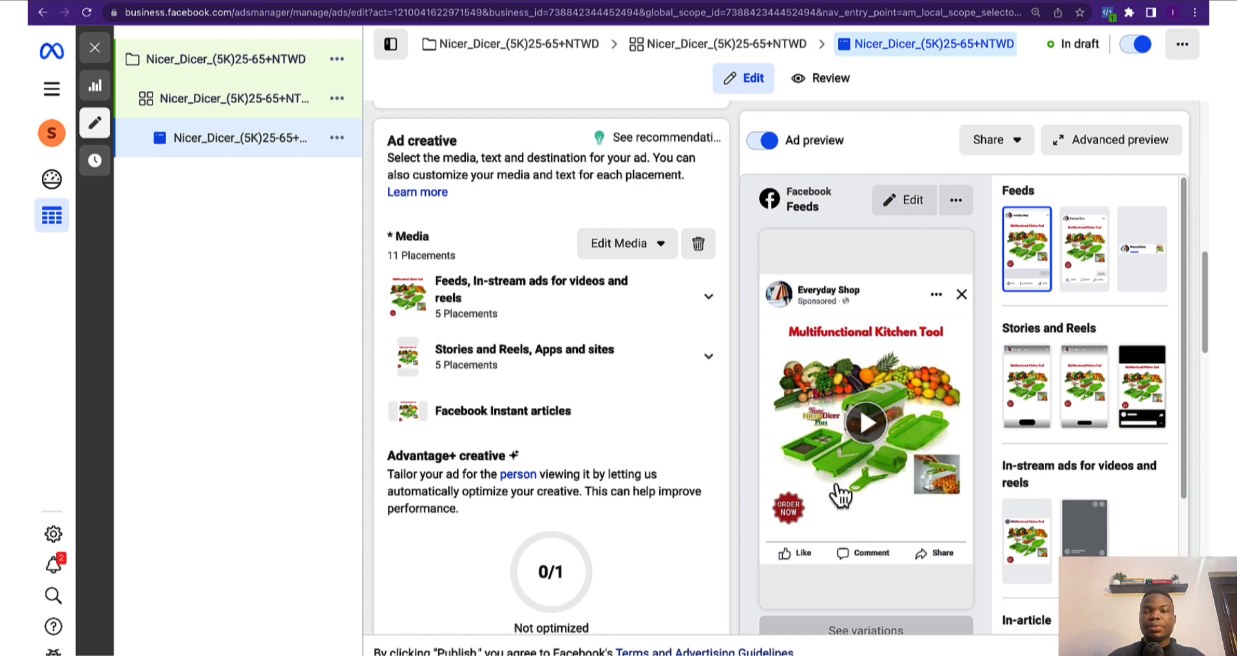
Play, skip ahead in and pause the ad's video preview, then go to the campaign brief document
click(831, 498)
click(824, 514)
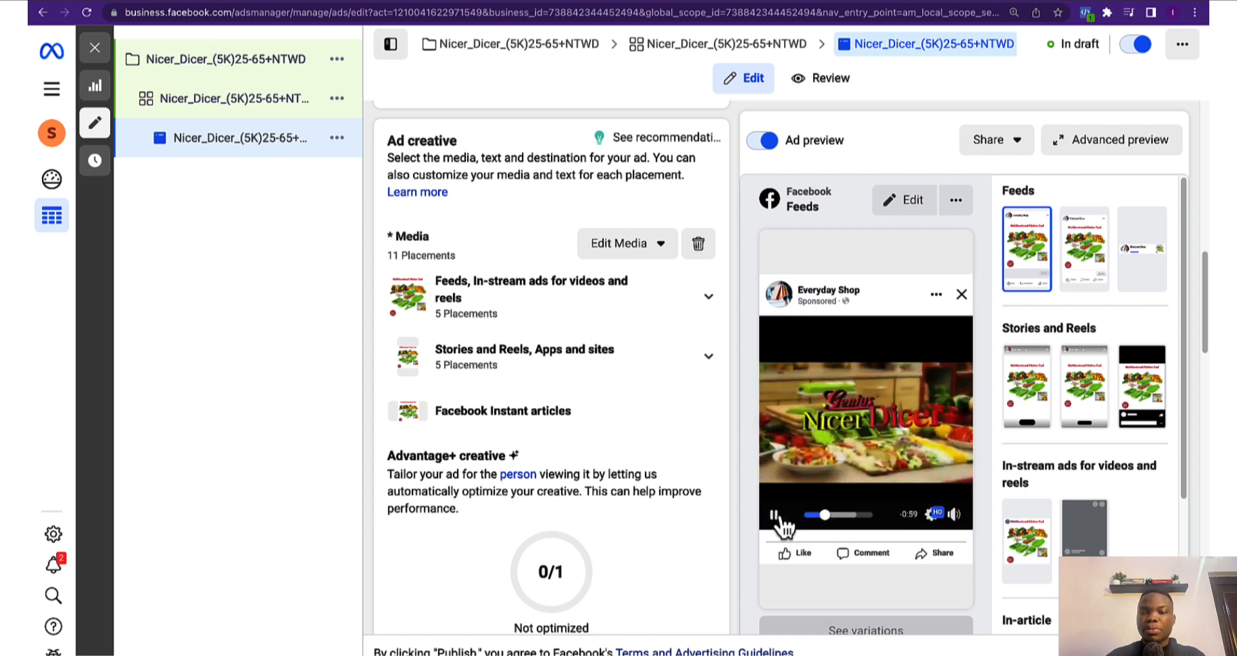
click(775, 514)
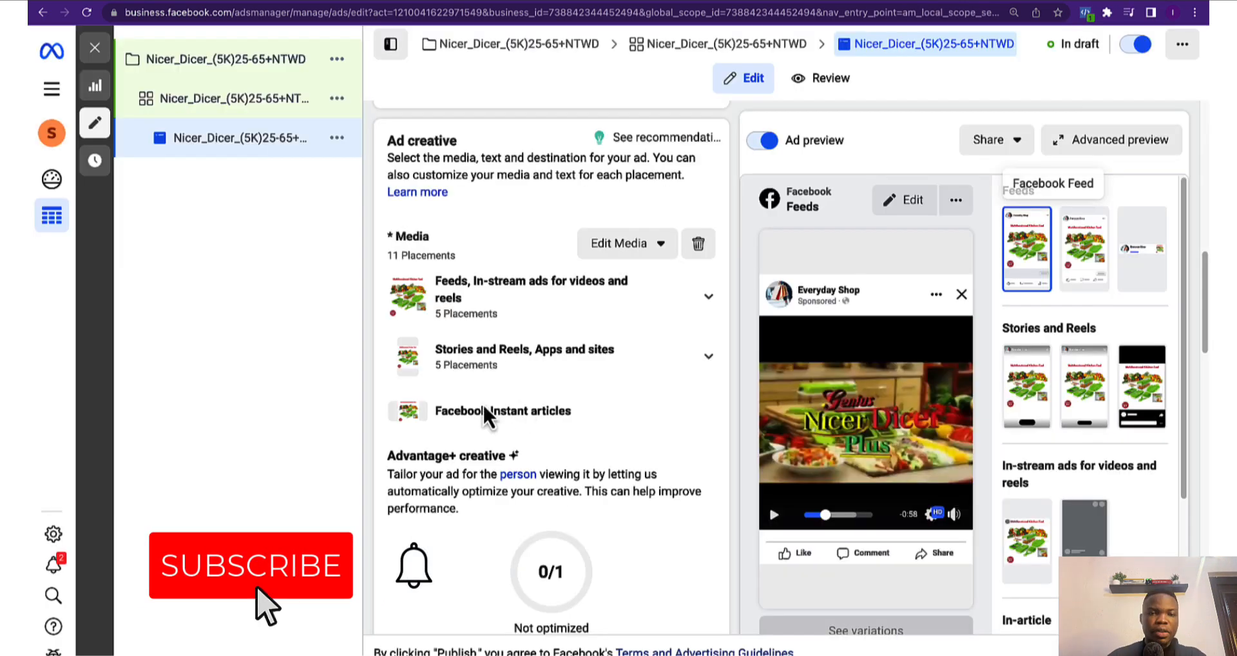
scroll(451, 405, down, 5)
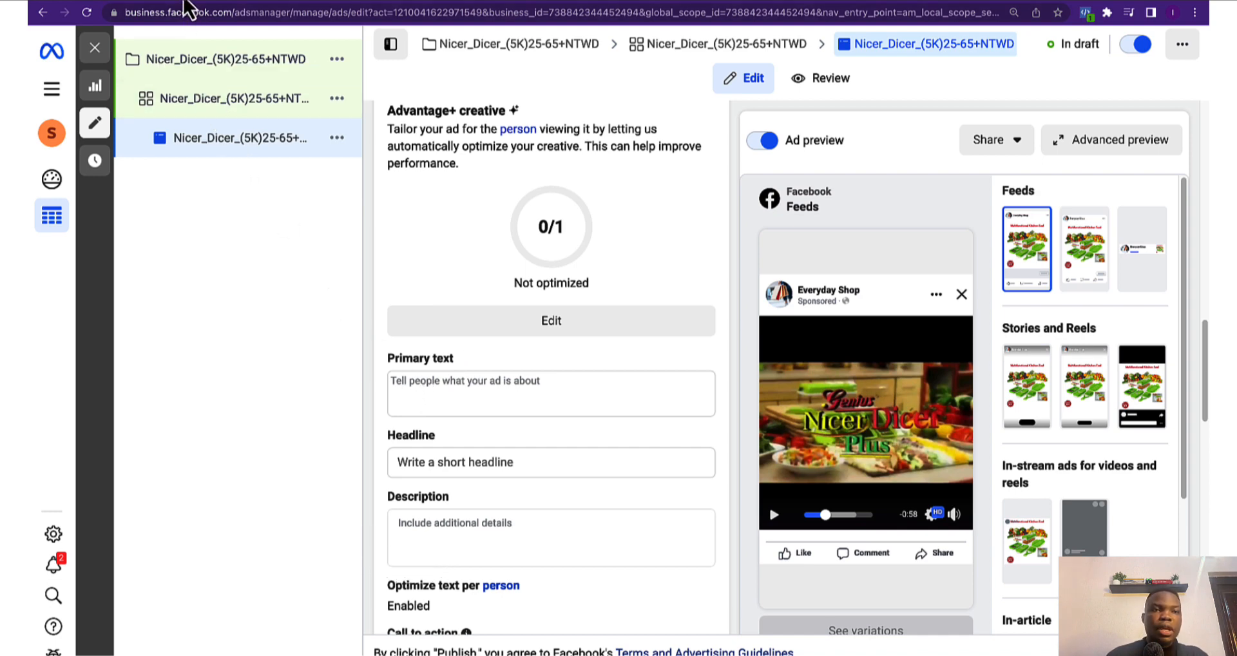
click(188, 8)
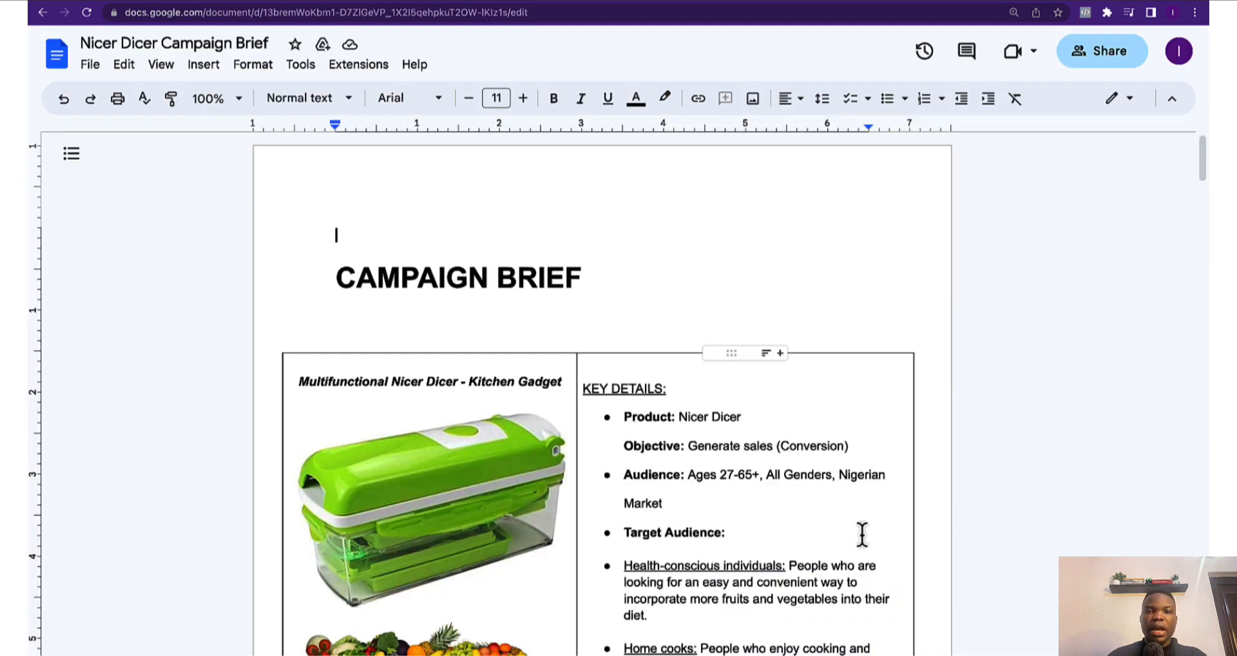
Select and copy the brief's primary ad copy, then return to Ads Manager
scroll(857, 548, down, 6)
scroll(1174, 496, down, 10)
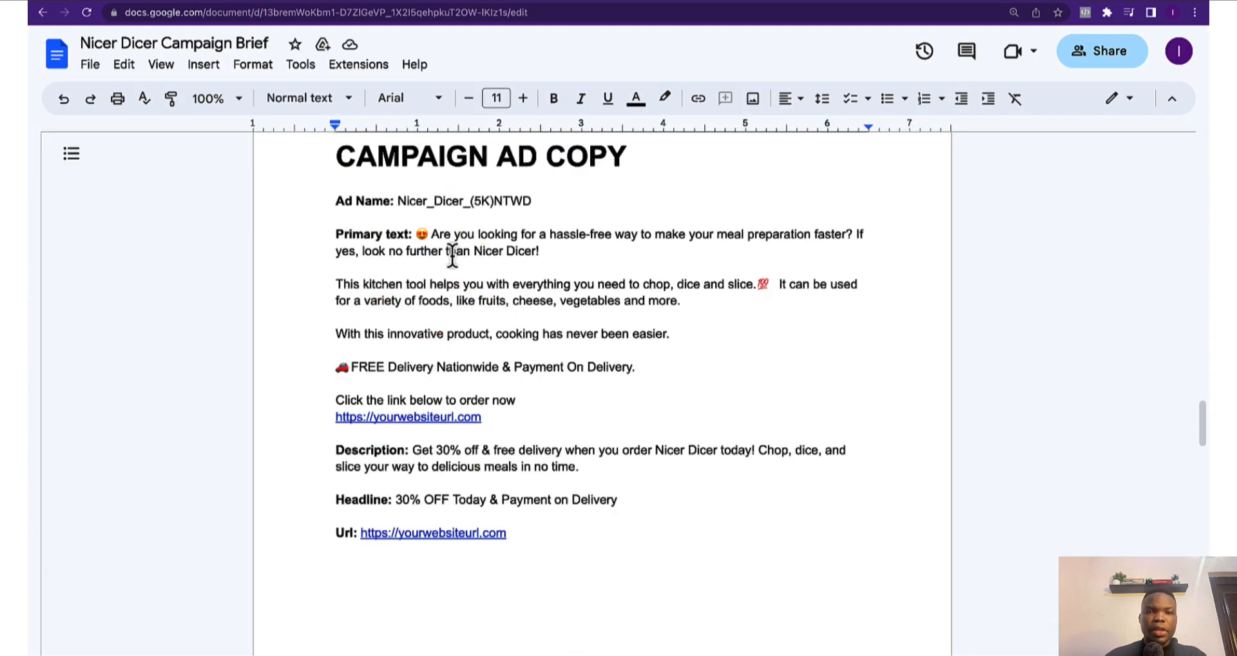
drag(419, 234, 550, 414)
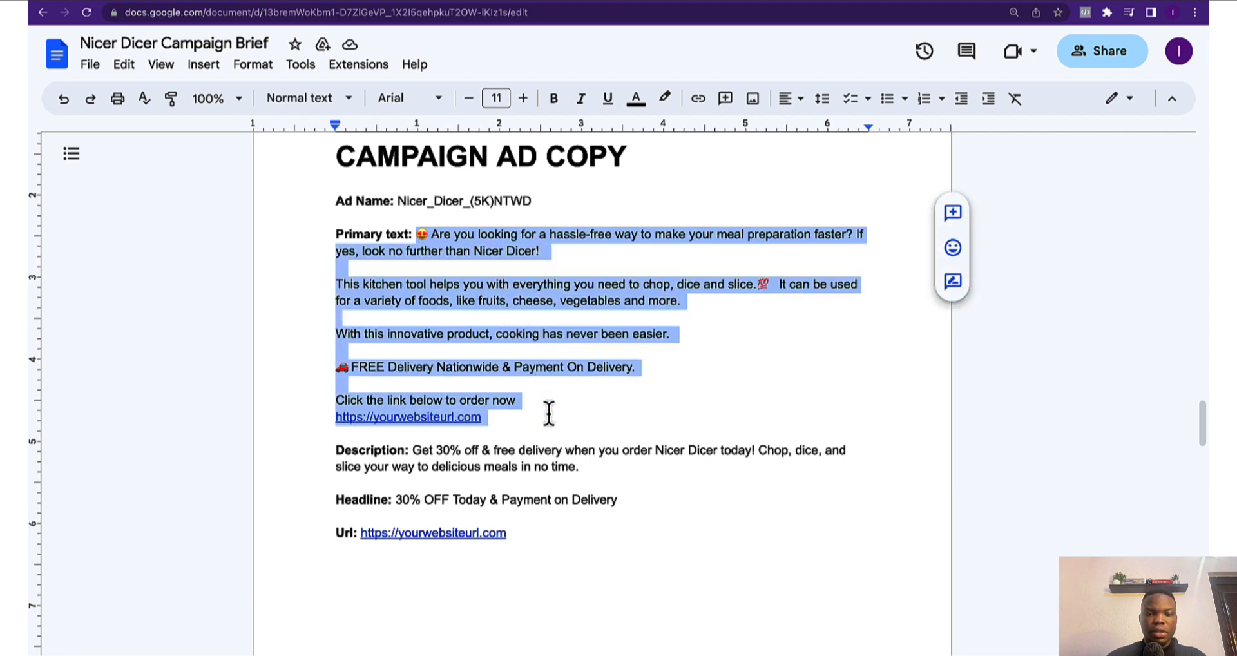
click(159, 4)
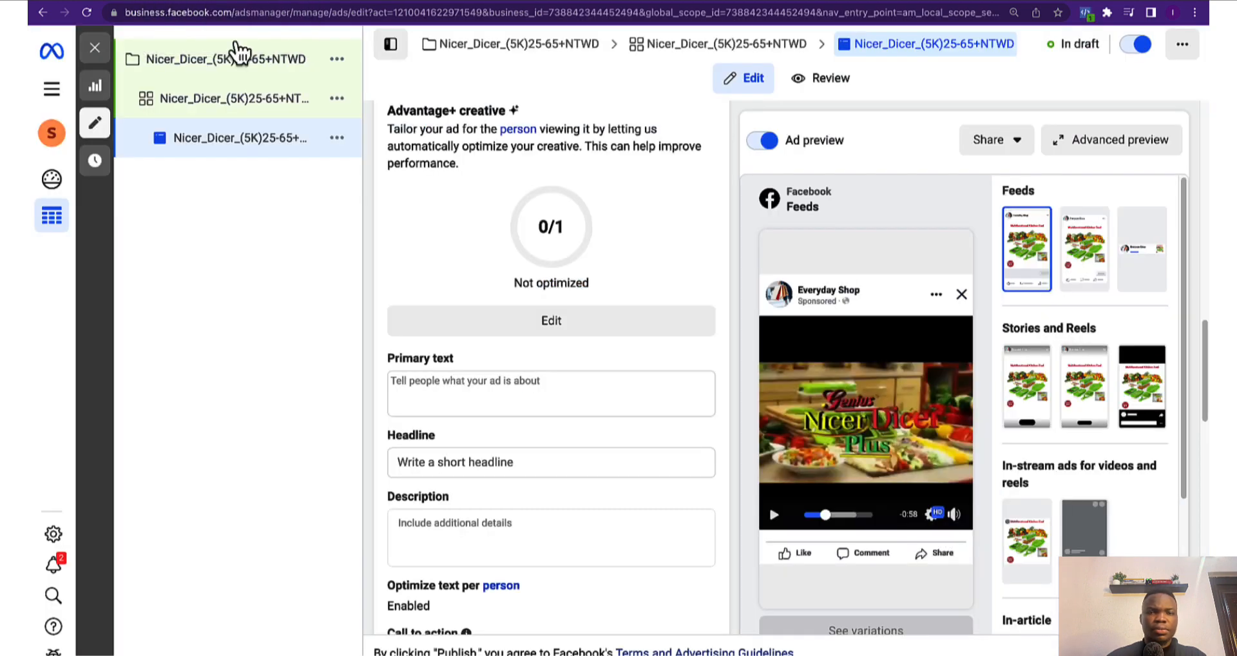
Paste the brief's Nicer Dicer copy into Primary text and check it in the Feeds preview
click(422, 394)
text(😍Are you looking for a hassle-free way to make your meal preparation faster? If yes, look no further than Nicer Dicer!  This kitchen tool helps you with everything you need to chop, dice and slice.💯 It can be used for a variety of foods, like fruits, cheese, vegetables and more.  With this innovative product, cooking has never been easier.  🚗FREE Delivery Nationwide & Payment On Delivery.  Click the link below to order now https://yourwebsiteurl.com)
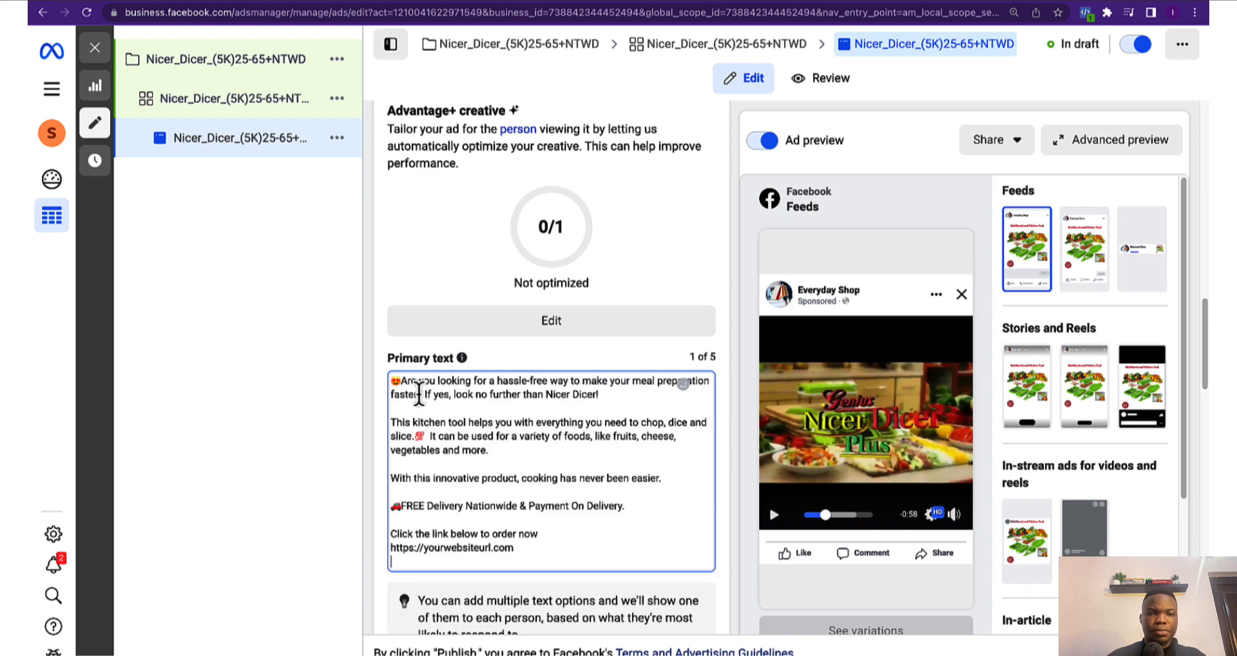
click(370, 389)
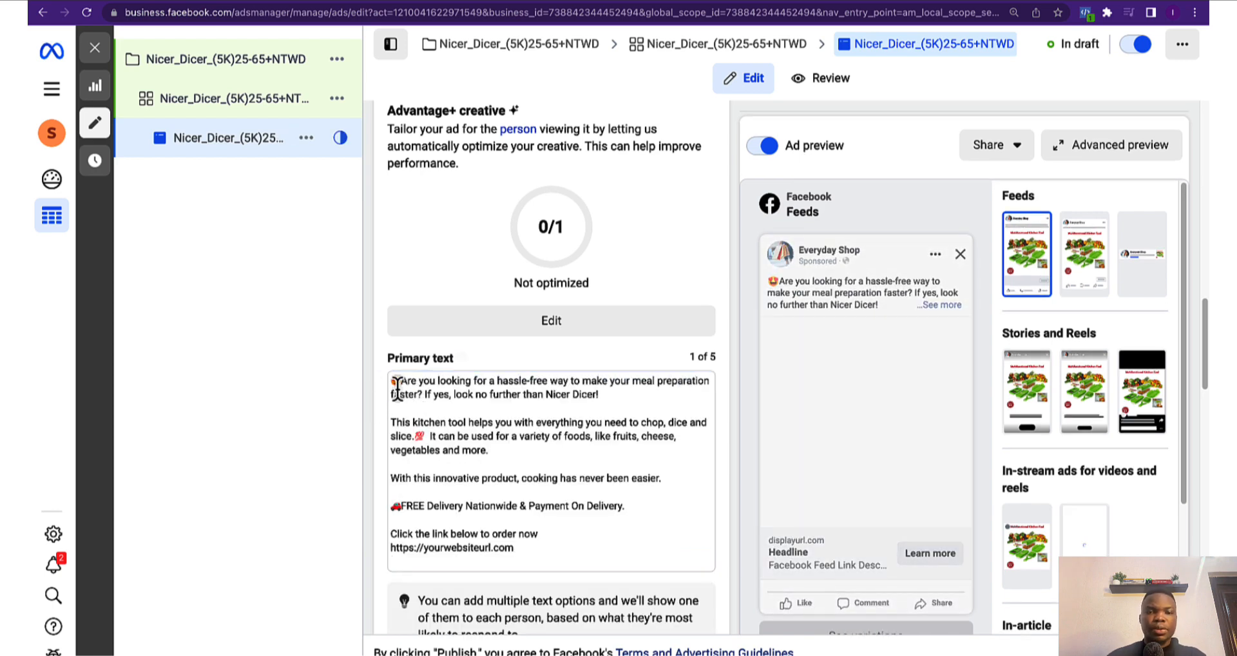
scroll(471, 451, down, 4)
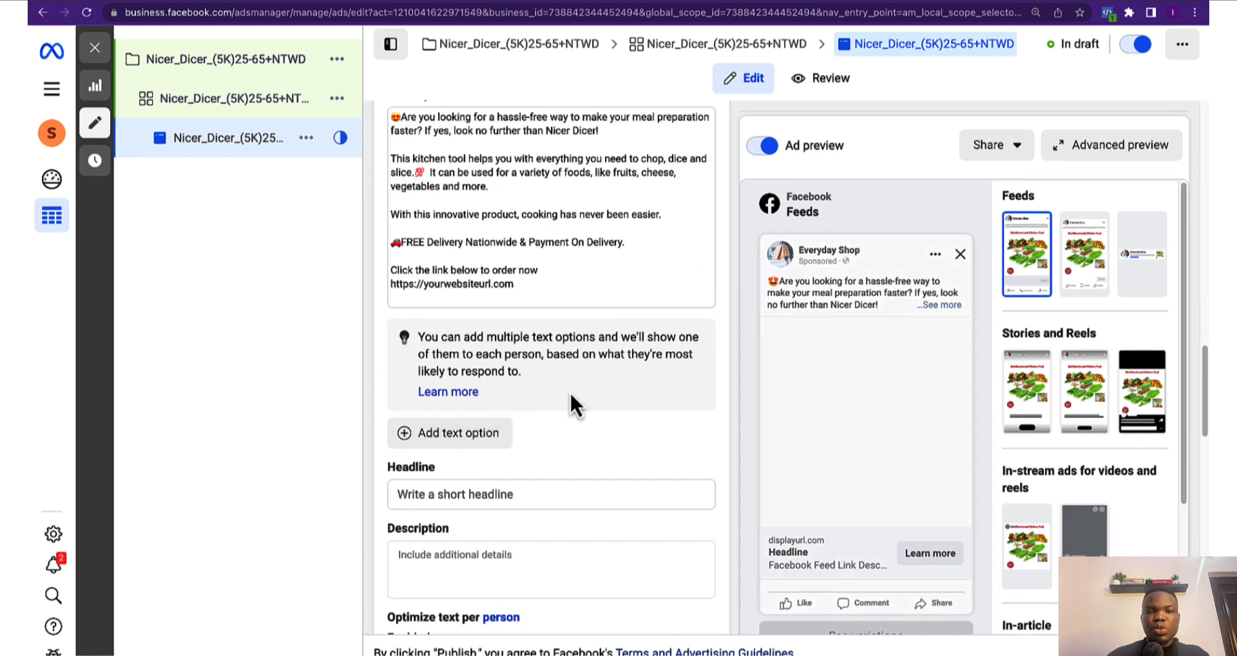
scroll(596, 474, down, 3)
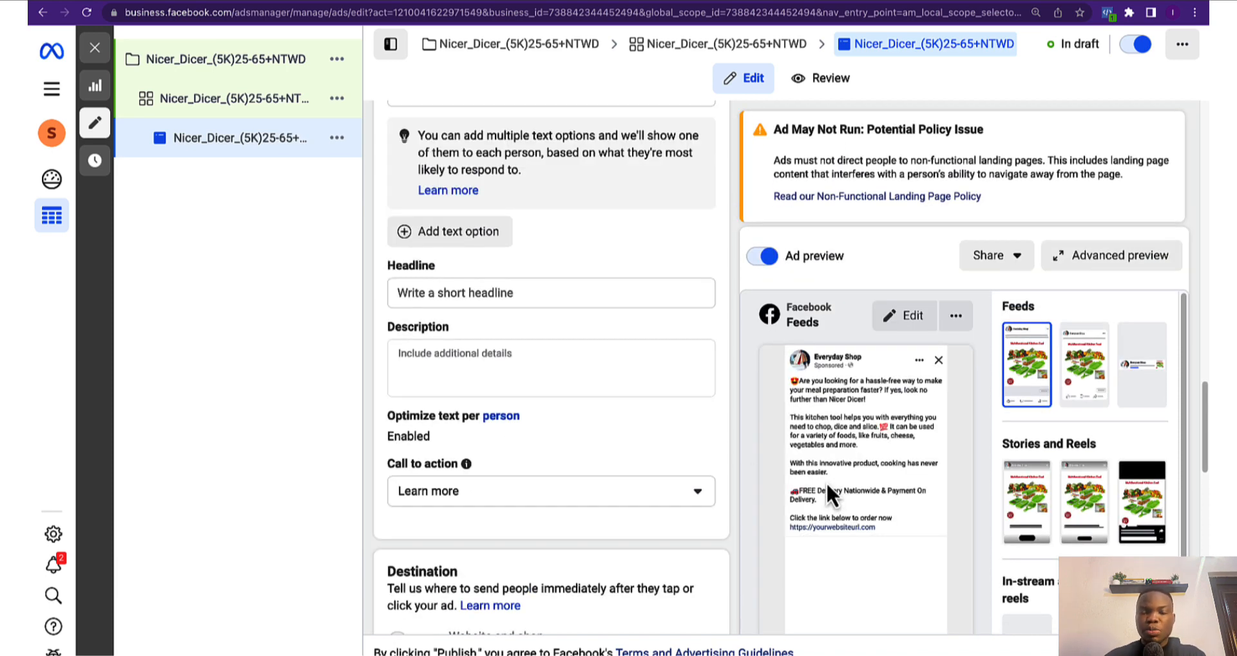
scroll(837, 479, down, 2)
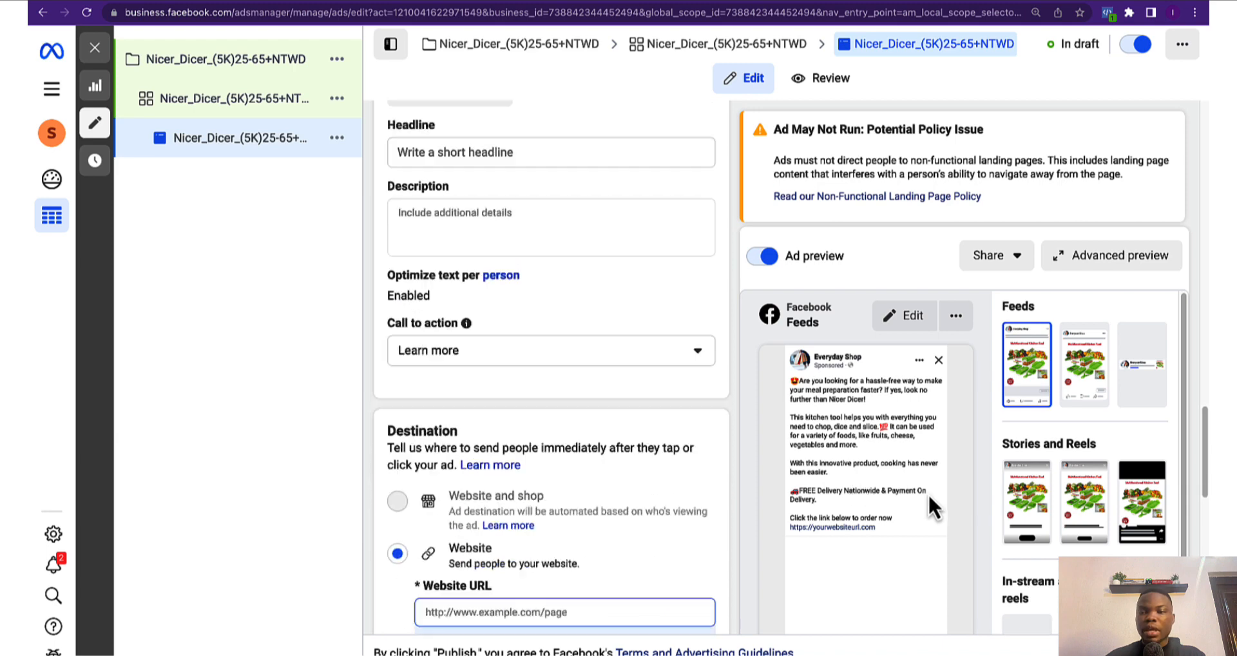
scroll(644, 373, up, 2)
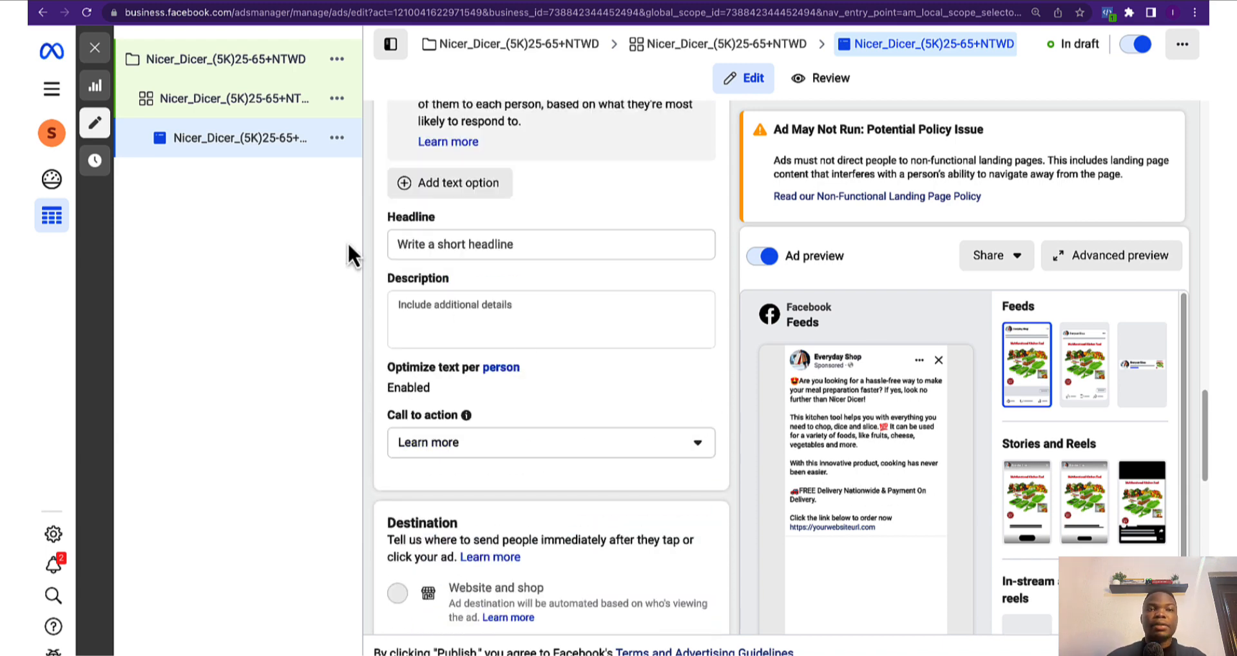
Copy the headline '30% OFF Today & Payment on Delivery' from the Google Docs brief
click(195, 10)
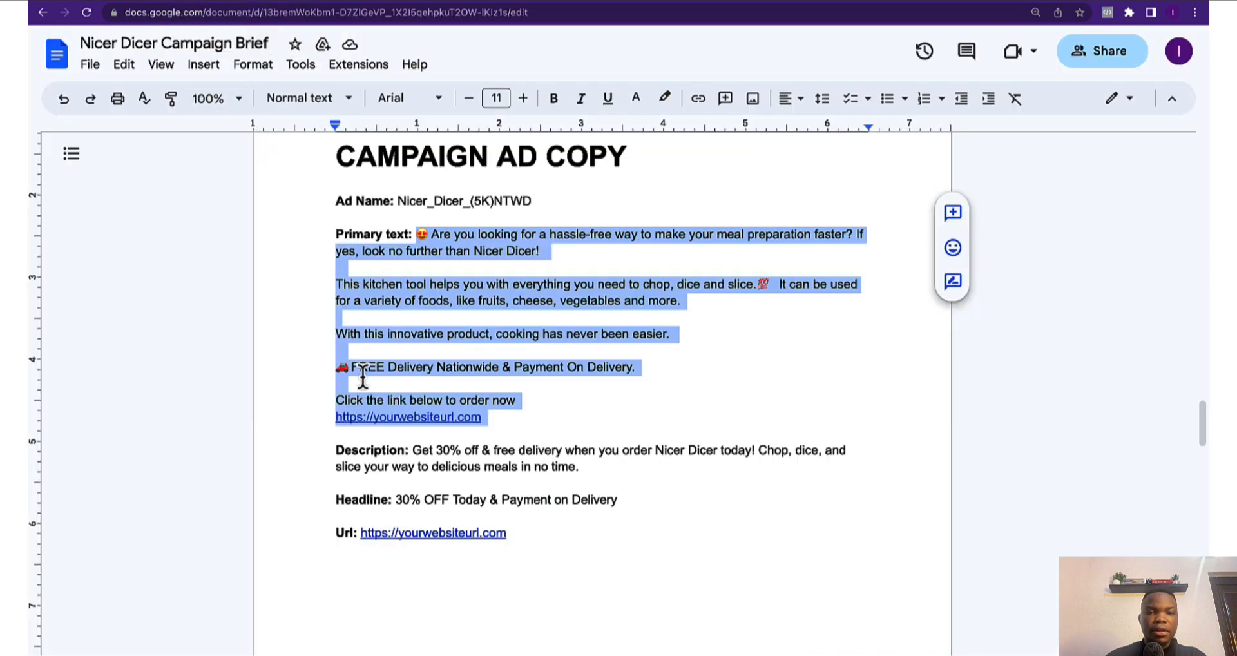
drag(396, 500, 640, 505)
key(ctrl+c)
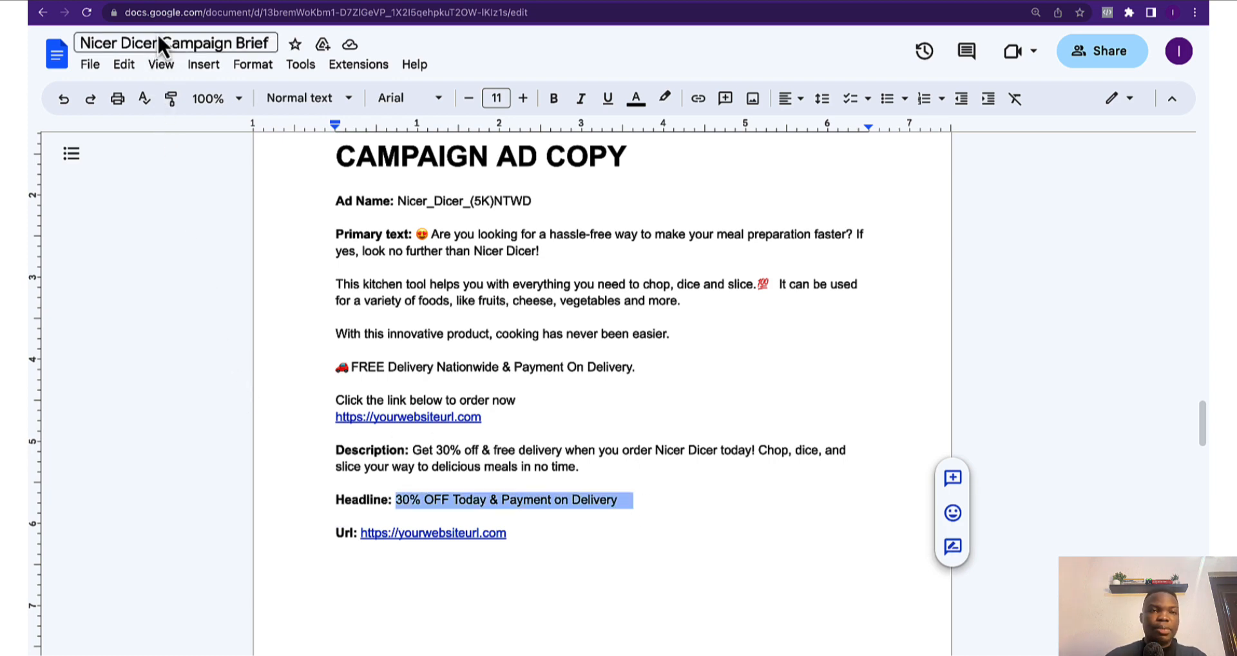
click(161, 1)
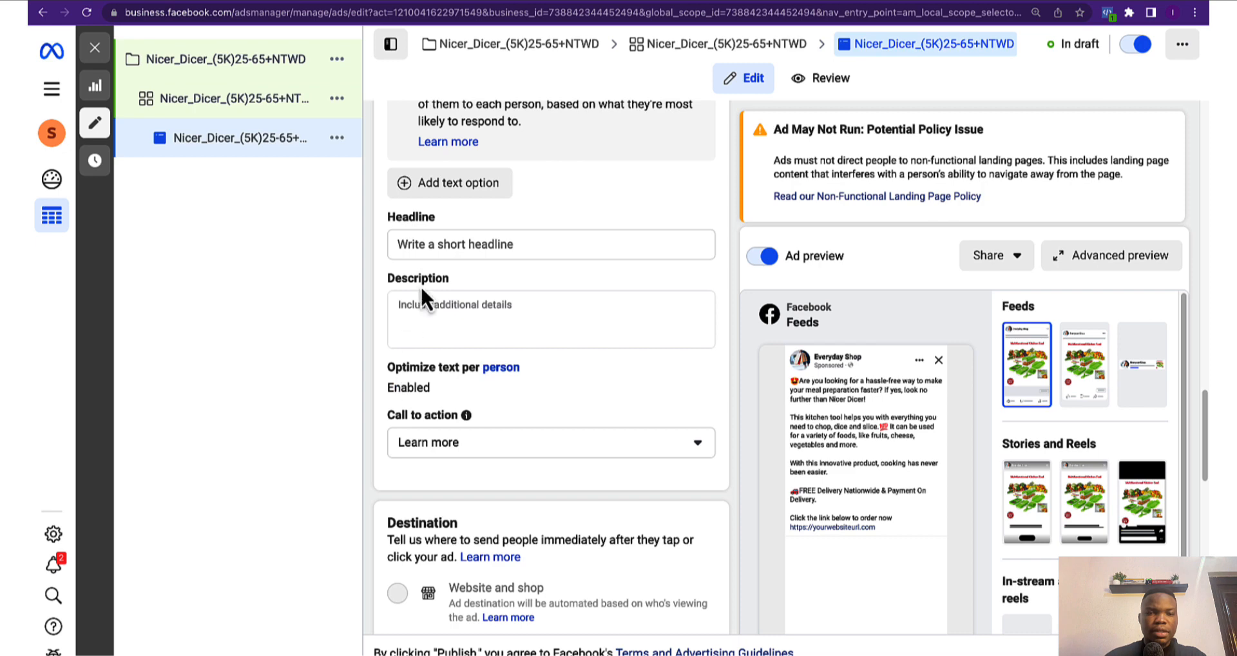
Paste '30% OFF Today & Payment on Delivery' into the ad's Headline field
click(422, 244)
key(ctrl+v)
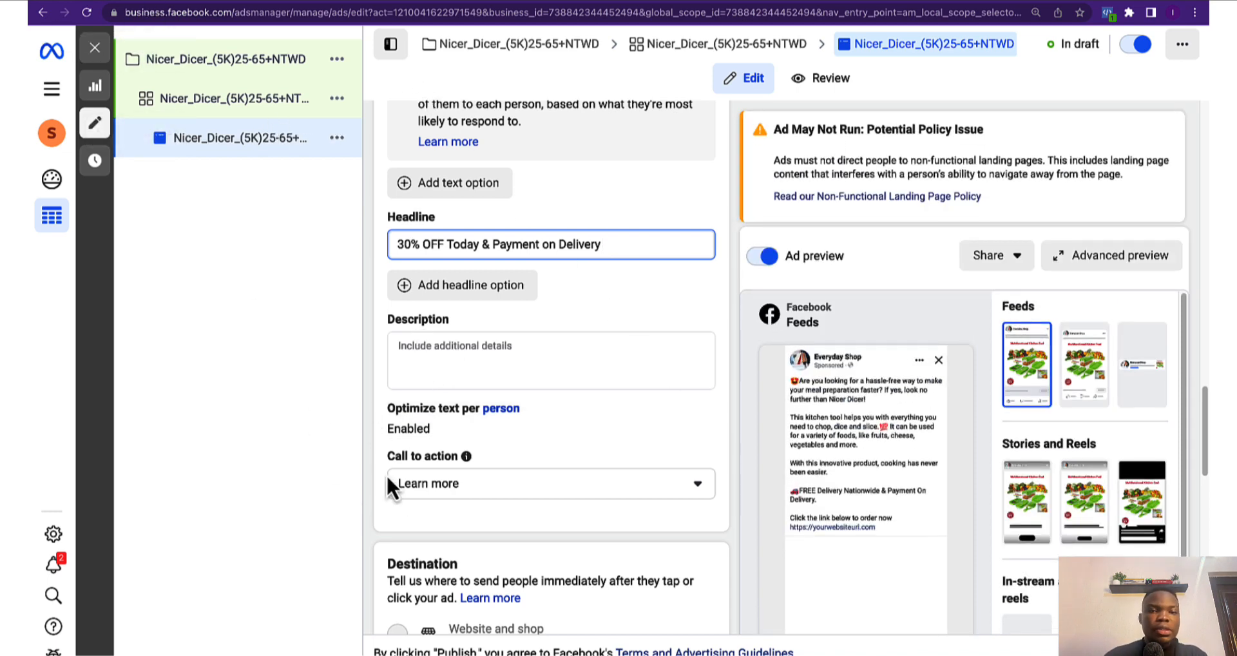
click(448, 348)
click(371, 364)
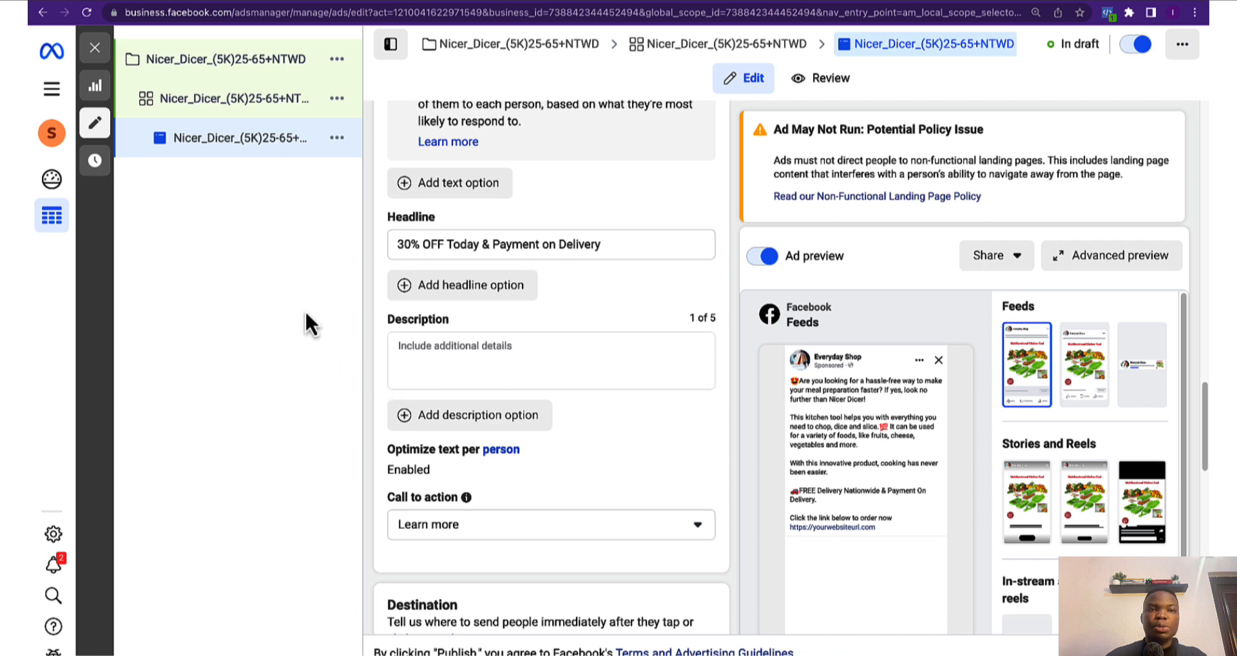
click(170, 2)
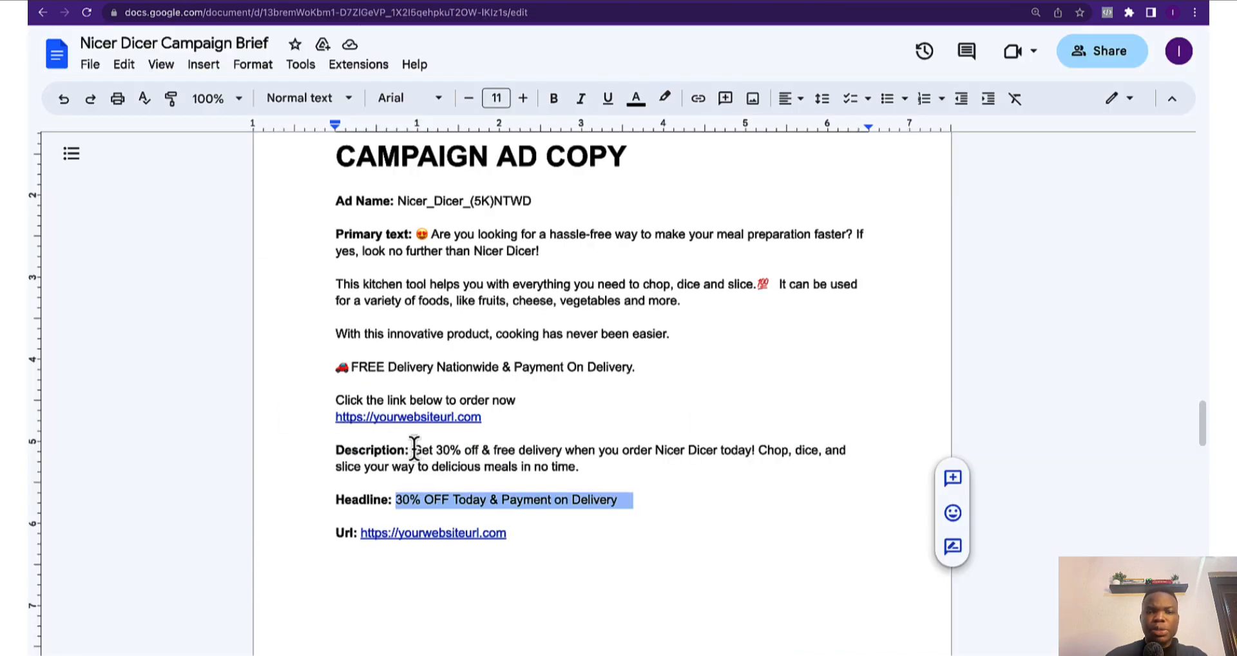
Select and copy the Description promo text from the Google Docs brief
click(416, 449)
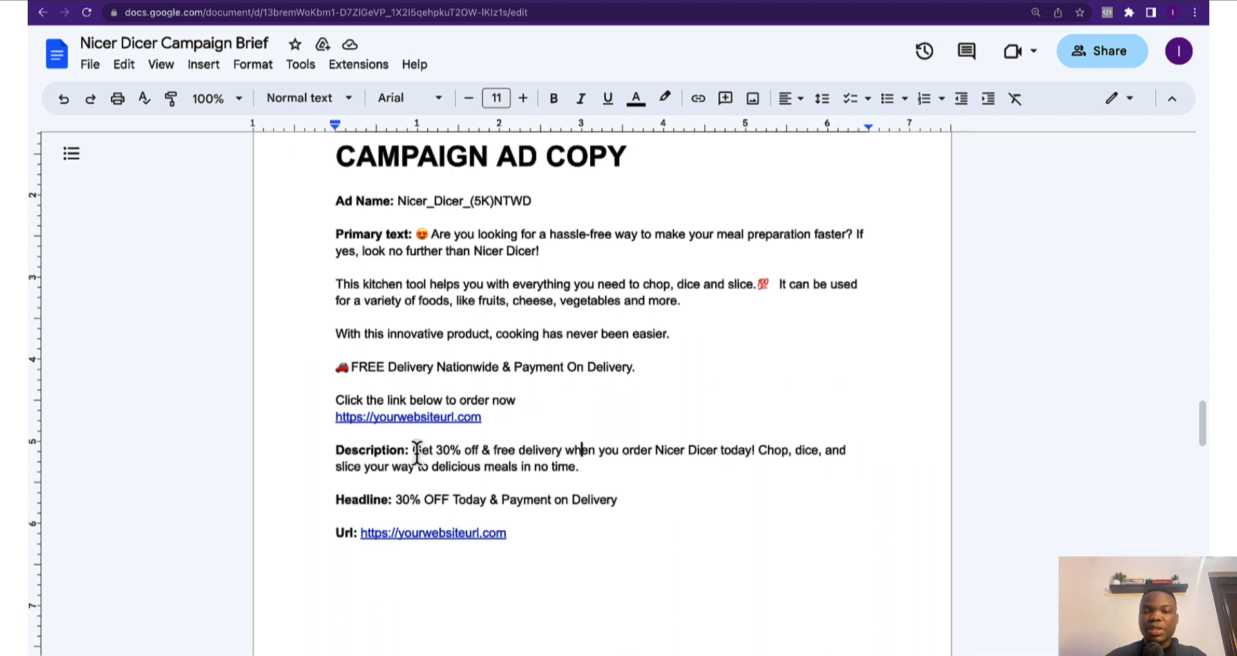
drag(413, 449, 606, 469)
key(ctrl+c)
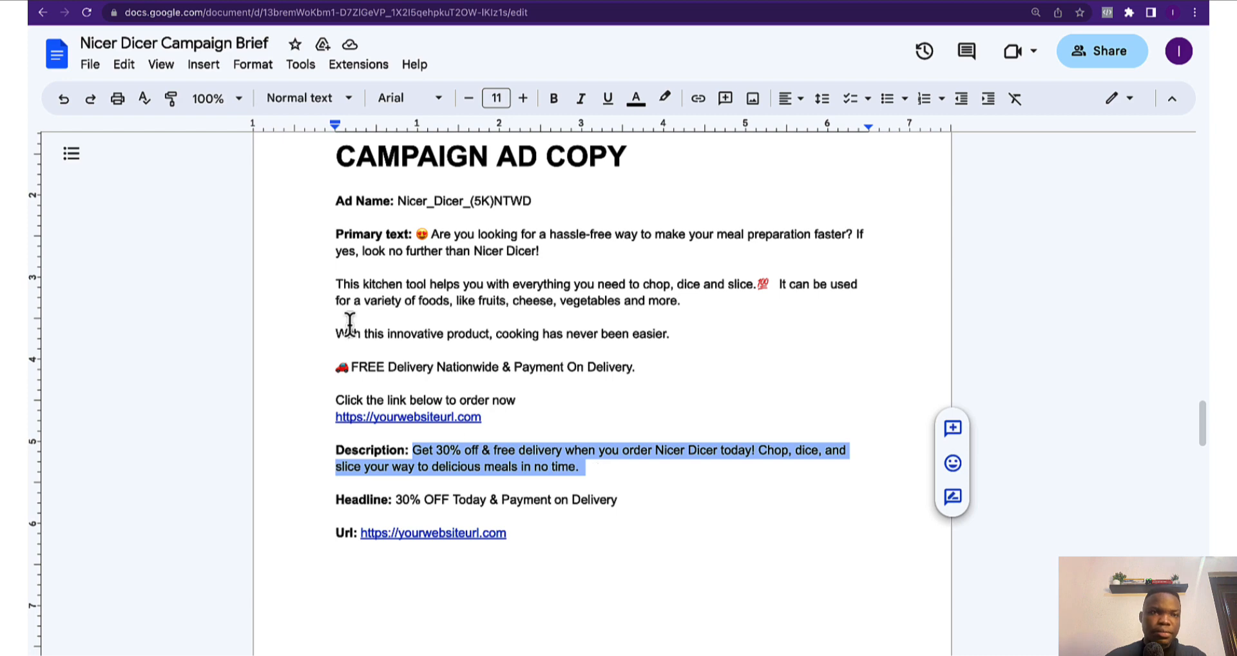
click(159, 2)
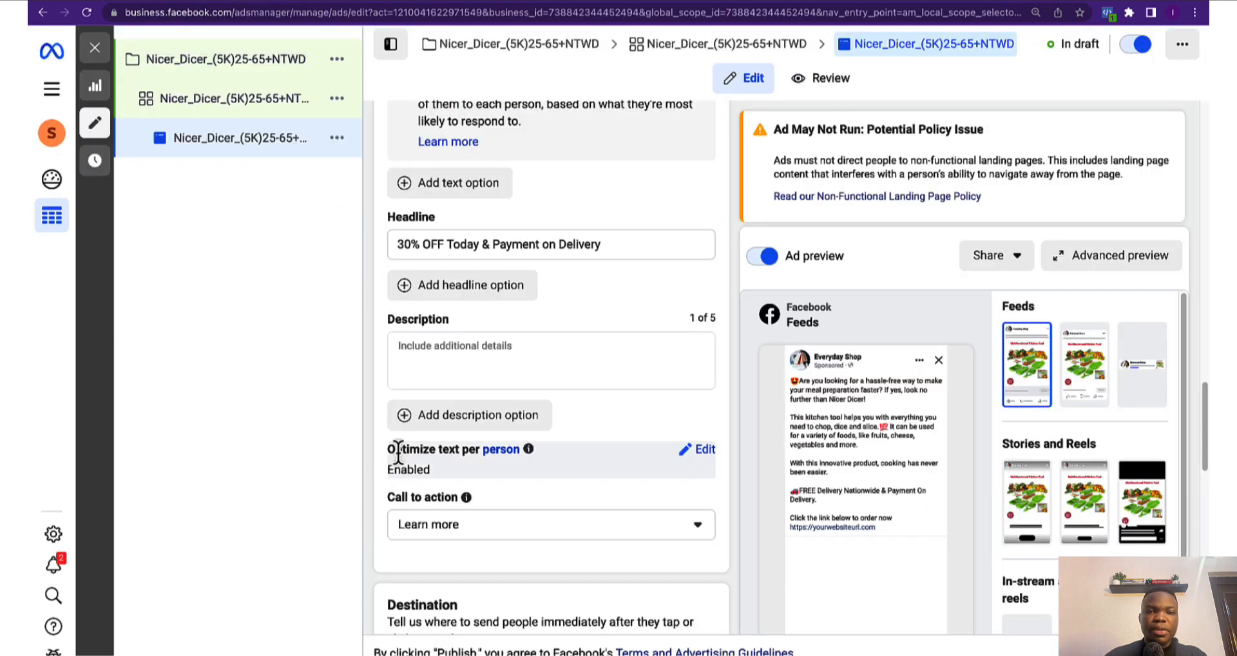
Paste the 30% off free-delivery promo text as Description and choose the Shop now call to action
click(427, 348)
key(ctrl+v)
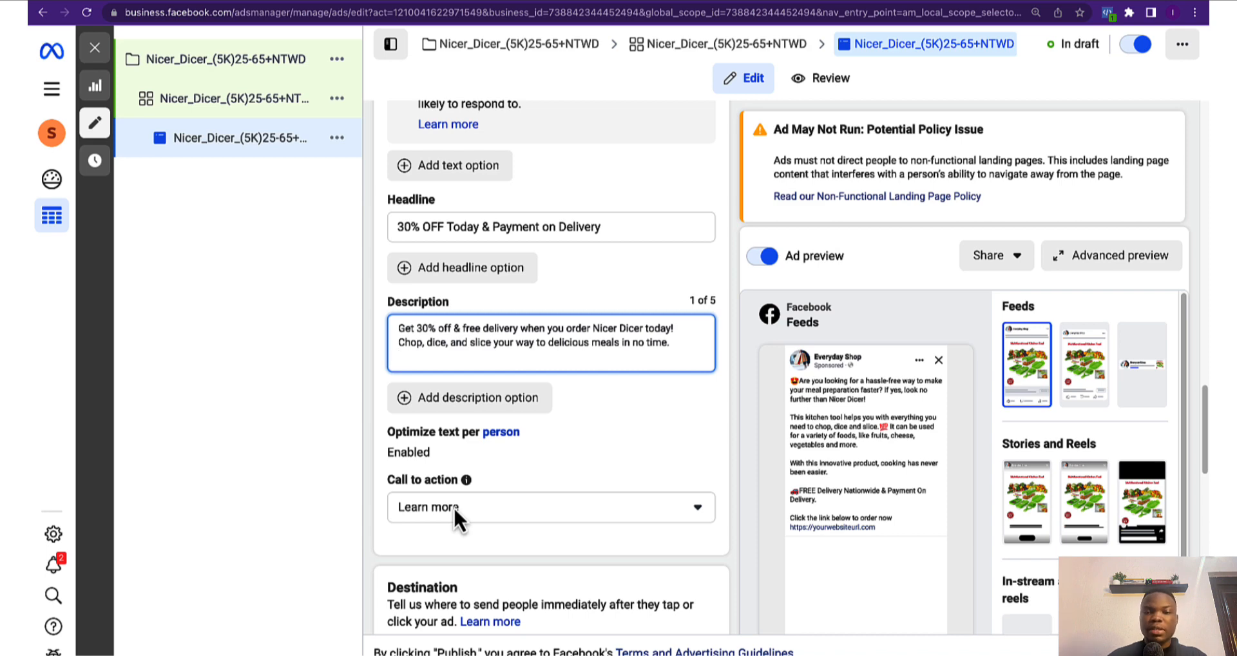
click(480, 506)
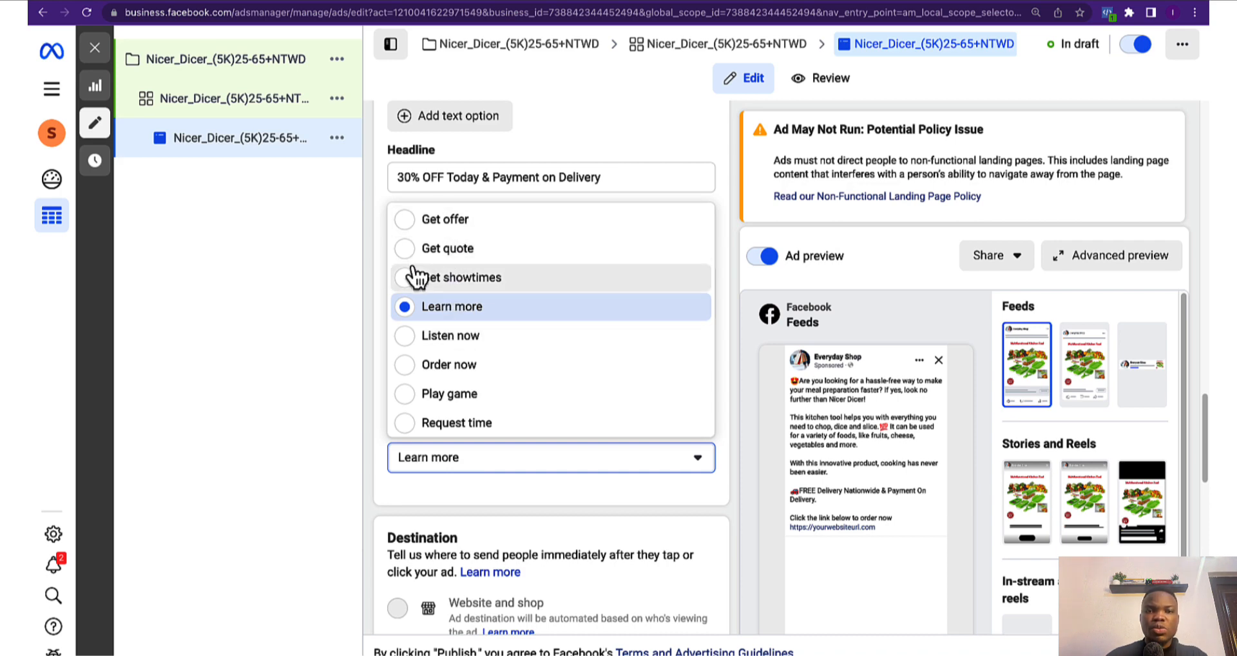
scroll(464, 386, down, 2)
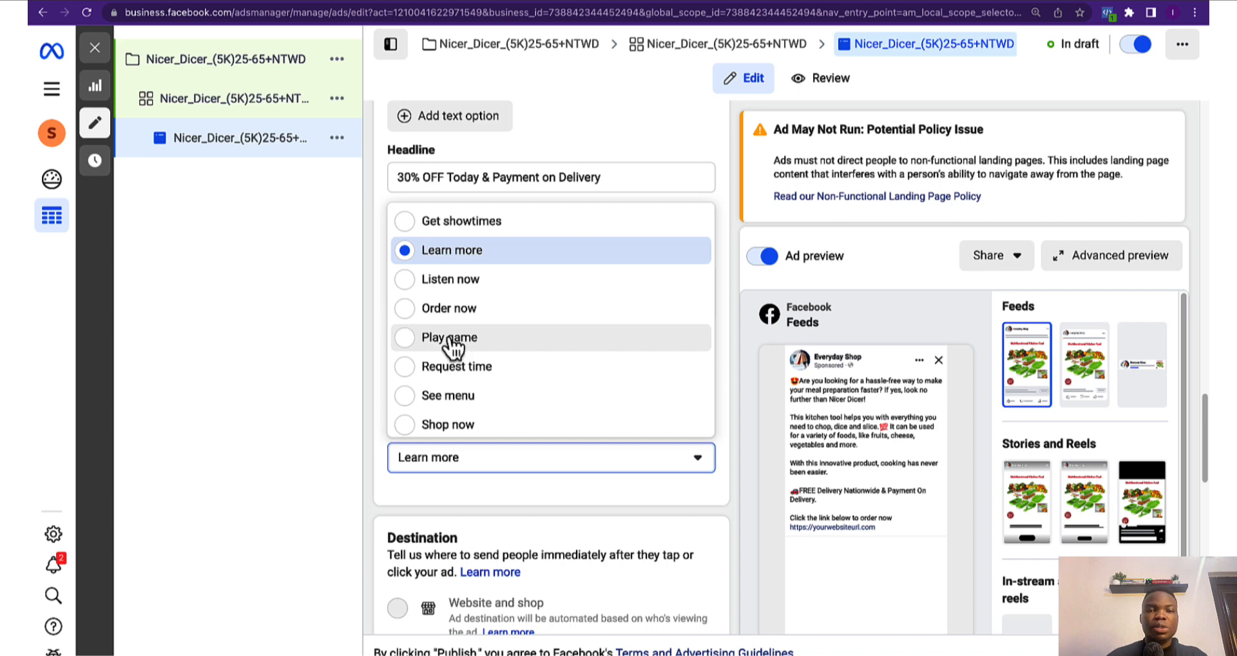
scroll(446, 393, down, 1)
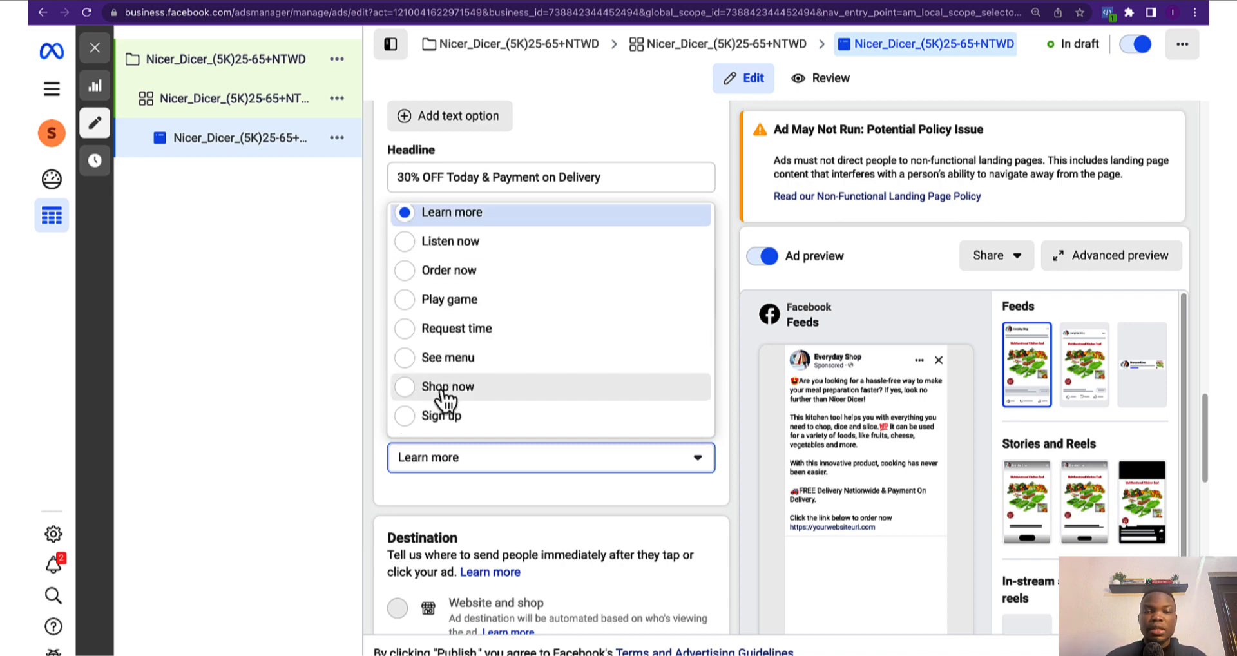
click(442, 390)
scroll(425, 490, down, 2)
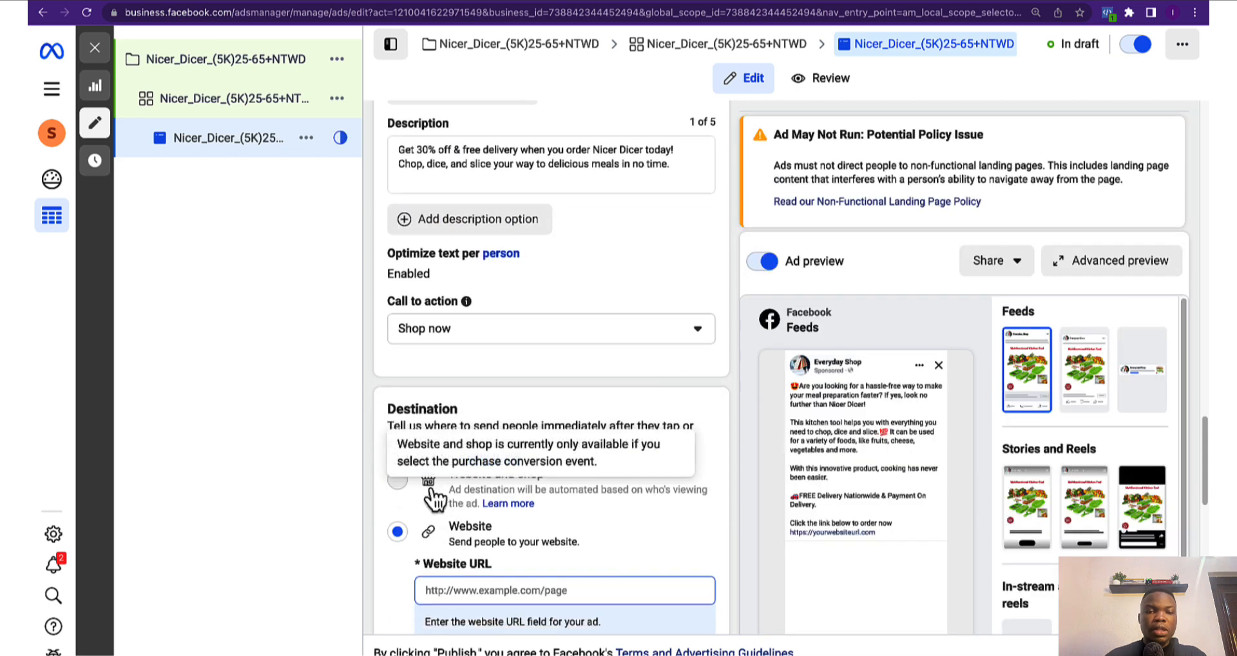
scroll(426, 477, down, 3)
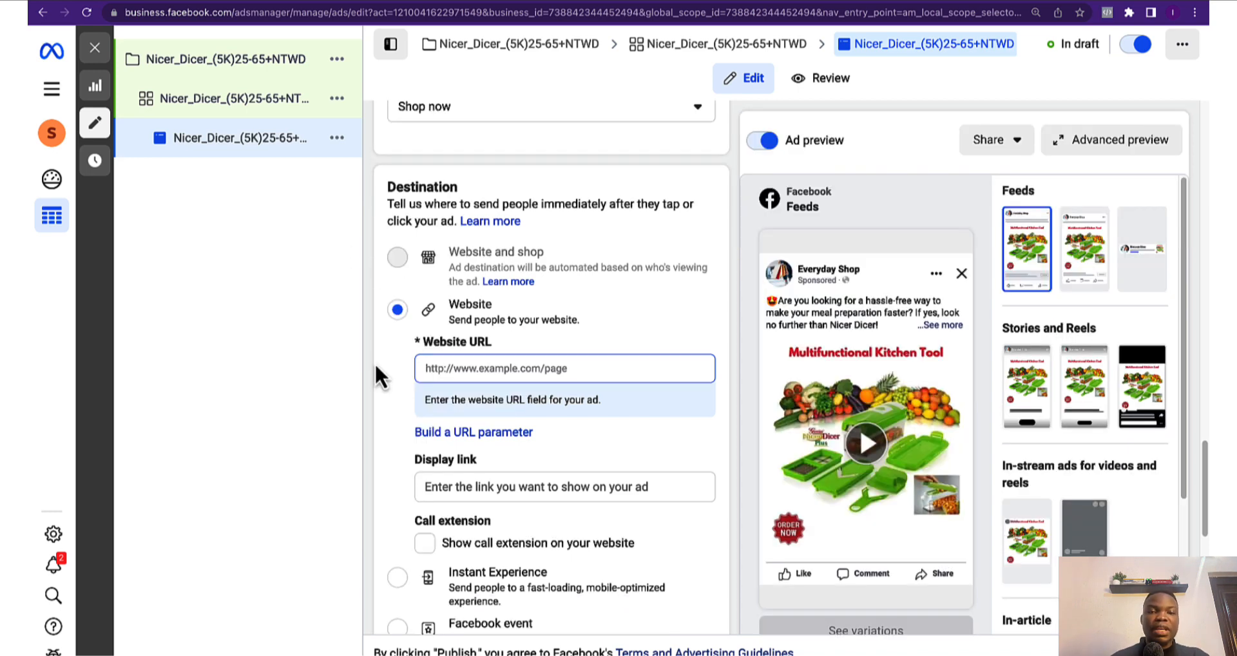
click(451, 362)
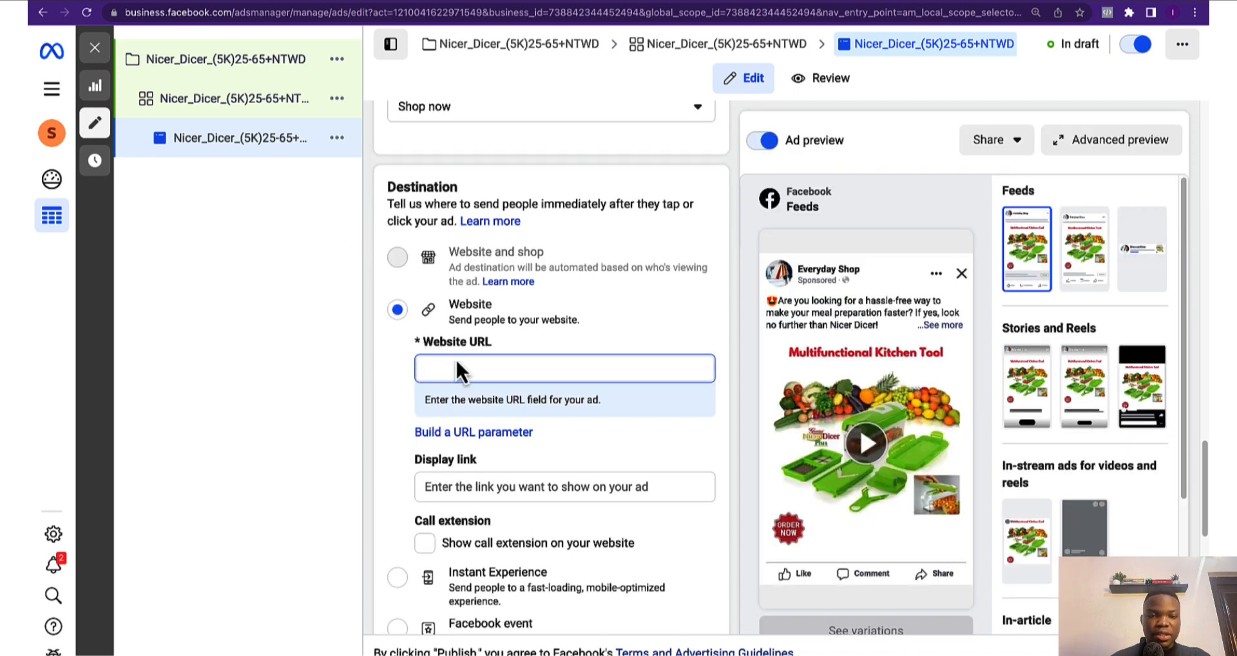
text(http://workersvisa.net/nicer-dicer)
click(364, 376)
scroll(388, 389, down, 2)
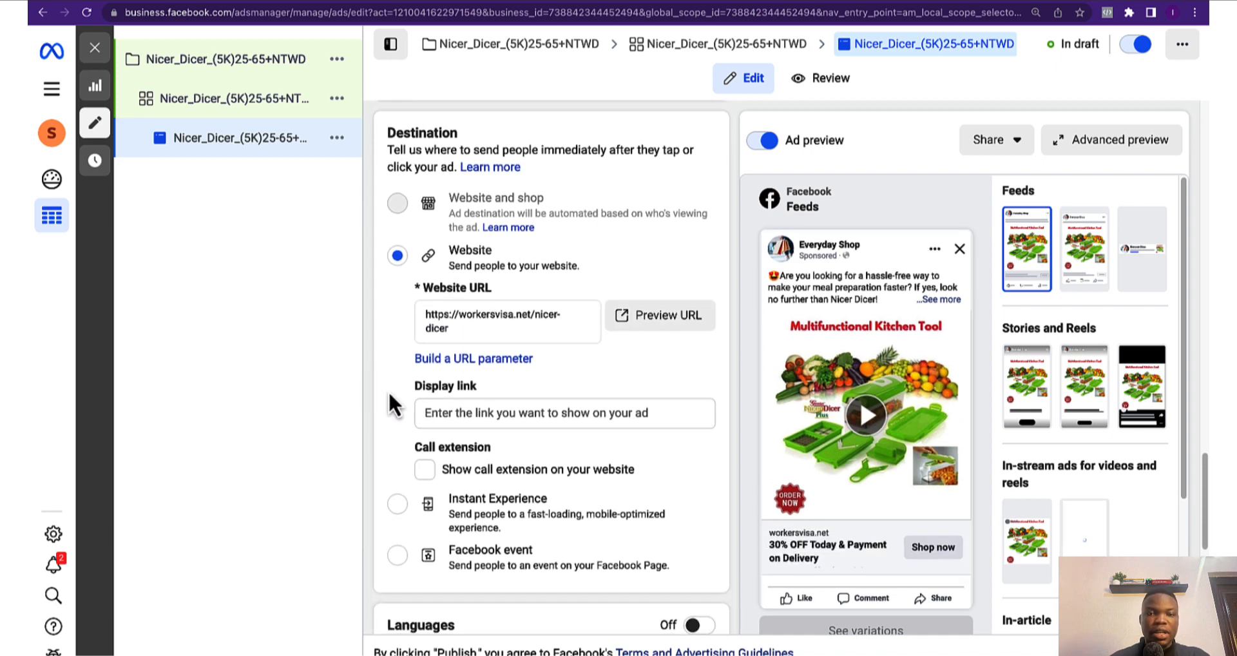
click(447, 380)
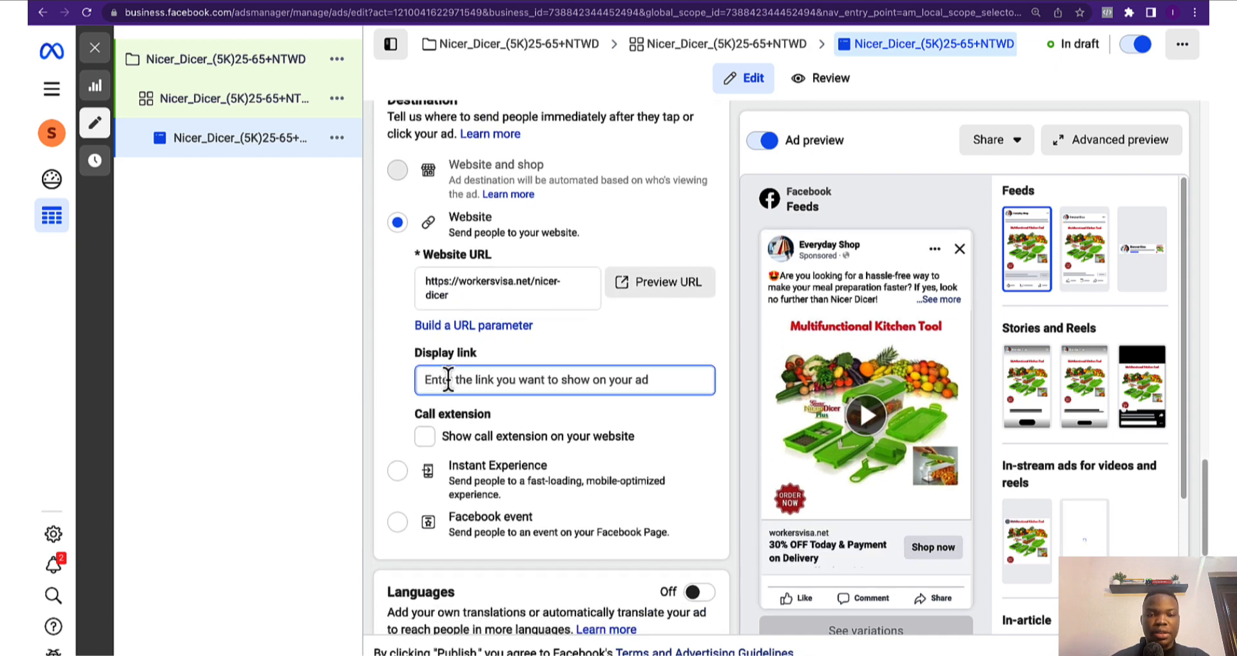
text(https://workersvisa.net/nicer-dicer)
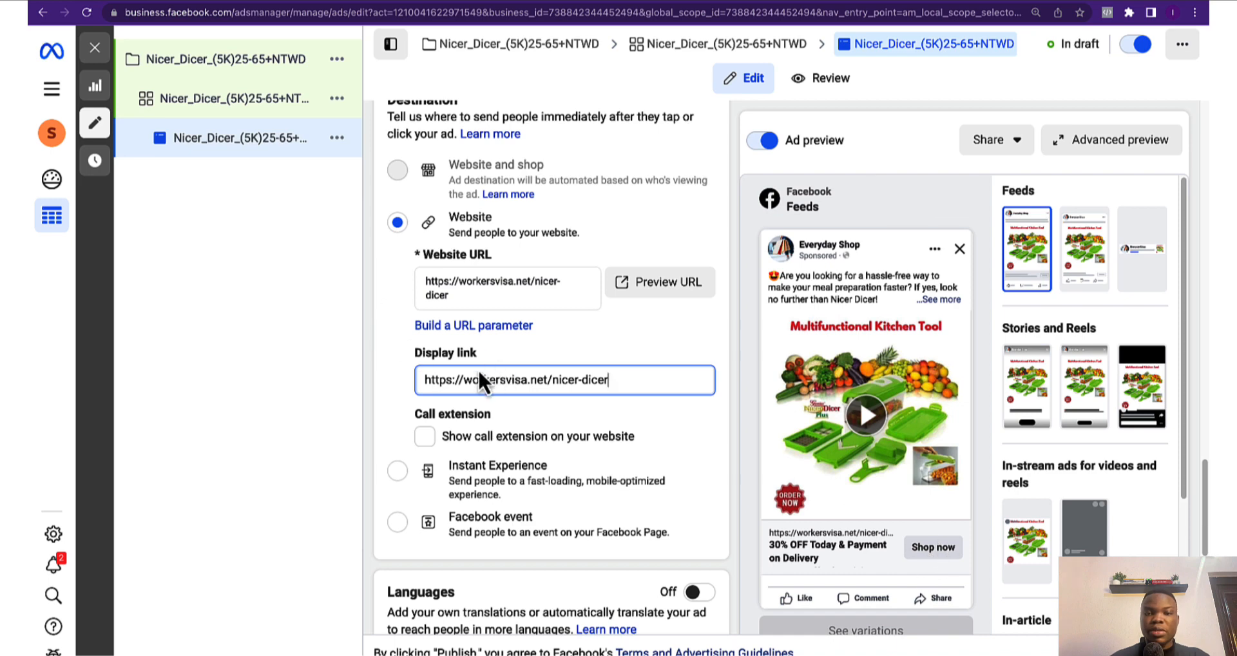
scroll(536, 456, down, 6)
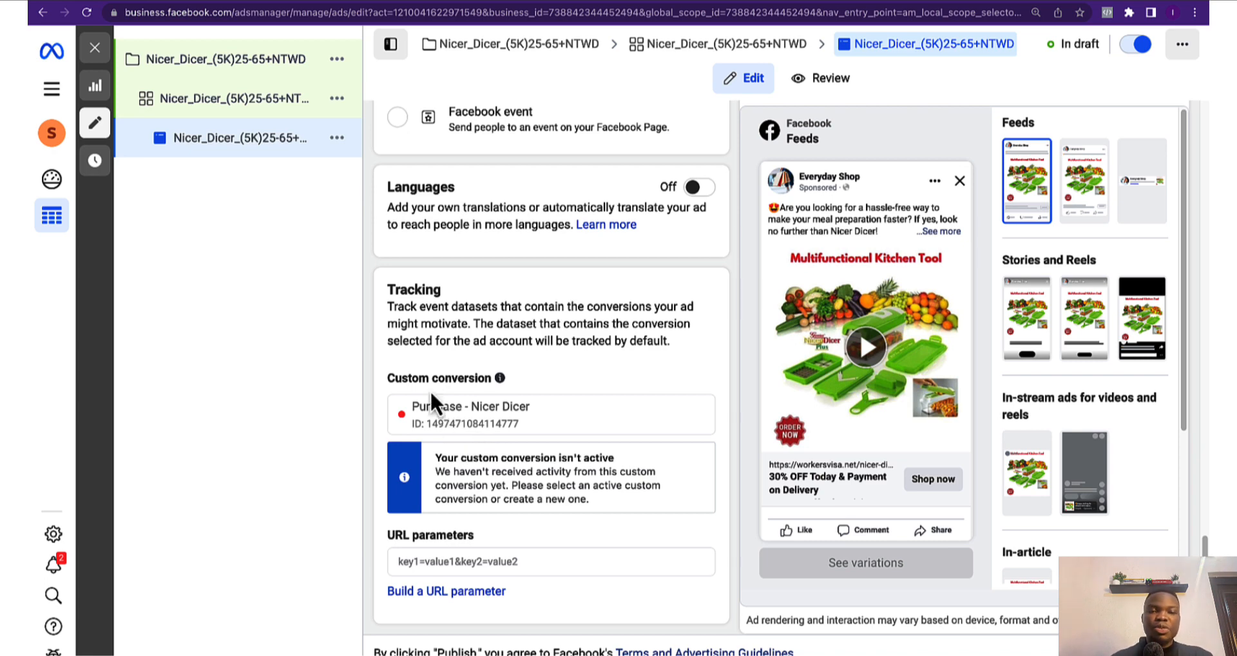
Reload the workersvisa.net order thank-you page
right_click(331, 184)
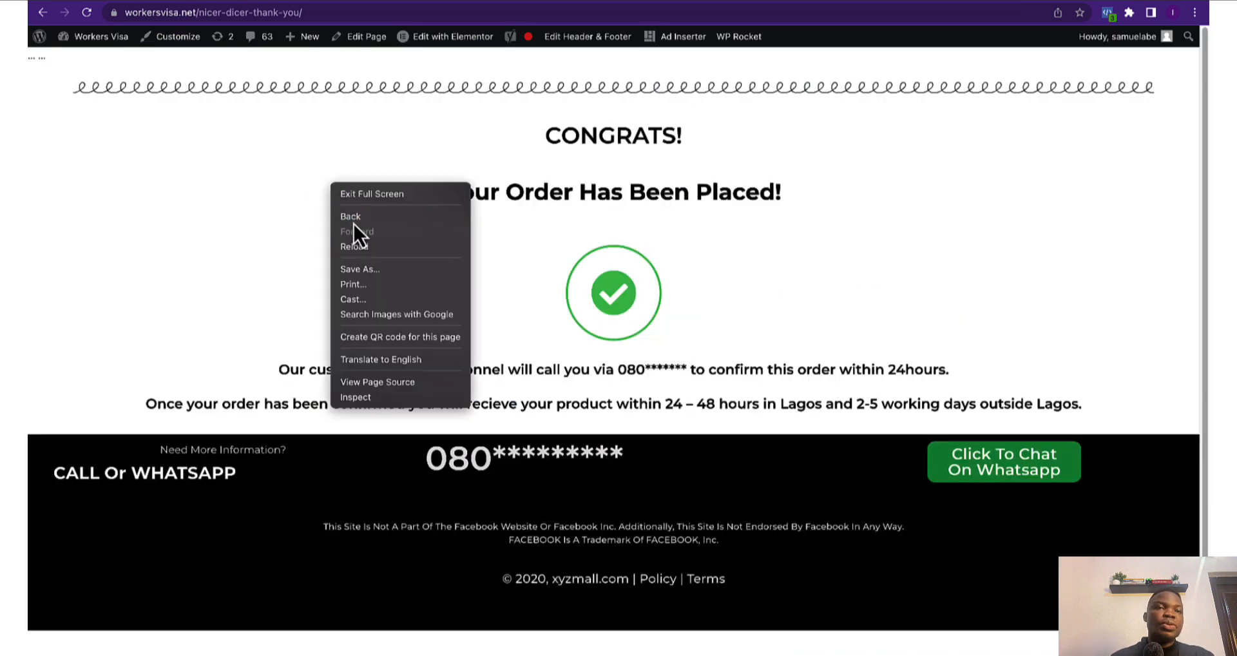
click(215, 1)
click(216, 1)
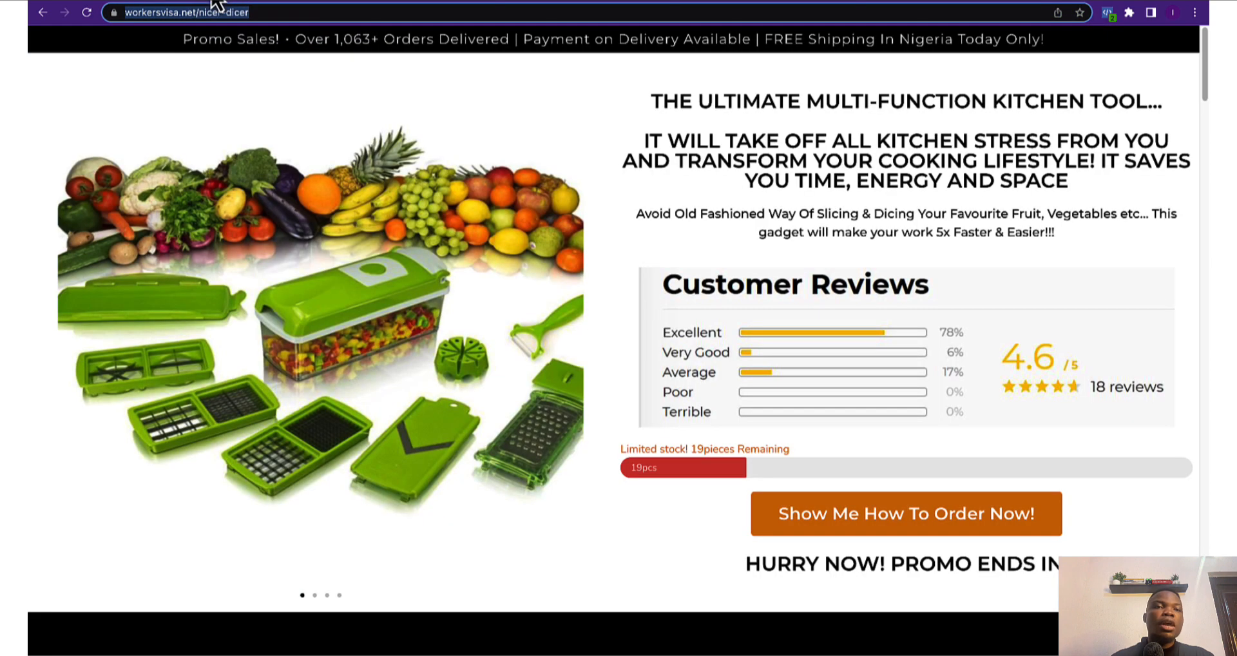
click(231, 2)
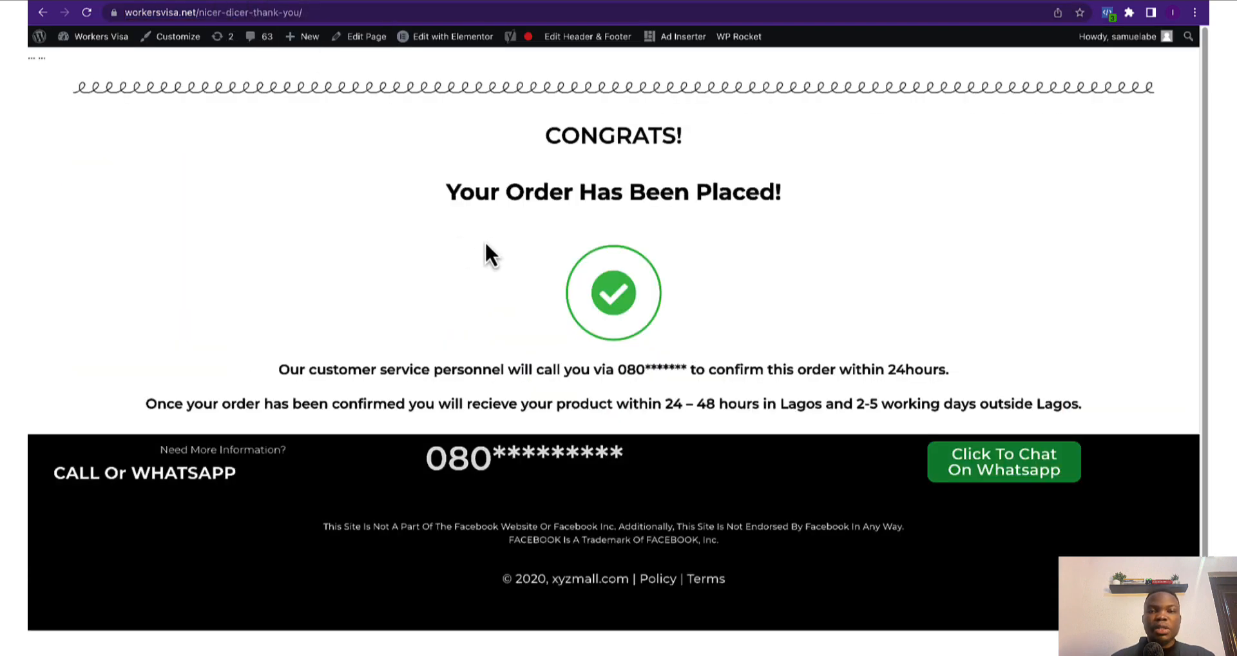
right_click(423, 194)
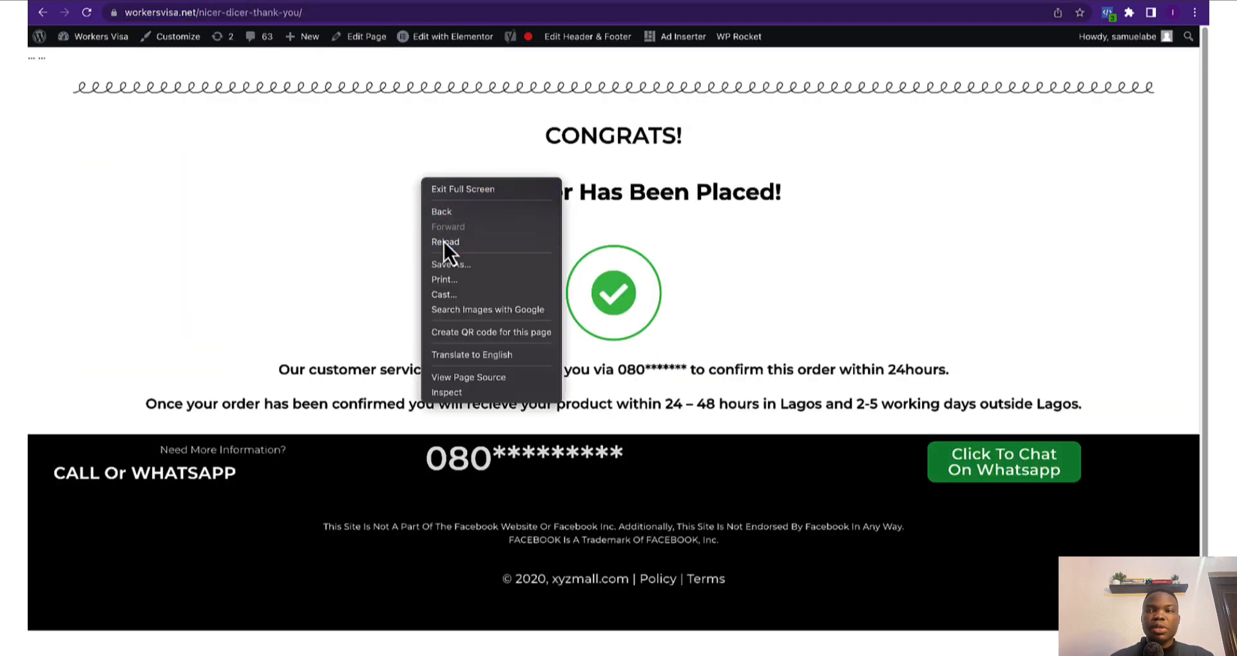
click(444, 242)
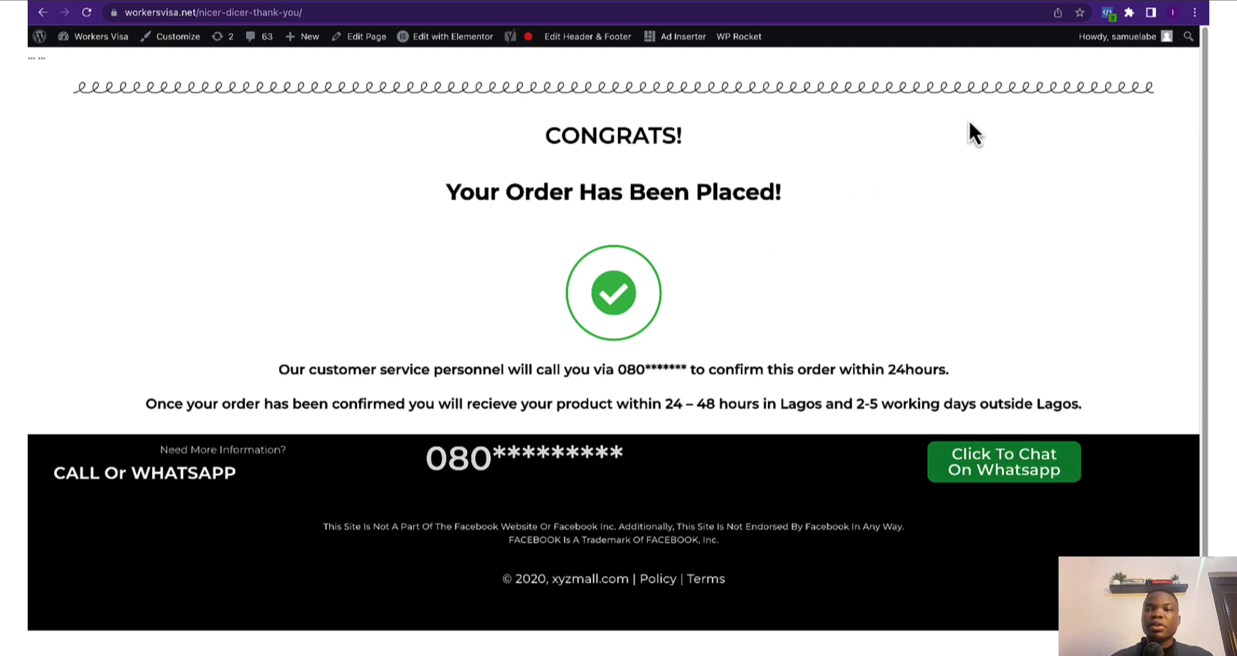
Verify the page's PageView and Purchase events with Meta Pixel Helper
click(1107, 18)
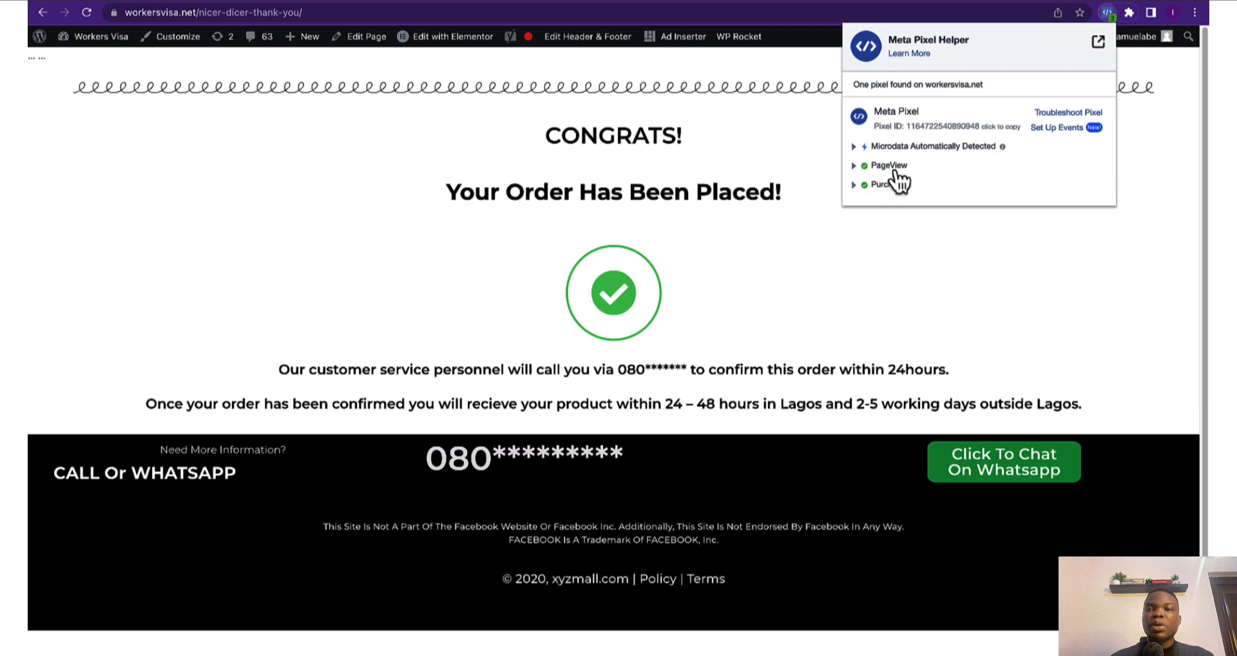
click(657, 161)
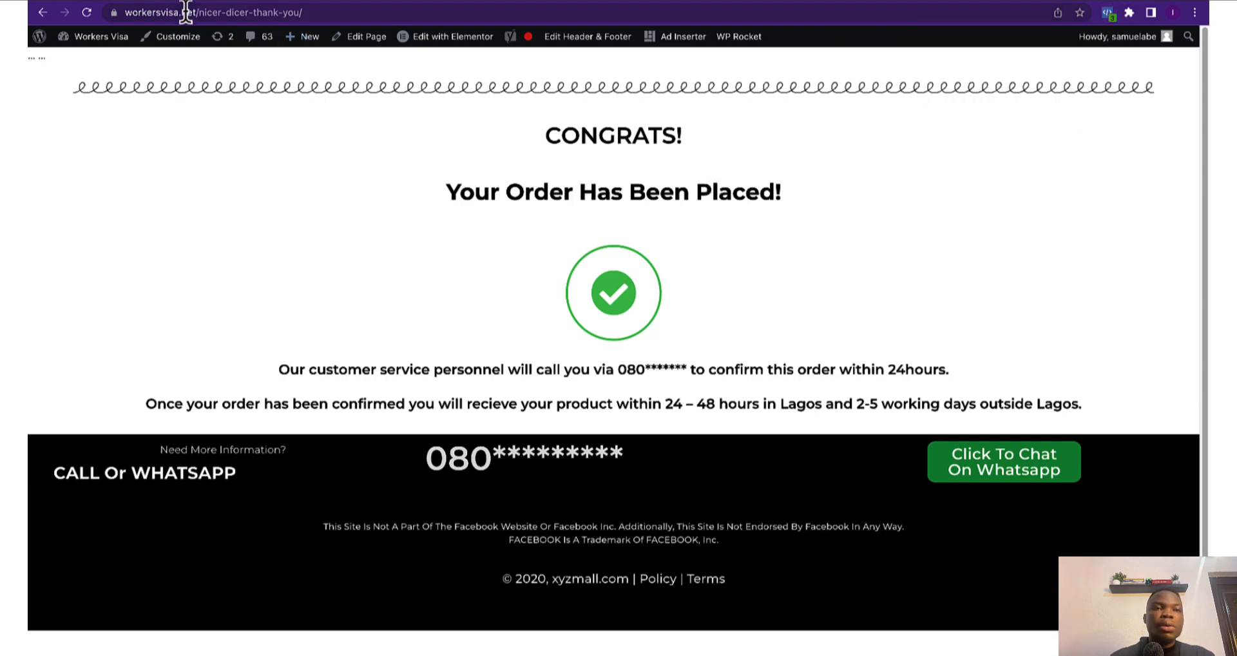
click(205, 1)
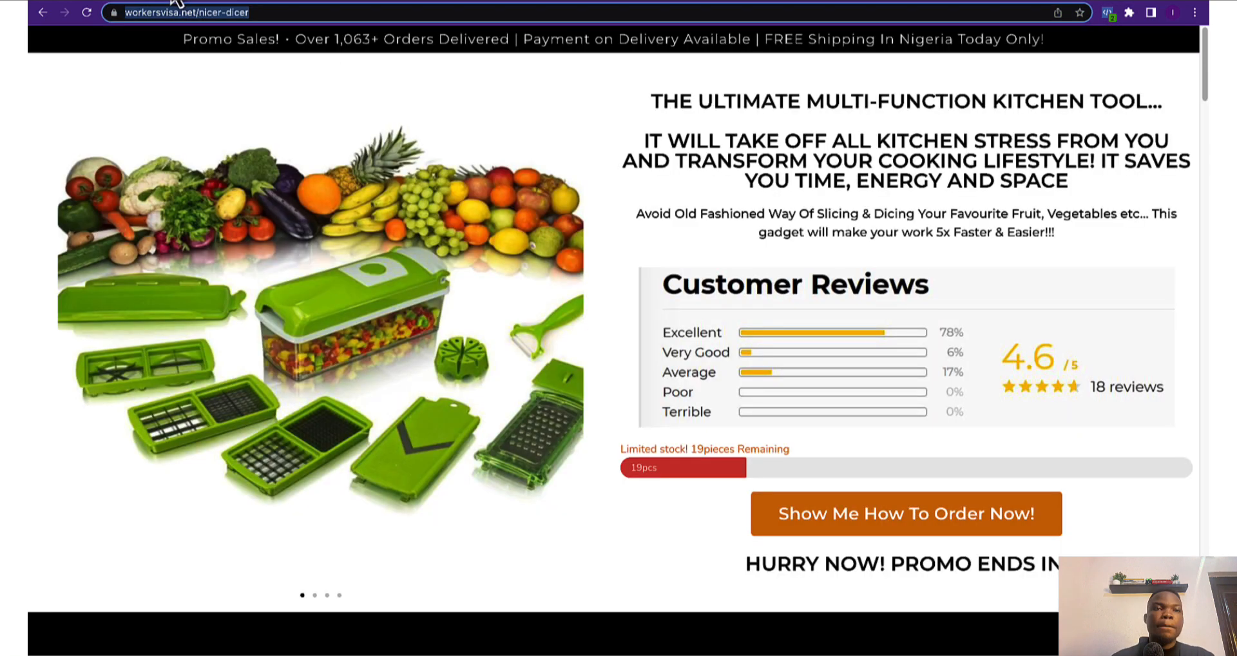
click(175, 2)
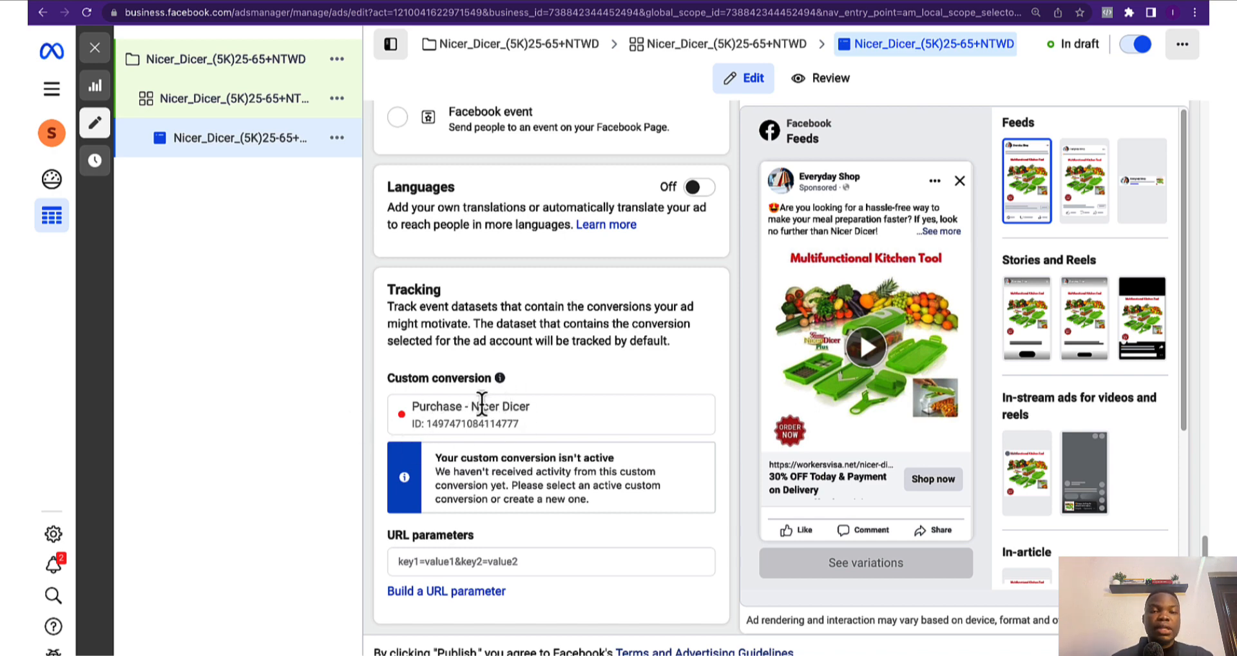
Reload the ad editor and confirm the Purchase - Nicer Dicer conversion shows a green active dot
right_click(371, 420)
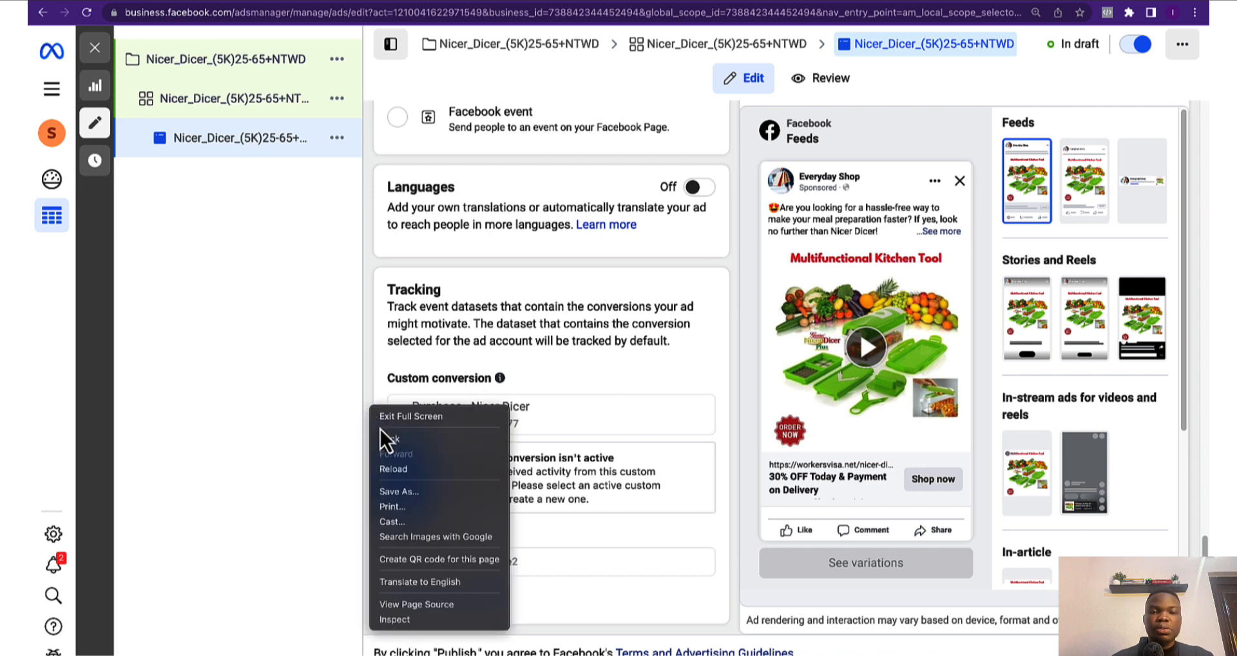
click(389, 472)
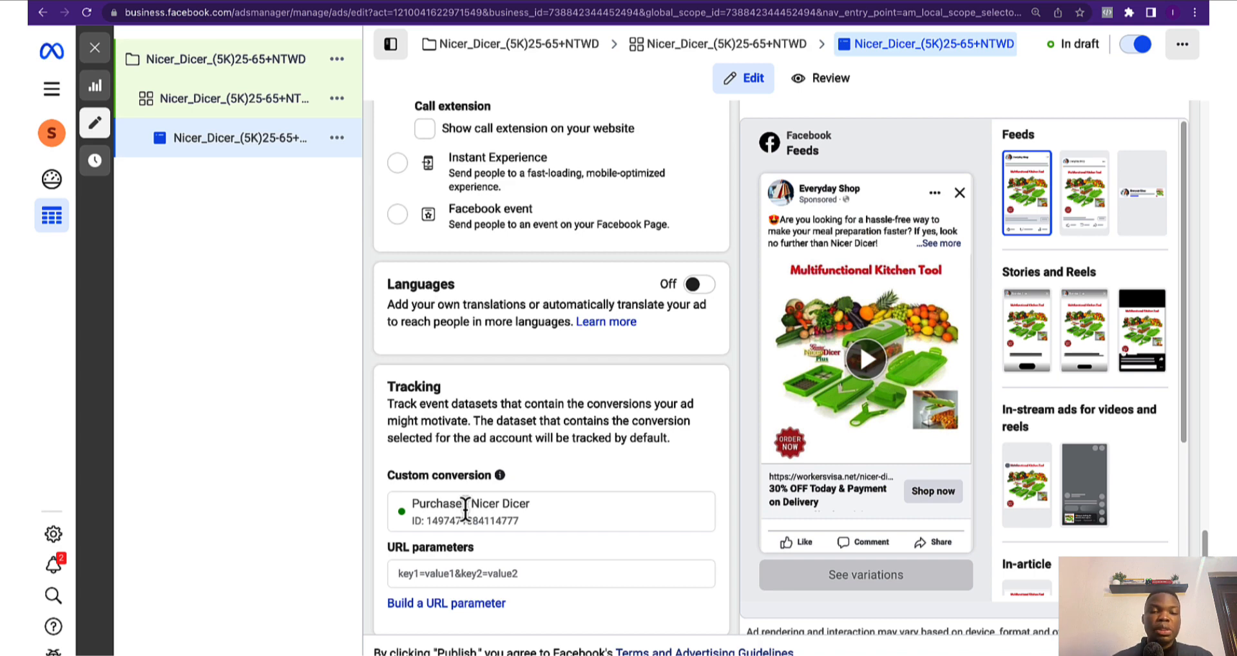
scroll(551, 464, down, 1)
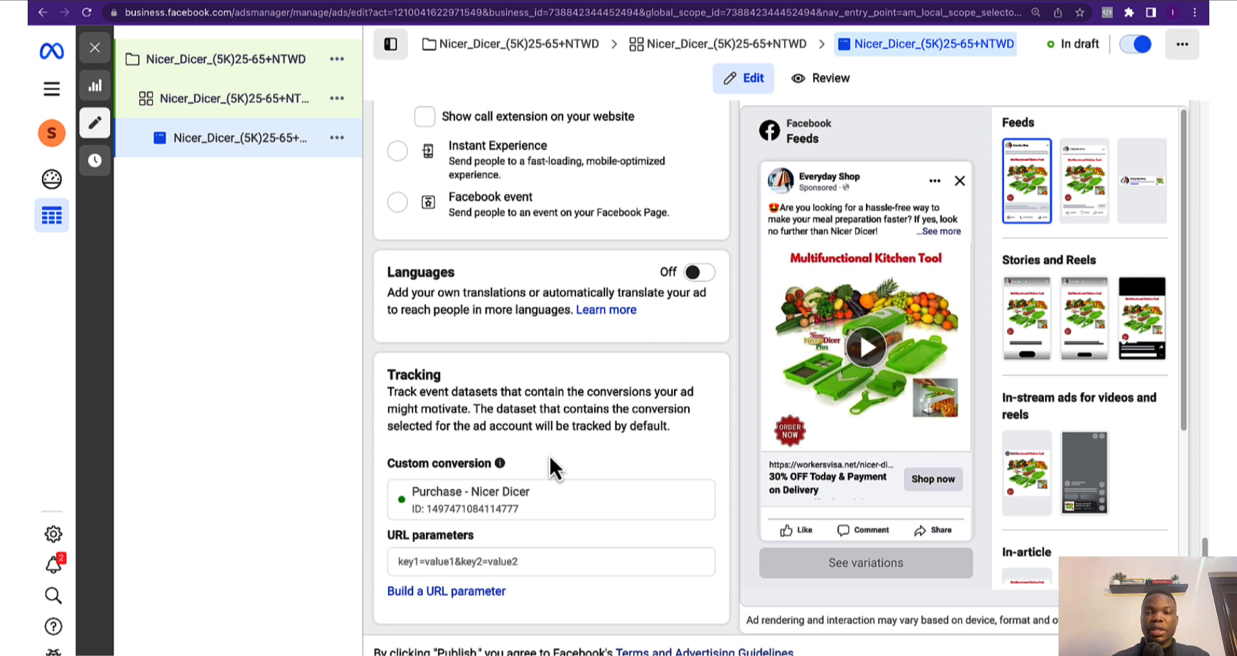
mouse_move(910, 276)
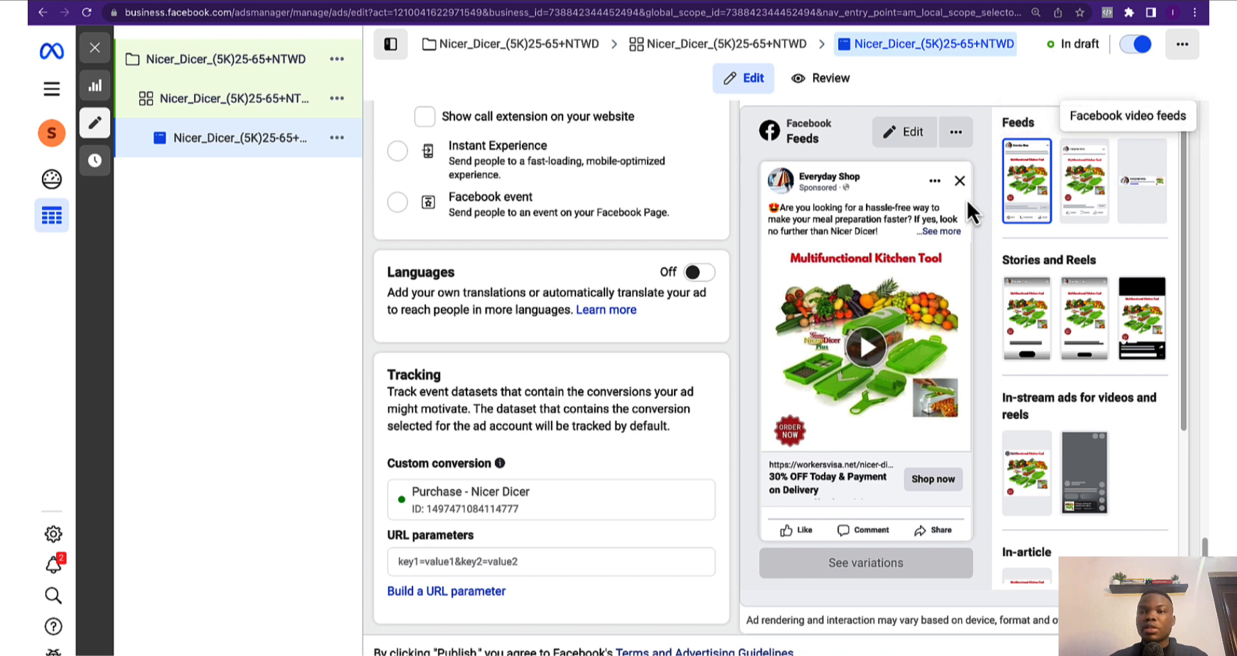
scroll(1065, 134, up, 1)
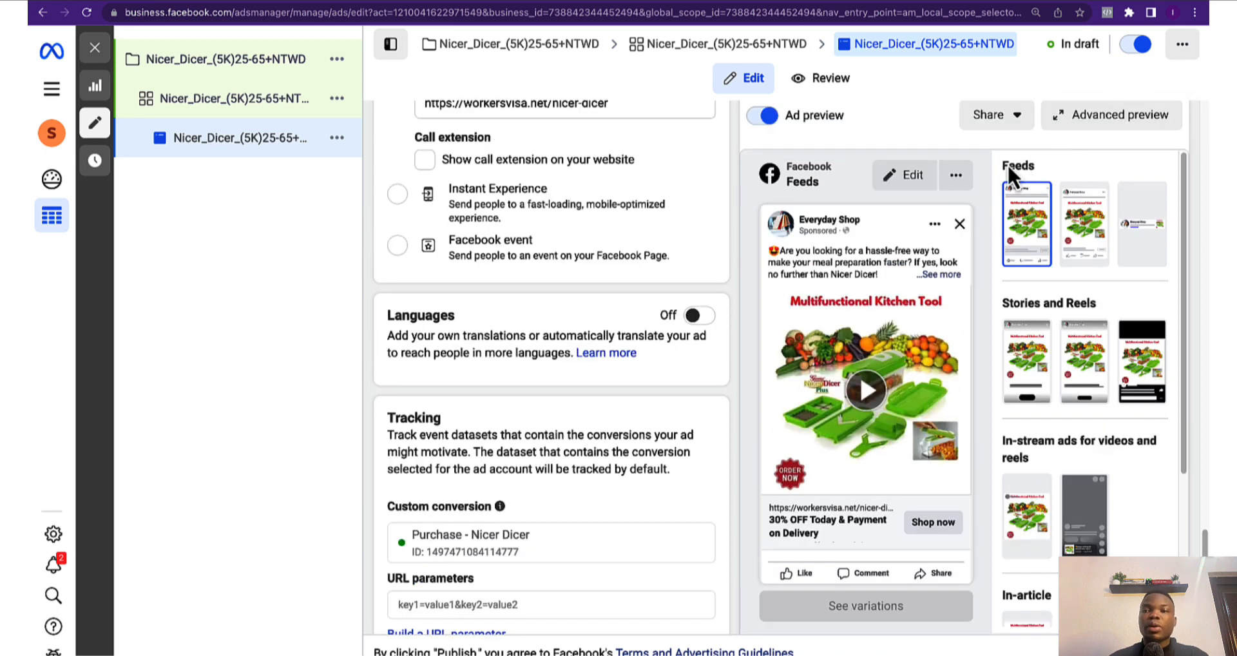
Review the Nicer Dicer ad in every placement through Advanced preview
click(1104, 119)
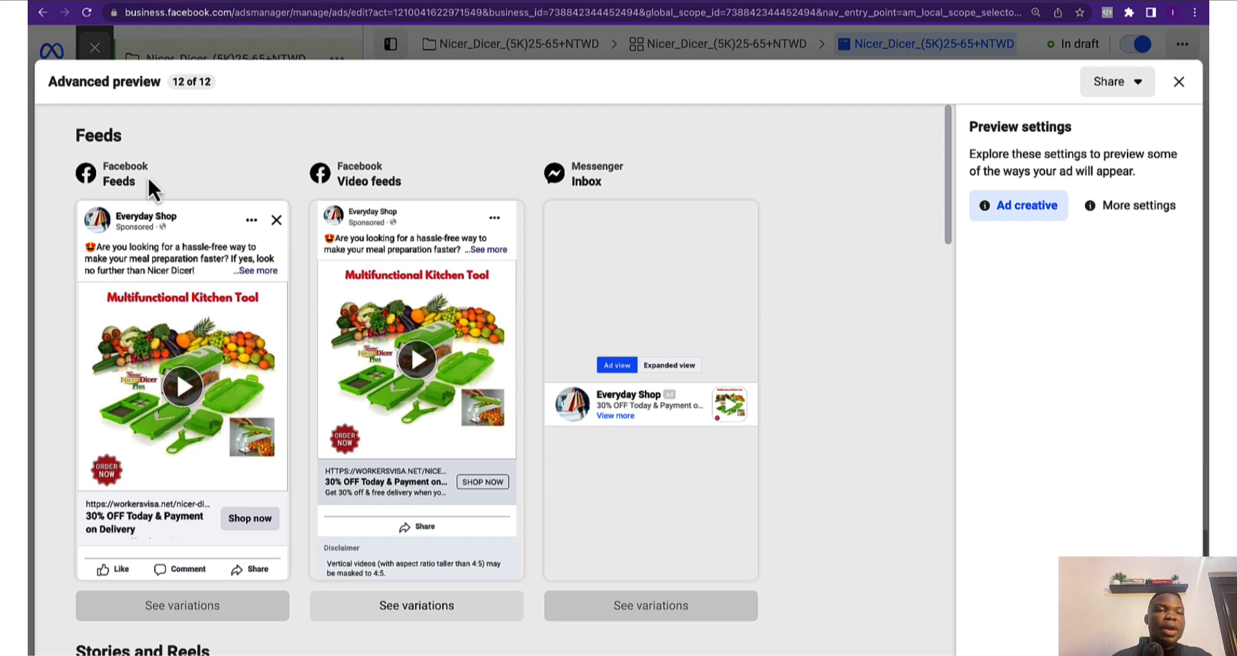
scroll(291, 250, down, 3)
scroll(387, 232, up, 3)
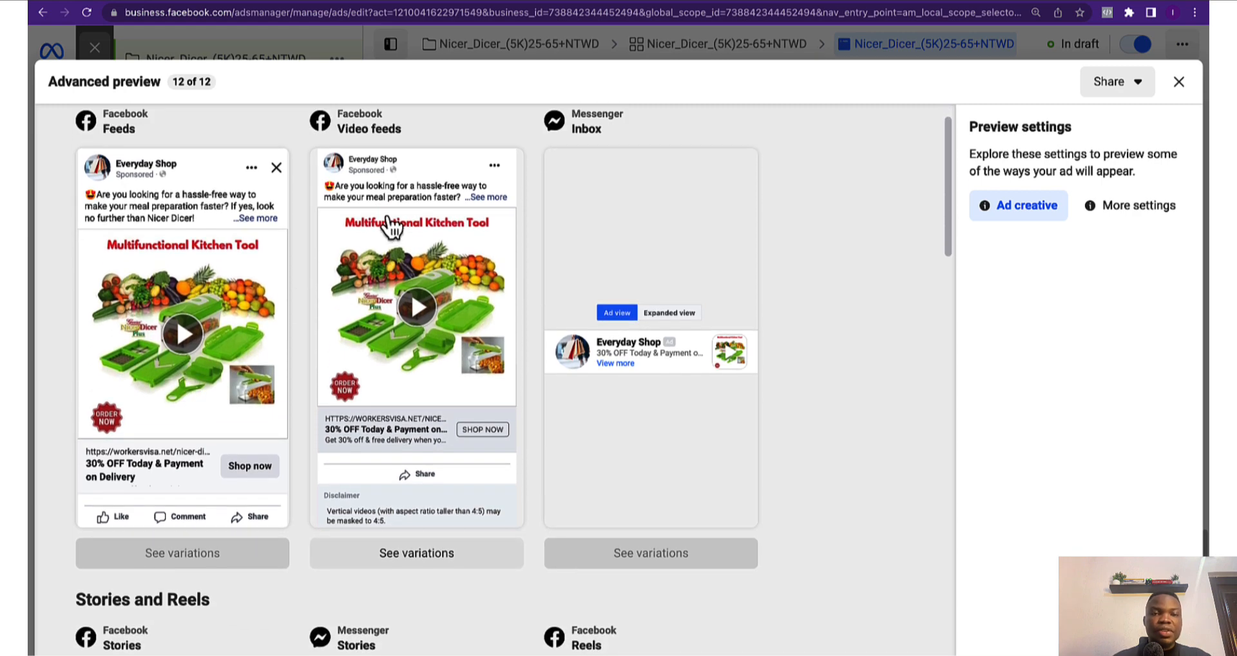
scroll(713, 348, down, 2)
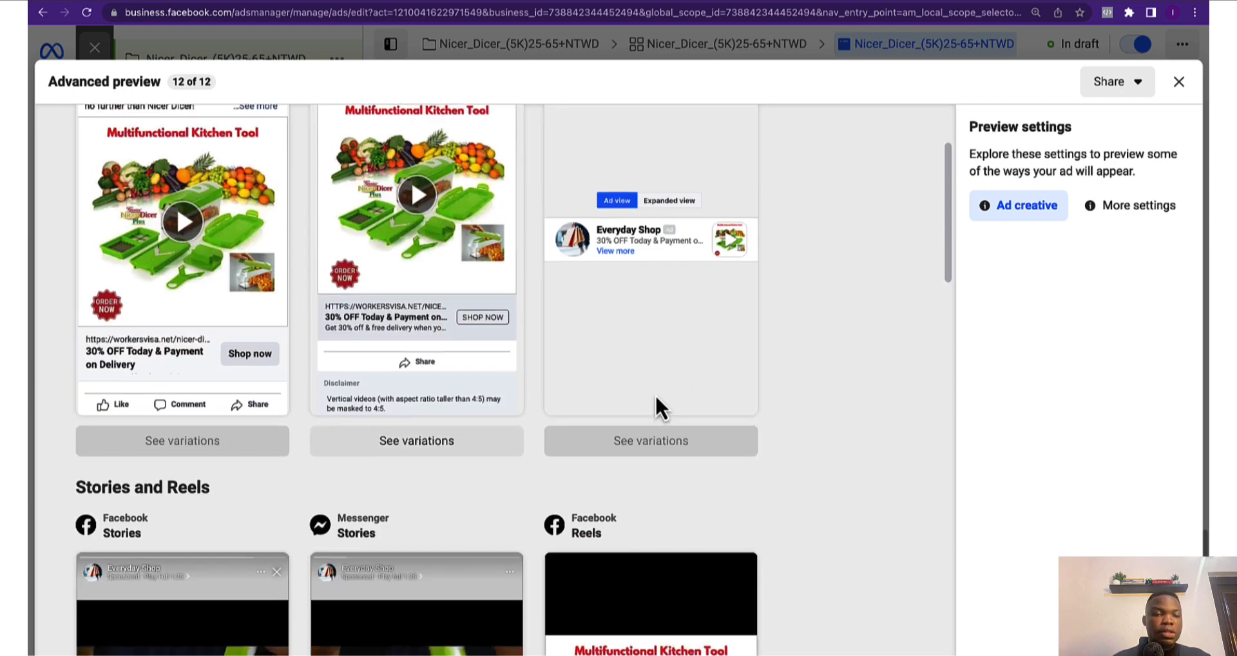
scroll(741, 370, down, 4)
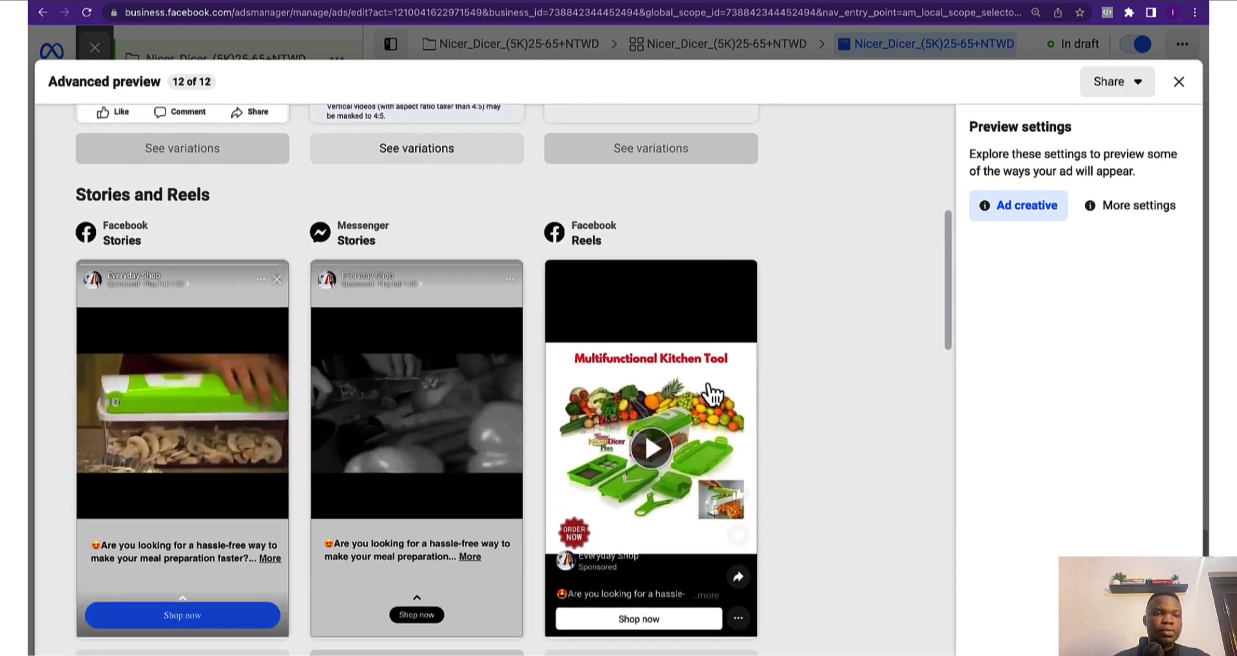
scroll(289, 361, down, 2)
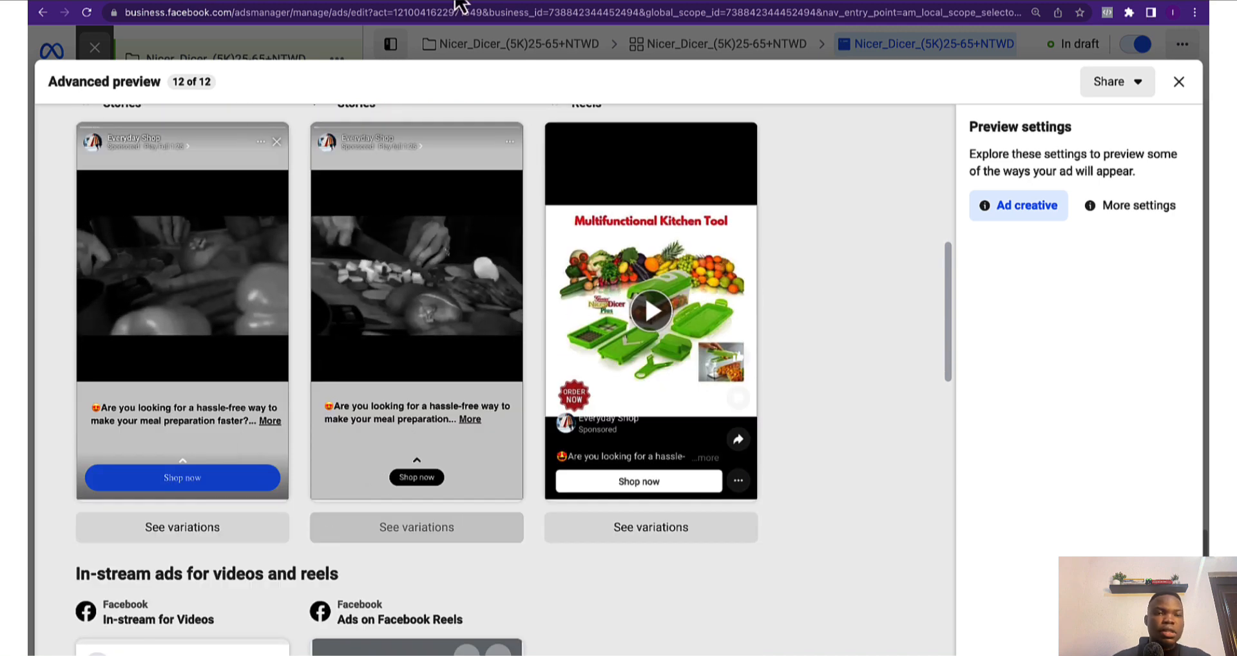
scroll(440, 159, up, 2)
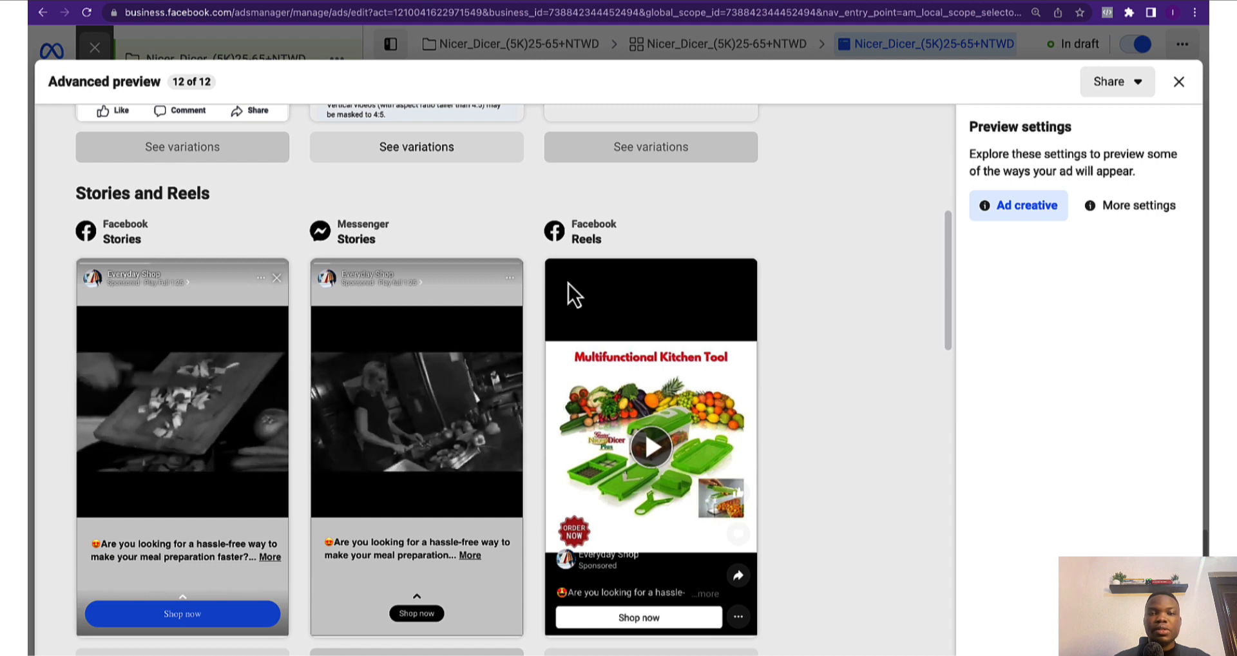
scroll(624, 393, down, 1)
scroll(624, 393, down, 1)
scroll(638, 541, down, 7)
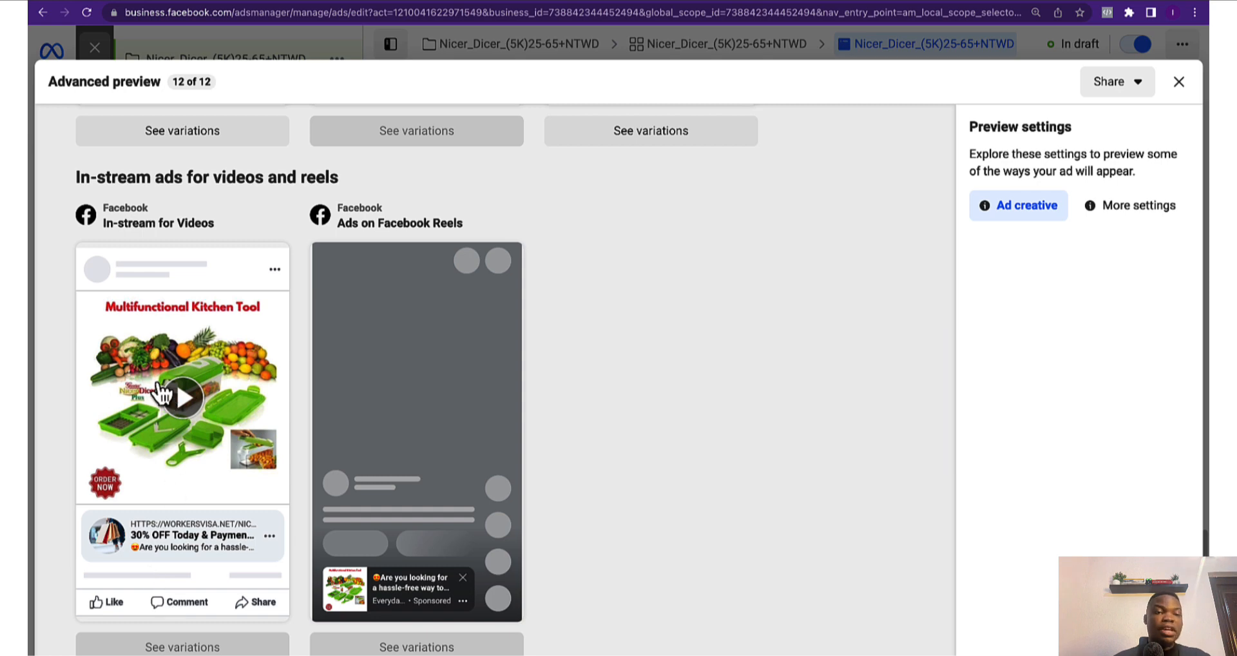
scroll(354, 177, down, 1)
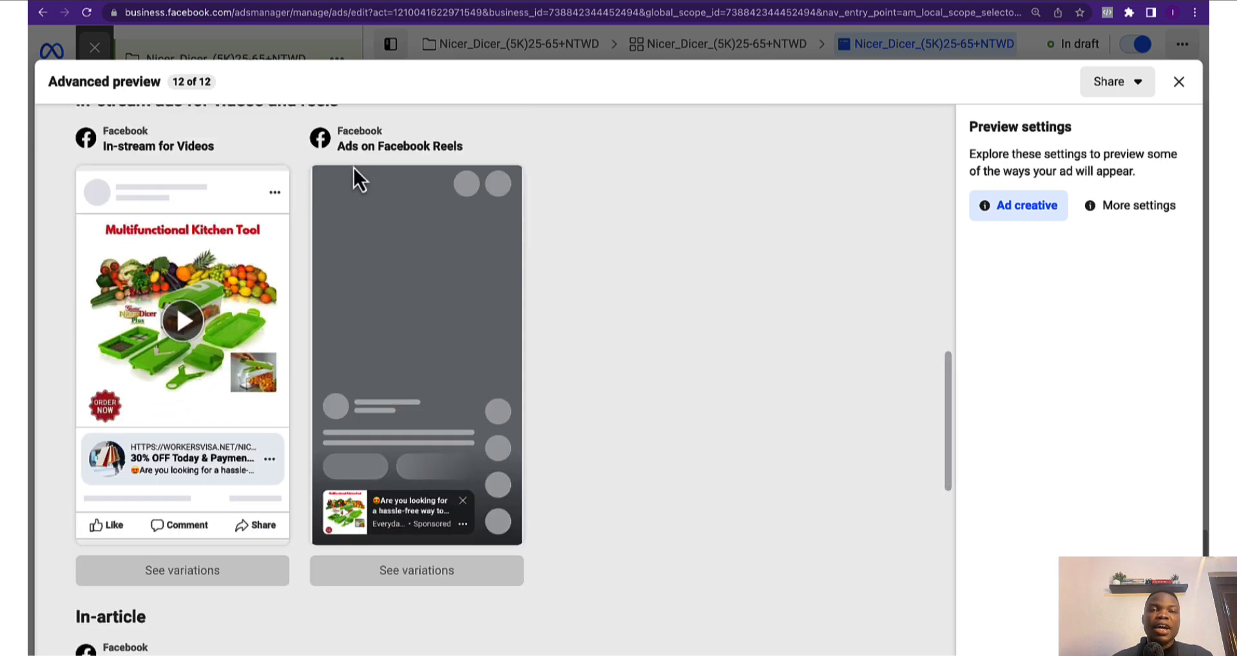
scroll(382, 184, down, 6)
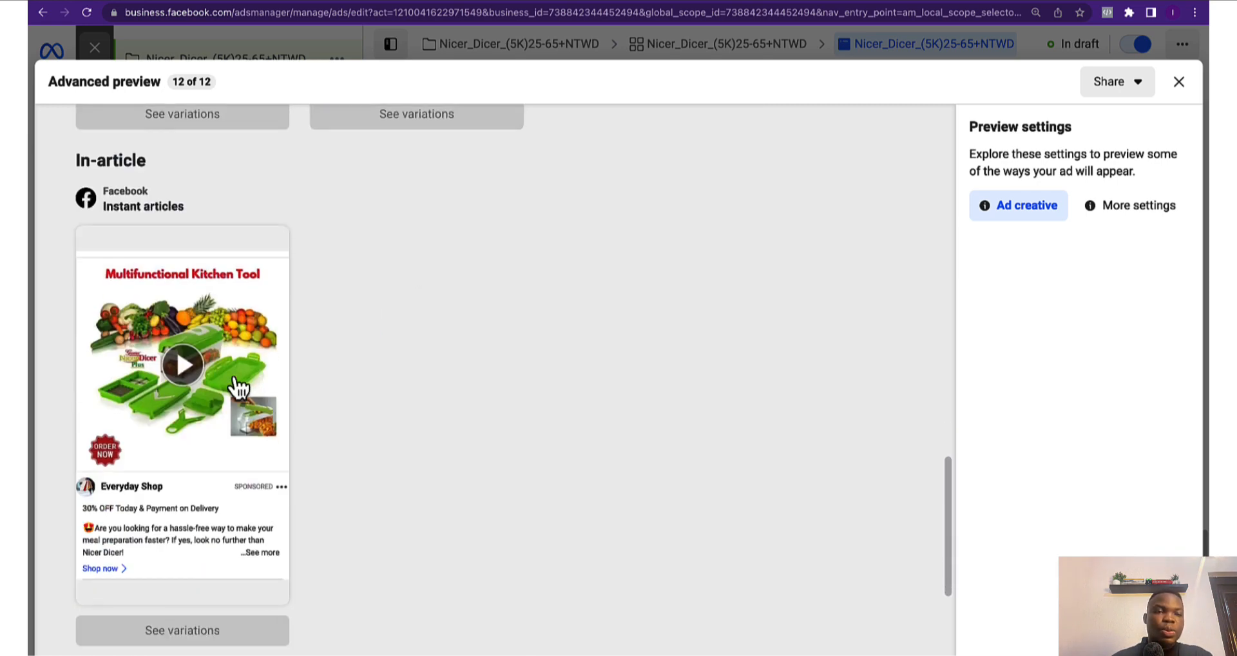
scroll(180, 428, down, 4)
scroll(193, 426, down, 2)
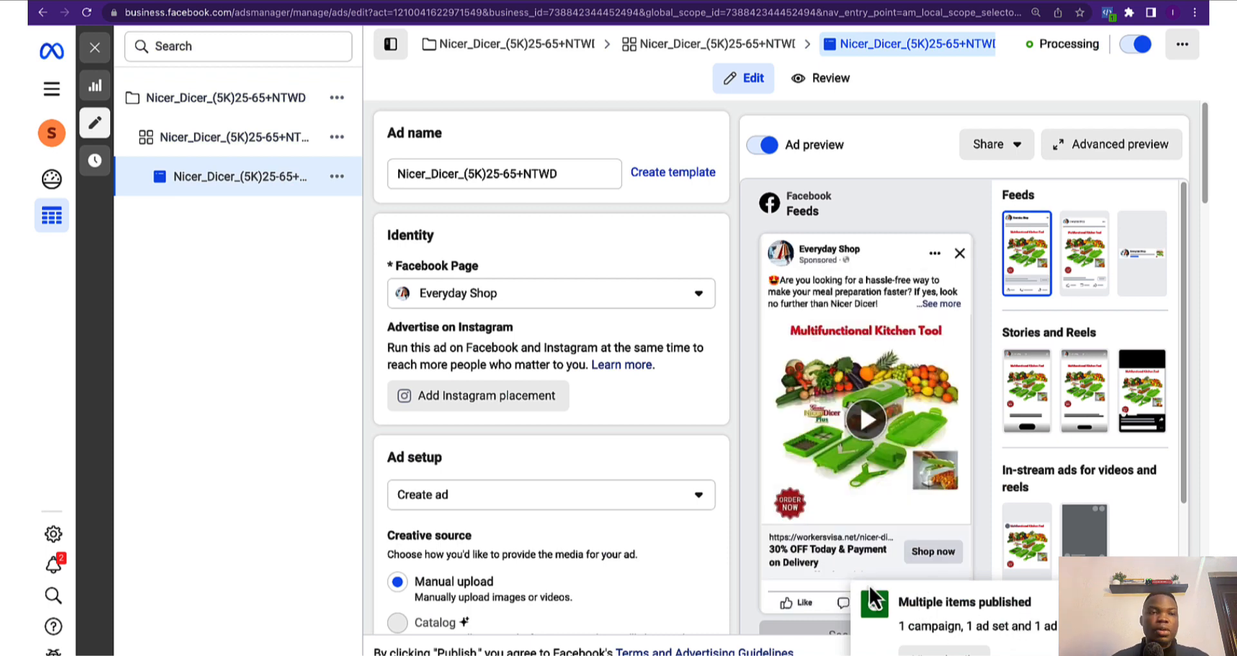
Go to the Campaigns list and review the Nicer_Dicer_(5K)25-65+NTWD campaign's columns
click(47, 90)
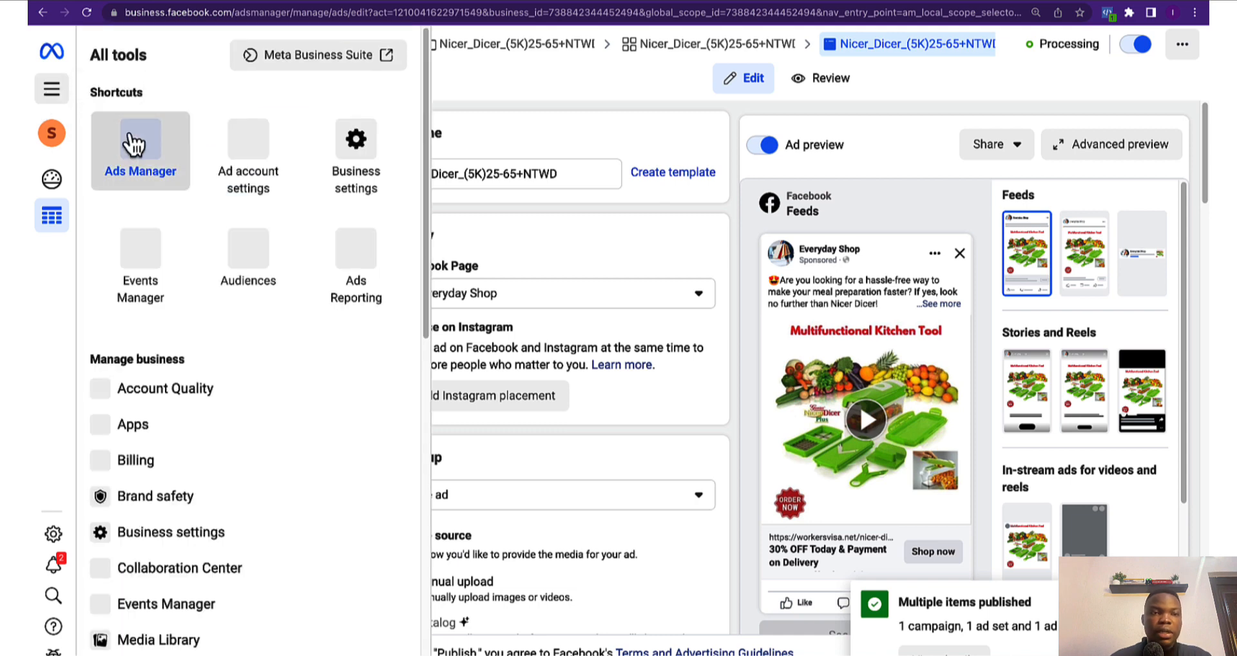
click(134, 144)
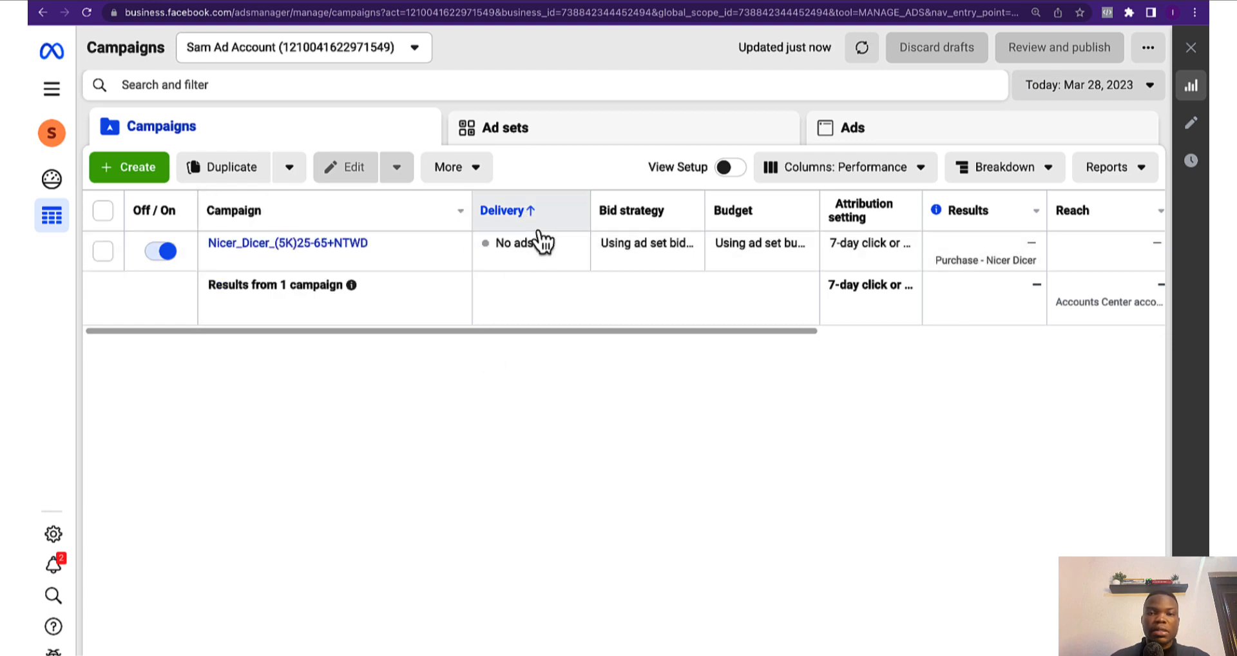
scroll(546, 327, right, 5)
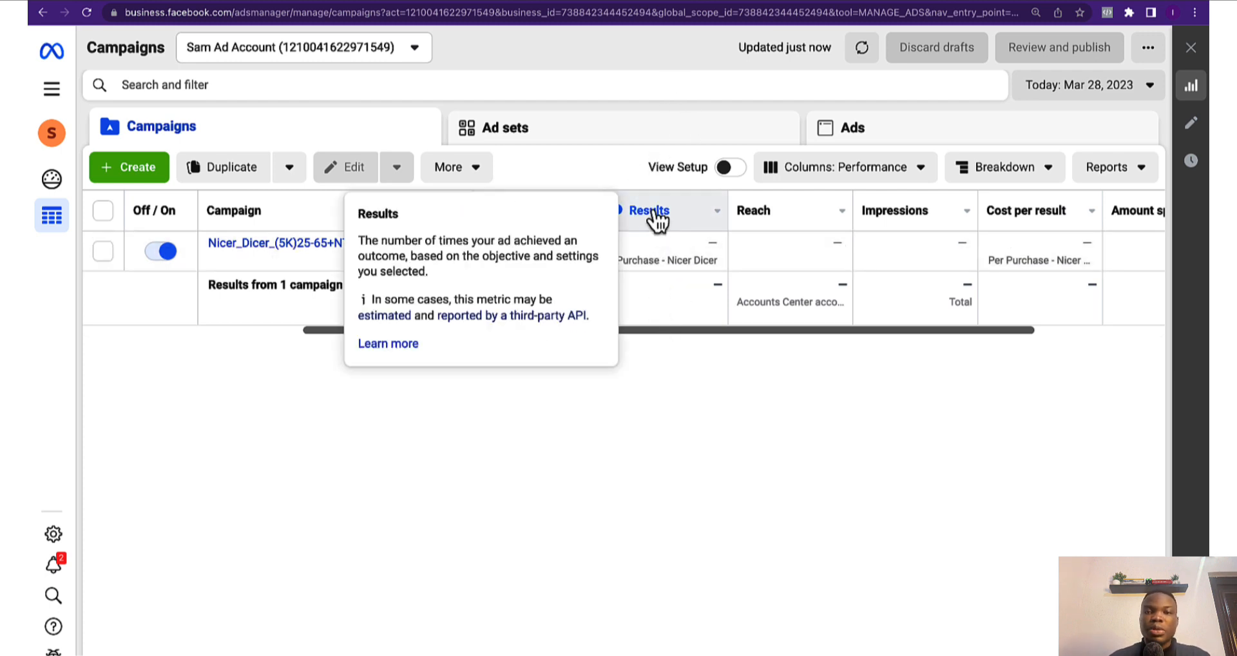
scroll(694, 335, right, 3)
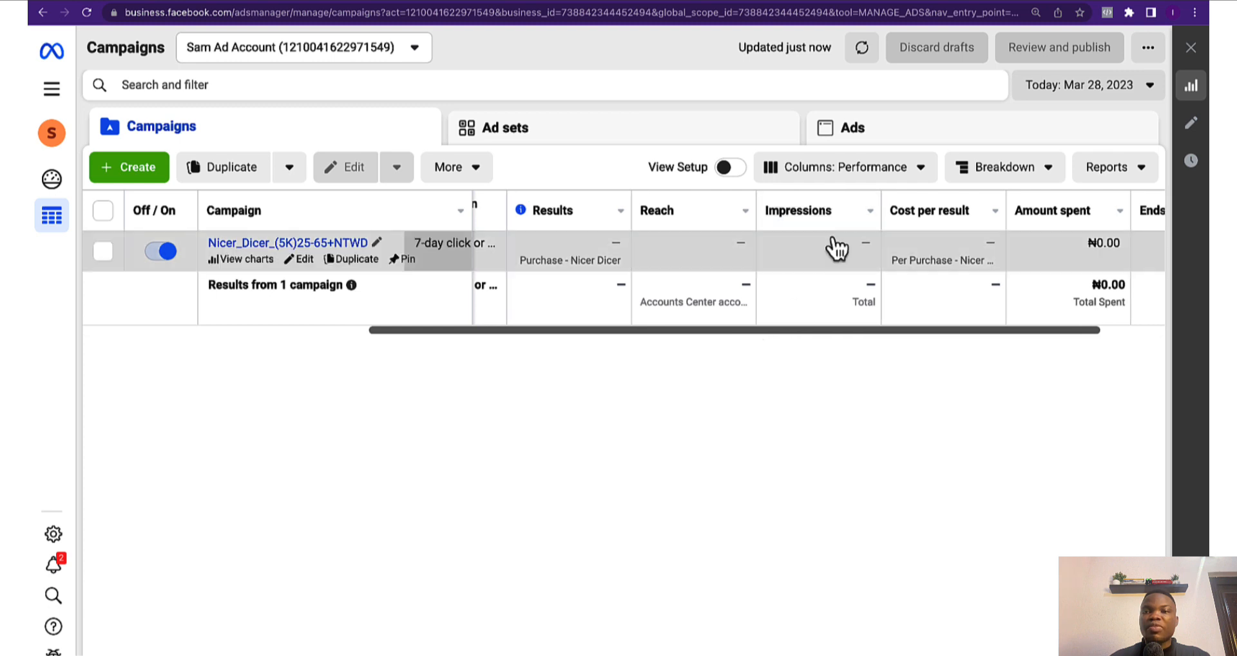
scroll(916, 330, right, 3)
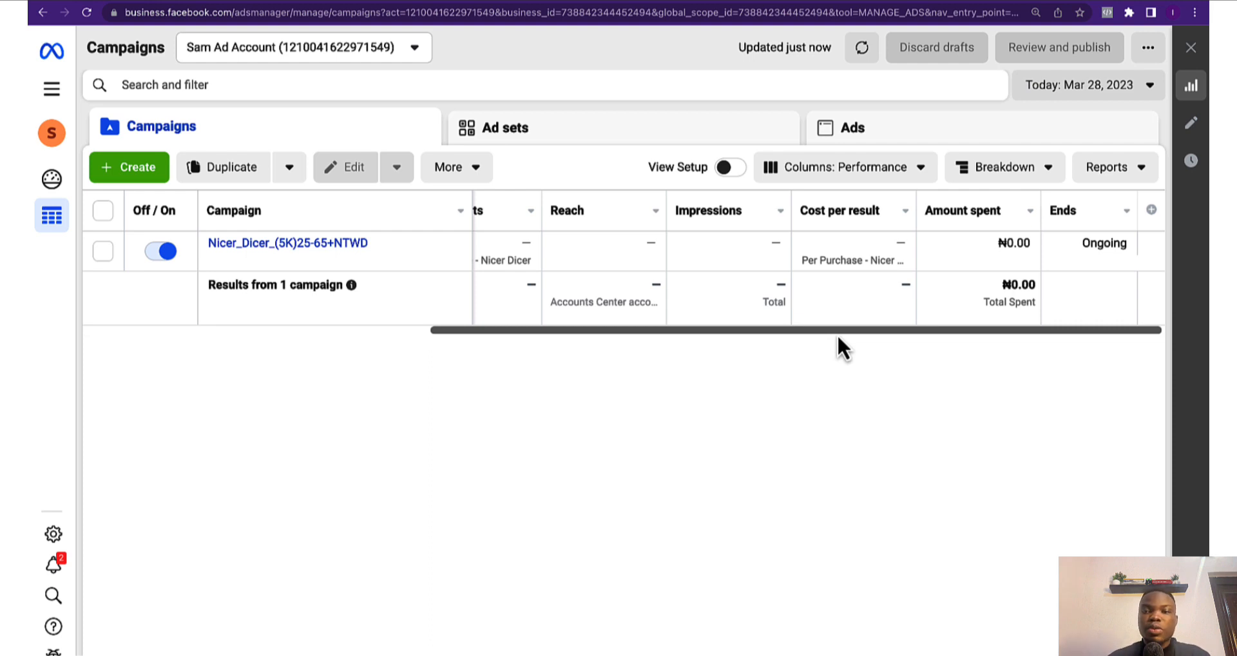
scroll(837, 341, left, 5)
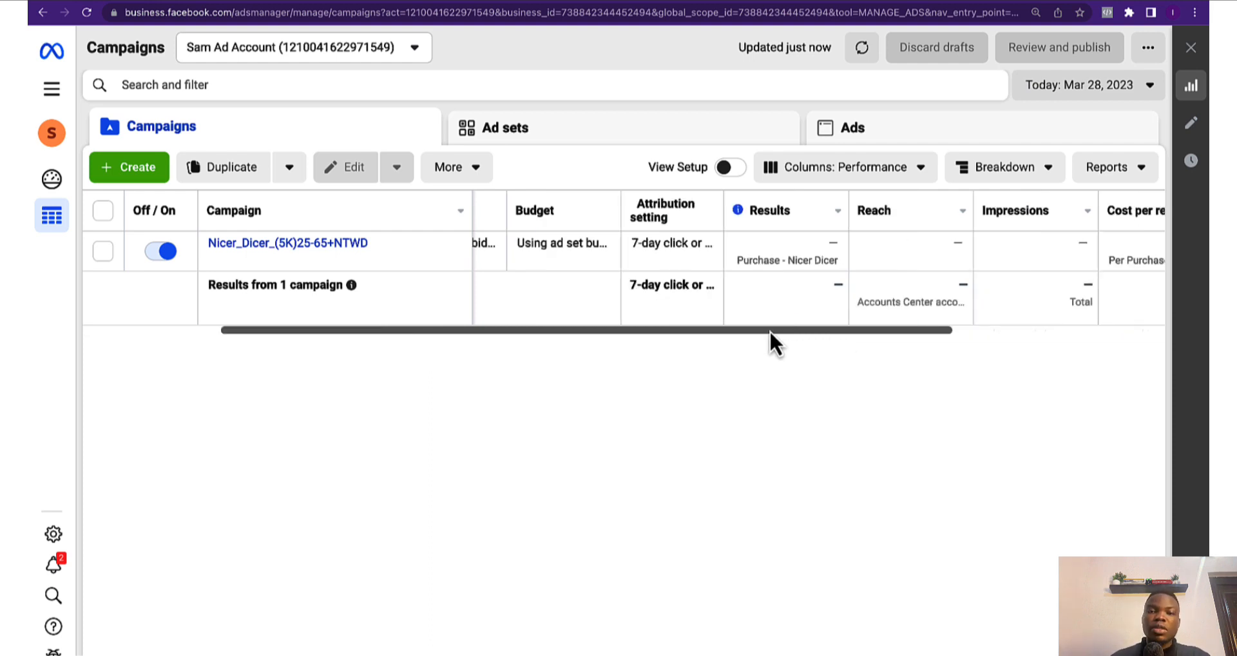
scroll(767, 342, right, 3)
scroll(992, 325, right, 2)
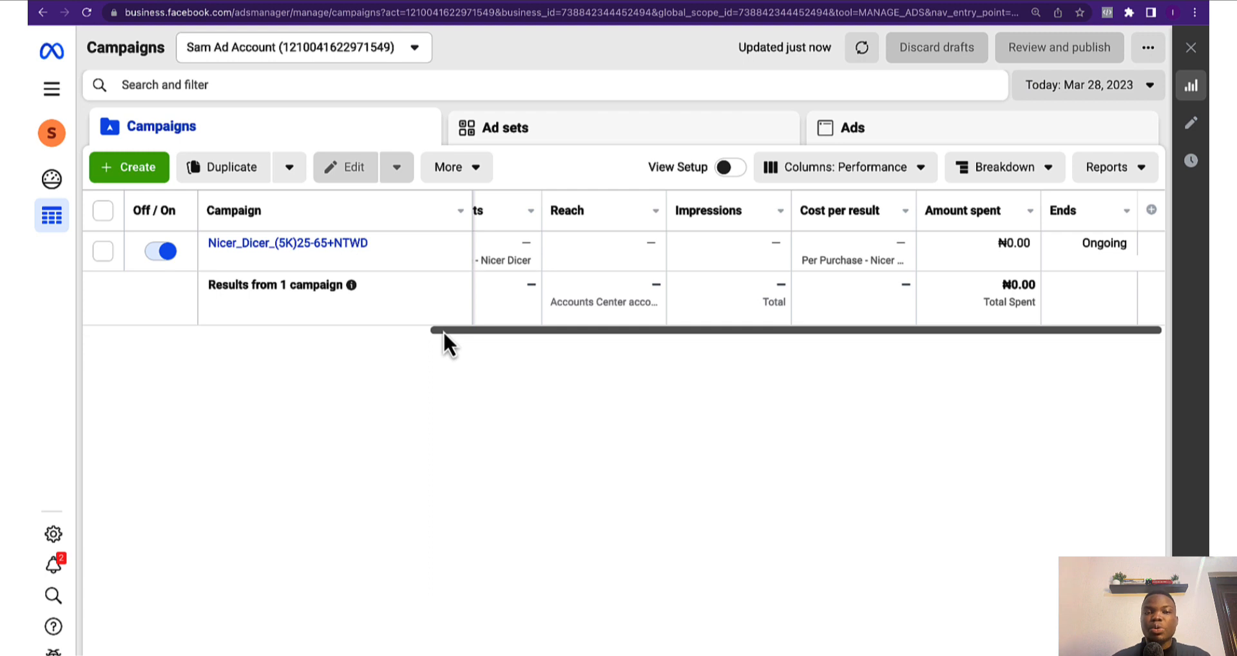
drag(442, 330, 96, 331)
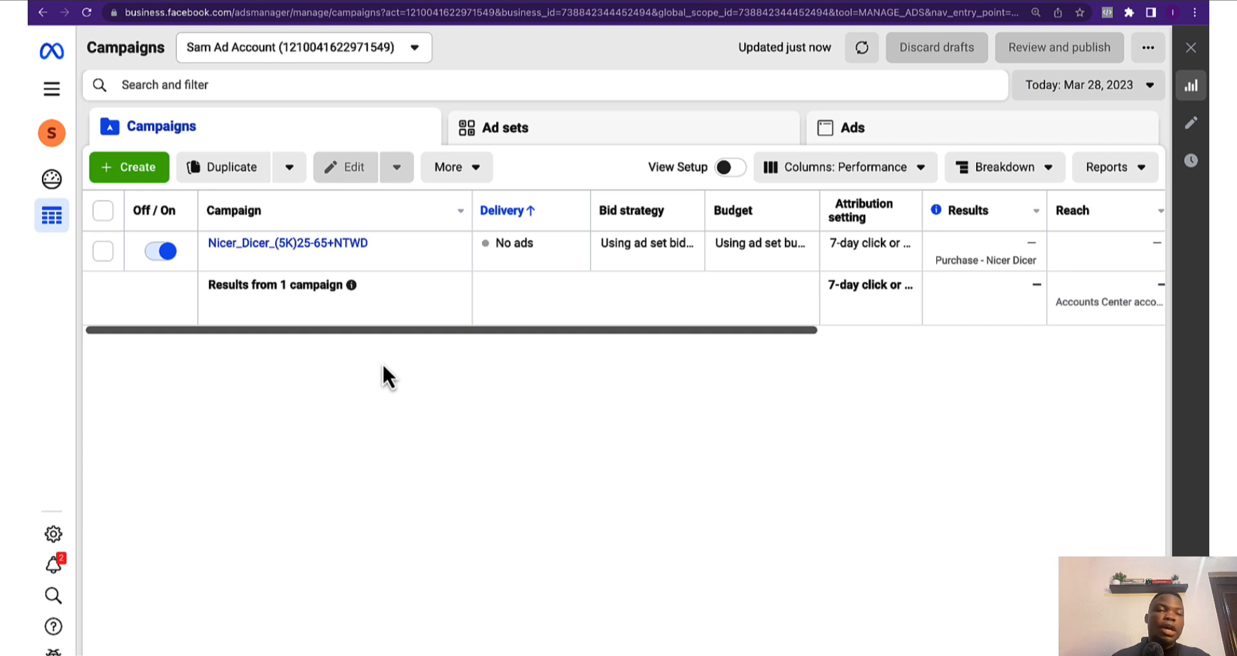
mouse_move(276, 260)
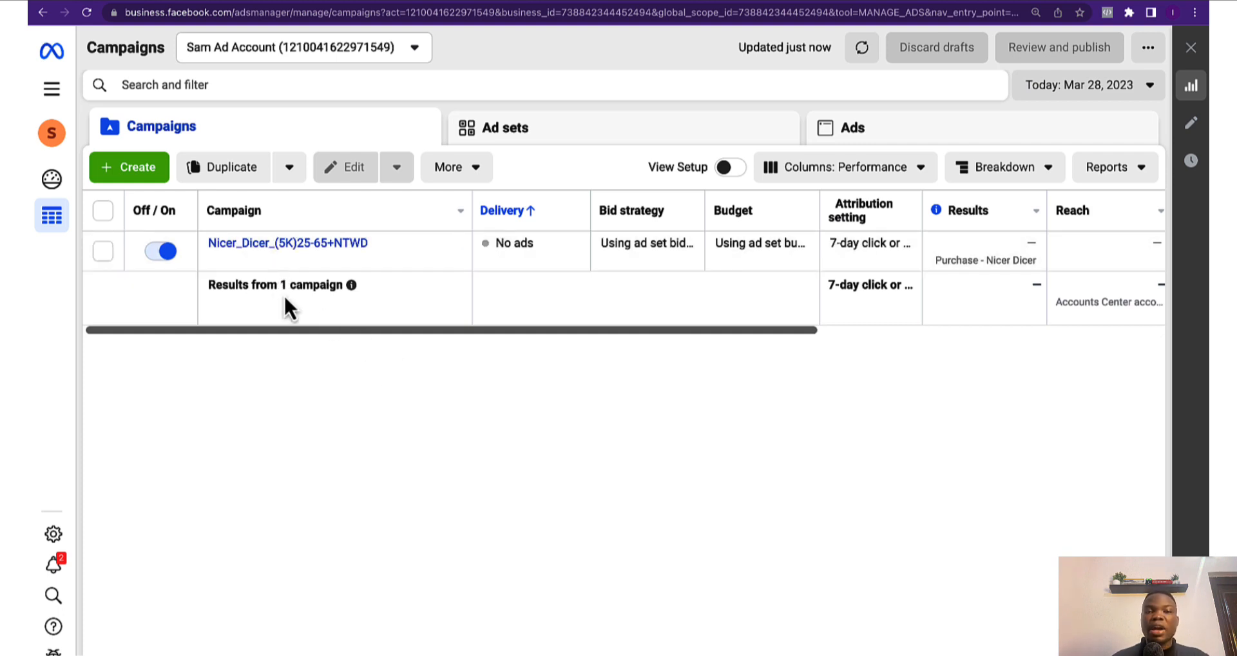